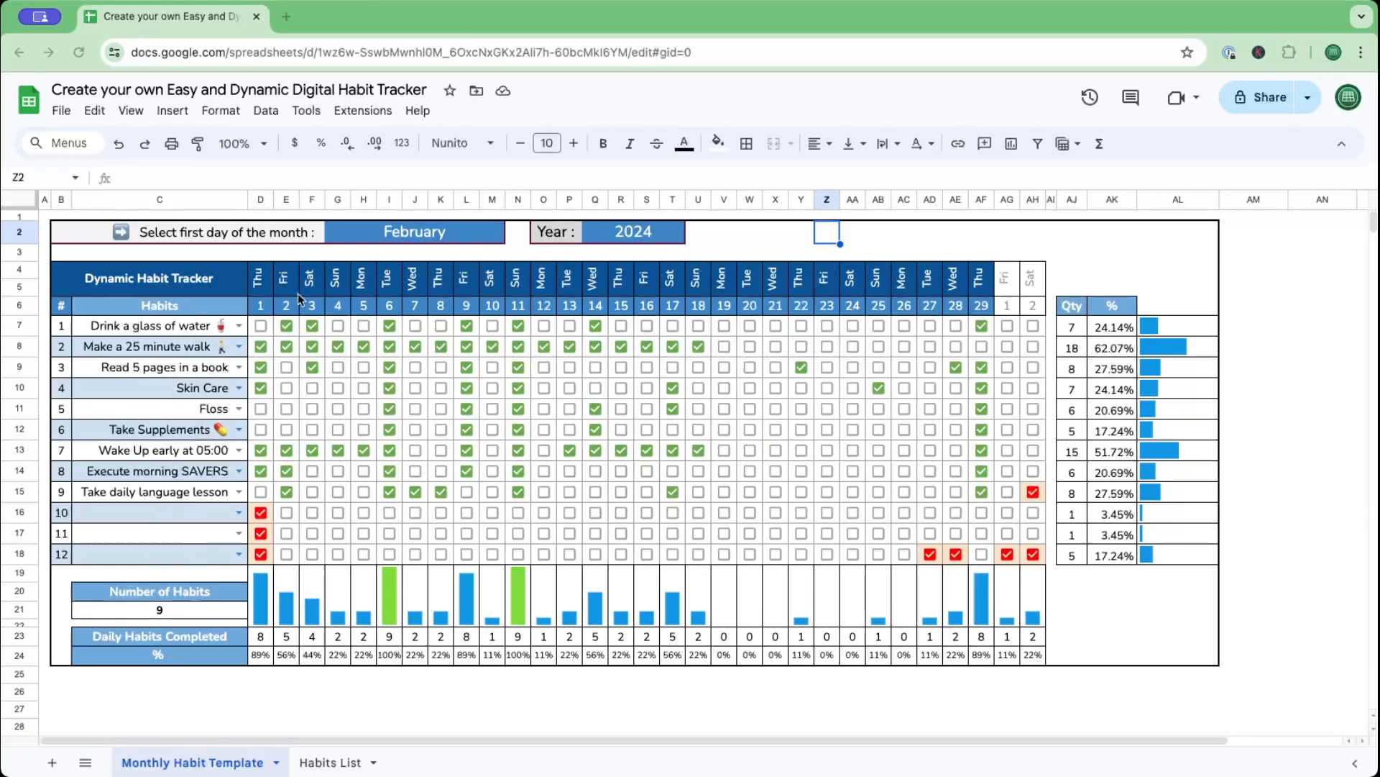
{"action": "left_click_drag", "start_coordinate": [262, 282], "coordinate": [981, 308]}
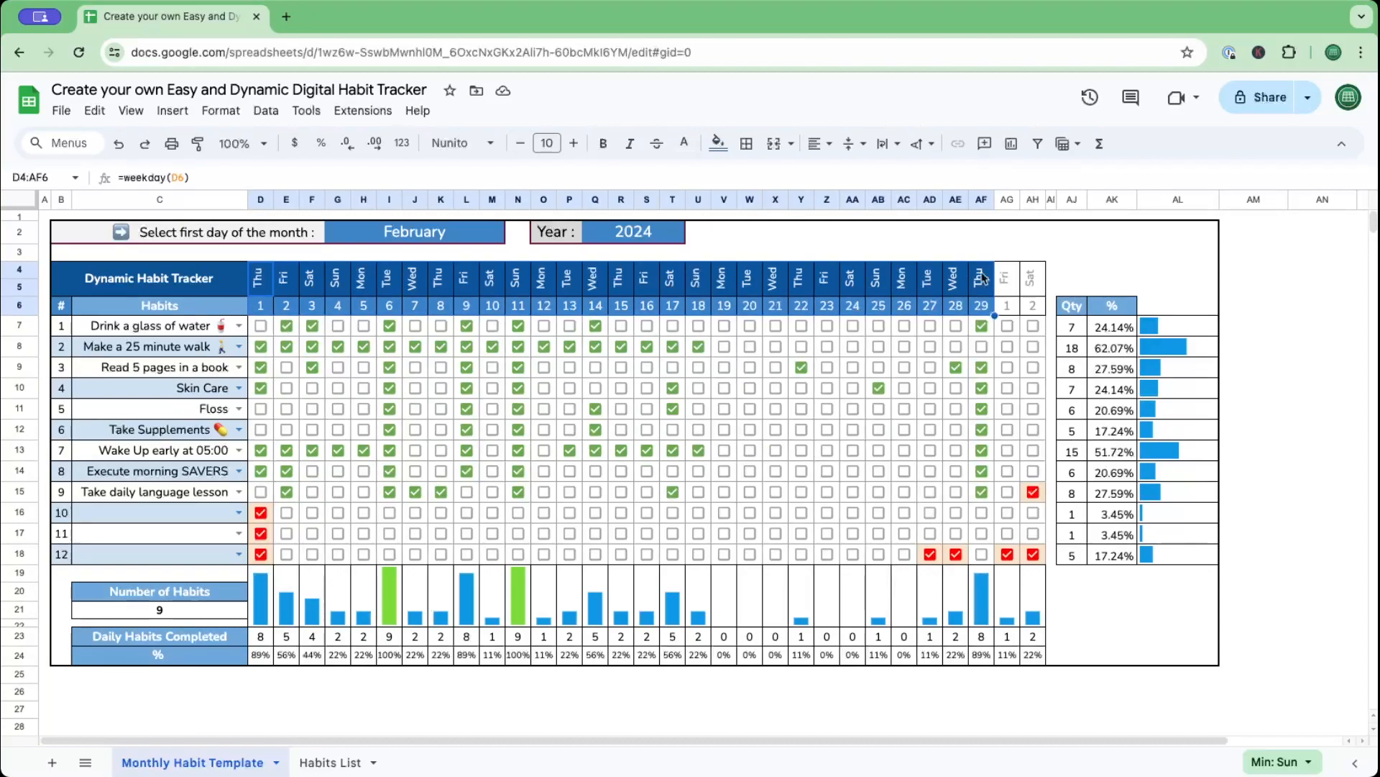
{"action": "left_click", "coordinate": [1071, 251]}
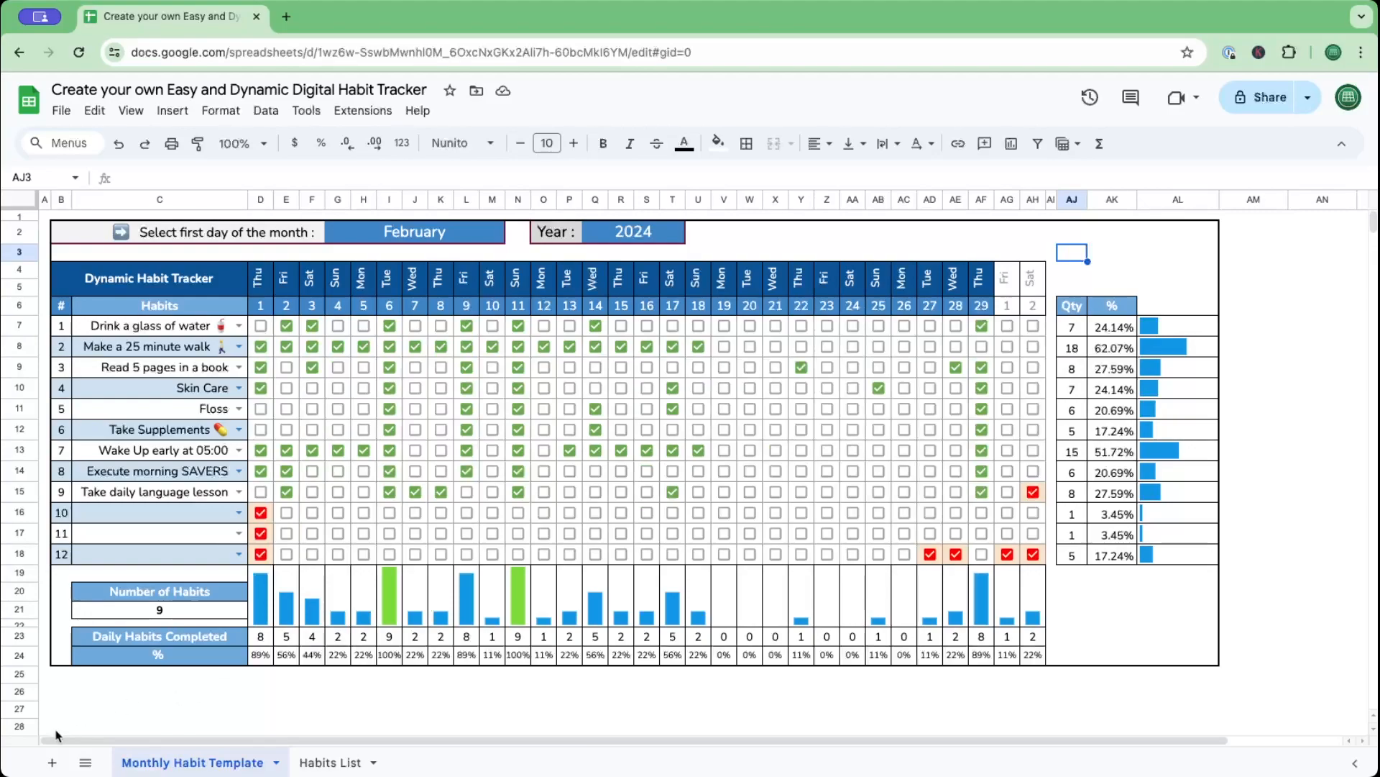
Add a new sheet and format all its cells in Nunito, font size 11, centered horizontally.
{"action": "left_click", "coordinate": [52, 765]}
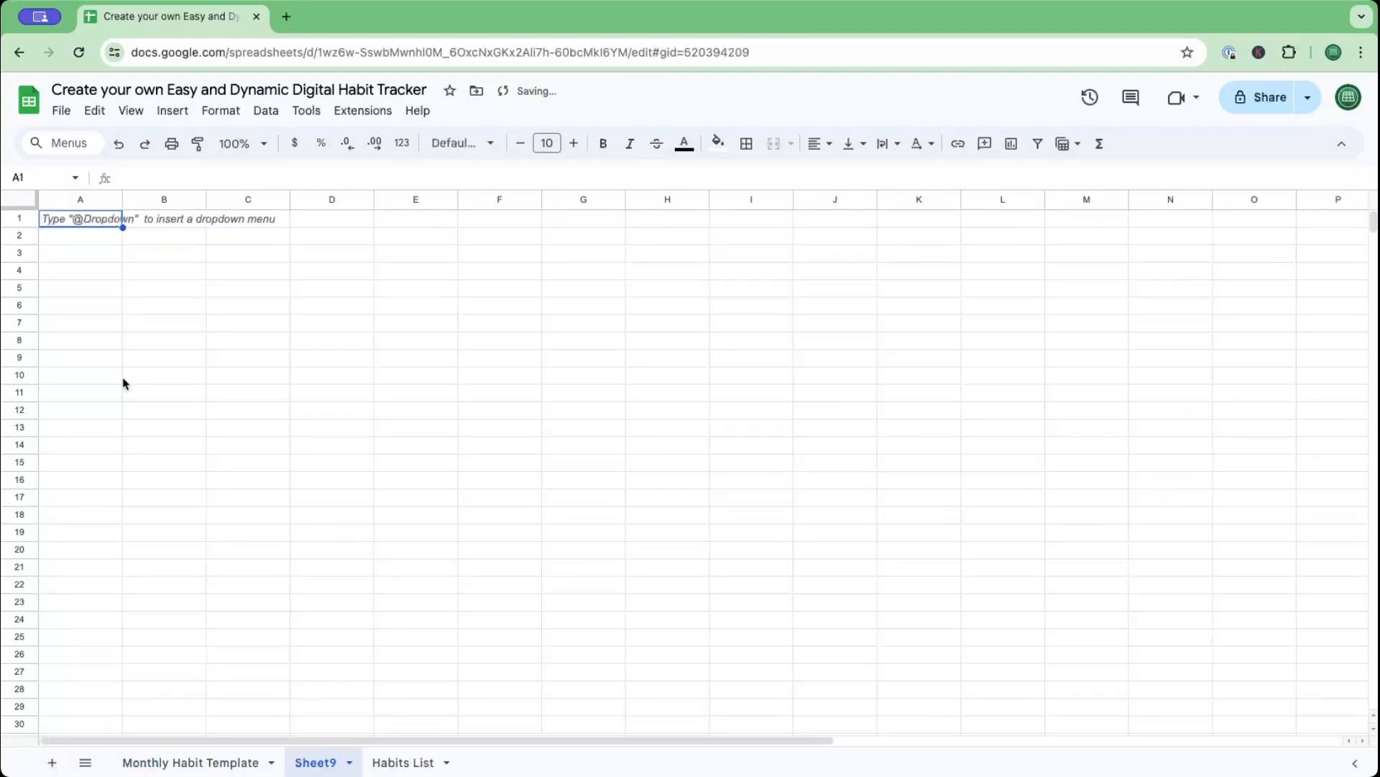
{"action": "left_click", "coordinate": [260, 306]}
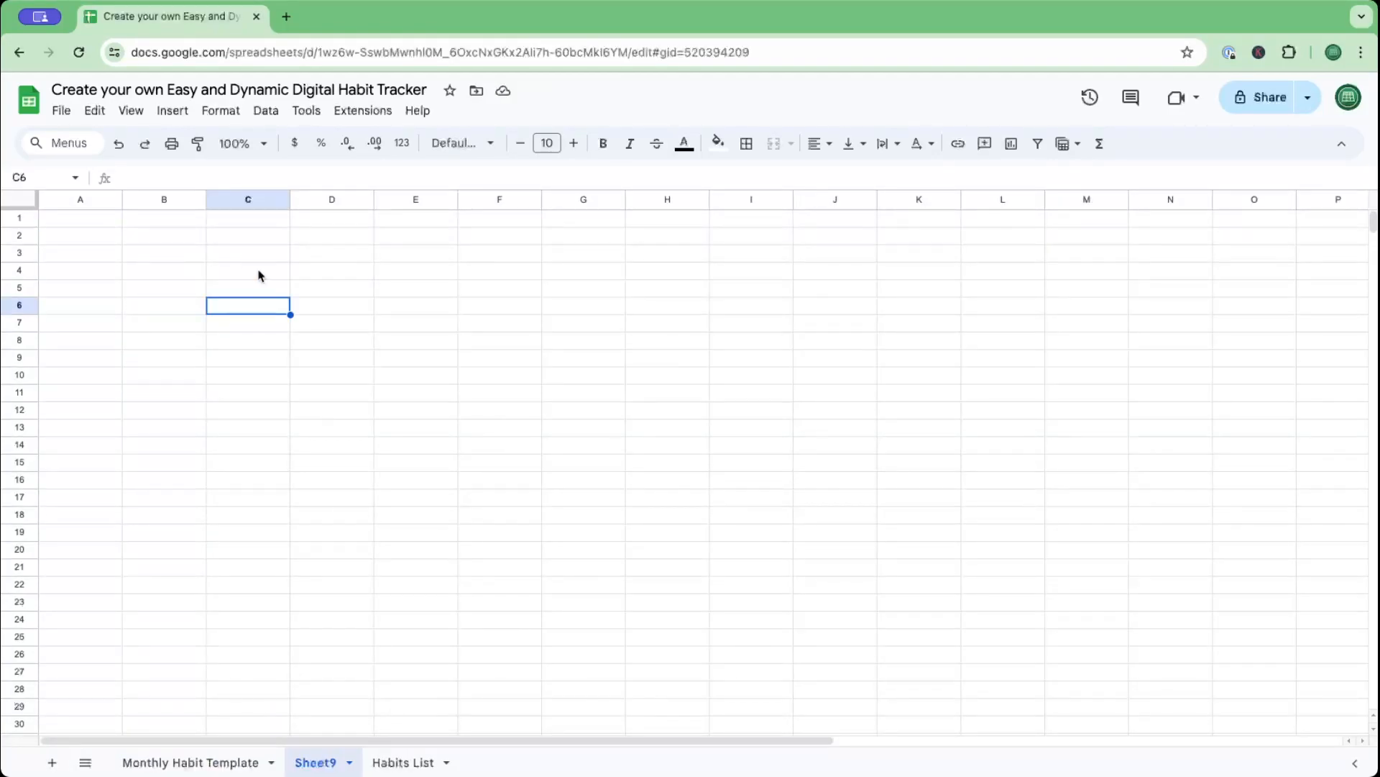
{"action": "left_click", "coordinate": [31, 199]}
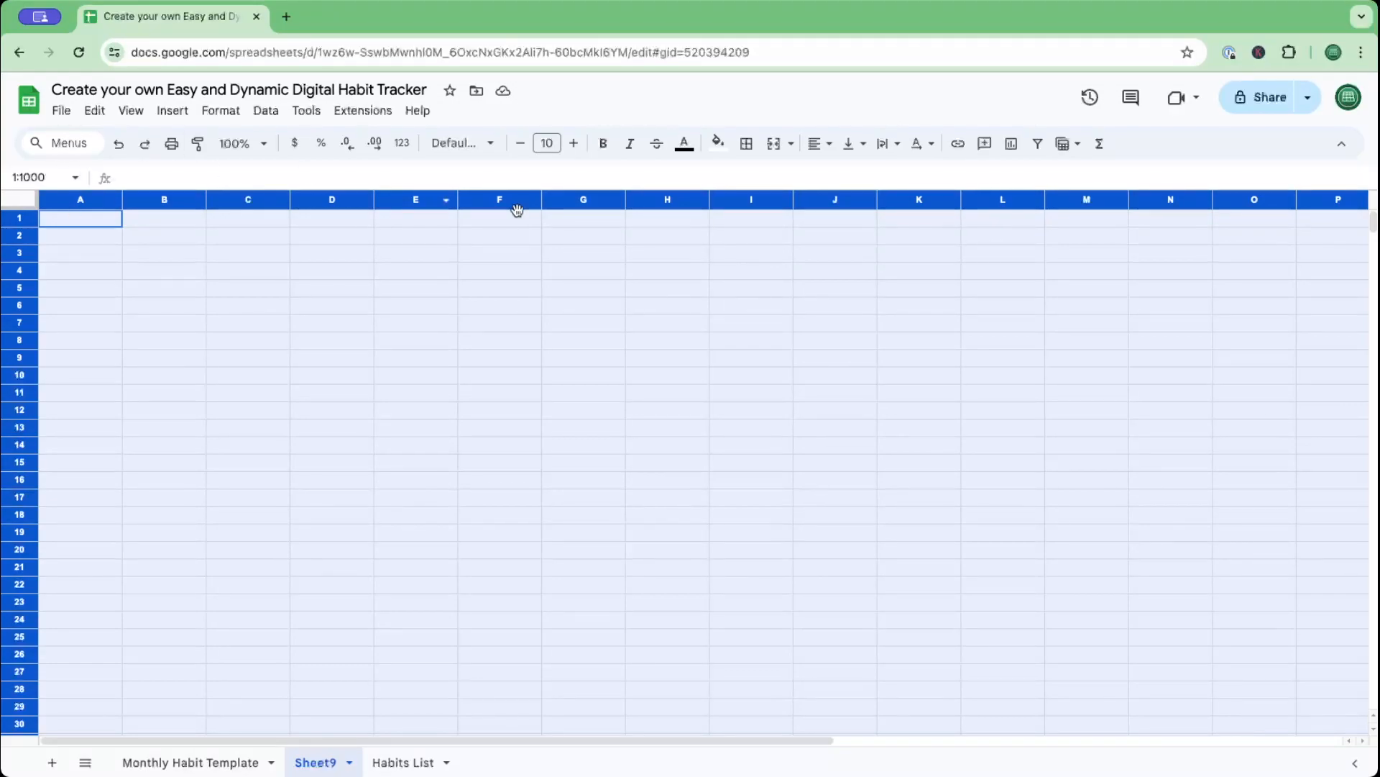
{"action": "left_click", "coordinate": [491, 144]}
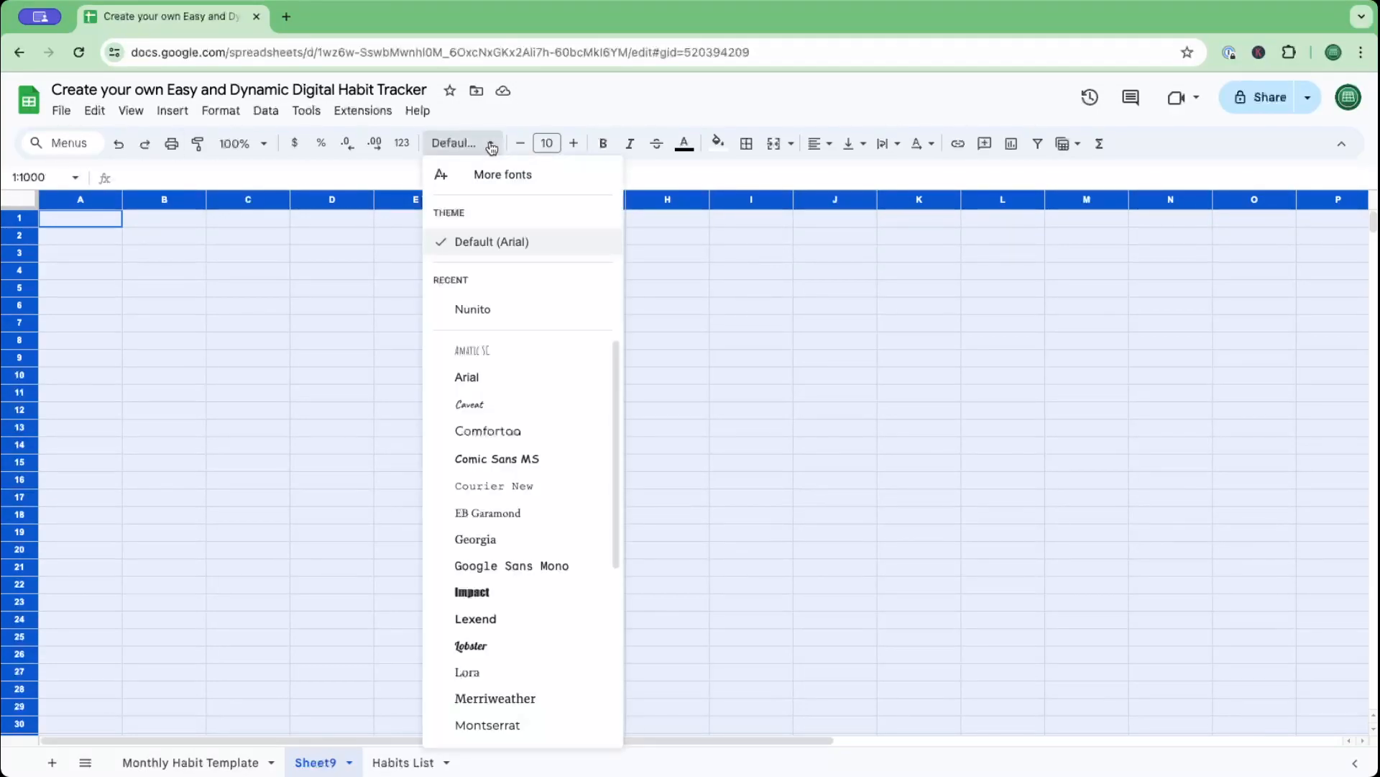
{"action": "left_click", "coordinate": [489, 311]}
{"action": "left_click", "coordinate": [572, 146]}
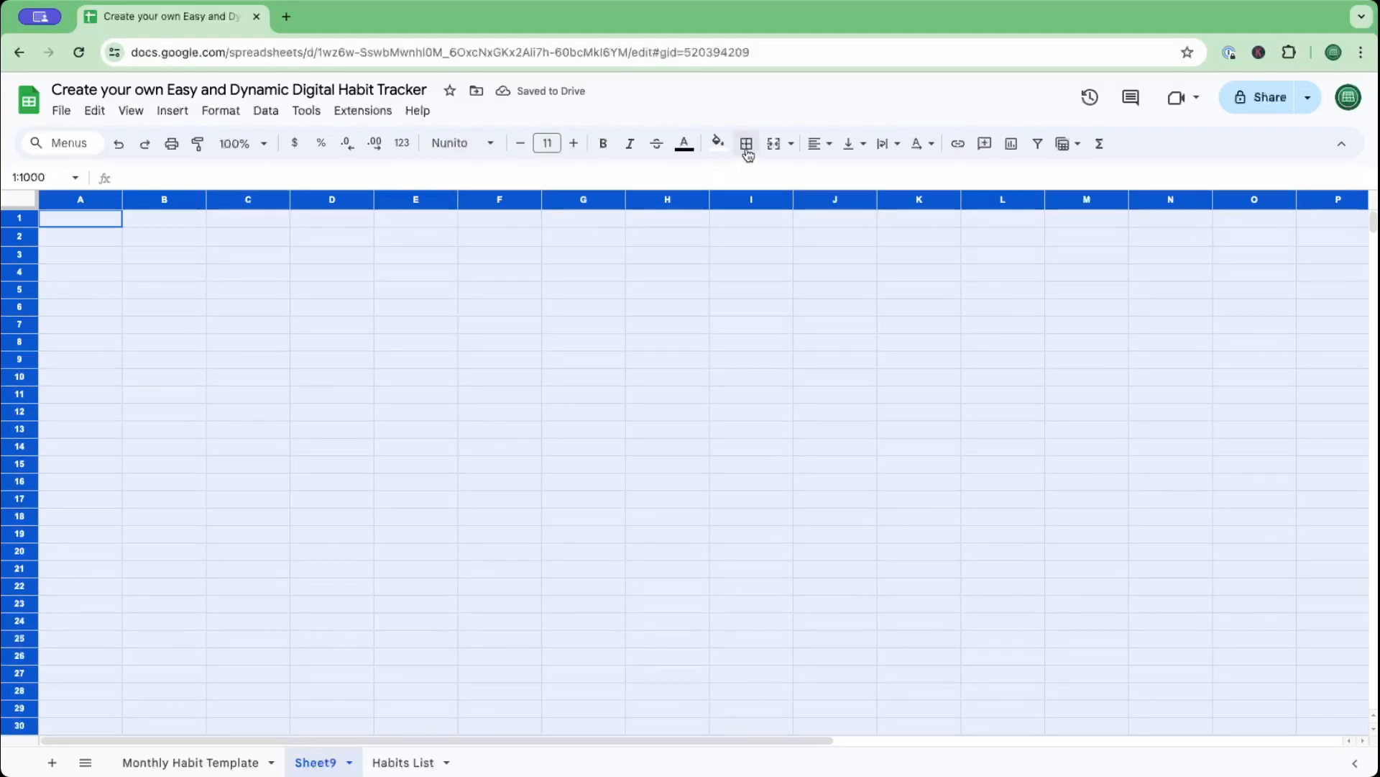
{"action": "left_click", "coordinate": [820, 144]}
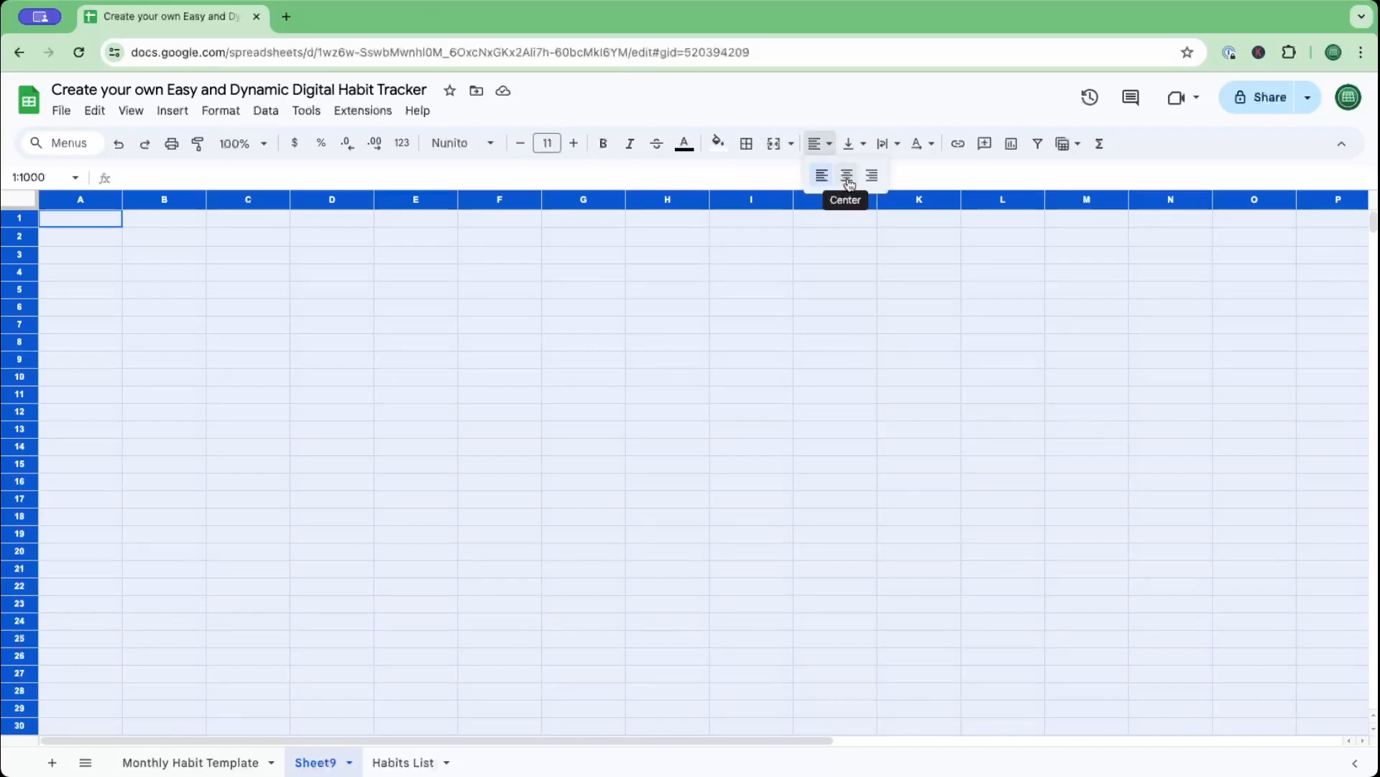
{"action": "left_click", "coordinate": [849, 176]}
{"action": "left_click", "coordinate": [749, 274]}
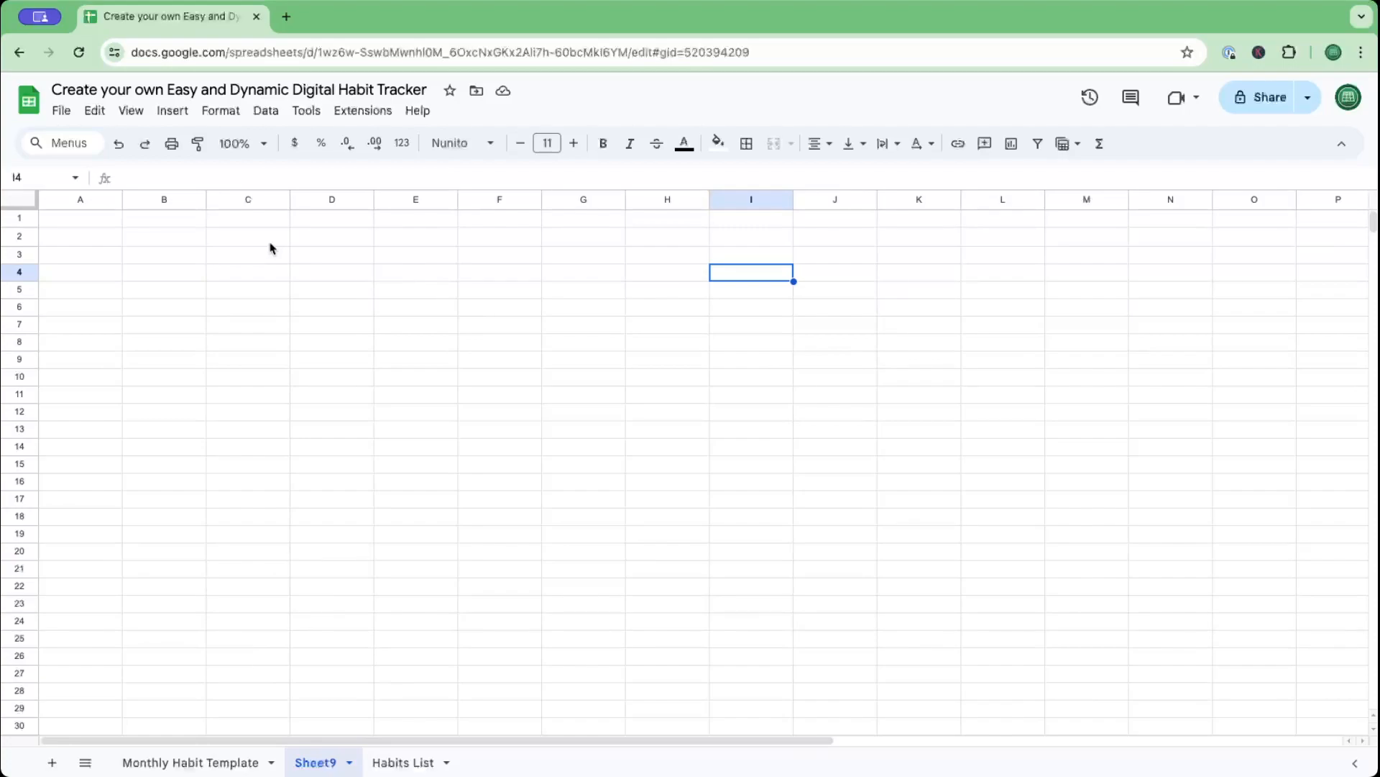
Enter the column header "Habits" in cell C4 and widen column C slightly.
{"action": "left_click", "coordinate": [241, 278]}
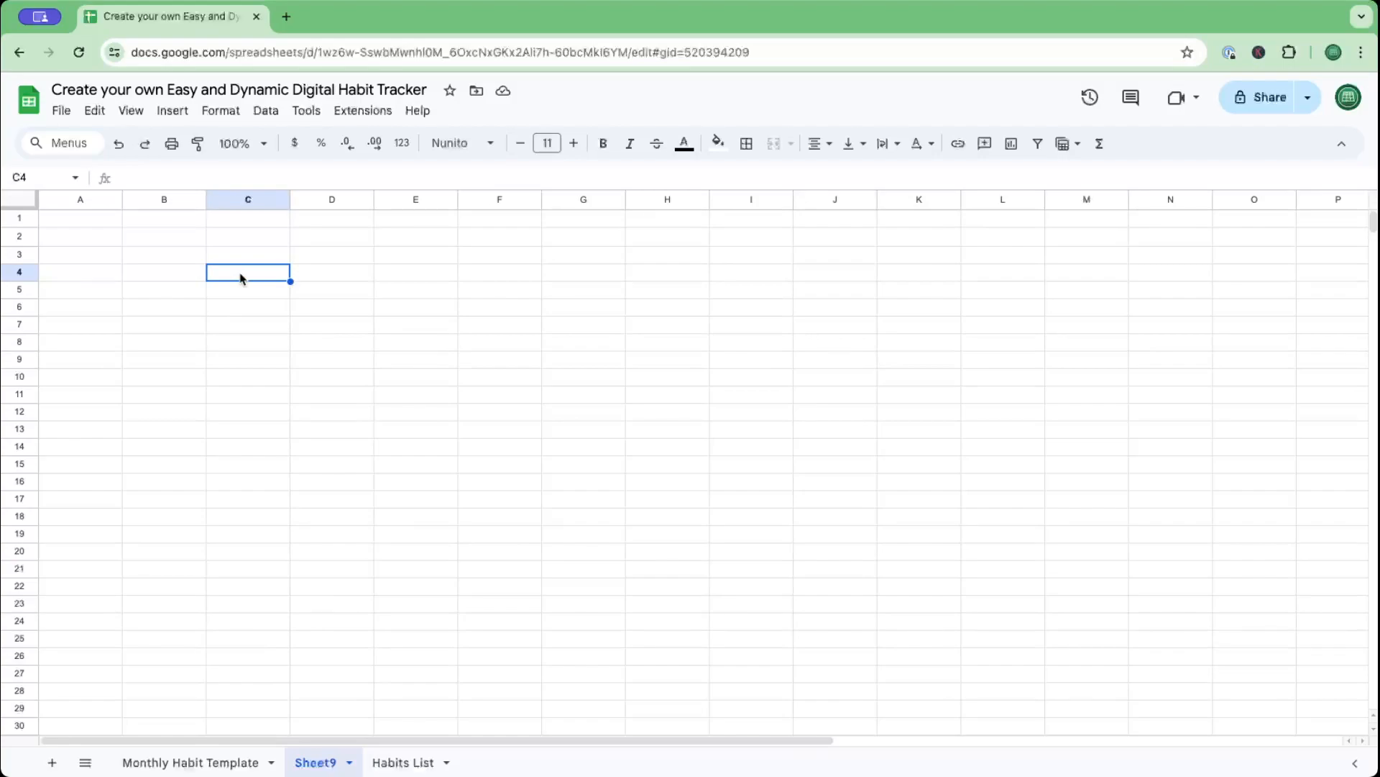
{"action": "type", "text": "Habits"}
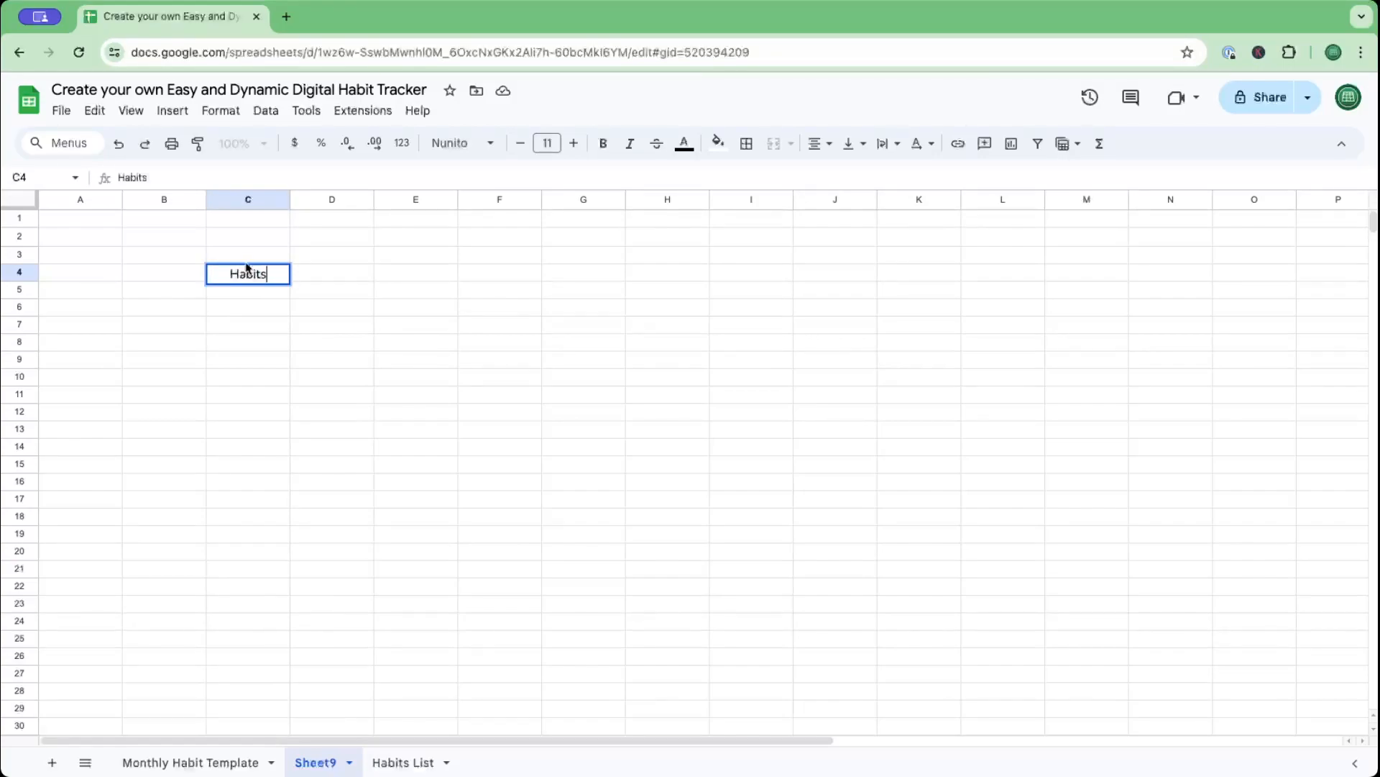
{"action": "left_click", "coordinate": [262, 294]}
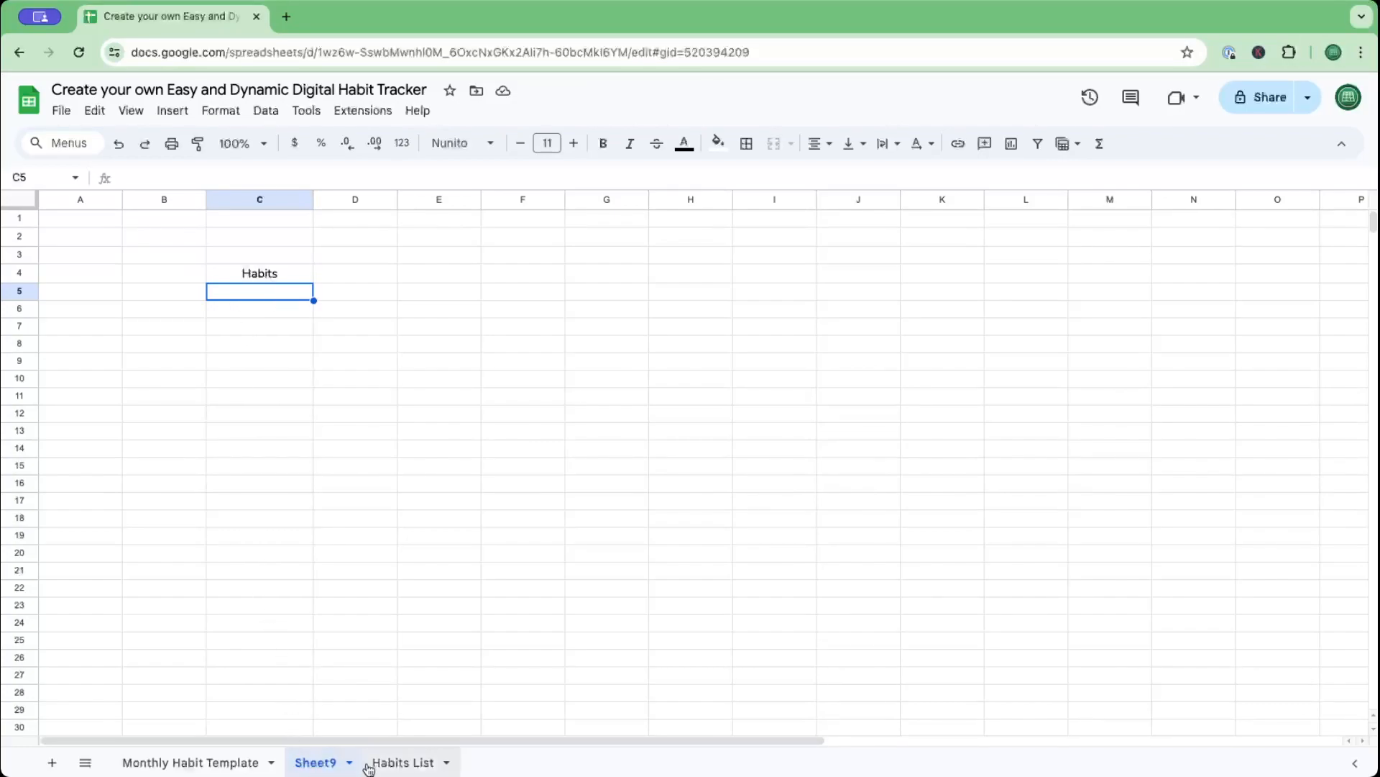
{"action": "left_click", "coordinate": [397, 762]}
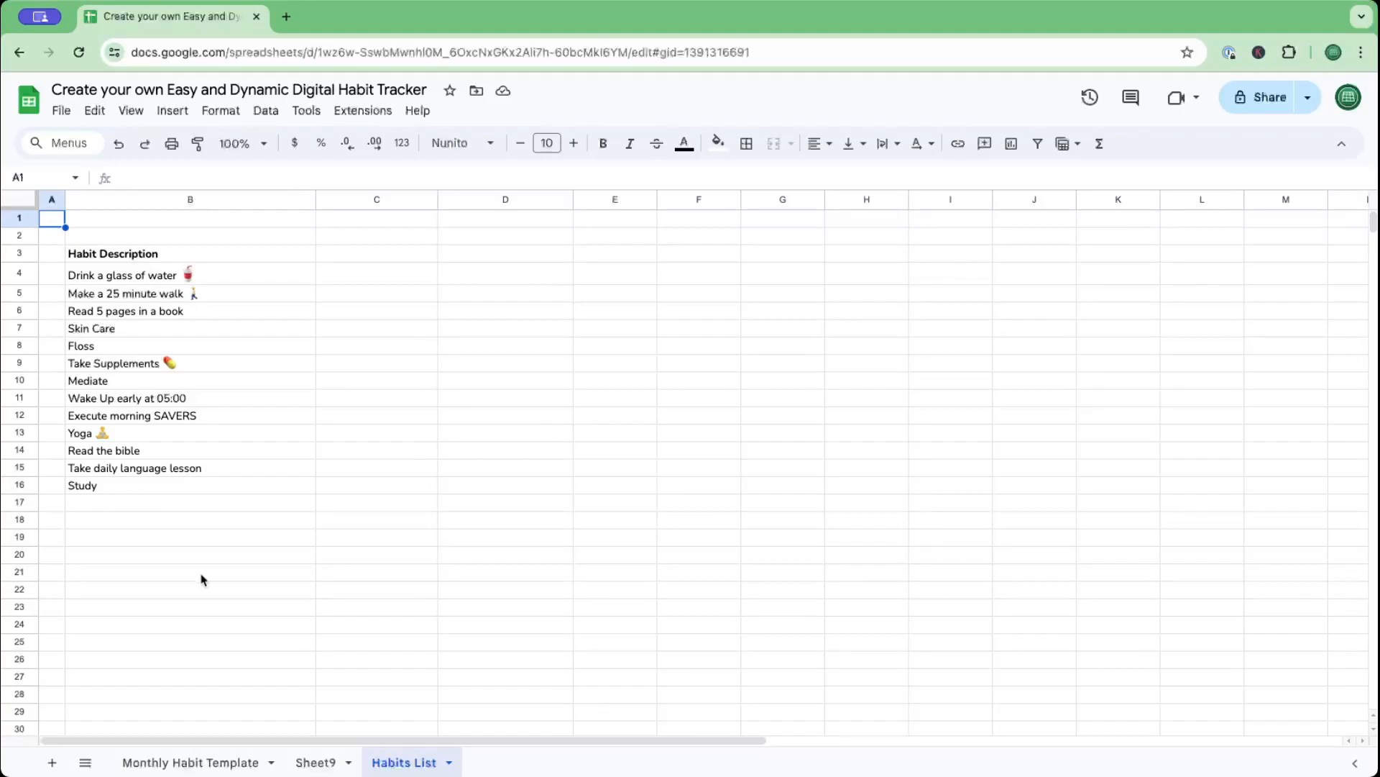
{"action": "left_click", "coordinate": [316, 762]}
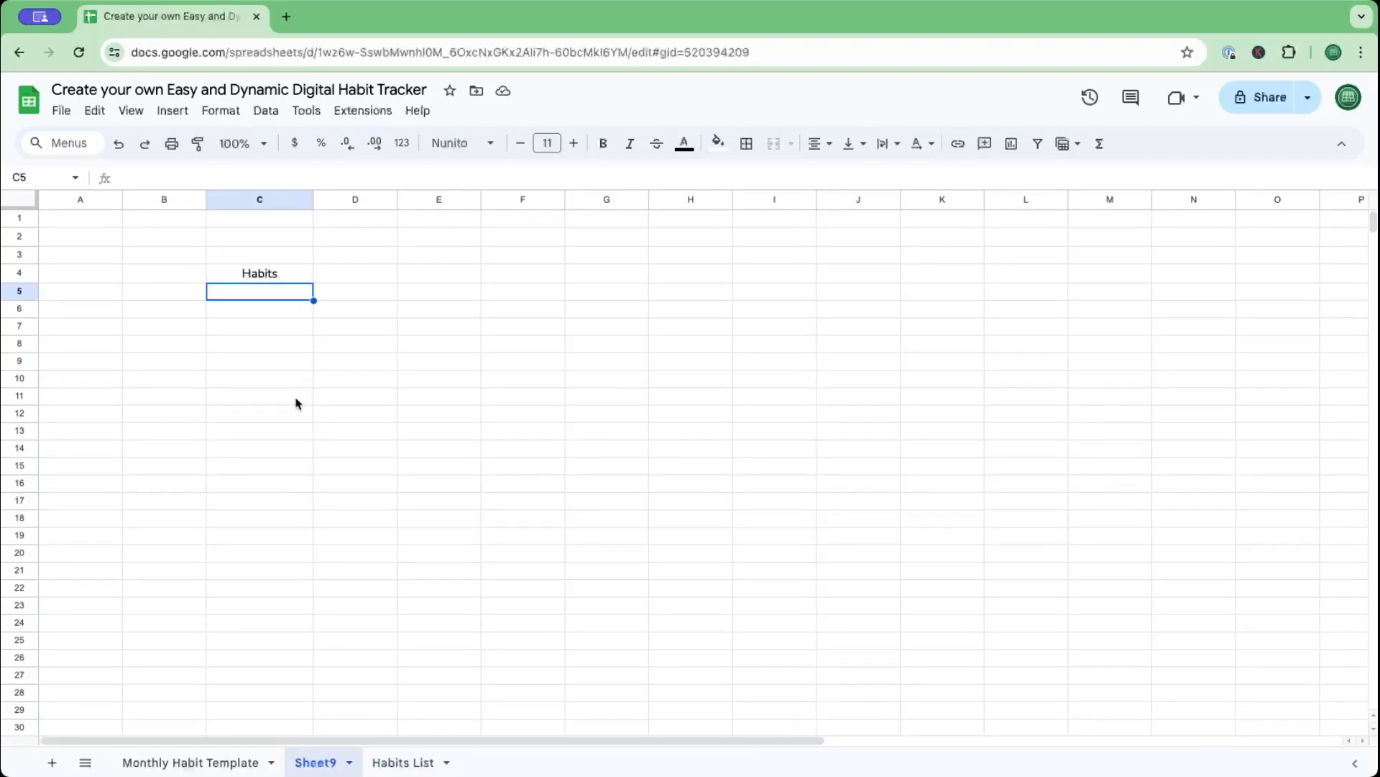
{"action": "left_click_drag", "start_coordinate": [279, 295], "coordinate": [290, 462]}
Enter the header "#" in B4 and number the rows below it from 1 to 12 in B5:B16.
{"action": "left_click", "coordinate": [198, 279]}
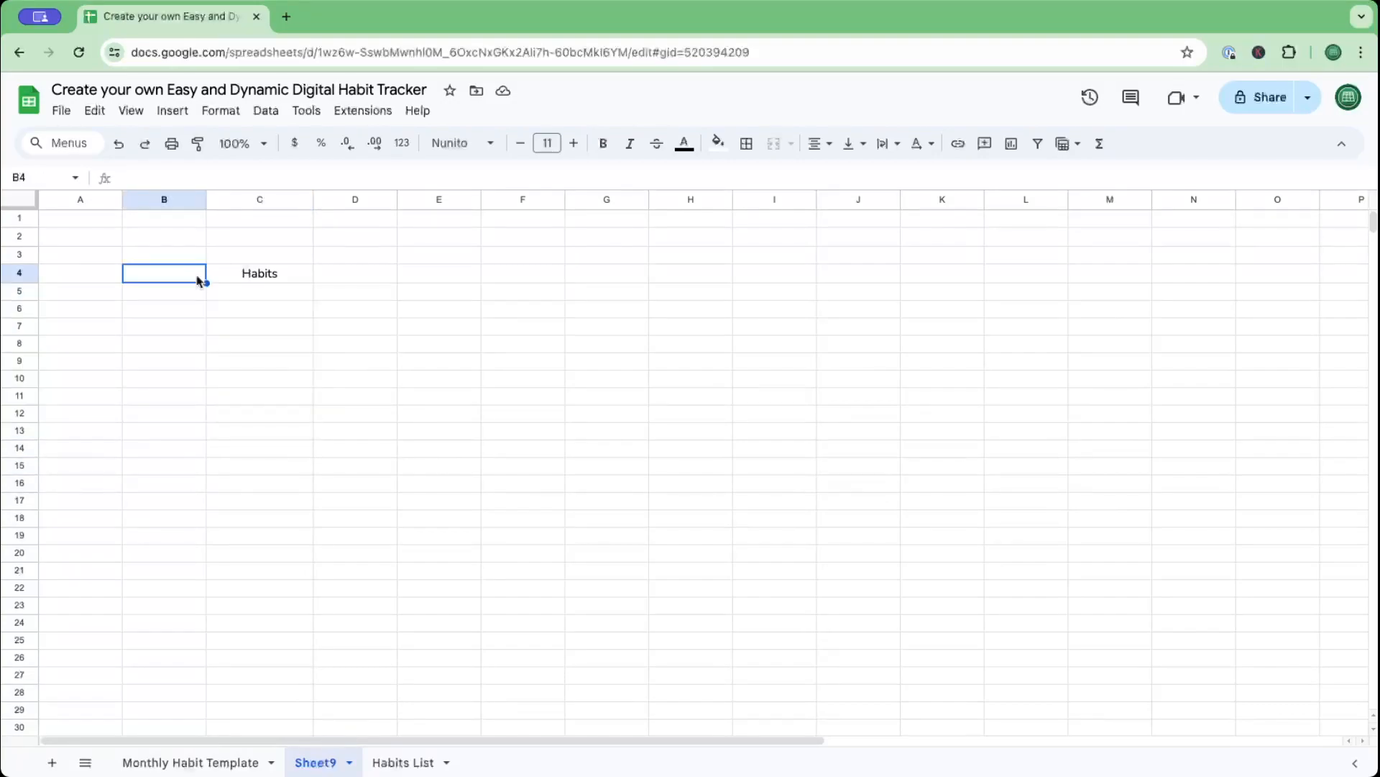
{"action": "type", "text": "#"}
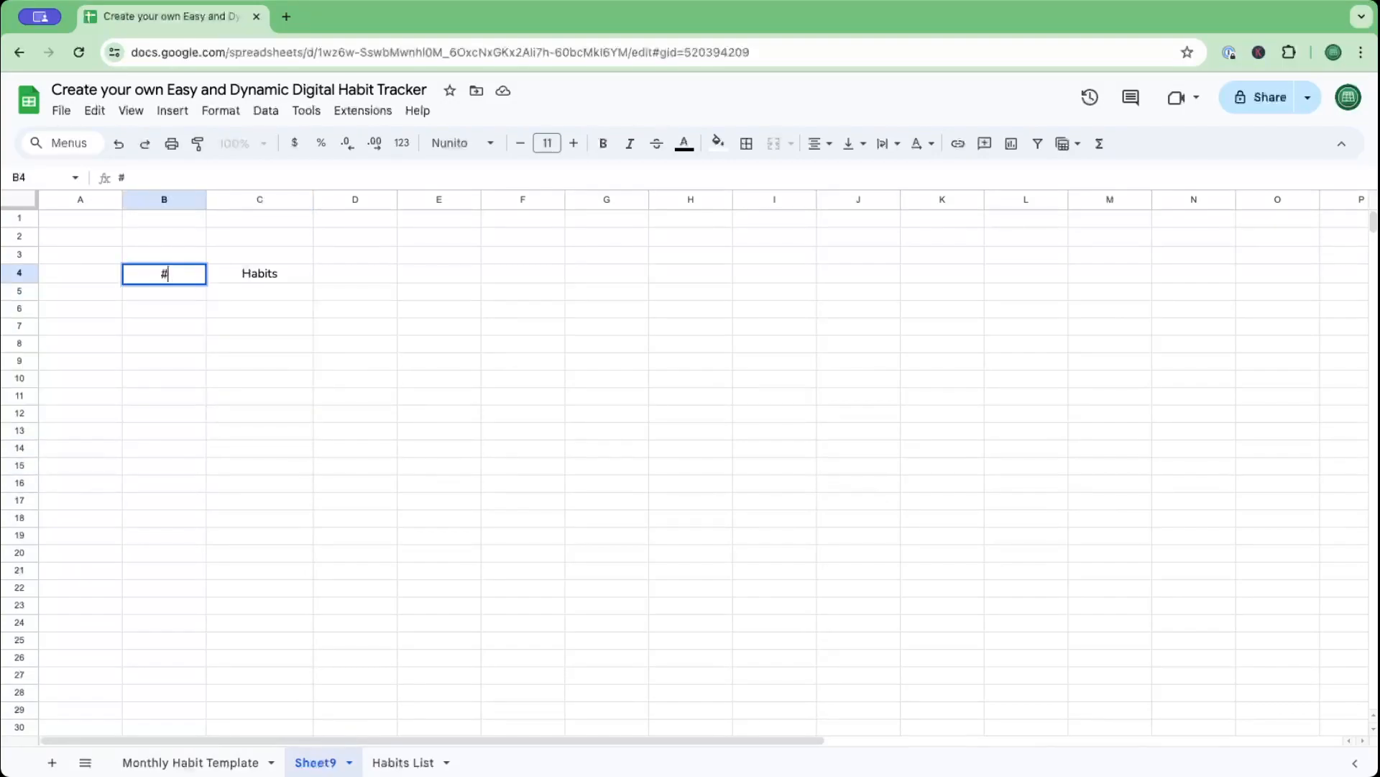
{"action": "key", "text": "Return"}
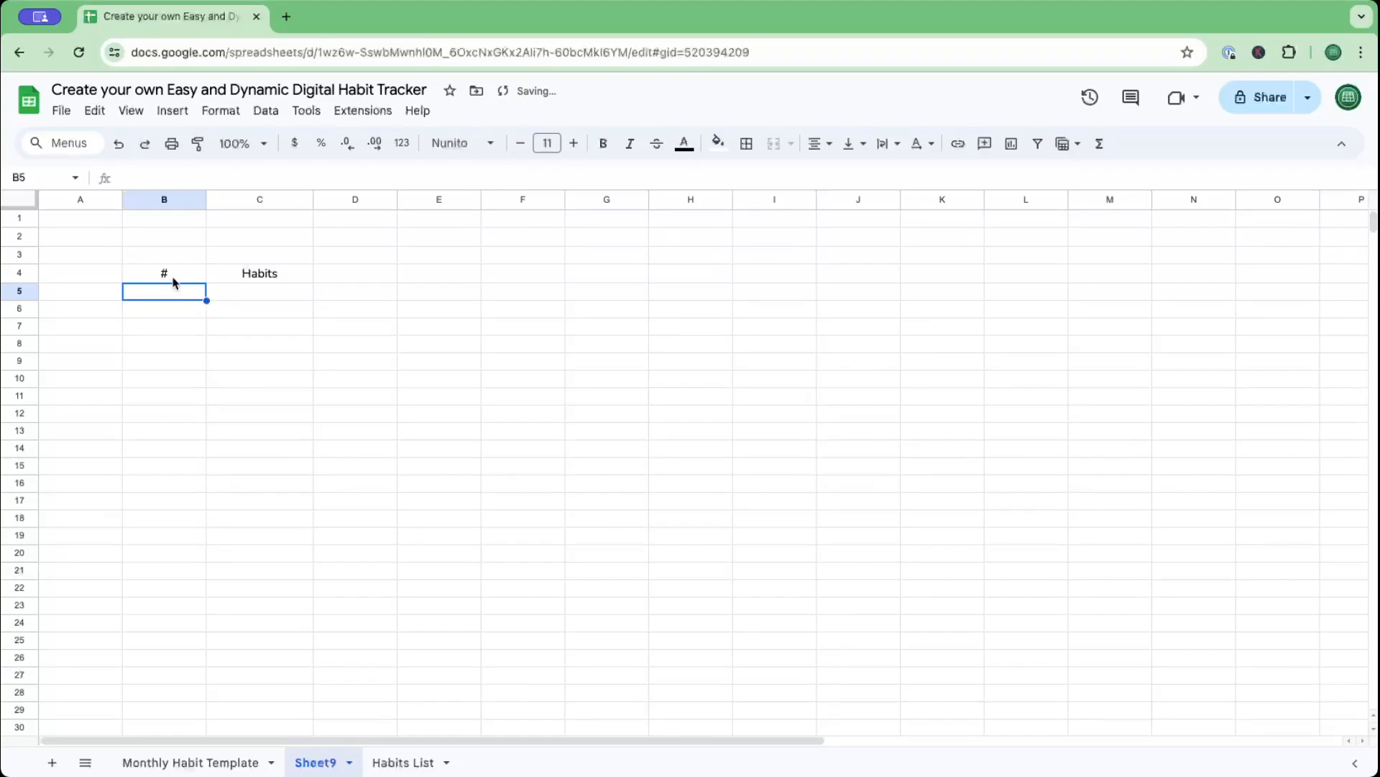
{"action": "type", "text": "1"}
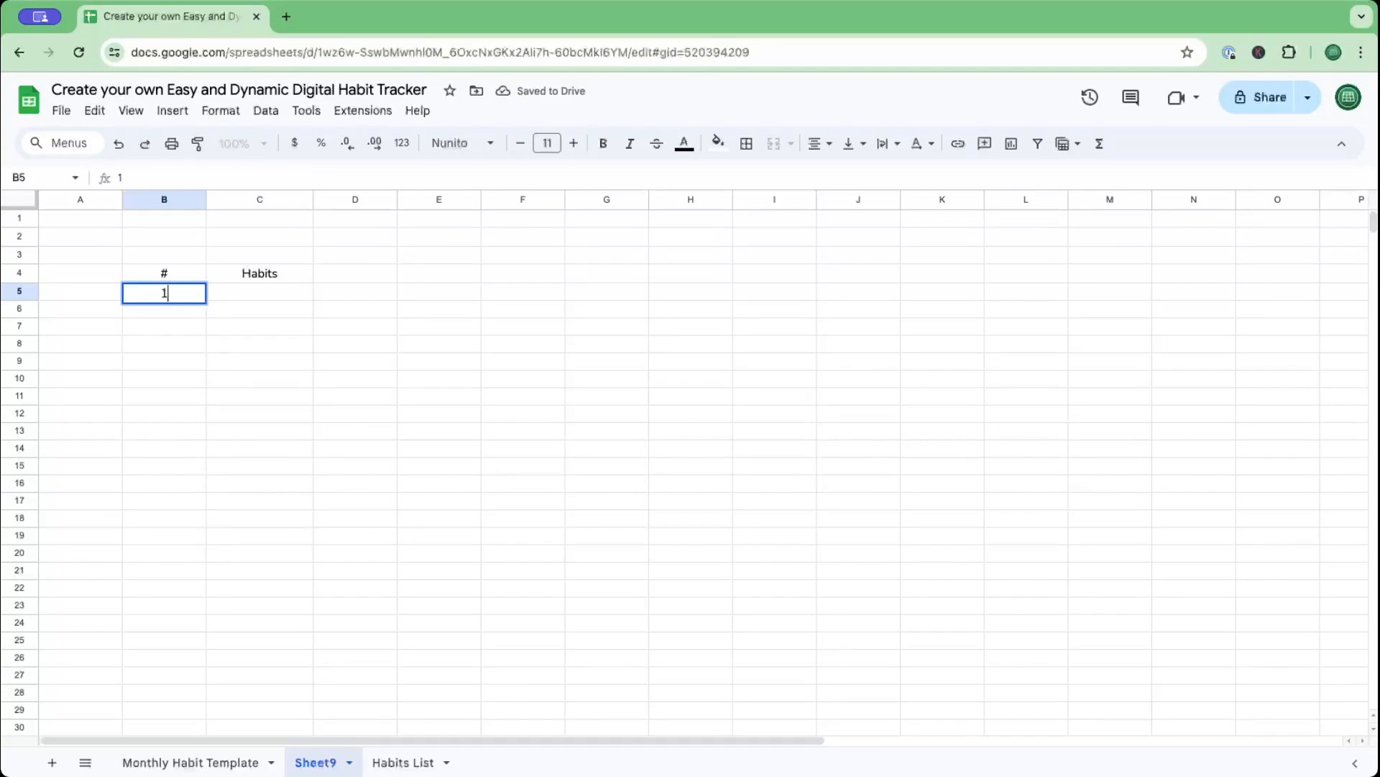
{"action": "key", "text": "Return"}
{"action": "left_click", "coordinate": [173, 295]}
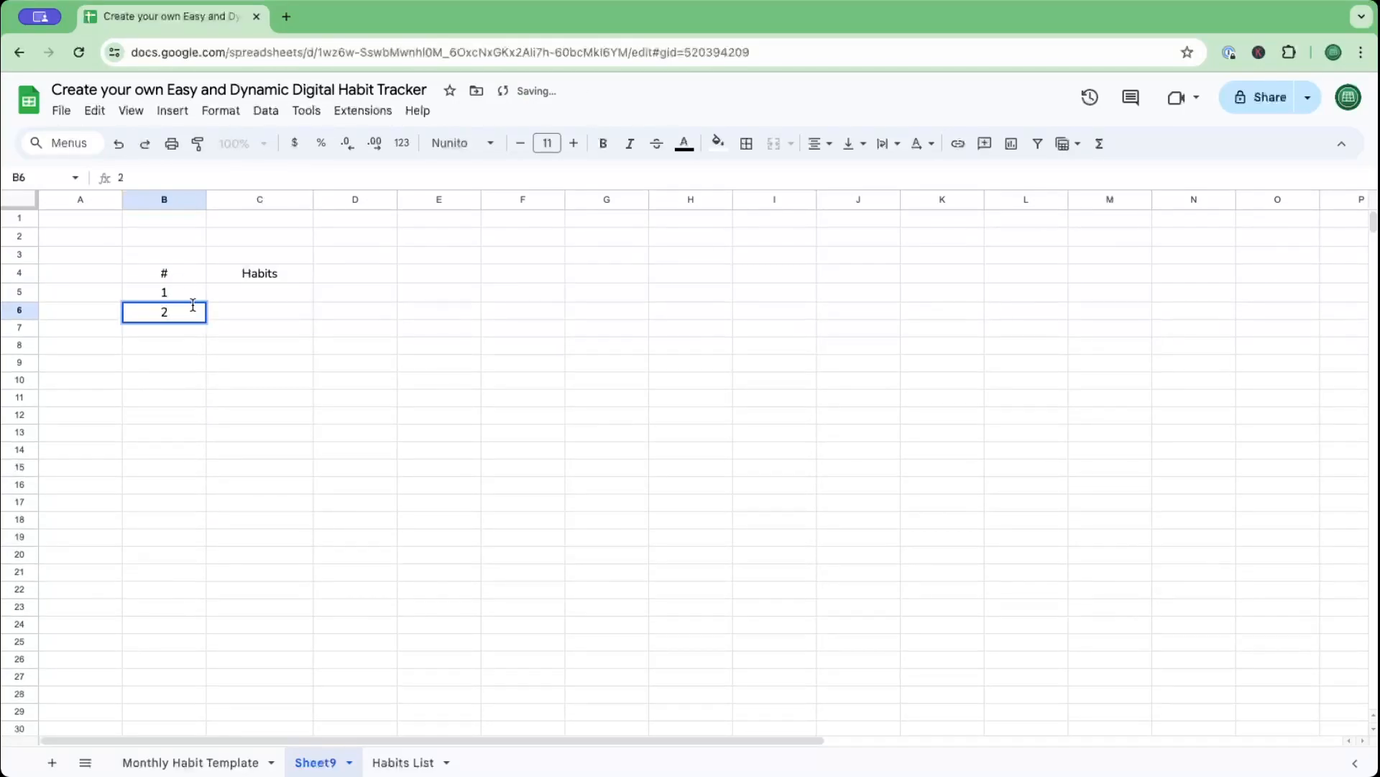
{"action": "left_click_drag", "start_coordinate": [205, 302], "coordinate": [205, 505]}
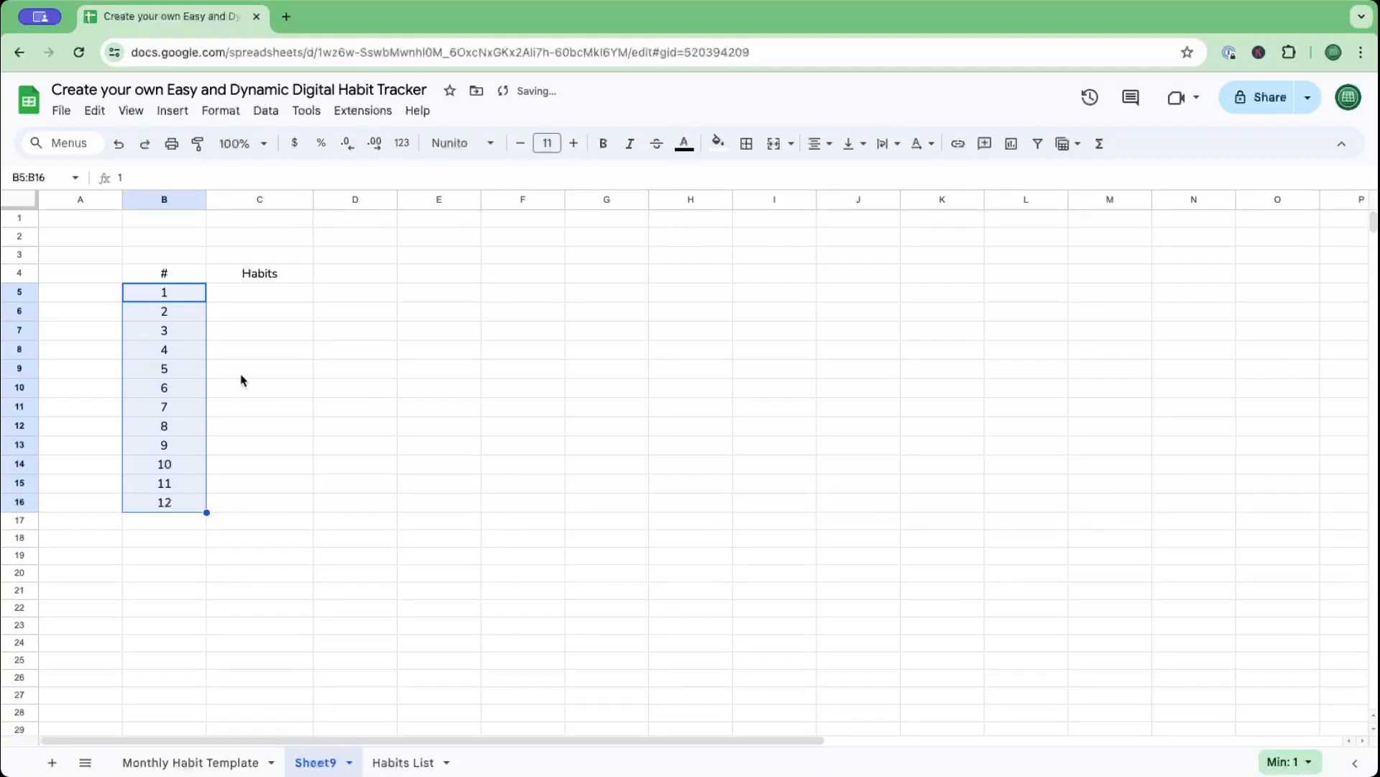
Add a data validation rule to the habit cells C5:C16 with the criterion Dropdown (from a range).
{"action": "left_click", "coordinate": [263, 292]}
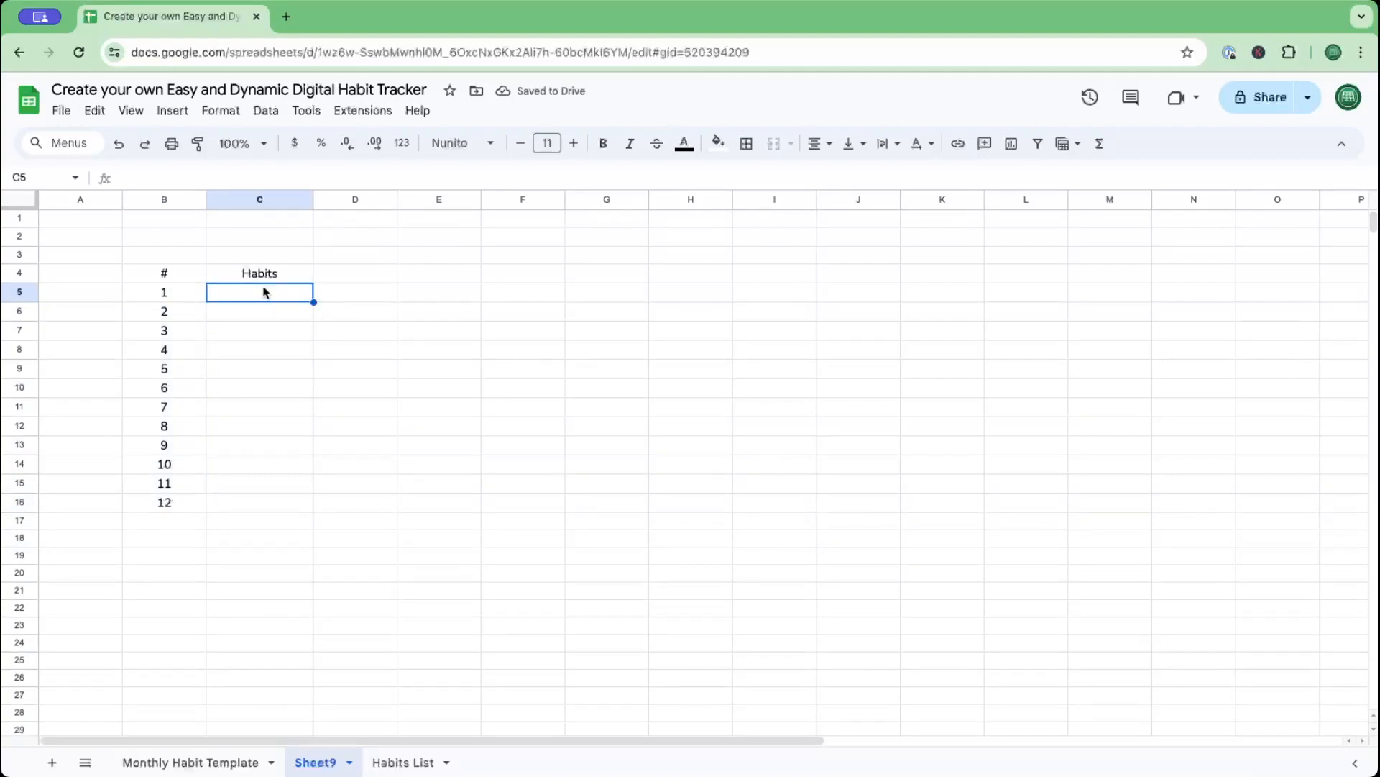
{"action": "left_click", "coordinate": [269, 507], "text": "shift"}
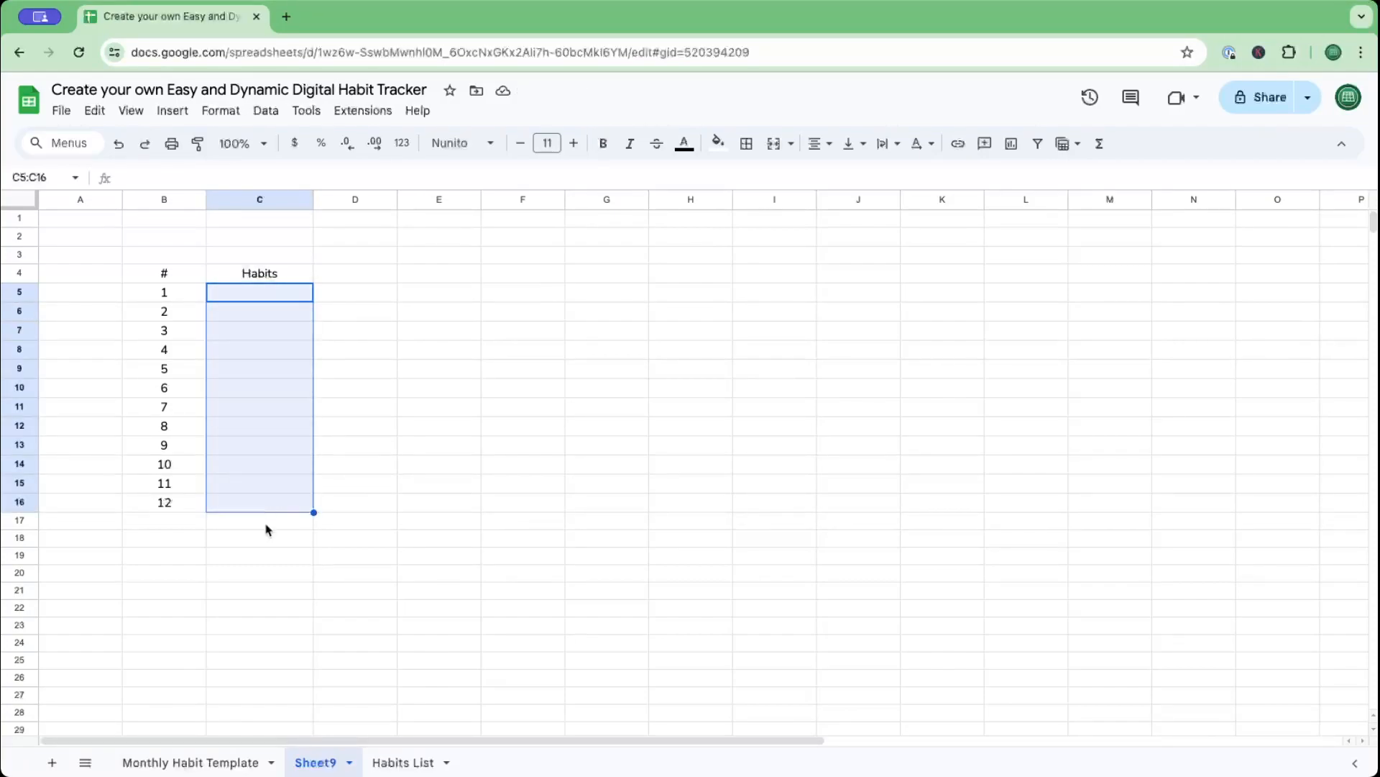
{"action": "left_click", "coordinate": [266, 111]}
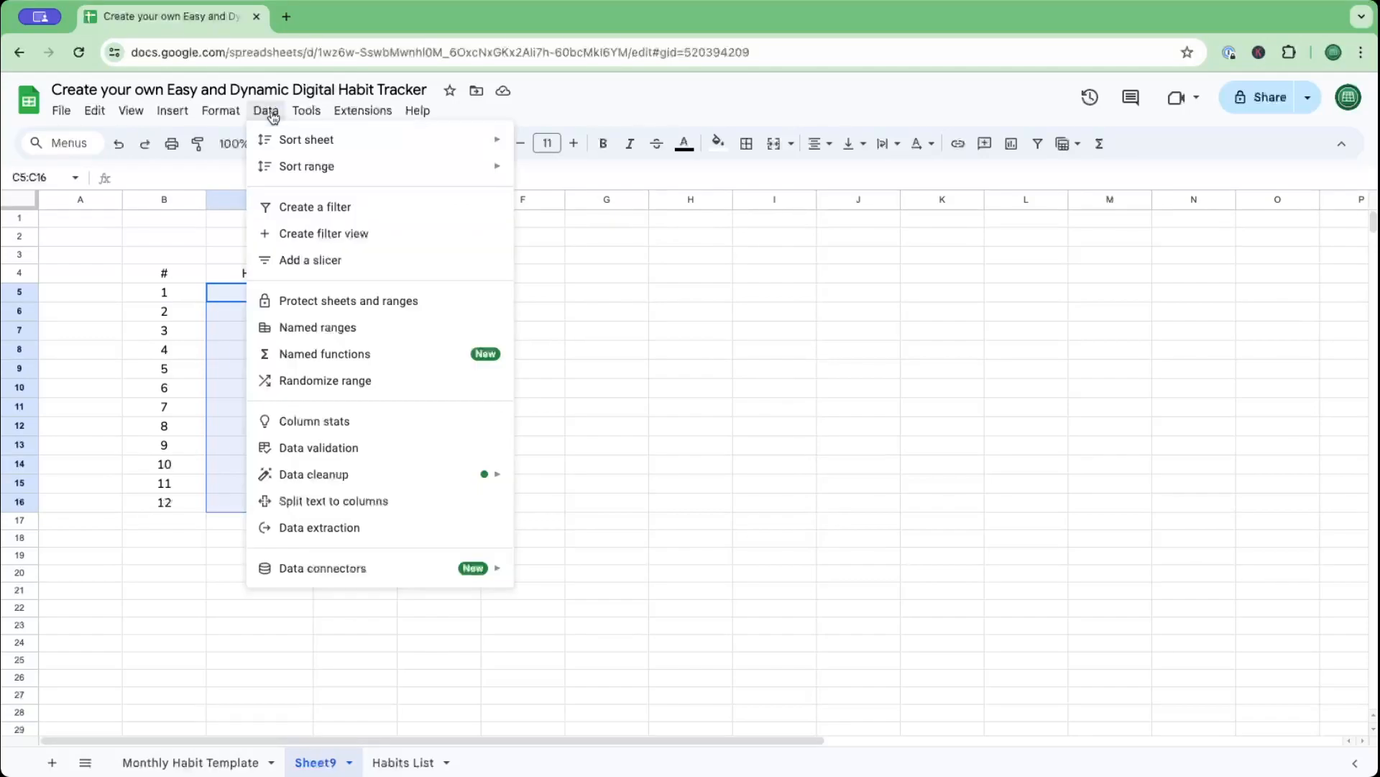
{"action": "left_click", "coordinate": [320, 446]}
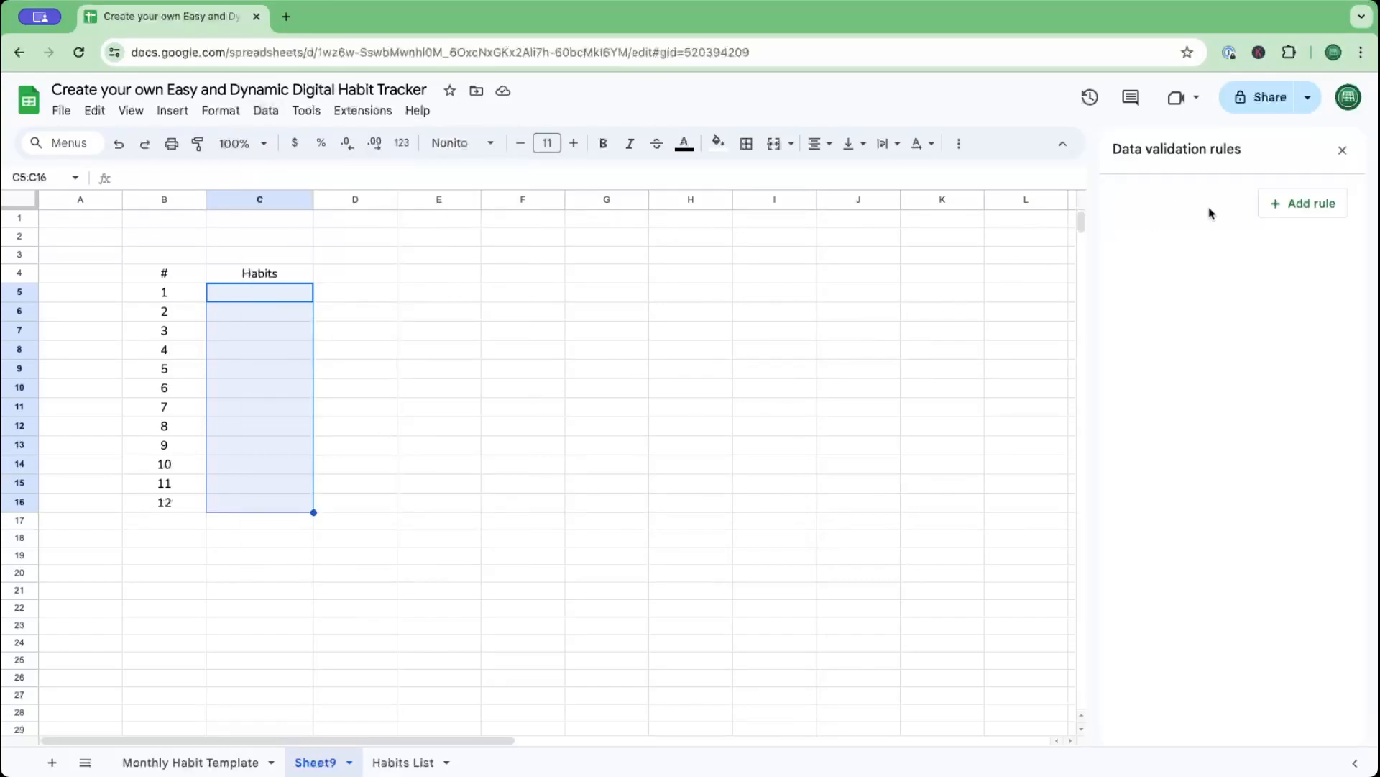
{"action": "left_click", "coordinate": [1327, 205]}
{"action": "left_click", "coordinate": [1321, 295]}
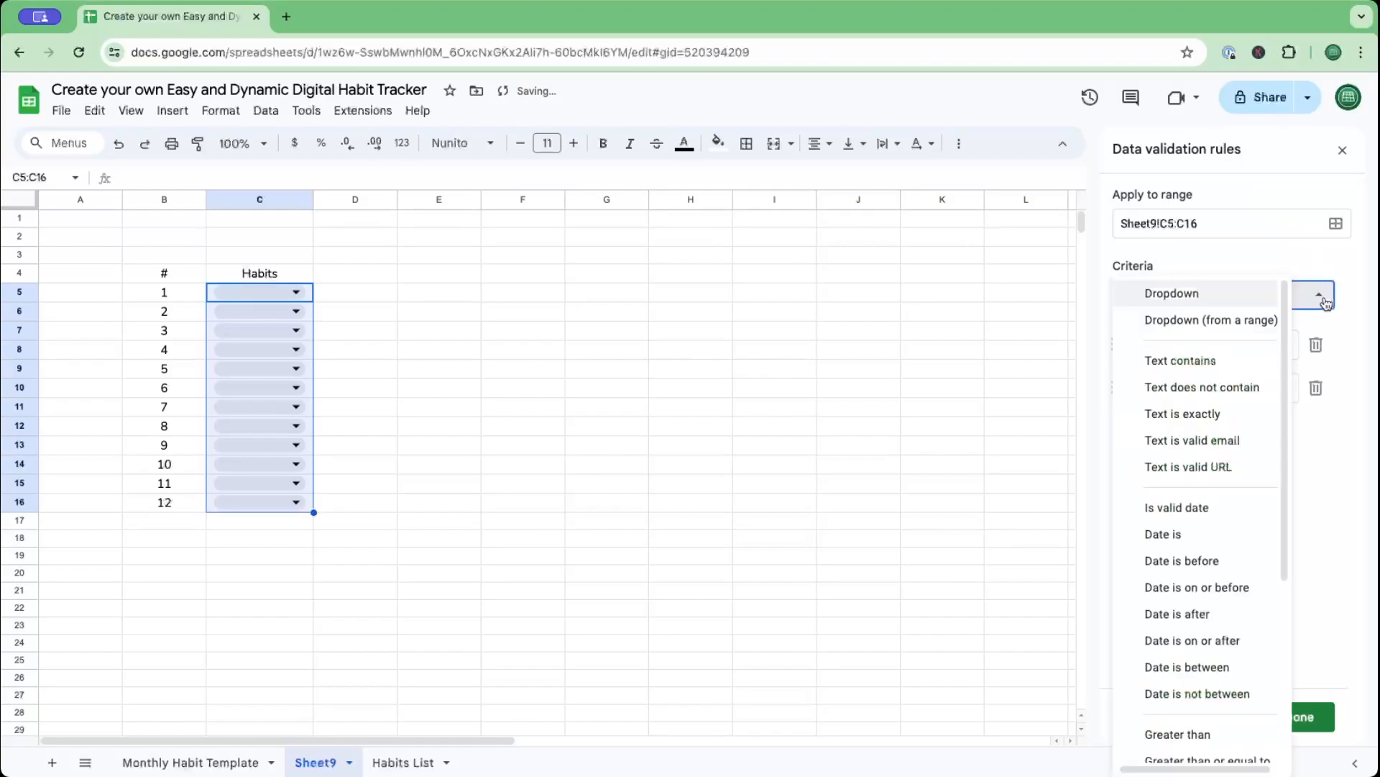
{"action": "left_click", "coordinate": [1280, 318]}
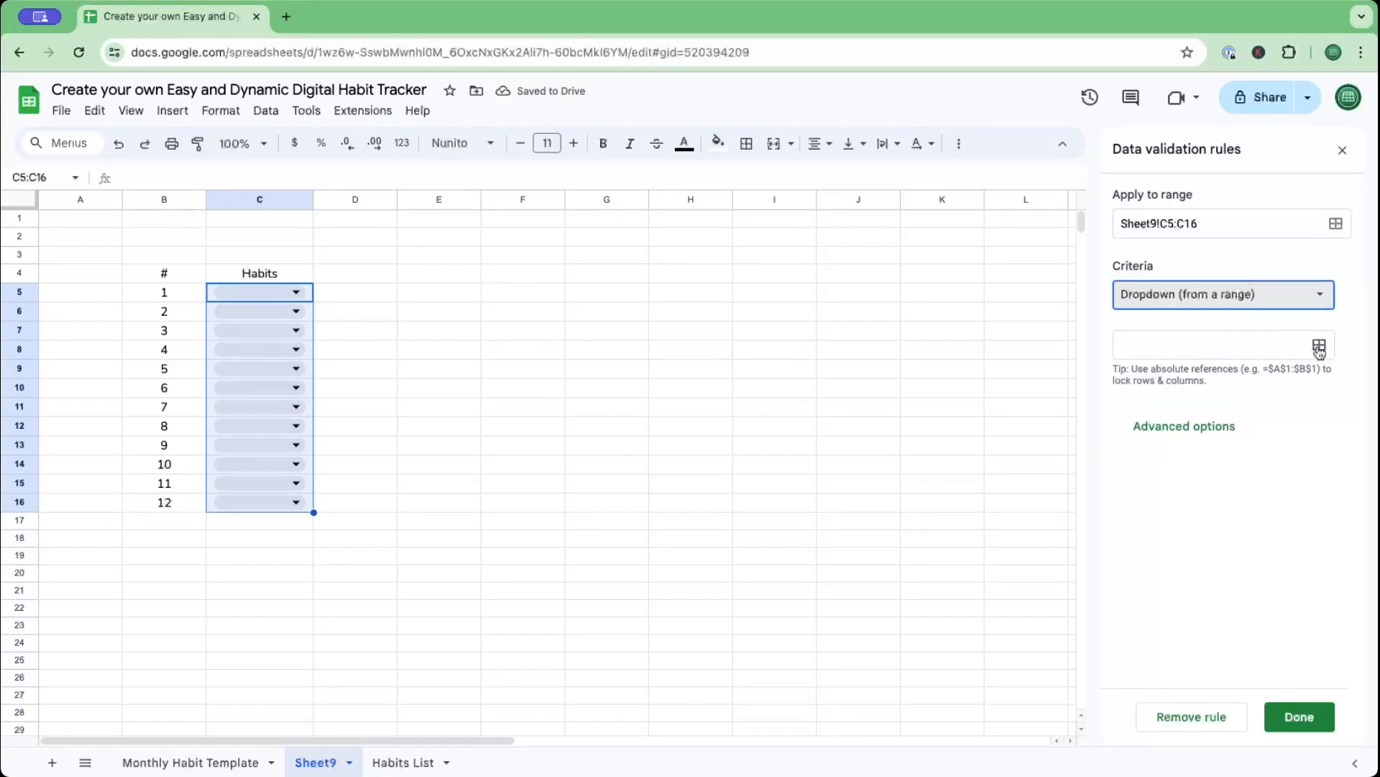
Set the dropdown's source to 'Habits List'!B4:B21, including the blank rows below the listed habits.
{"action": "left_click", "coordinate": [1319, 346]}
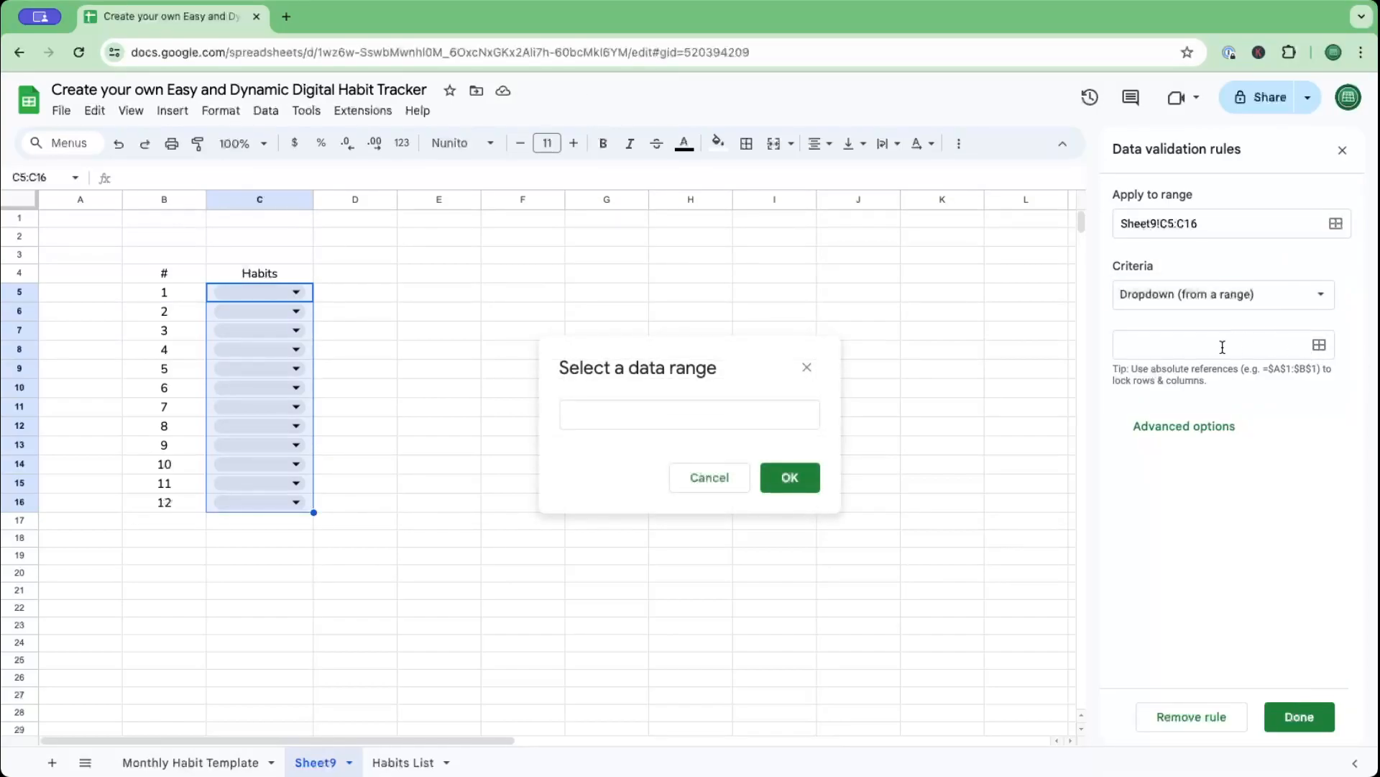
{"action": "left_click", "coordinate": [697, 414]}
{"action": "left_click", "coordinate": [403, 760]}
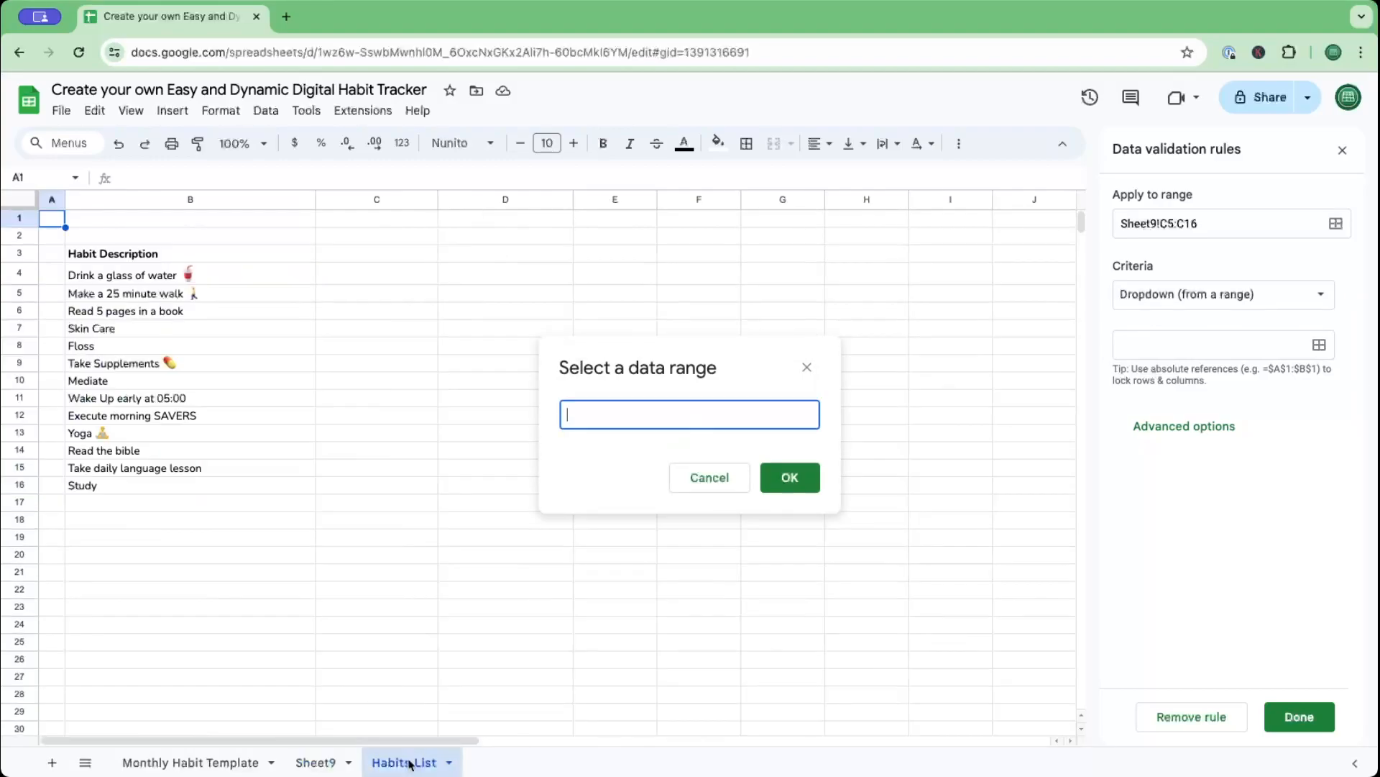
{"action": "left_click_drag", "start_coordinate": [149, 277], "coordinate": [138, 482]}
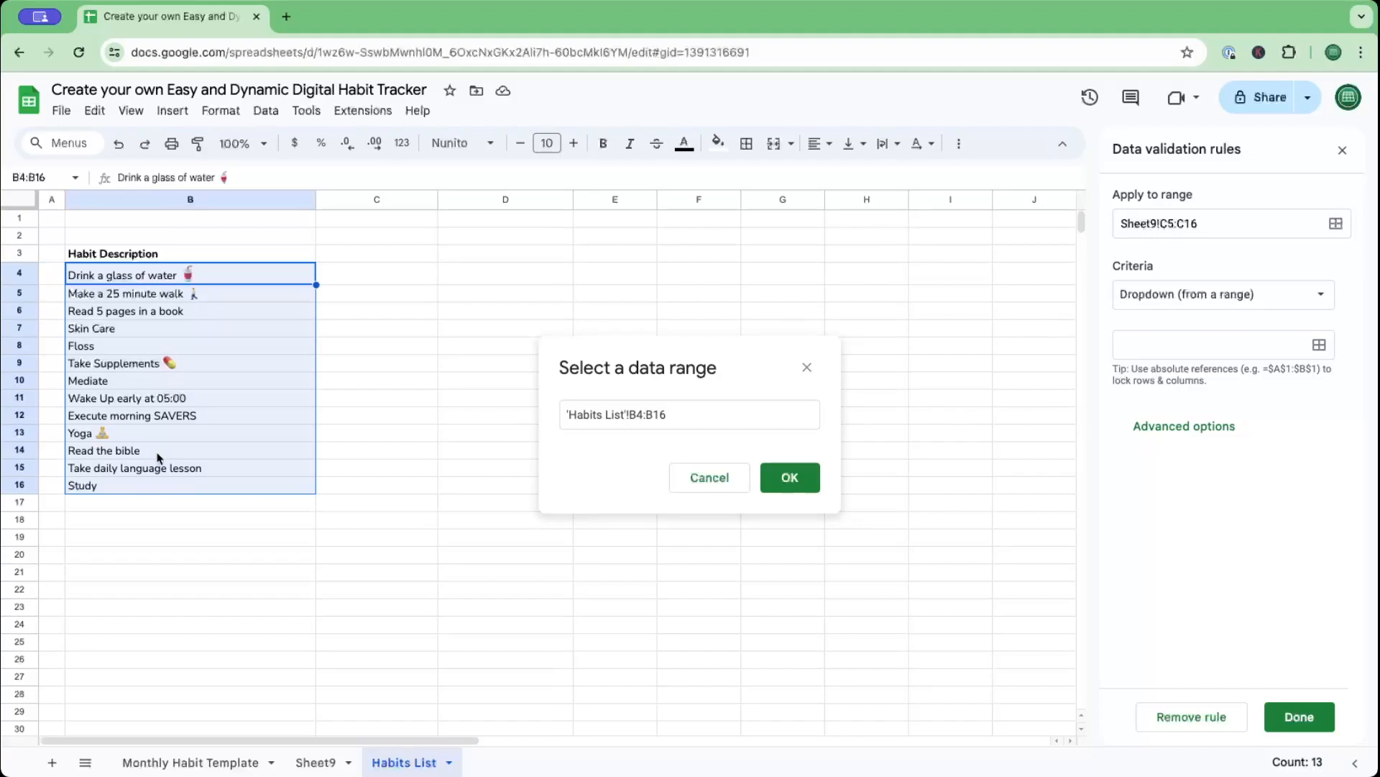
{"action": "left_click", "coordinate": [144, 576], "text": "shift"}
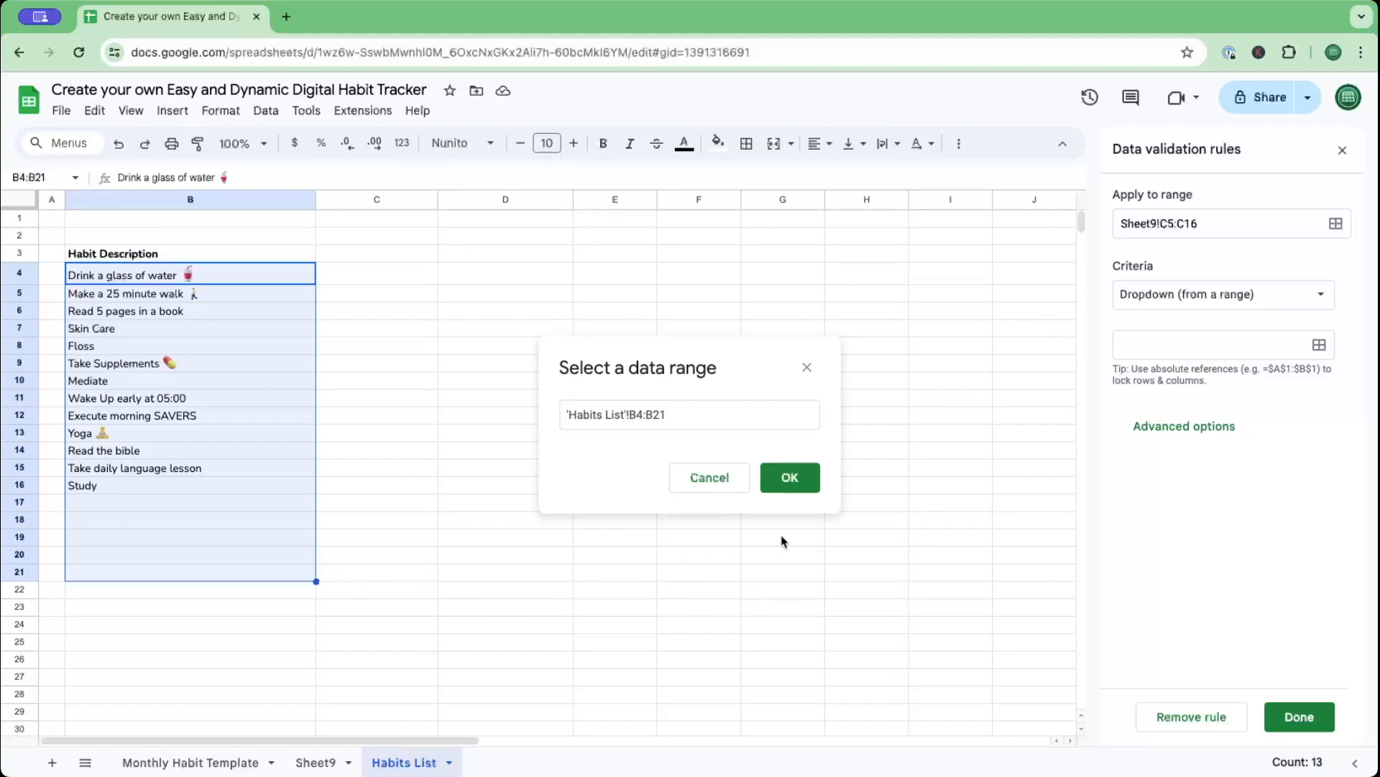
{"action": "left_click", "coordinate": [789, 478]}
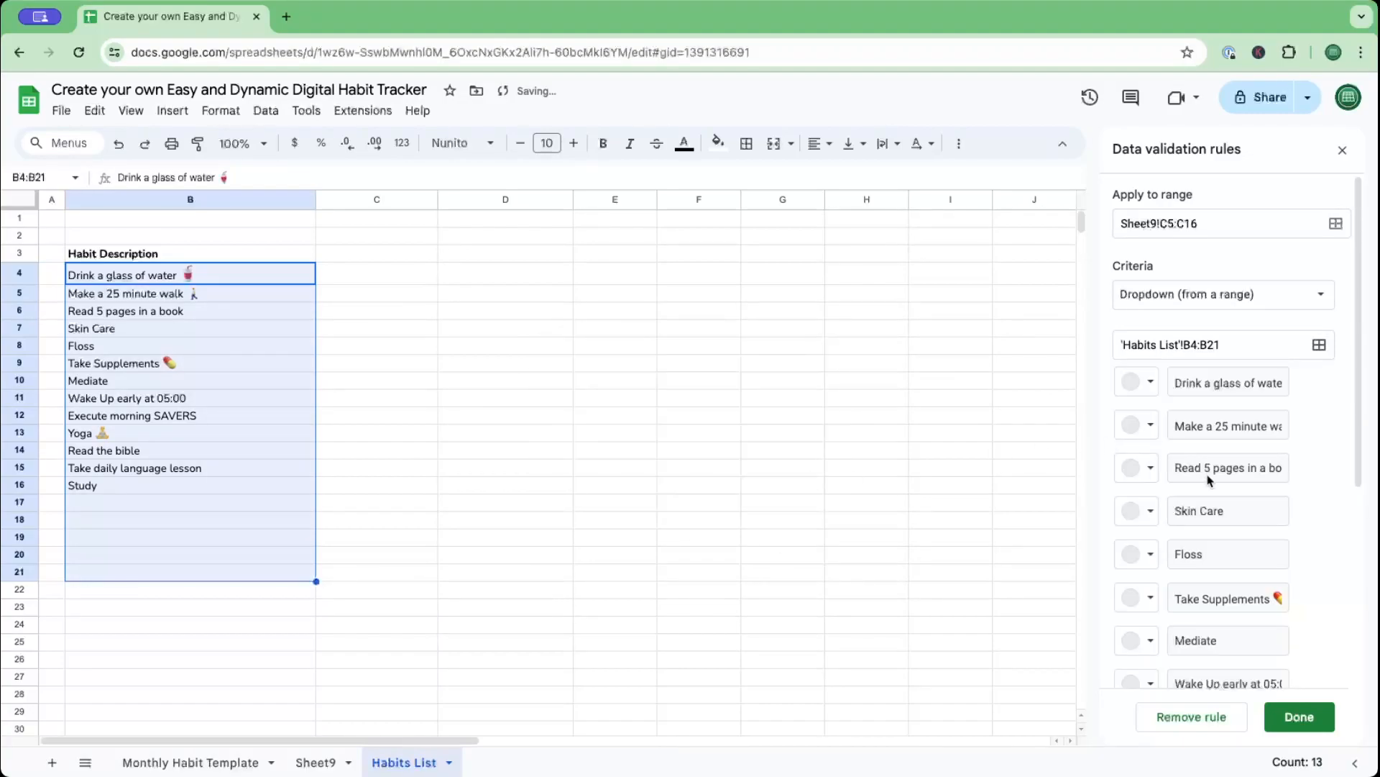
Set the dropdown rule's display style to Arrow in its advanced options.
{"action": "scroll", "coordinate": [1179, 321], "scroll_direction": "down", "scroll_amount": 5}
{"action": "scroll", "coordinate": [1179, 322], "scroll_direction": "up", "scroll_amount": 2}
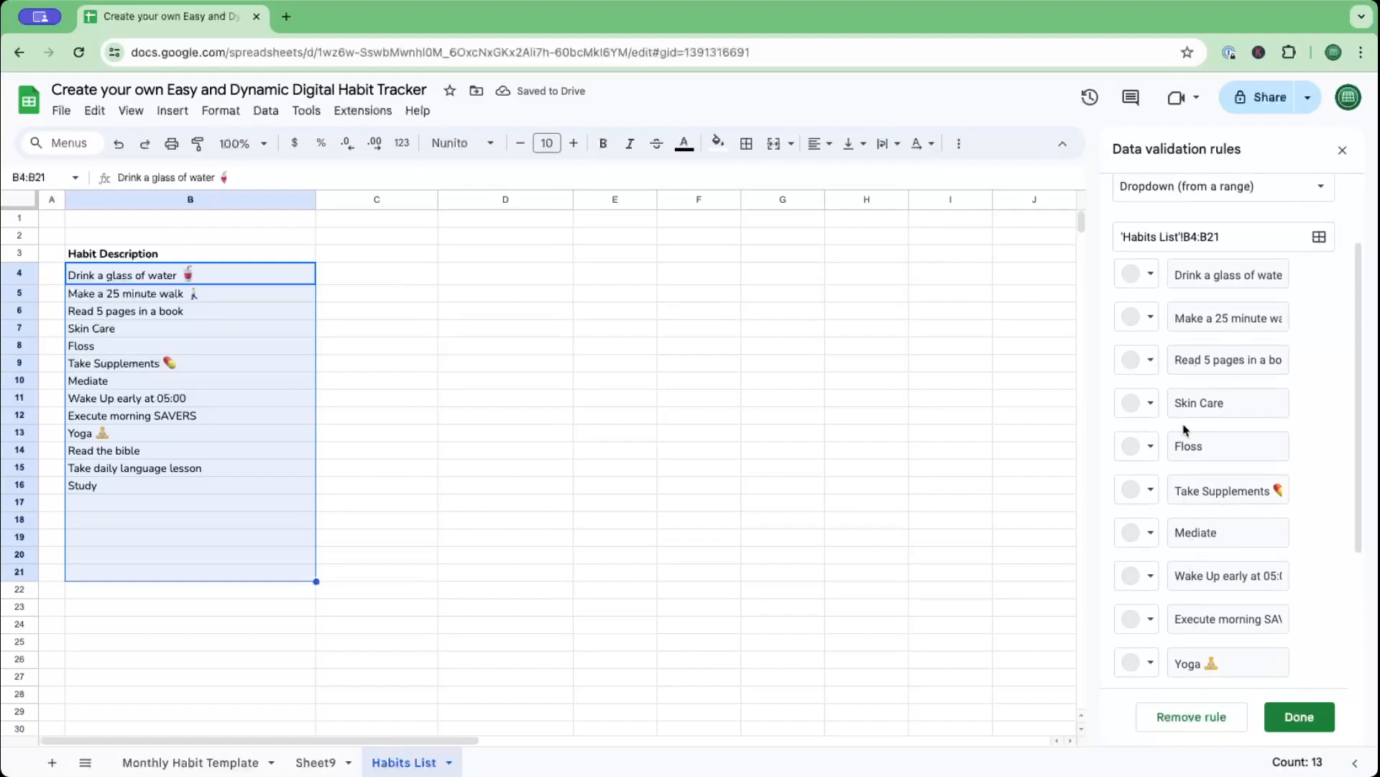
{"action": "left_click", "coordinate": [1151, 277]}
{"action": "left_click", "coordinate": [1170, 334]}
{"action": "left_click", "coordinate": [1151, 275]}
{"action": "scroll", "coordinate": [1165, 359], "scroll_direction": "down", "scroll_amount": 3}
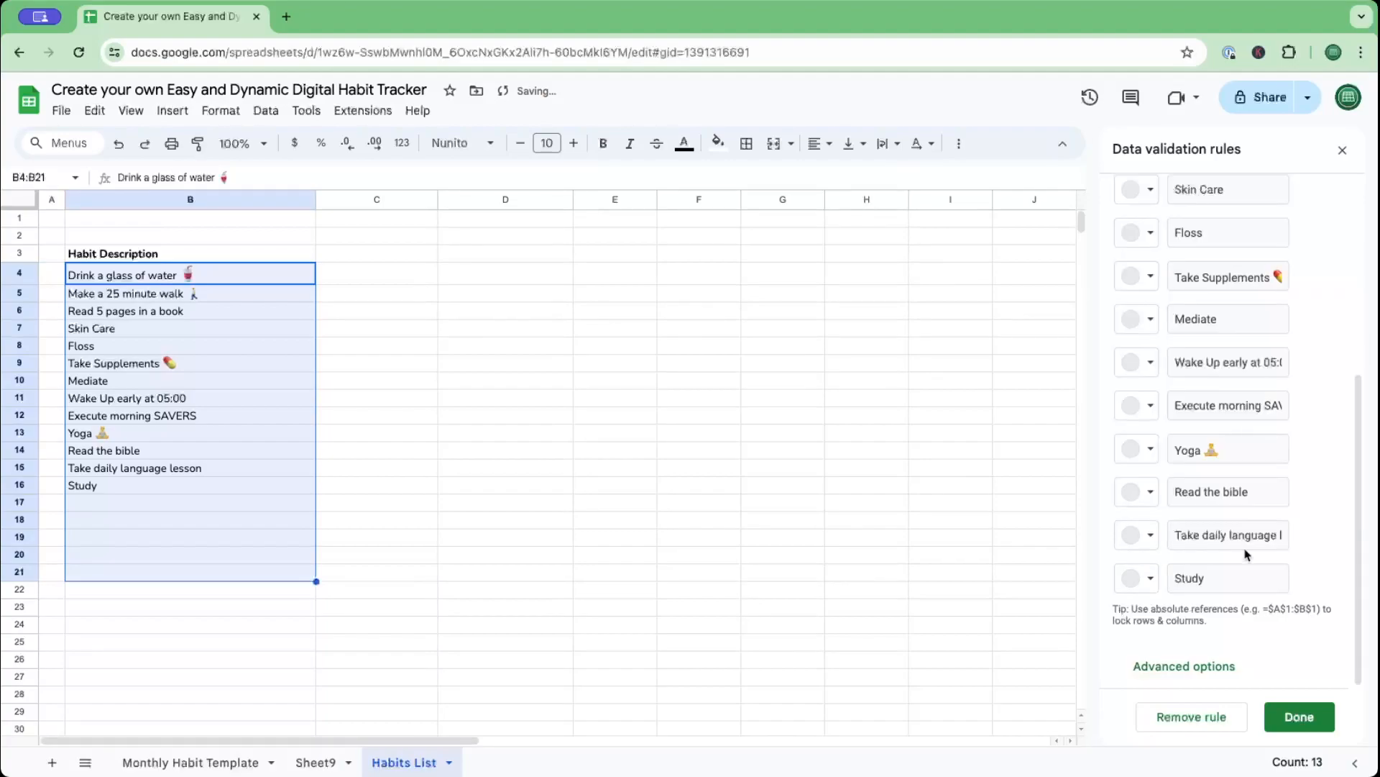
{"action": "left_click", "coordinate": [1206, 669]}
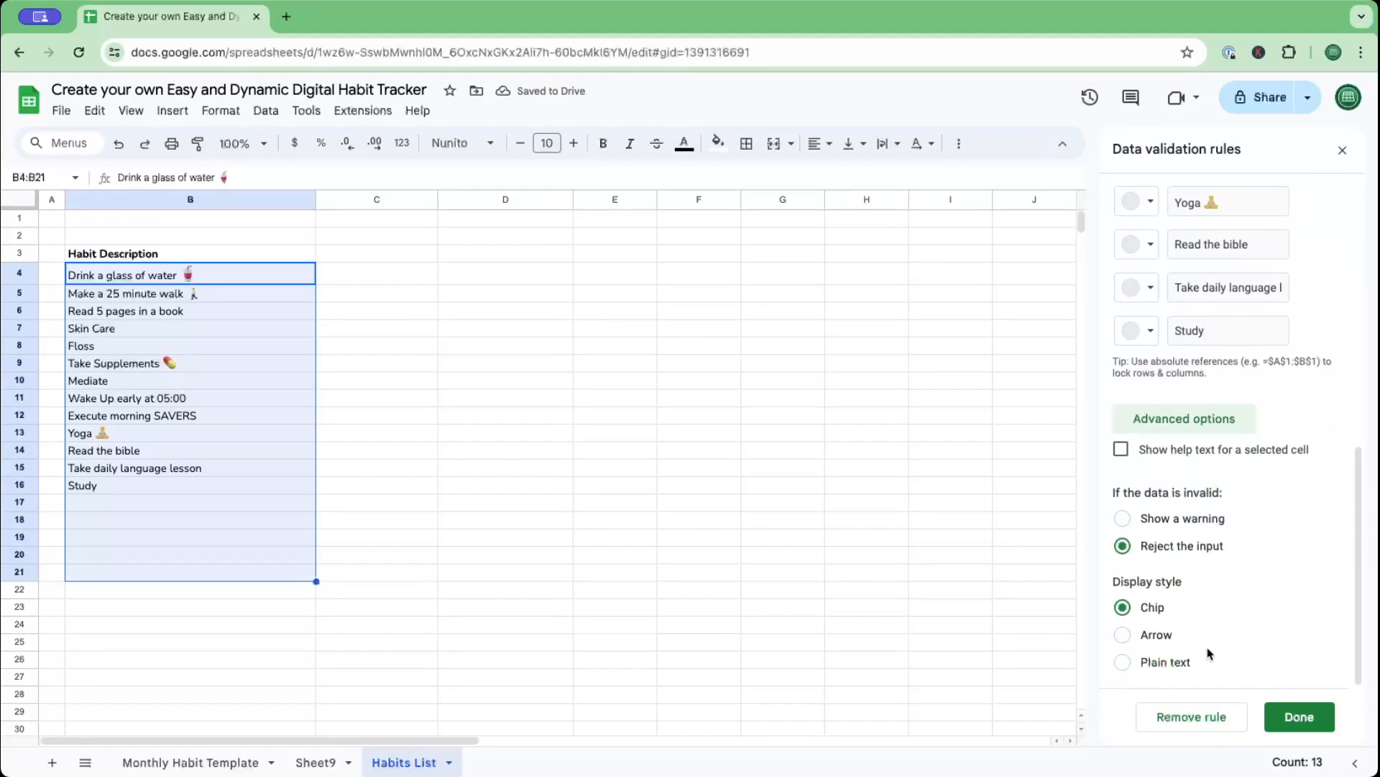
{"action": "left_click", "coordinate": [1123, 635]}
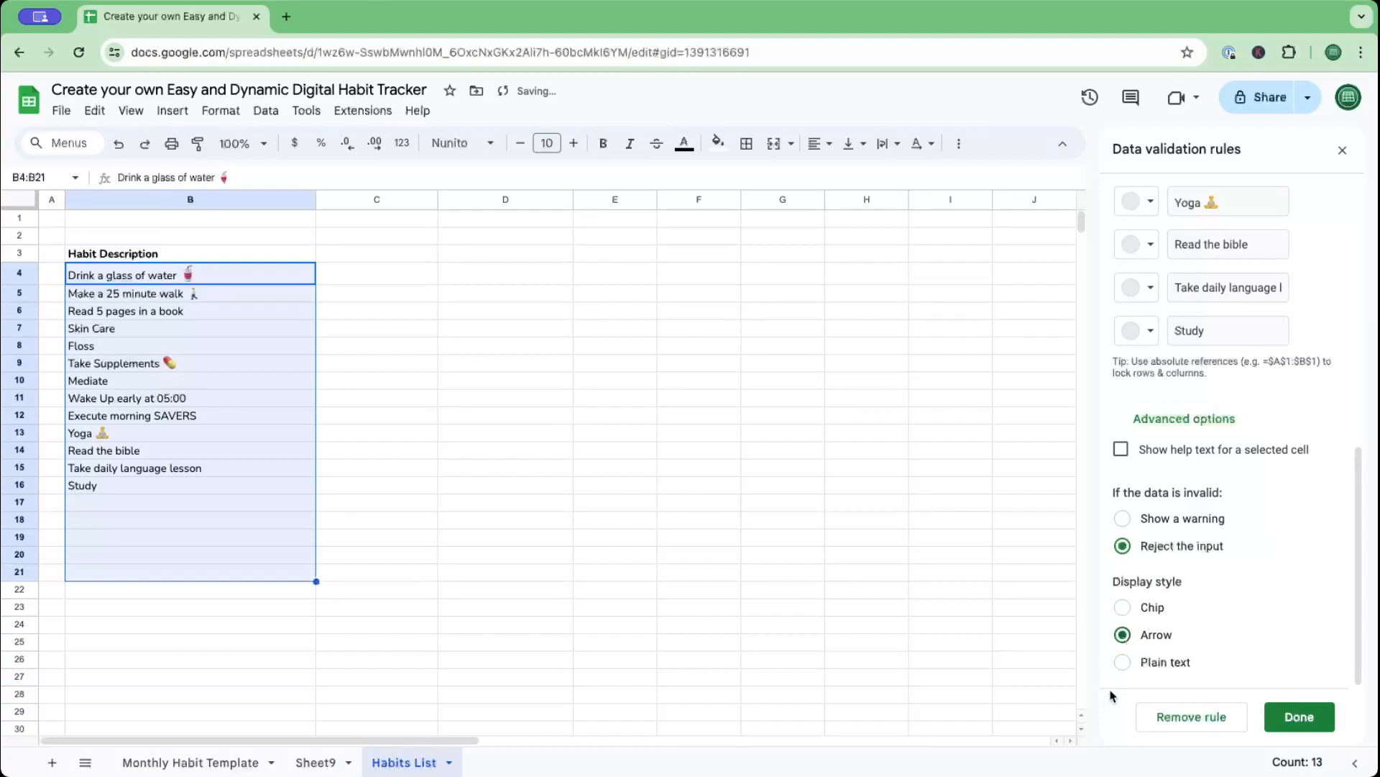
Save the dropdown rule and rename Sheet9 to "Tutorial video".
{"action": "left_click", "coordinate": [1320, 719]}
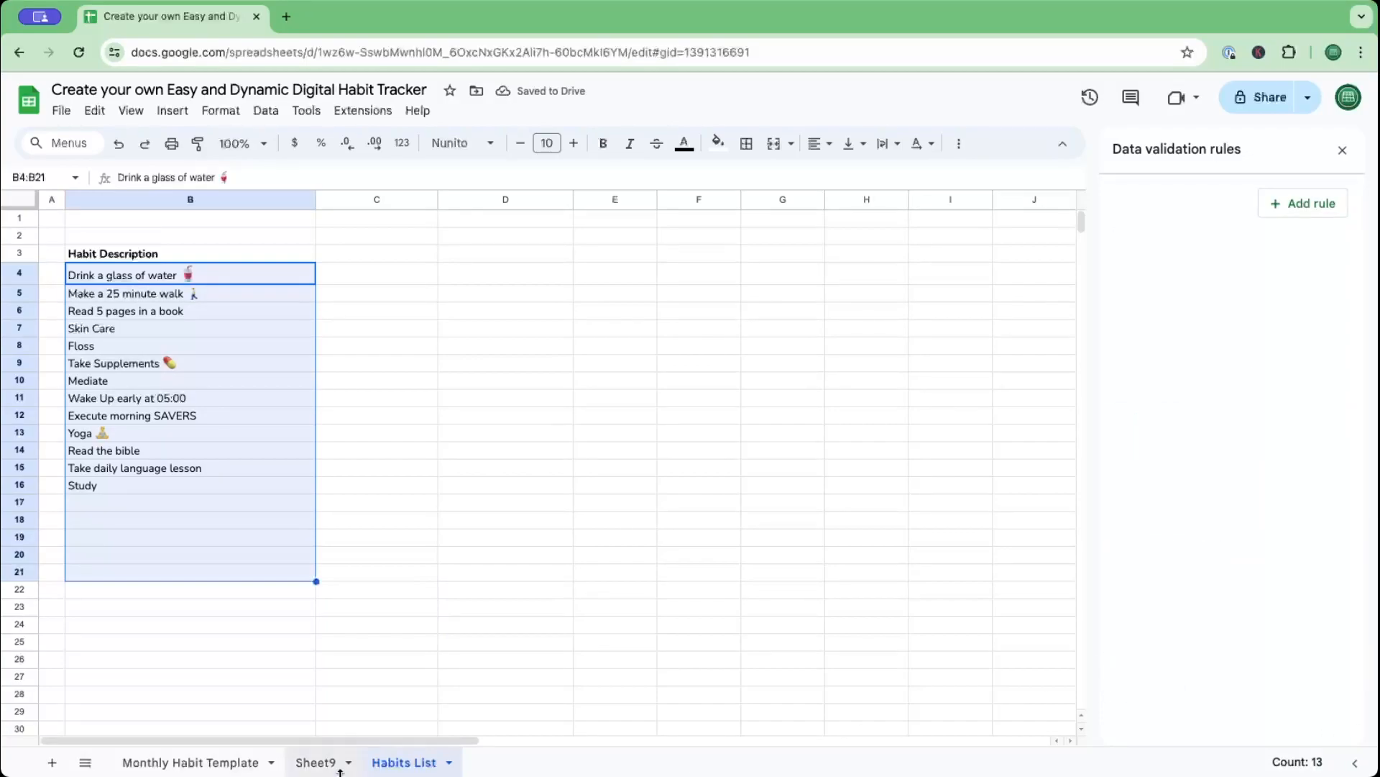
{"action": "left_click", "coordinate": [343, 768]}
{"action": "left_click", "coordinate": [348, 762]}
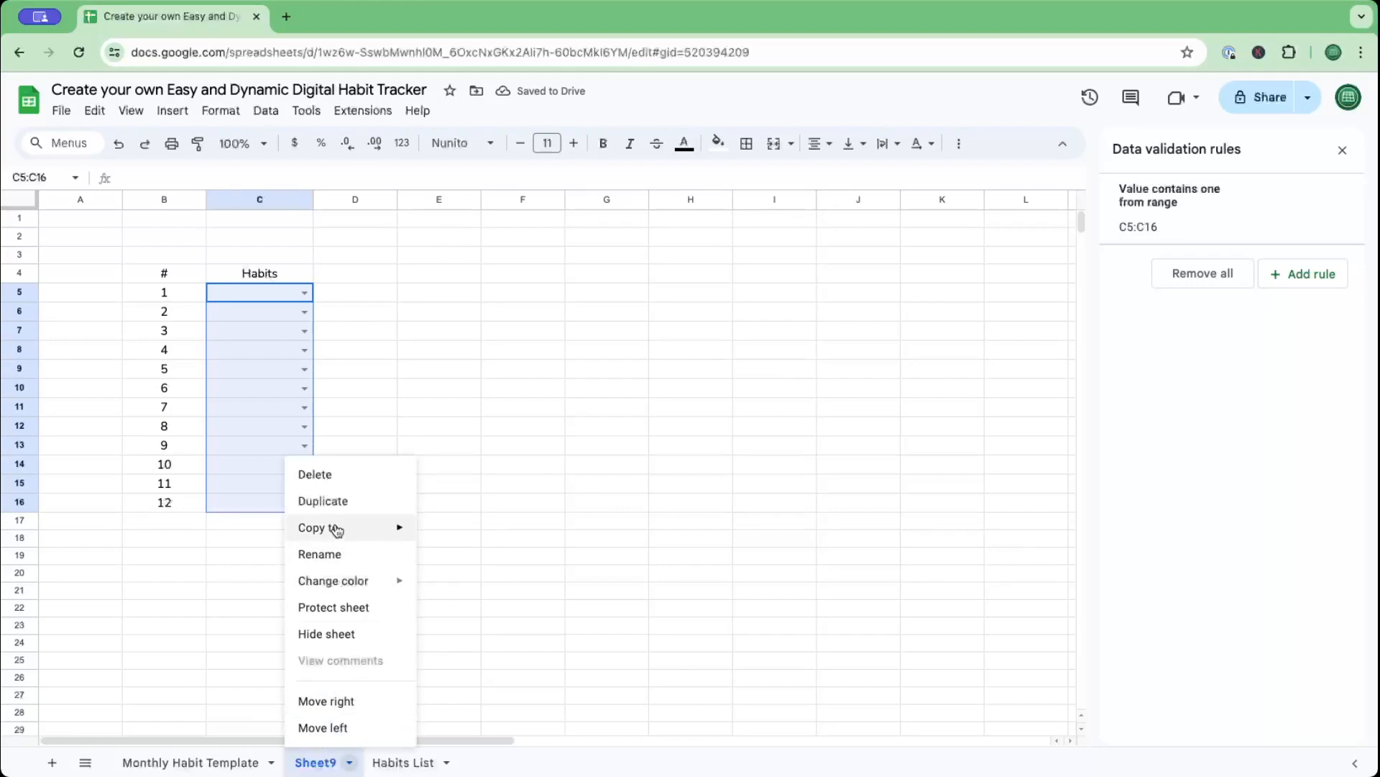
{"action": "left_click", "coordinate": [330, 554]}
{"action": "type", "text": "Tutoril video"}
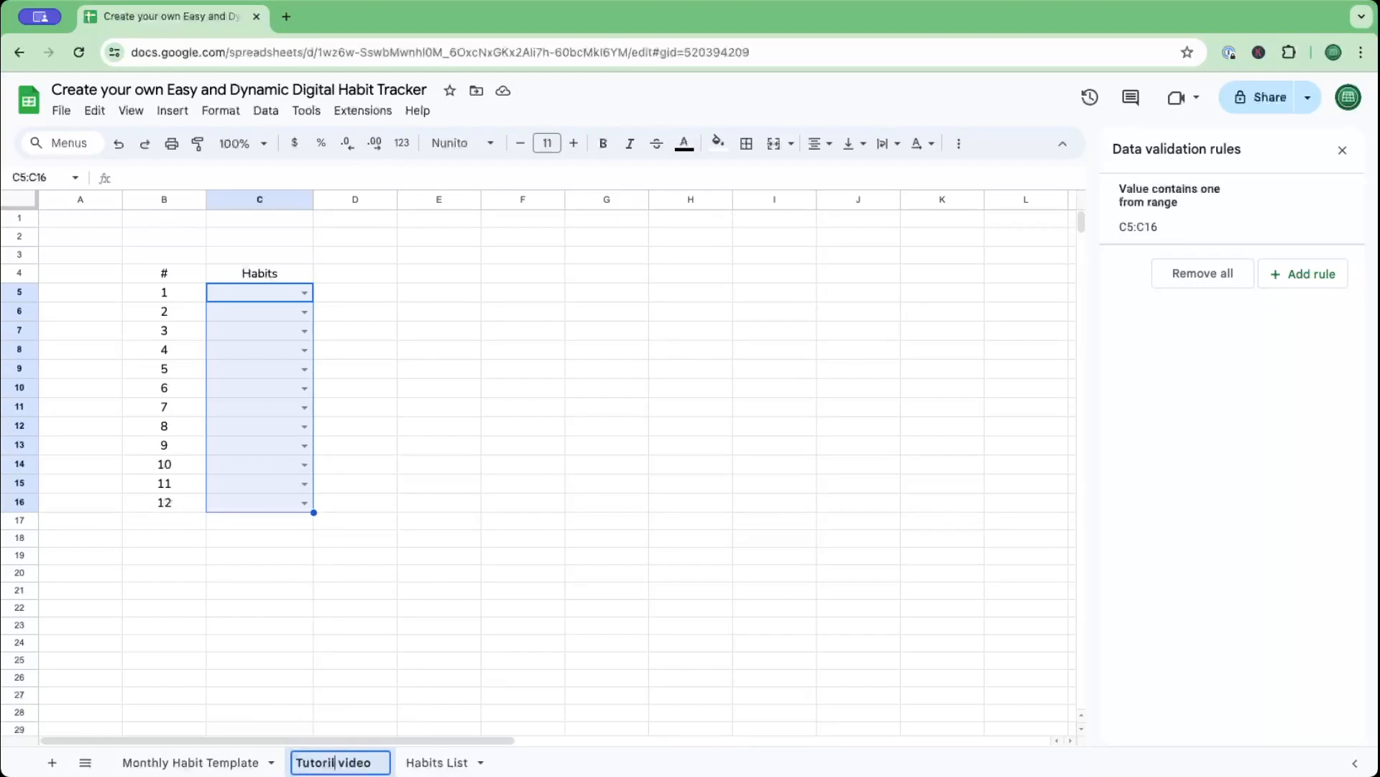
{"action": "type", "text": "a"}
{"action": "left_click", "coordinate": [395, 647]}
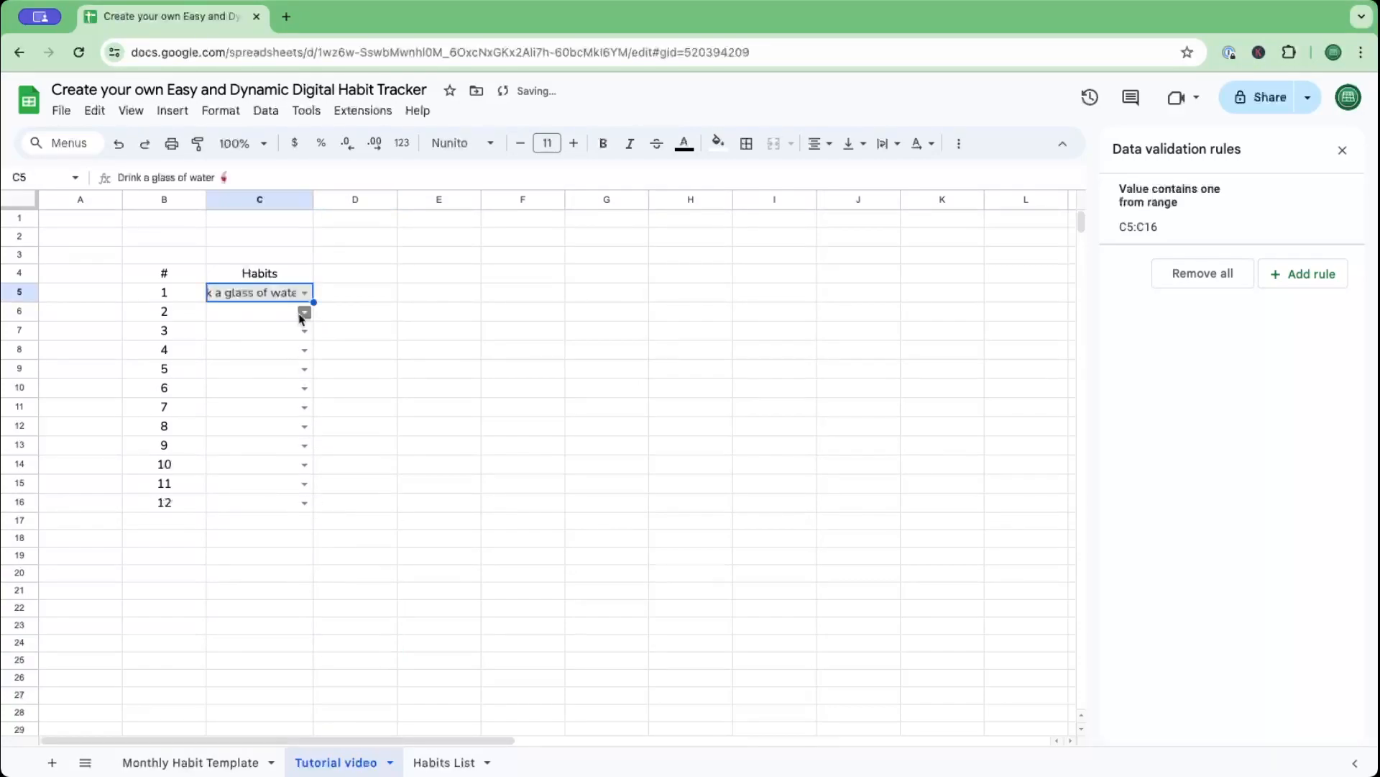
Choose Drink a glass of water, Skin Care, Wake Up early at 05:00, Yoga and Take daily language lesson in C5:C9, widening column C.
{"action": "left_click", "coordinate": [305, 312]}
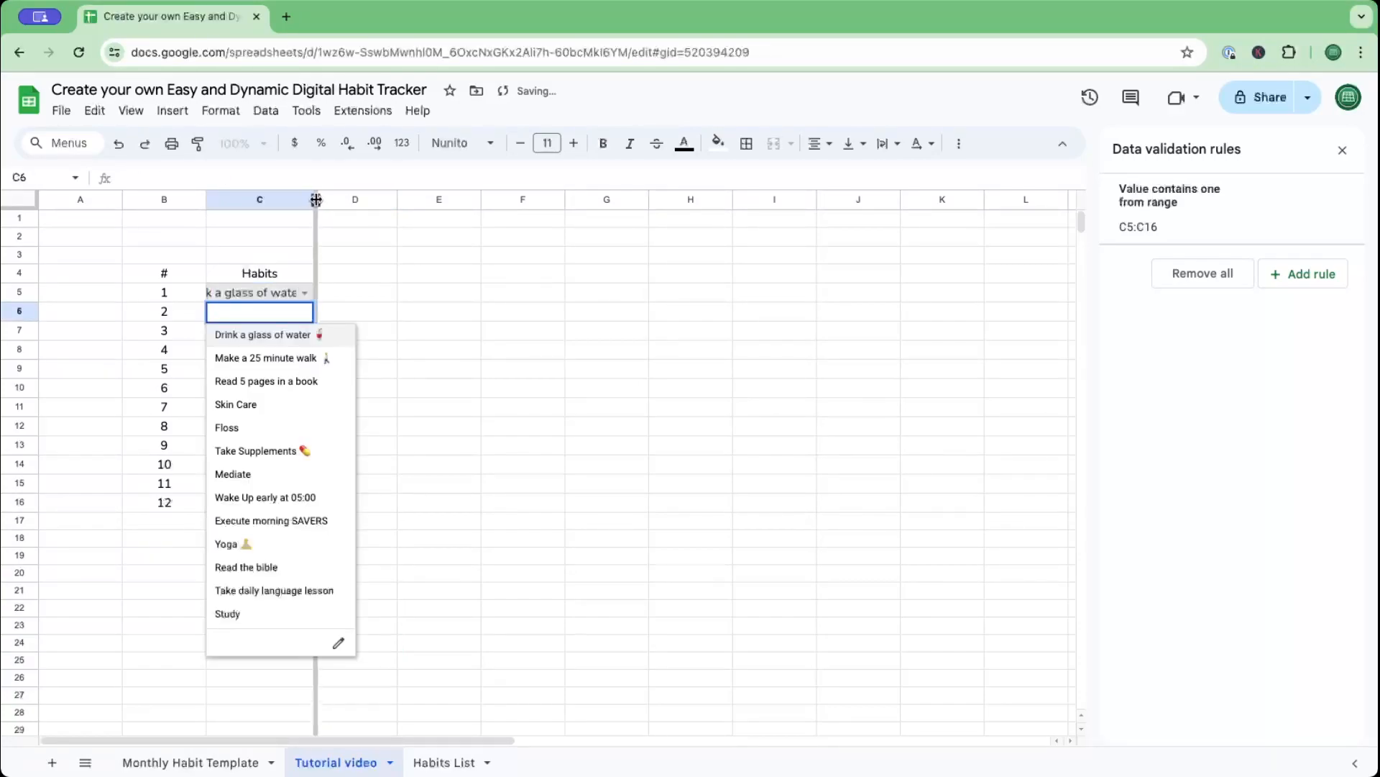
{"action": "left_click_drag", "start_coordinate": [314, 200], "coordinate": [350, 200]}
{"action": "left_click", "coordinate": [253, 404]}
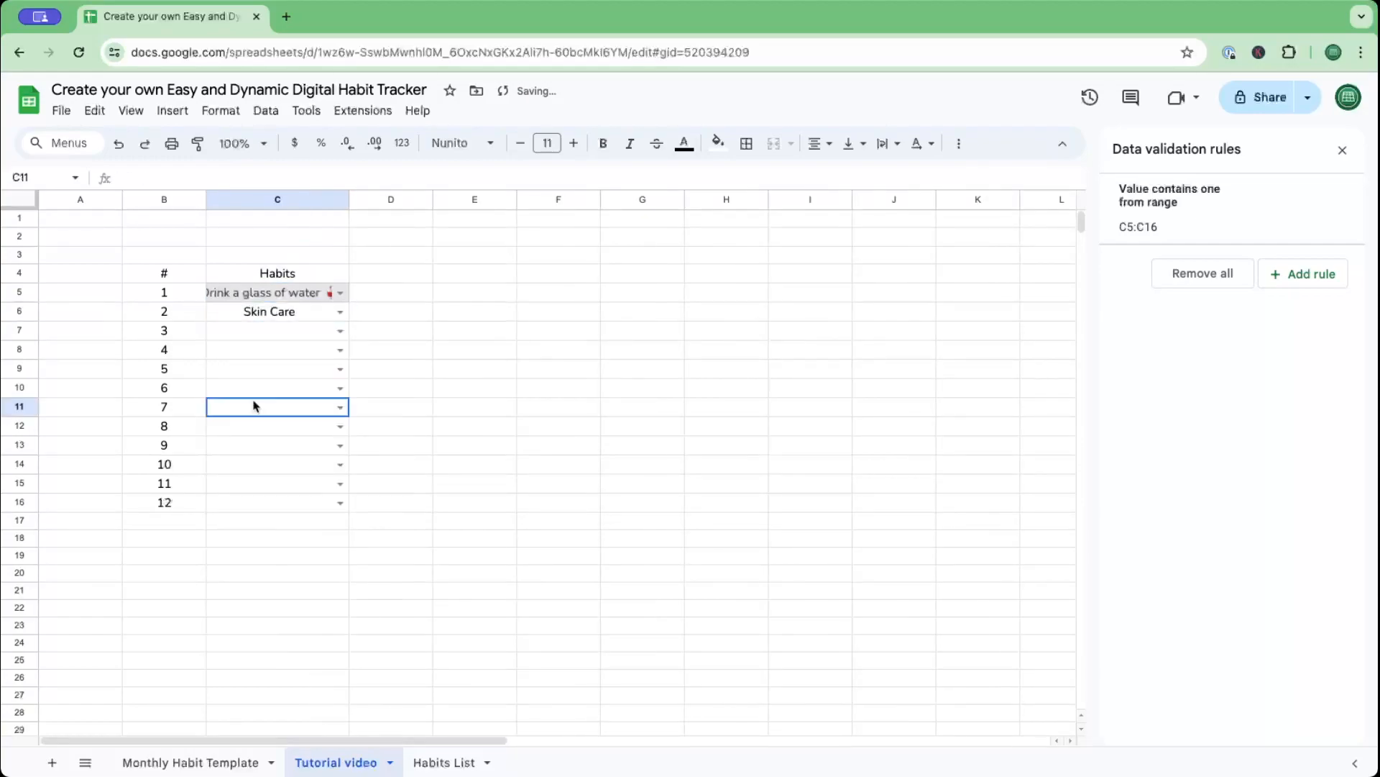
{"action": "left_click", "coordinate": [253, 405]}
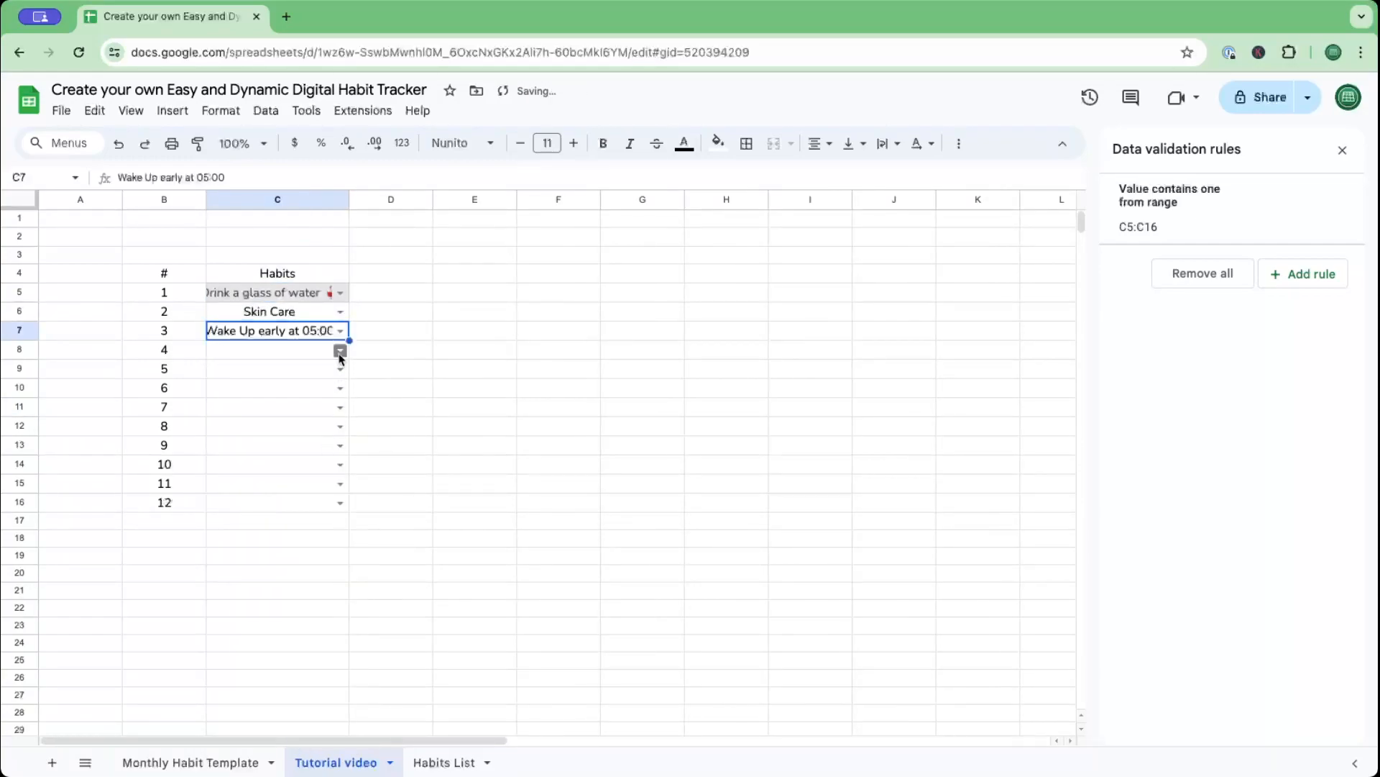
{"action": "left_click", "coordinate": [340, 351]}
{"action": "left_click", "coordinate": [226, 580]}
{"action": "left_click", "coordinate": [341, 369]}
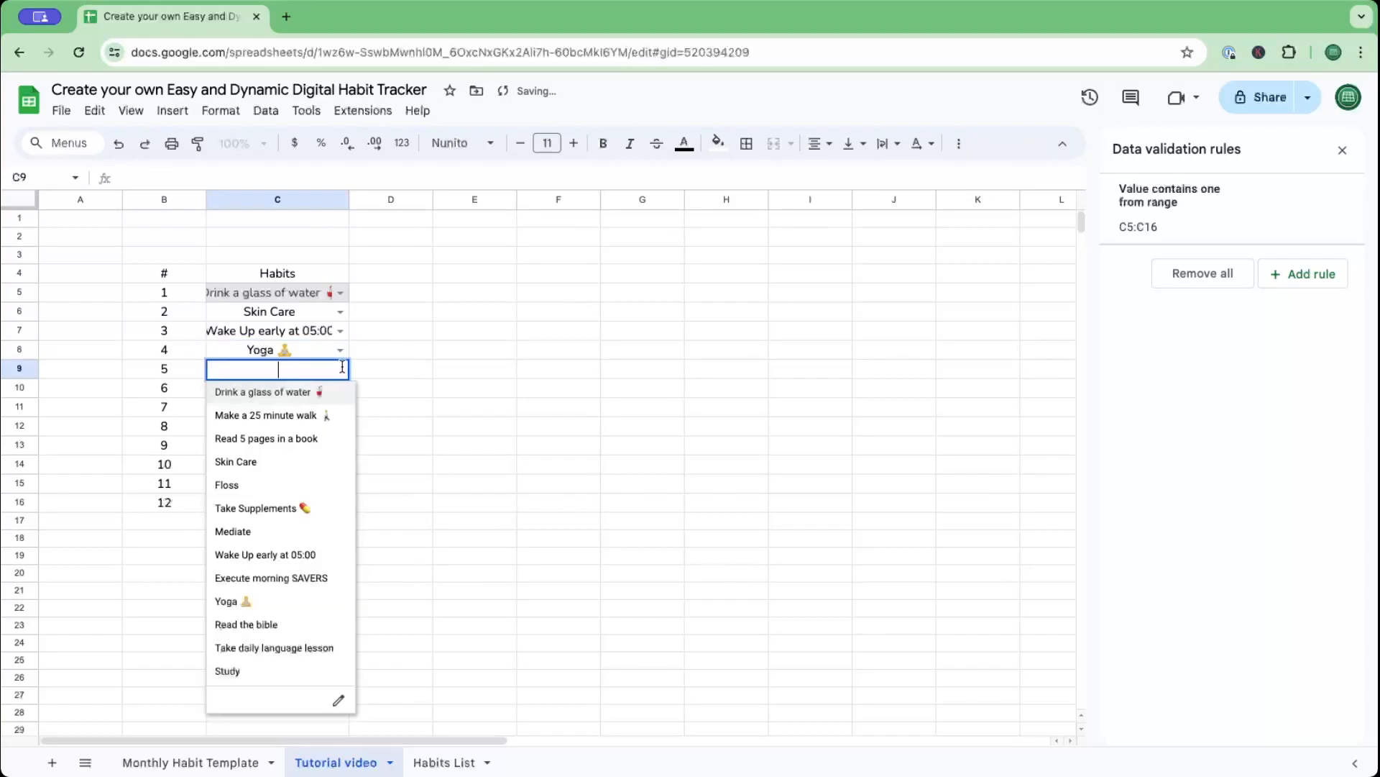
{"action": "left_click", "coordinate": [265, 648]}
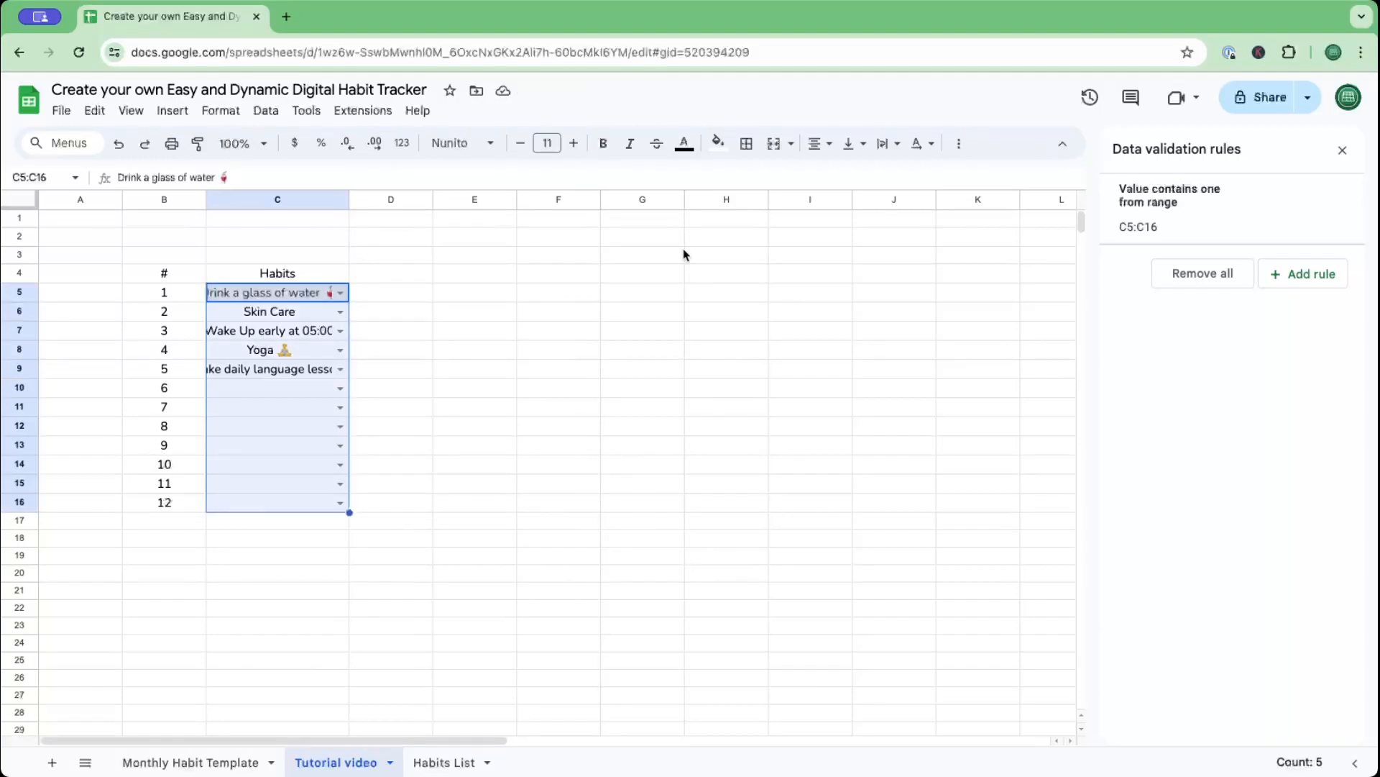
Left-align the habit cells C5:C16 and adjust the widths of columns C and B to fit their contents.
{"action": "left_click", "coordinate": [815, 143]}
{"action": "left_click", "coordinate": [819, 178]}
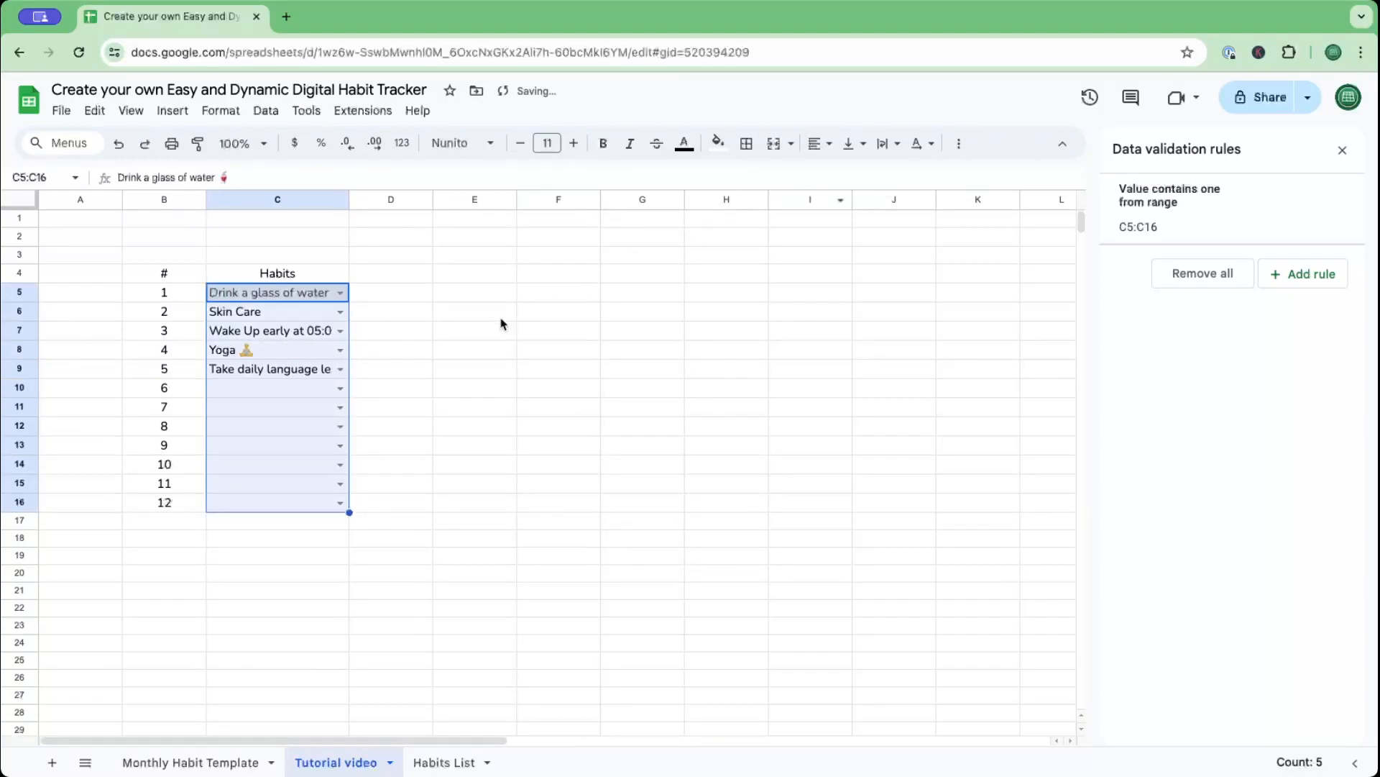
{"action": "left_click_drag", "start_coordinate": [349, 199], "coordinate": [384, 199]}
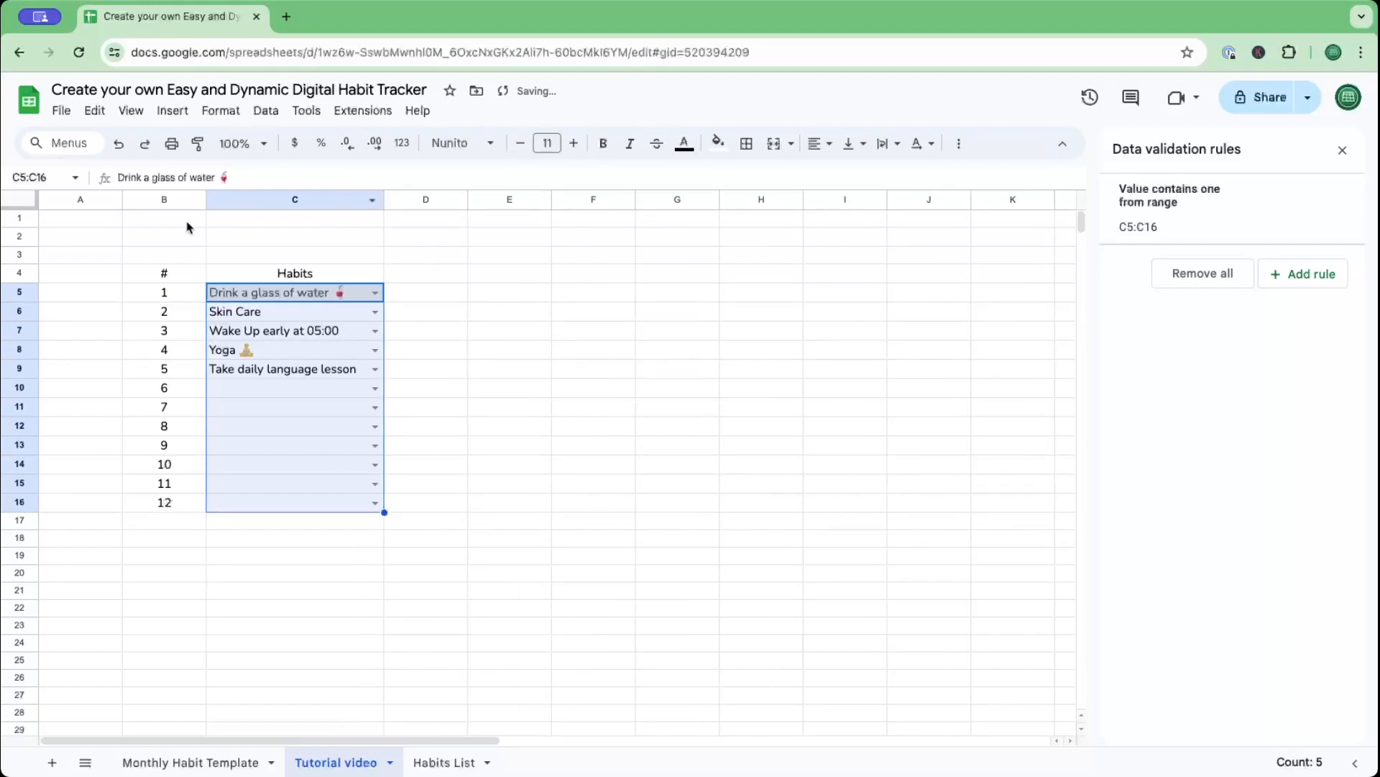
{"action": "left_click_drag", "start_coordinate": [206, 199], "coordinate": [154, 205]}
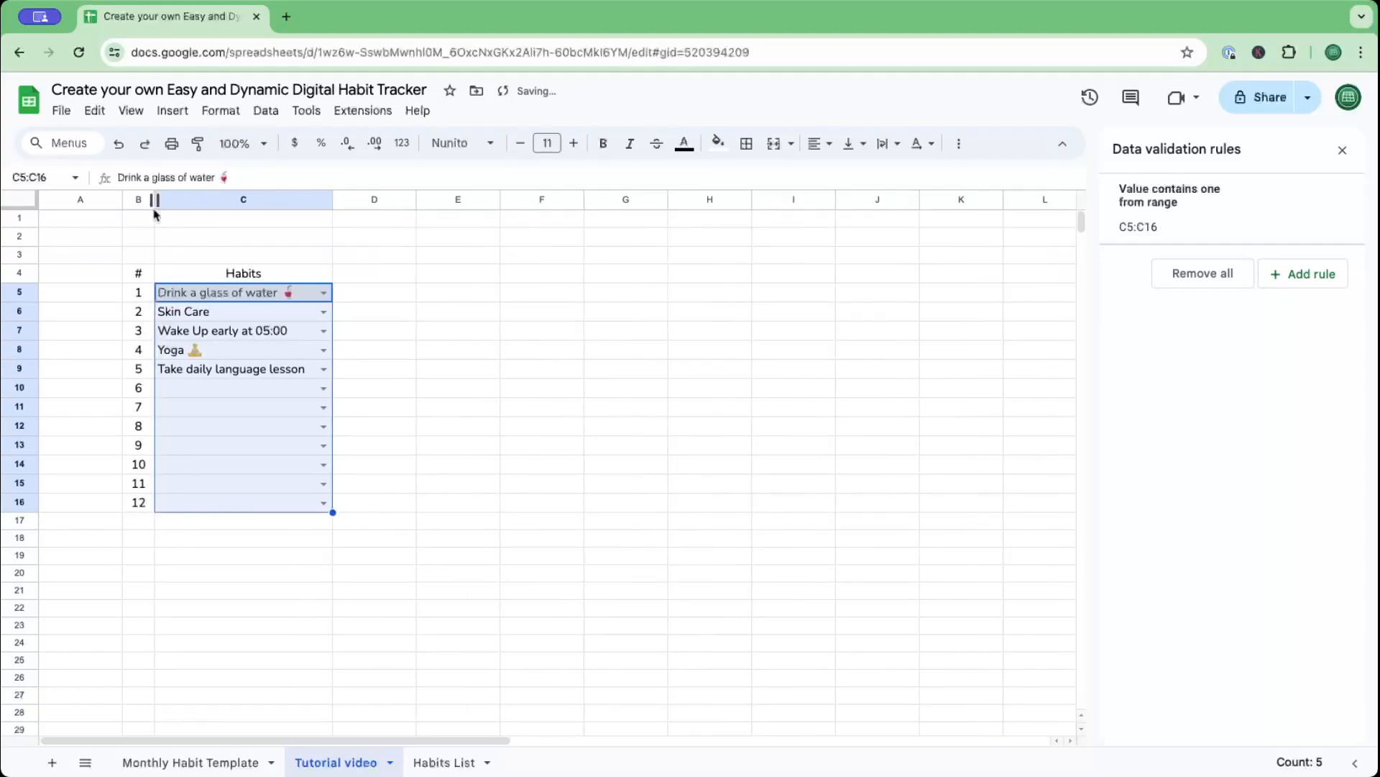
Insert one row above row 3 and enter the label "Month :" in C2.
{"action": "right_click", "coordinate": [29, 255]}
{"action": "left_click", "coordinate": [151, 392]}
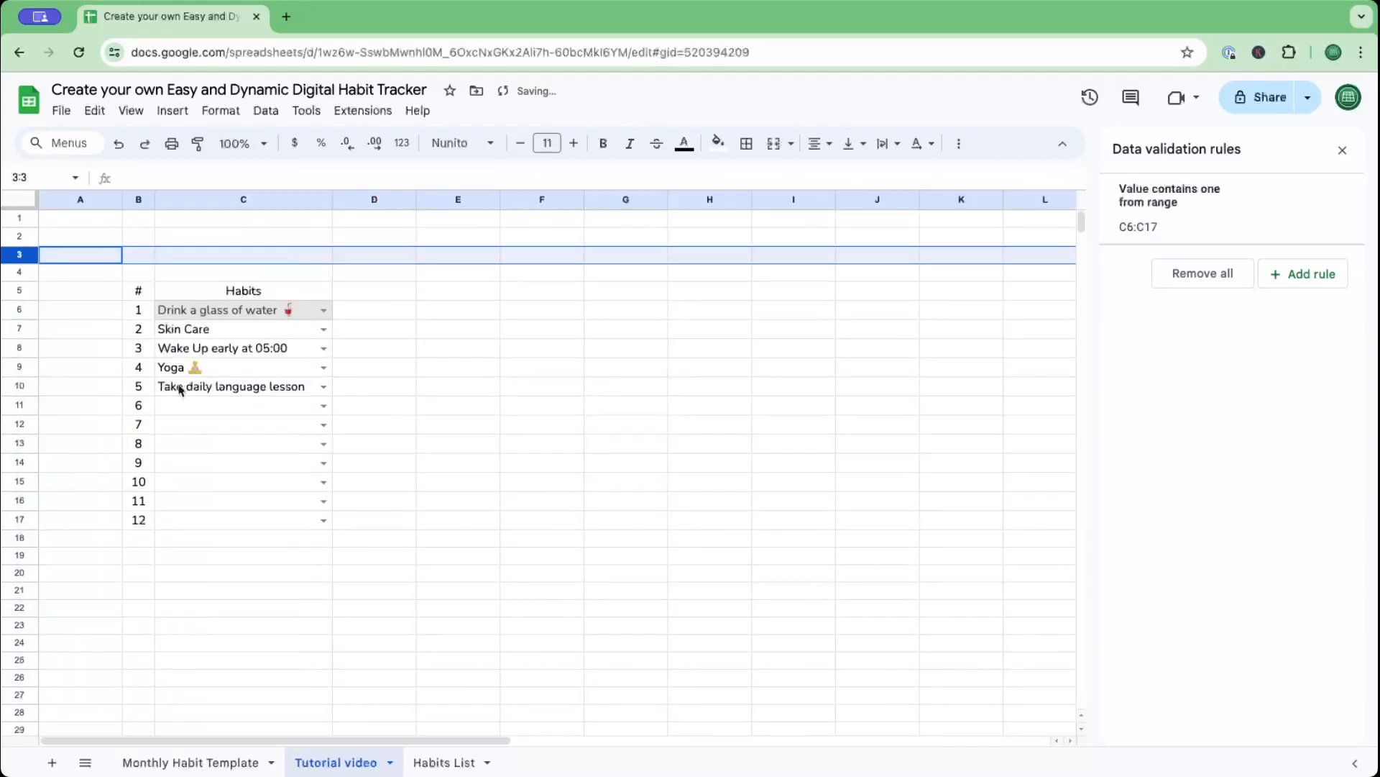
{"action": "left_click", "coordinate": [518, 371]}
{"action": "left_click", "coordinate": [262, 244]}
{"action": "type", "text": "Month :"}
Add a data validation rule to D2 with the criterion Is valid date that rejects invalid input.
{"action": "left_click", "coordinate": [384, 241]}
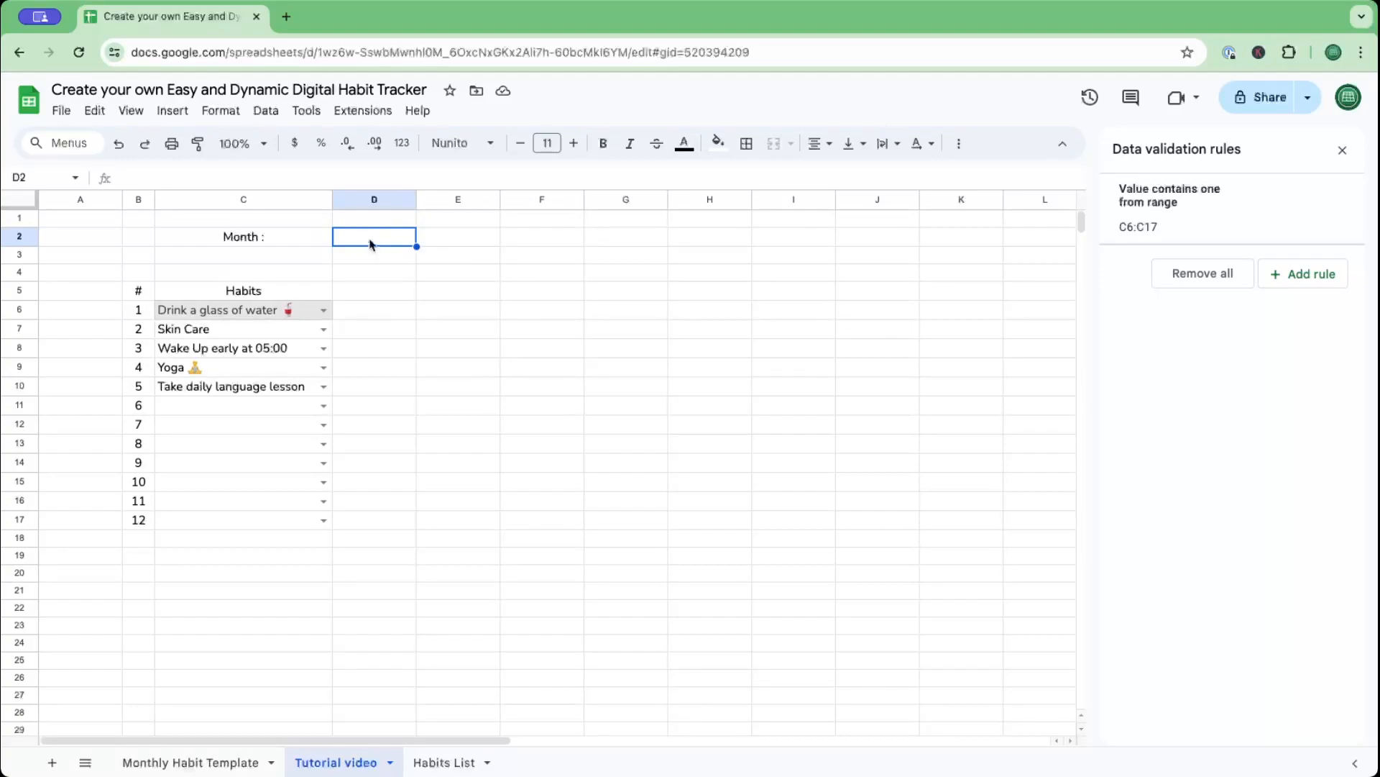
{"action": "left_click", "coordinate": [266, 110]}
{"action": "left_click", "coordinate": [308, 448]}
{"action": "left_click", "coordinate": [1306, 273]}
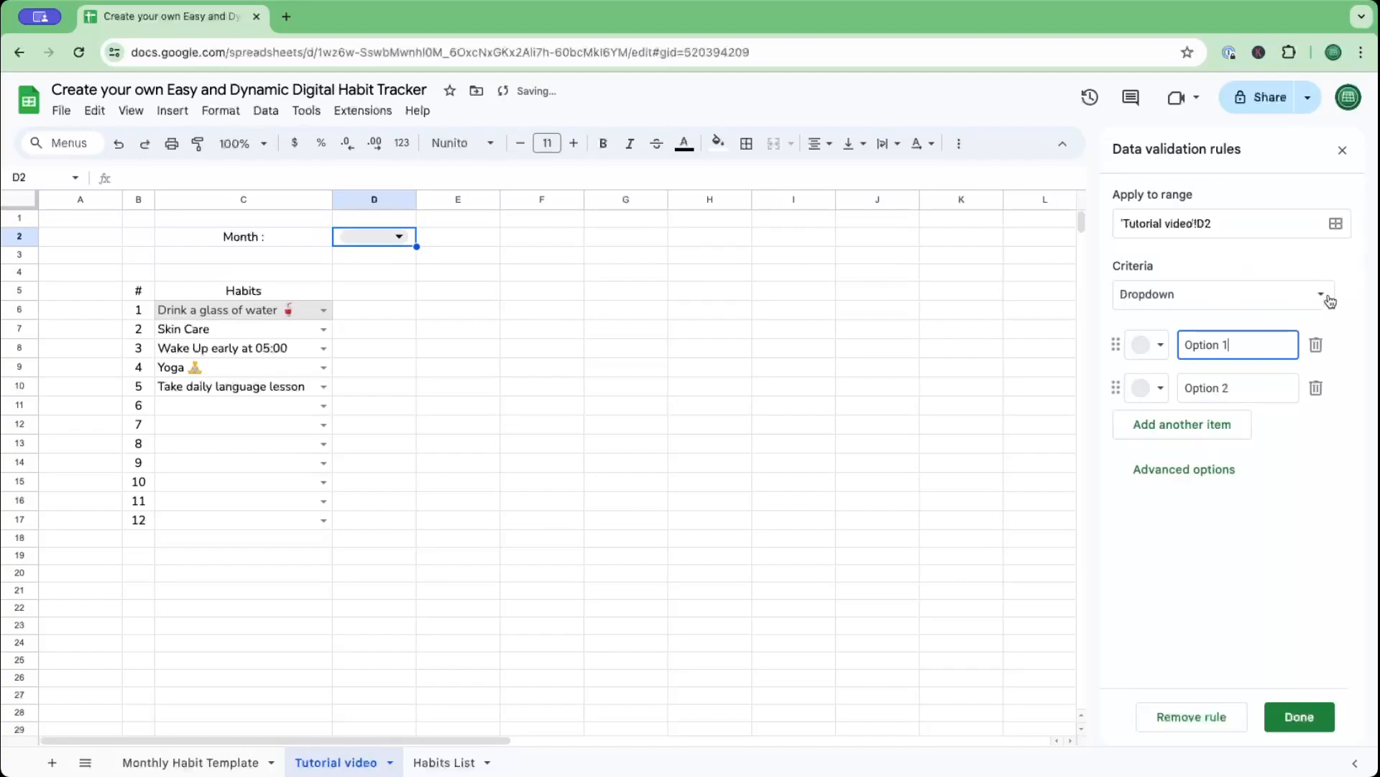
{"action": "left_click", "coordinate": [1322, 295]}
{"action": "left_click", "coordinate": [1165, 508]}
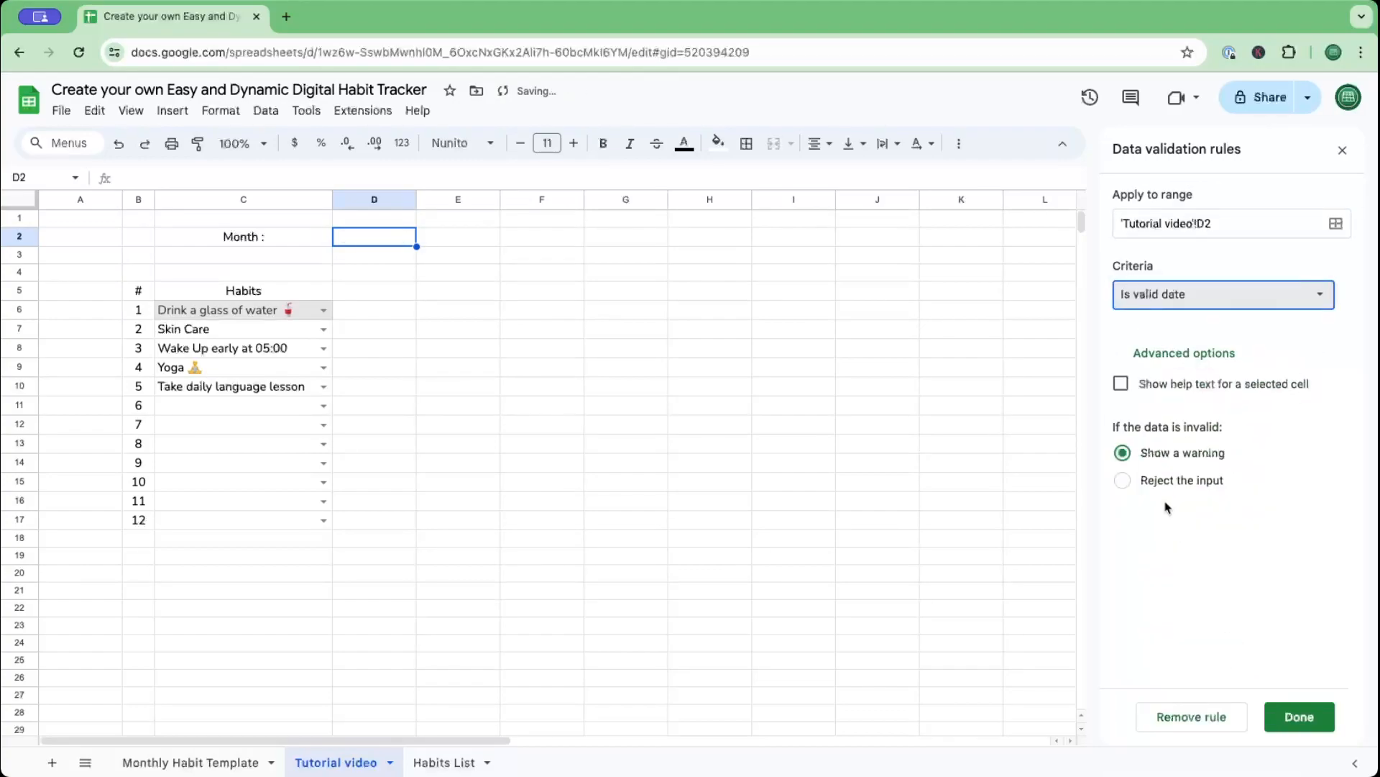
{"action": "left_click", "coordinate": [1123, 481]}
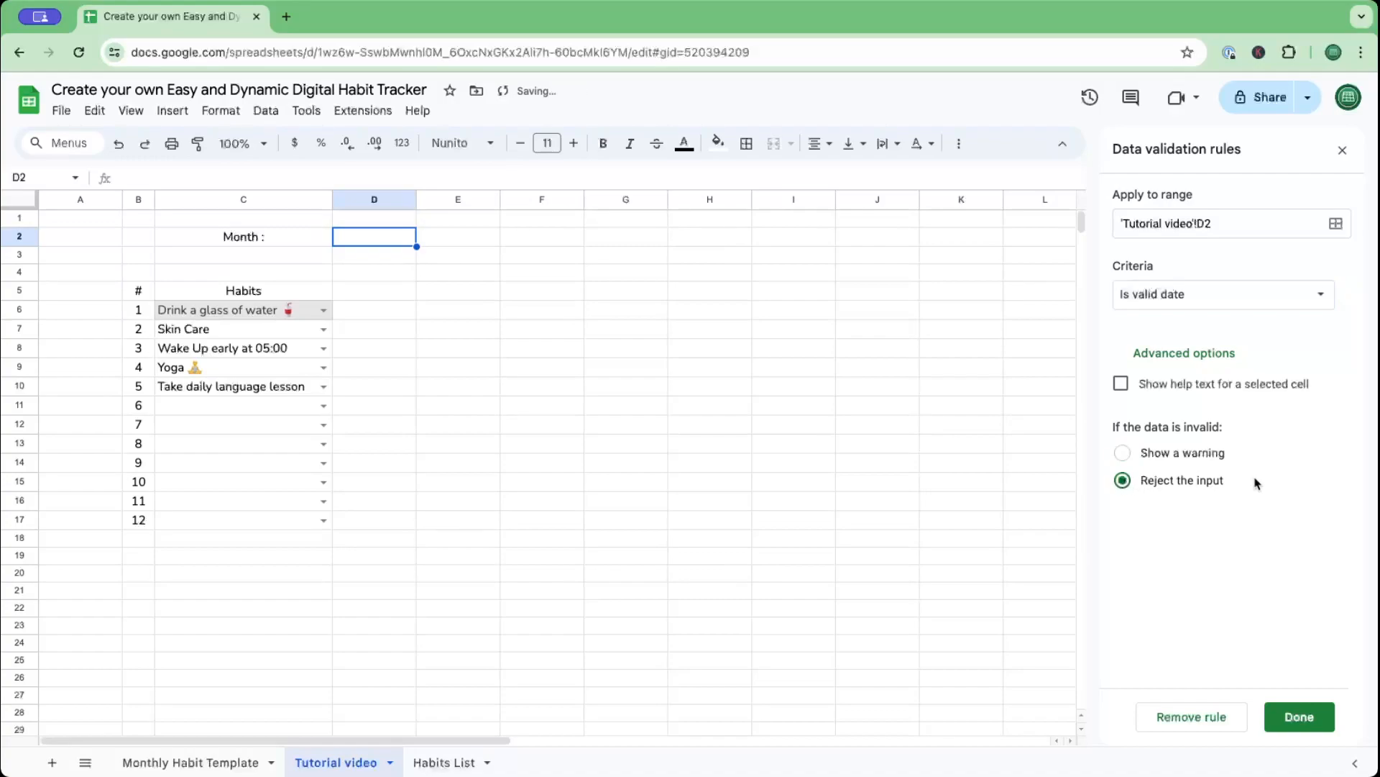
{"action": "left_click", "coordinate": [1303, 717]}
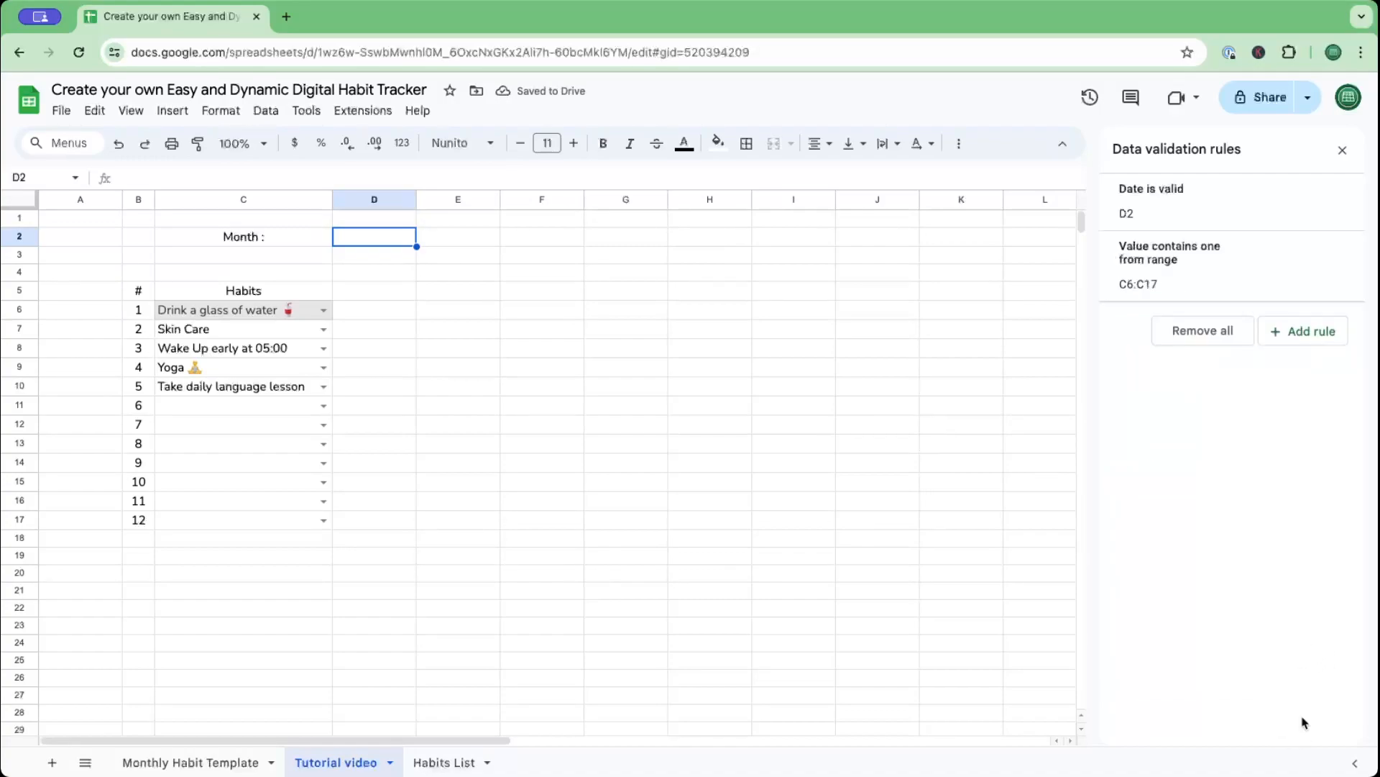
Enter the date 1/1/2024 in the month cell D2 using the calendar picker.
{"action": "double_click", "coordinate": [367, 239]}
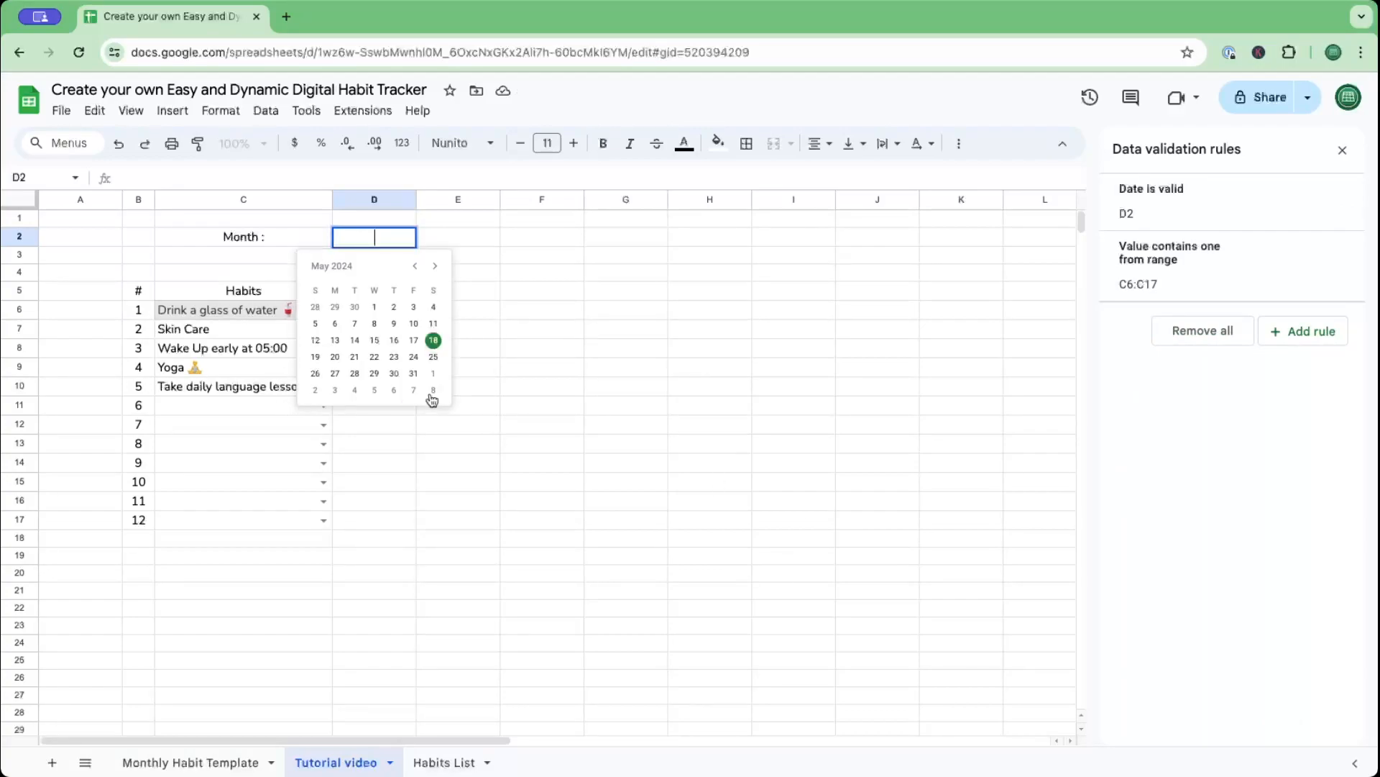
{"action": "left_click", "coordinate": [415, 266]}
{"action": "left_click", "coordinate": [415, 266]}
{"action": "left_click", "coordinate": [415, 266]}
{"action": "left_click", "coordinate": [415, 266]}
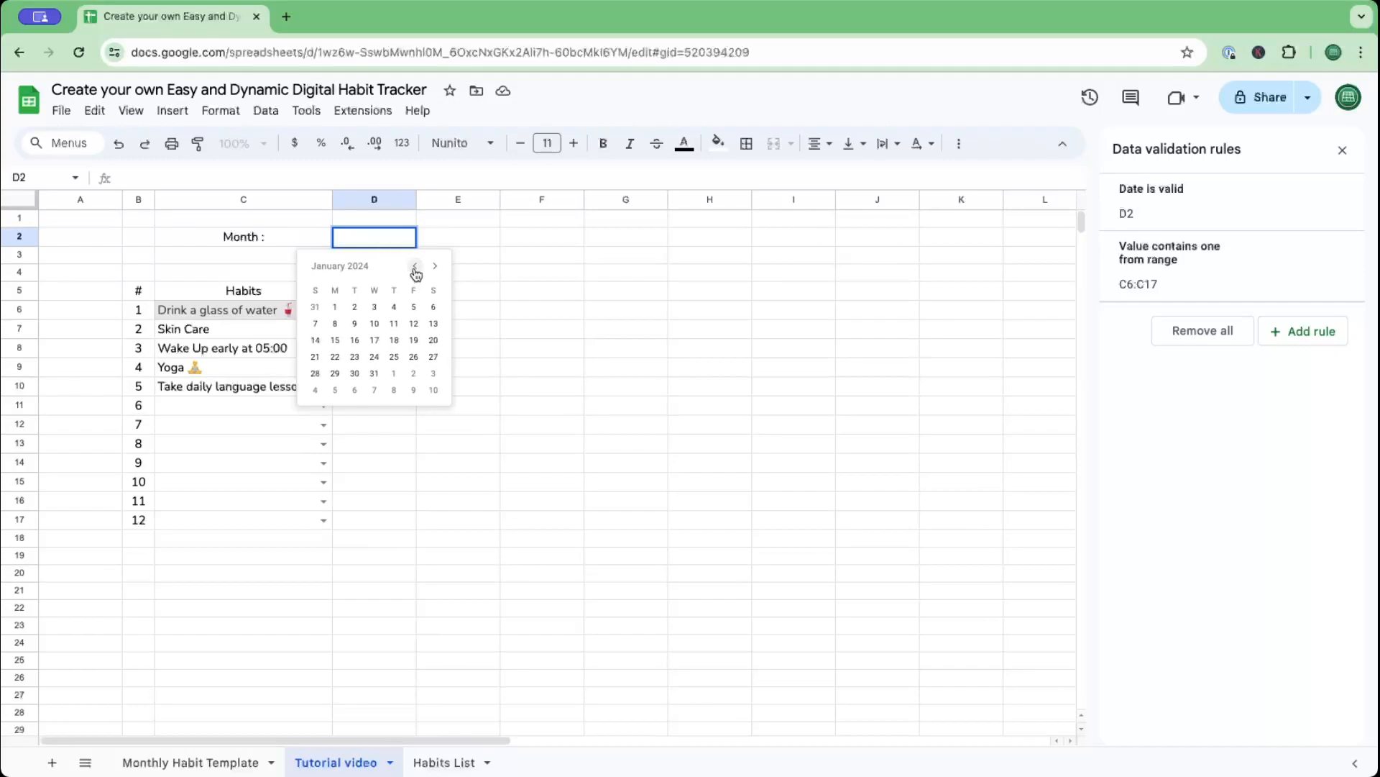
{"action": "left_click", "coordinate": [335, 307]}
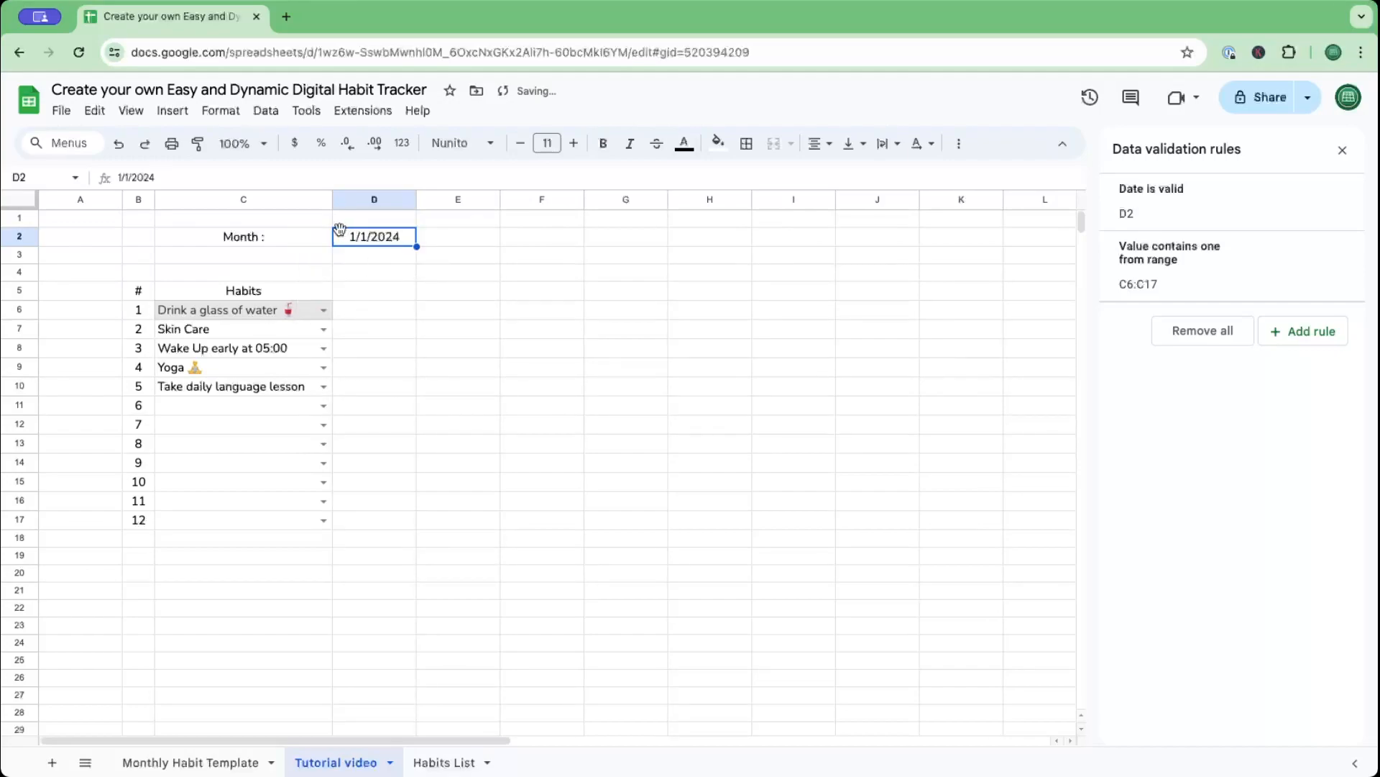
Open the custom date and time format for D2 and clear its existing month, day and year parts.
{"action": "left_click", "coordinate": [220, 110]}
{"action": "mouse_move", "coordinate": [244, 215]}
{"action": "mouse_move", "coordinate": [295, 183]}
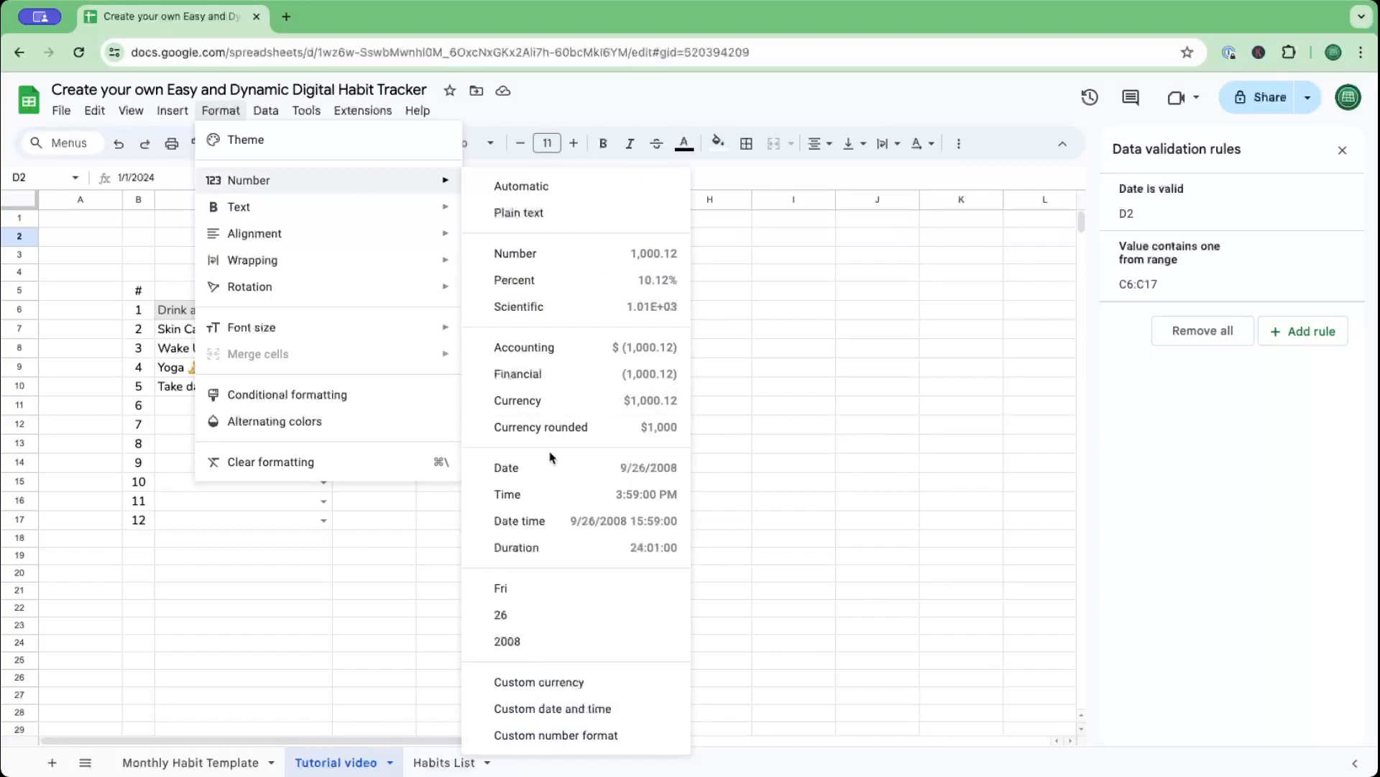
{"action": "left_click", "coordinate": [573, 710]}
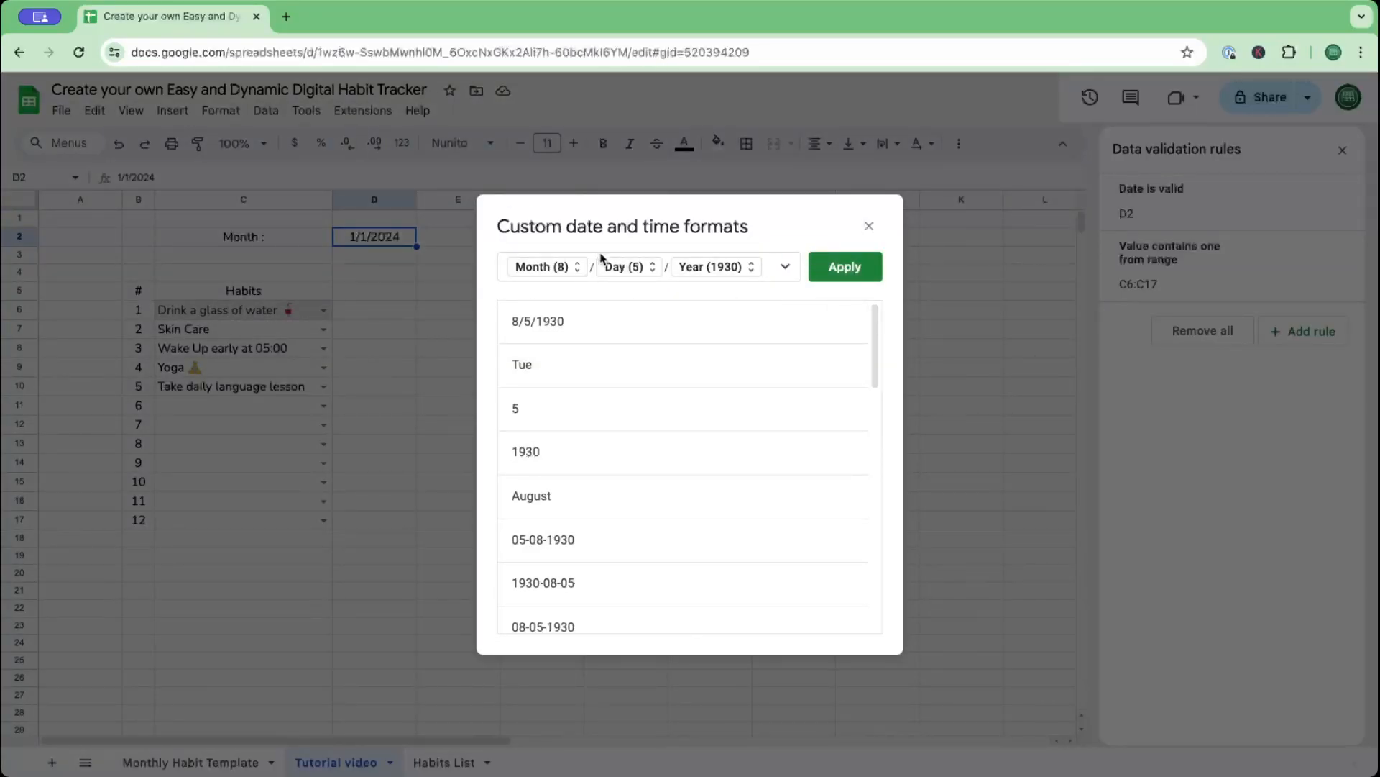
{"action": "left_click", "coordinate": [769, 272]}
{"action": "key", "text": "BackSpace"}
{"action": "key", "text": "BackSpace"}
{"action": "key", "text": "BackSpace"}
{"action": "key", "text": "BackSpace"}
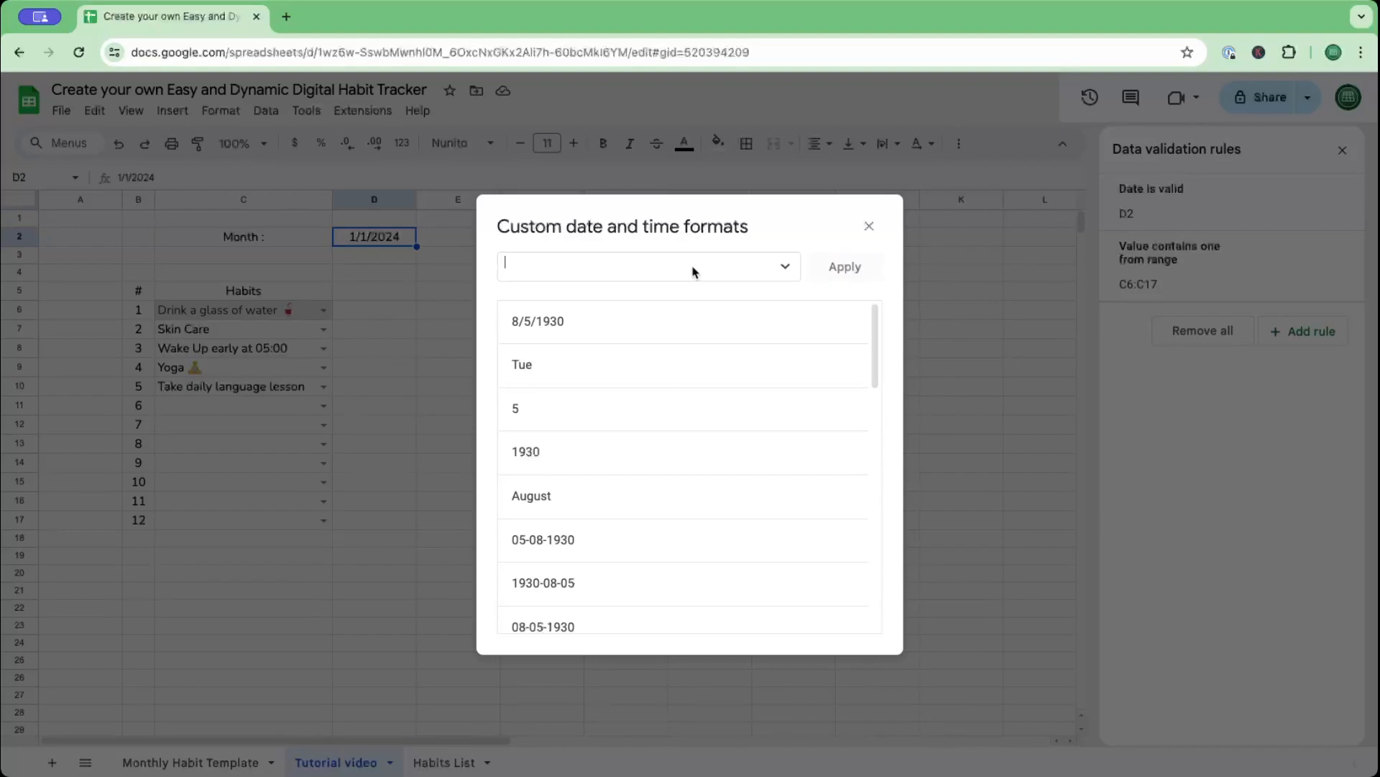
Build D2's custom date format from Month as full name (August) only and apply it.
{"action": "left_click", "coordinate": [786, 267]}
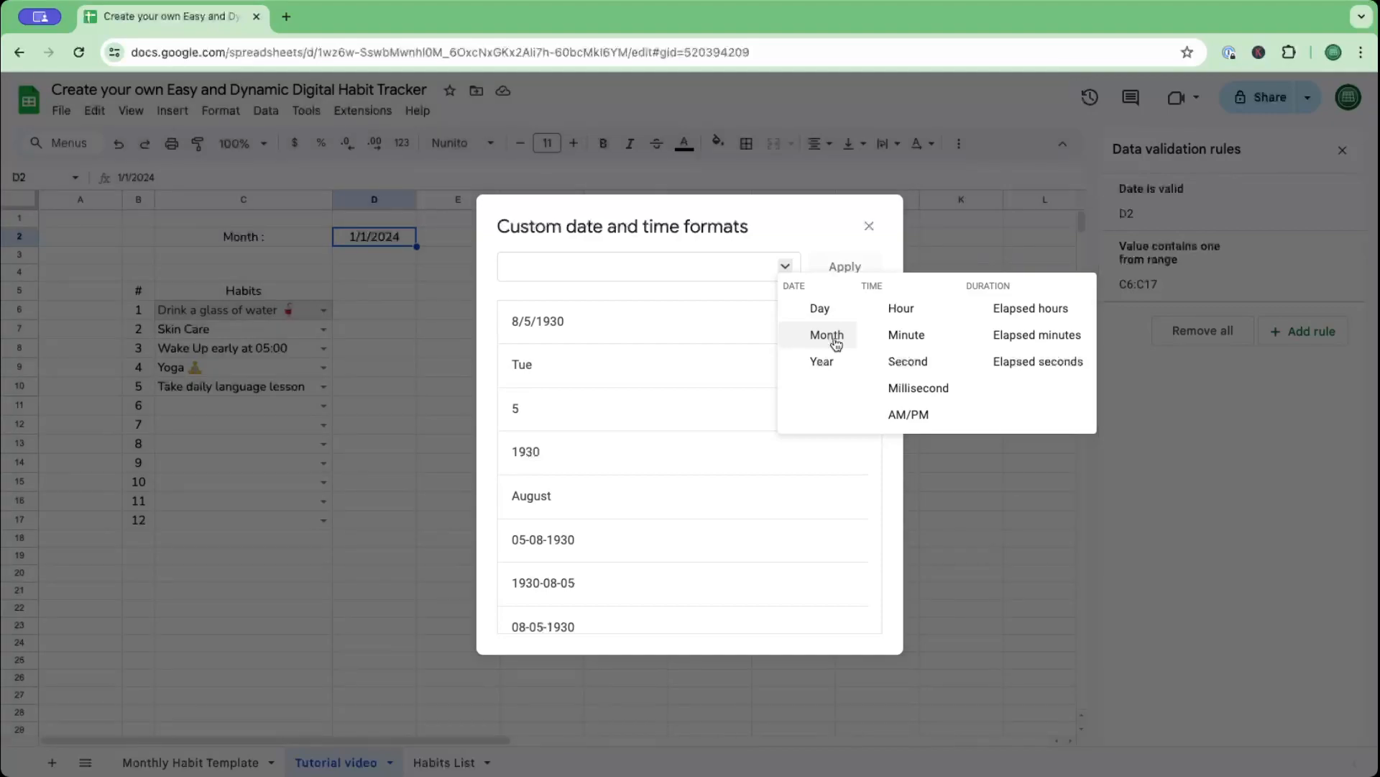
{"action": "left_click", "coordinate": [834, 337]}
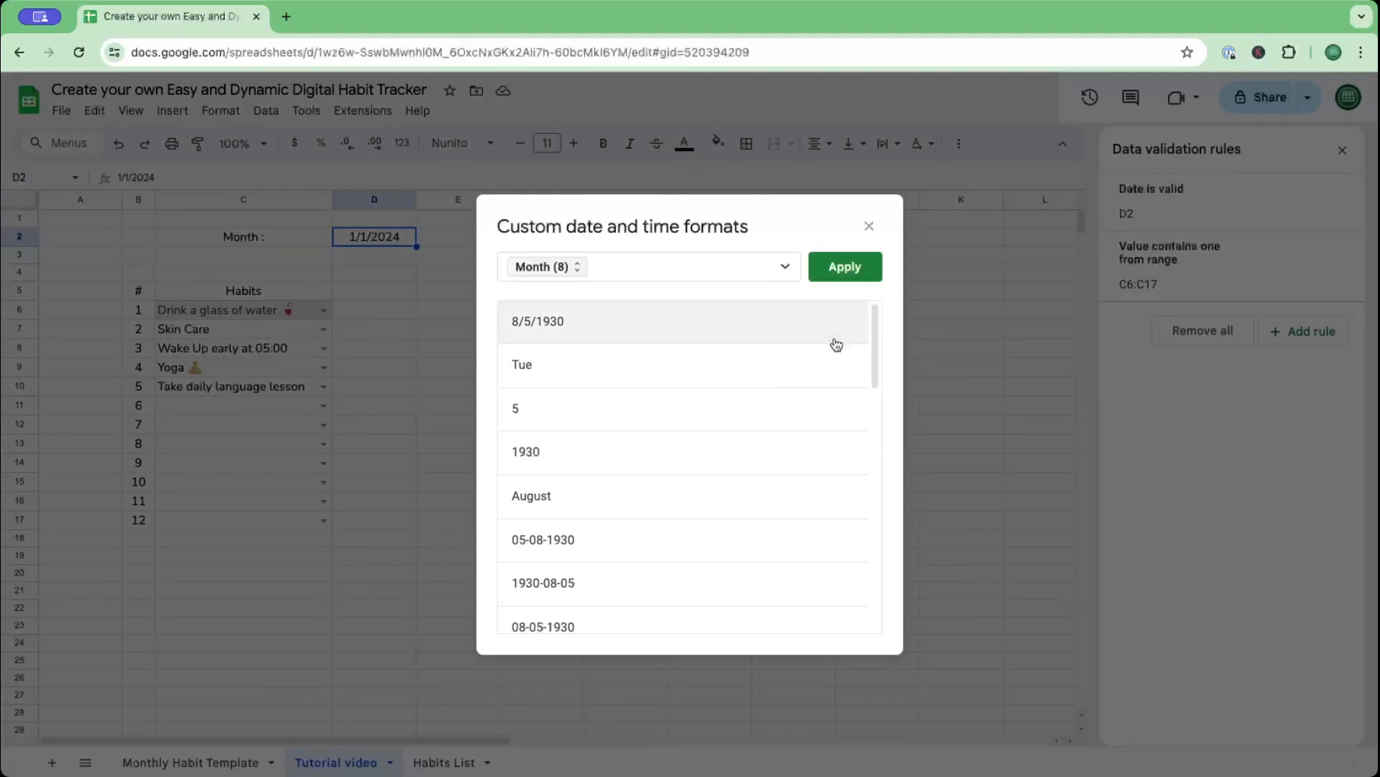
{"action": "left_click", "coordinate": [538, 266]}
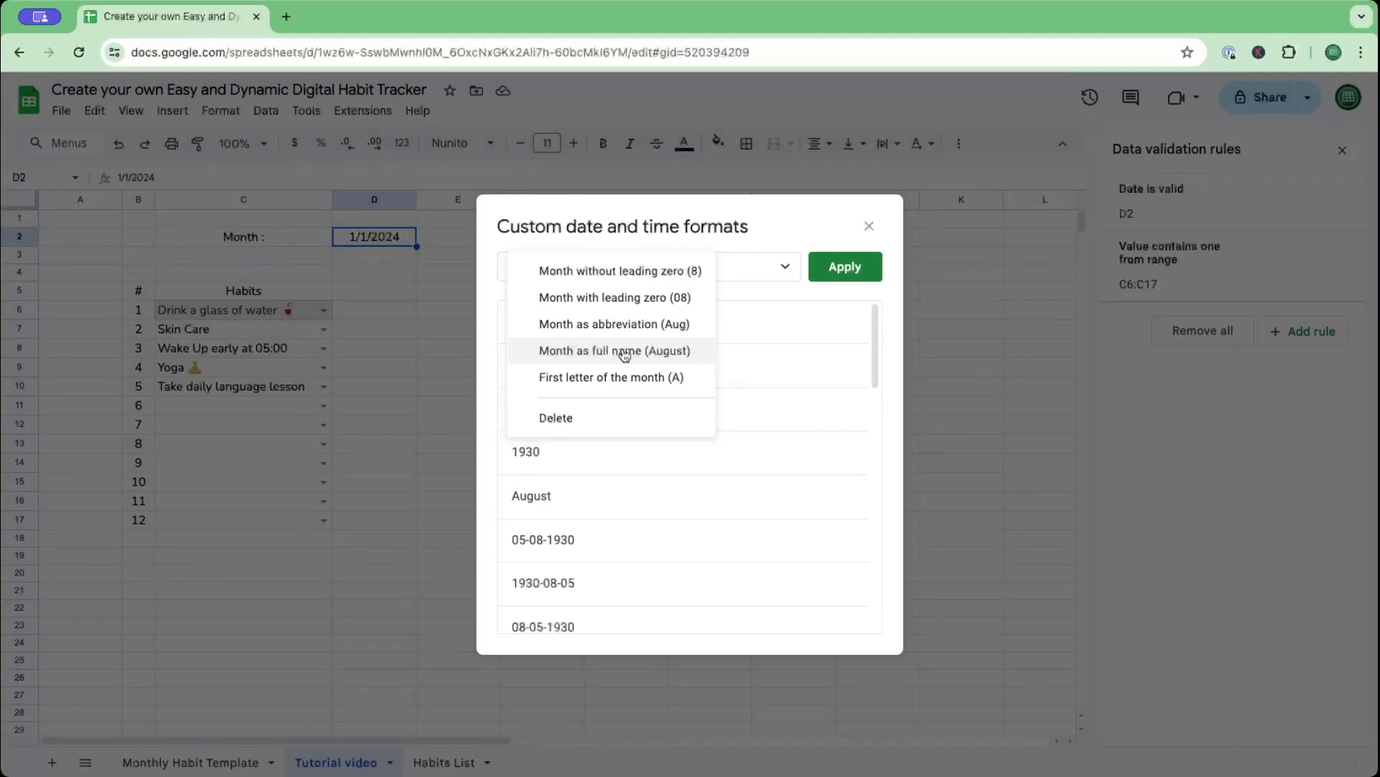
{"action": "left_click", "coordinate": [623, 352]}
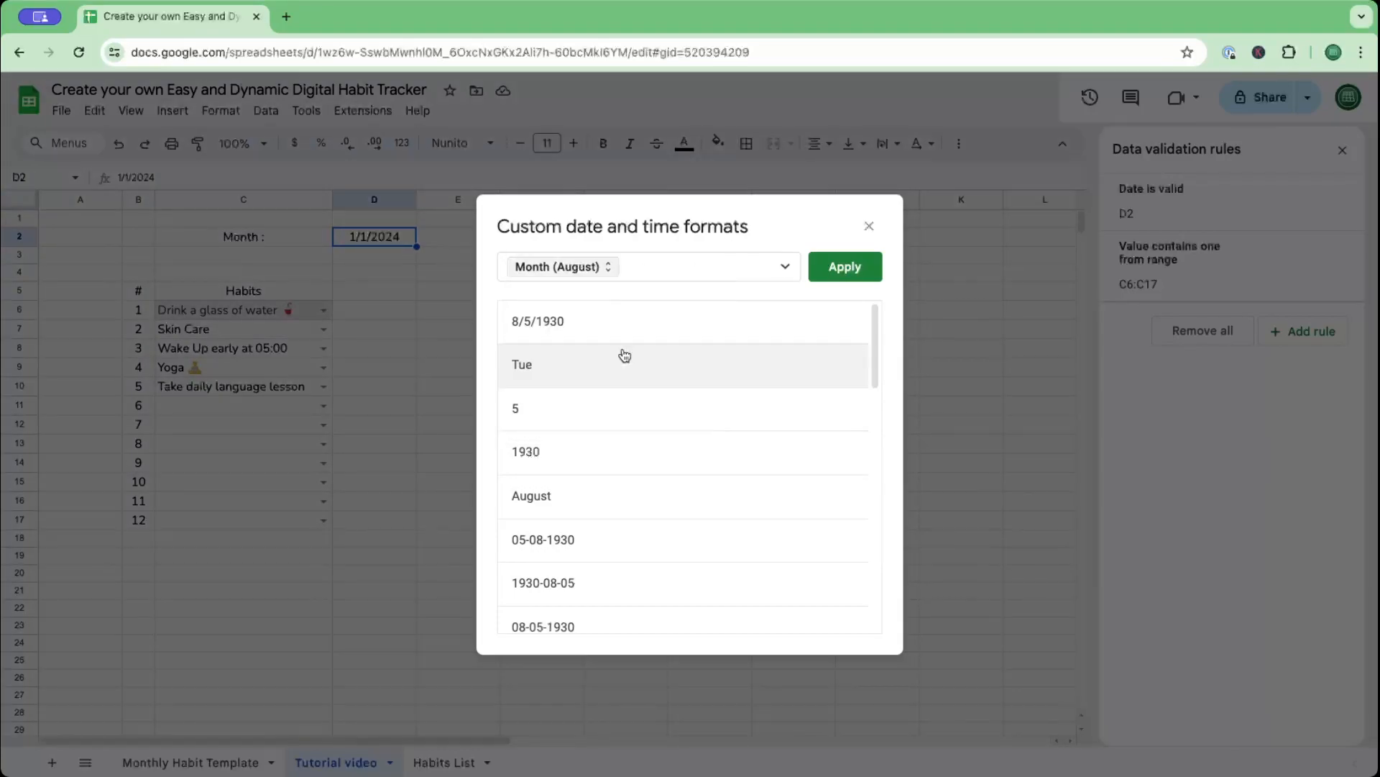
{"action": "left_click", "coordinate": [849, 270]}
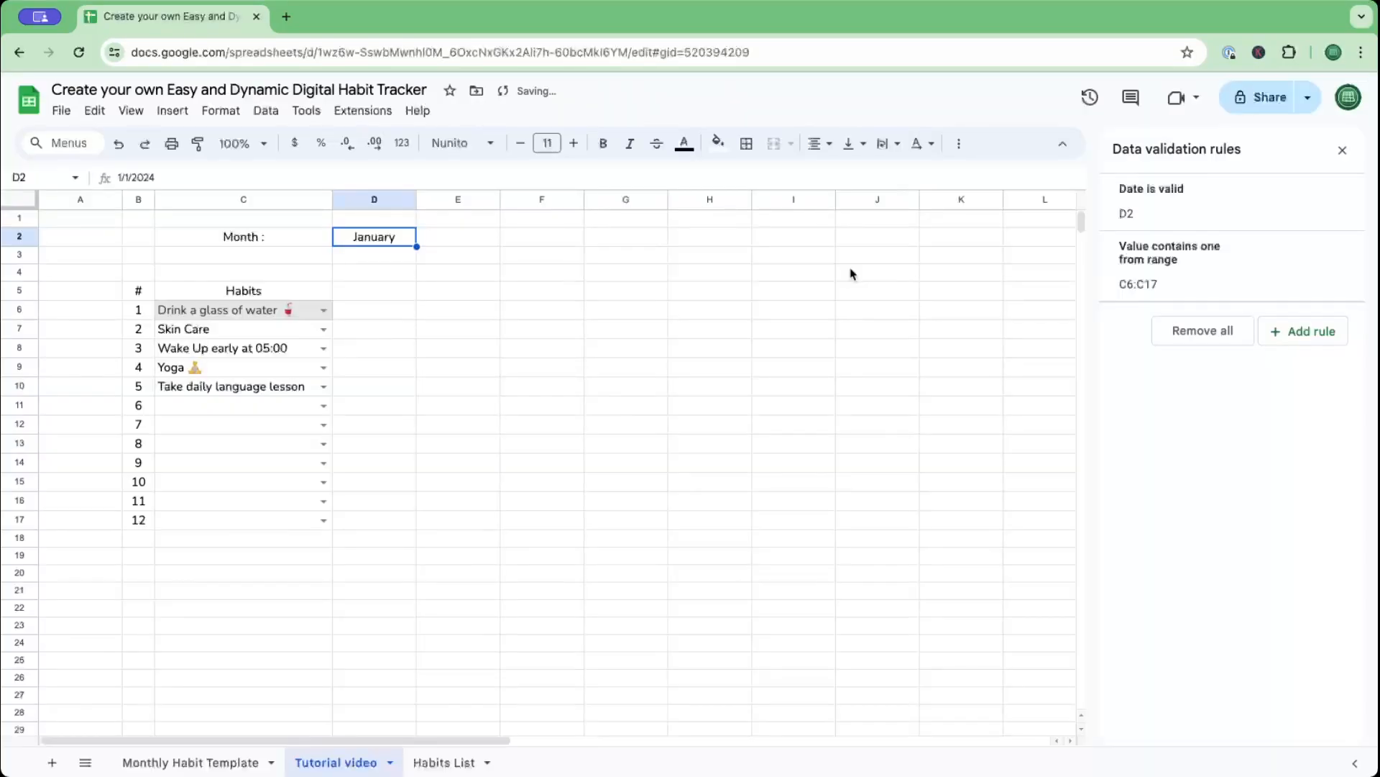
Enter the label "Year :" in F2 and the formula =D2 in G2.
{"action": "left_click", "coordinate": [575, 240]}
{"action": "type", "text": "Yeat"}
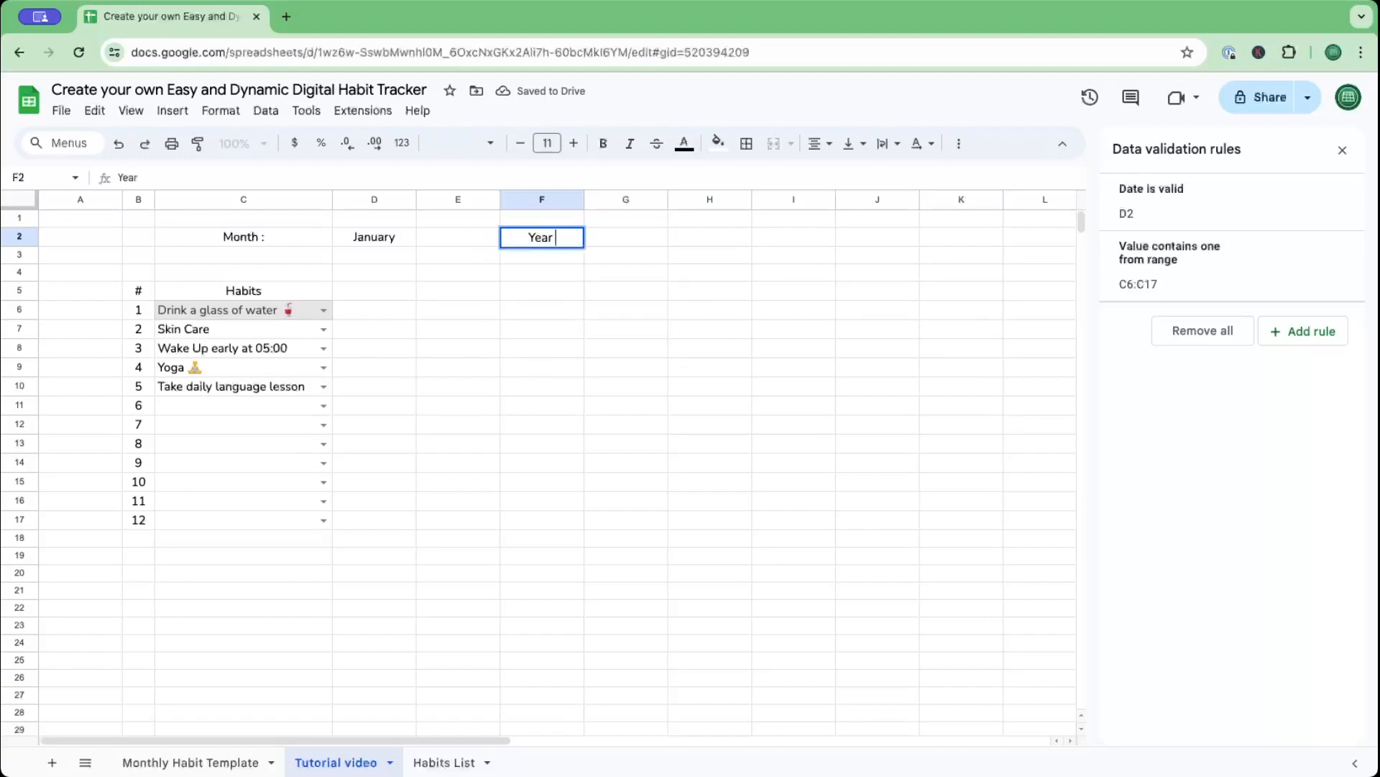
{"action": "type", "text": " :"}
{"action": "key", "text": "Tab"}
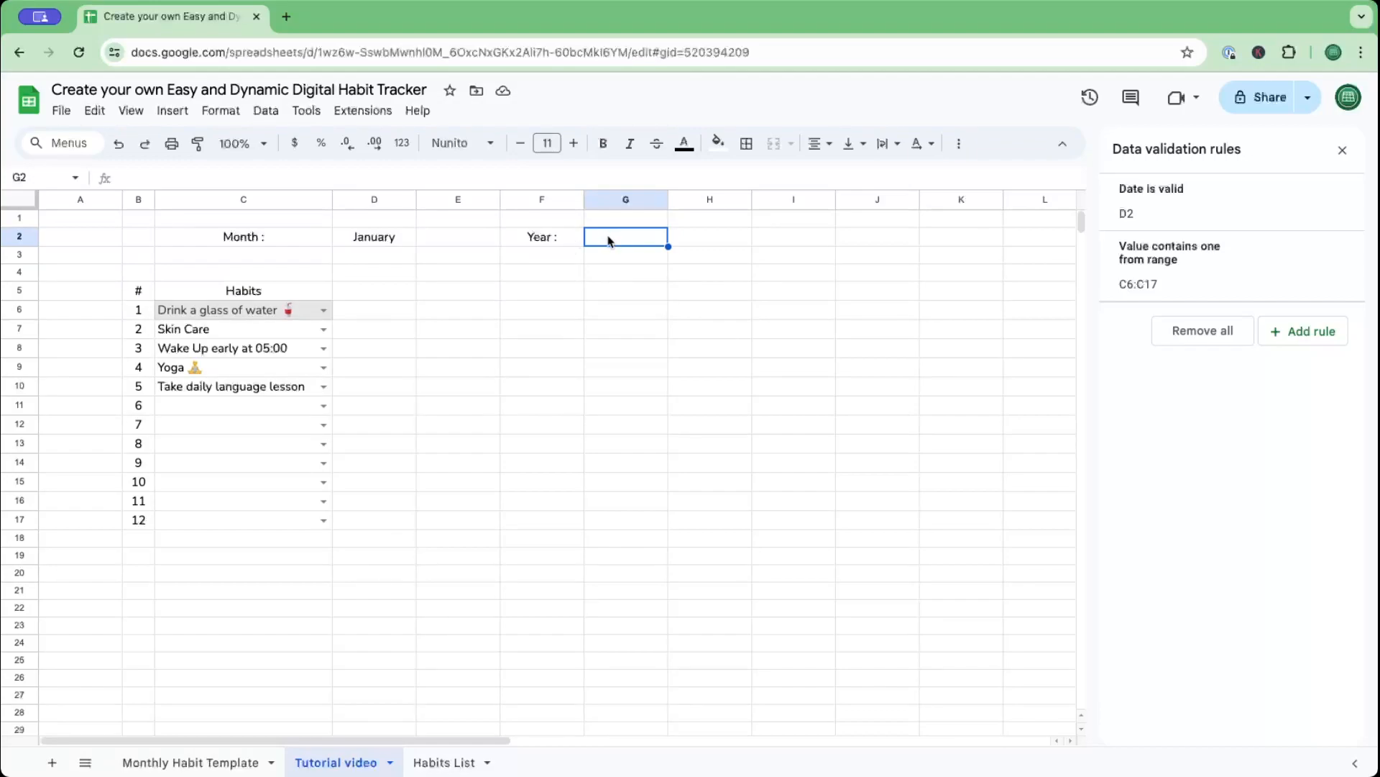
{"action": "type", "text": "="}
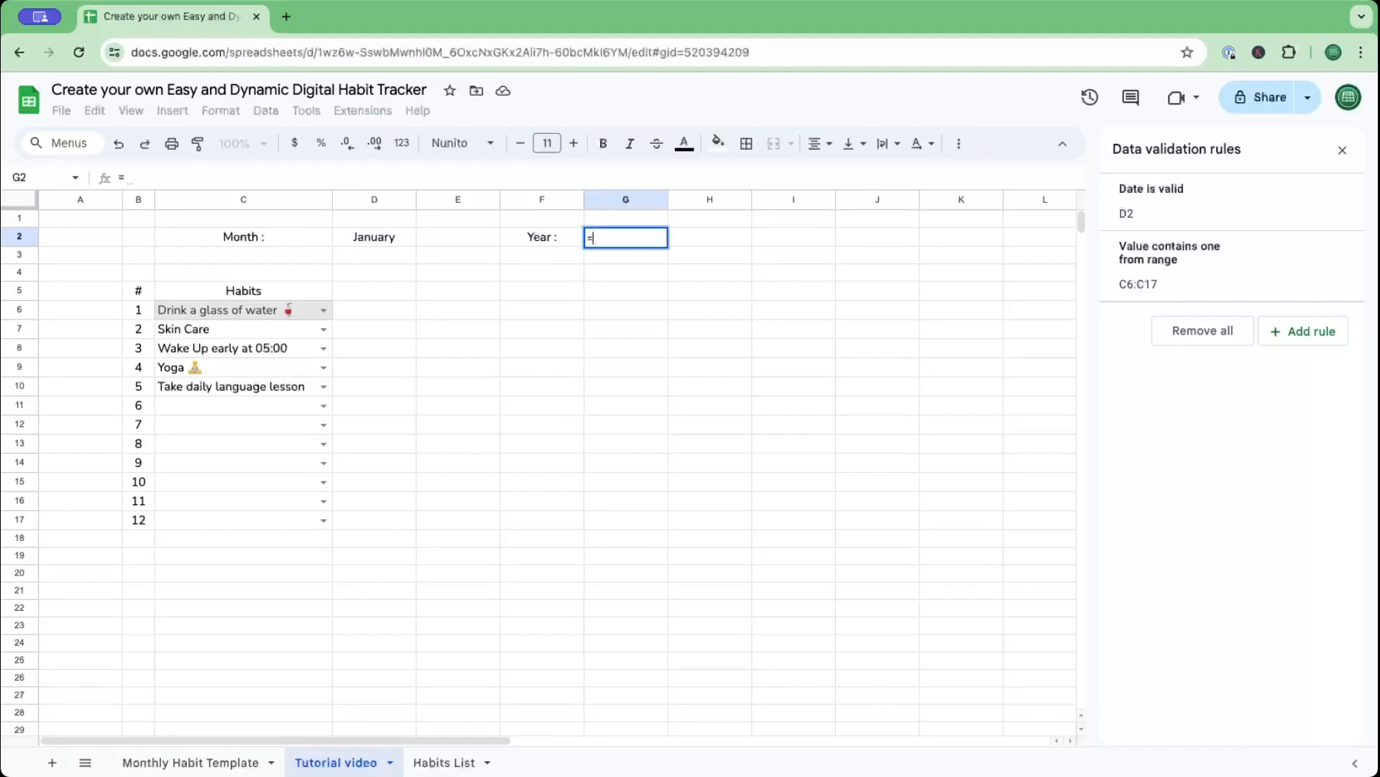
{"action": "left_click", "coordinate": [394, 238]}
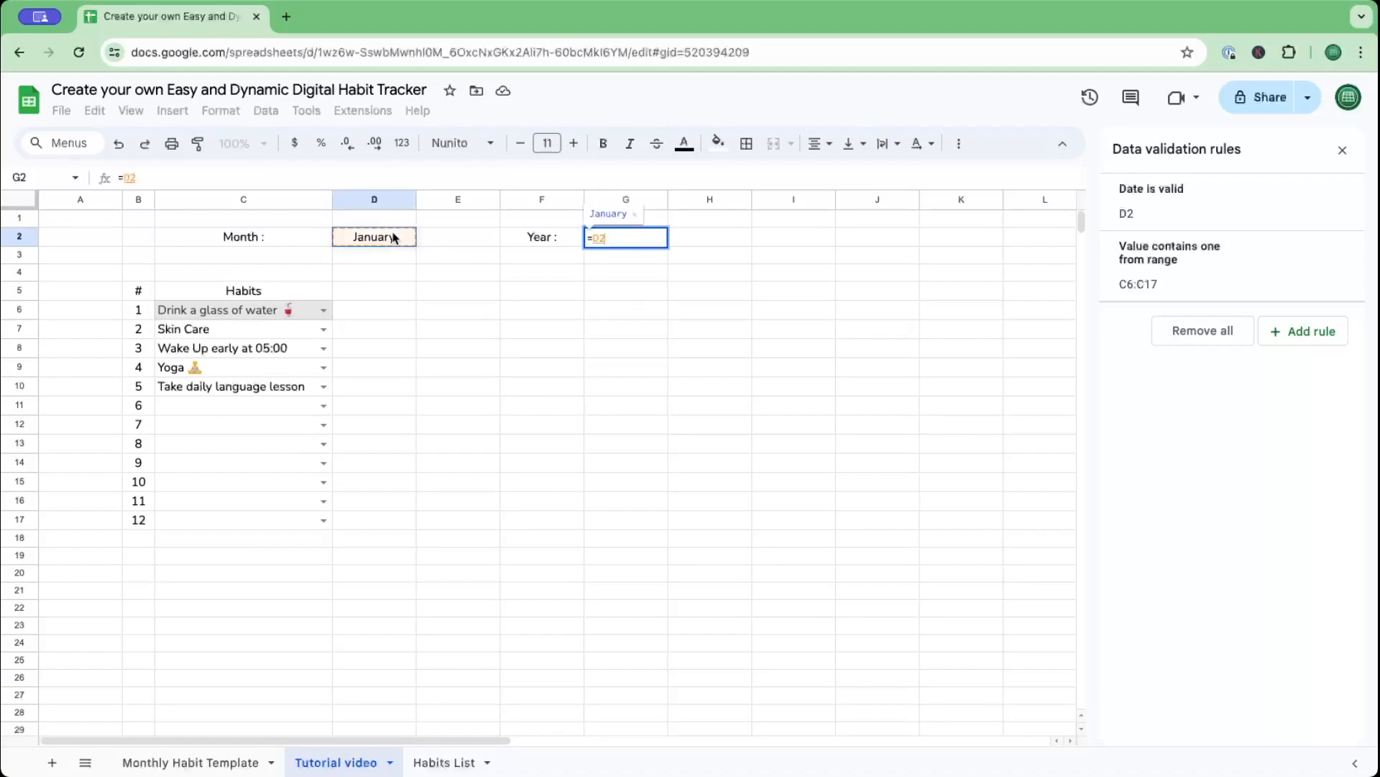
{"action": "key", "text": "Return"}
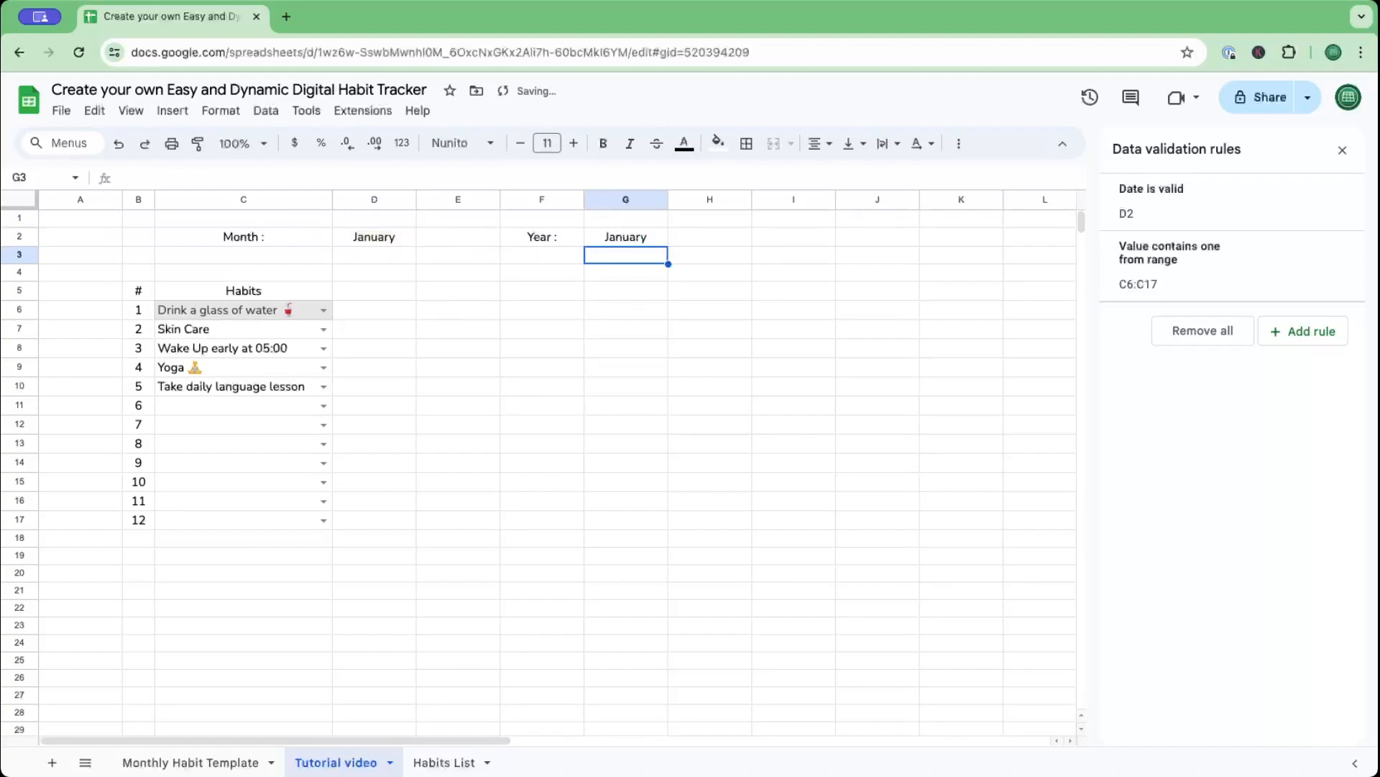
Replace G2's custom date format with Year only, shown as Full numeric year (1930), and apply it.
{"action": "left_click", "coordinate": [632, 238]}
{"action": "left_click", "coordinate": [222, 111]}
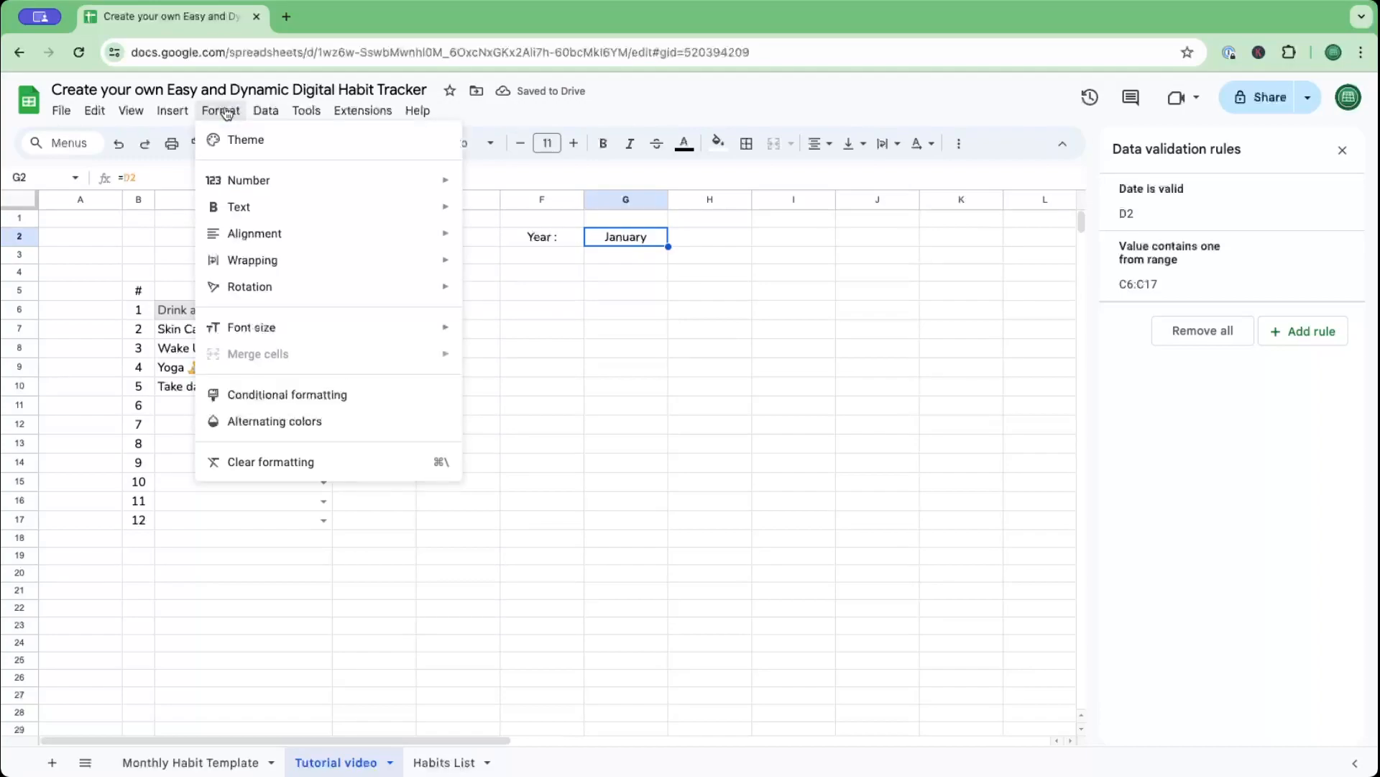
{"action": "mouse_move", "coordinate": [247, 180]}
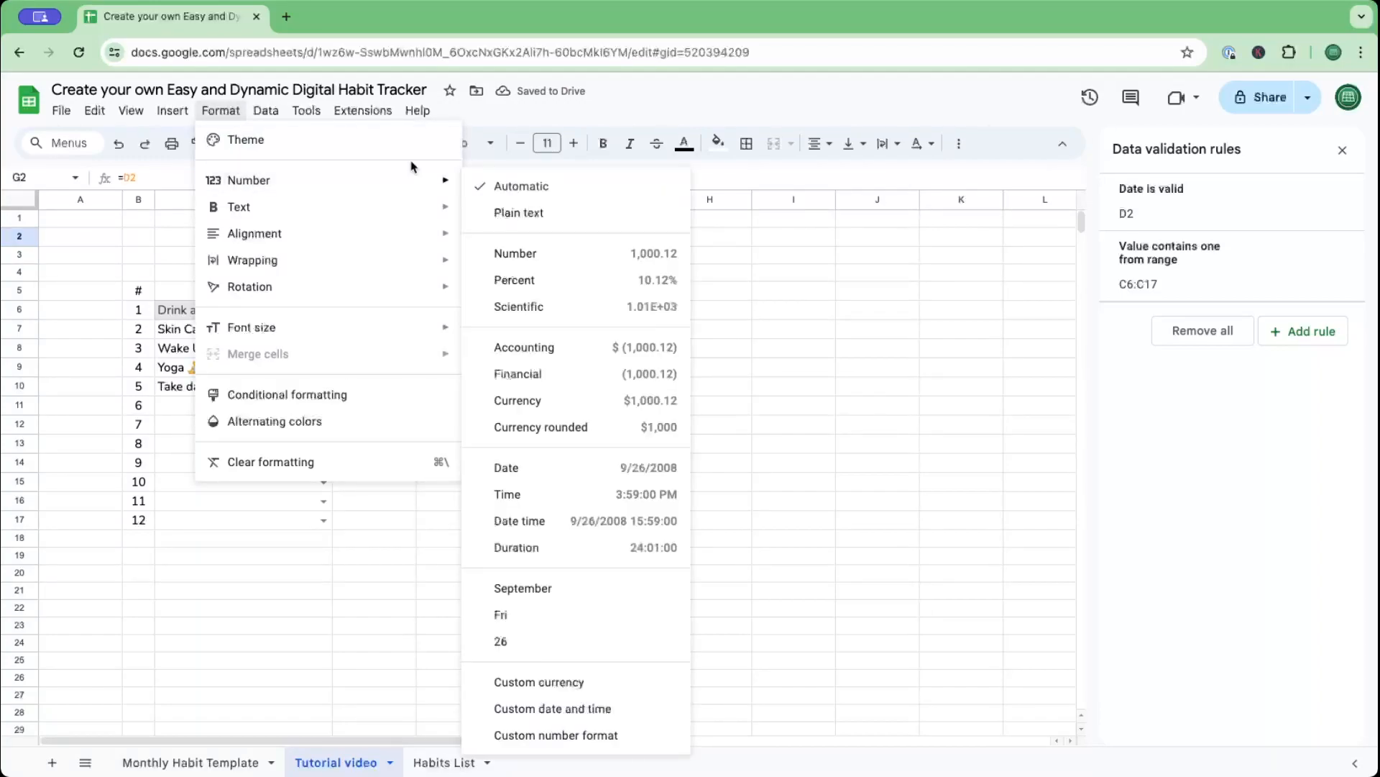
{"action": "left_click", "coordinate": [581, 702]}
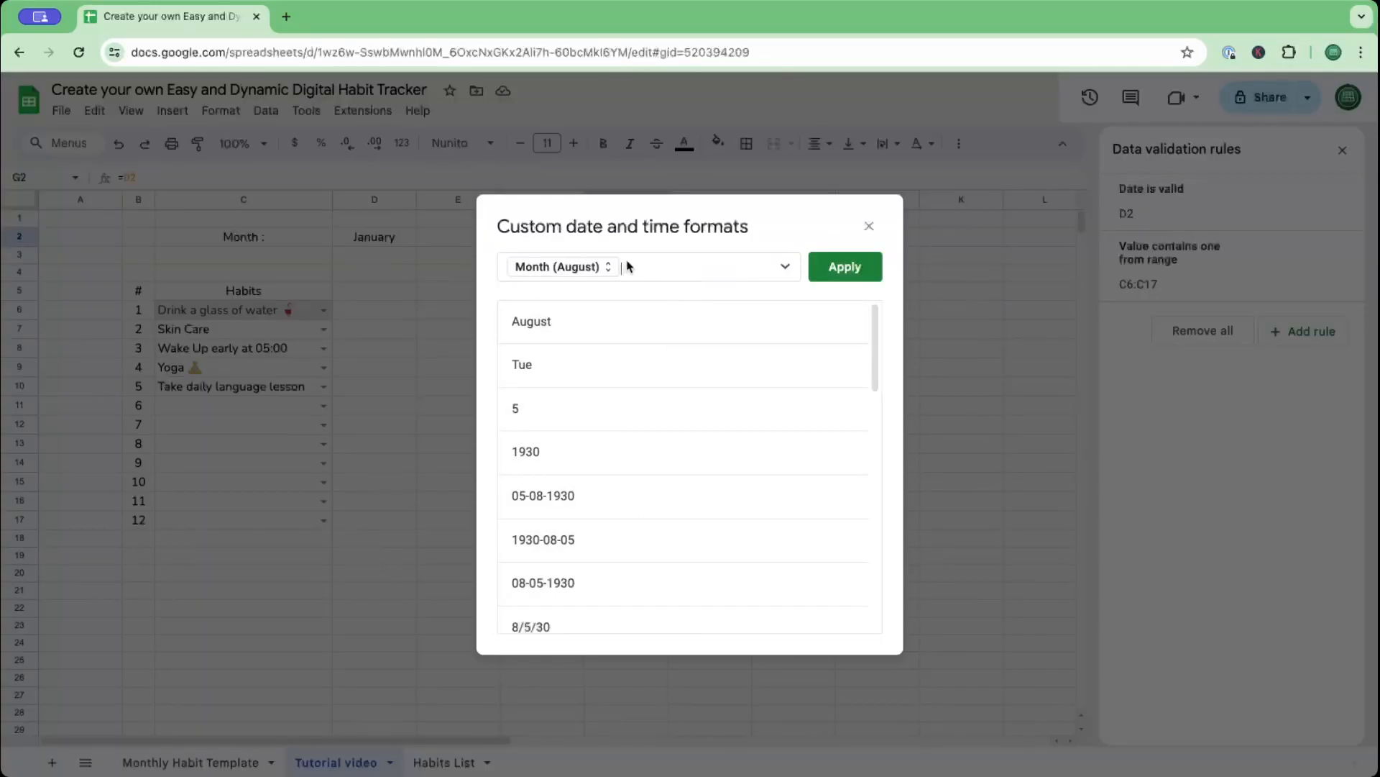
{"action": "key", "text": "BackSpace"}
{"action": "left_click", "coordinate": [786, 266]}
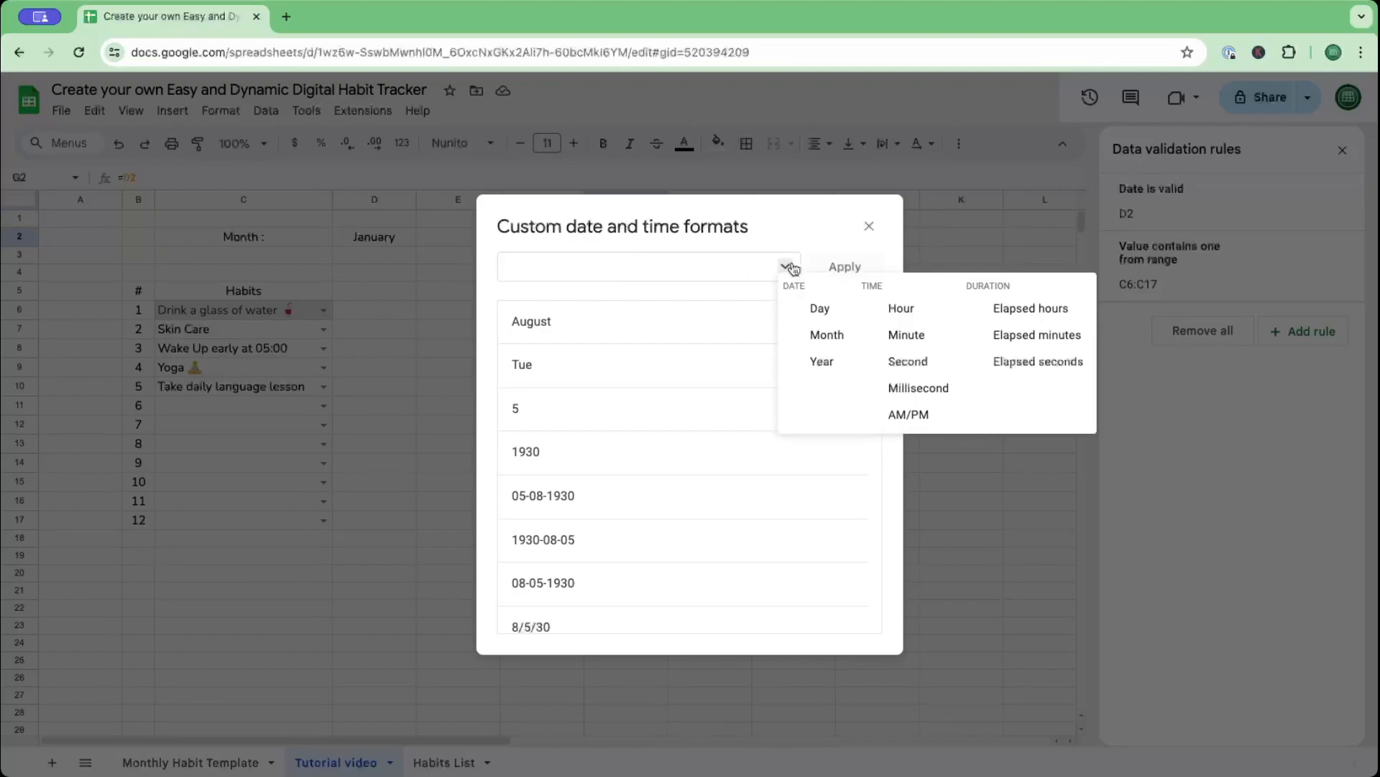
{"action": "left_click", "coordinate": [820, 360]}
{"action": "left_click", "coordinate": [565, 271]}
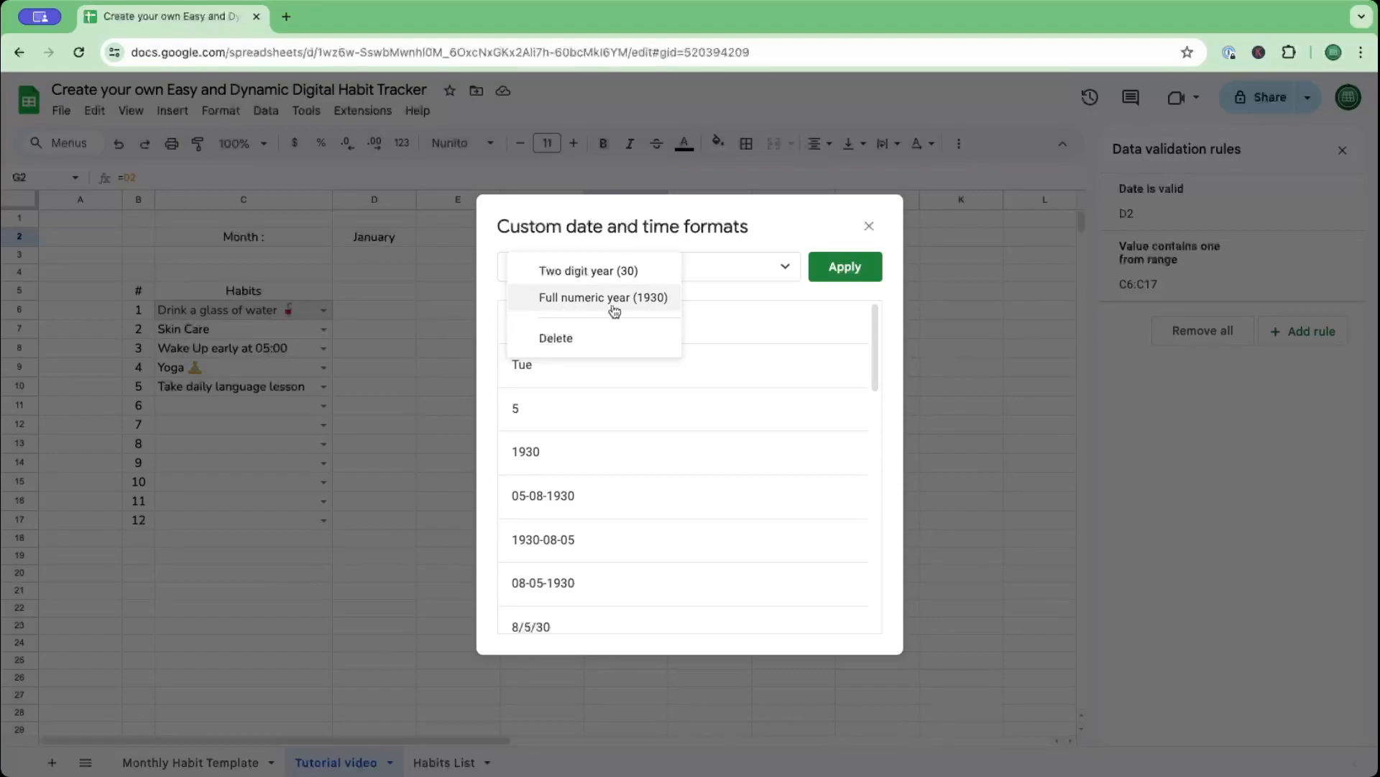
{"action": "left_click", "coordinate": [594, 302]}
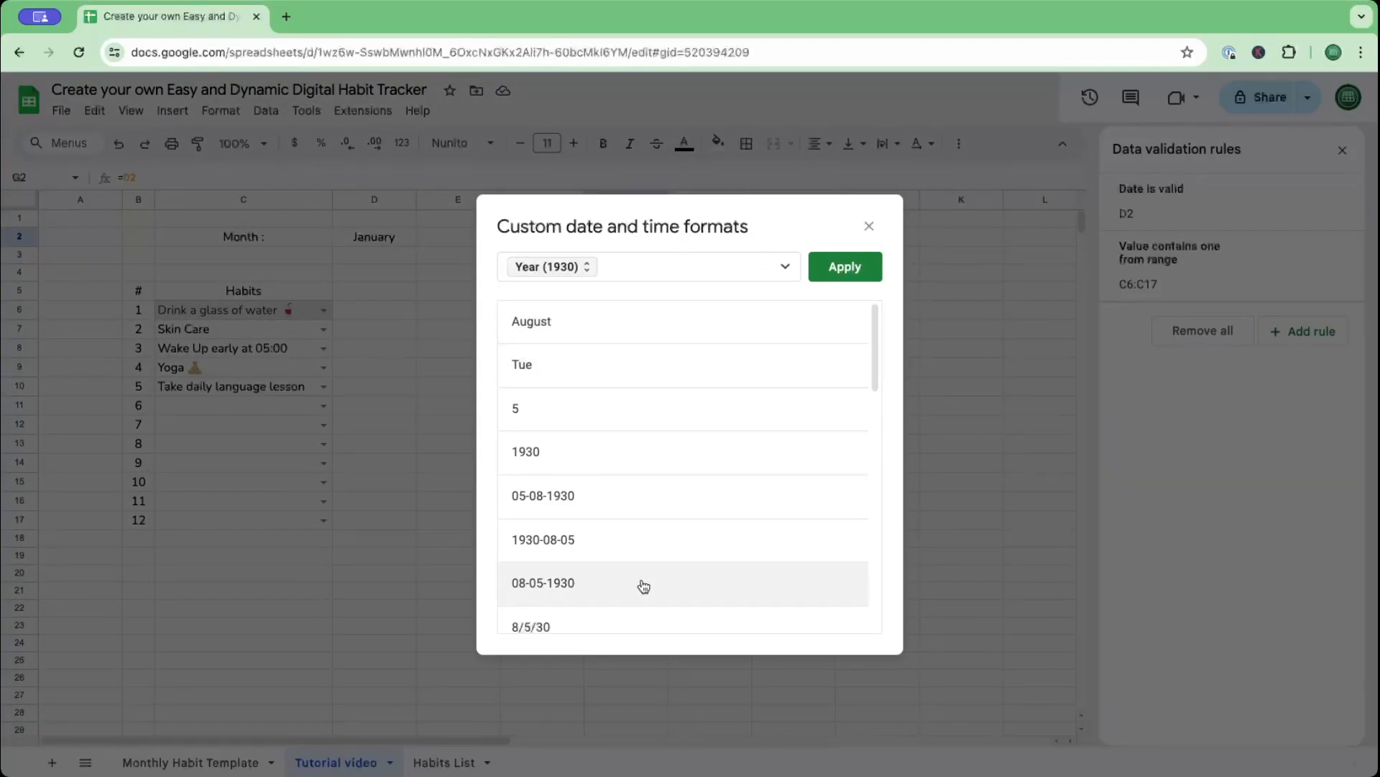
{"action": "mouse_move", "coordinate": [875, 341]}
{"action": "left_mouse_down"}
{"action": "mouse_move", "coordinate": [884, 573]}
{"action": "mouse_move", "coordinate": [879, 328]}
{"action": "left_mouse_up"}
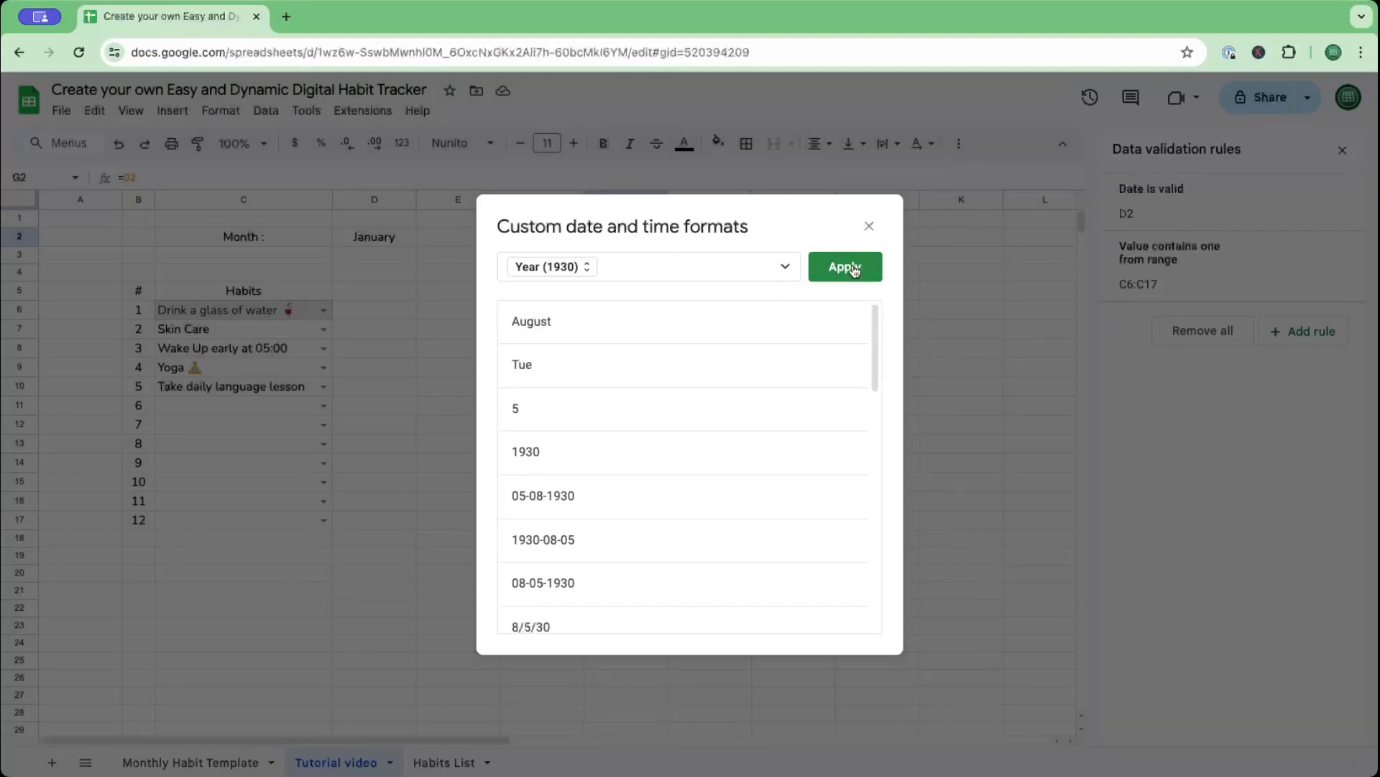
{"action": "left_click", "coordinate": [854, 270]}
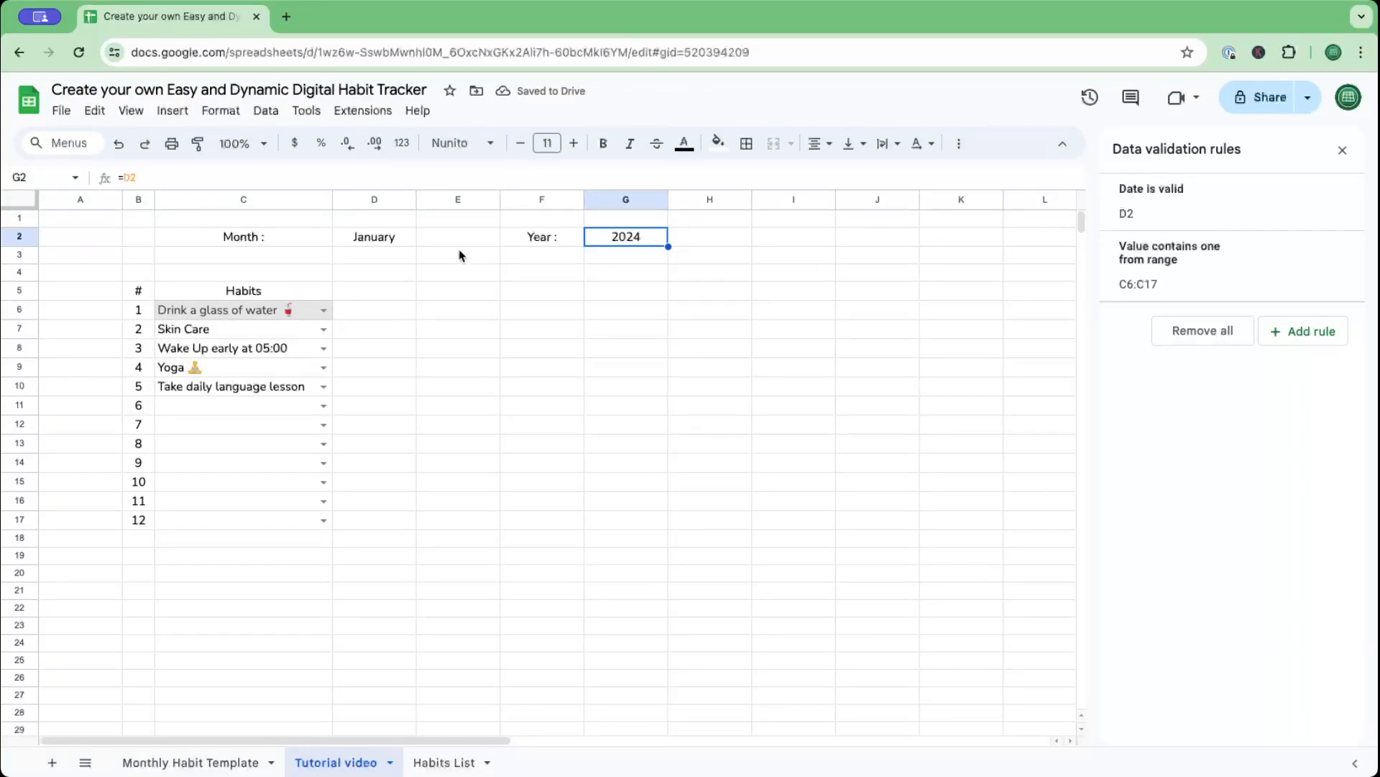
Test the linked year by setting D2's date to 12/4/2023 from the calendar, and restore it to 1/1/2024.
{"action": "left_click", "coordinate": [392, 238]}
{"action": "double_click", "coordinate": [392, 238]}
{"action": "left_click", "coordinate": [413, 266]}
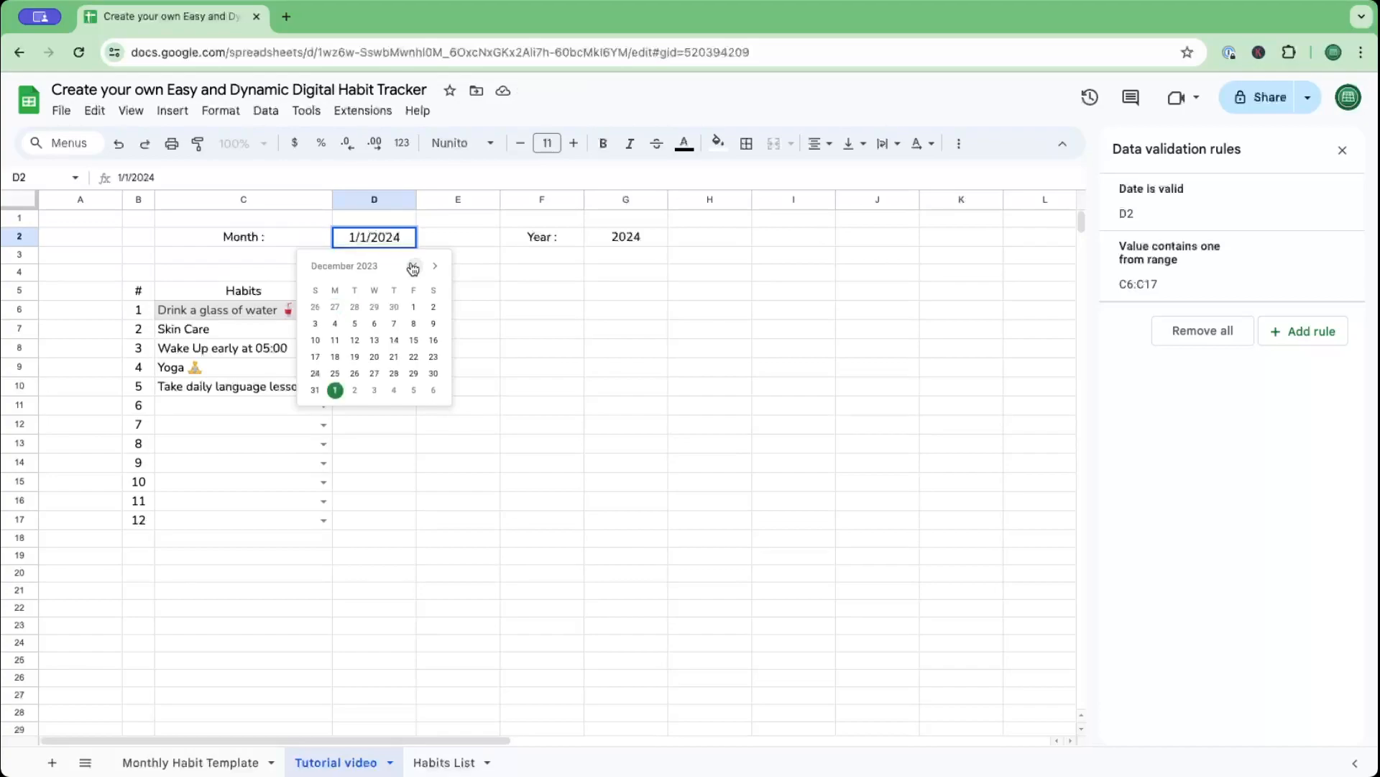
{"action": "left_click", "coordinate": [335, 324]}
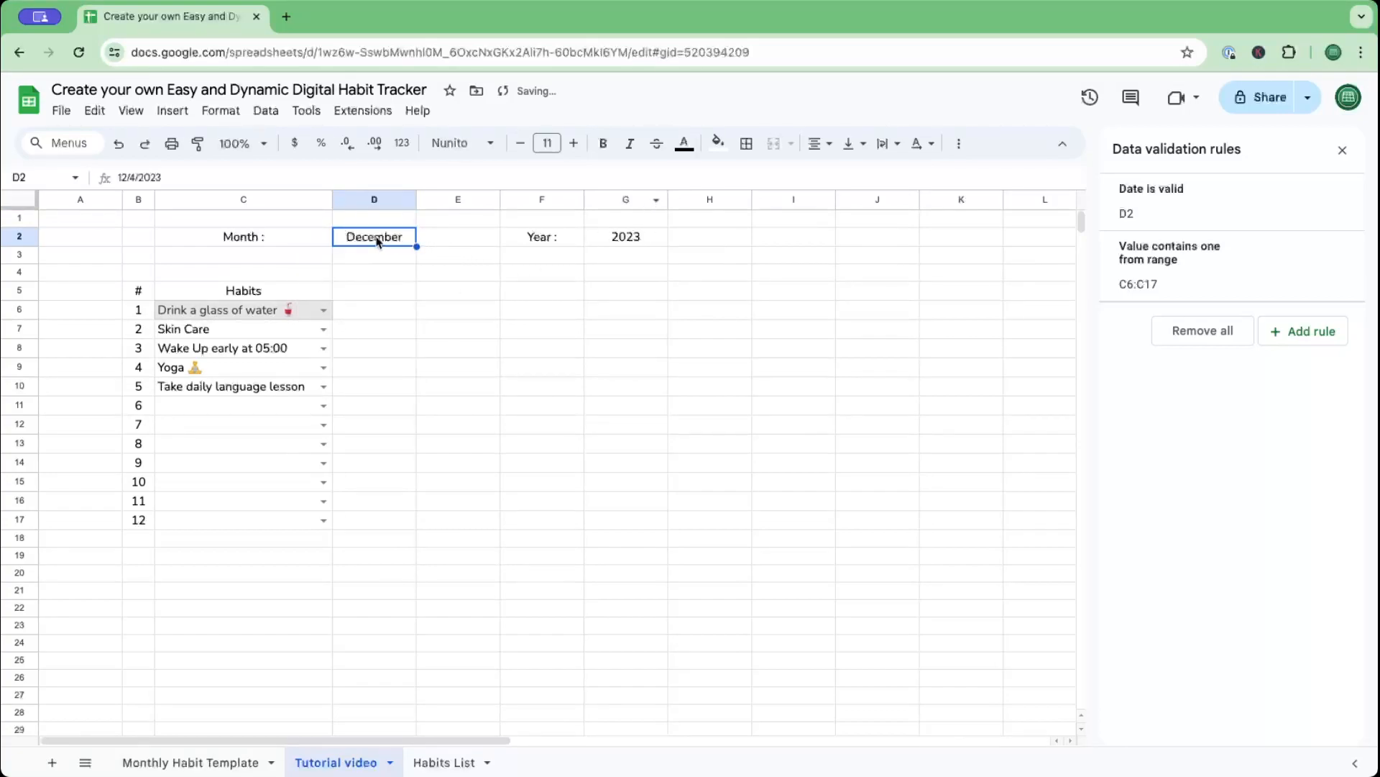
{"action": "double_click", "coordinate": [380, 242]}
{"action": "left_click", "coordinate": [435, 266]}
{"action": "left_click", "coordinate": [335, 307]}
{"action": "double_click", "coordinate": [372, 237]}
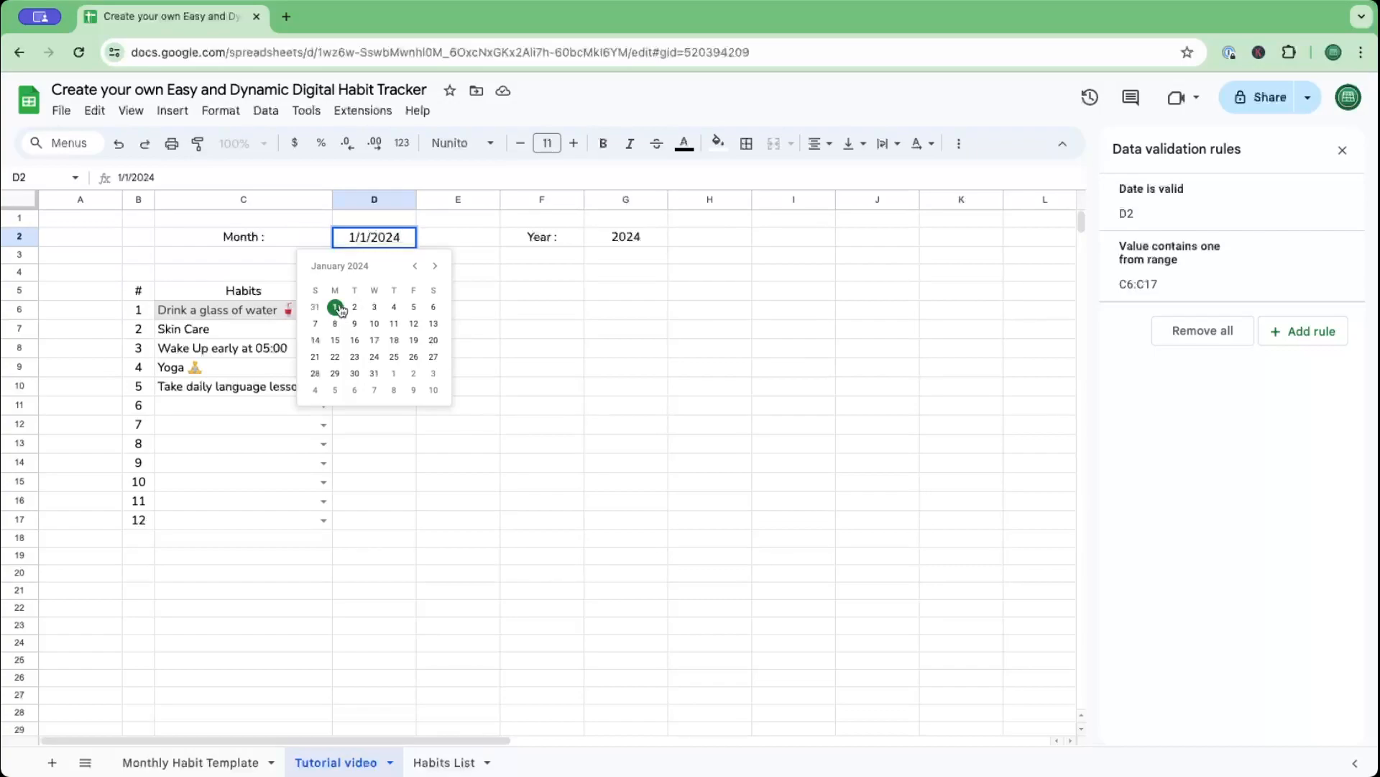
{"action": "left_click", "coordinate": [511, 296]}
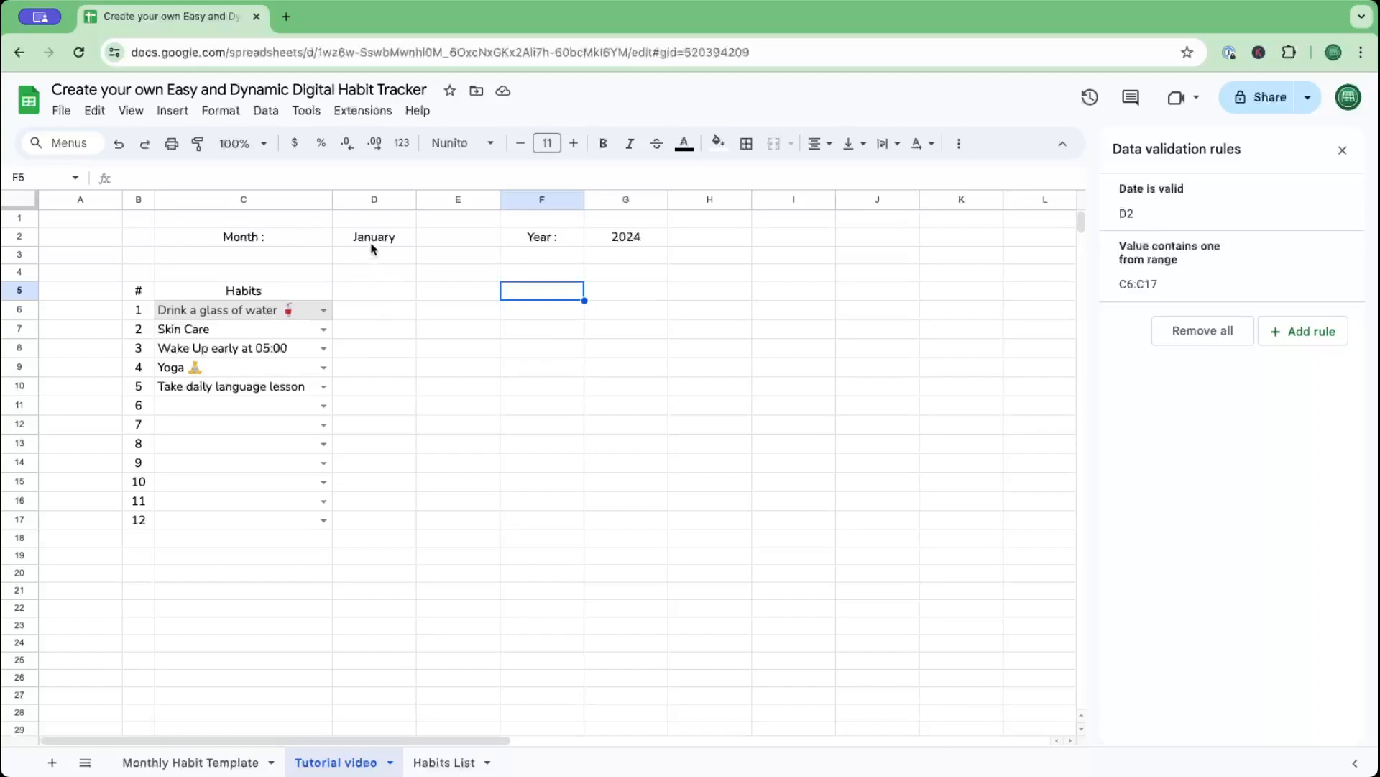
Insert 11 columns to the right of columns J to T and close the data validation rules.
{"action": "left_click", "coordinate": [375, 295]}
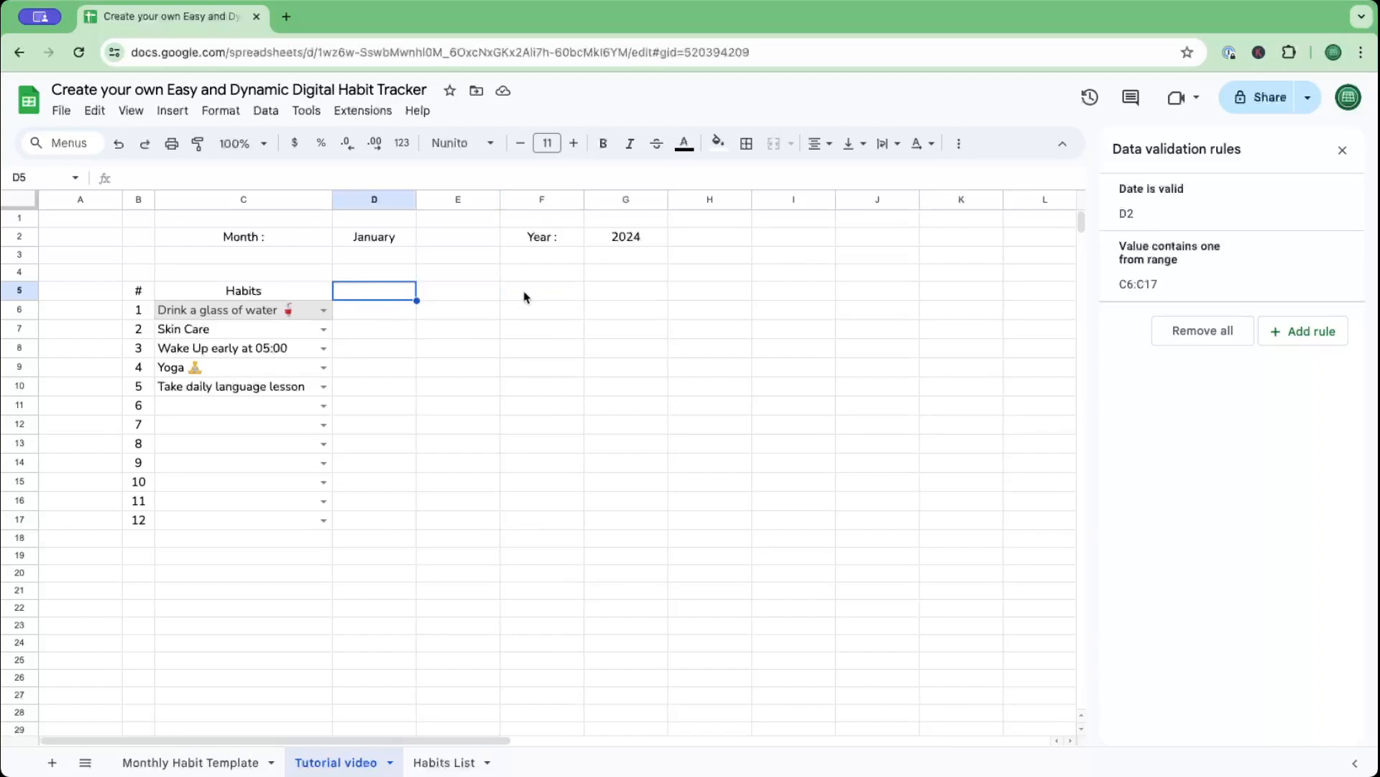
{"action": "left_click_drag", "start_coordinate": [471, 741], "coordinate": [787, 721]}
{"action": "left_click", "coordinate": [174, 200]}
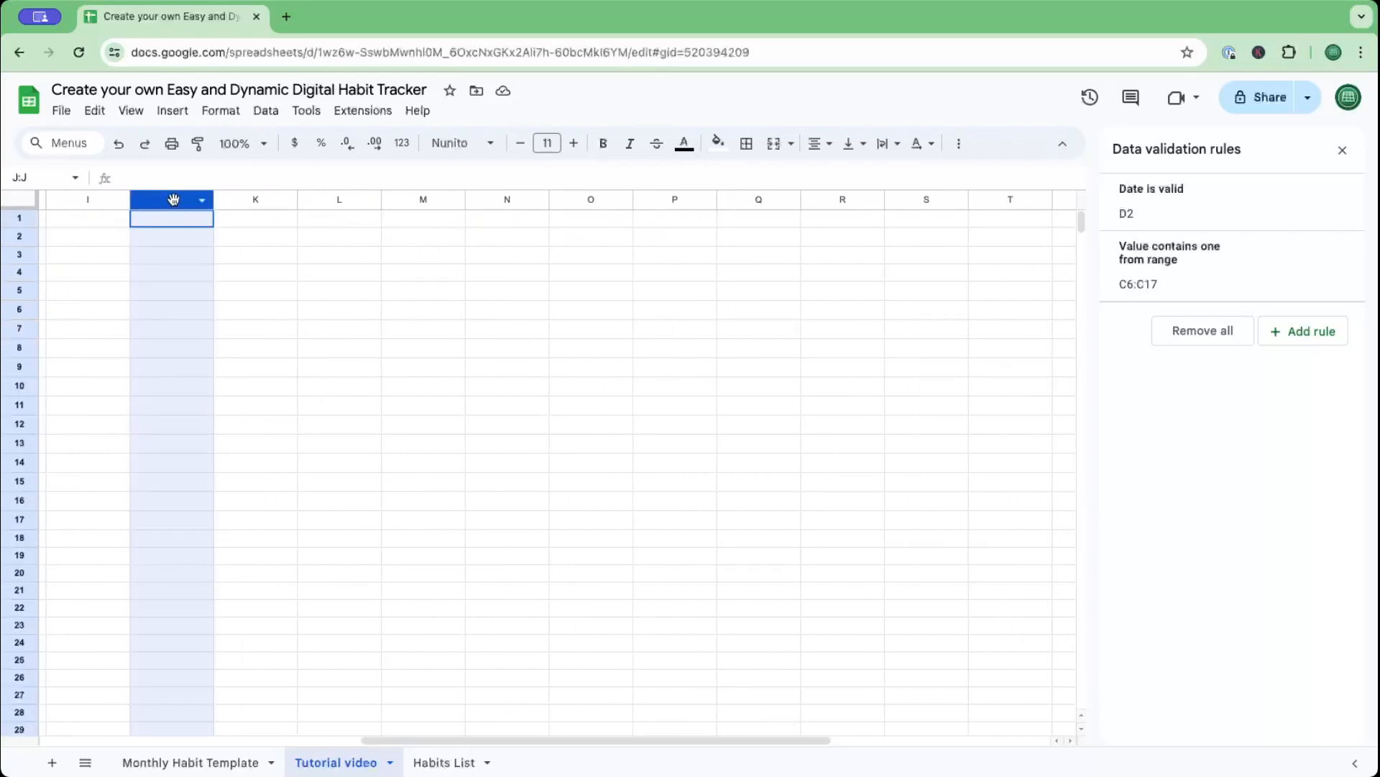
{"action": "left_click", "coordinate": [1009, 200], "text": "shift"}
{"action": "right_click", "coordinate": [597, 352]}
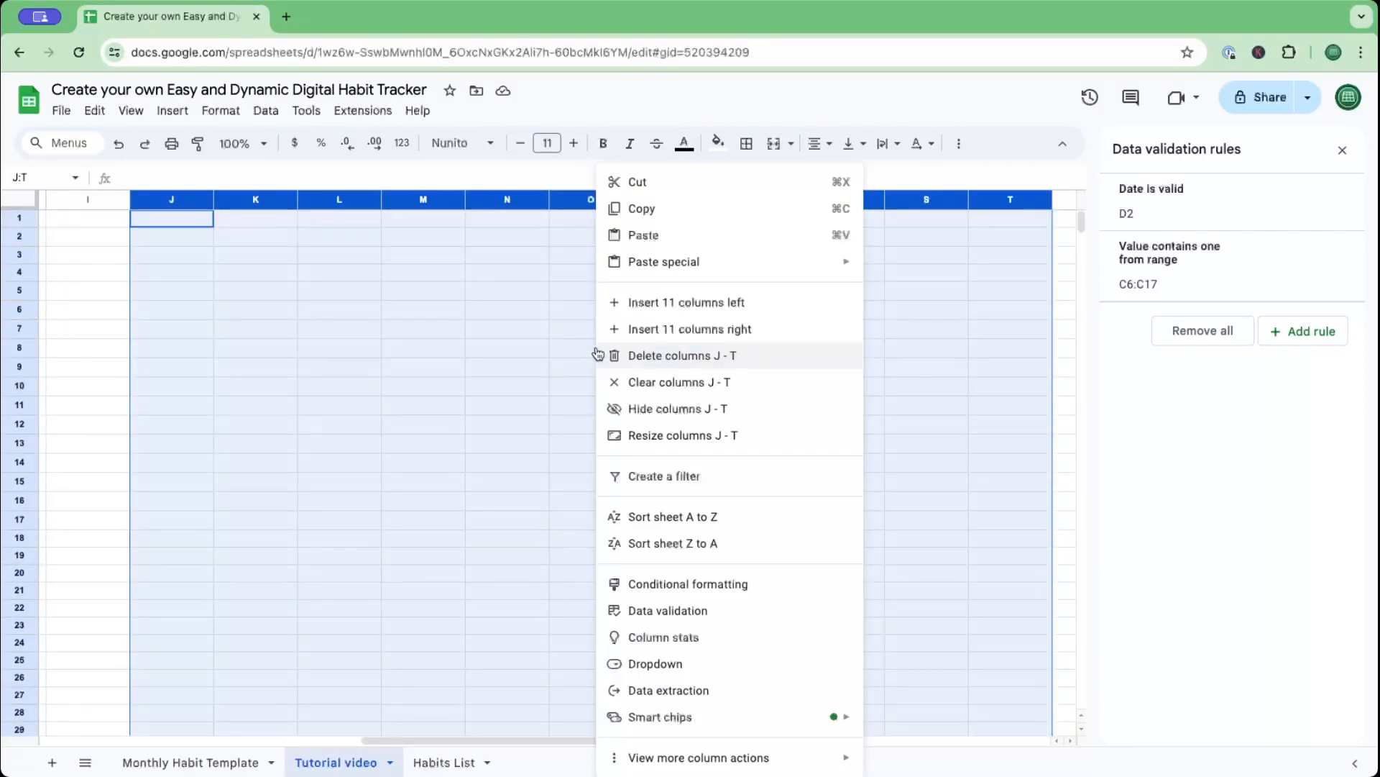
{"action": "left_click", "coordinate": [659, 330]}
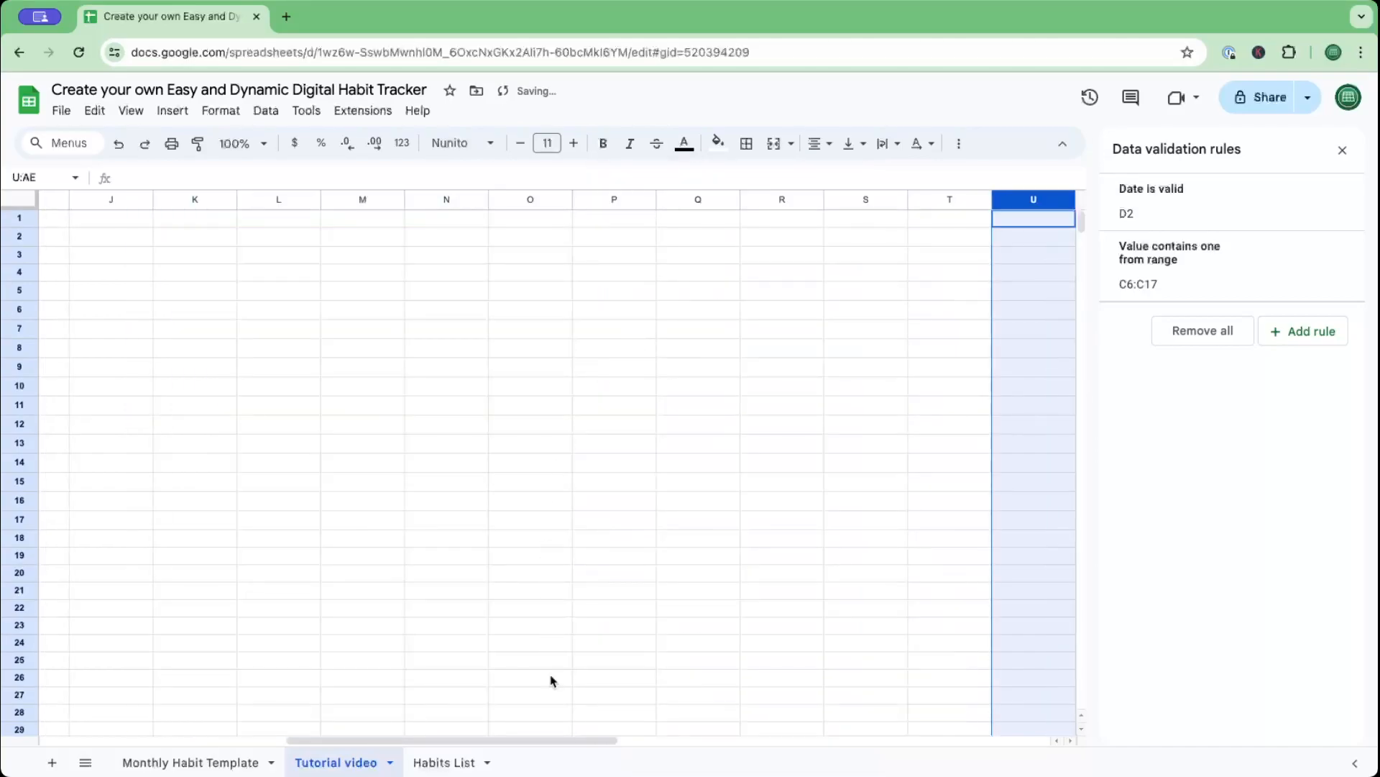
{"action": "left_click_drag", "start_coordinate": [570, 740], "coordinate": [302, 740]}
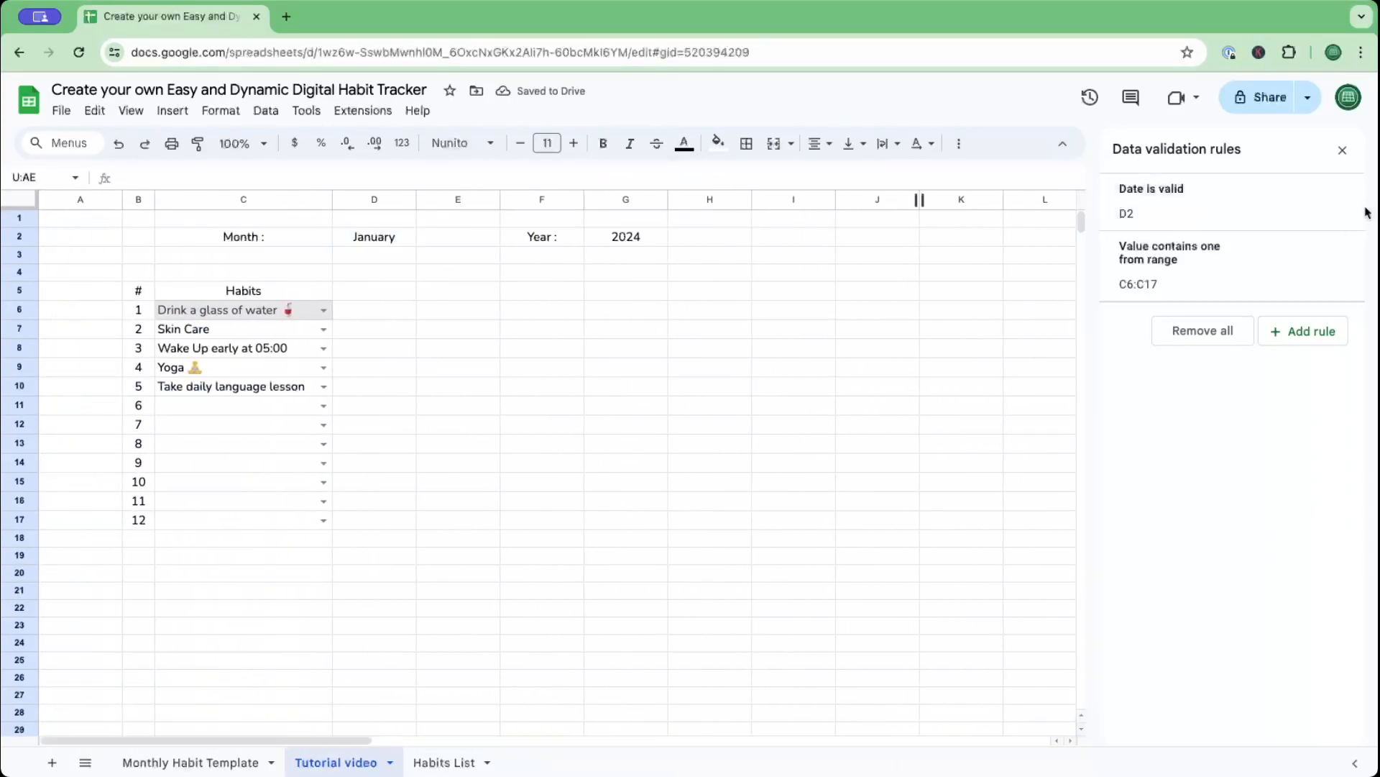
{"action": "left_click", "coordinate": [1342, 149]}
Check the full date behind the month cell D2 in its calendar picker.
{"action": "left_click", "coordinate": [407, 294]}
{"action": "left_click", "coordinate": [505, 352]}
{"action": "left_click", "coordinate": [397, 296]}
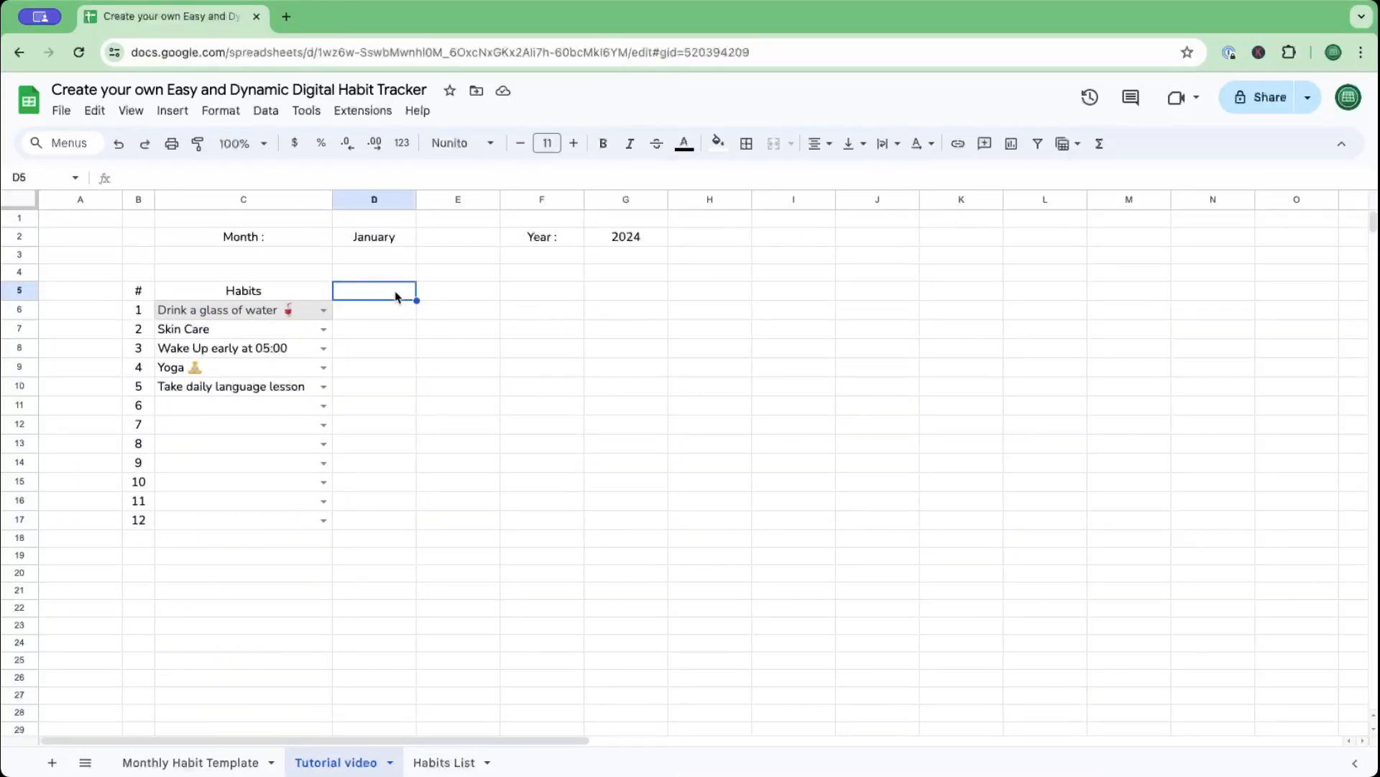
{"action": "left_click", "coordinate": [368, 244]}
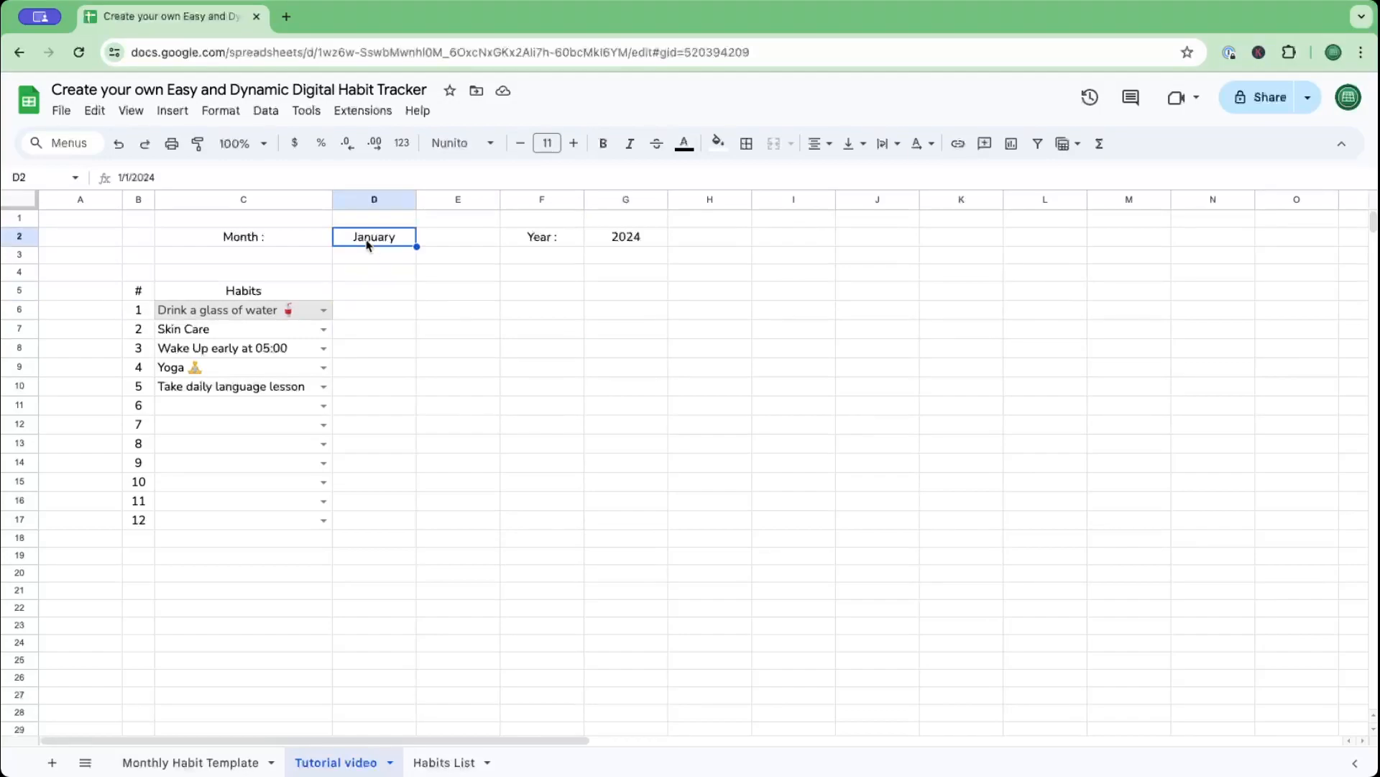
{"action": "double_click", "coordinate": [352, 239]}
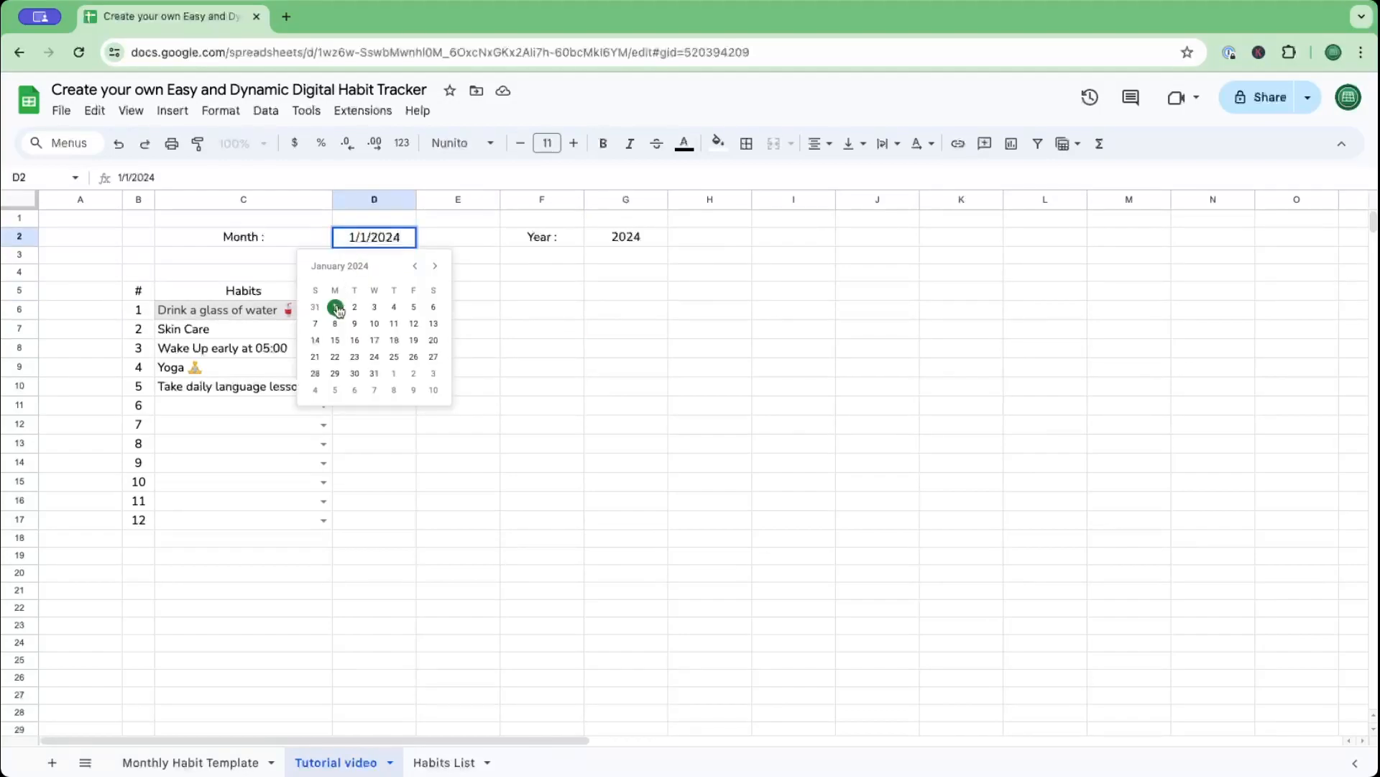
{"action": "left_click", "coordinate": [535, 295]}
Enter the formula =D2 in D5, beside the Habits header.
{"action": "left_click", "coordinate": [373, 298]}
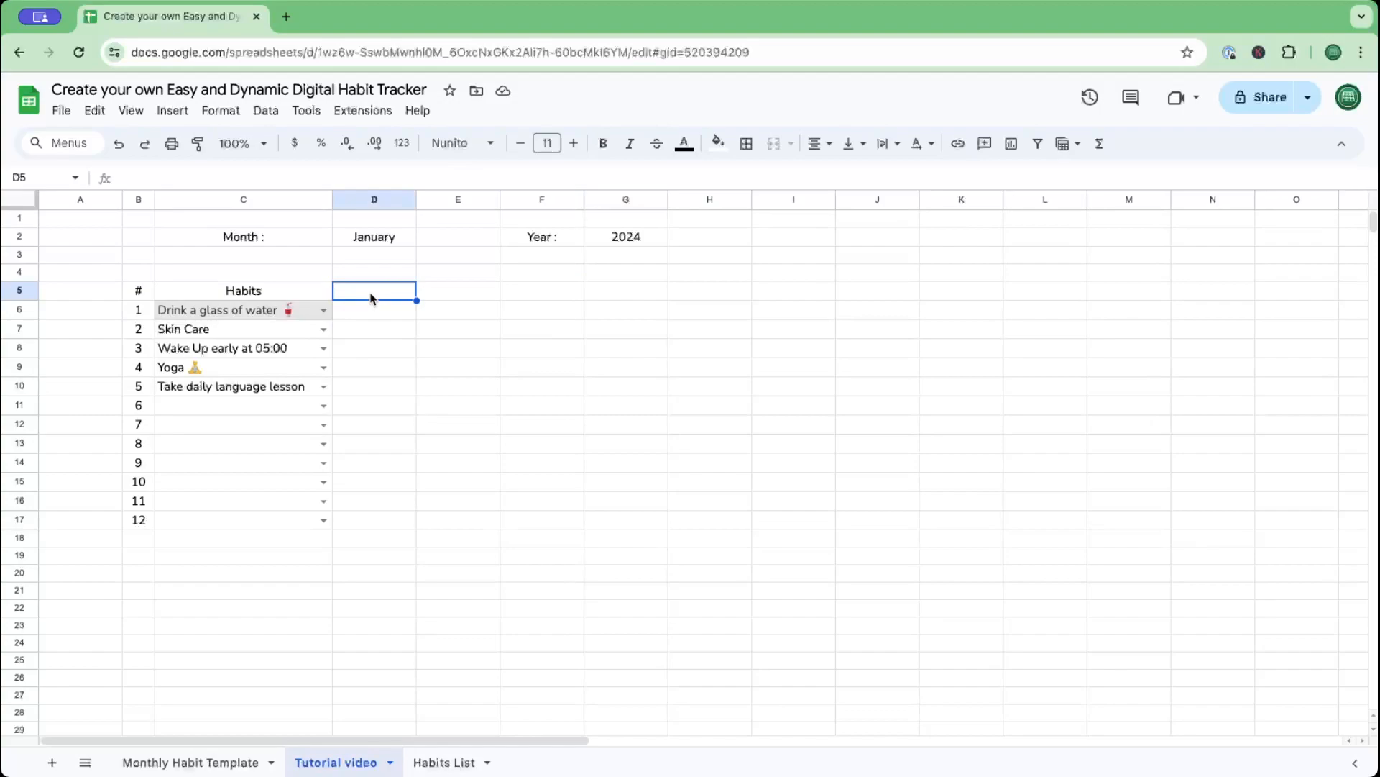
{"action": "type", "text": "="}
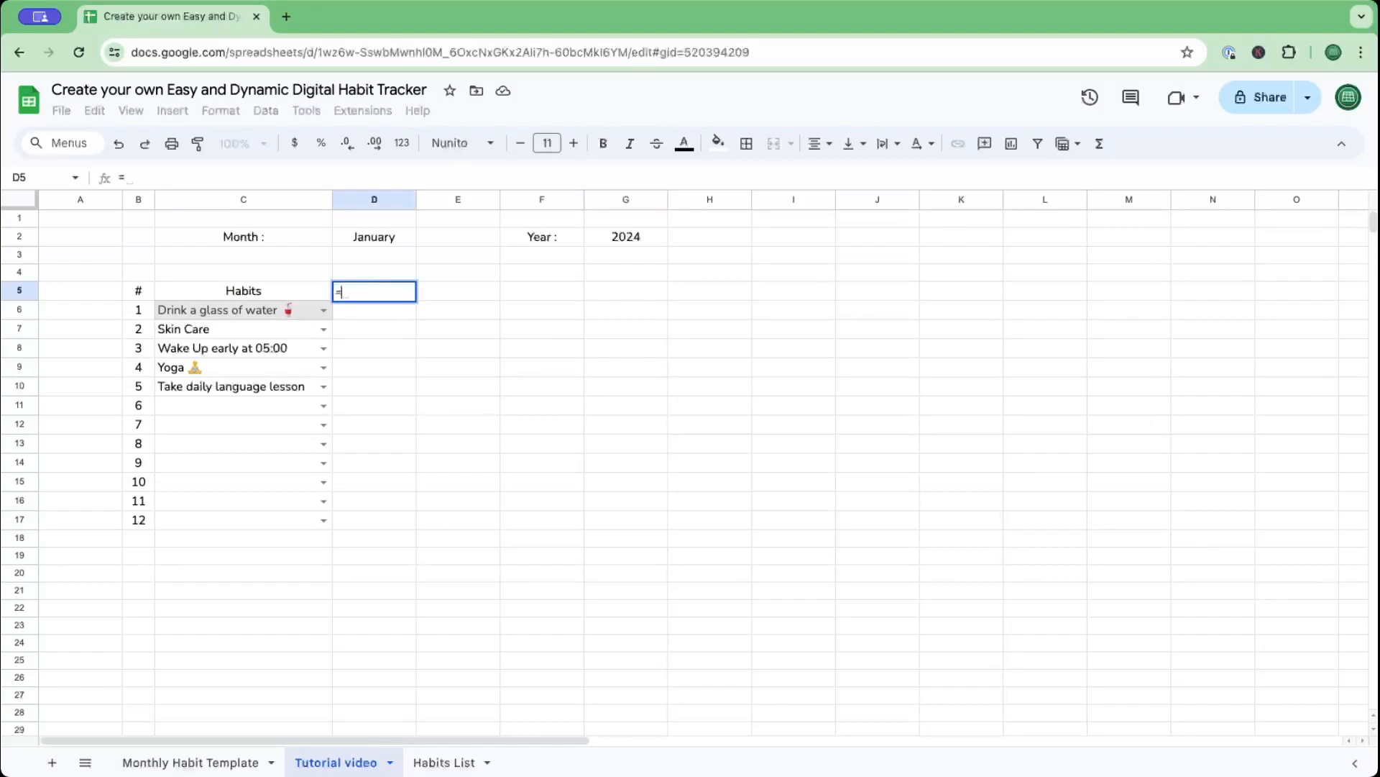
{"action": "left_click", "coordinate": [357, 239]}
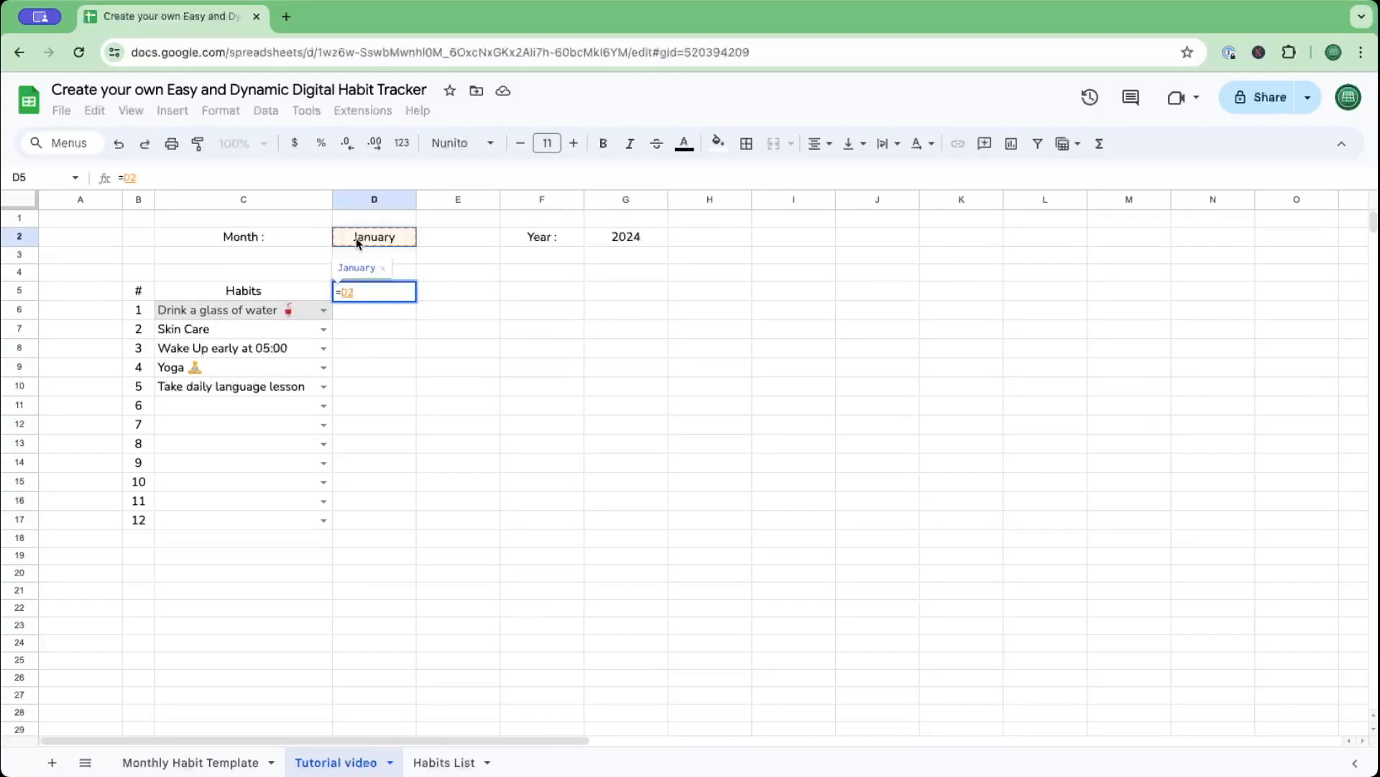
{"action": "key", "text": "Return"}
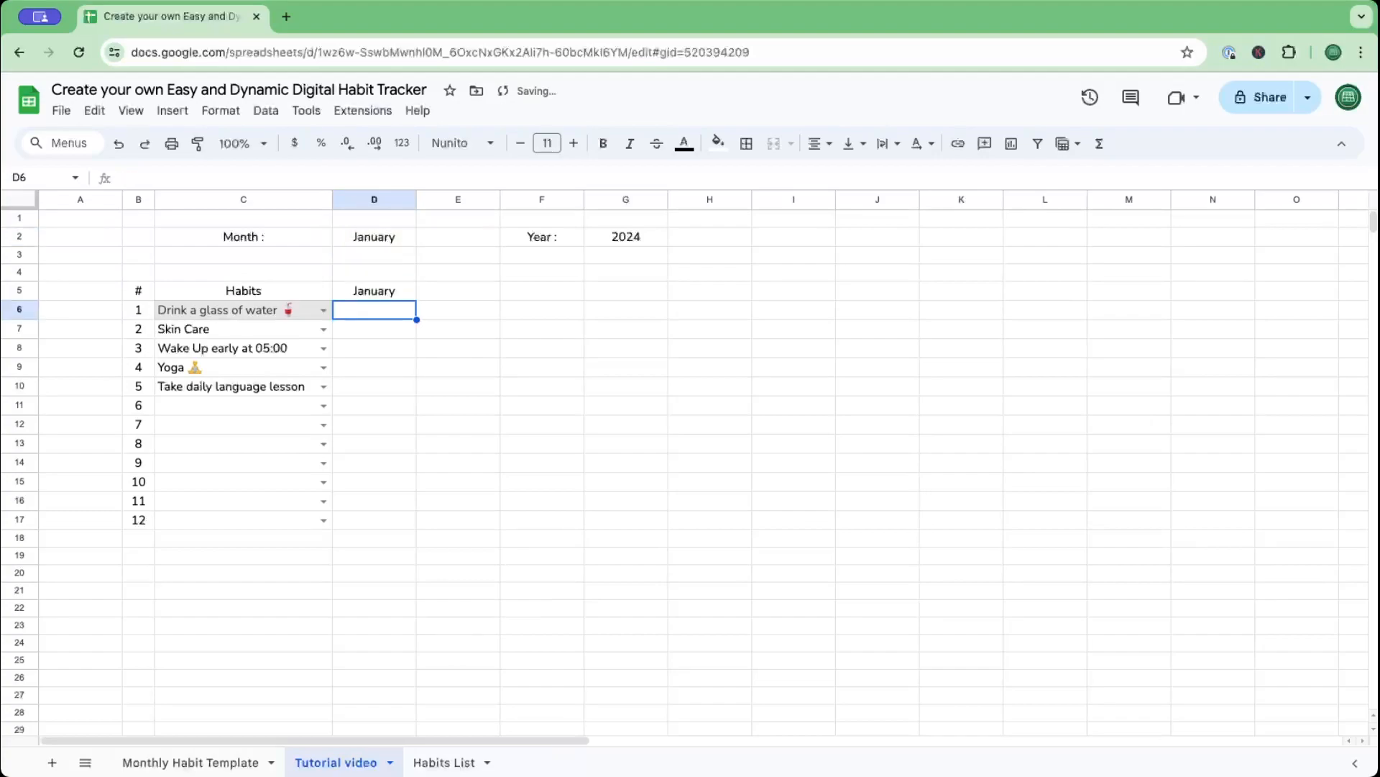
Replace D5's custom date format with Day (5) only and apply it.
{"action": "left_click", "coordinate": [376, 291]}
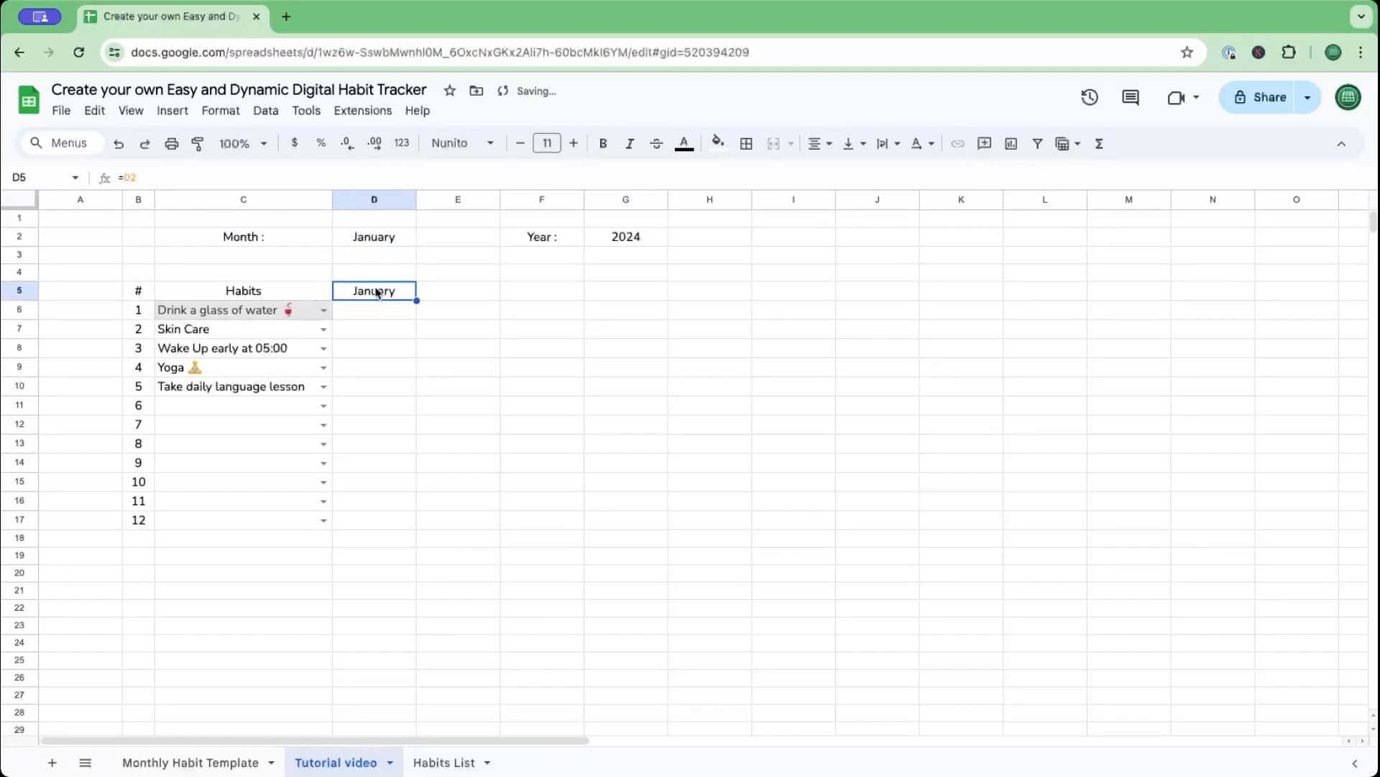
{"action": "left_click", "coordinate": [220, 114]}
{"action": "mouse_move", "coordinate": [237, 180]}
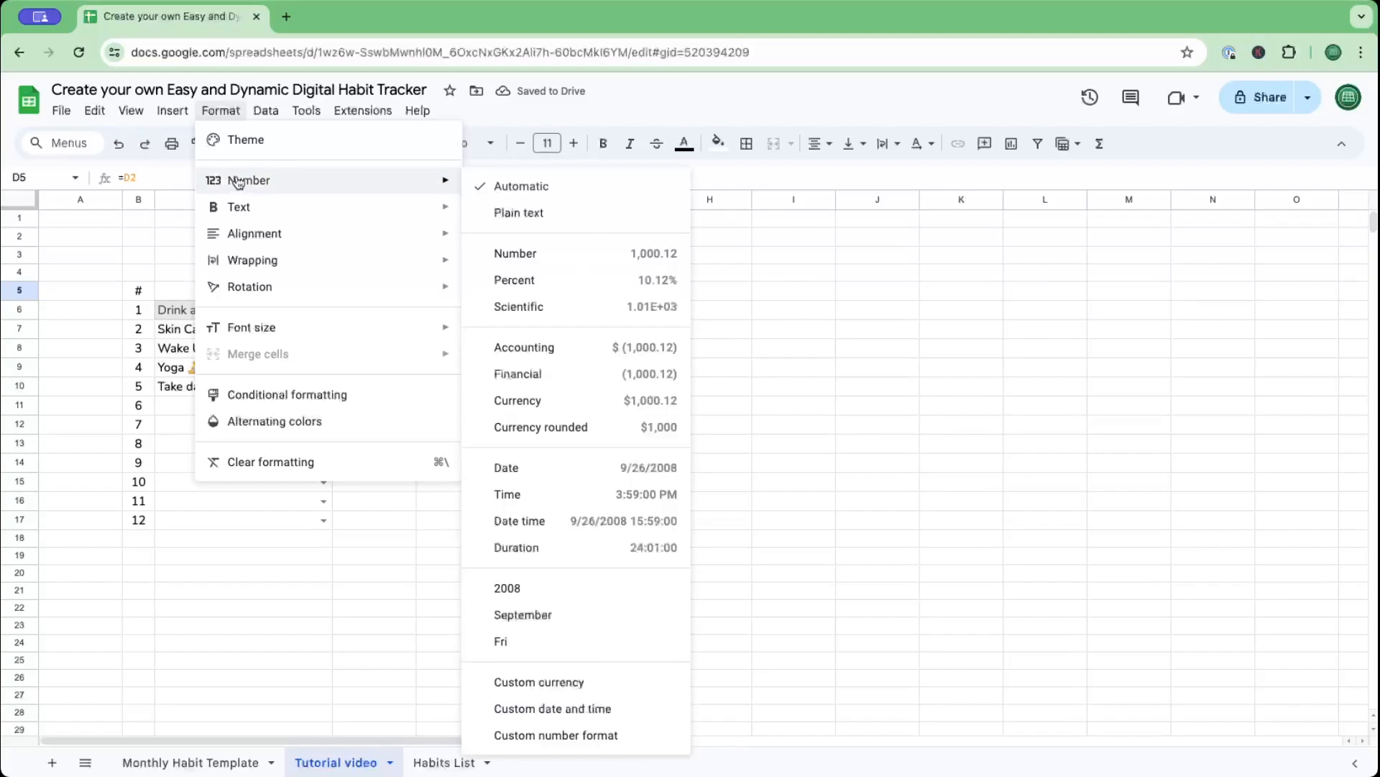
{"action": "left_click", "coordinate": [552, 708]}
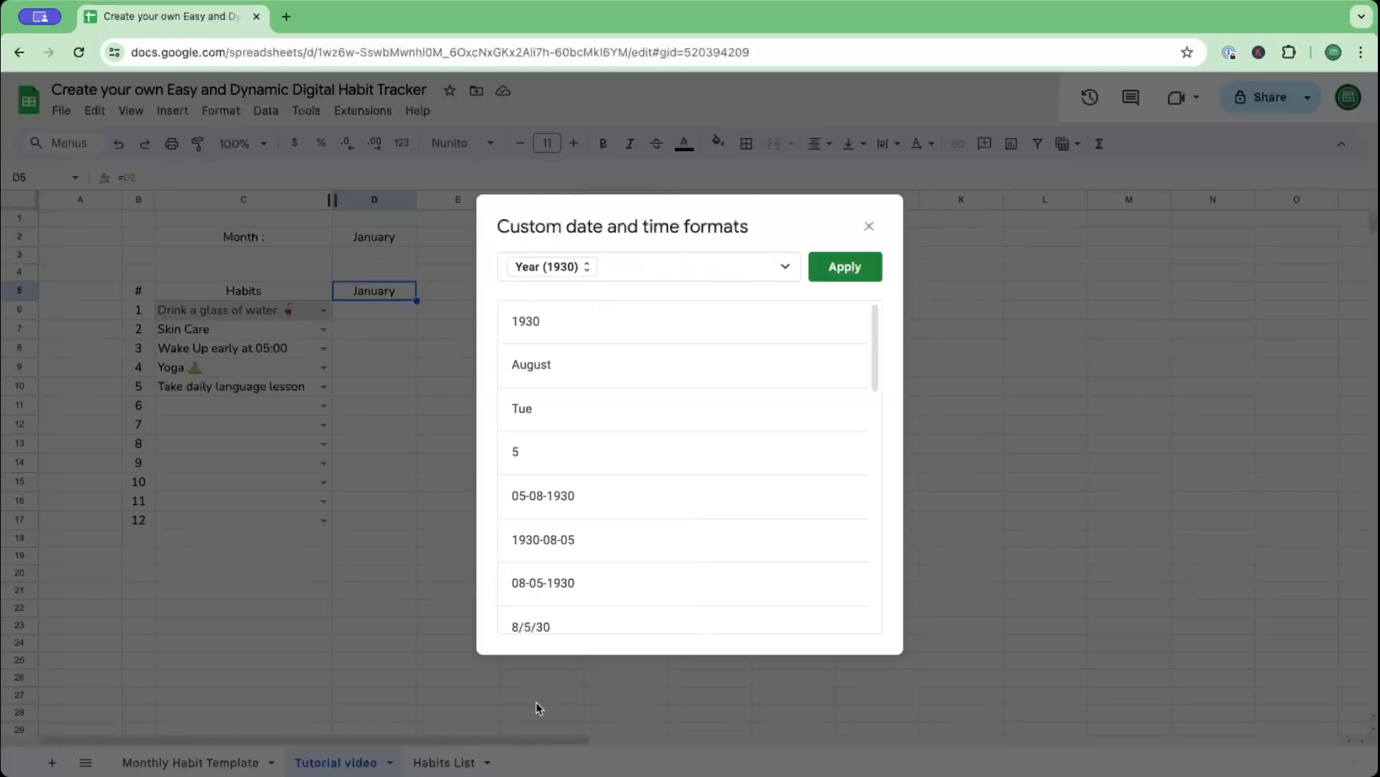
{"action": "key", "text": "BackSpace"}
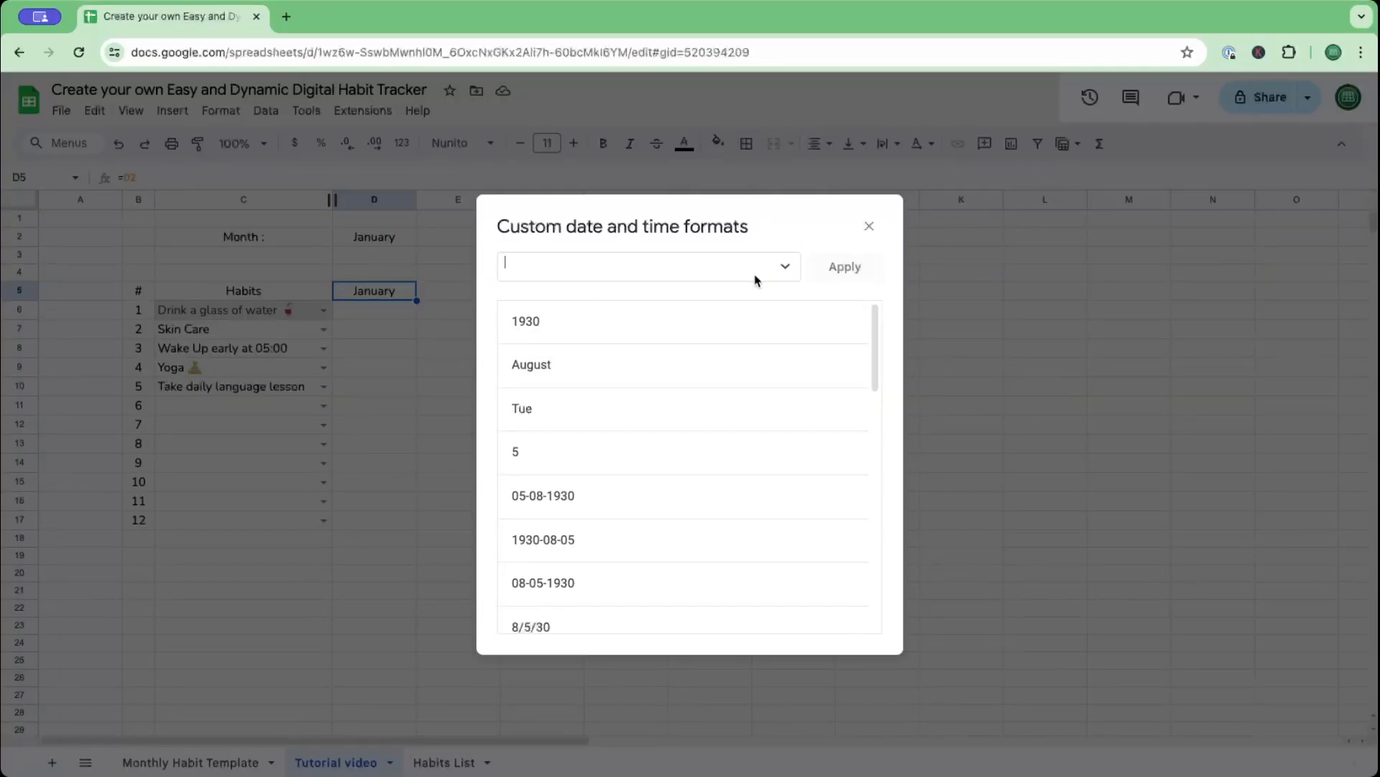
{"action": "left_click", "coordinate": [785, 267]}
{"action": "left_click", "coordinate": [822, 308]}
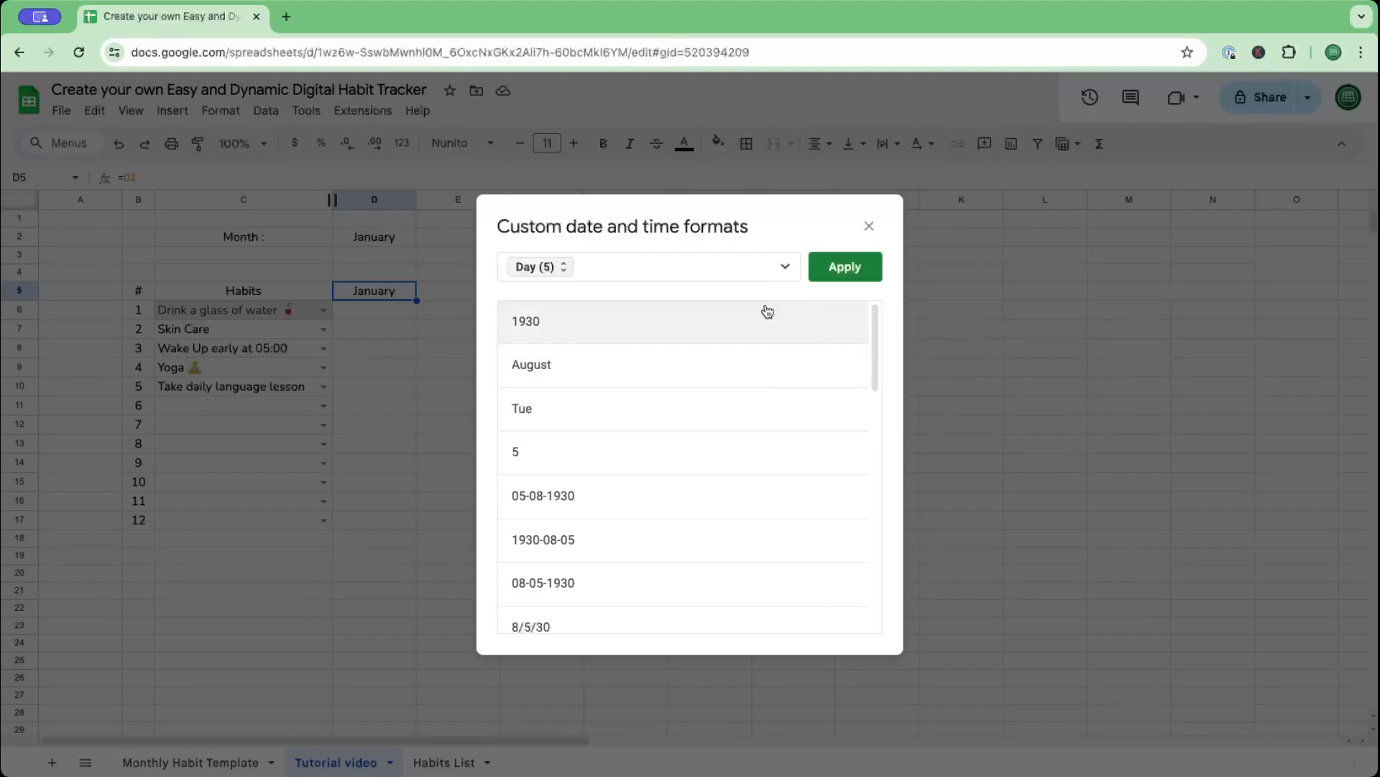
{"action": "left_click", "coordinate": [843, 269]}
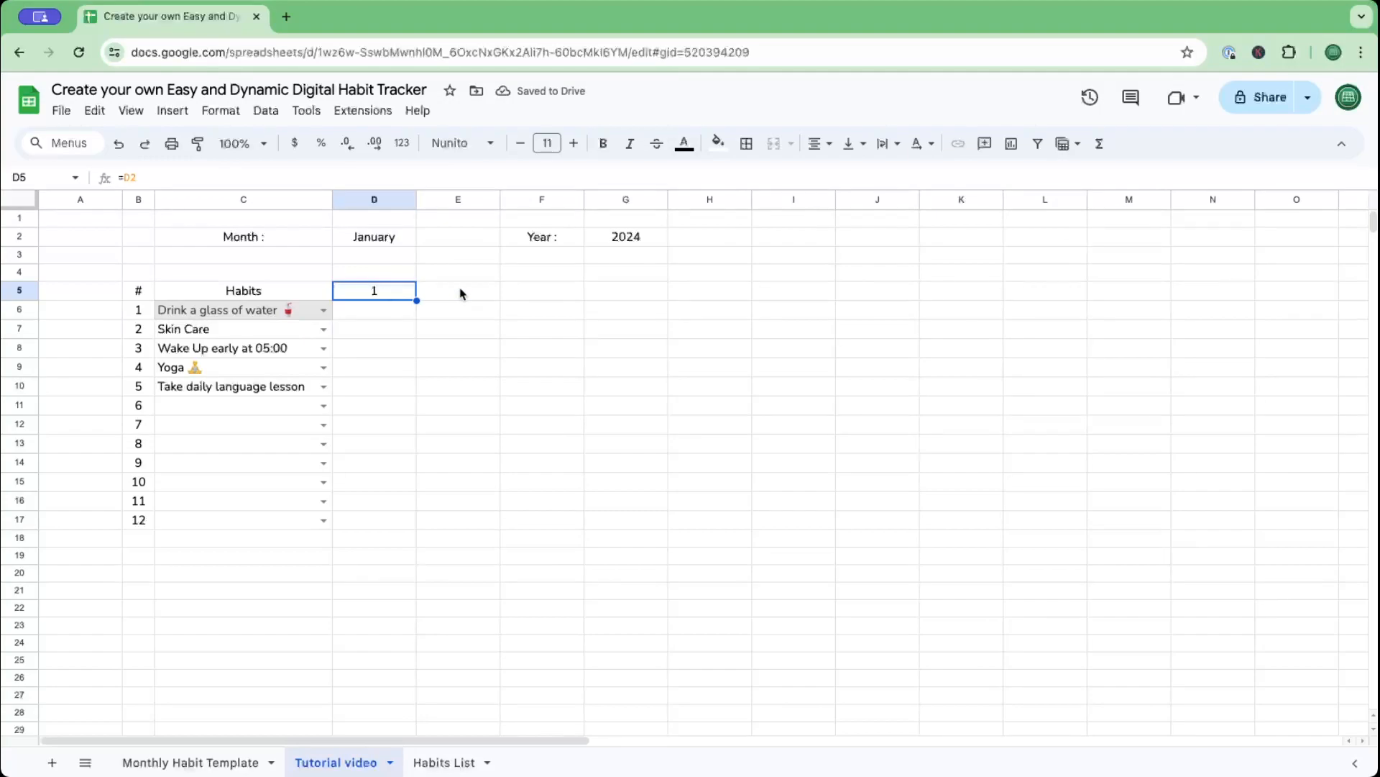
Enter the formula =D5+1 in E5 for the second day of the month.
{"action": "left_click", "coordinate": [462, 294]}
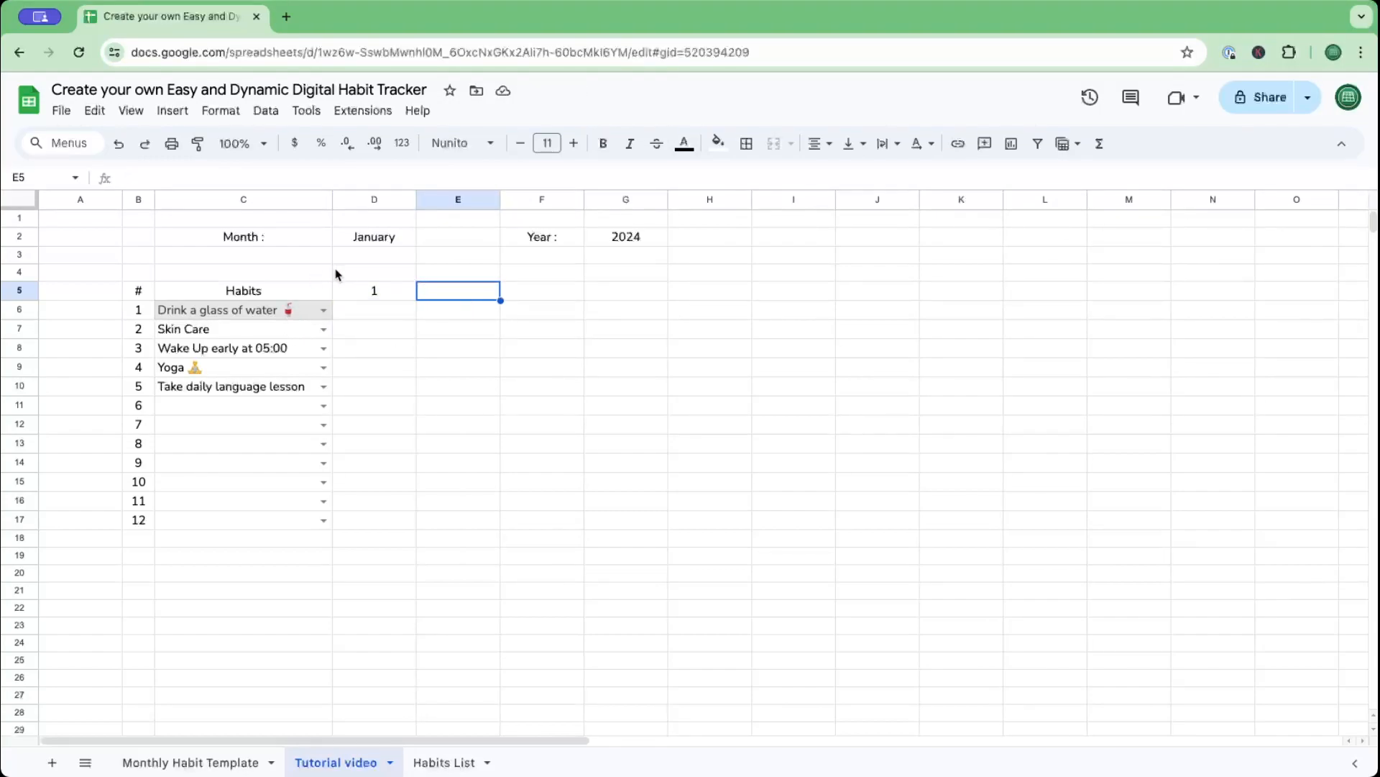
{"action": "type", "text": "="}
{"action": "left_click", "coordinate": [365, 293]}
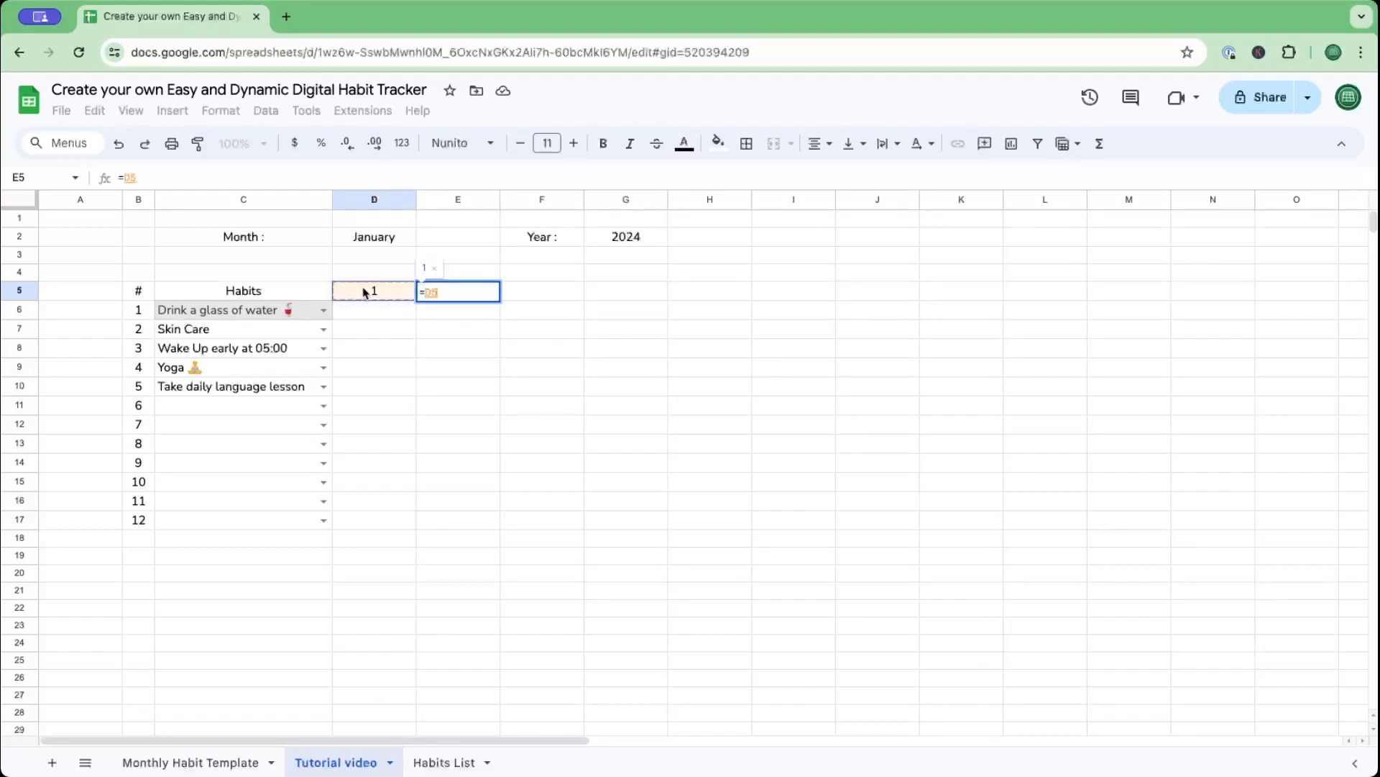
{"action": "type", "text": "+1"}
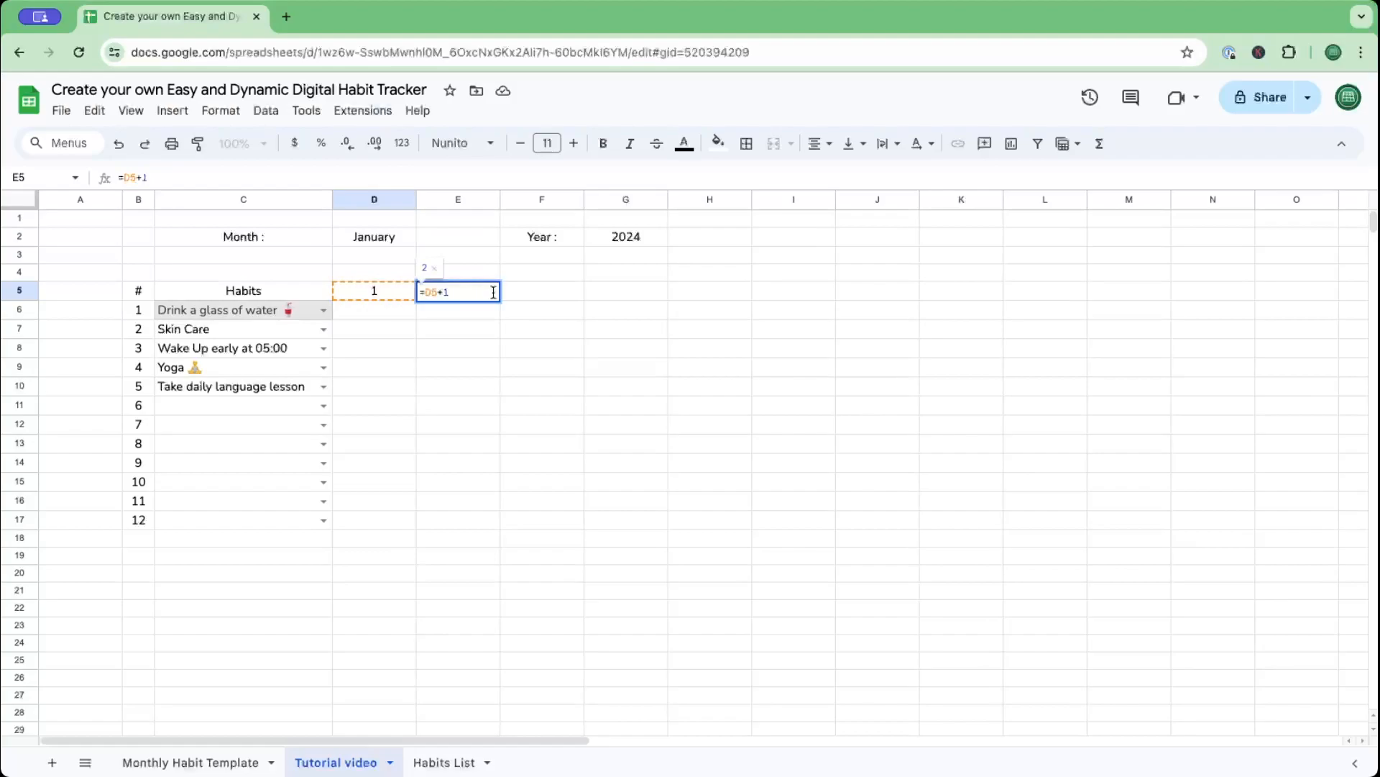
{"action": "key", "text": "Tab"}
{"action": "left_click", "coordinate": [472, 300]}
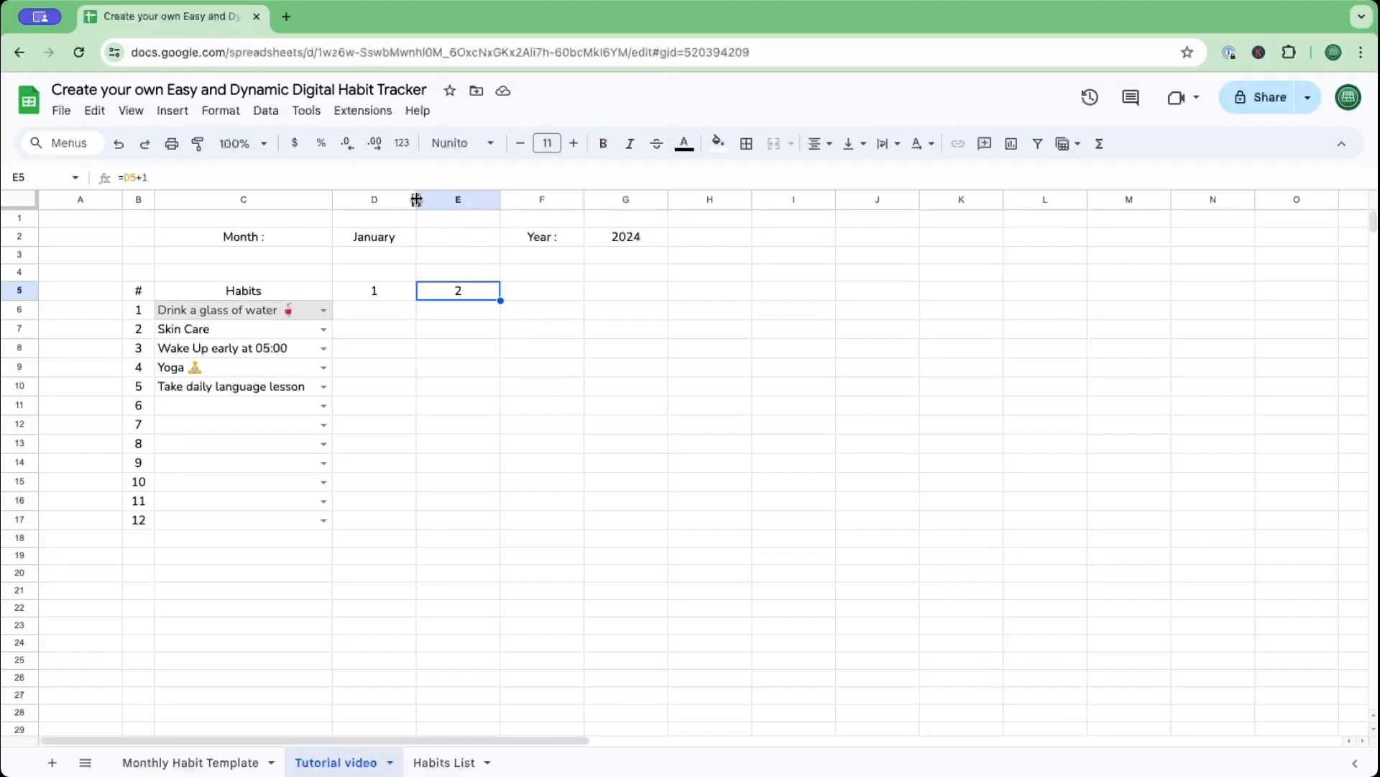
{"action": "left_click", "coordinate": [524, 305]}
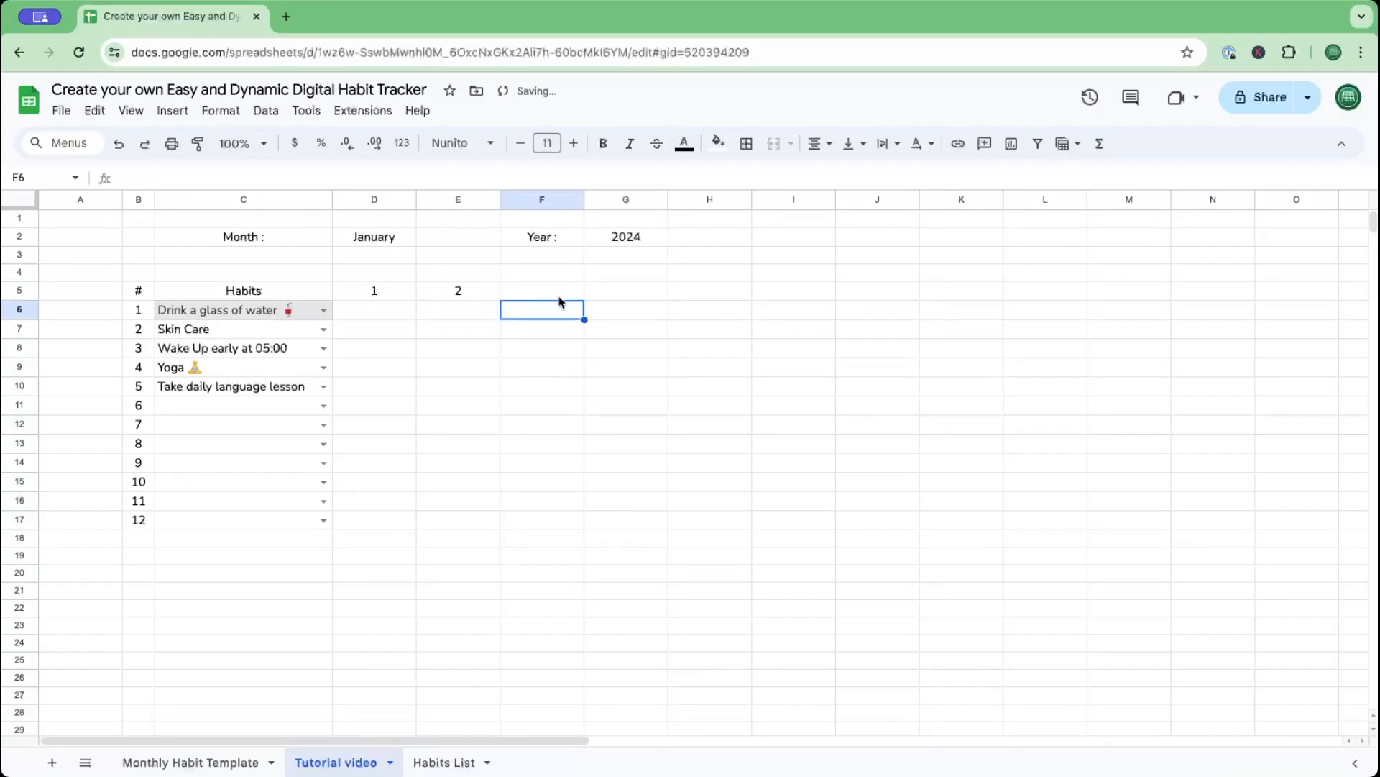
Fill the E5 day formula across row 5 through AH5 to cover day 31.
{"action": "left_click", "coordinate": [479, 294]}
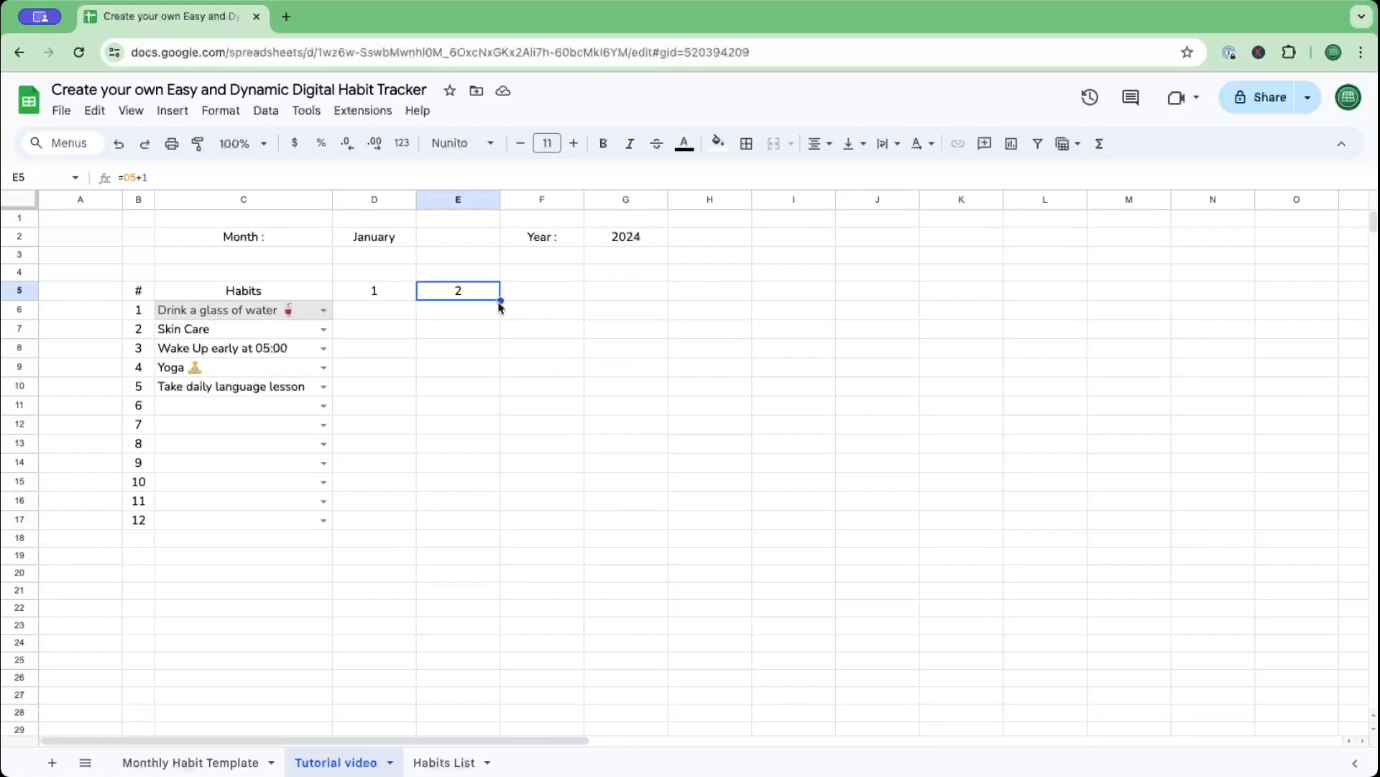
{"action": "left_click_drag", "start_coordinate": [501, 300], "coordinate": [1337, 296]}
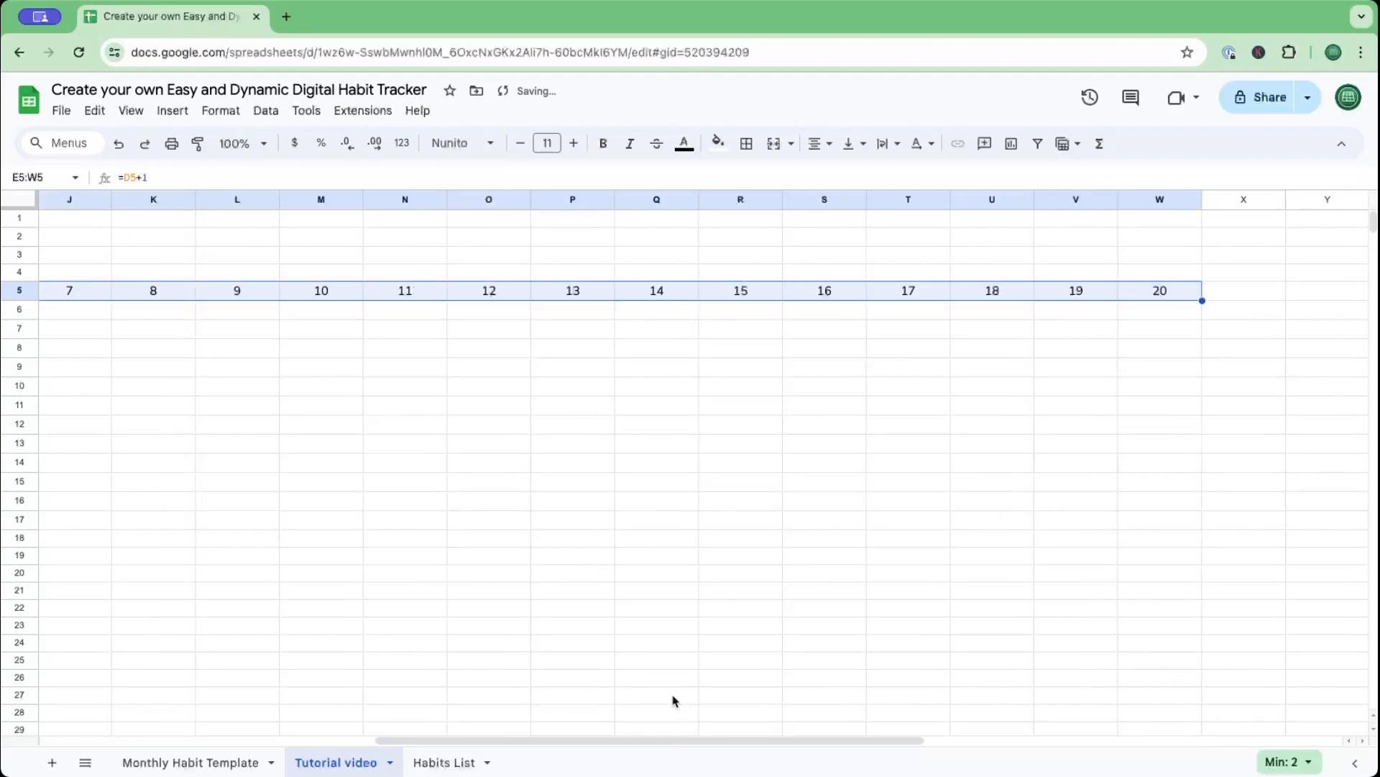
{"action": "scroll", "coordinate": [906, 728], "scroll_direction": "right", "scroll_amount": 10}
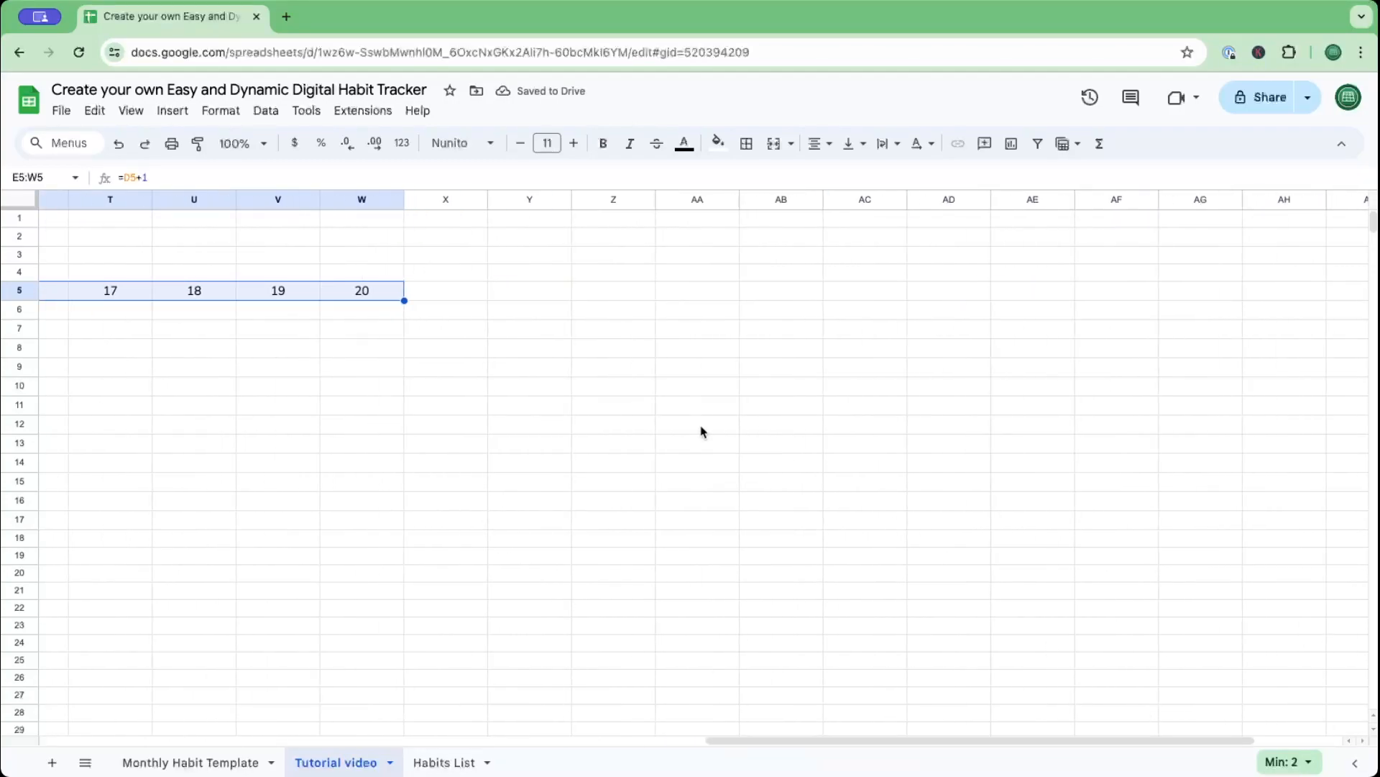
{"action": "left_click_drag", "start_coordinate": [404, 300], "coordinate": [1284, 304]}
{"action": "left_click", "coordinate": [1287, 315]}
Resize columns D through AH to a width of 30 pixels.
{"action": "left_click", "coordinate": [1280, 200]}
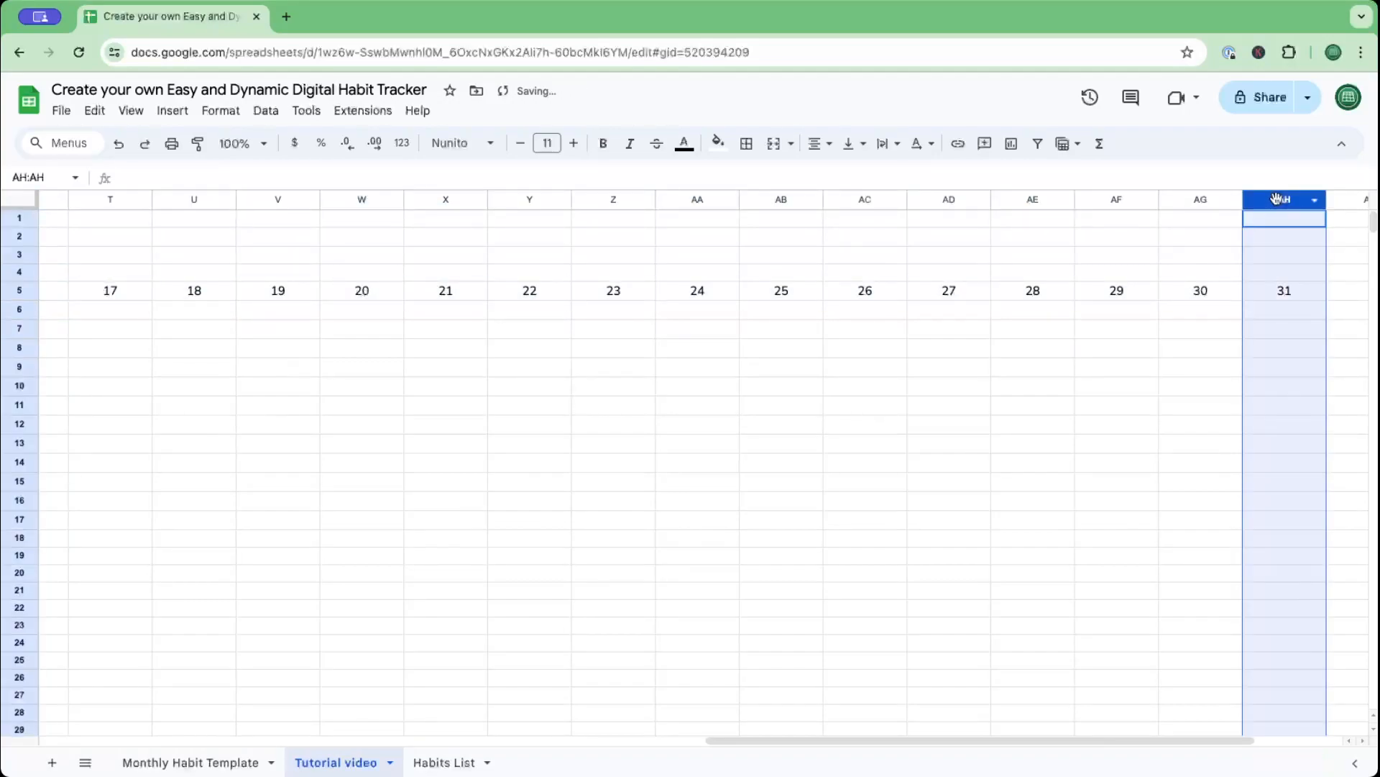
{"action": "left_click_drag", "start_coordinate": [1131, 747], "coordinate": [512, 739]}
{"action": "left_click", "coordinate": [233, 204], "text": "shift"}
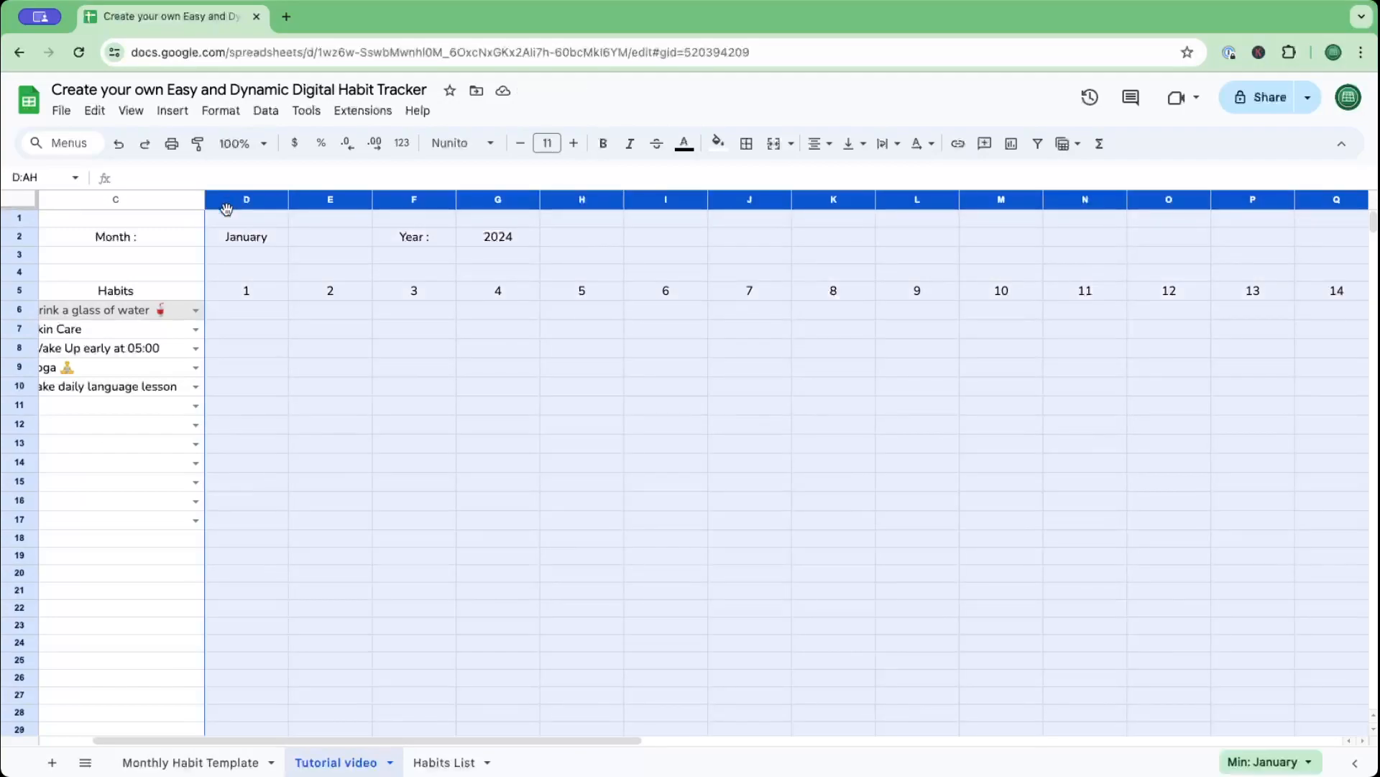
{"action": "right_click", "coordinate": [236, 207]}
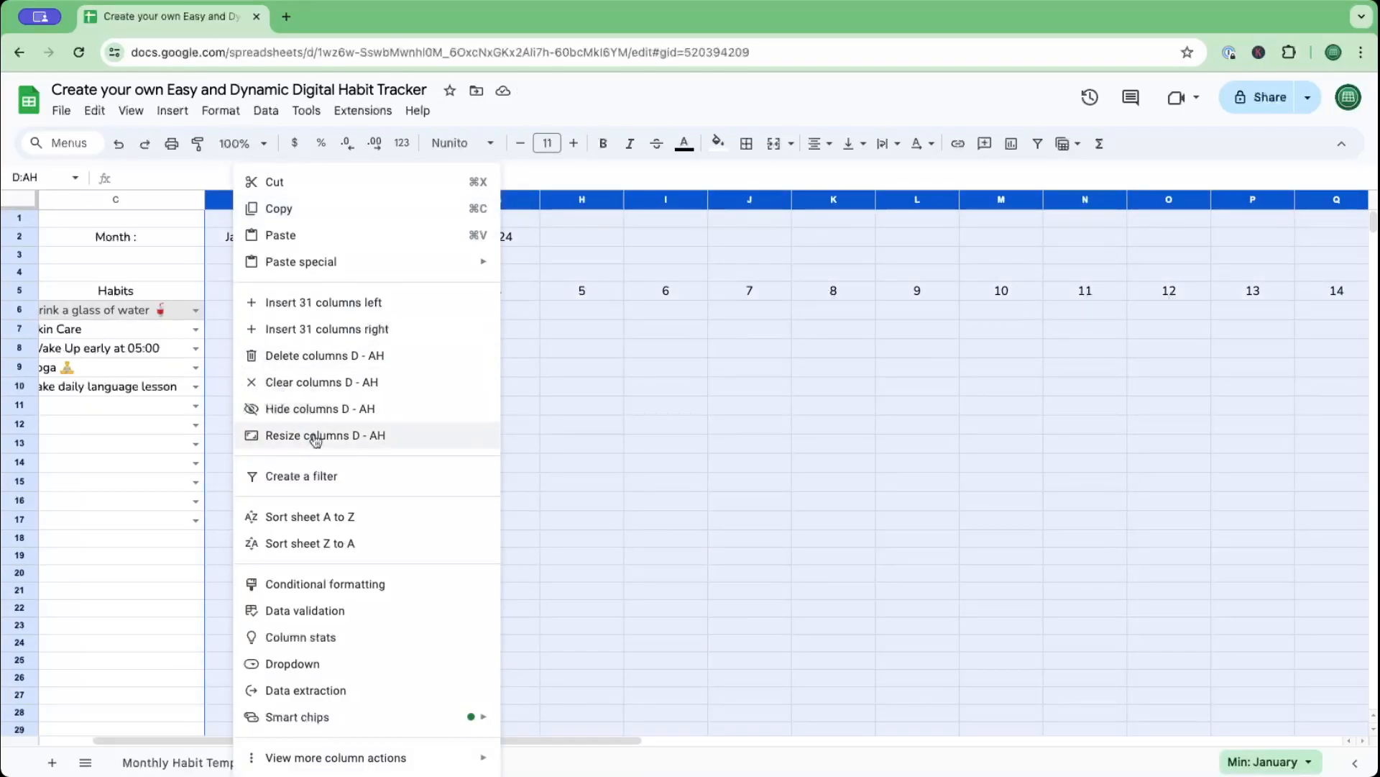
{"action": "left_click", "coordinate": [314, 435]}
{"action": "type", "text": "30"}
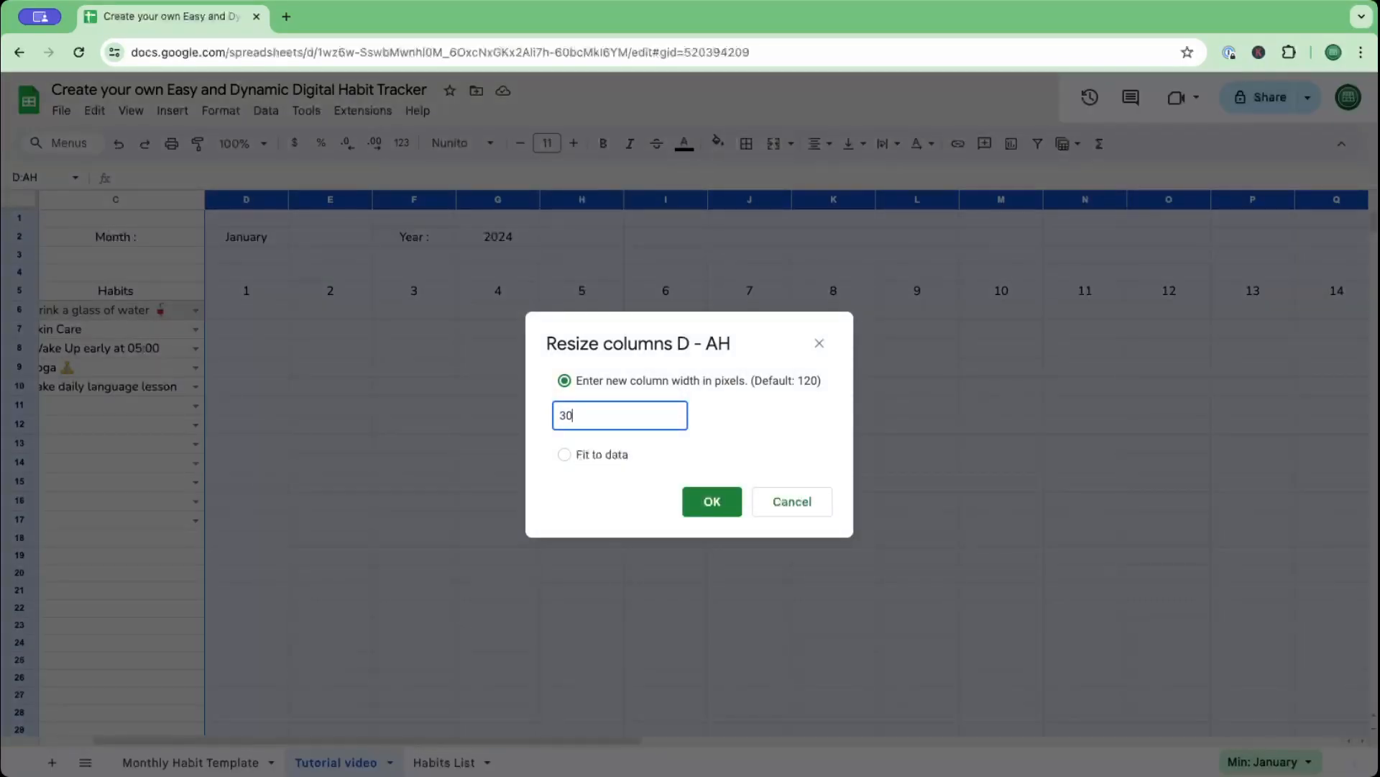
{"action": "key", "text": "Return"}
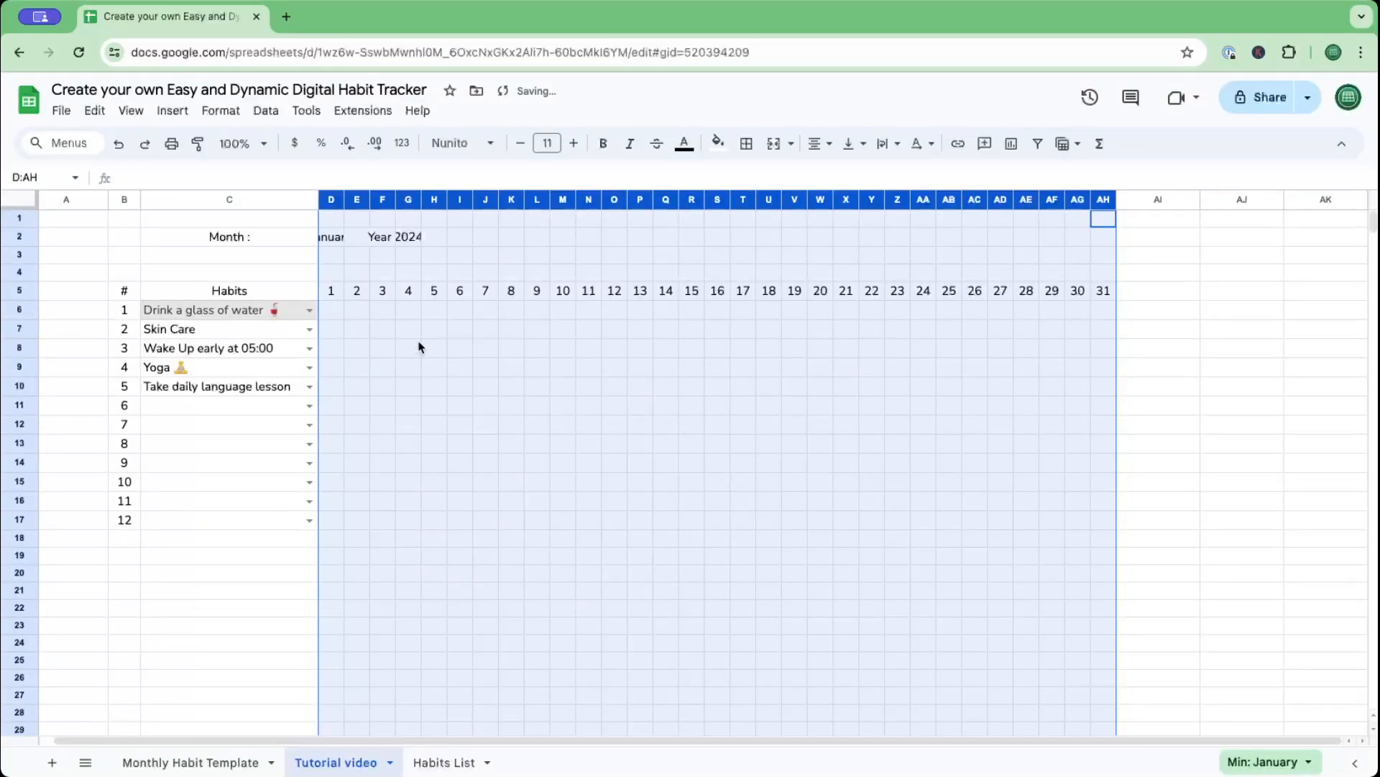
Move the Year label to I2 and the year formula cell to K2.
{"action": "left_click", "coordinate": [334, 243]}
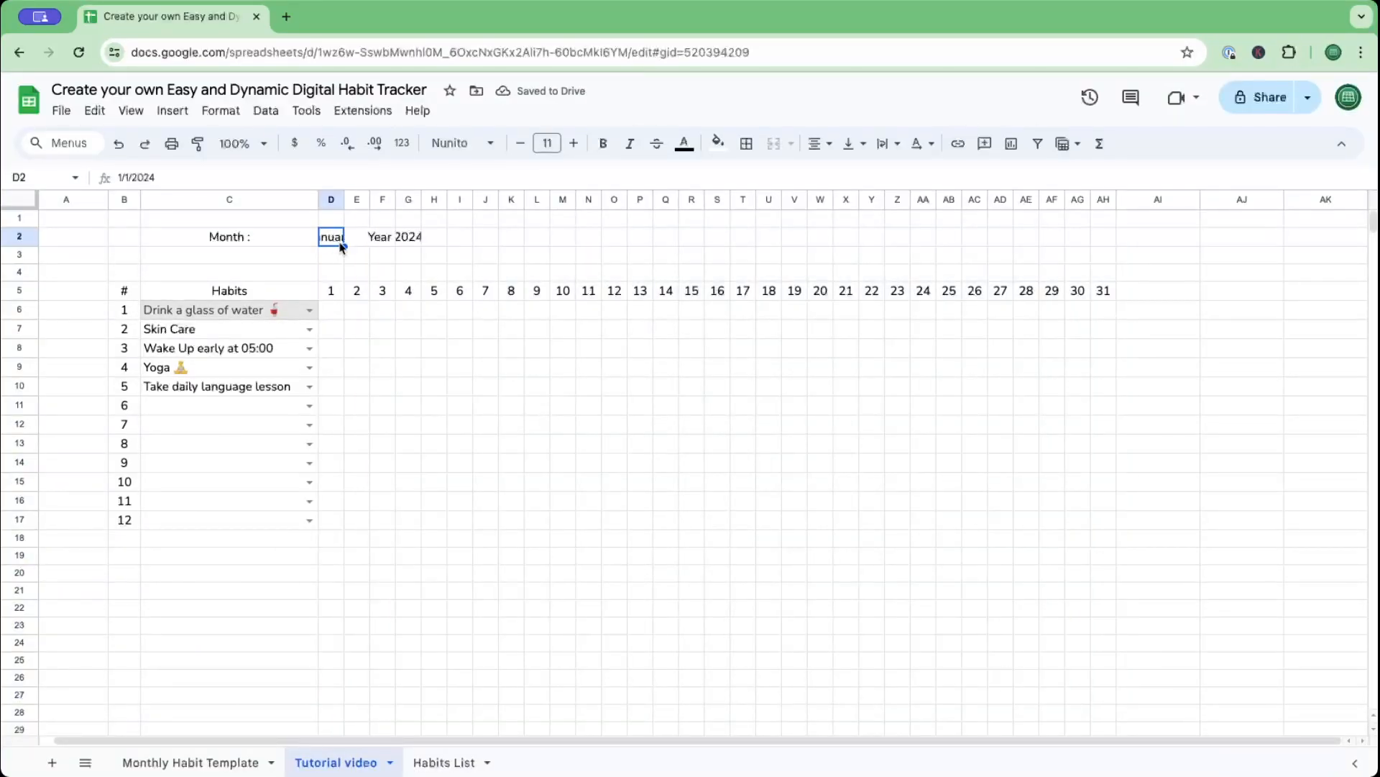
{"action": "left_click", "coordinate": [376, 240]}
{"action": "left_click_drag", "start_coordinate": [383, 245], "coordinate": [496, 245]}
{"action": "left_click", "coordinate": [417, 240]}
Merge cells D2:F2 so the month name has enough room.
{"action": "left_click", "coordinate": [327, 241]}
{"action": "left_click_drag", "start_coordinate": [341, 245], "coordinate": [391, 244]}
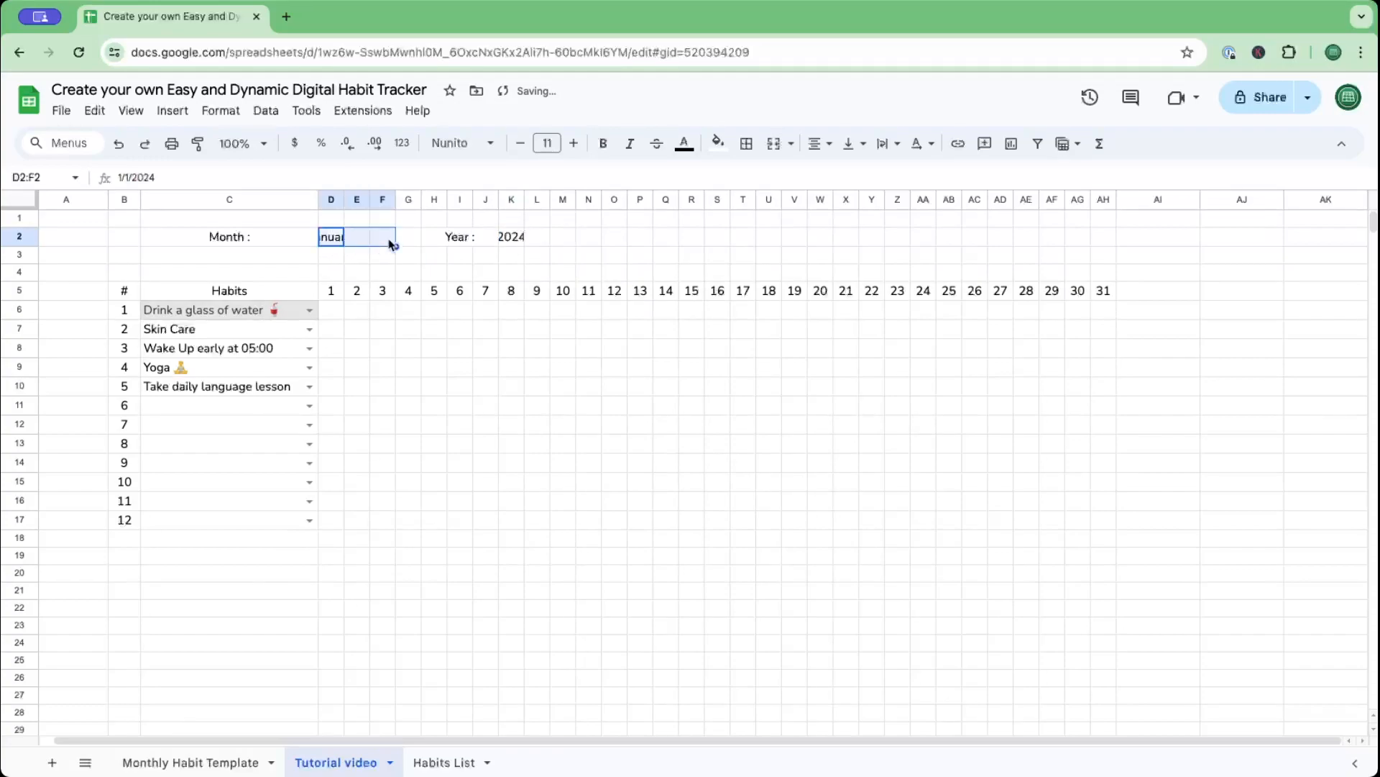
{"action": "left_click", "coordinate": [773, 143]}
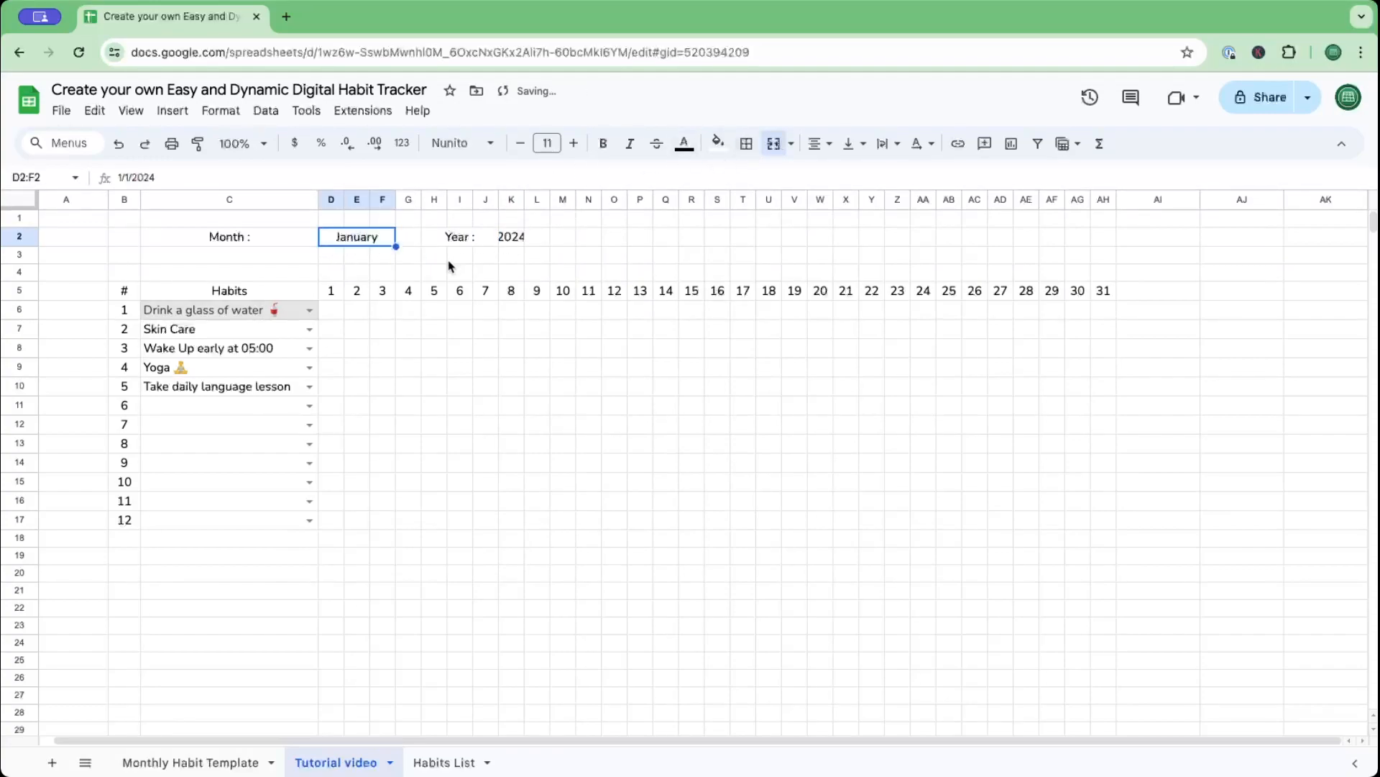
Merge K2 and L2 for the year value beside the Year label.
{"action": "left_click", "coordinate": [467, 241]}
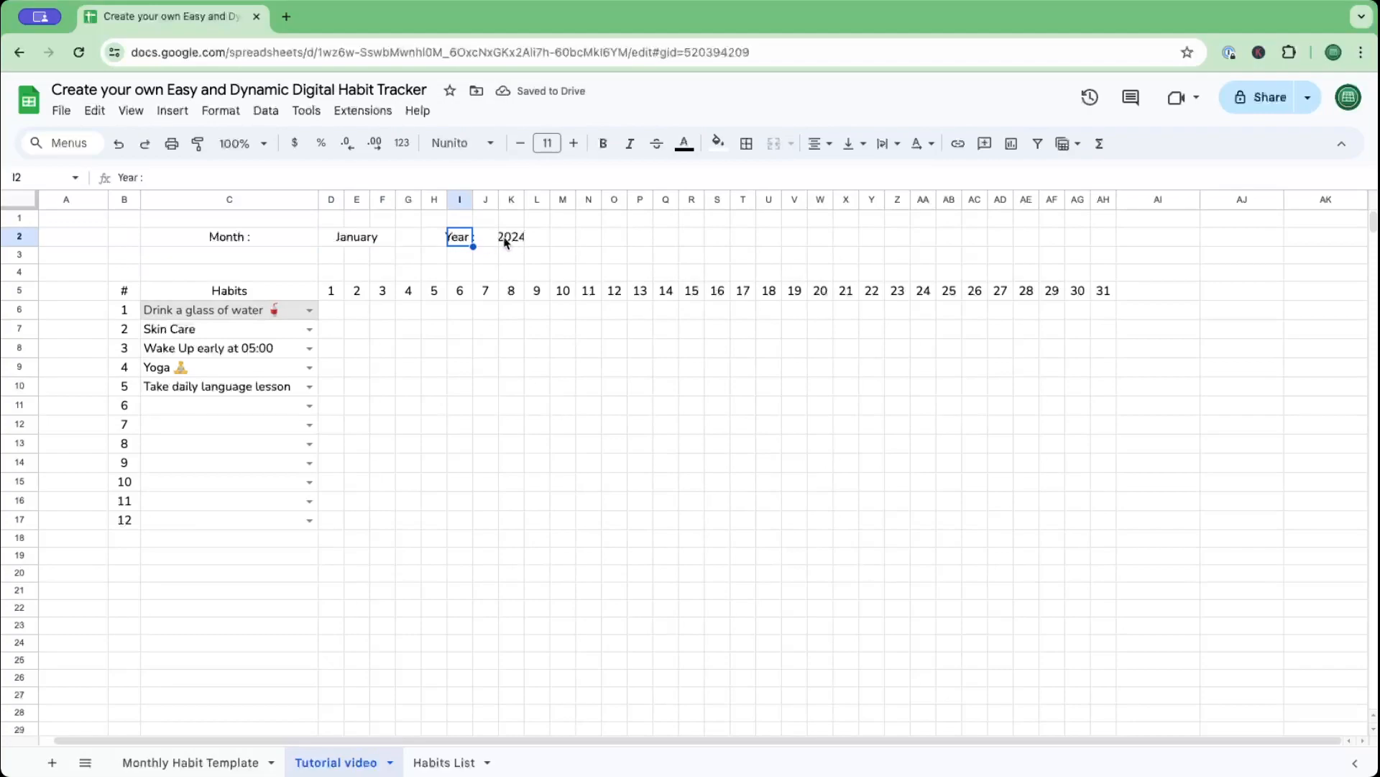
{"action": "left_click", "coordinate": [489, 242]}
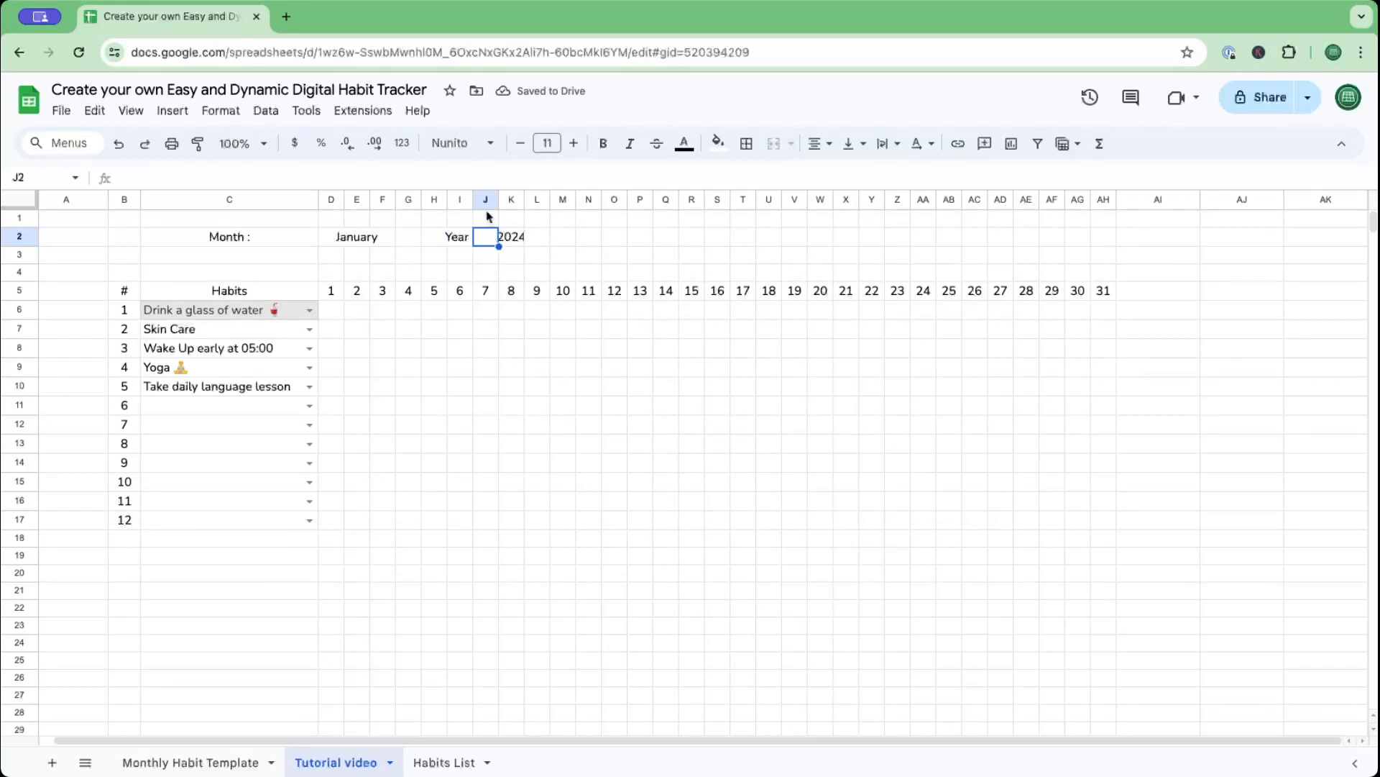
{"action": "left_click", "coordinate": [512, 238]}
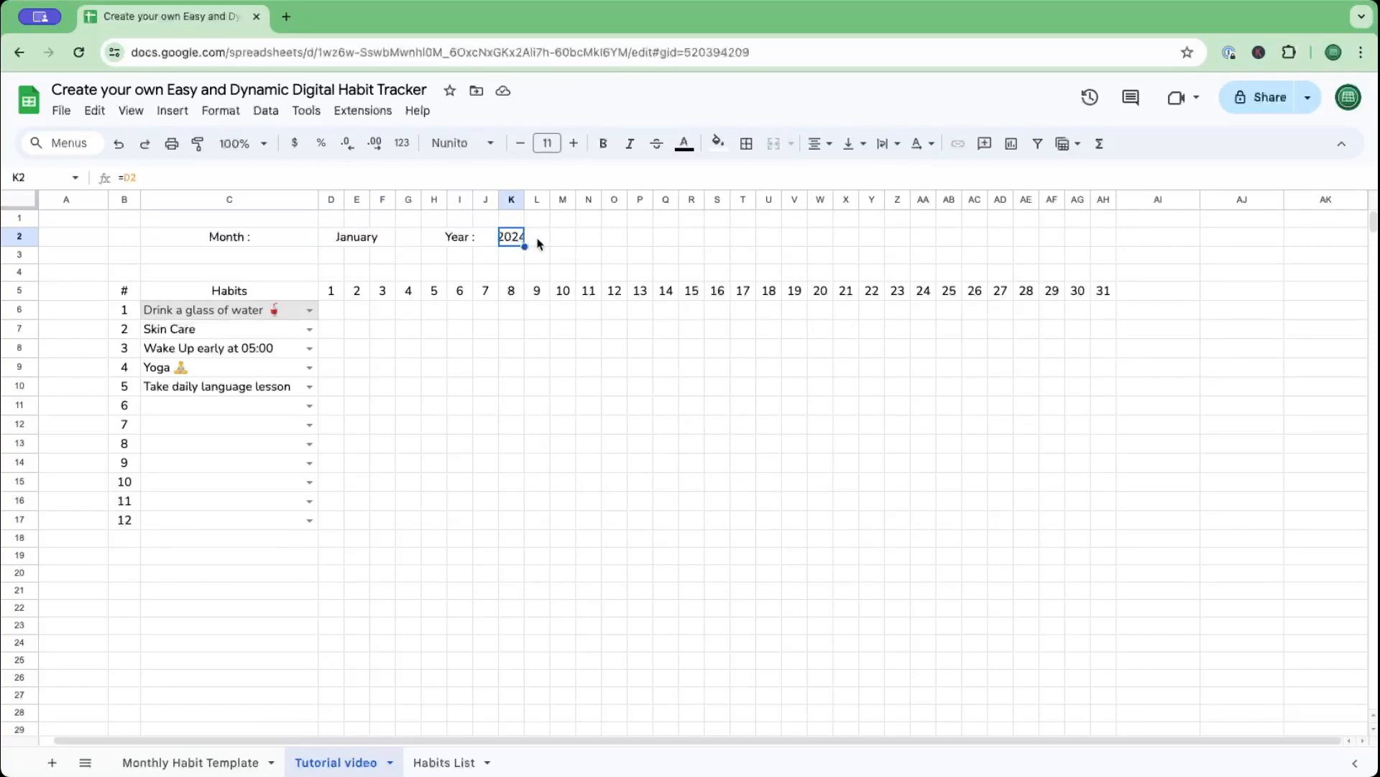
{"action": "left_click", "coordinate": [539, 243], "text": "shift"}
{"action": "left_click", "coordinate": [774, 143]}
{"action": "left_click", "coordinate": [694, 237]}
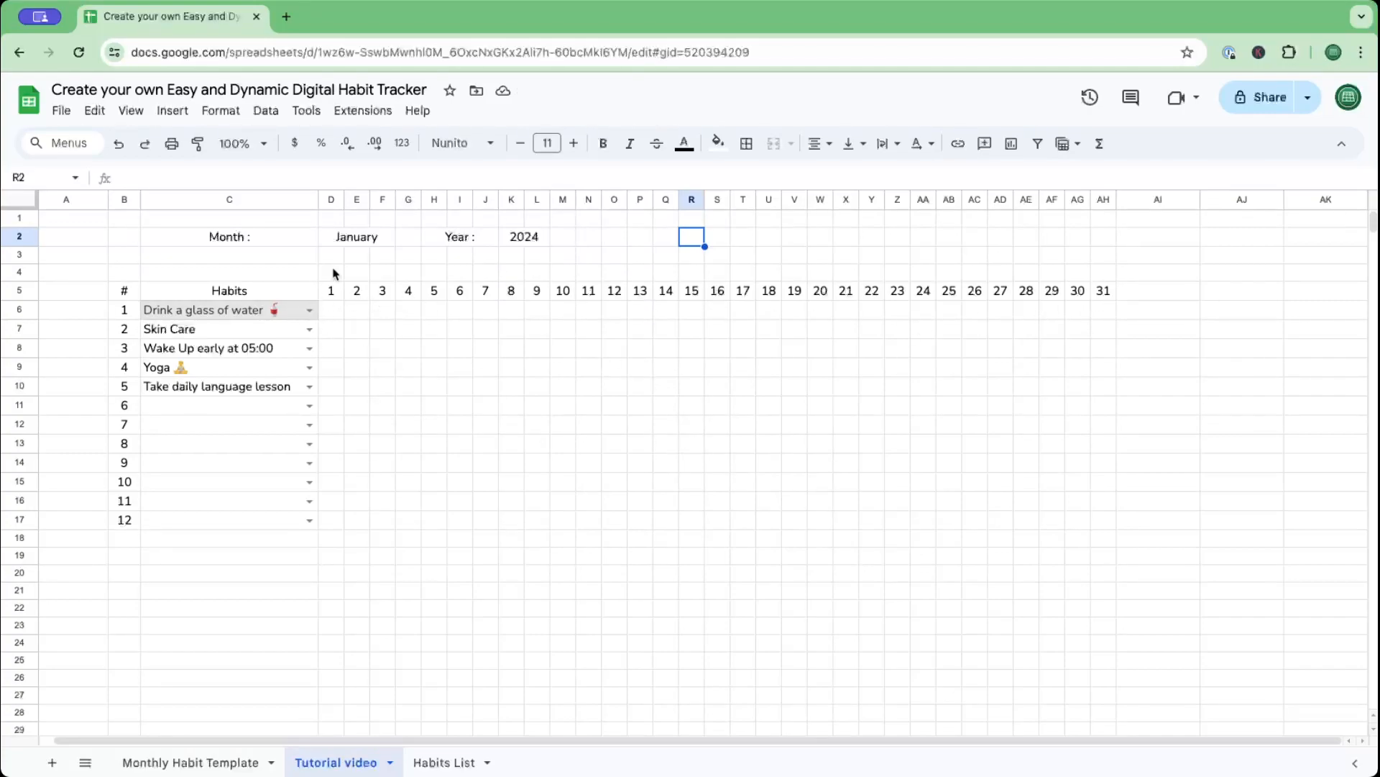
Try January 20, 2024 as the month cell's date and check the formulas in header cells D5, O5 and P5.
{"action": "double_click", "coordinate": [337, 236]}
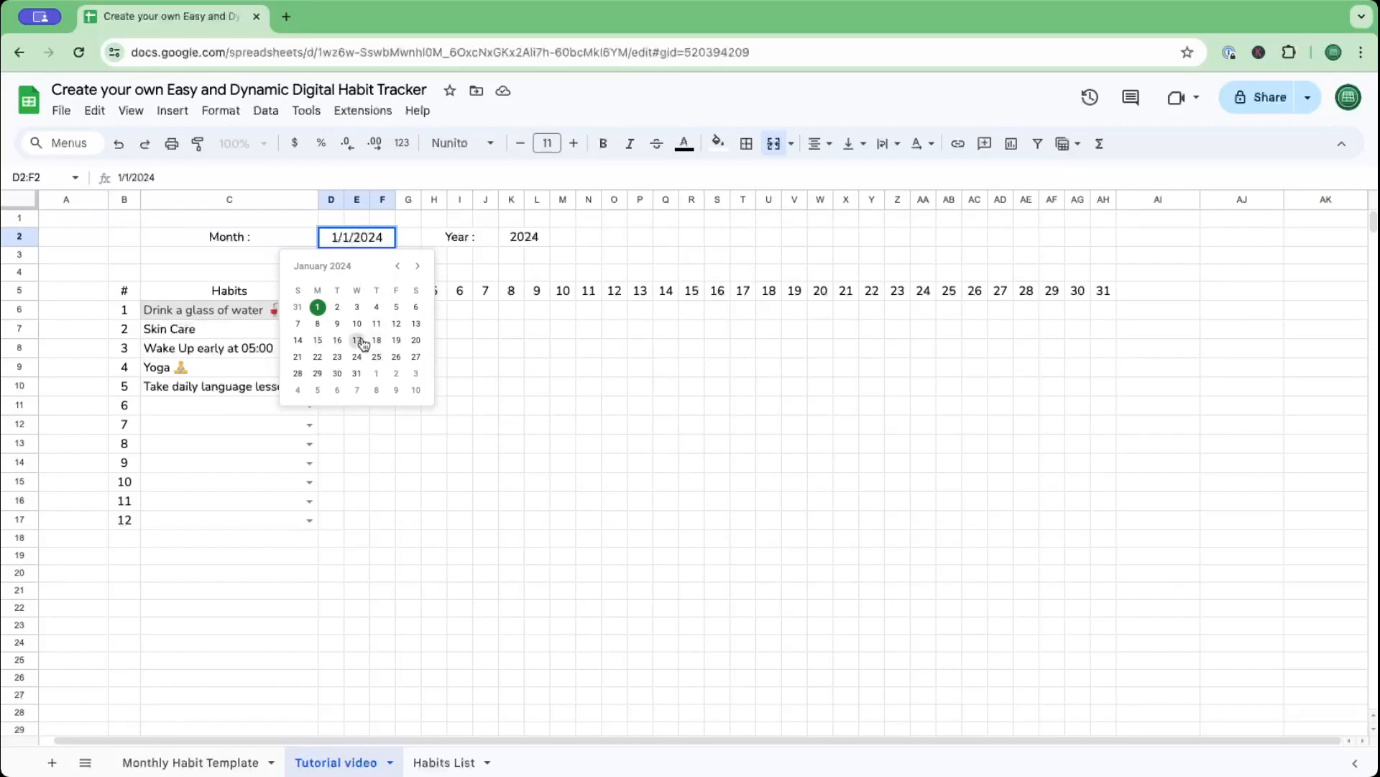
{"action": "left_click", "coordinate": [415, 340]}
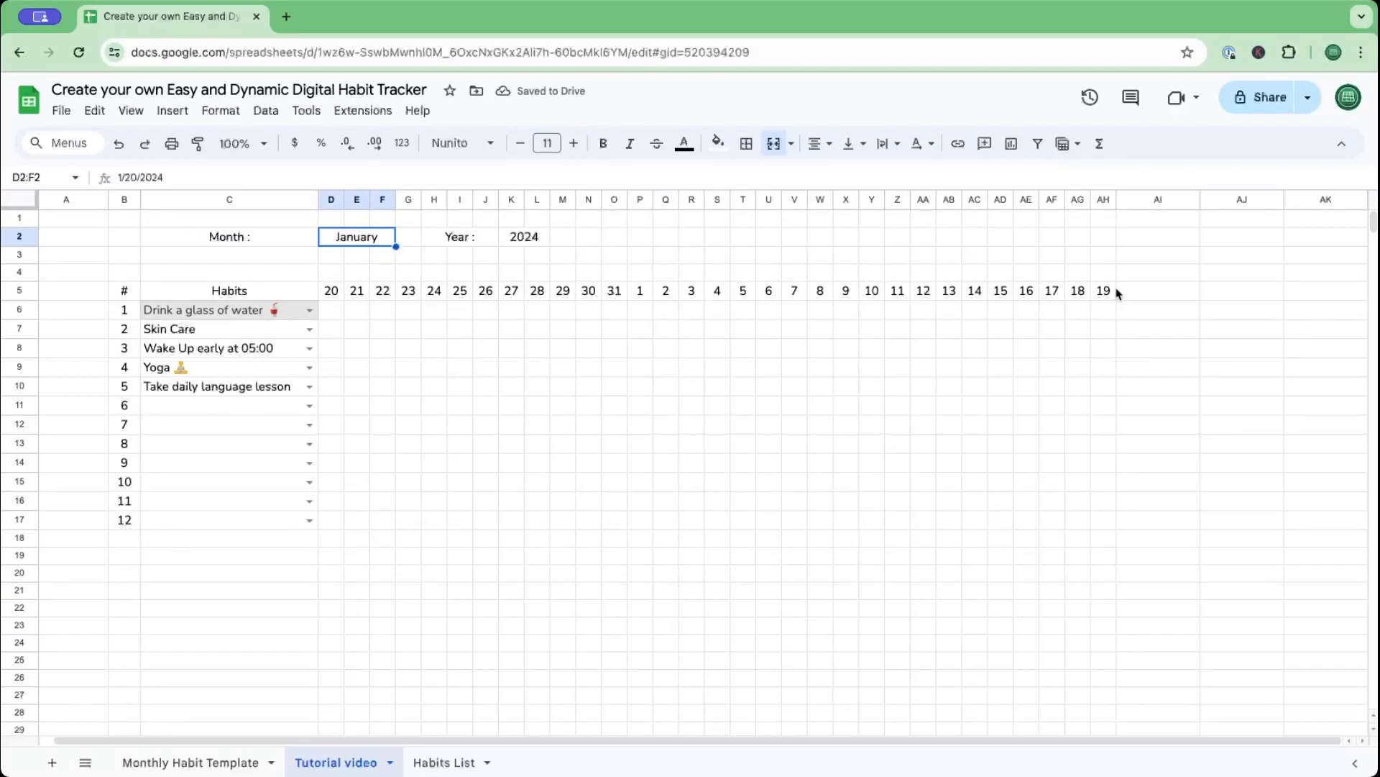
{"action": "left_click", "coordinate": [337, 297]}
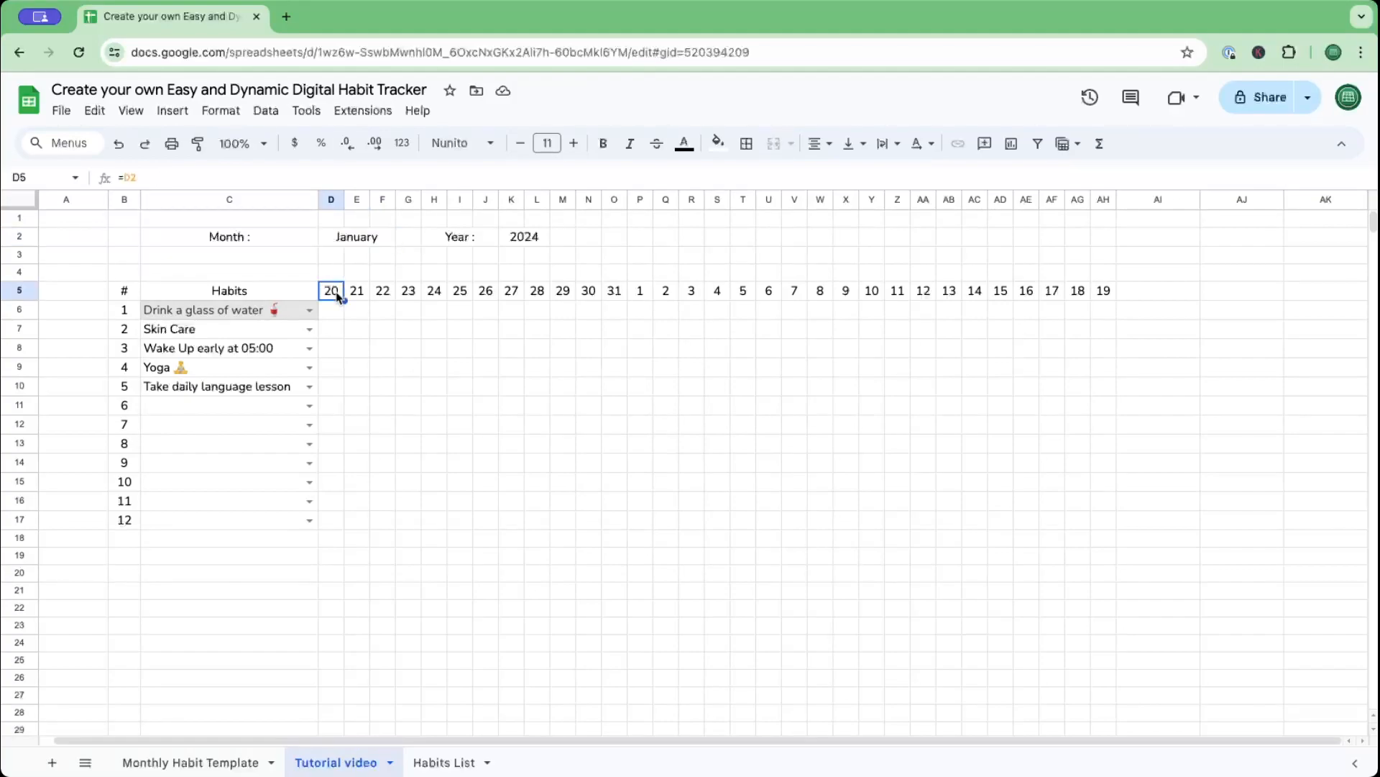
{"action": "left_click", "coordinate": [617, 293]}
{"action": "double_click", "coordinate": [619, 293]}
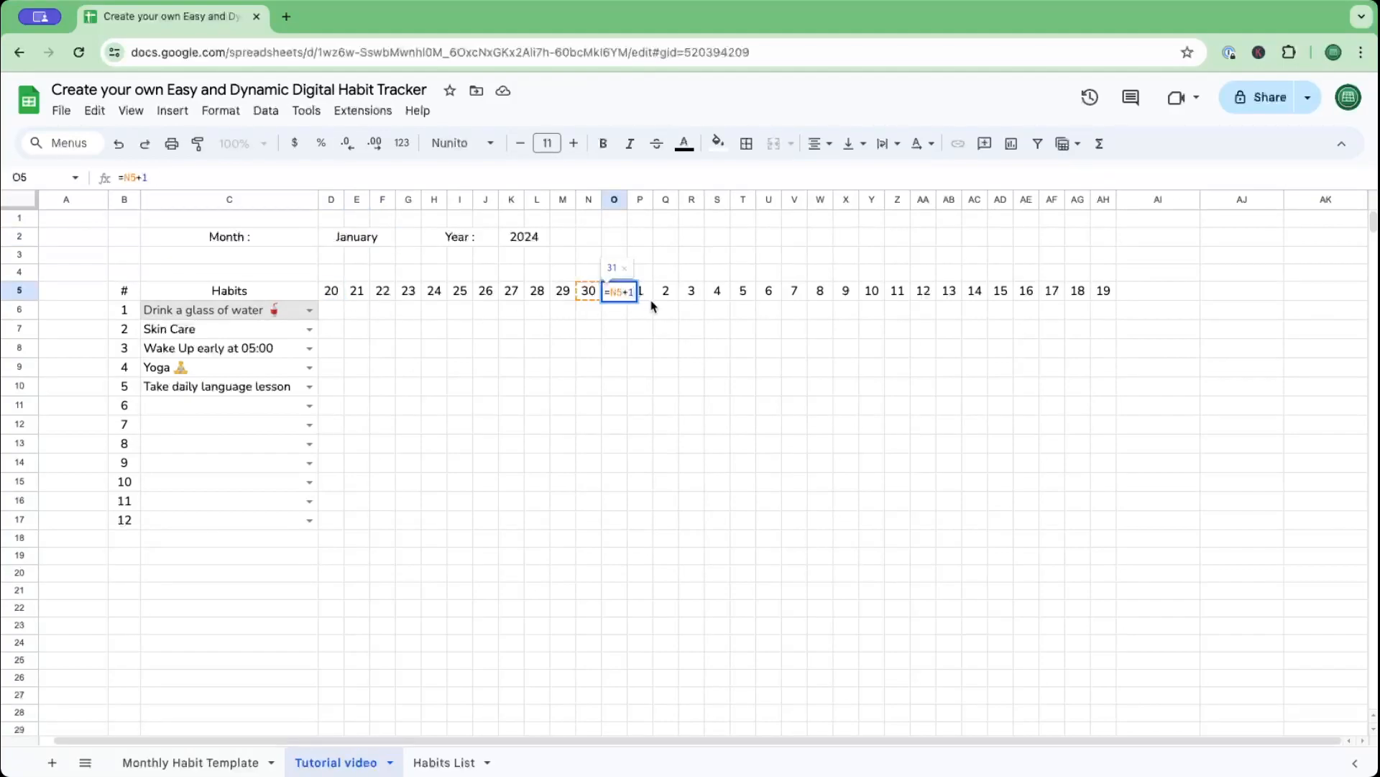
{"action": "key", "text": "Escape"}
{"action": "left_click", "coordinate": [649, 291]}
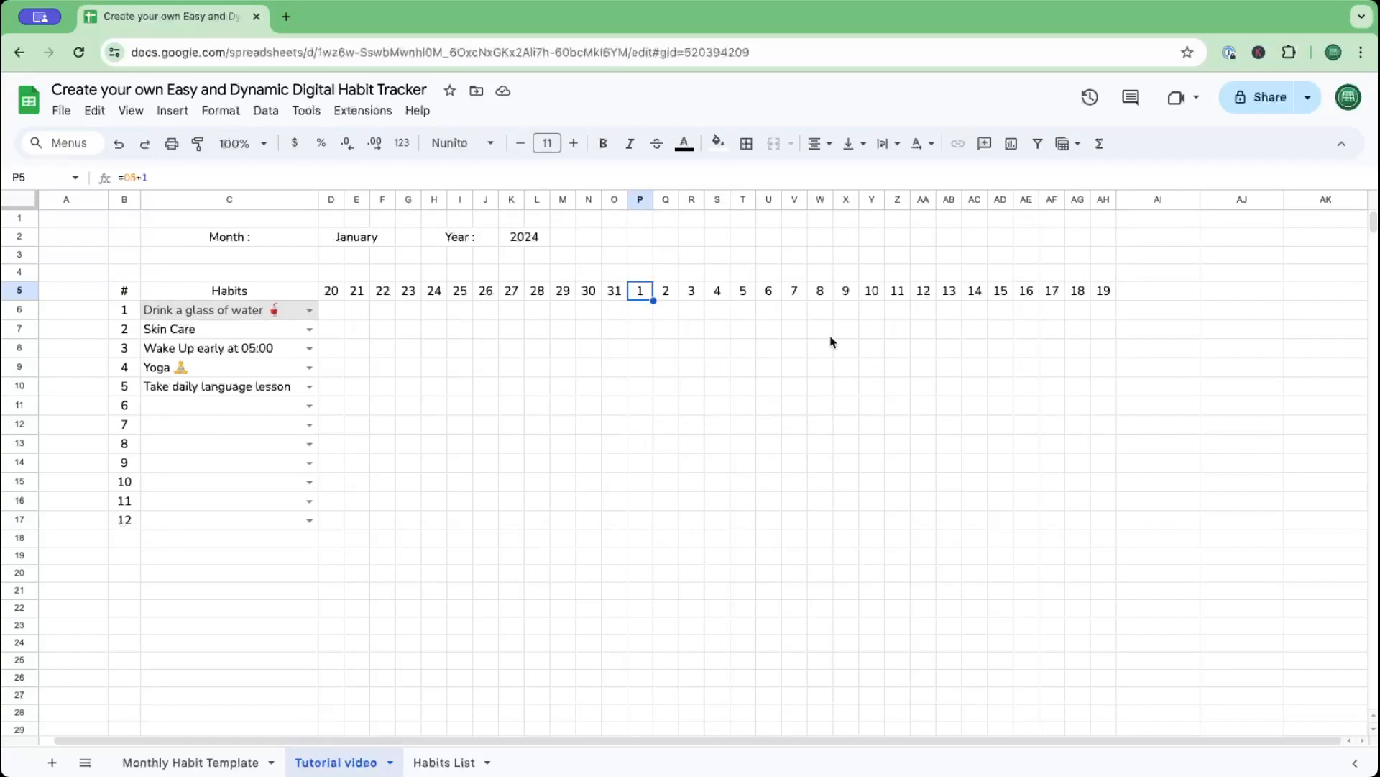
Set the month cell's date back to January 1, 2024 using its calendar picker.
{"action": "left_click", "coordinate": [343, 237]}
{"action": "double_click", "coordinate": [340, 237]}
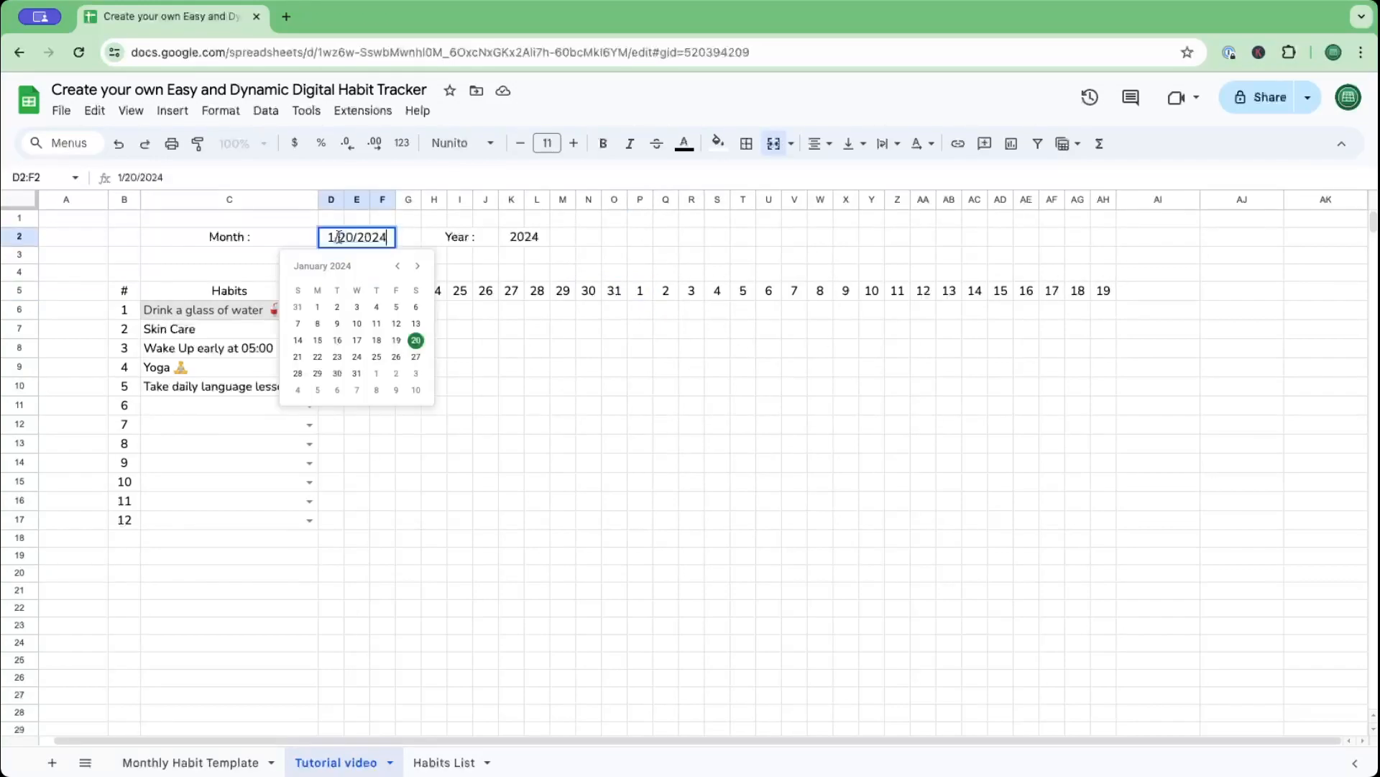
{"action": "left_click", "coordinate": [318, 308]}
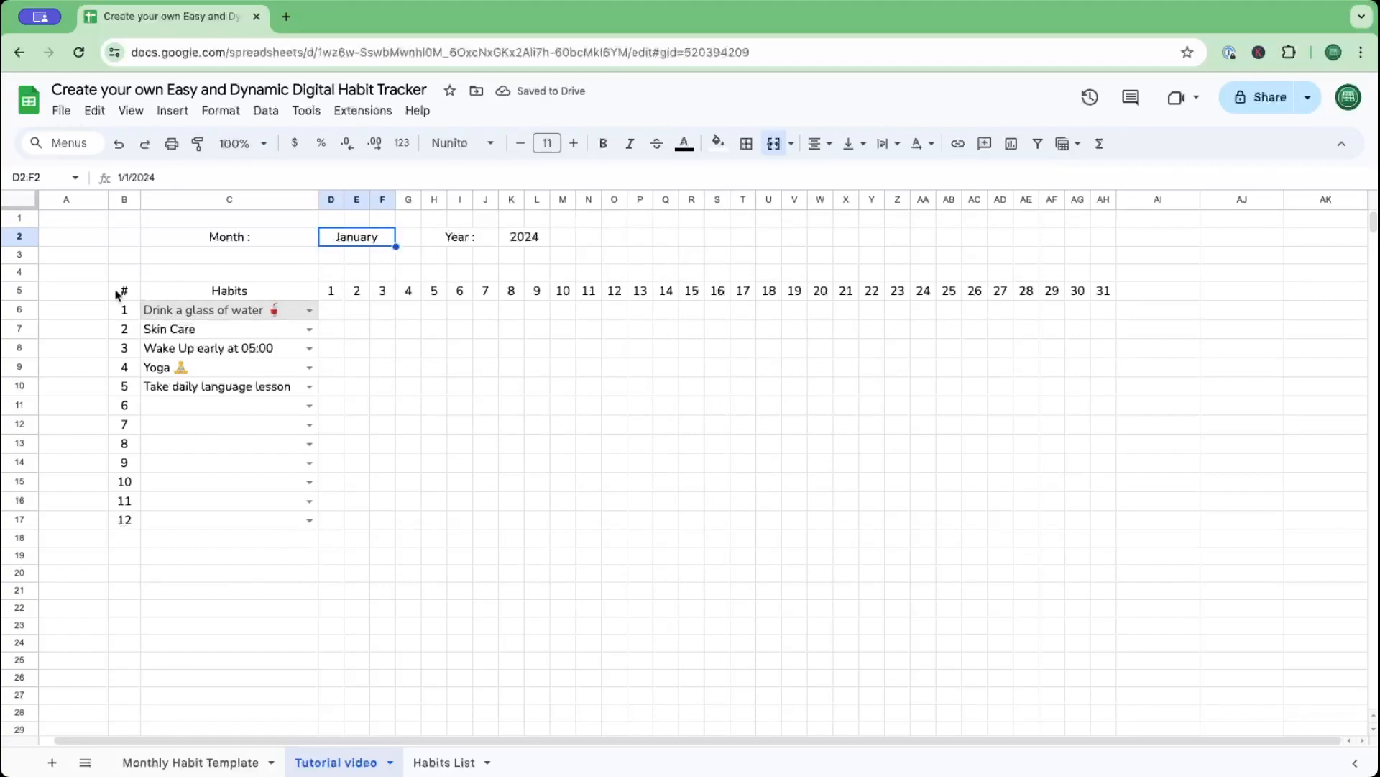
Insert one row above row 4 and enter the formula =D6 in D5, above the first day number.
{"action": "right_click", "coordinate": [23, 272]}
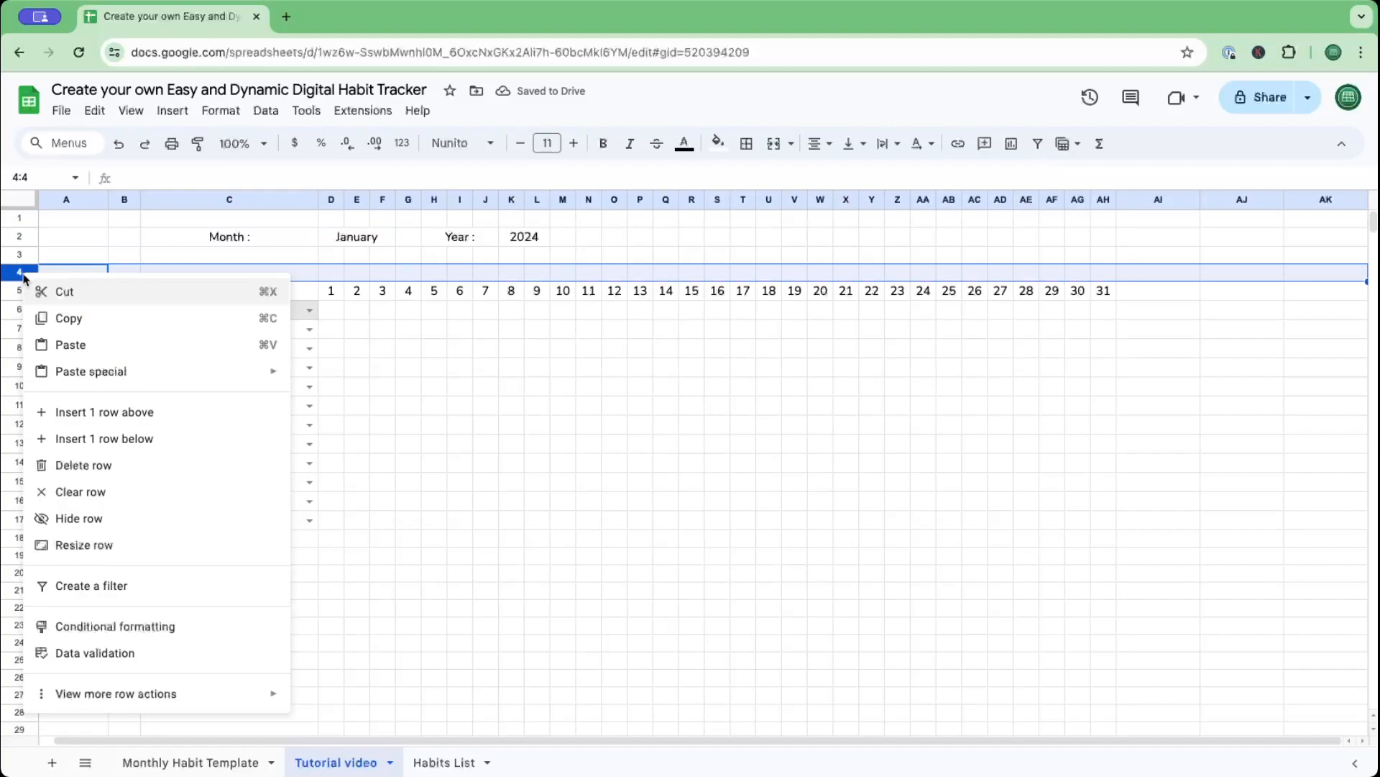
{"action": "left_click", "coordinate": [45, 412]}
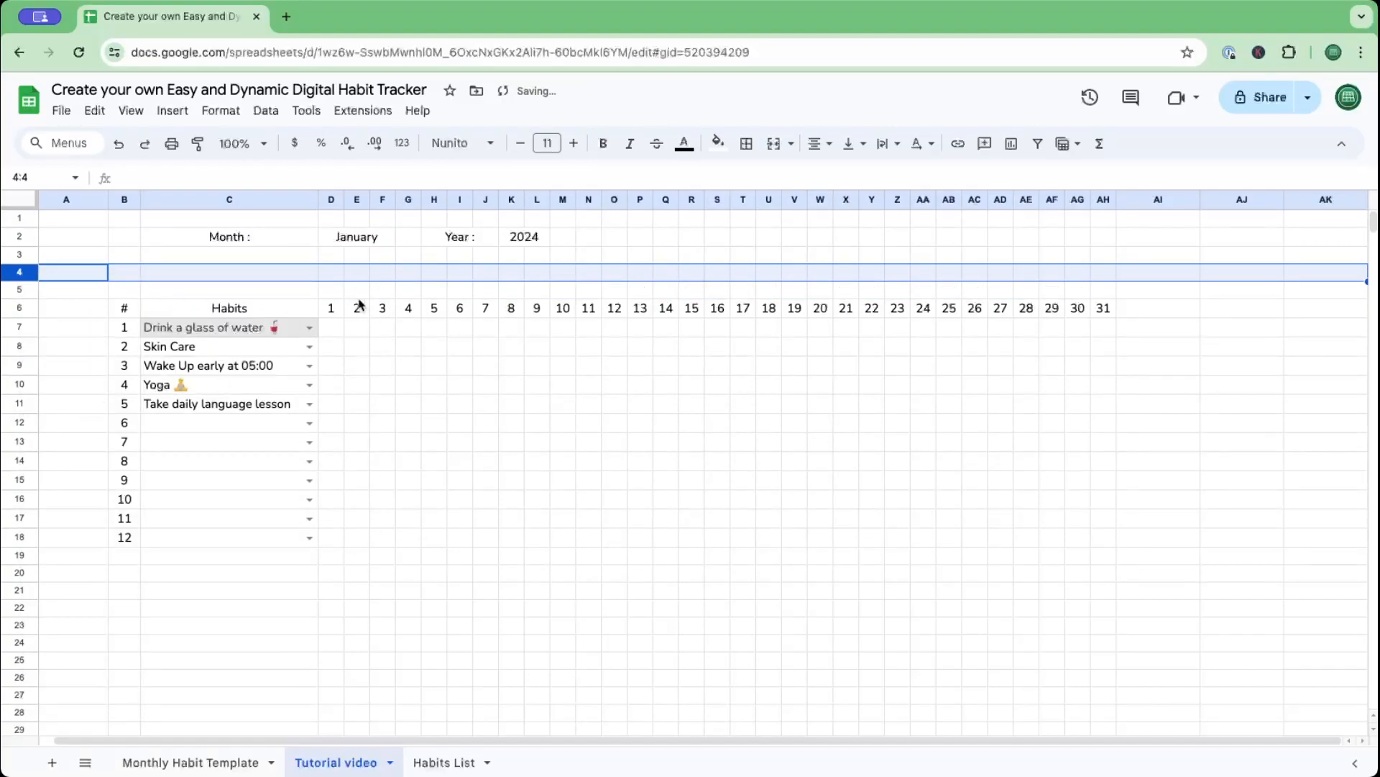
{"action": "left_click", "coordinate": [335, 290]}
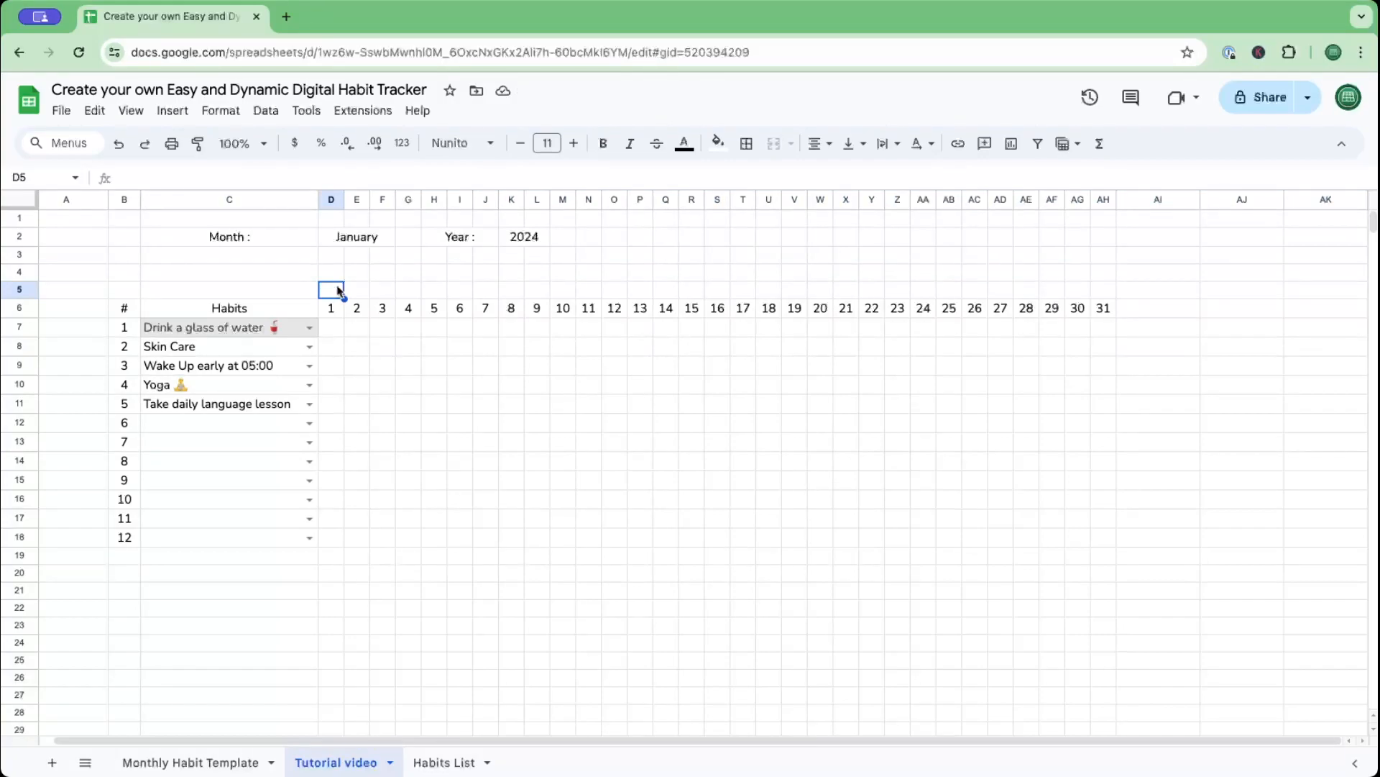
{"action": "type", "text": "="}
{"action": "left_click", "coordinate": [333, 311]}
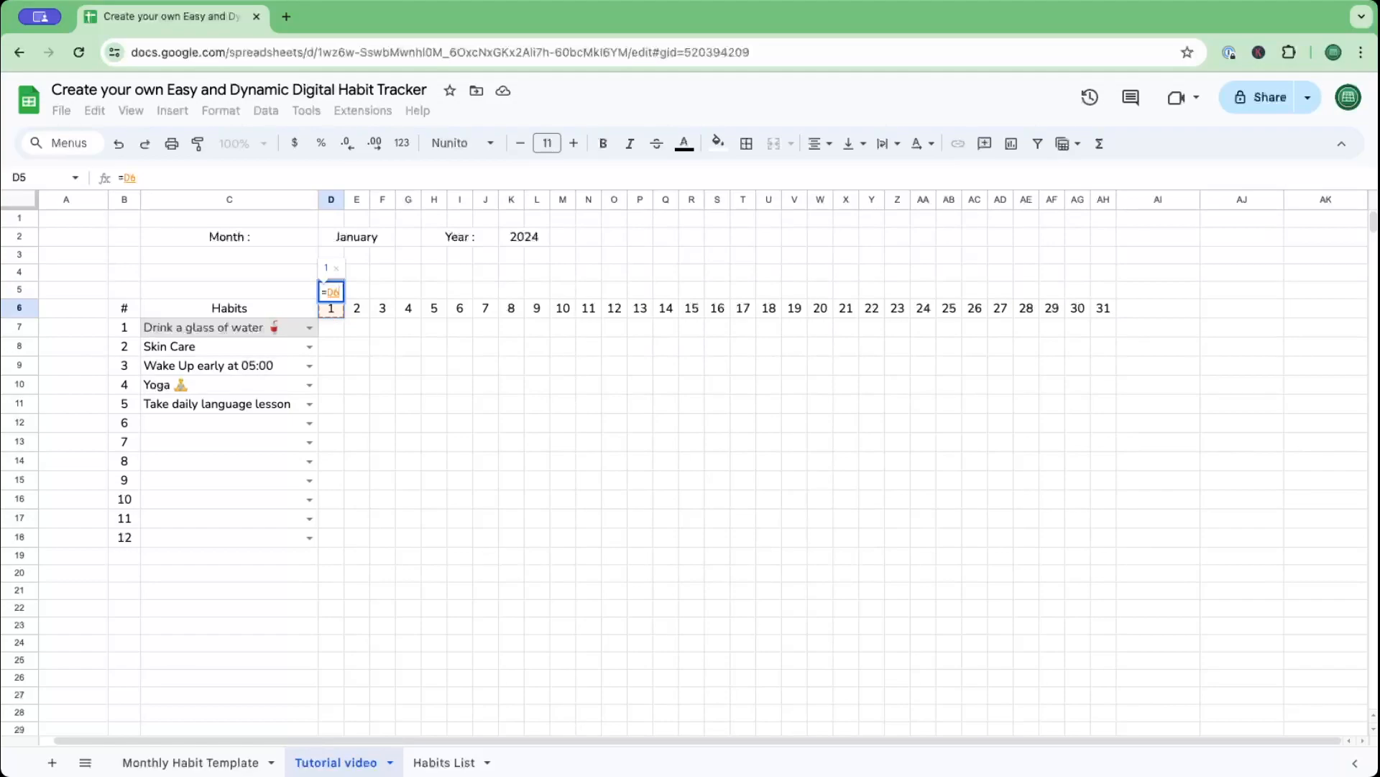
{"action": "key", "text": "Return"}
Apply a custom date format to D5 that shows the day as an abbreviation (Tue).
{"action": "left_click", "coordinate": [335, 290]}
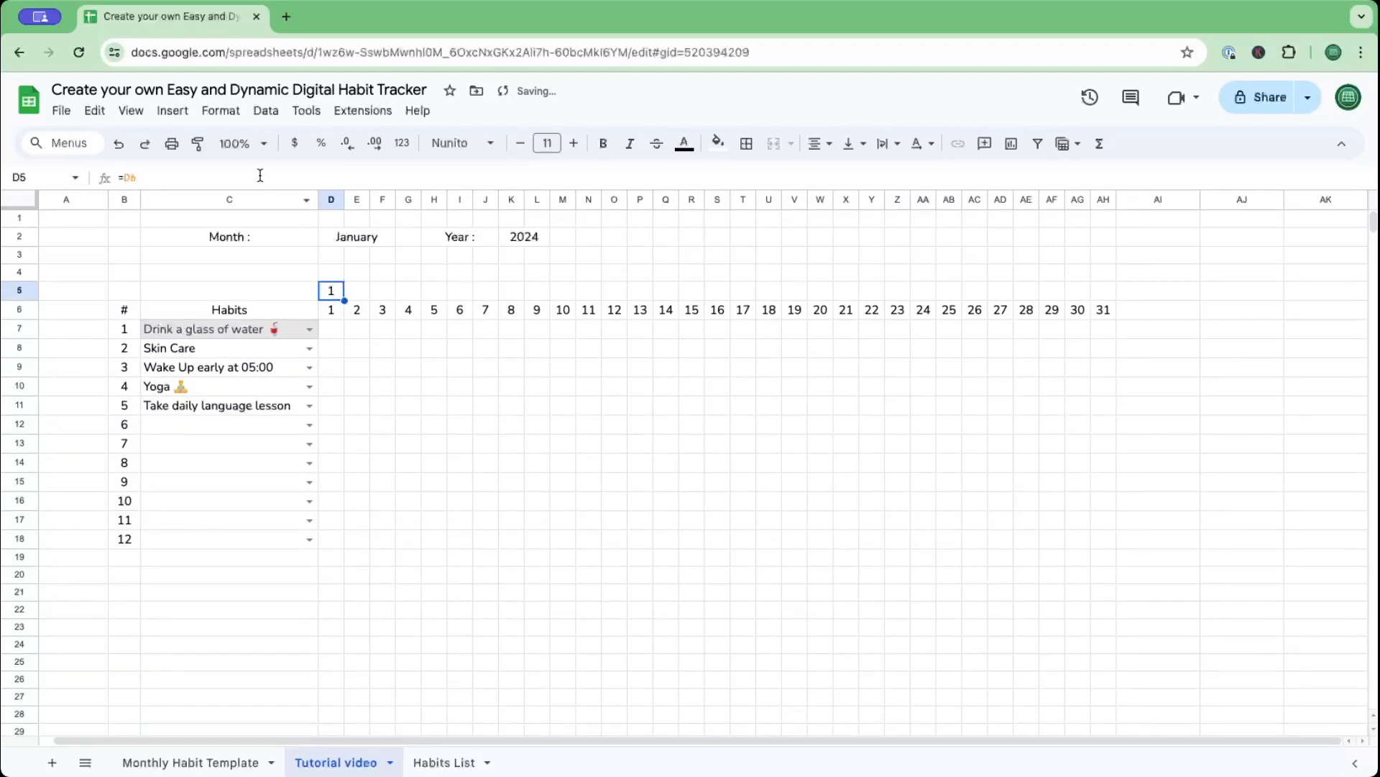
{"action": "left_click", "coordinate": [220, 110]}
{"action": "mouse_move", "coordinate": [248, 180]}
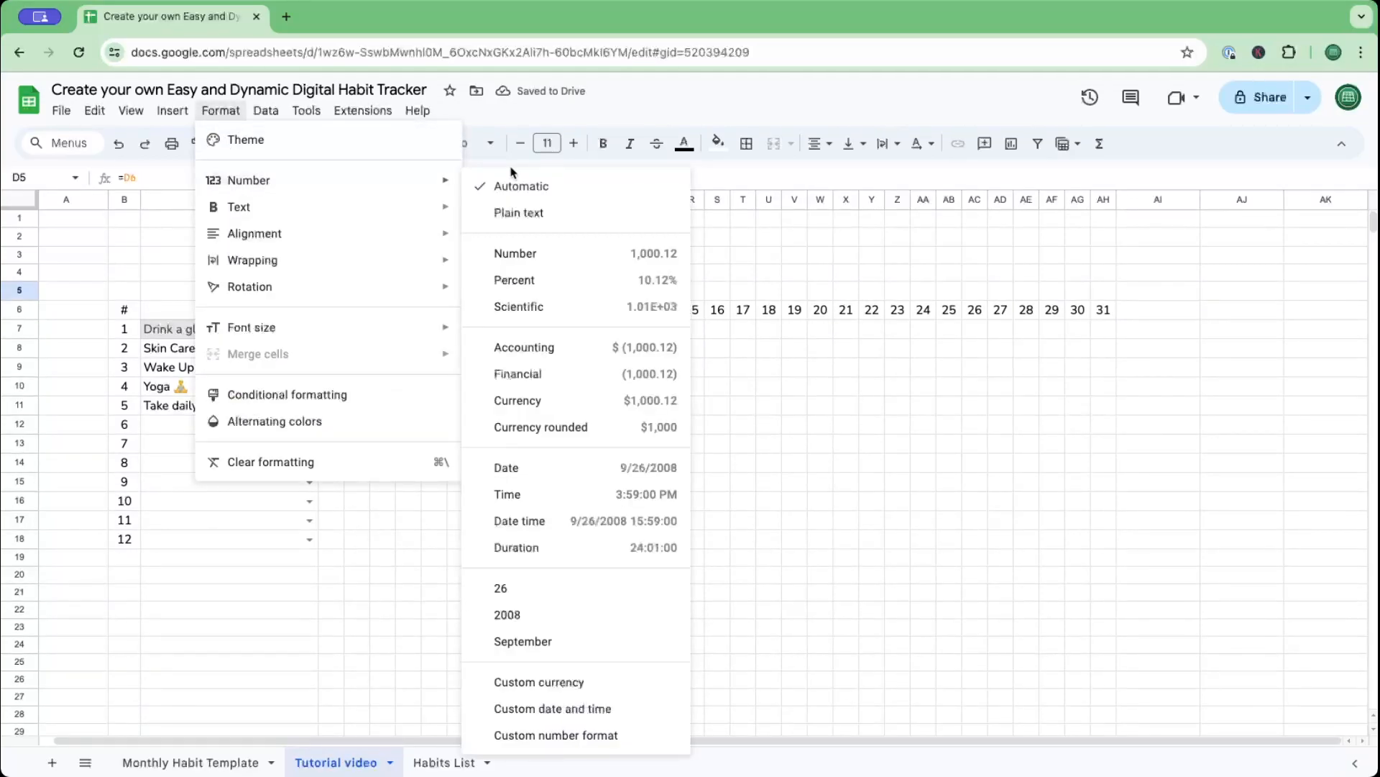
{"action": "left_click", "coordinate": [567, 703]}
{"action": "left_click", "coordinate": [532, 268]}
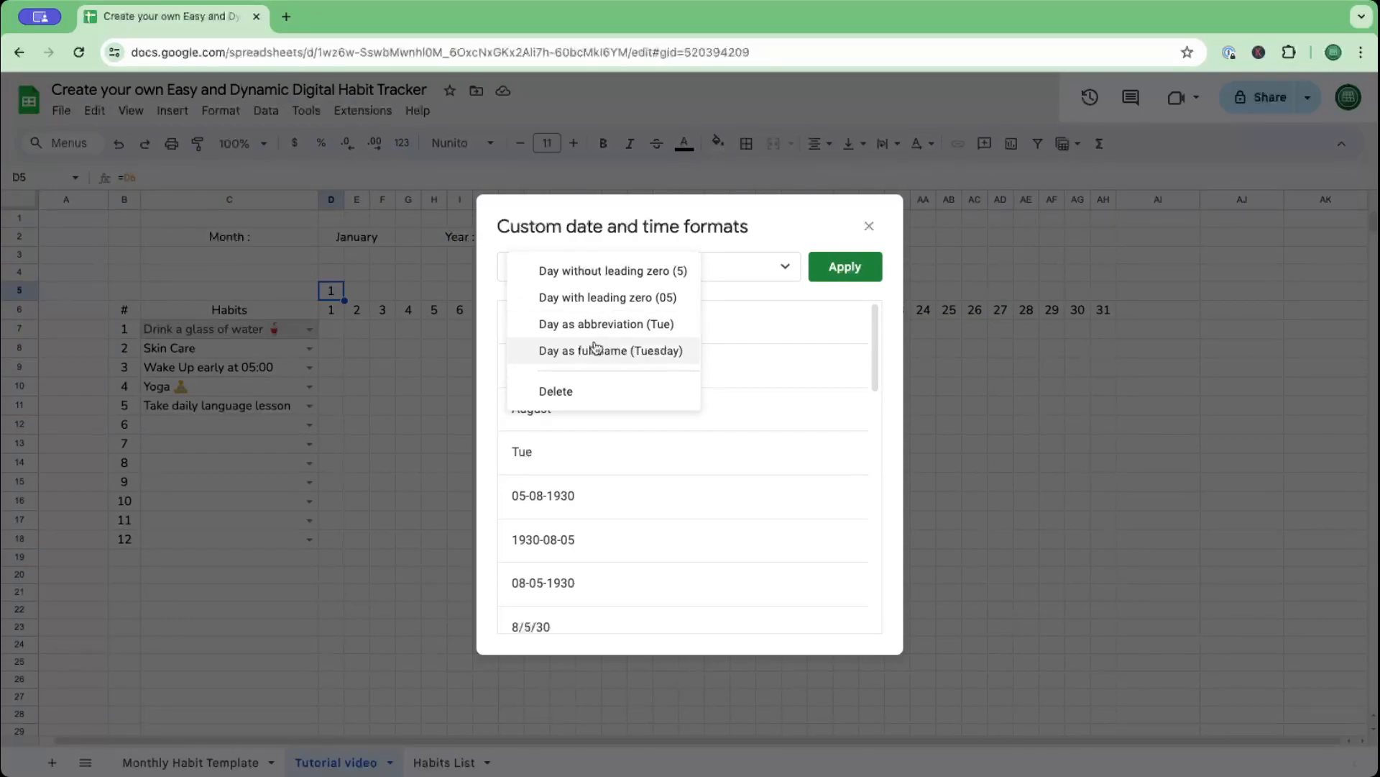
{"action": "left_click", "coordinate": [627, 329]}
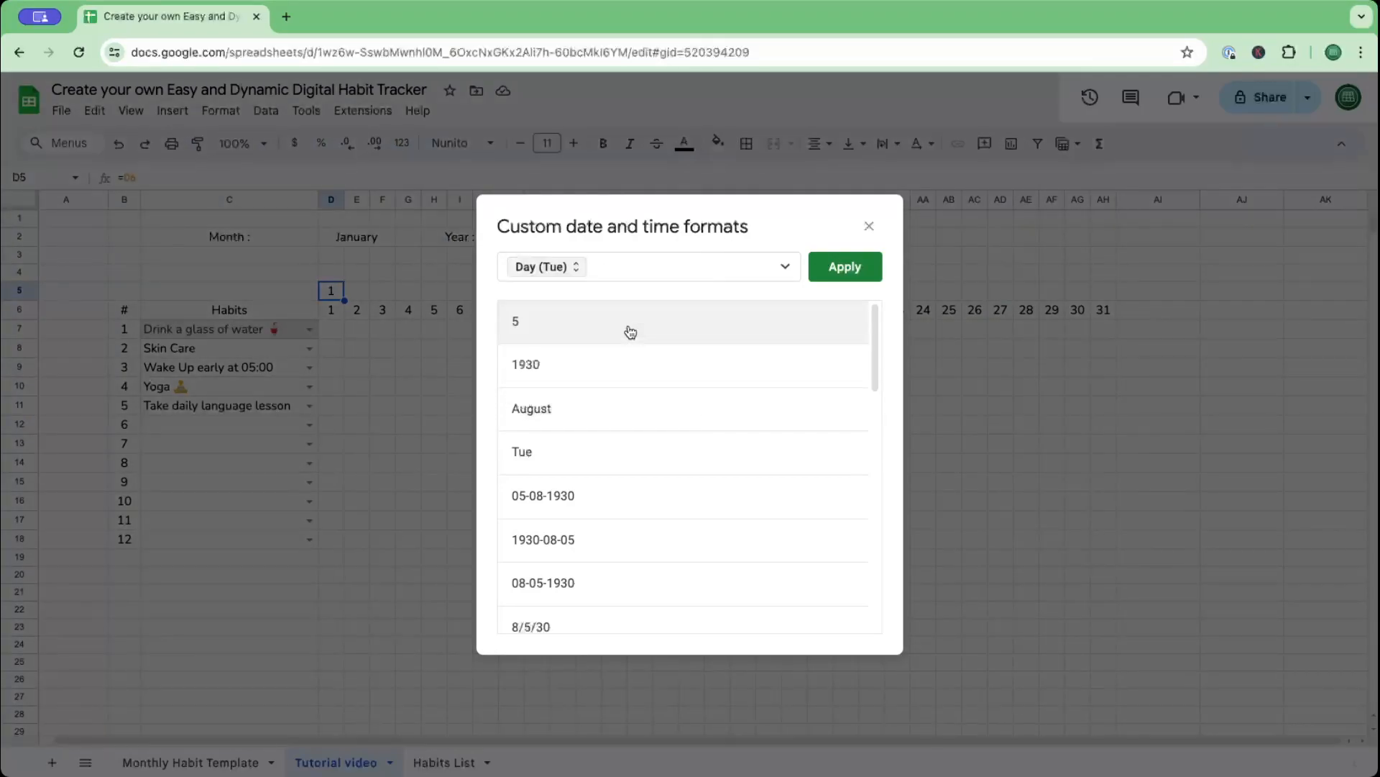
{"action": "left_click", "coordinate": [841, 270]}
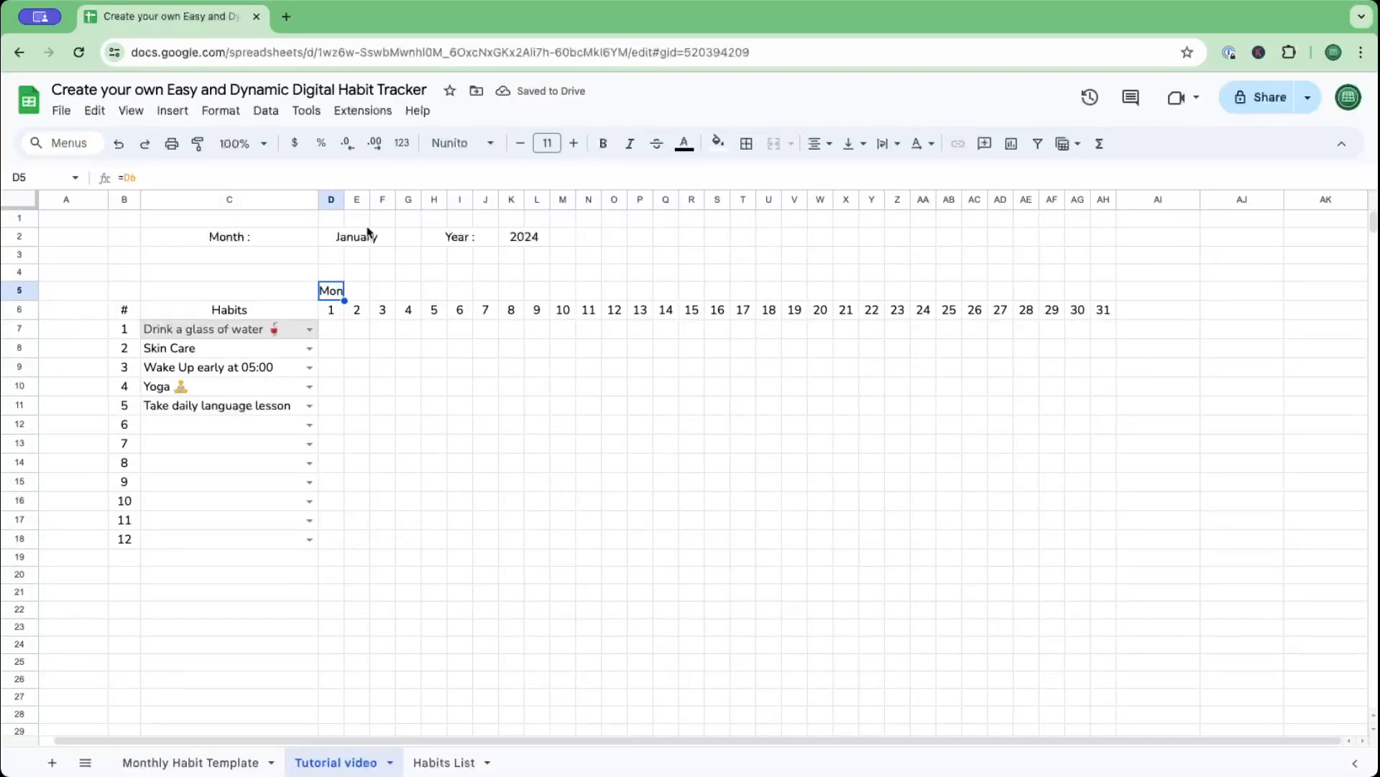
Fill the D5 weekday formula across through AH5 and rotate the text in D5:AH5 upward to vertical.
{"action": "left_click_drag", "start_coordinate": [344, 300], "coordinate": [1099, 306]}
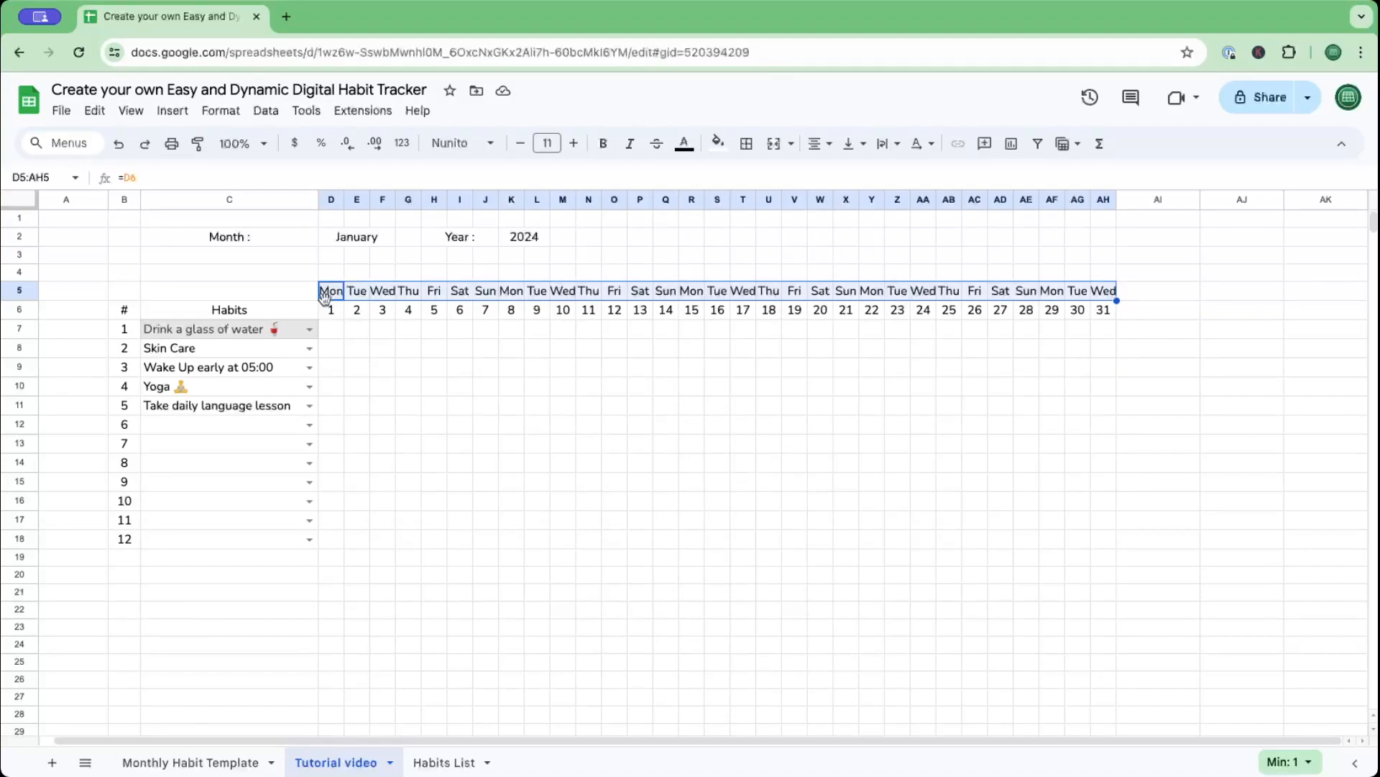
{"action": "left_click", "coordinate": [922, 143]}
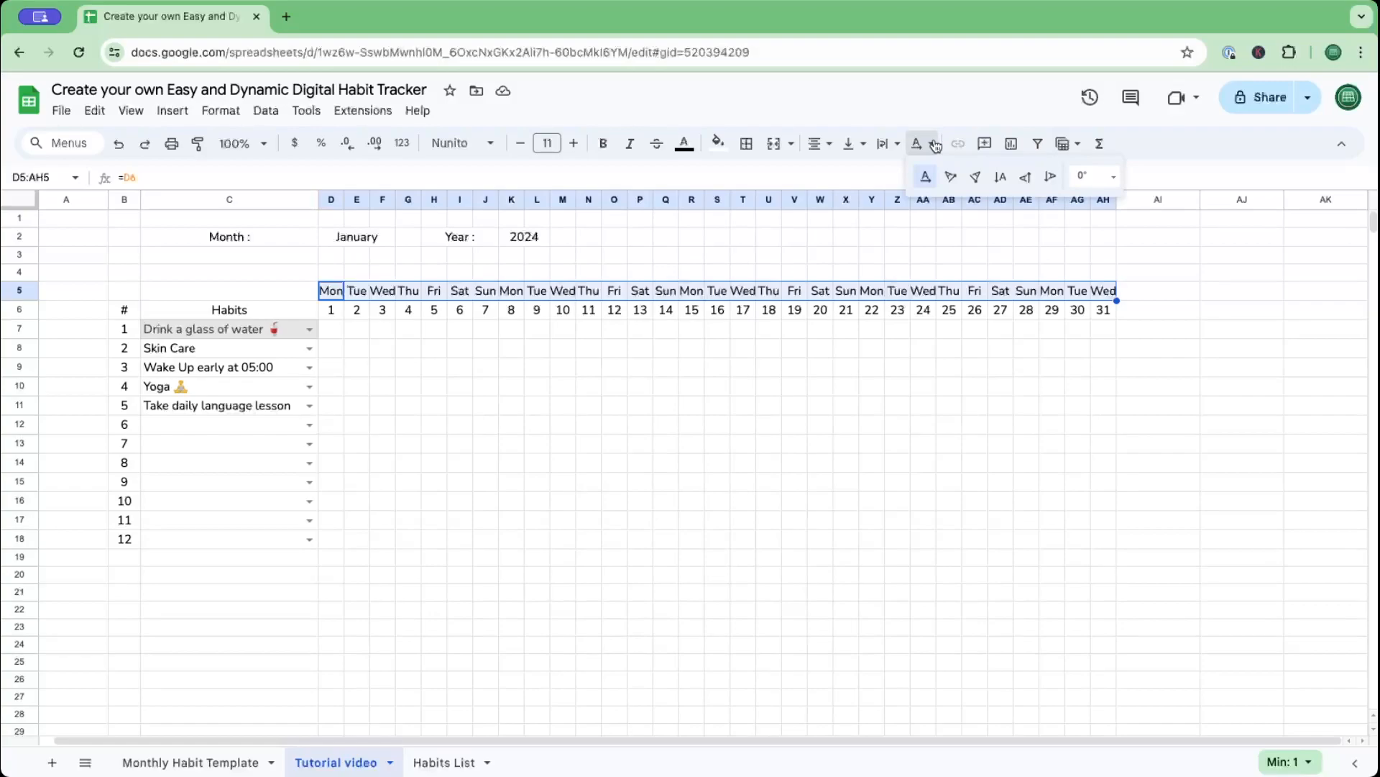
{"action": "left_click", "coordinate": [1026, 176]}
{"action": "left_click", "coordinate": [923, 379]}
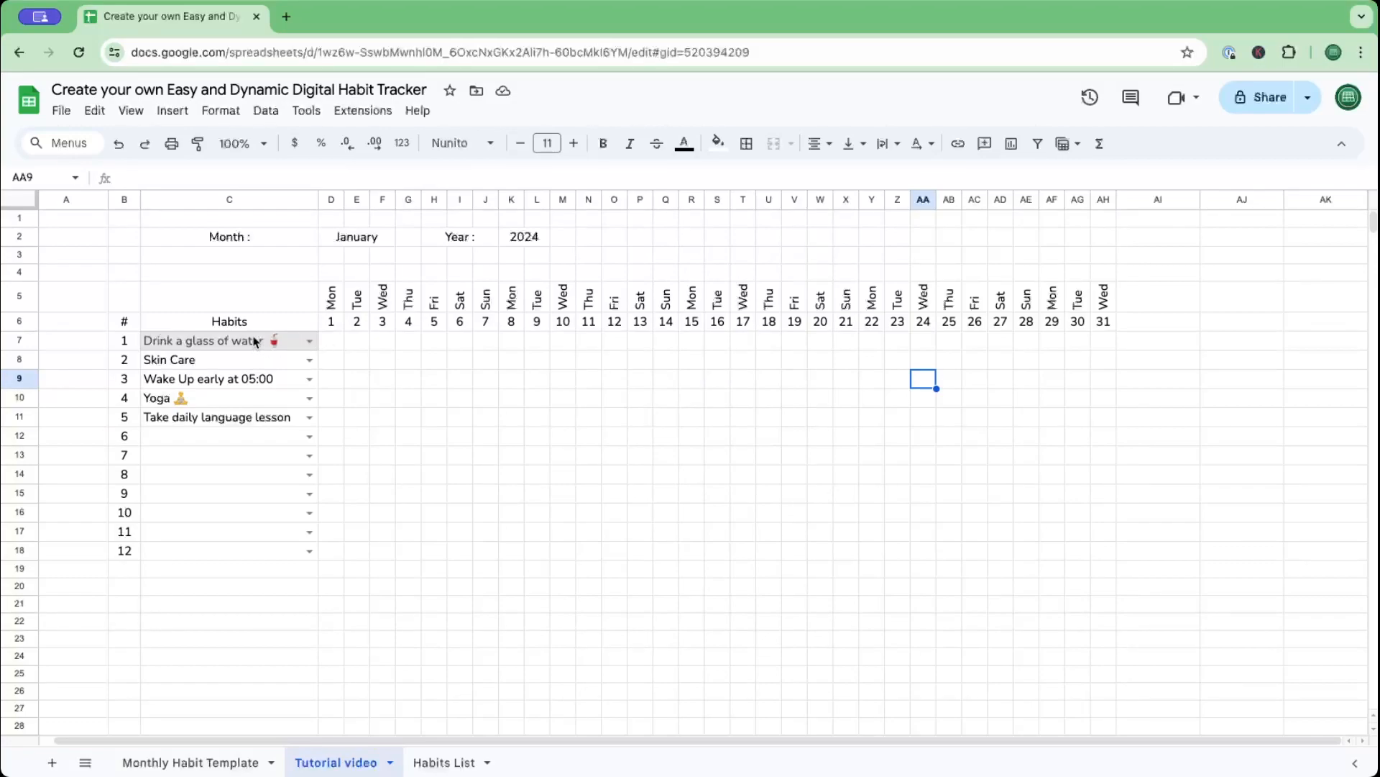
Apply all borders to the tracking grid D7:AH18.
{"action": "left_click_drag", "start_coordinate": [331, 341], "coordinate": [1106, 553]}
{"action": "left_click", "coordinate": [746, 143]}
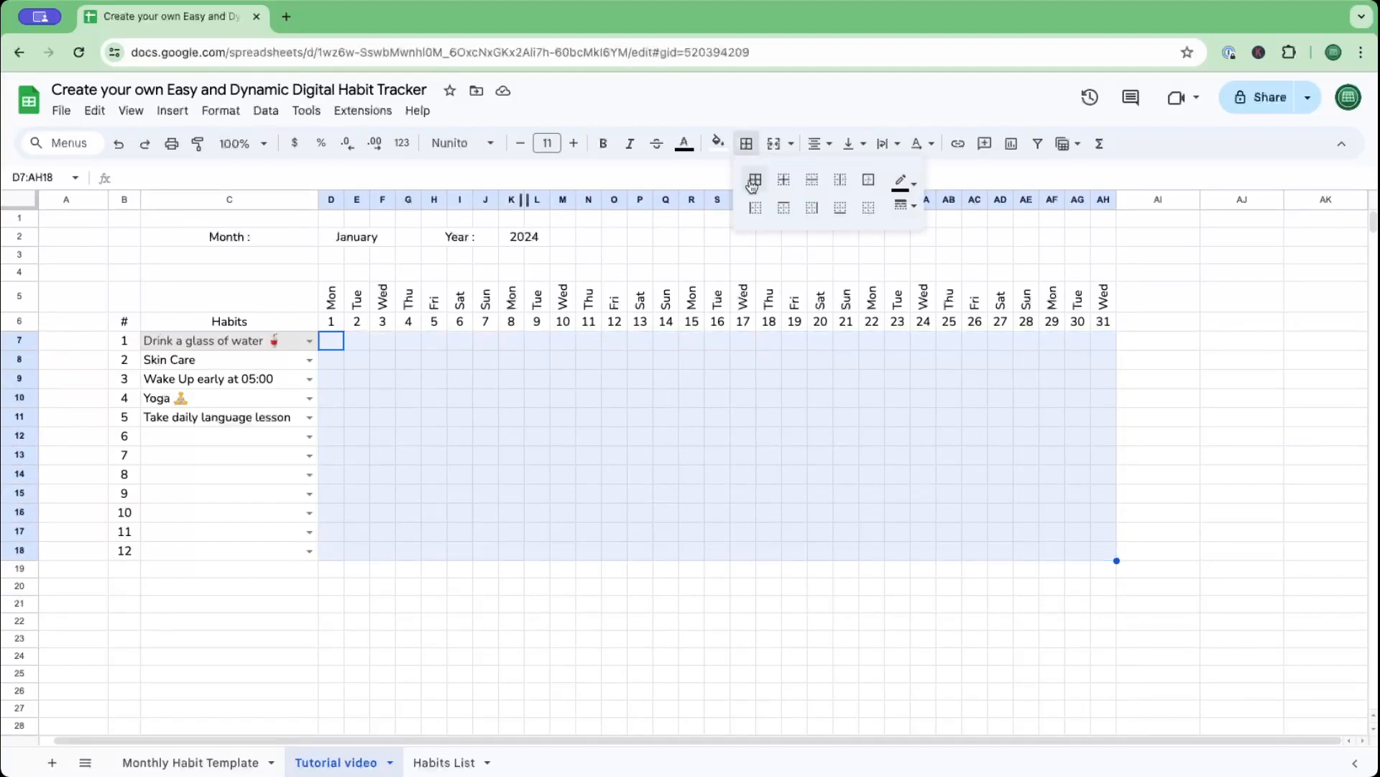
{"action": "left_click", "coordinate": [755, 179]}
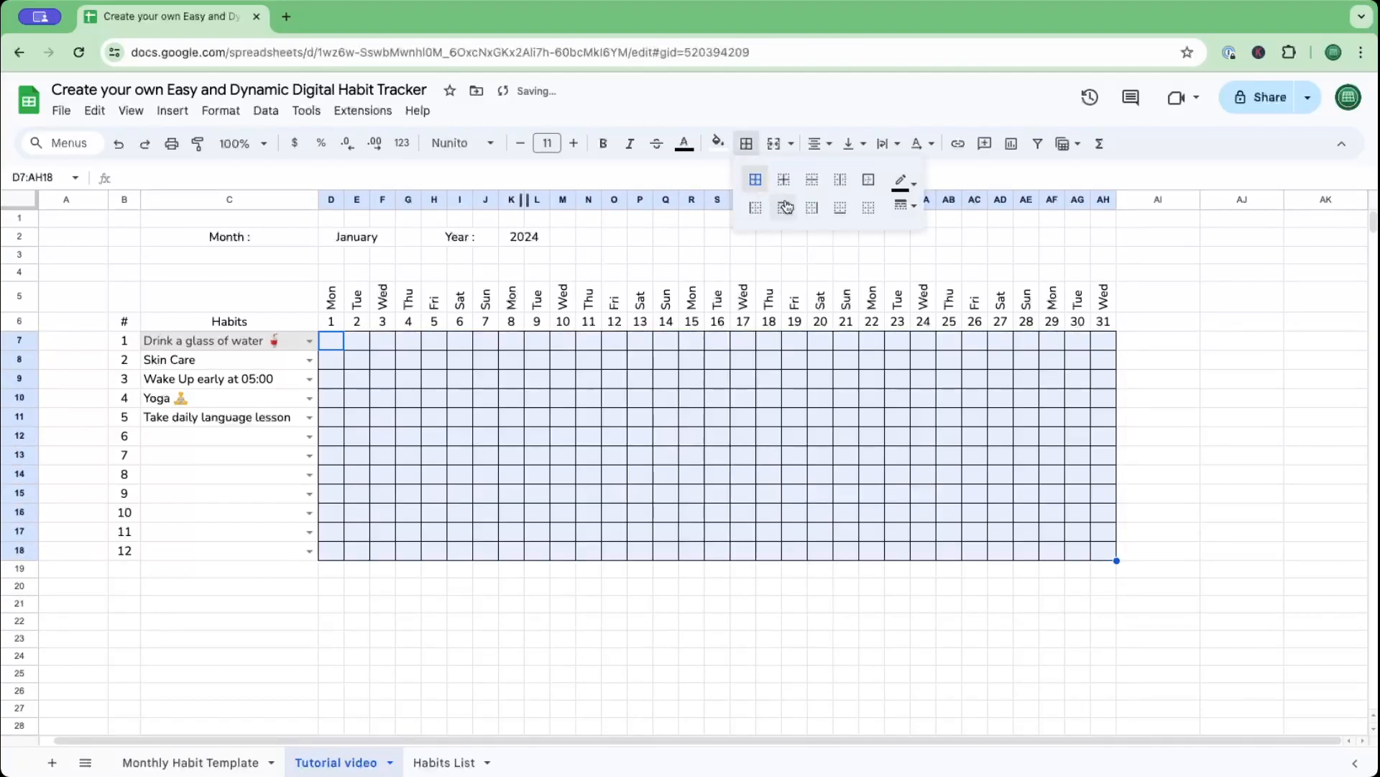
Set the height of rows 7 to 18 to 30 pixels.
{"action": "left_click", "coordinate": [19, 342]}
{"action": "left_click", "coordinate": [35, 553], "text": "shift"}
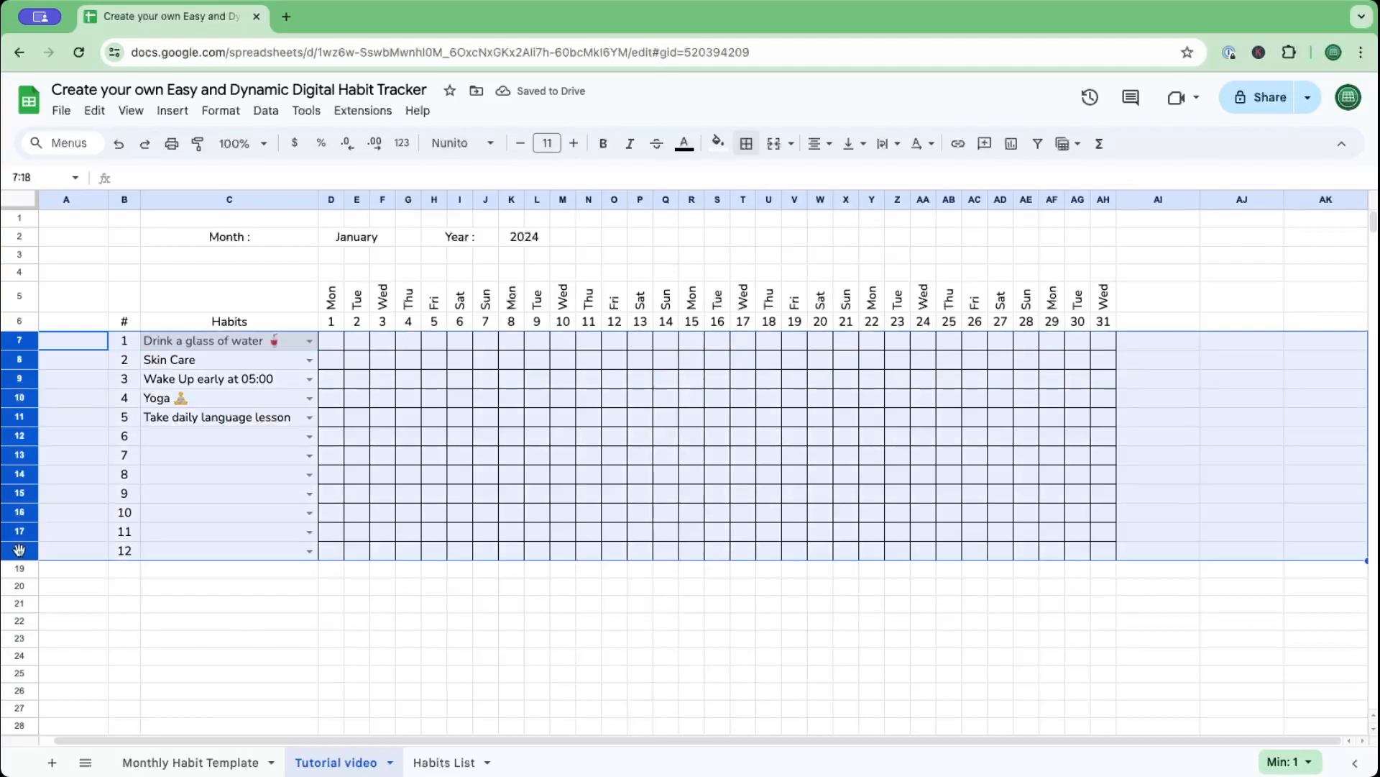
{"action": "right_click", "coordinate": [35, 553]}
{"action": "left_click", "coordinate": [96, 382]}
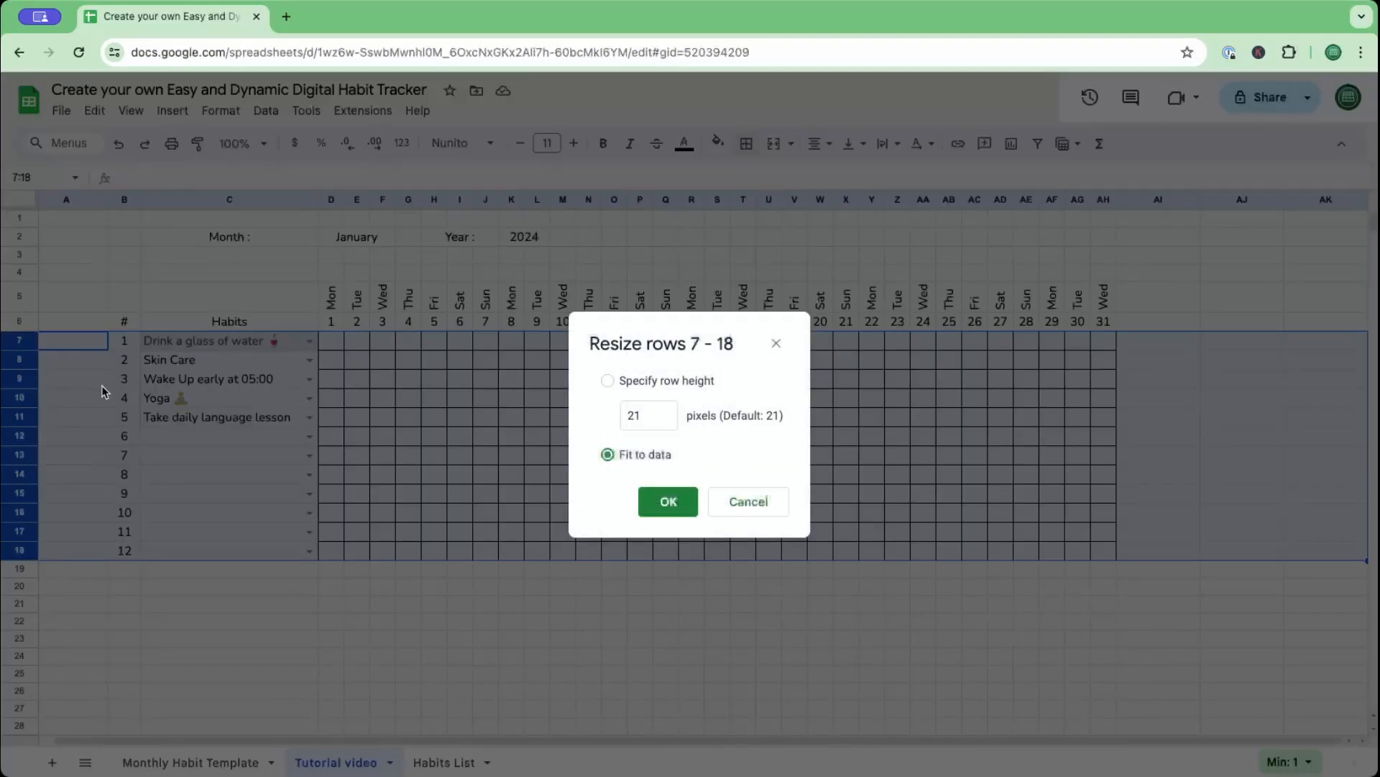
{"action": "left_click", "coordinate": [651, 407]}
{"action": "left_click_drag", "start_coordinate": [651, 408], "coordinate": [624, 419]}
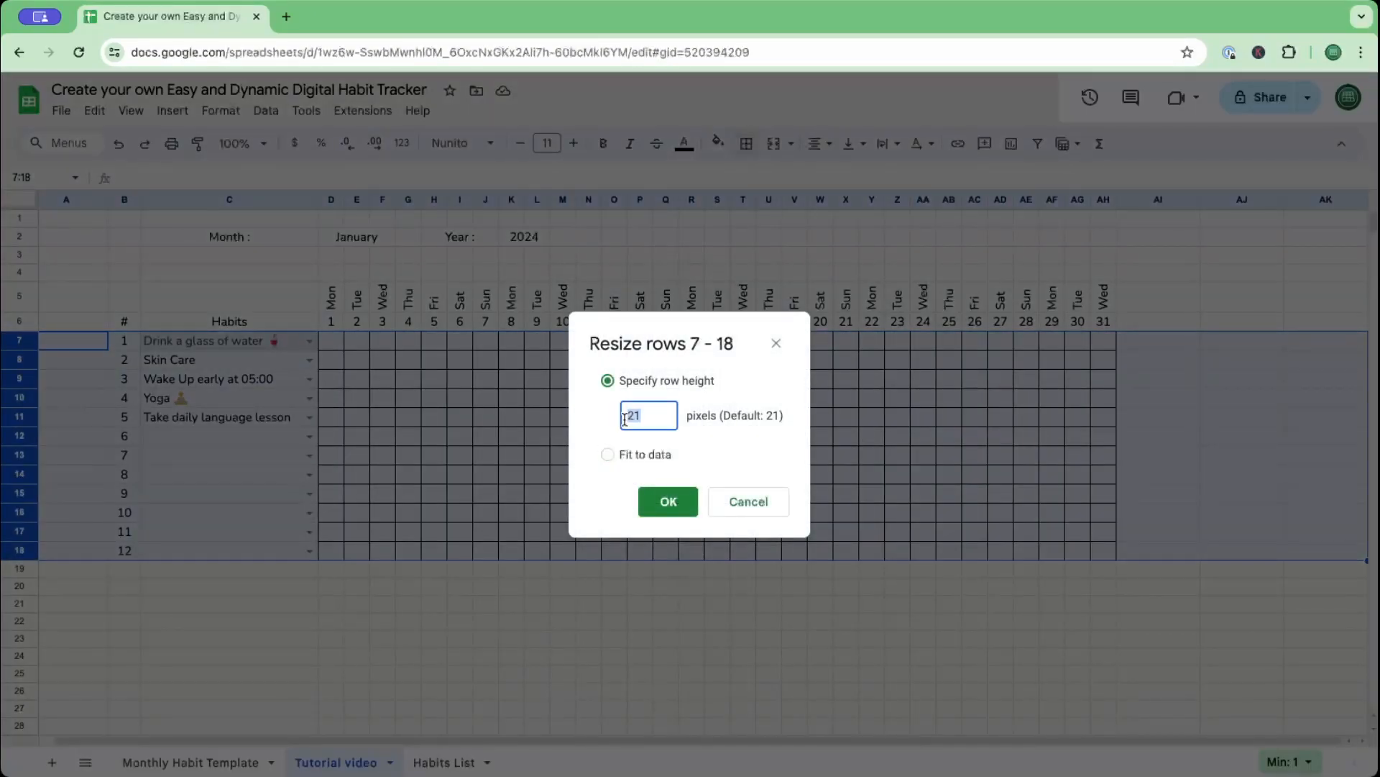
{"action": "type", "text": "30"}
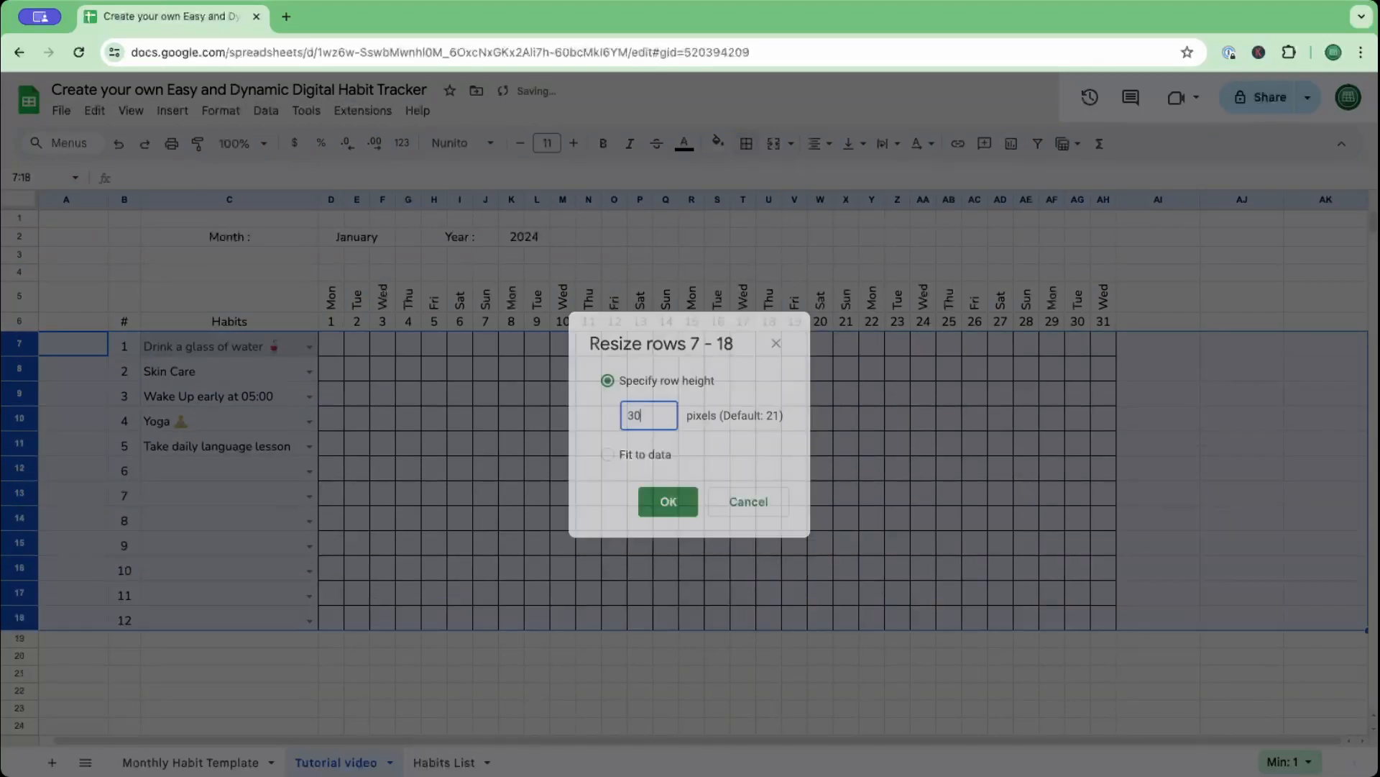
{"action": "key", "text": "Return"}
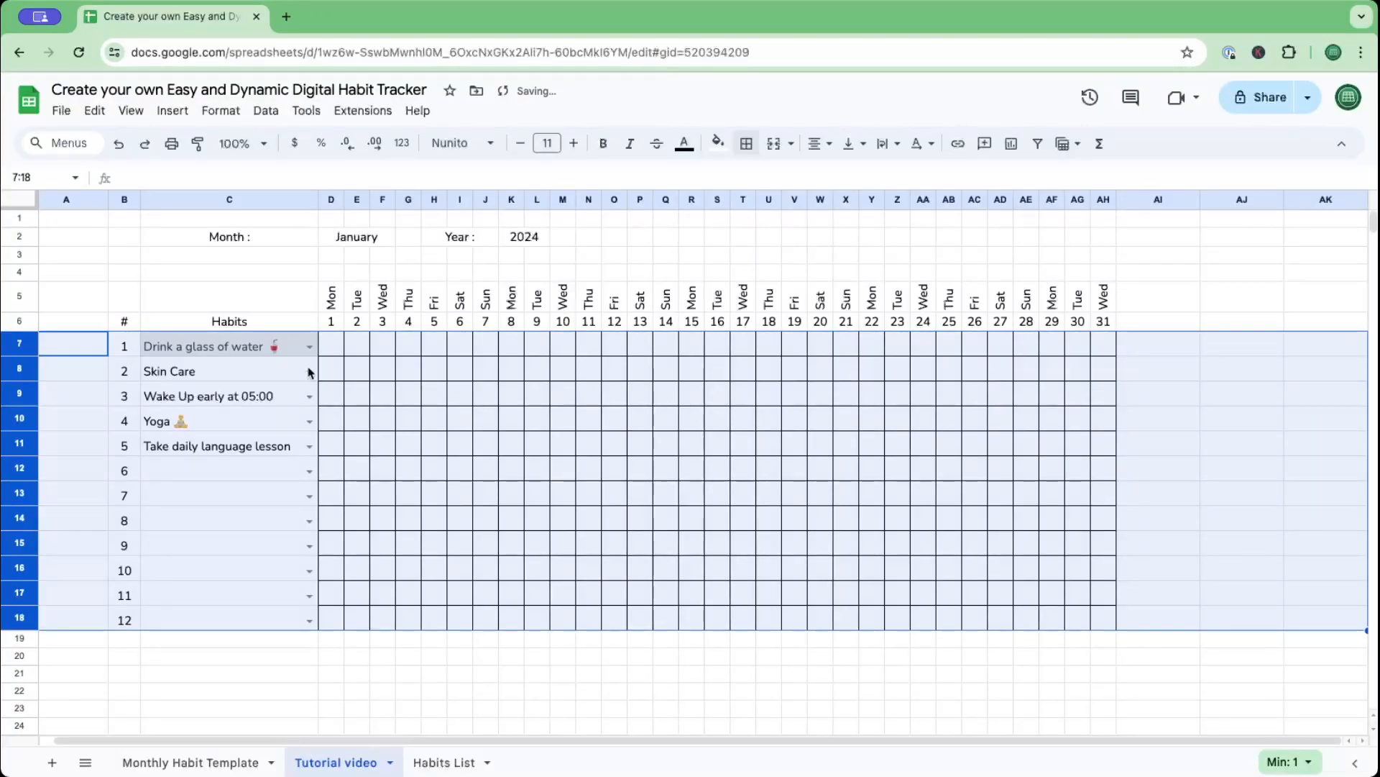
Set the height of rows 7 to 18 to 25 pixels.
{"action": "right_click", "coordinate": [20, 417]}
{"action": "left_click", "coordinate": [109, 610]}
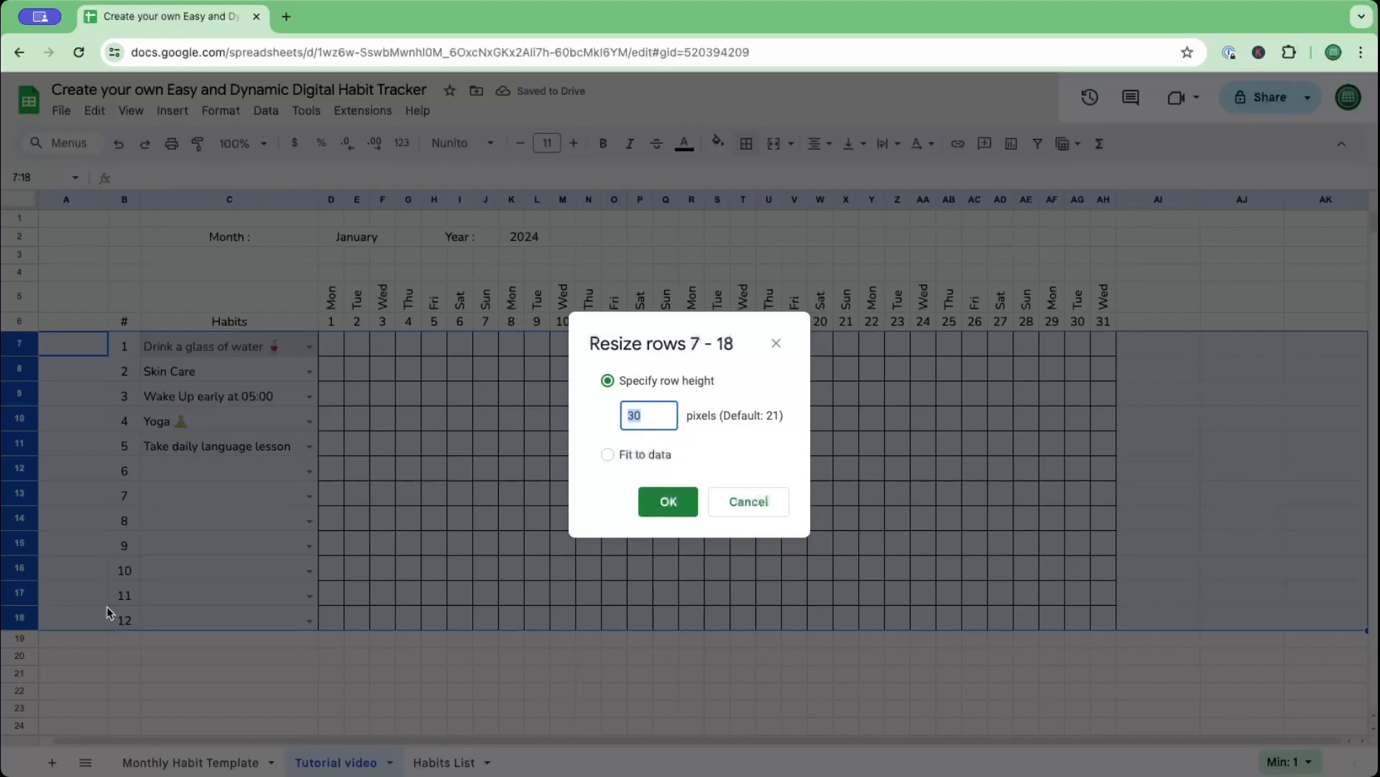
{"action": "type", "text": "25"}
{"action": "key", "text": "Return"}
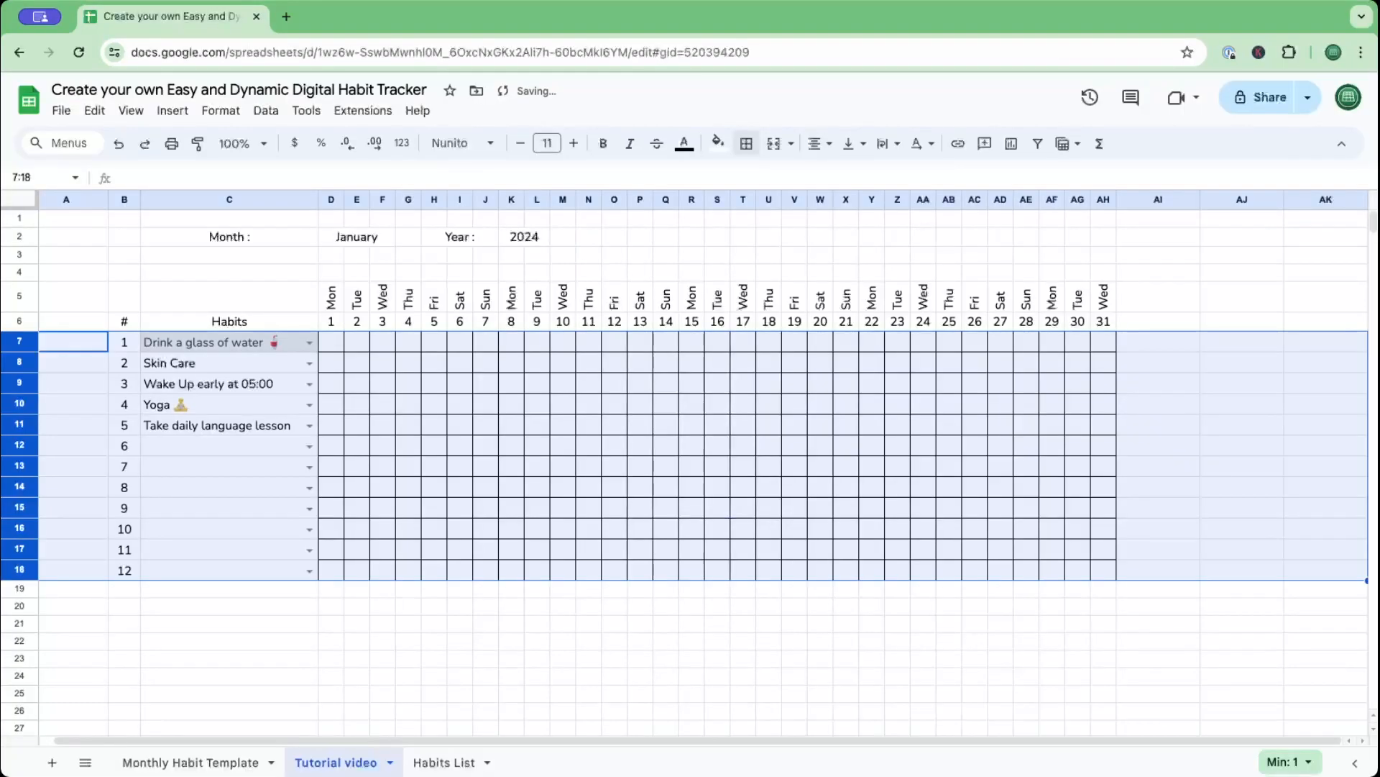
{"action": "left_click", "coordinate": [358, 624]}
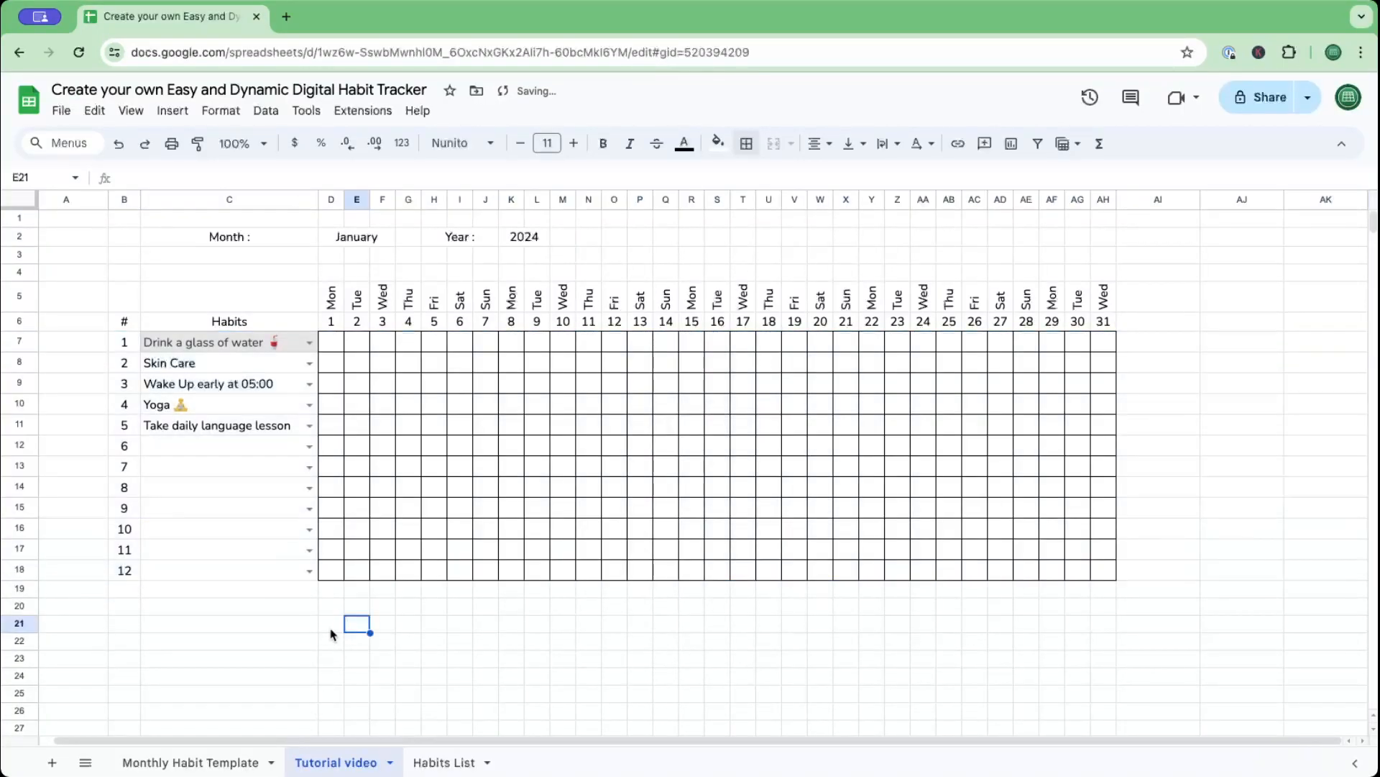
Insert checkboxes in every cell of the tracking grid D7:AH18.
{"action": "left_click", "coordinate": [327, 345]}
{"action": "left_click_drag", "start_coordinate": [327, 348], "coordinate": [1090, 570]}
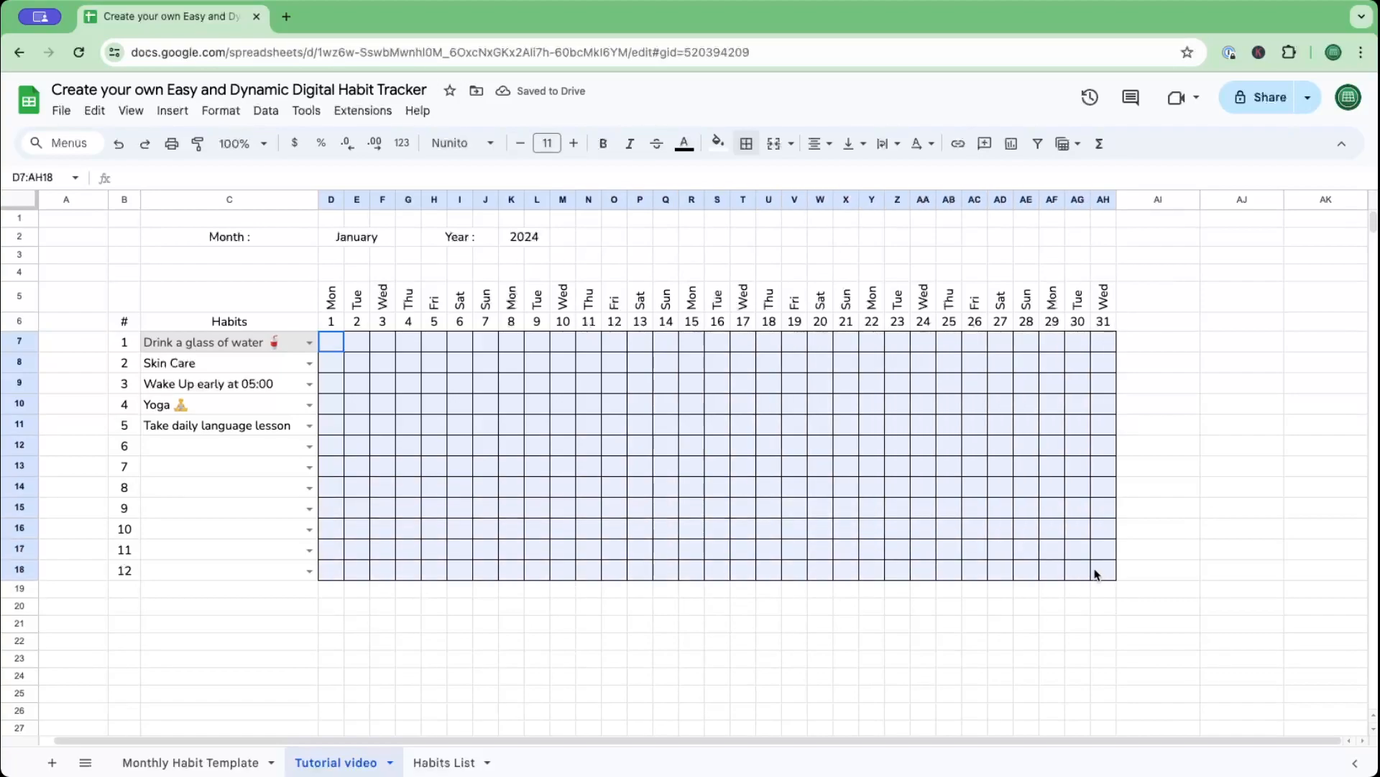
{"action": "left_click", "coordinate": [172, 110]}
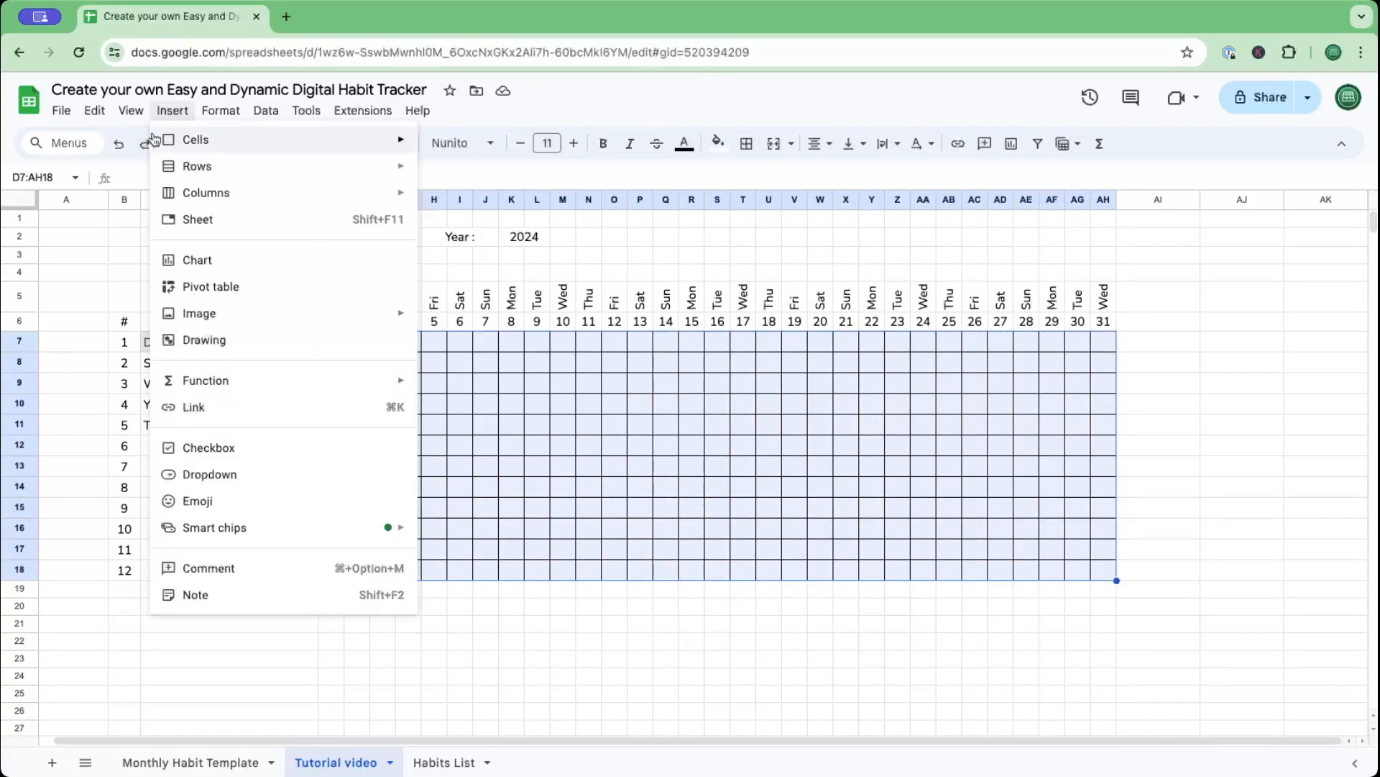
{"action": "left_click", "coordinate": [222, 449]}
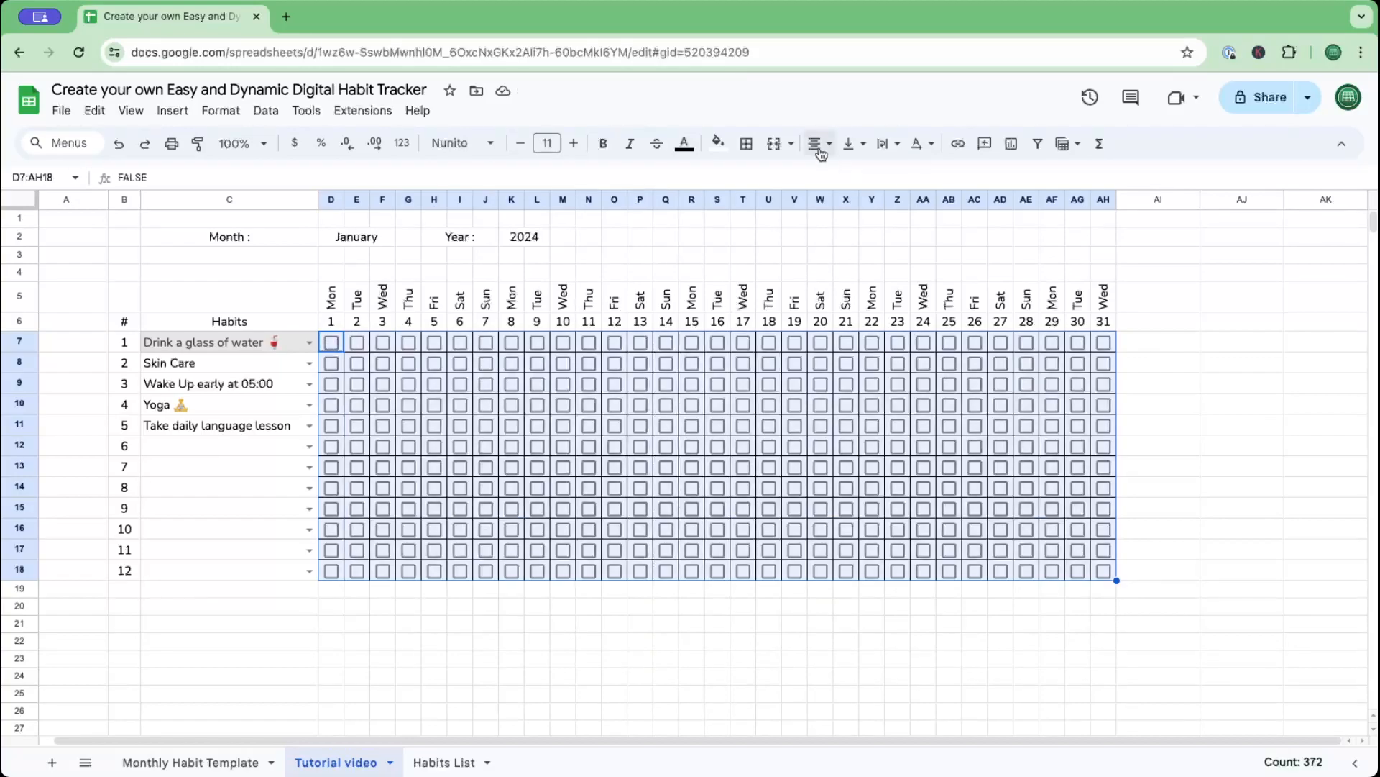
Align the checkboxes in D7:AH18 vertically to the middle and colour them gray.
{"action": "left_click", "coordinate": [853, 146]}
{"action": "left_click", "coordinate": [881, 175]}
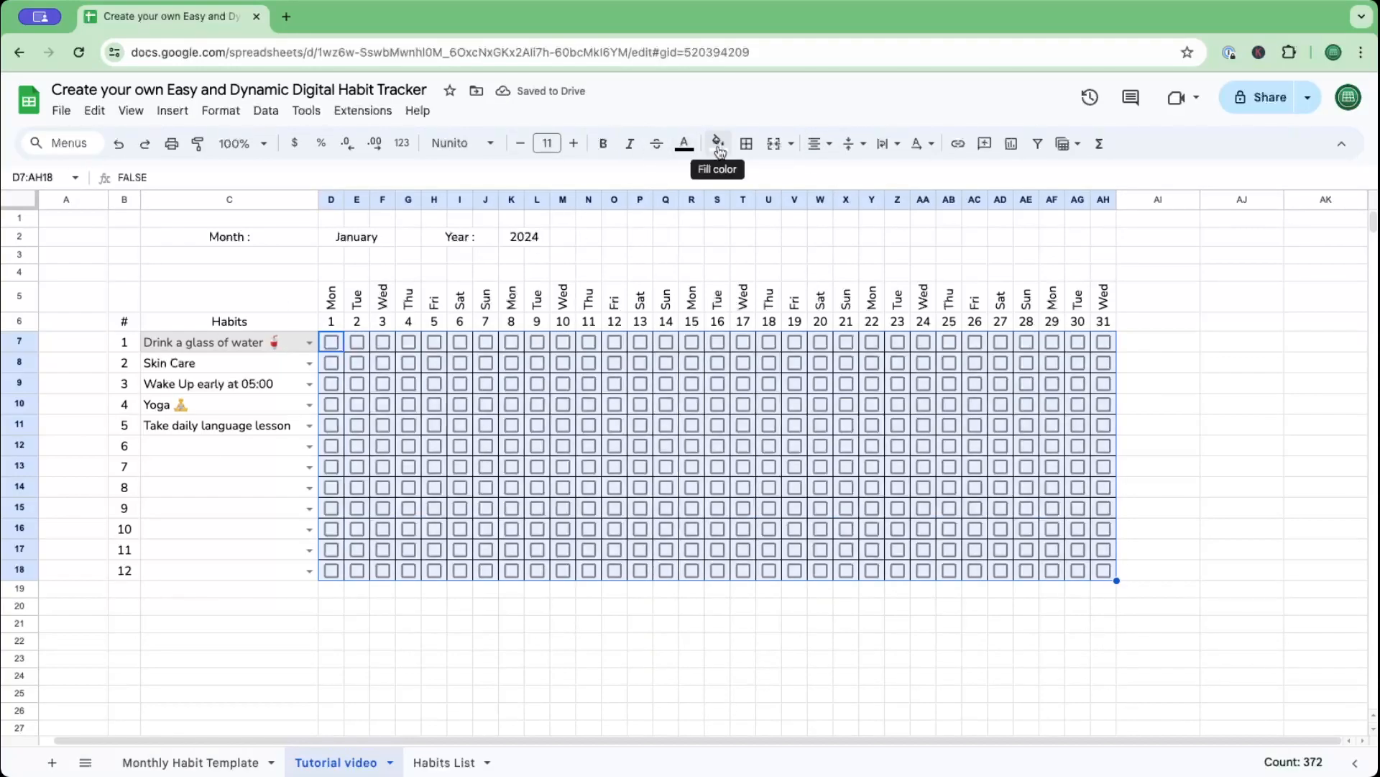
{"action": "left_click", "coordinate": [692, 148]}
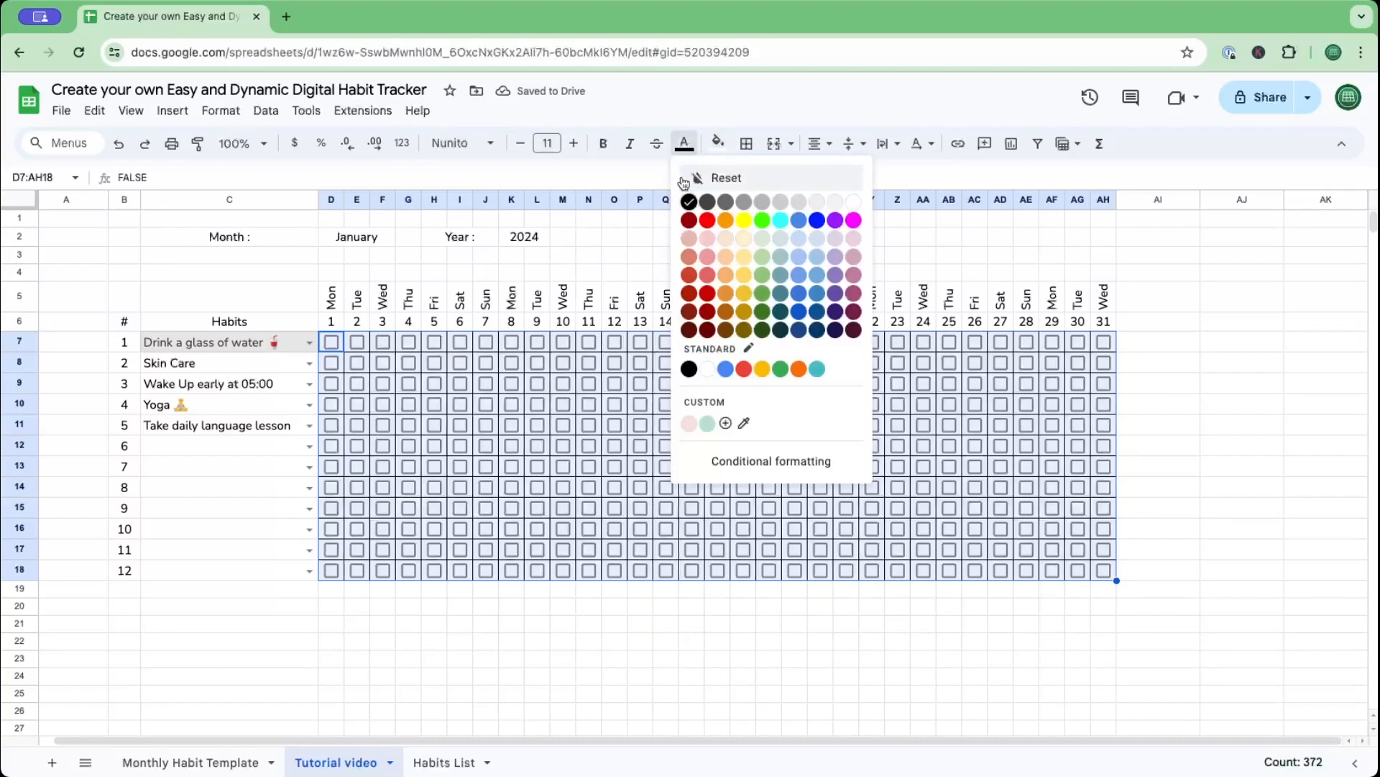
{"action": "left_click", "coordinate": [780, 203]}
{"action": "left_click", "coordinate": [1175, 515]}
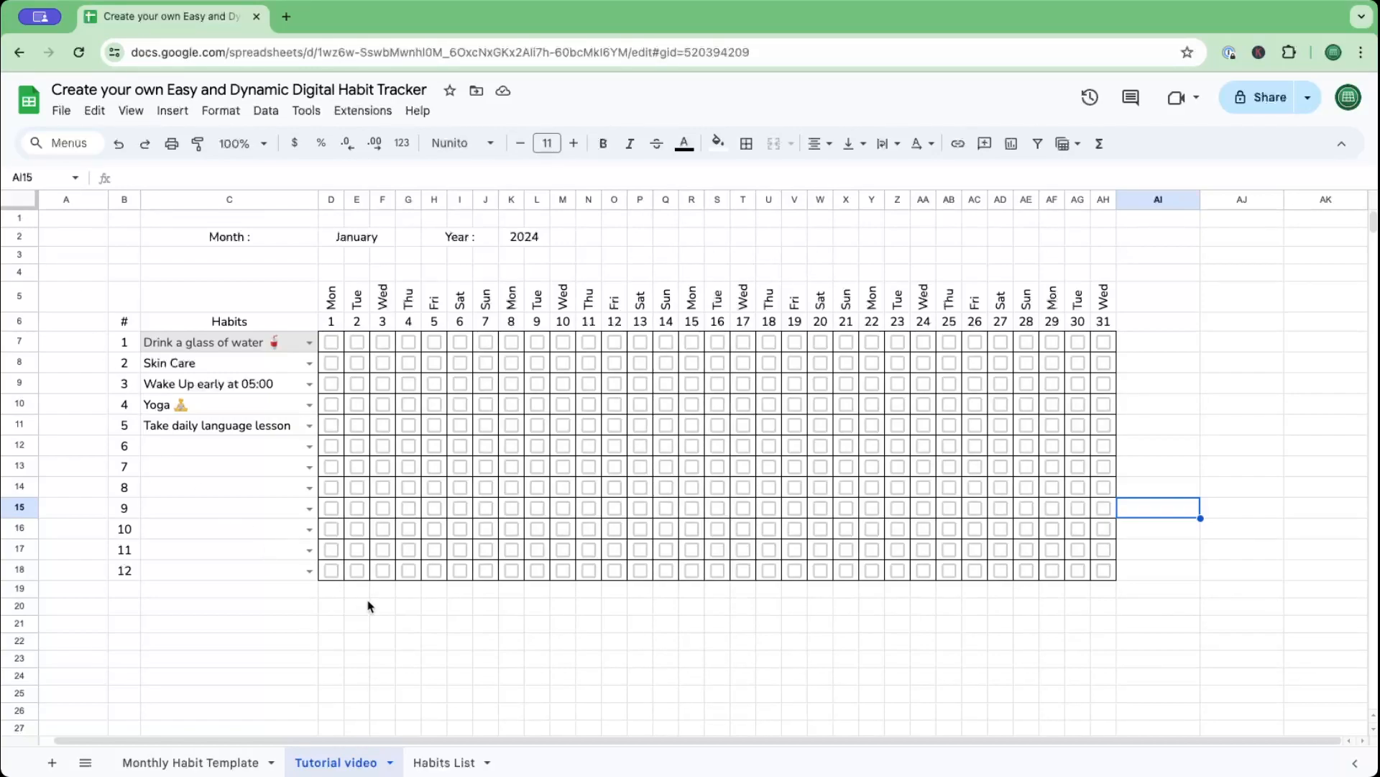
Tick and untick the D7 checkbox to test how it switches between TRUE and FALSE.
{"action": "left_click", "coordinate": [331, 342]}
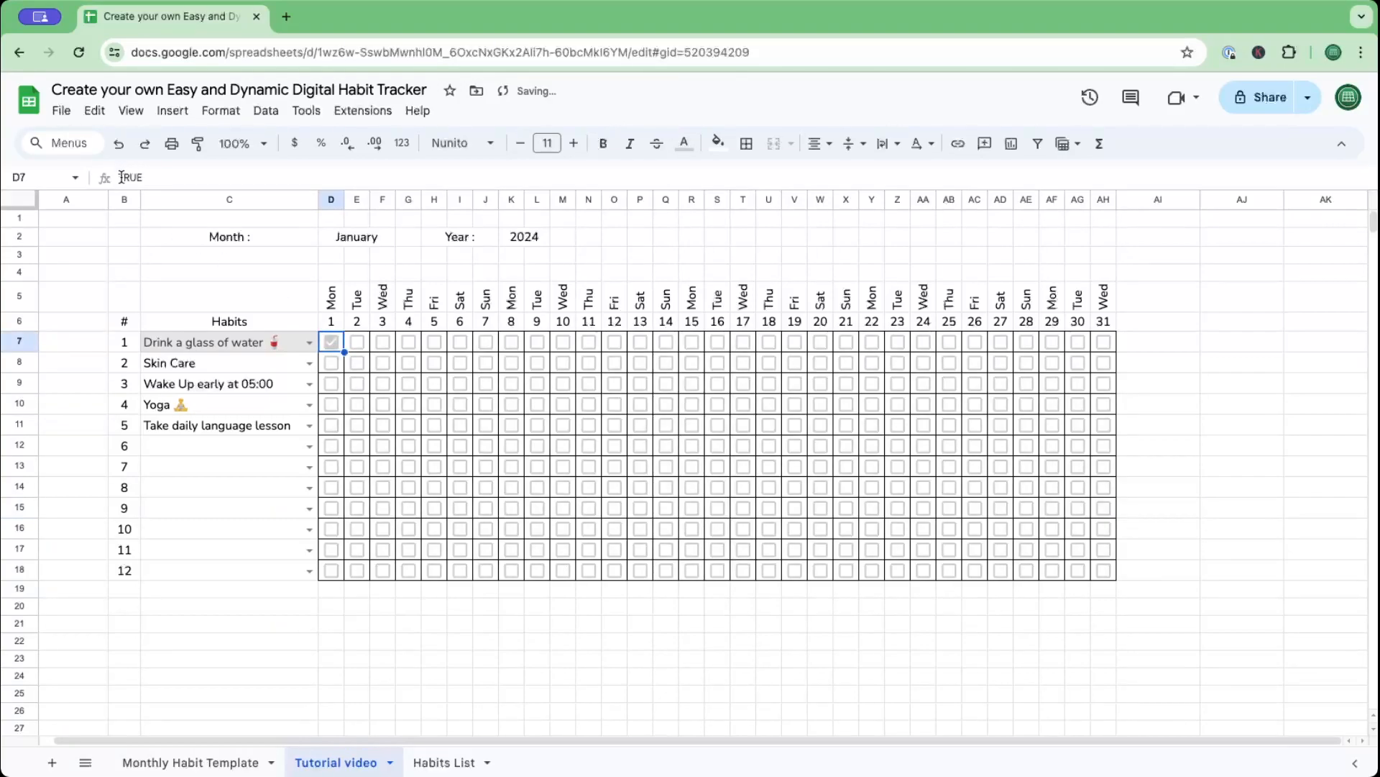
{"action": "left_click", "coordinate": [325, 348]}
{"action": "left_click", "coordinate": [335, 349]}
{"action": "left_click", "coordinate": [331, 349]}
Change the month cell's date to February 1, 2024.
{"action": "double_click", "coordinate": [333, 236]}
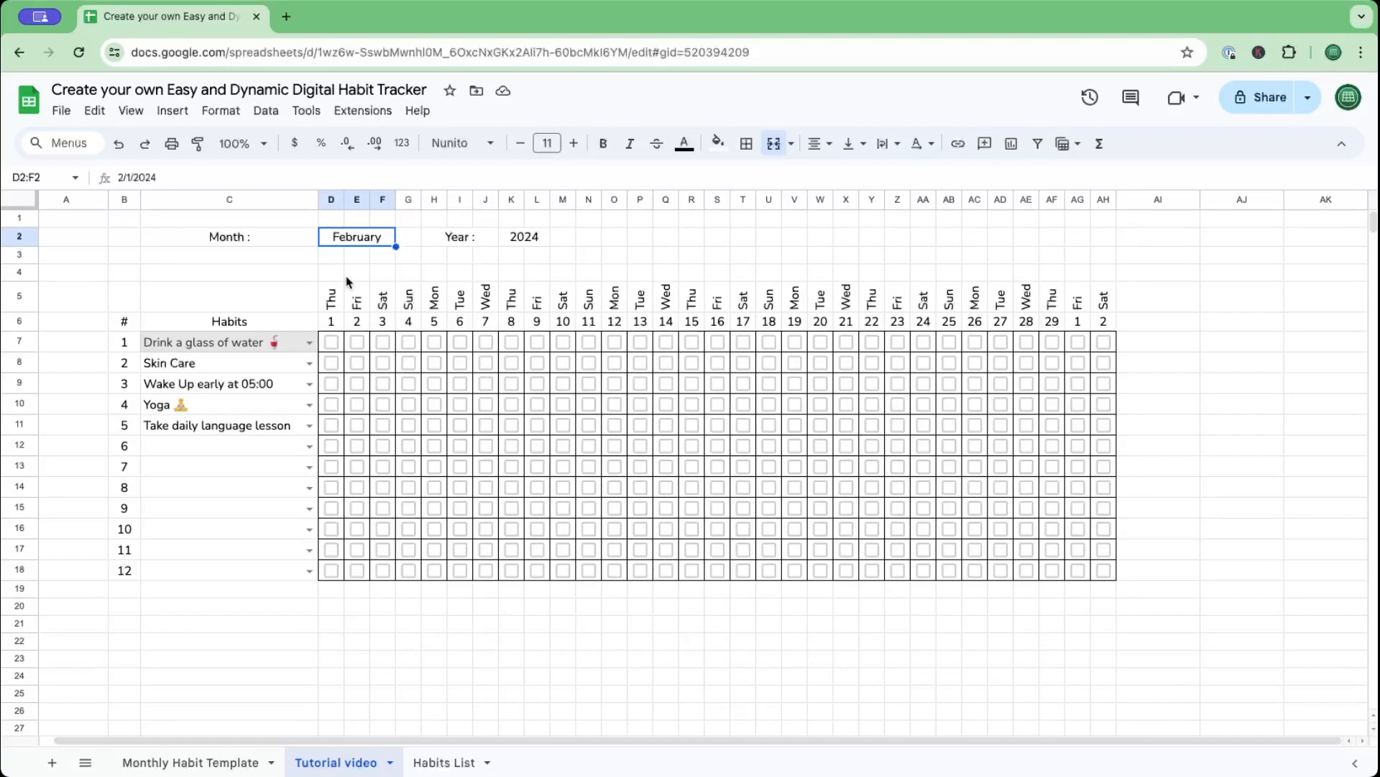
{"action": "left_click", "coordinate": [300, 284]}
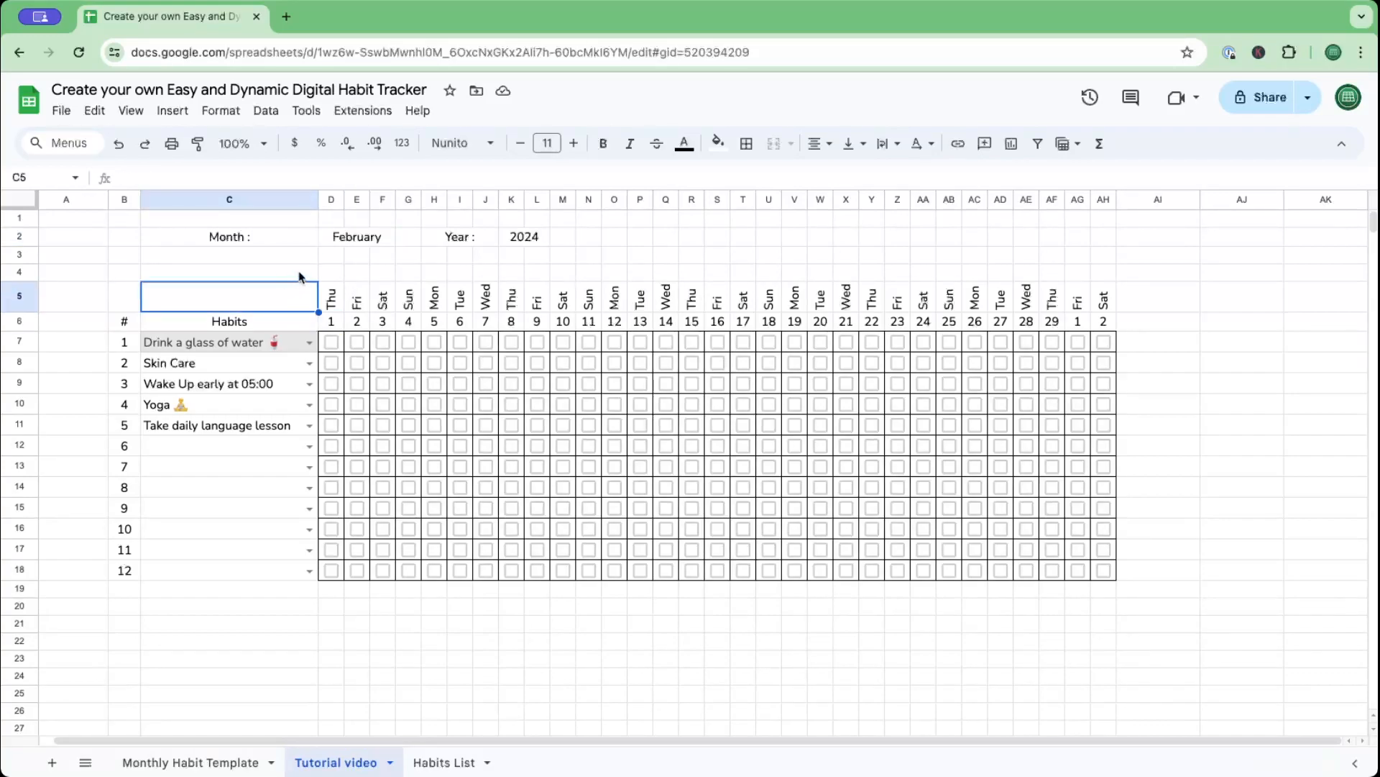
Start a conditional formatting rule for the day numbers D6:AH6 with a custom formula as its condition.
{"action": "left_click_drag", "start_coordinate": [332, 321], "coordinate": [1087, 327]}
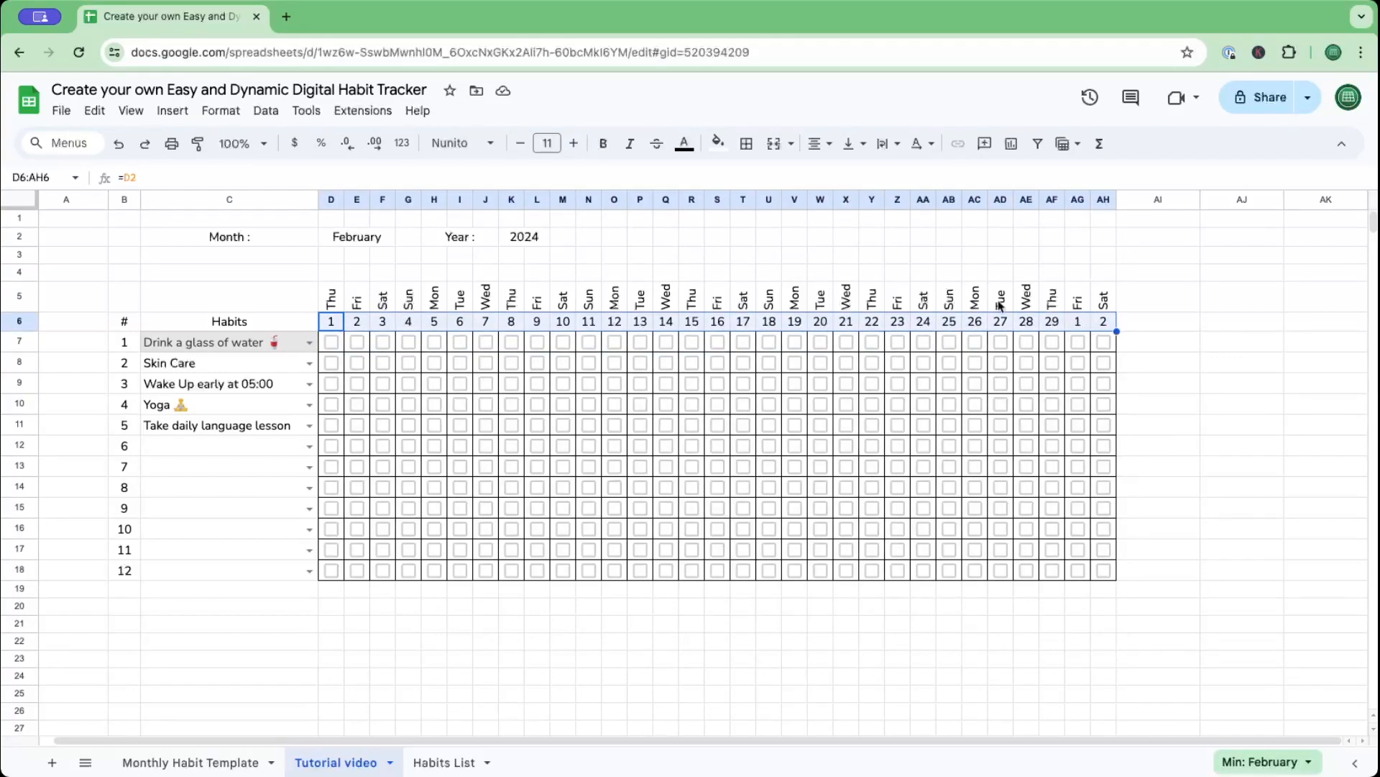
{"action": "left_click", "coordinate": [231, 117]}
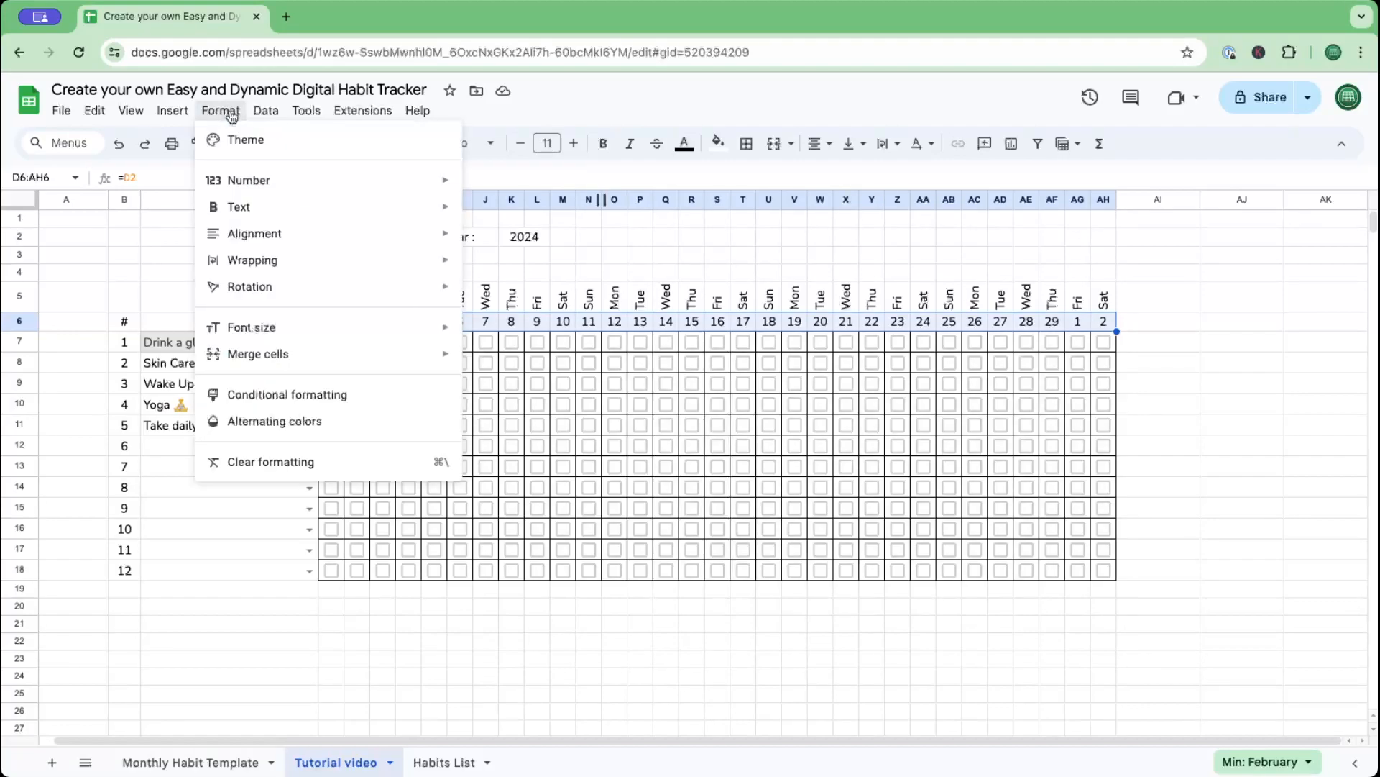
{"action": "left_click", "coordinate": [285, 395]}
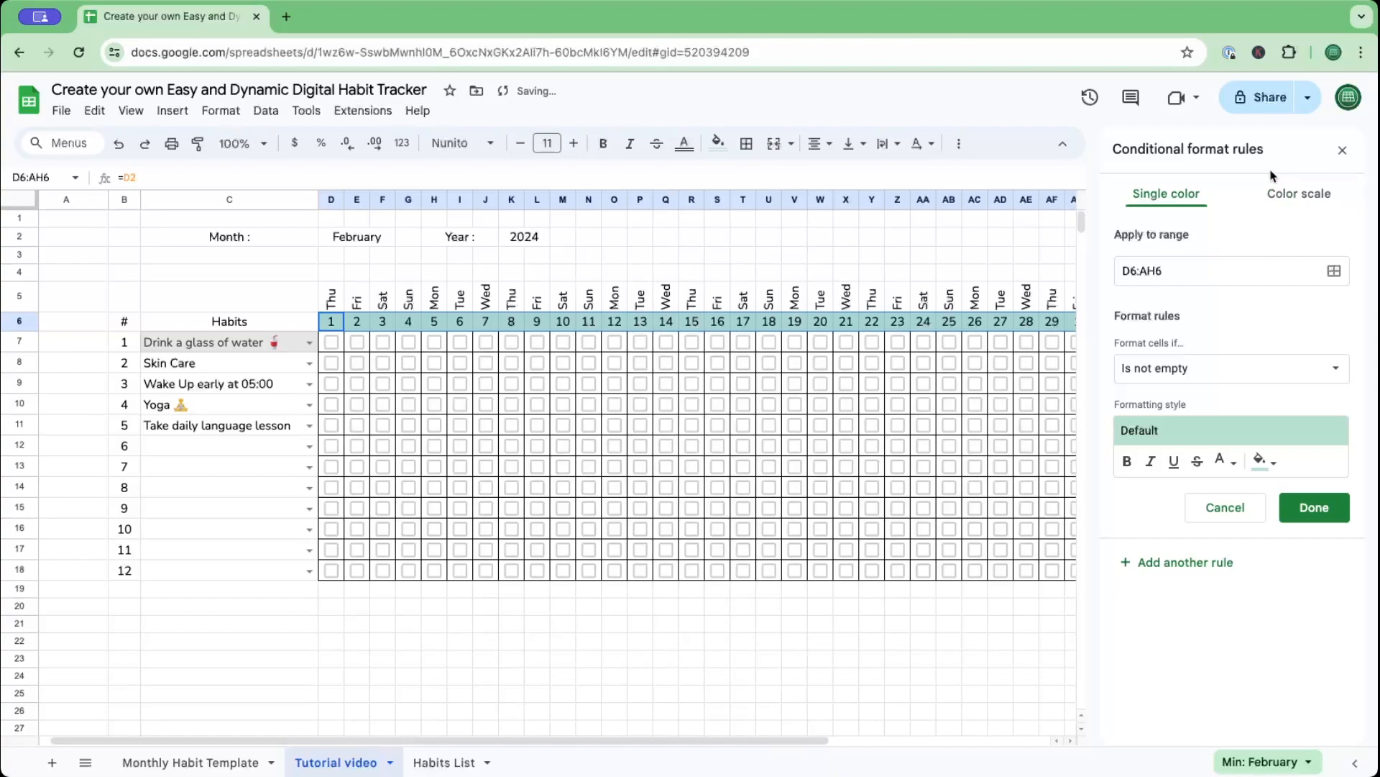
{"action": "left_click_drag", "start_coordinate": [688, 741], "coordinate": [755, 741]}
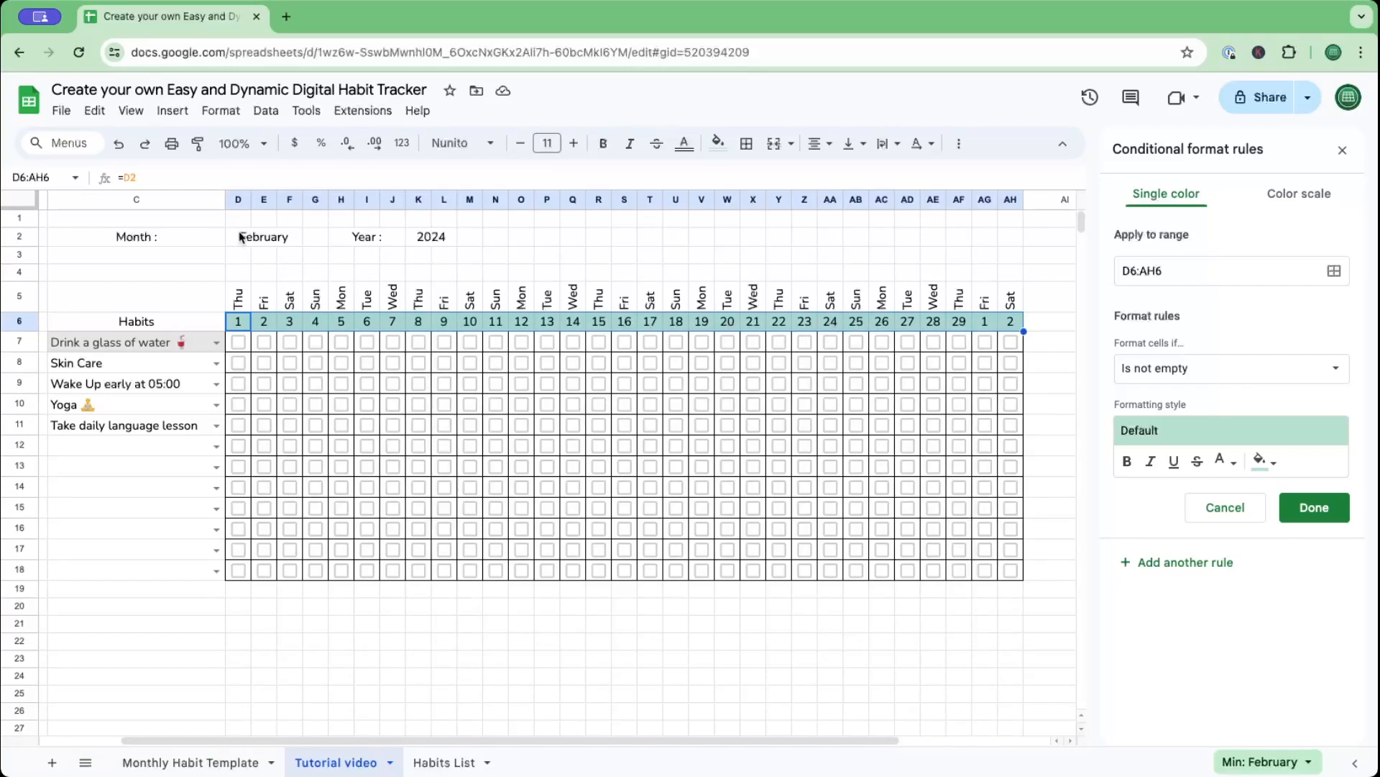
{"action": "left_click", "coordinate": [1327, 368]}
{"action": "scroll", "coordinate": [1190, 467], "scroll_direction": "down", "scroll_amount": 2}
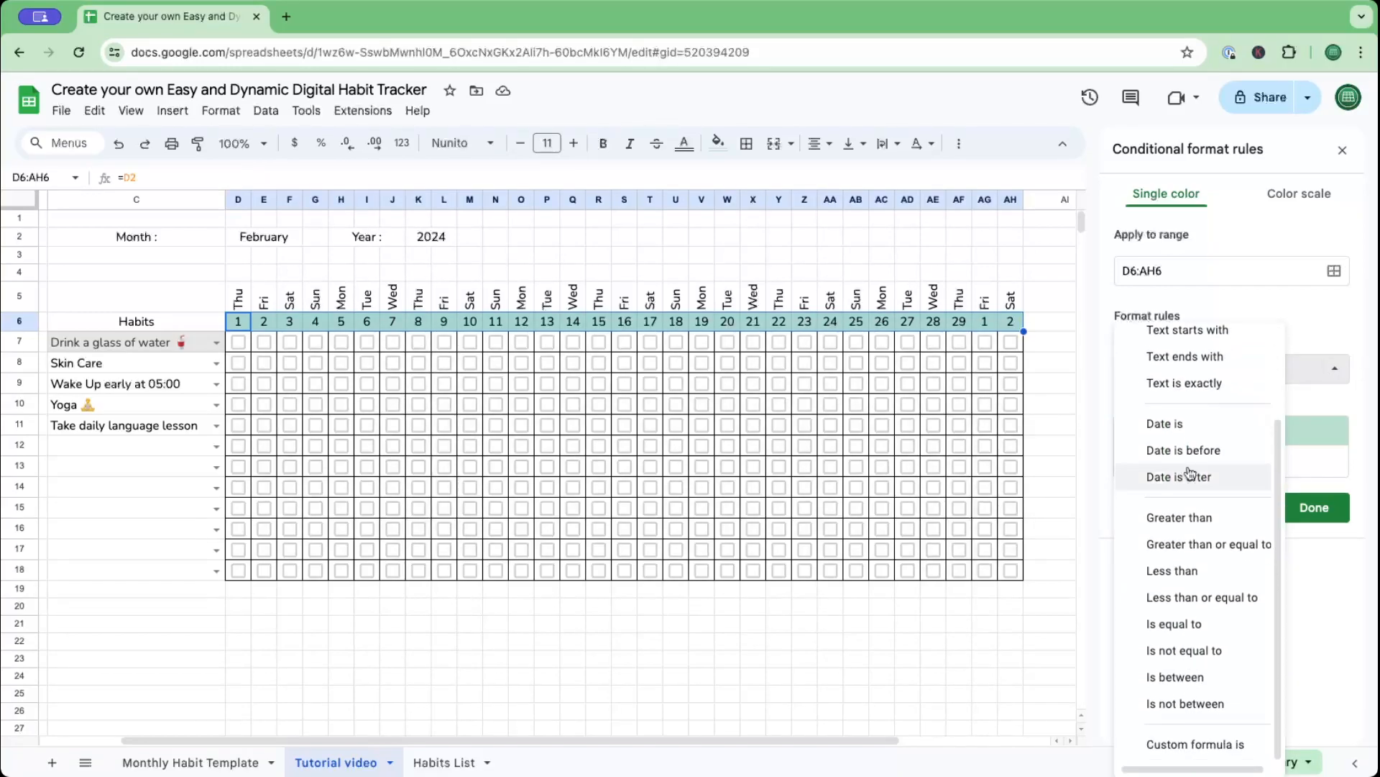
{"action": "left_click", "coordinate": [1201, 745]}
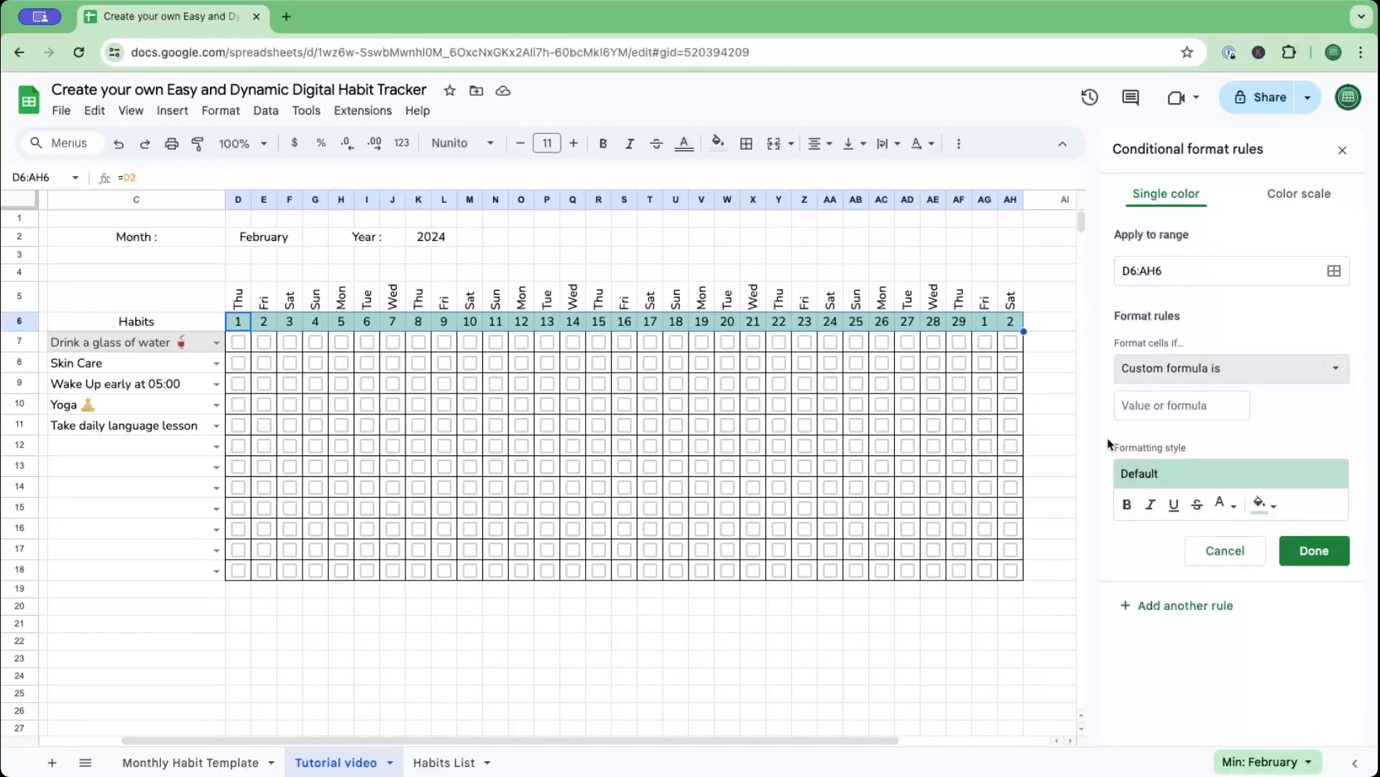
Enter =month(D2)<>month(D6) as the rule's custom formula.
{"action": "left_click", "coordinate": [1128, 400]}
{"action": "type", "text": "="}
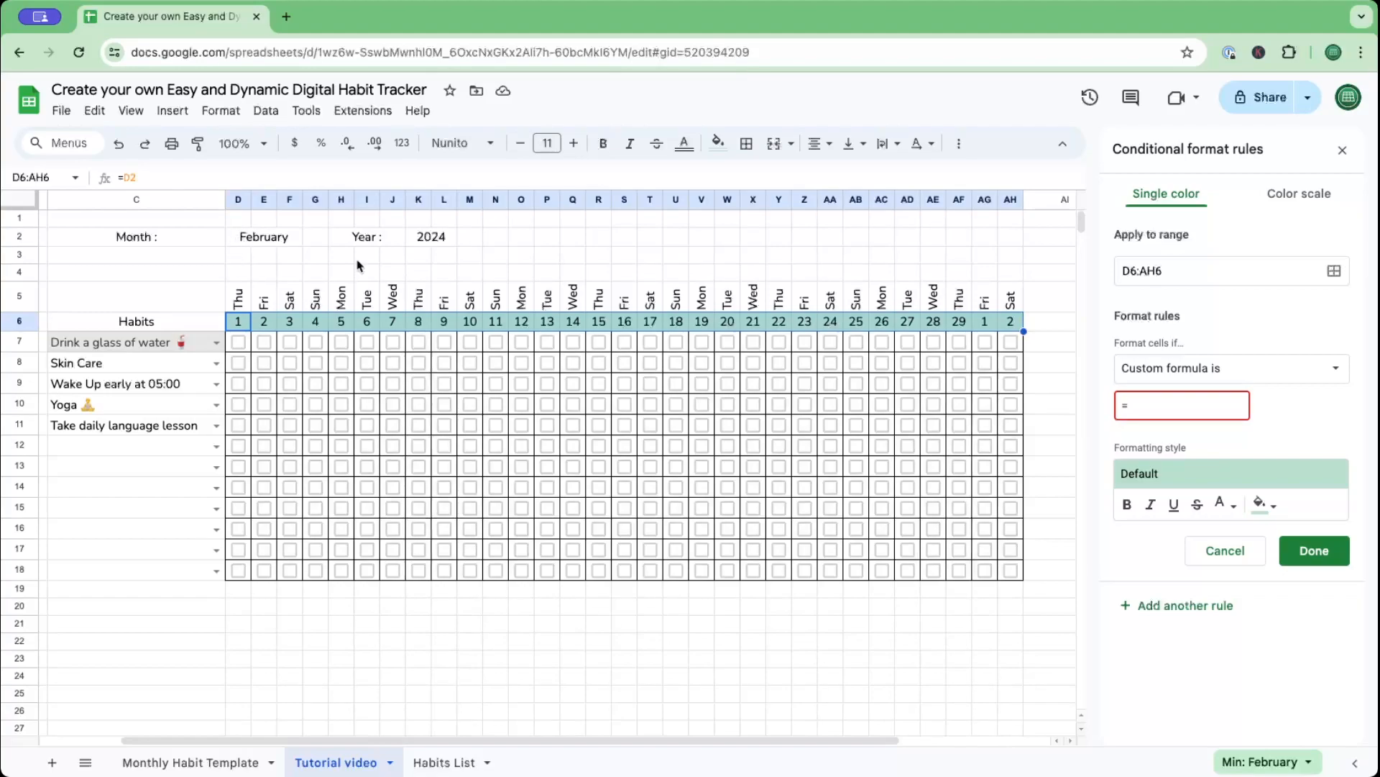
{"action": "type", "text": "month(D2"}
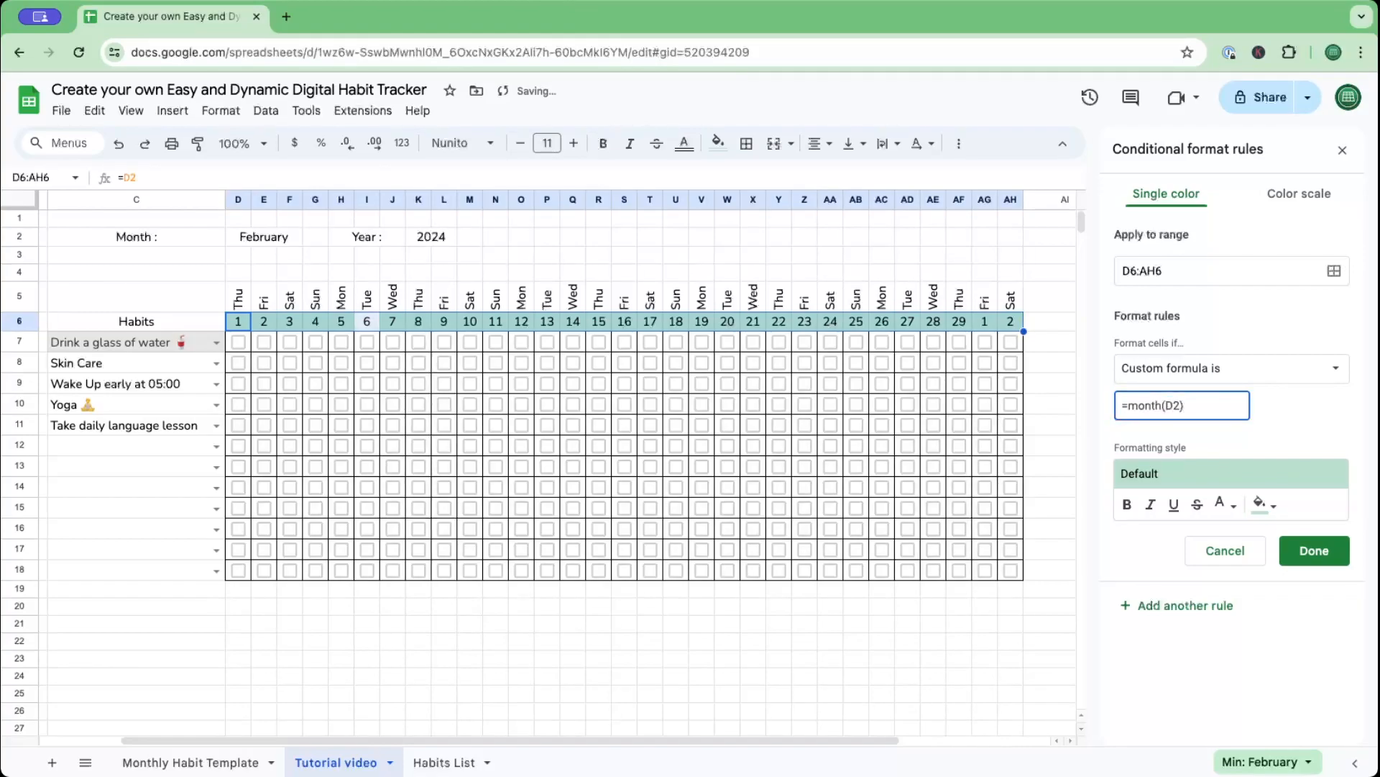
{"action": "type", "text": ")<>month(D"}
{"action": "type", "text": "6)"}
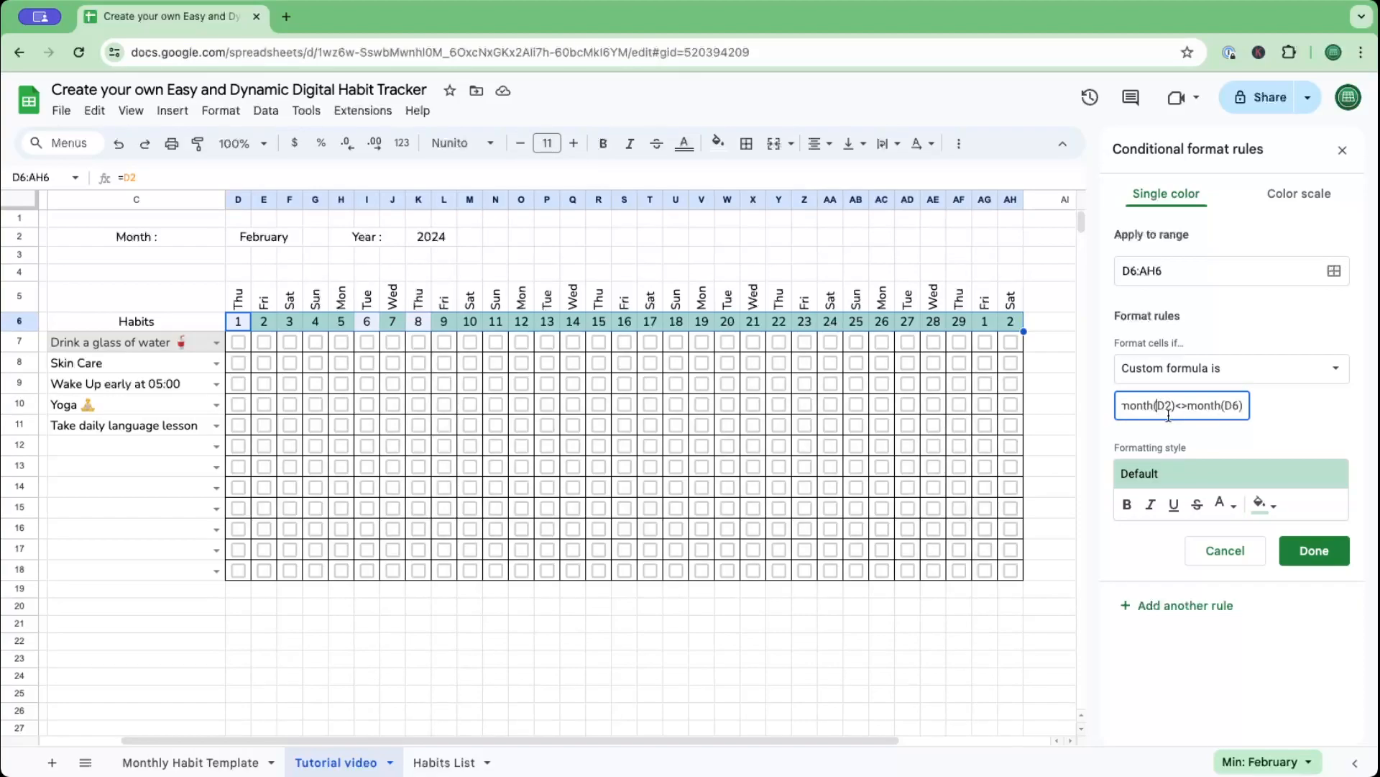
Make the month reference absolute as $D$2 in the rule's formula, keep D6 relative, and save the rule.
{"action": "type", "text": "$"}
{"action": "key", "text": "Right"}
{"action": "type", "text": "$"}
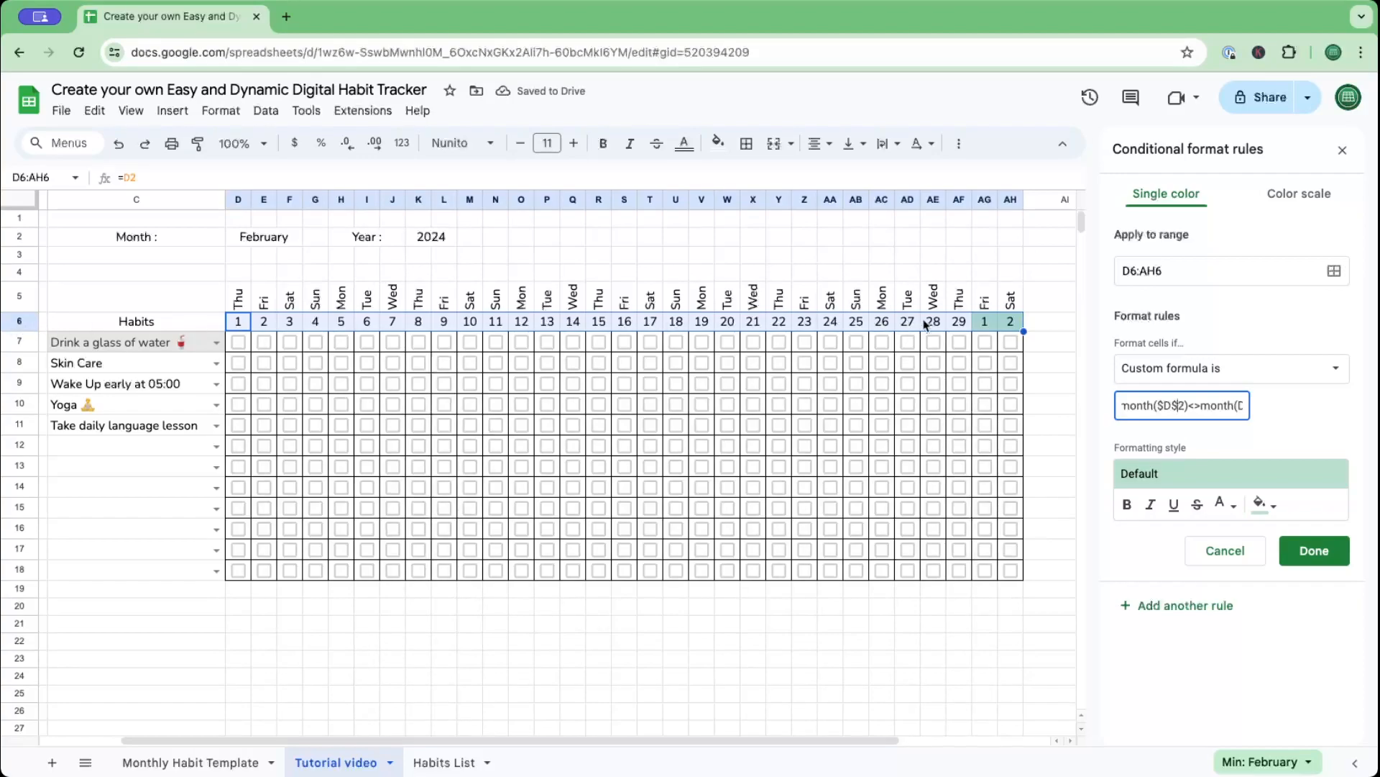
{"action": "left_click_drag", "start_coordinate": [1232, 407], "coordinate": [1252, 412]}
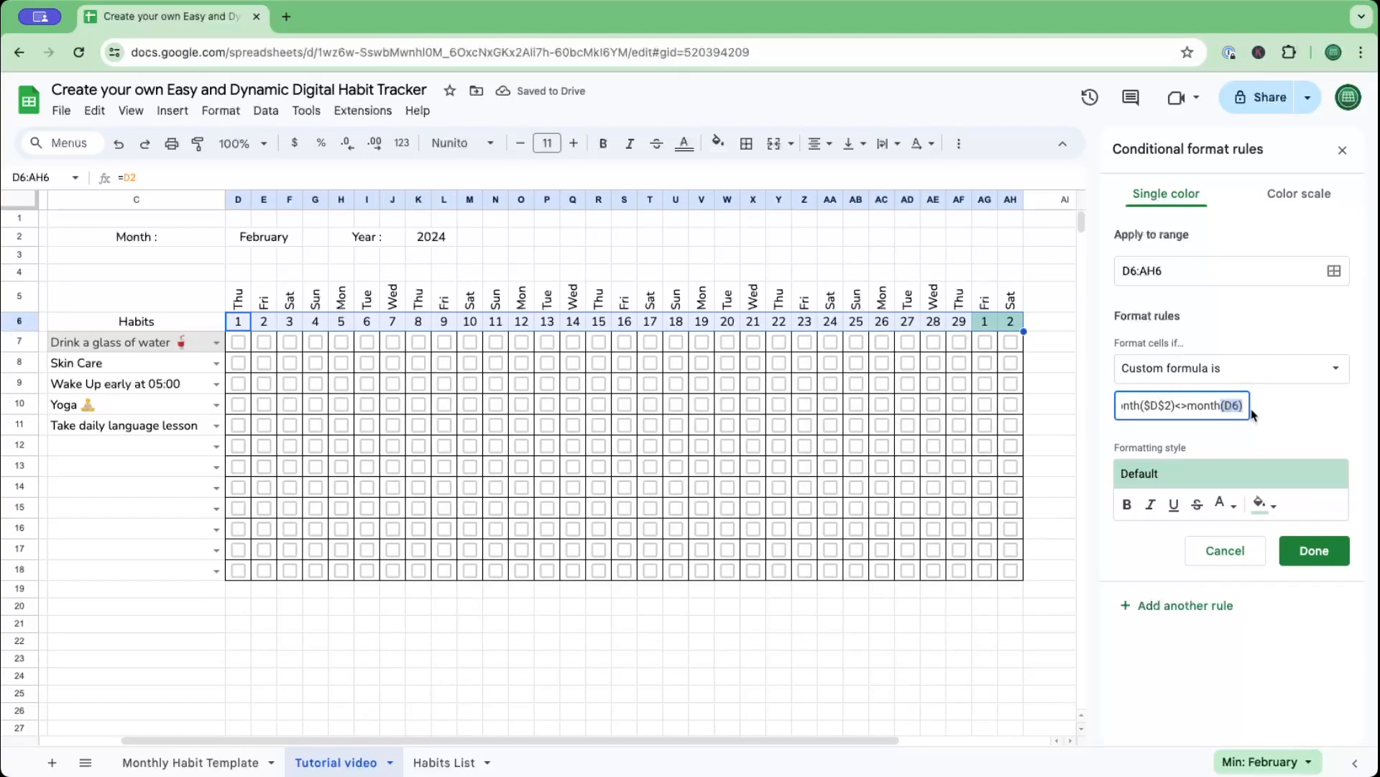
{"action": "left_click", "coordinate": [1235, 412]}
{"action": "type", "text": "$D$"}
{"action": "left_click_drag", "start_coordinate": [1226, 407], "coordinate": [1247, 407]}
{"action": "left_click", "coordinate": [1313, 558]}
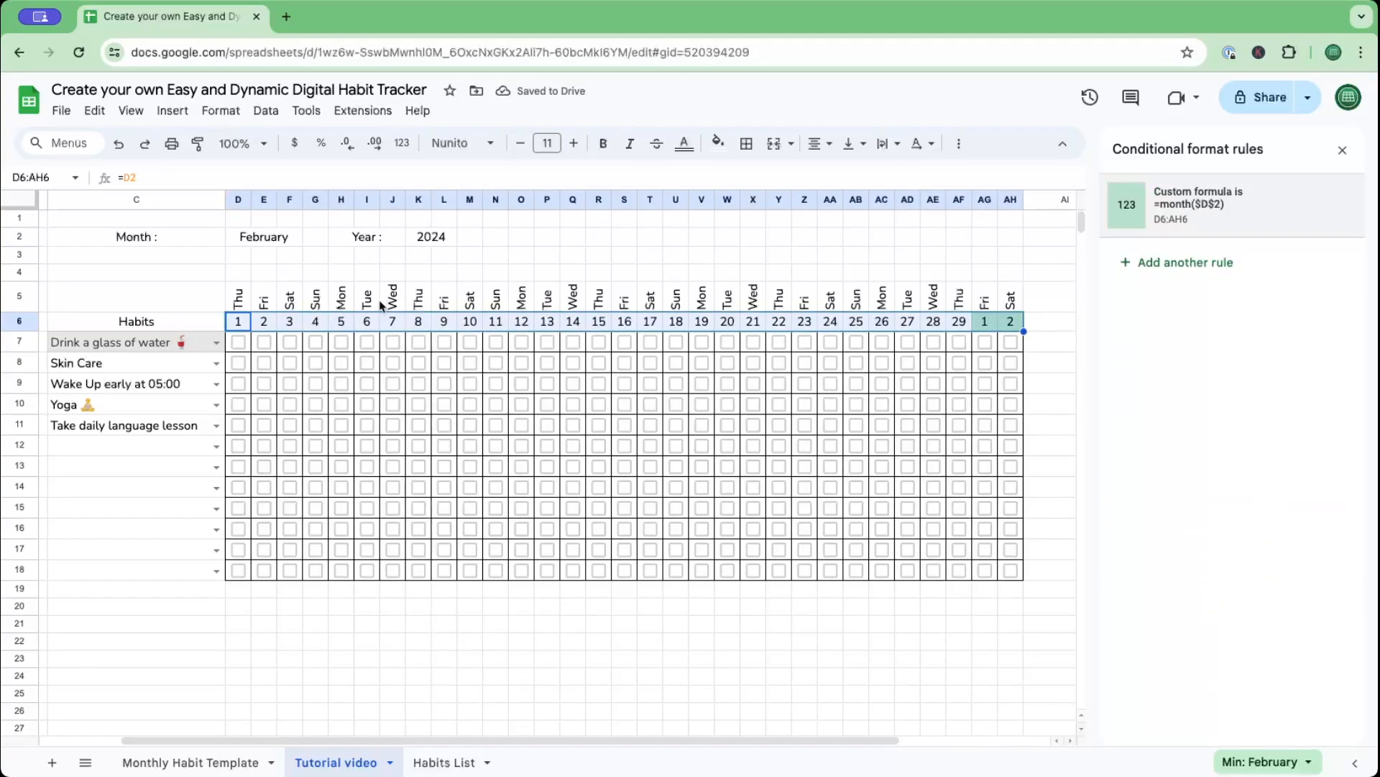
Add borders to the day number cells D6:AH6.
{"action": "left_click", "coordinate": [575, 276]}
{"action": "left_click_drag", "start_coordinate": [238, 321], "coordinate": [1010, 322]}
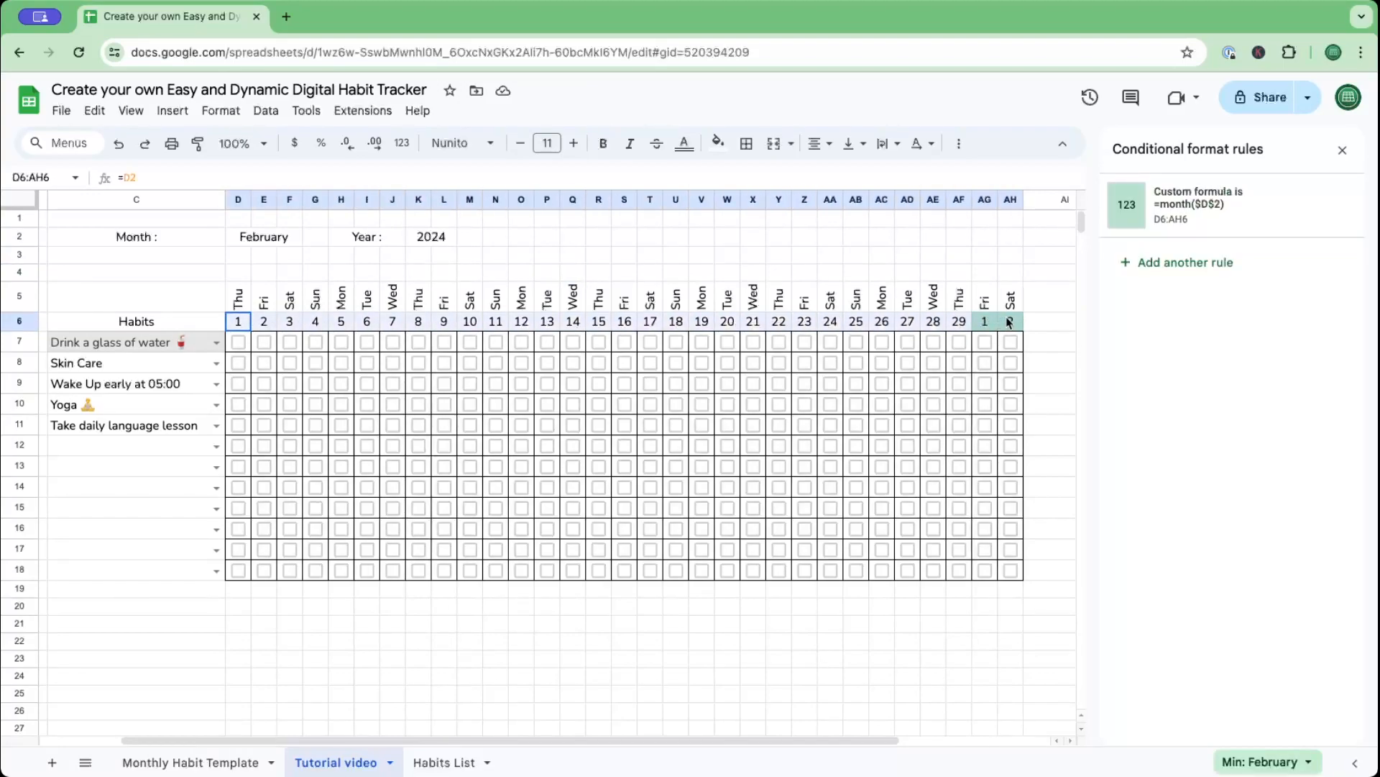
{"action": "left_click", "coordinate": [747, 144]}
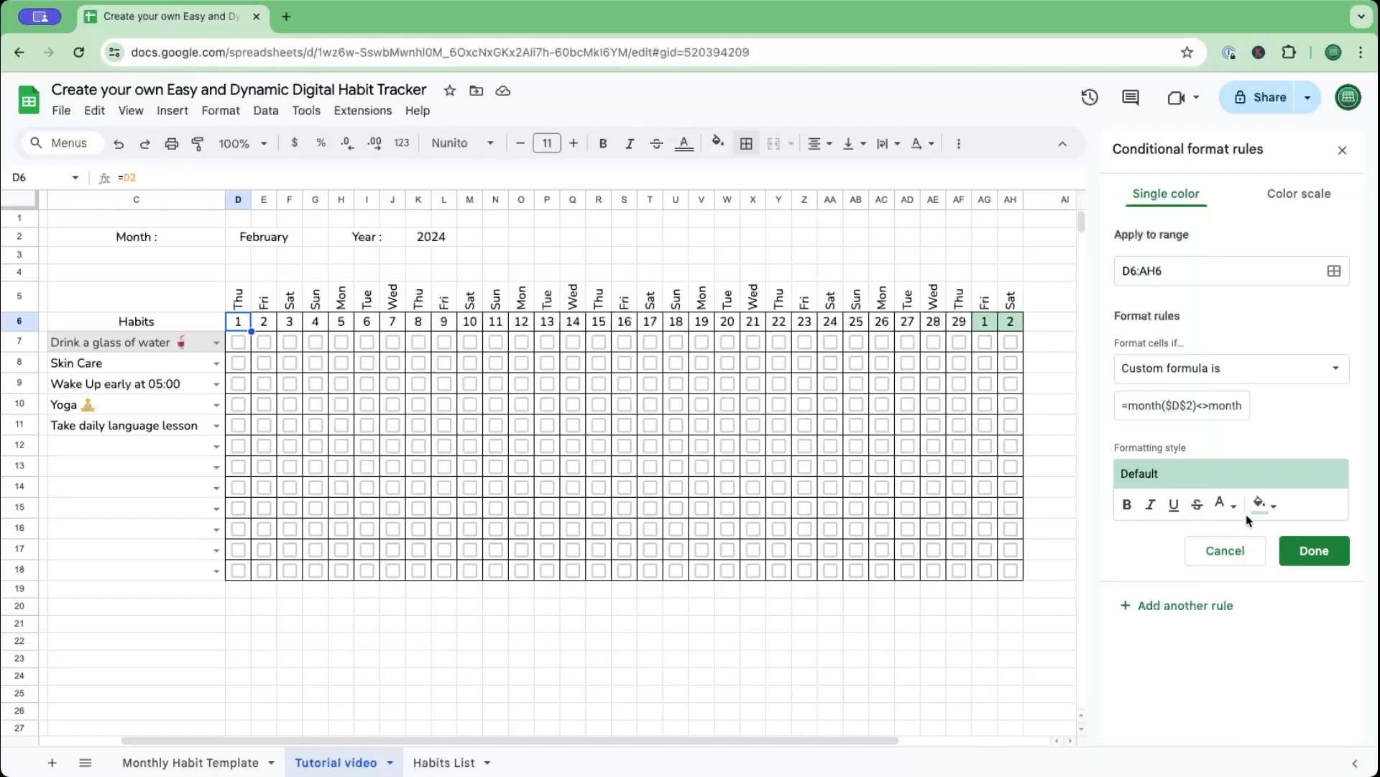
Set the text colour of the D6:AH6 conditional formatting rule to white.
{"action": "left_click", "coordinate": [1228, 505]}
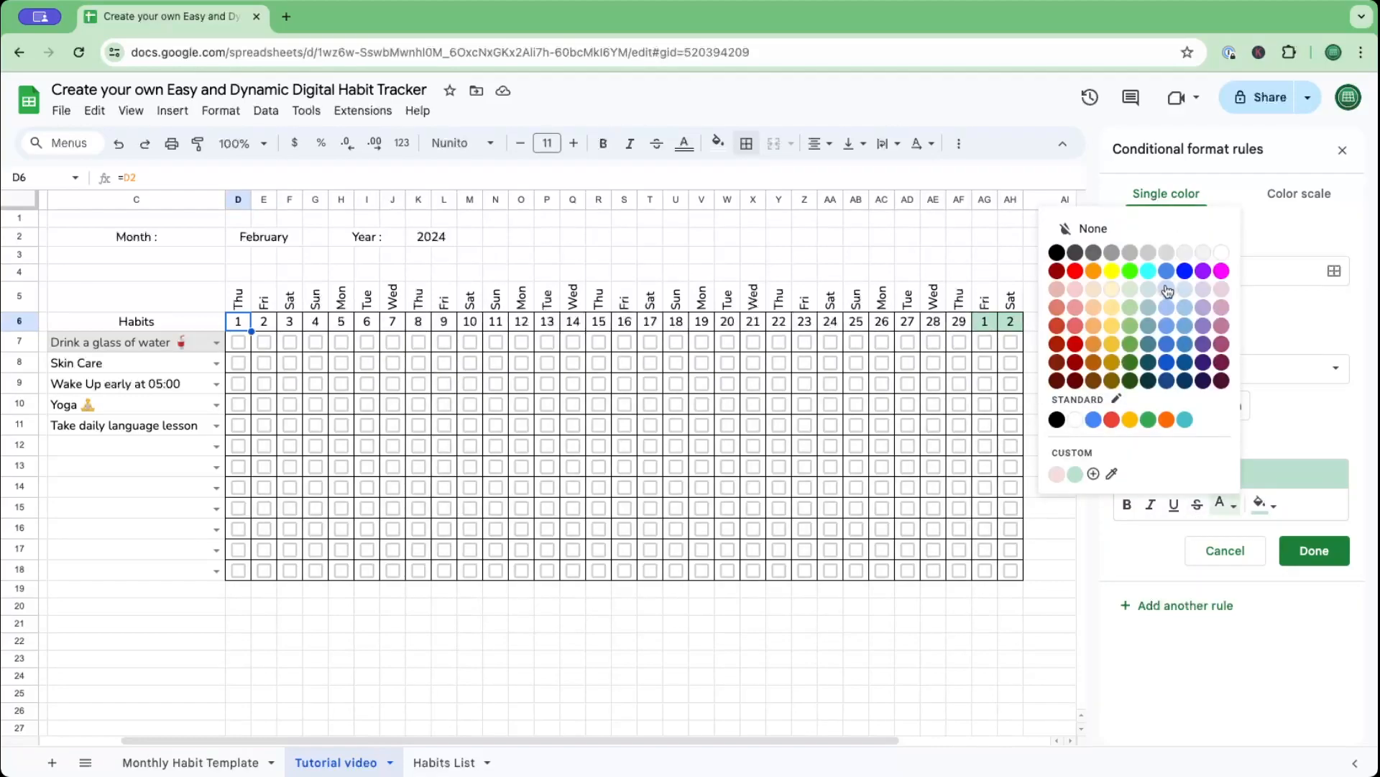
{"action": "left_click", "coordinate": [1222, 251]}
{"action": "left_click", "coordinate": [1233, 507]}
{"action": "left_click", "coordinate": [1234, 508]}
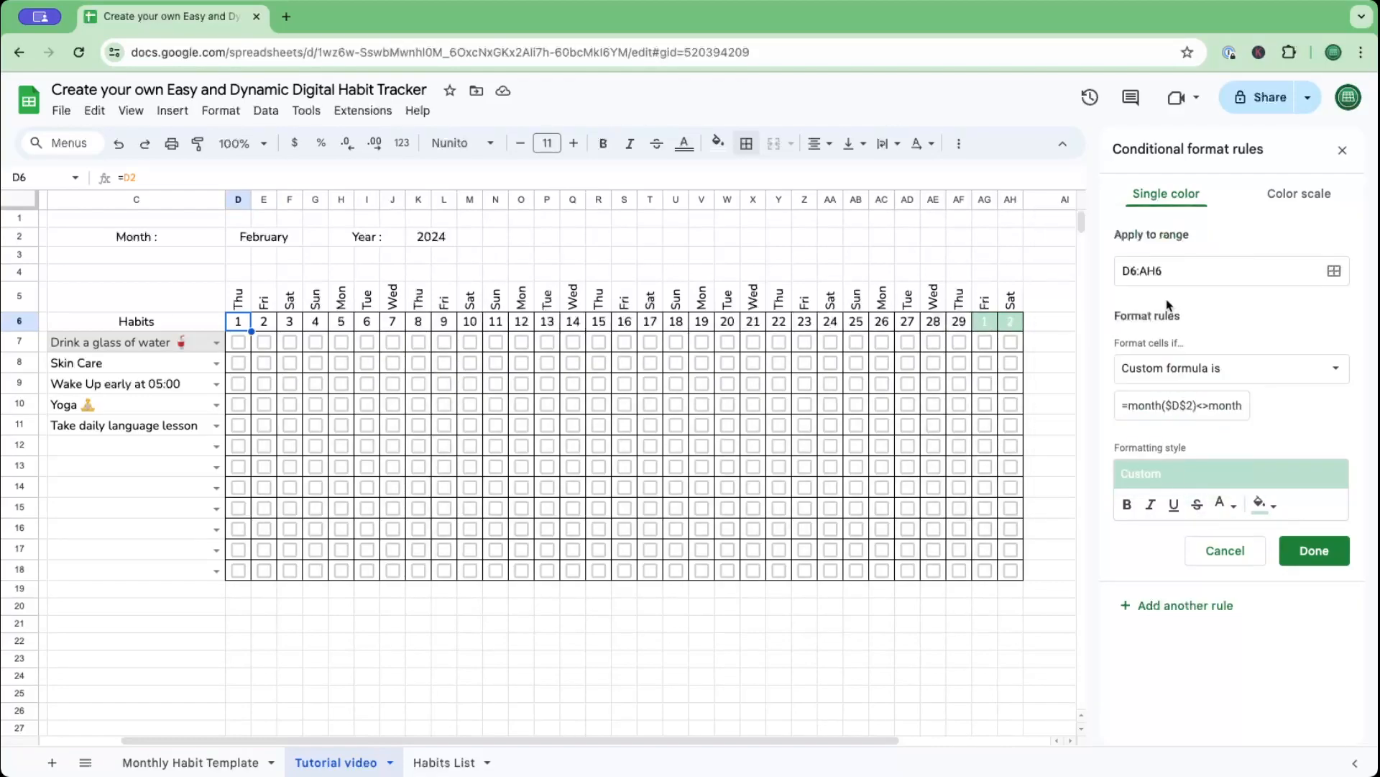
Set the D6:AH6 rule's text colour to grey and its fill colour to white.
{"action": "left_click", "coordinate": [1230, 505]}
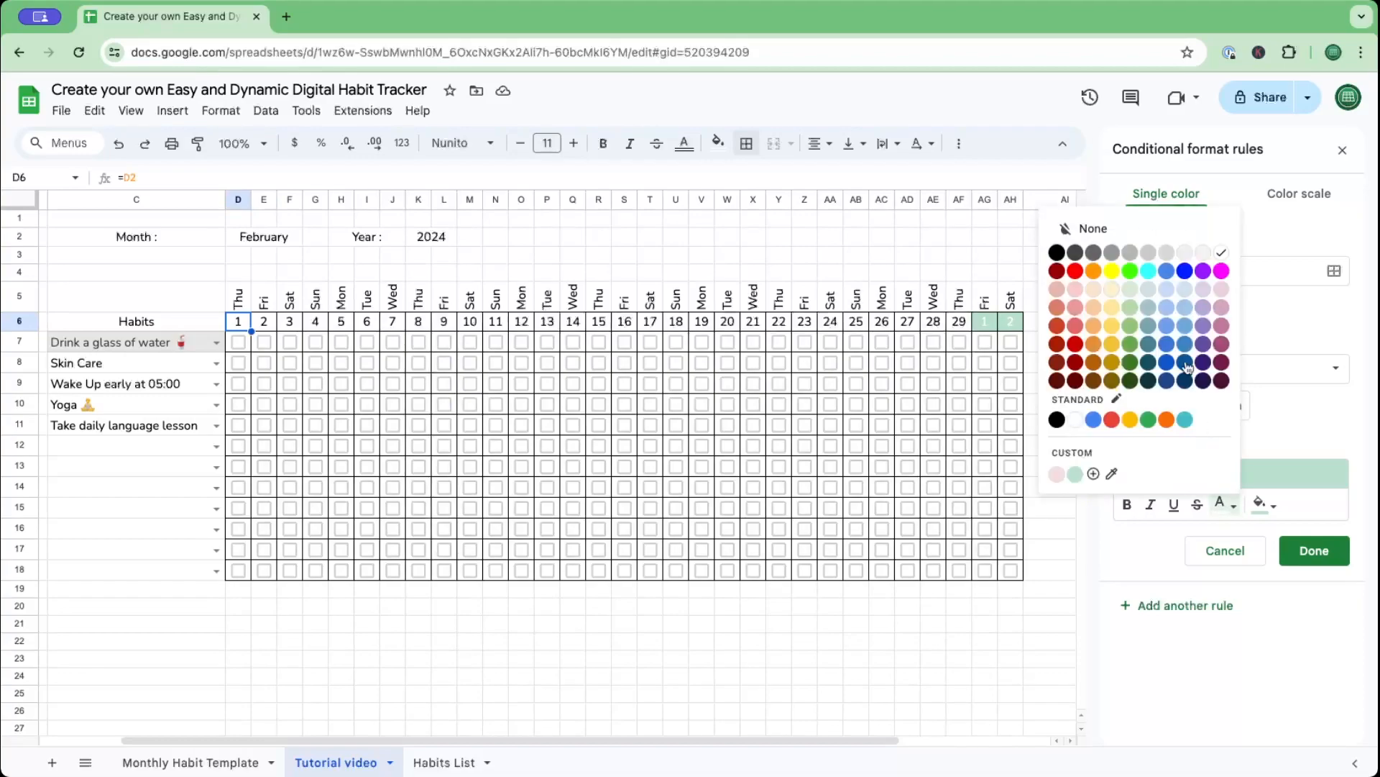
{"action": "left_click", "coordinate": [1150, 254]}
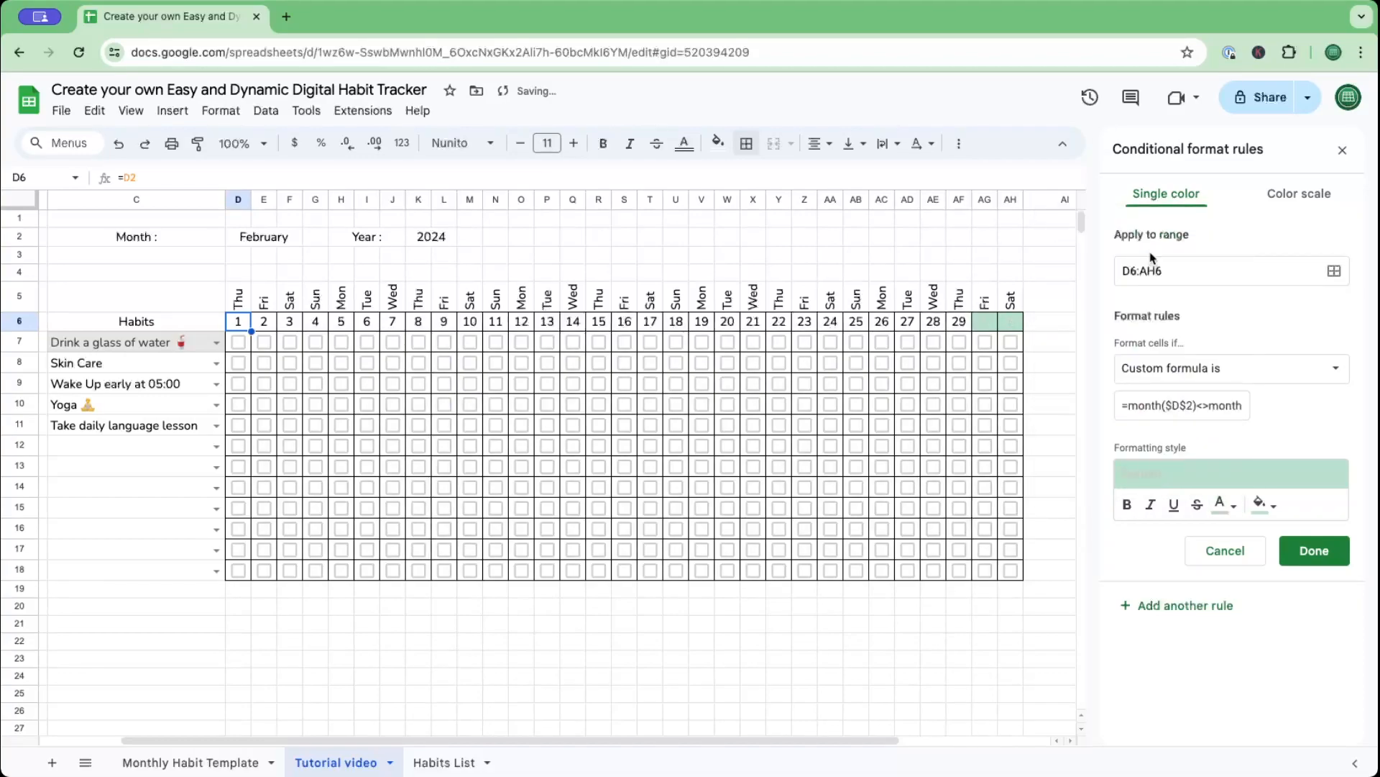
{"action": "left_click", "coordinate": [1274, 507]}
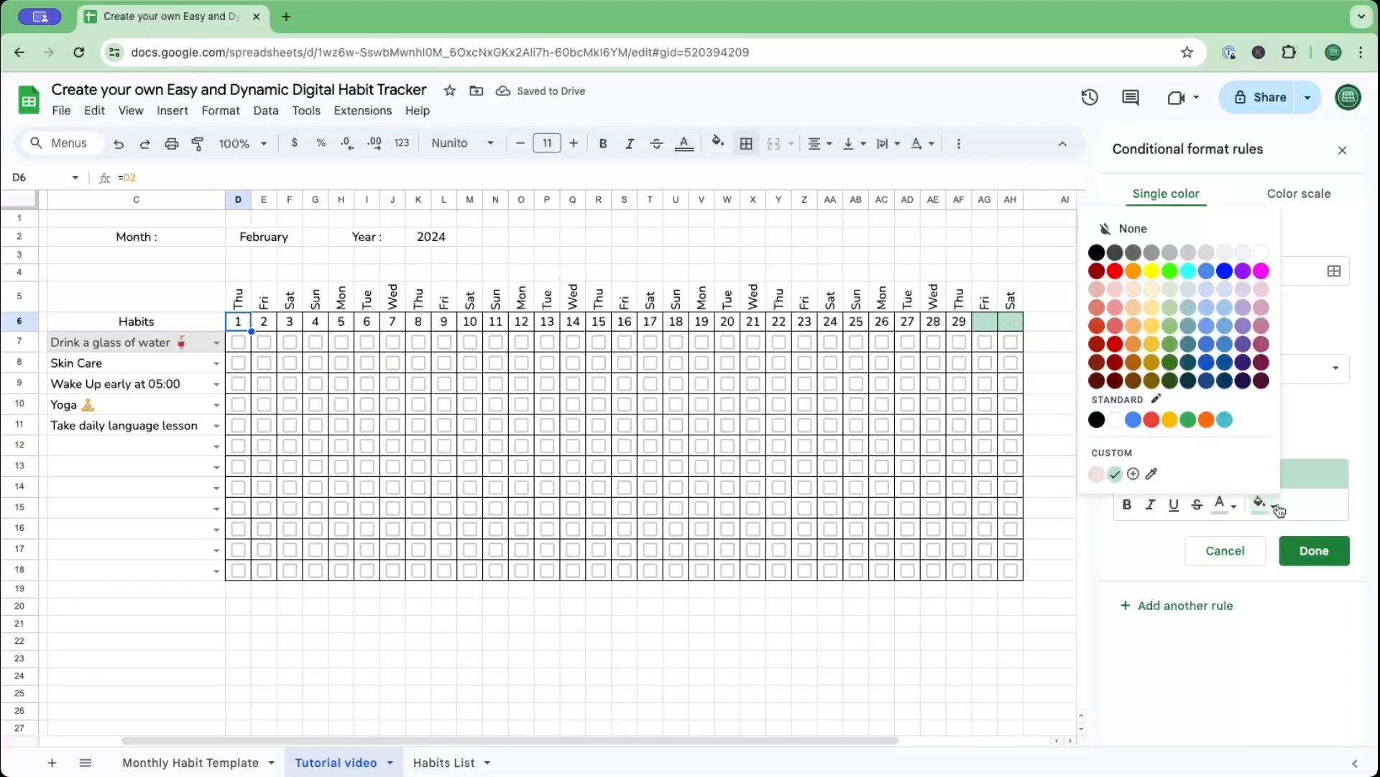
{"action": "left_click", "coordinate": [1261, 254]}
{"action": "left_click", "coordinate": [1050, 322]}
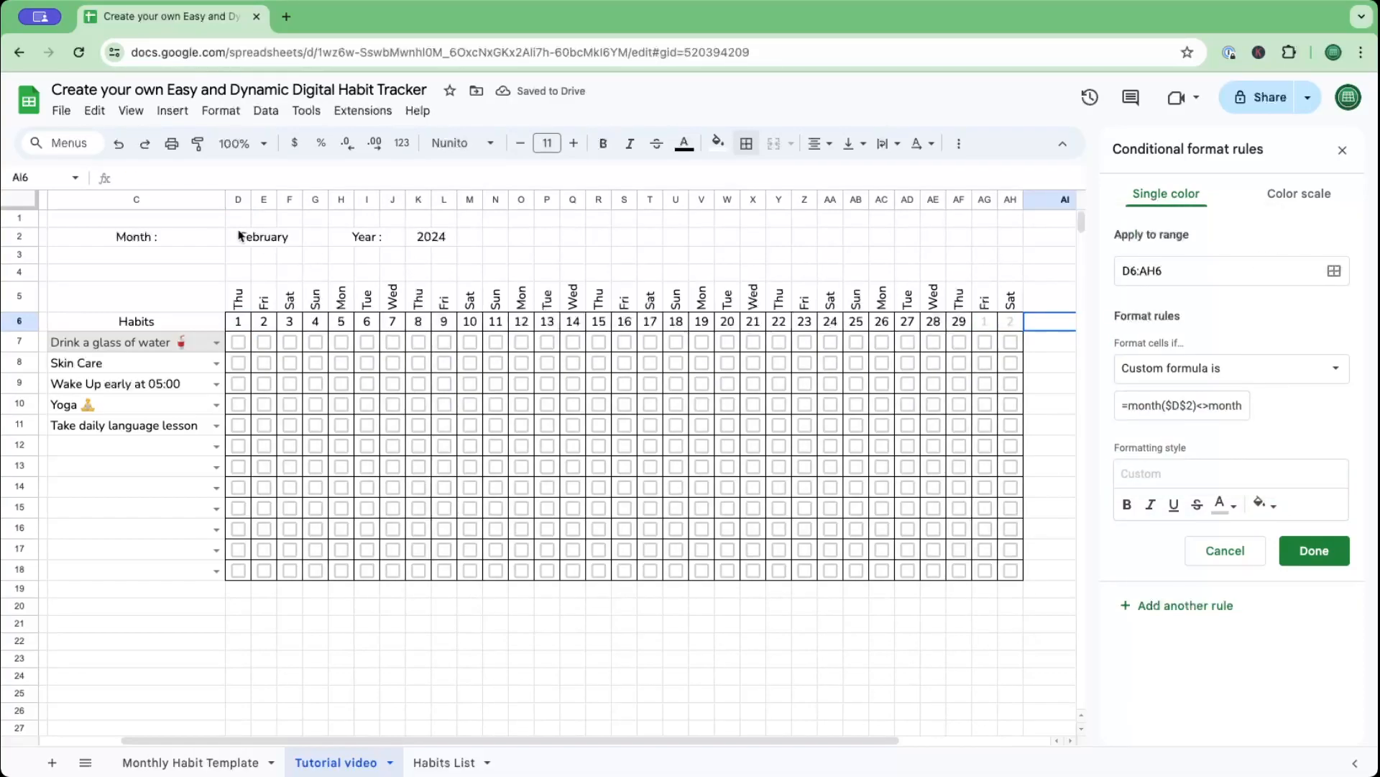
Test the day headers by changing the month date in D2 to January 1, 2024 and on to April 1, 2024.
{"action": "double_click", "coordinate": [237, 237]}
{"action": "left_click", "coordinate": [226, 308]}
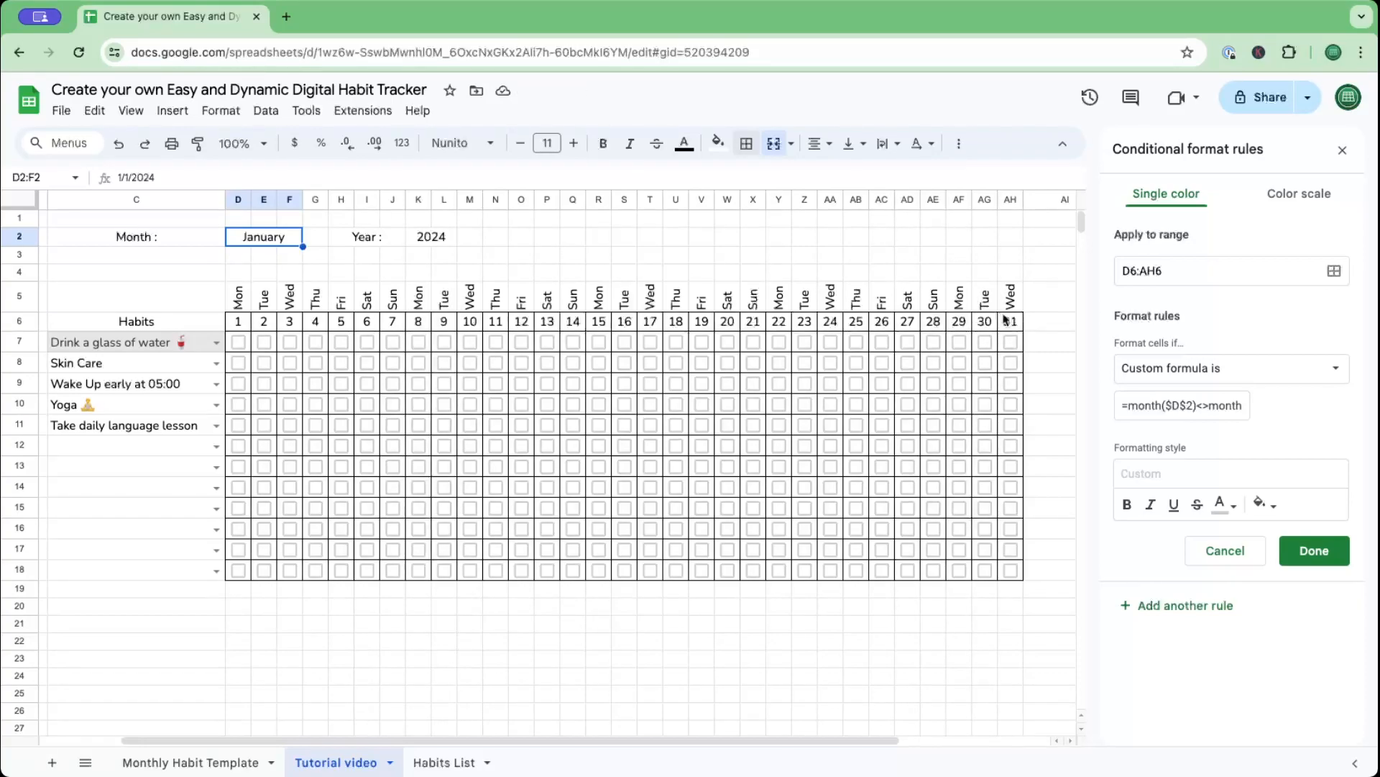
{"action": "double_click", "coordinate": [242, 240]}
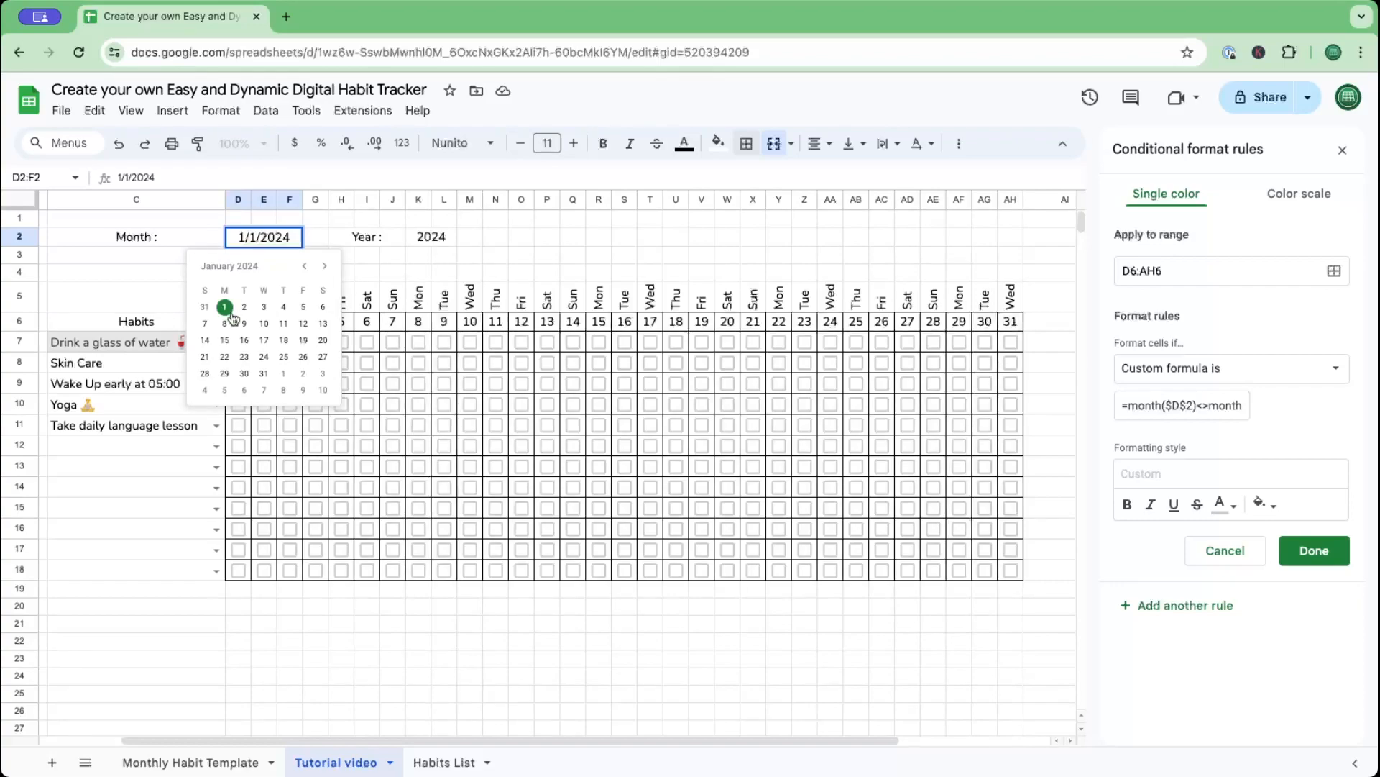
{"action": "left_click", "coordinate": [325, 265]}
{"action": "left_click", "coordinate": [324, 265]}
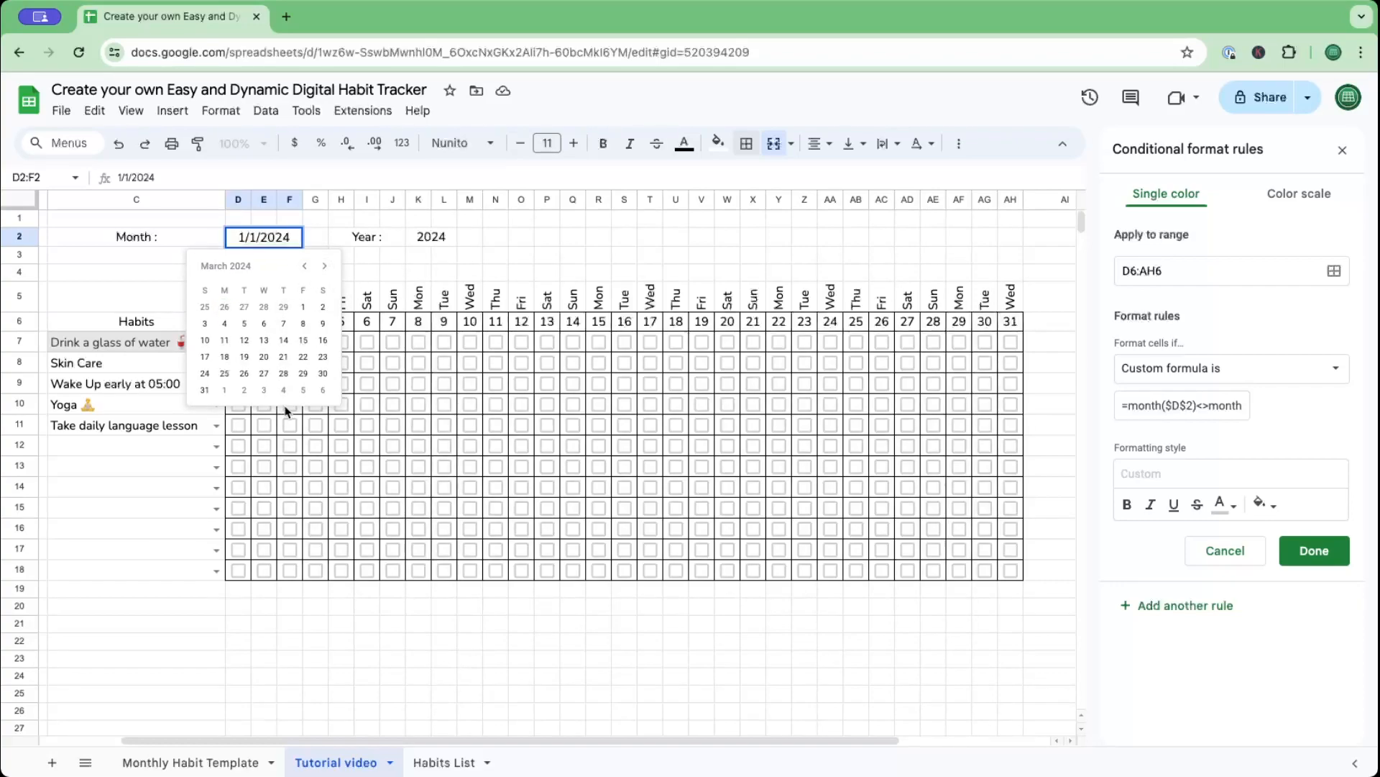
{"action": "left_click", "coordinate": [325, 265]}
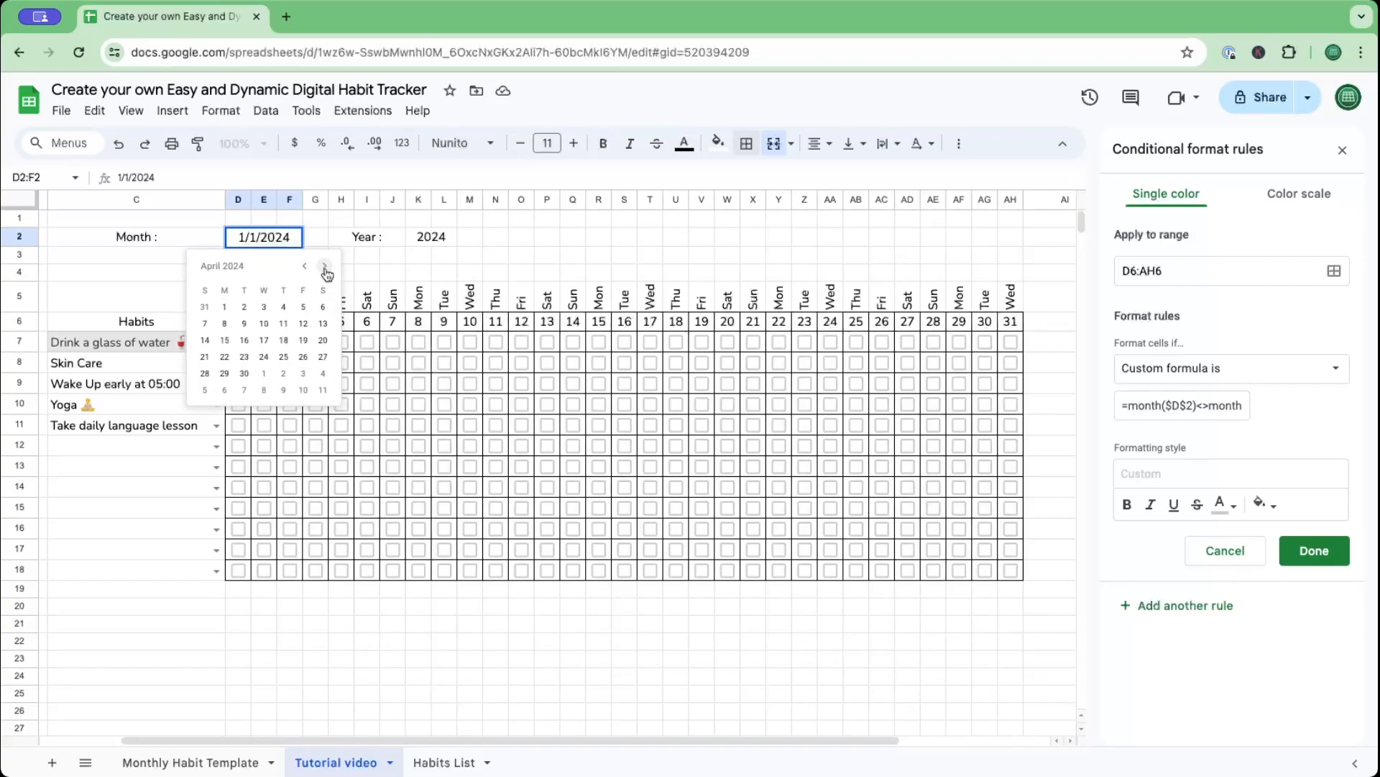
{"action": "left_click", "coordinate": [225, 307]}
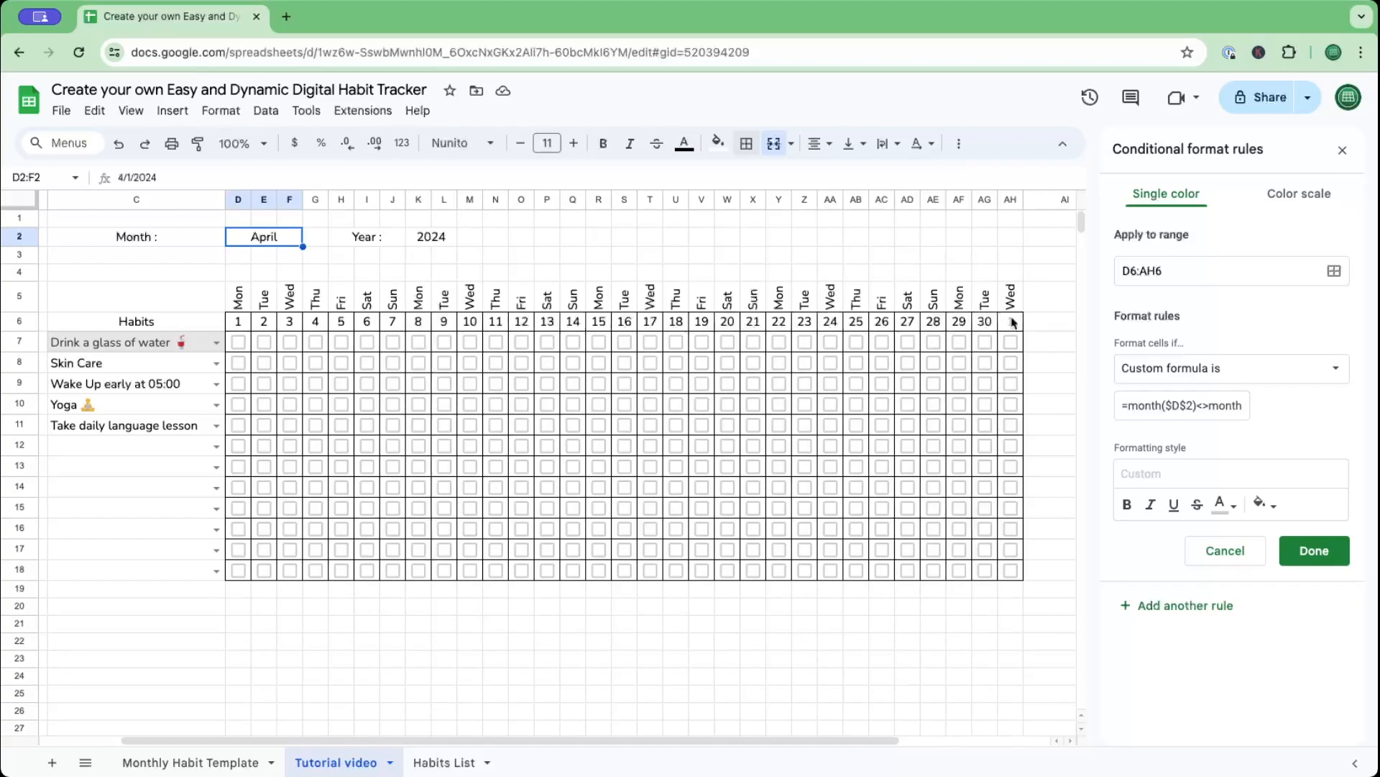
Extend the conditional formatting rule's range to D5:AH6 and add borders to the weekday cells D5:AH5.
{"action": "left_click", "coordinate": [1136, 271]}
{"action": "type", "text": "5:"}
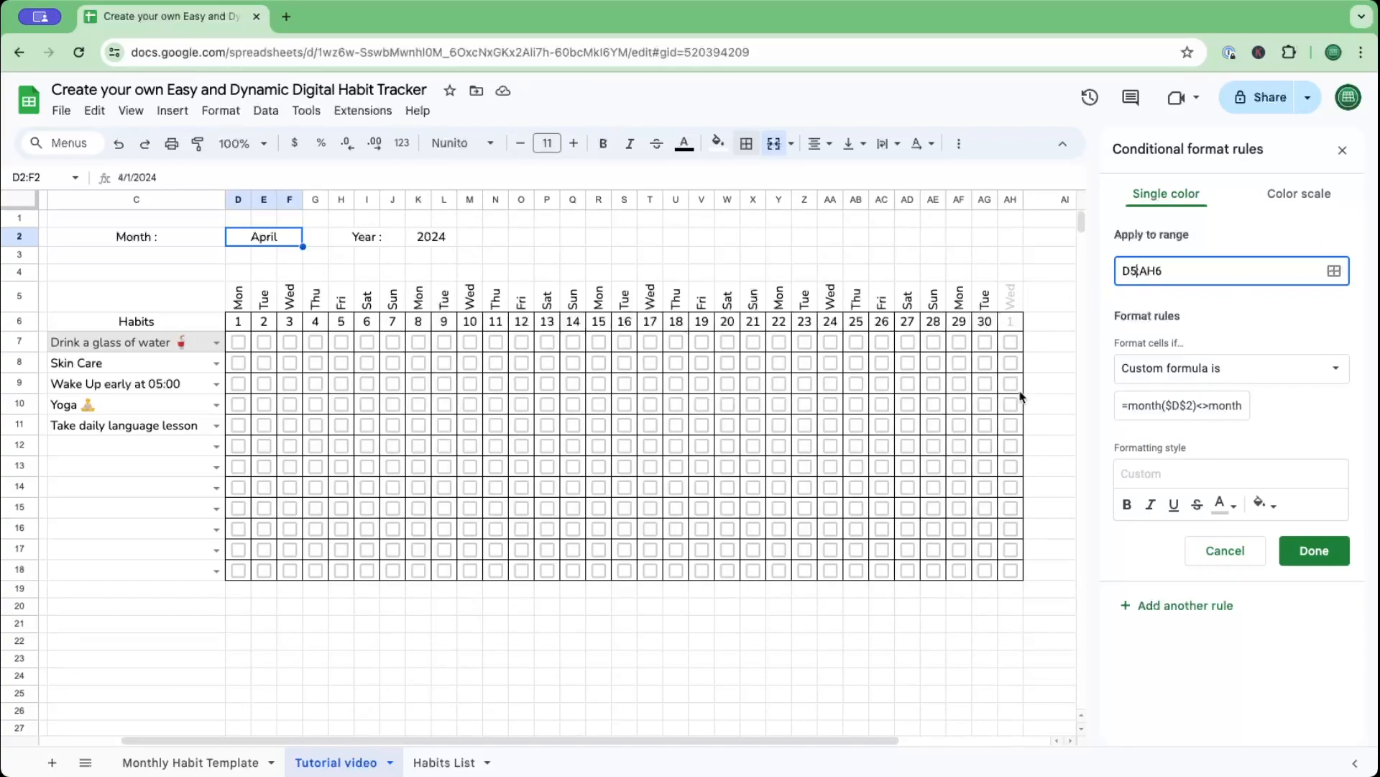
{"action": "left_click_drag", "start_coordinate": [238, 296], "coordinate": [1010, 296]}
{"action": "left_click", "coordinate": [747, 143]}
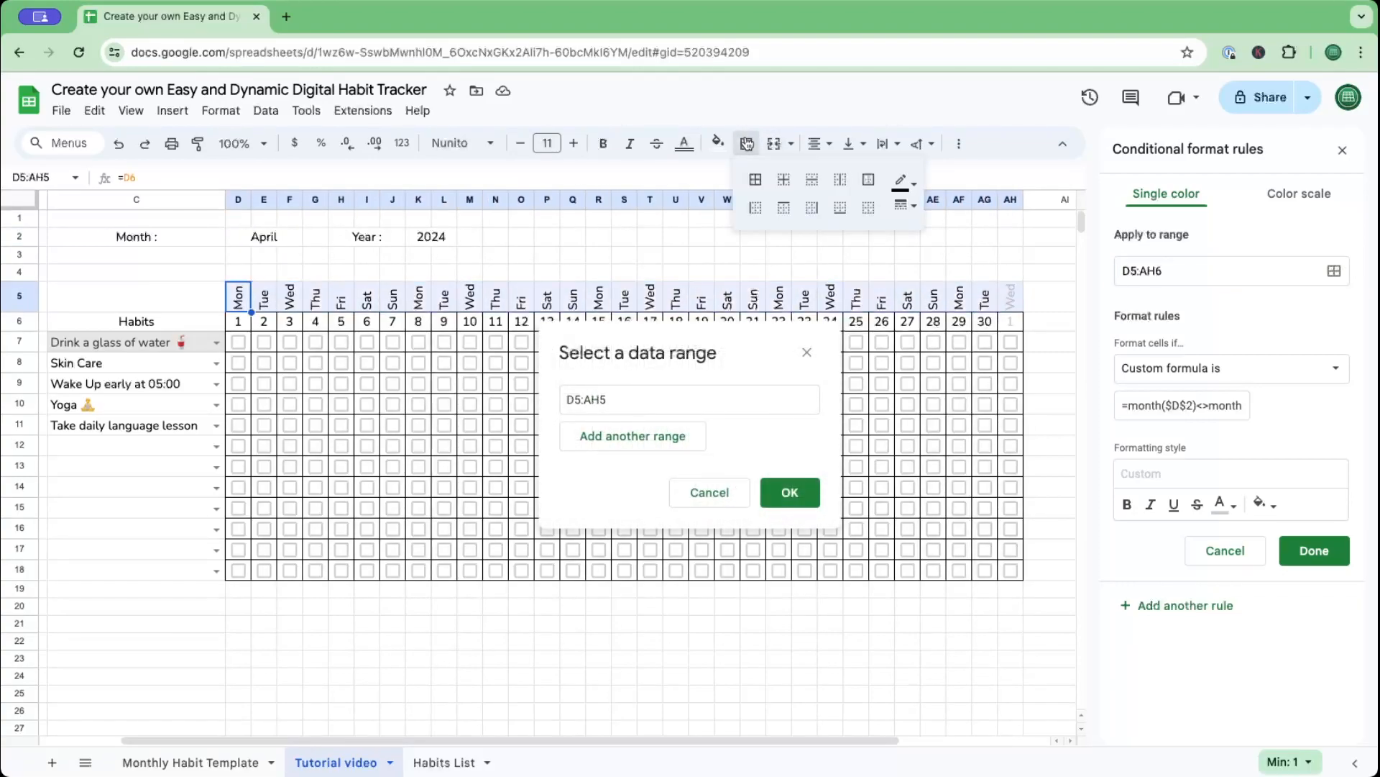
{"action": "left_click", "coordinate": [650, 657]}
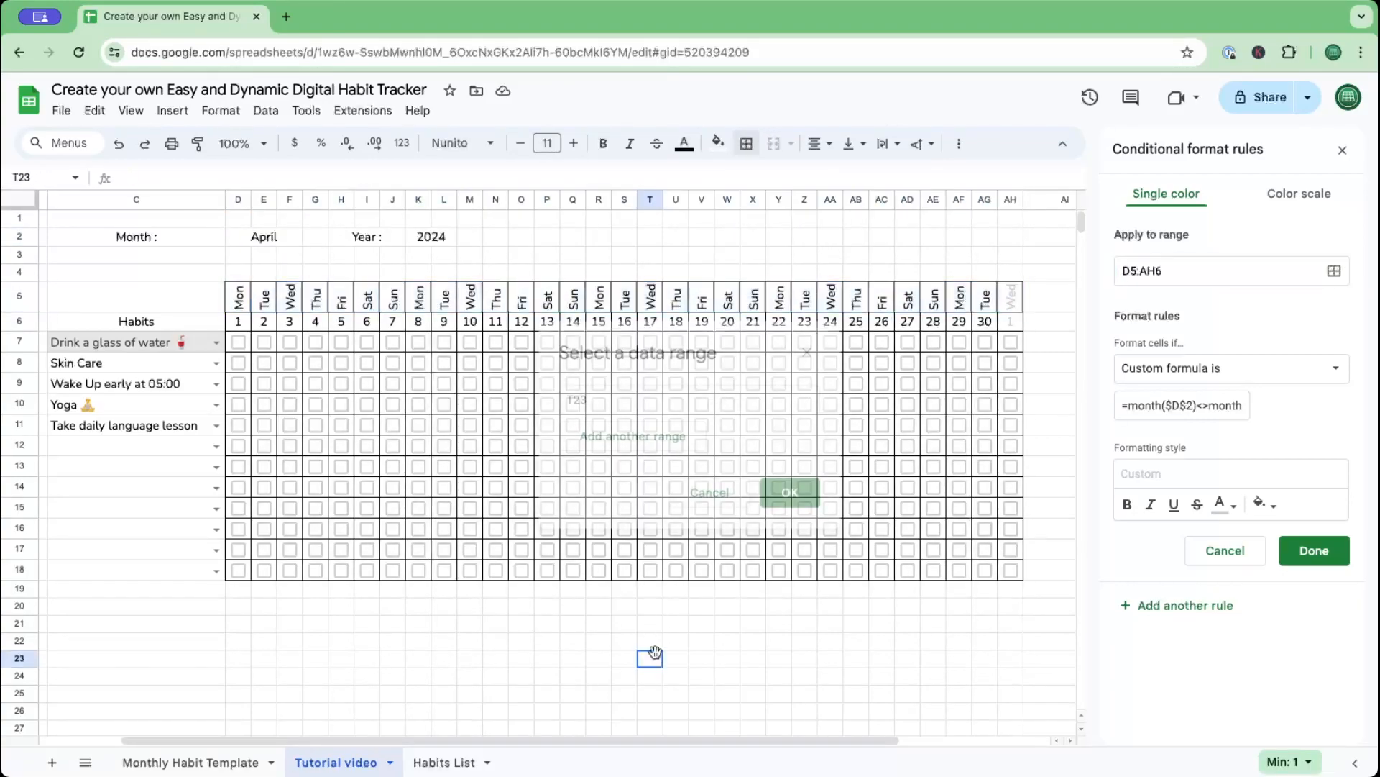
{"action": "left_click", "coordinate": [235, 323]}
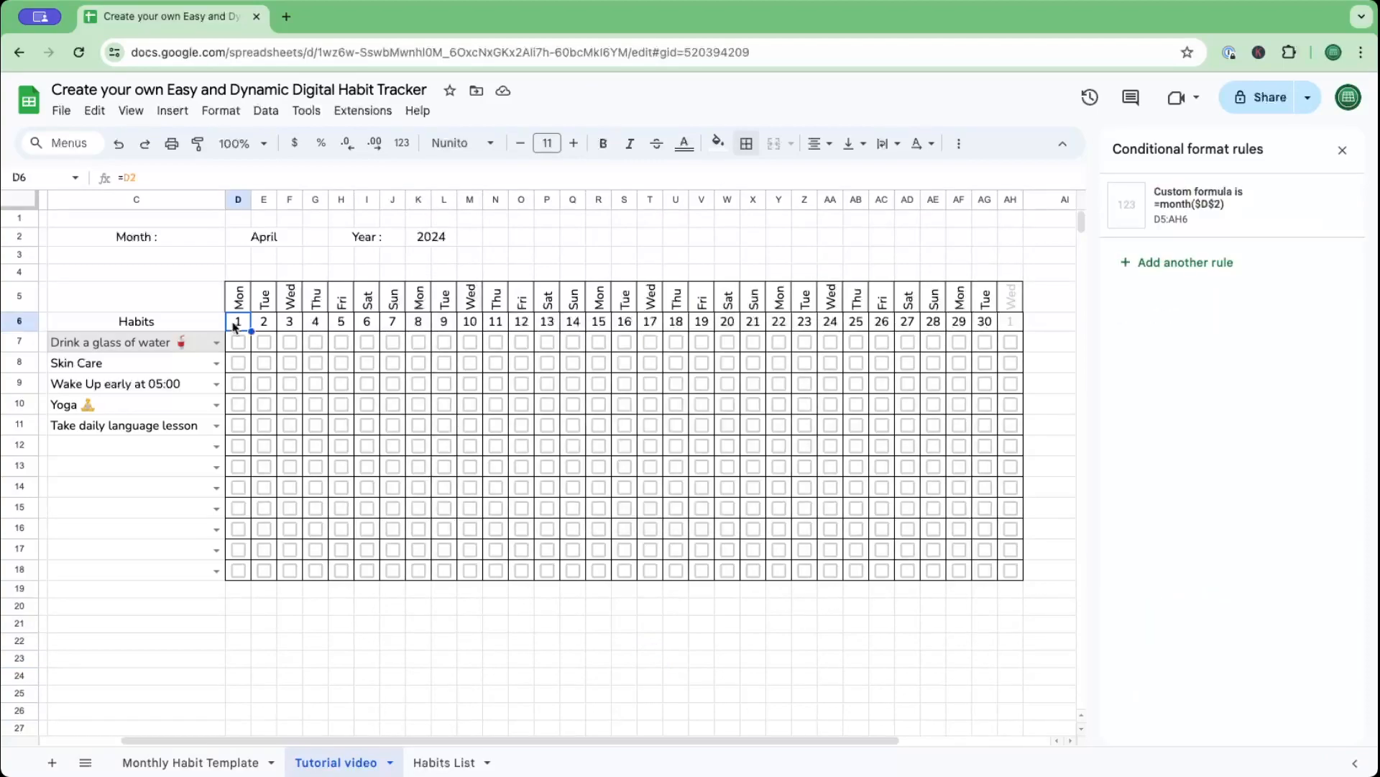
Set the month date in D2 back to January 1, 2024.
{"action": "double_click", "coordinate": [263, 238]}
{"action": "left_click", "coordinate": [304, 265]}
{"action": "left_click", "coordinate": [304, 266]}
{"action": "left_click", "coordinate": [304, 265]}
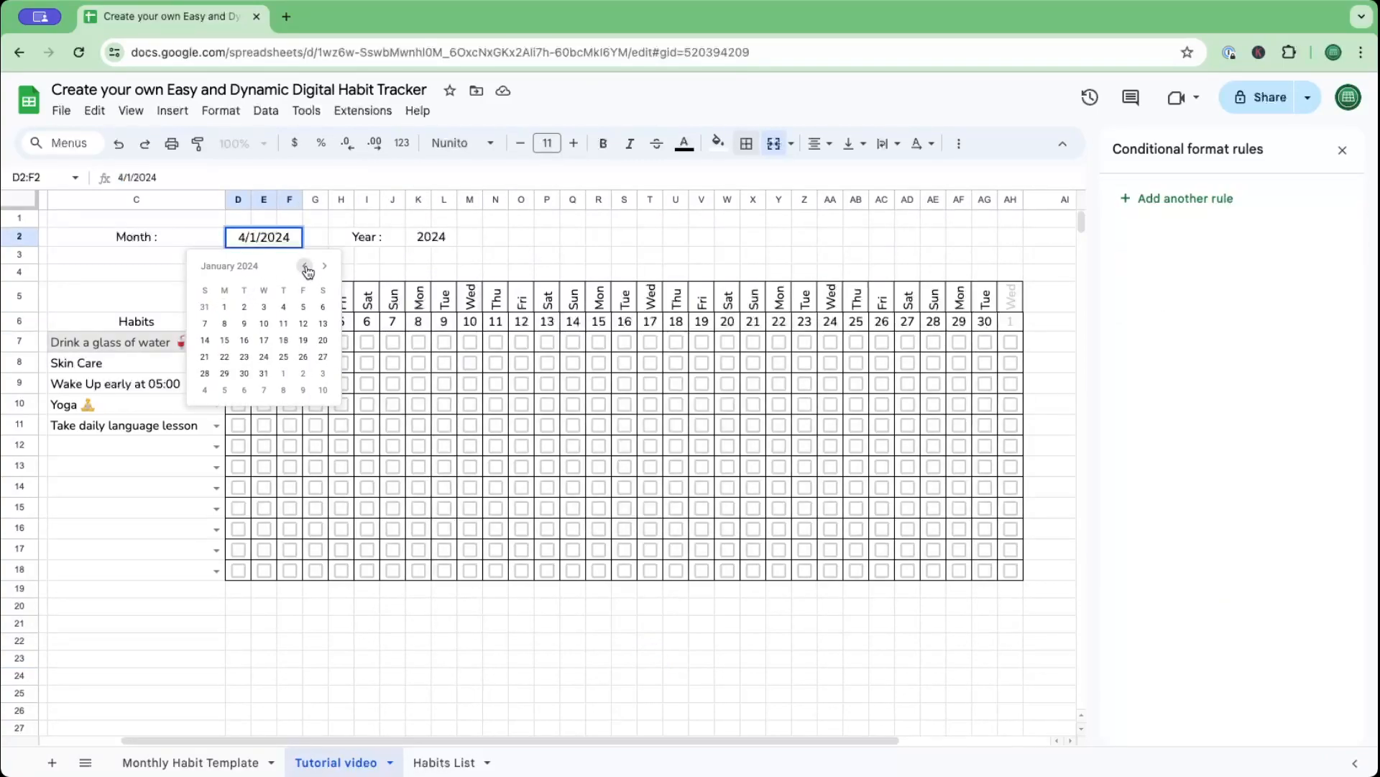
{"action": "left_click", "coordinate": [223, 309]}
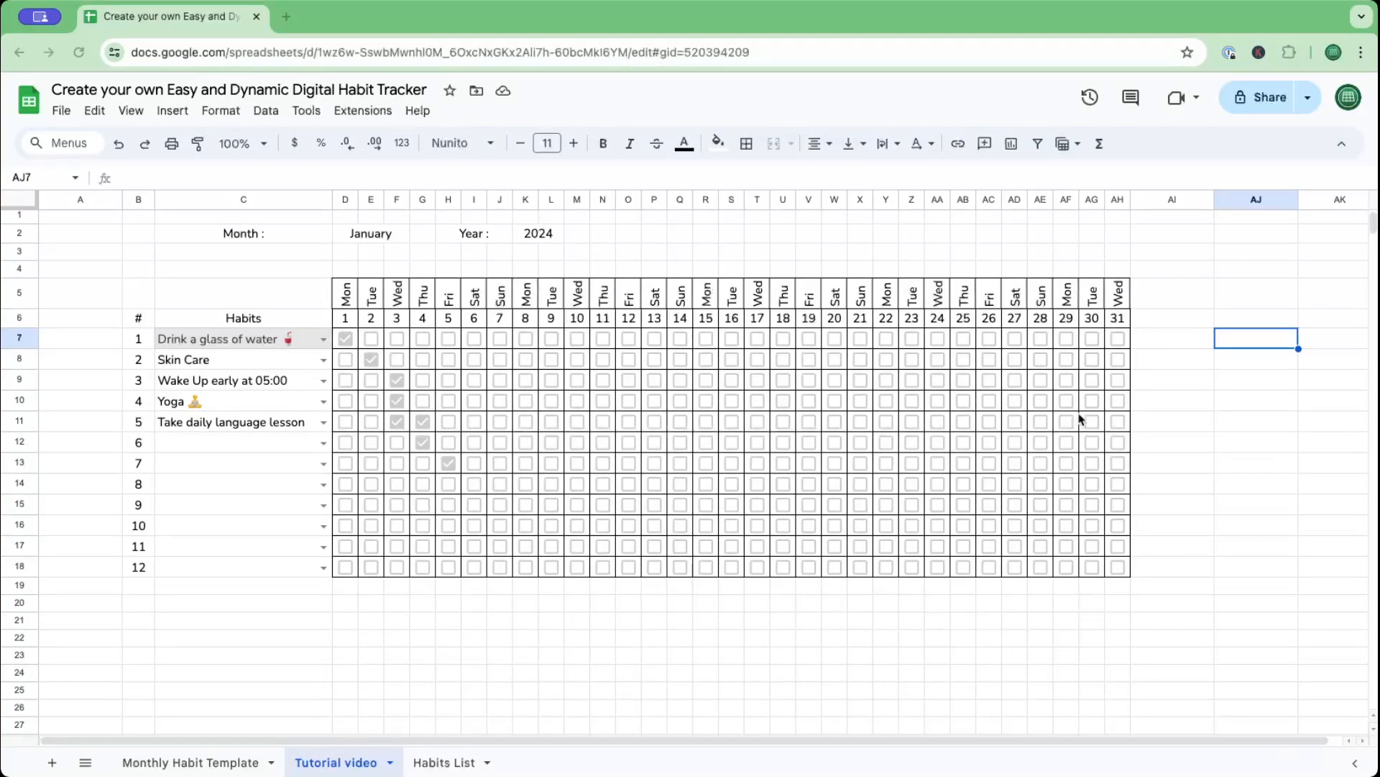
Add a conditional formatting rule to the checkbox grid D7:AH18 with "Custom formula is" as its condition.
{"action": "left_click_drag", "start_coordinate": [345, 338], "coordinate": [1106, 583]}
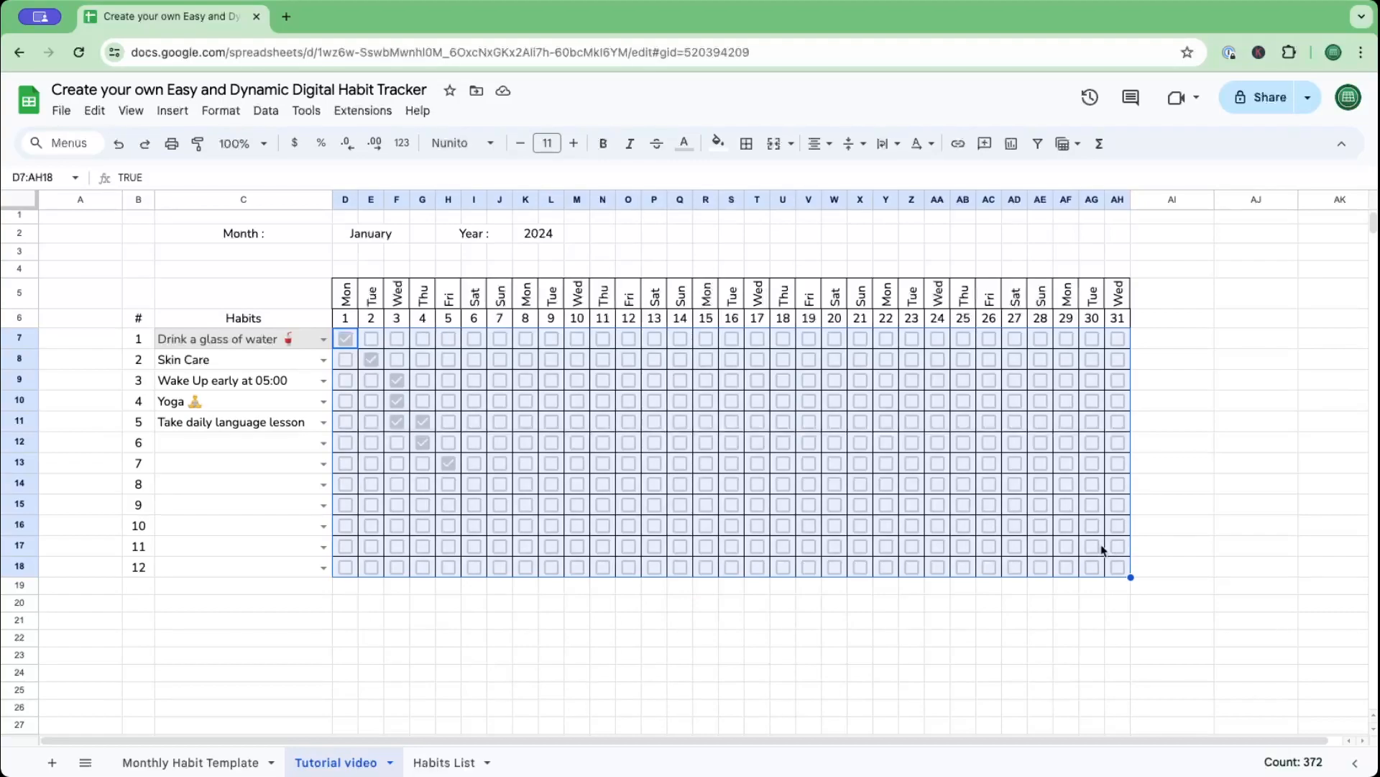
{"action": "left_click", "coordinate": [212, 112]}
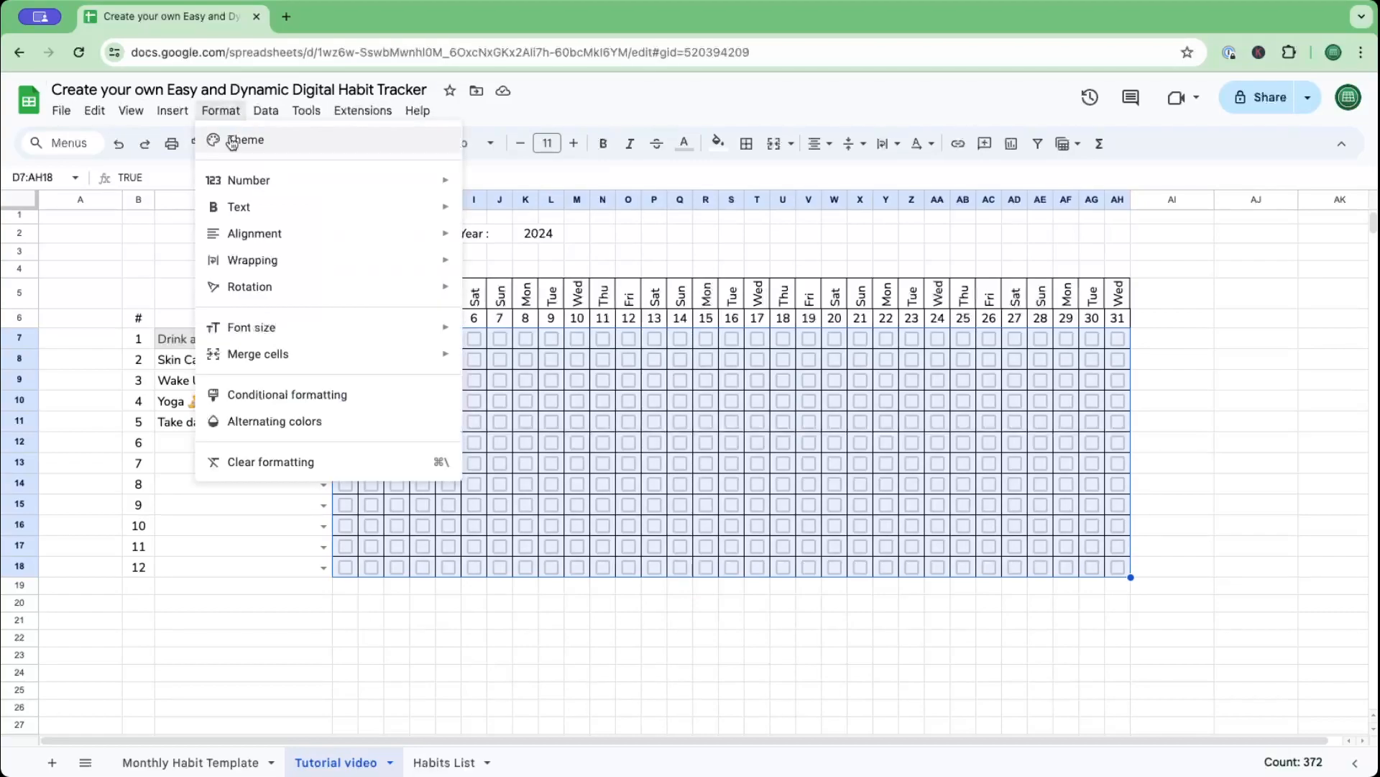
{"action": "left_click", "coordinate": [288, 394]}
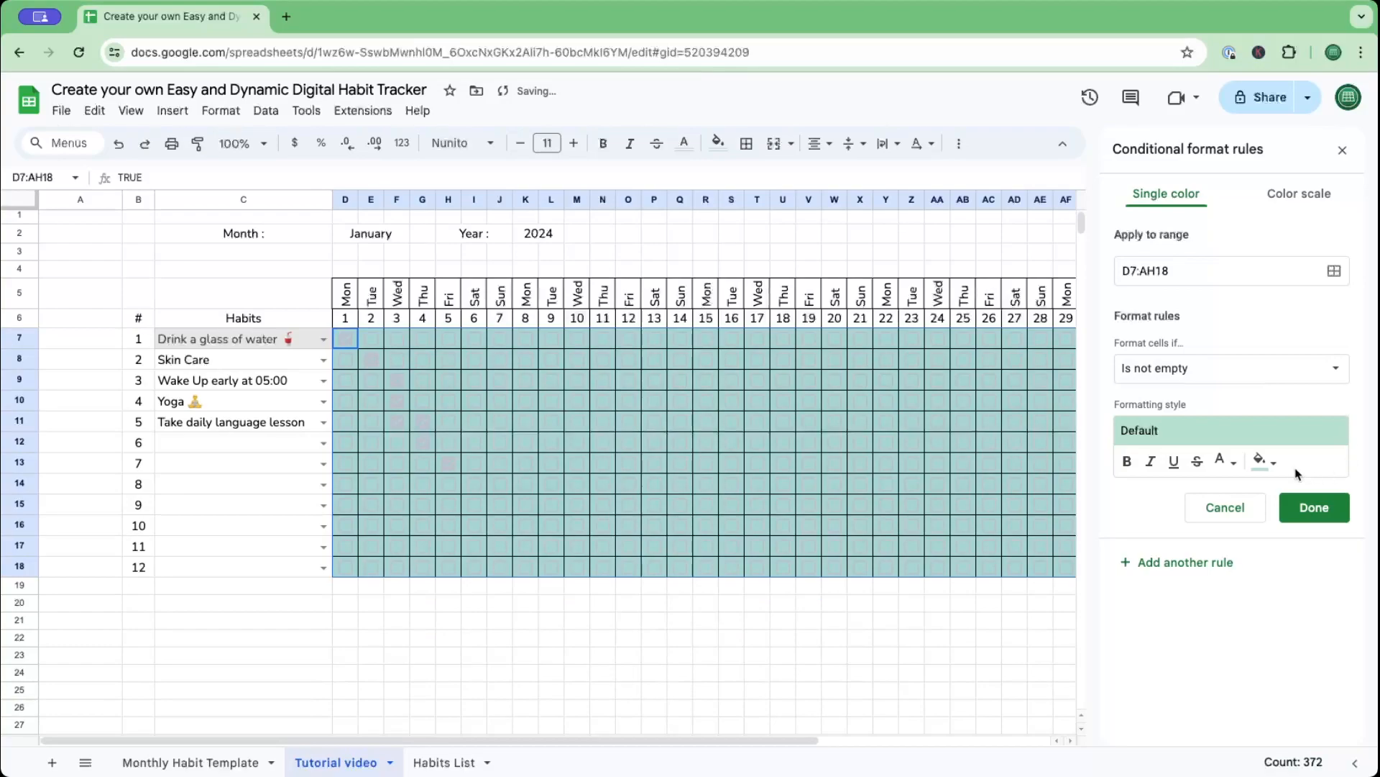
{"action": "left_click", "coordinate": [1349, 369]}
{"action": "scroll", "coordinate": [1248, 518], "scroll_direction": "down", "scroll_amount": 3}
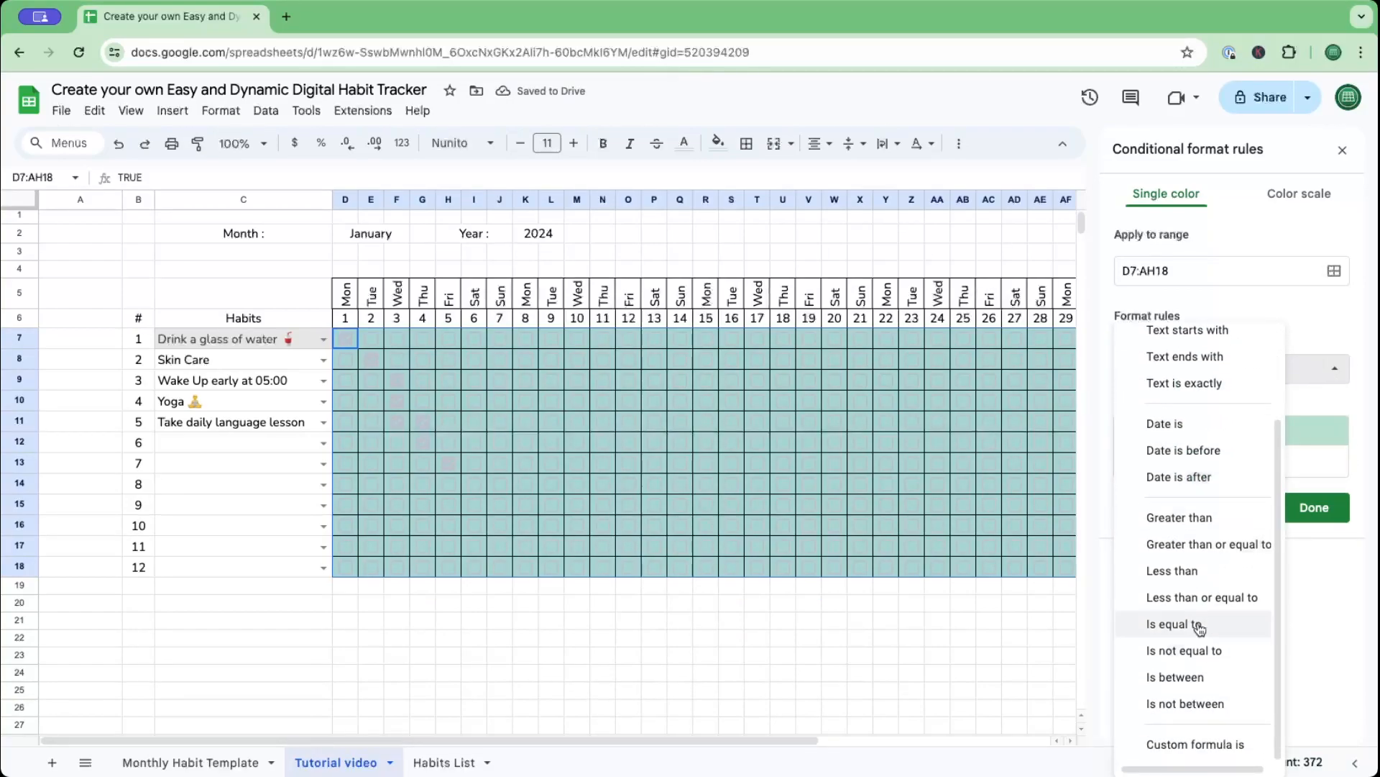
{"action": "left_click", "coordinate": [1205, 745]}
Enter =D7=TRUE as the checkbox grid rule's custom formula.
{"action": "left_click", "coordinate": [1159, 413]}
{"action": "type", "text": "="}
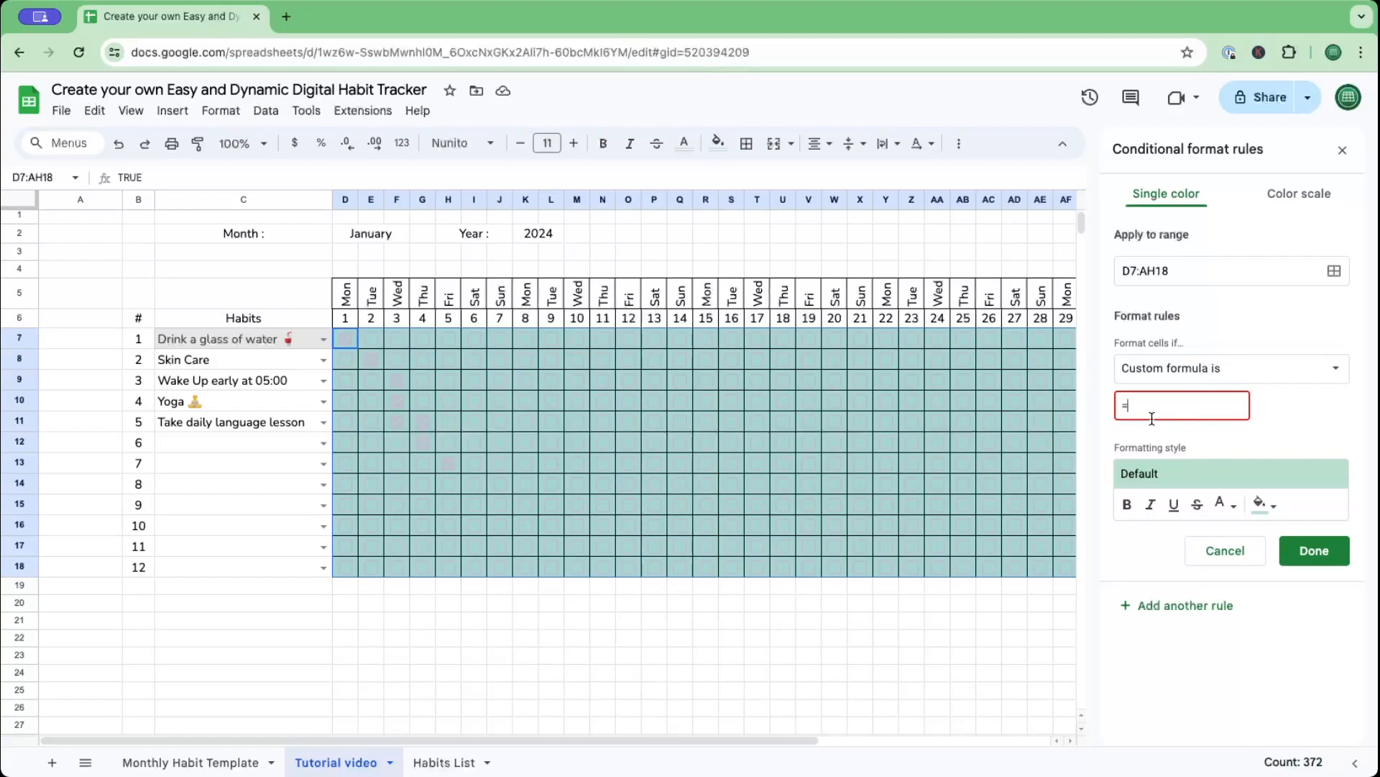
{"action": "type", "text": "F"}
{"action": "key", "text": "BackSpace"}
{"action": "type", "text": "D7"}
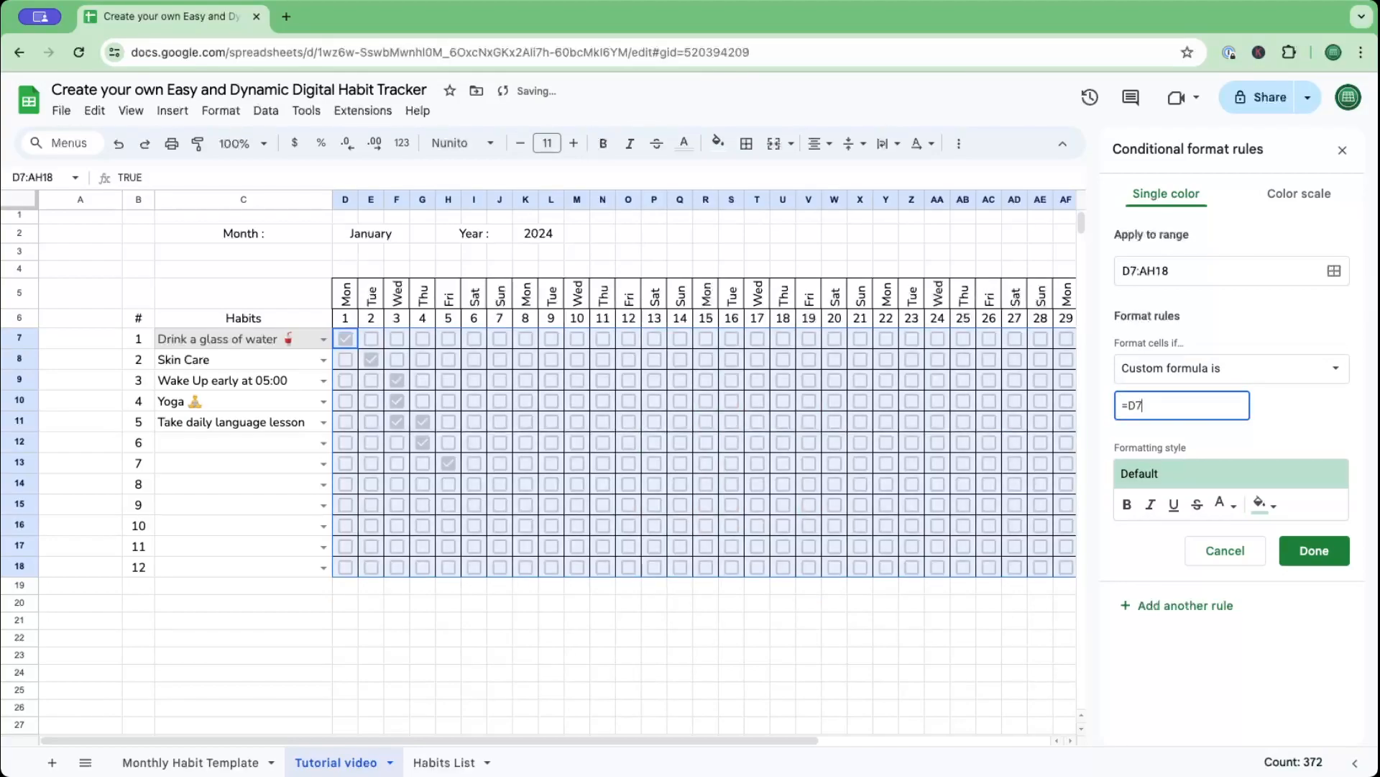
{"action": "type", "text": "=TRUE"}
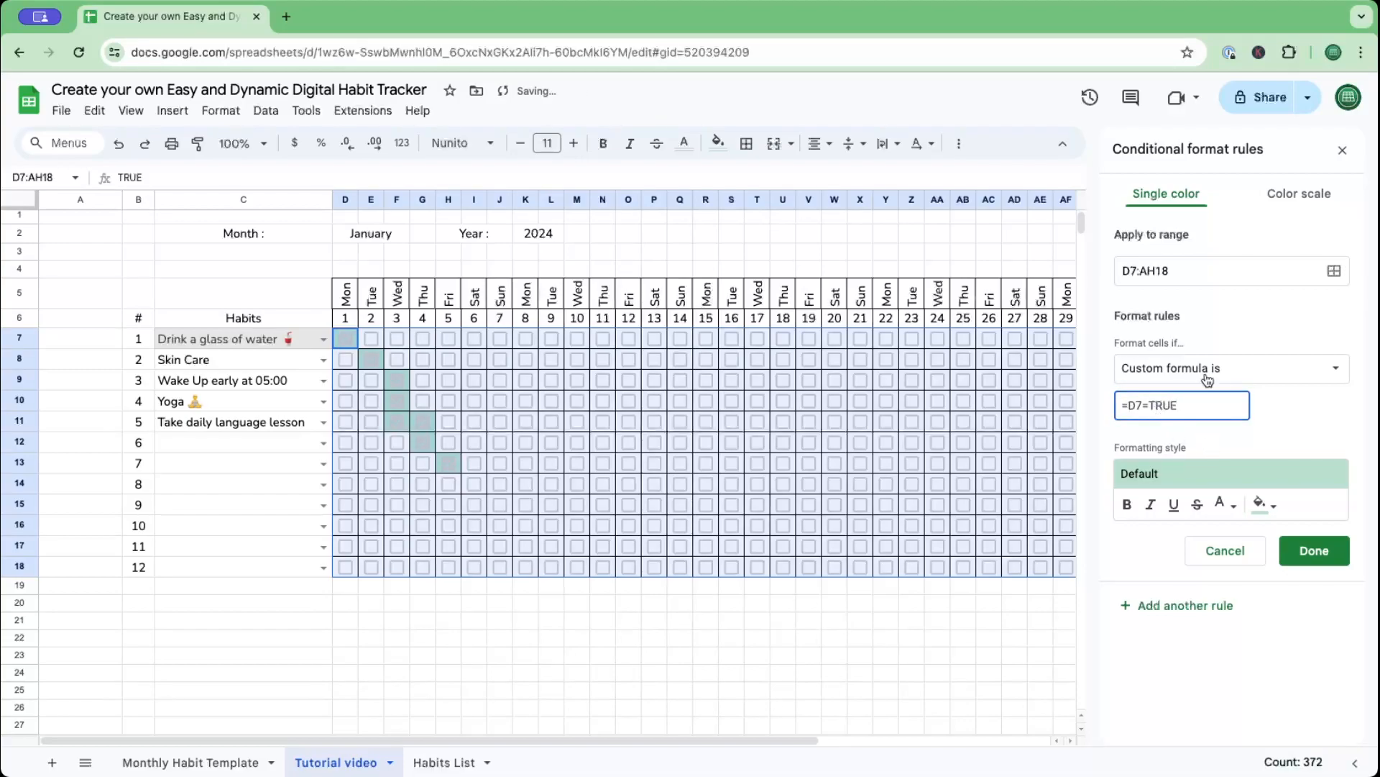
Set the =D7=TRUE rule's text colour to a medium-dark green and its fill to white, and save the rule.
{"action": "left_click", "coordinate": [1238, 509]}
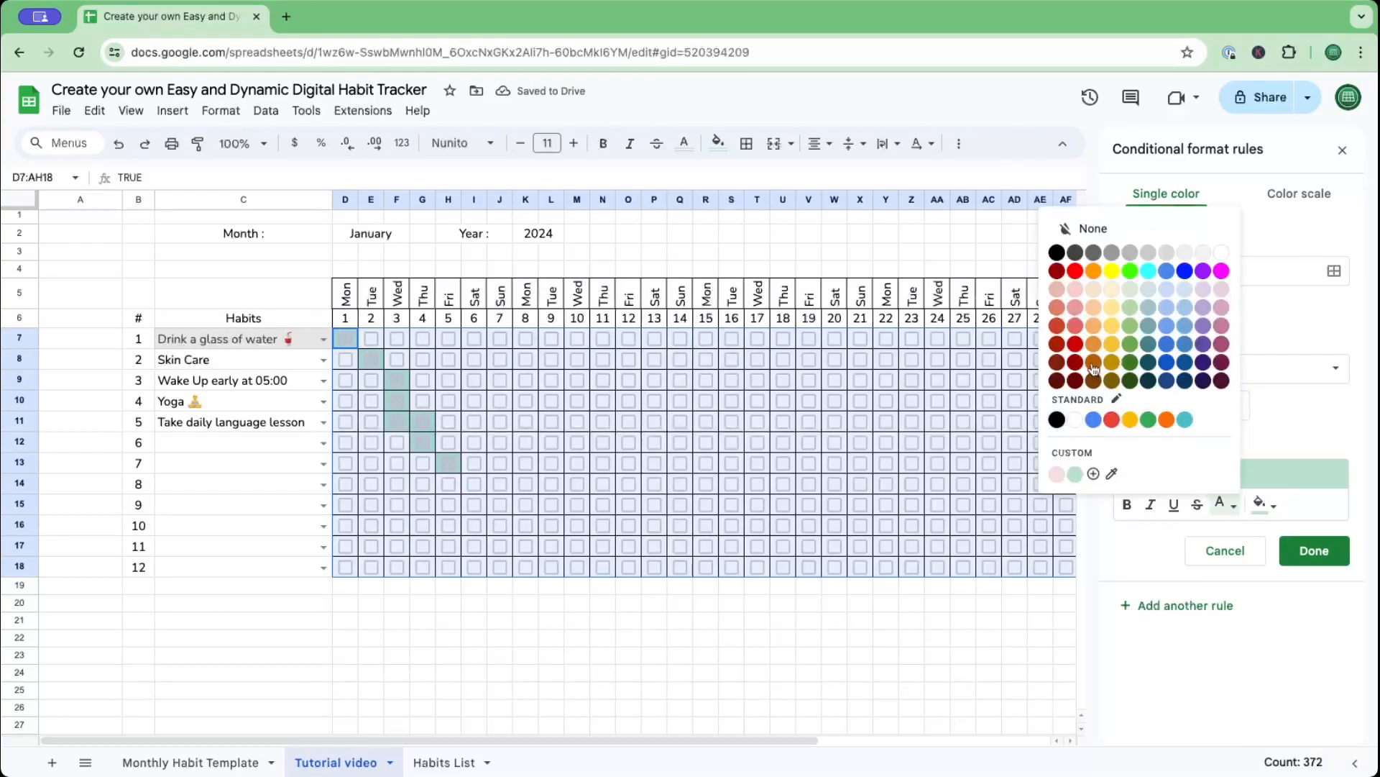
{"action": "left_click", "coordinate": [1130, 344]}
{"action": "left_click", "coordinate": [1265, 506]}
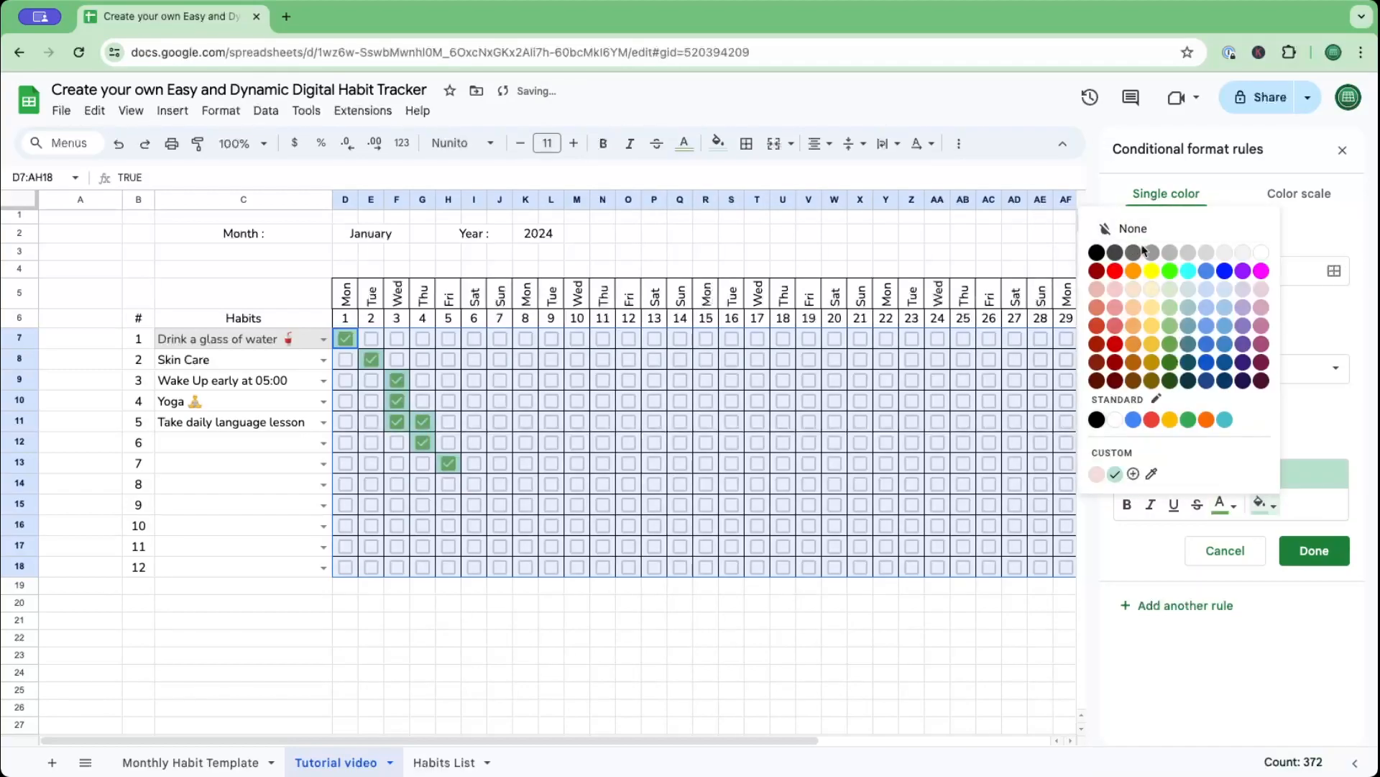
{"action": "left_click", "coordinate": [1261, 252]}
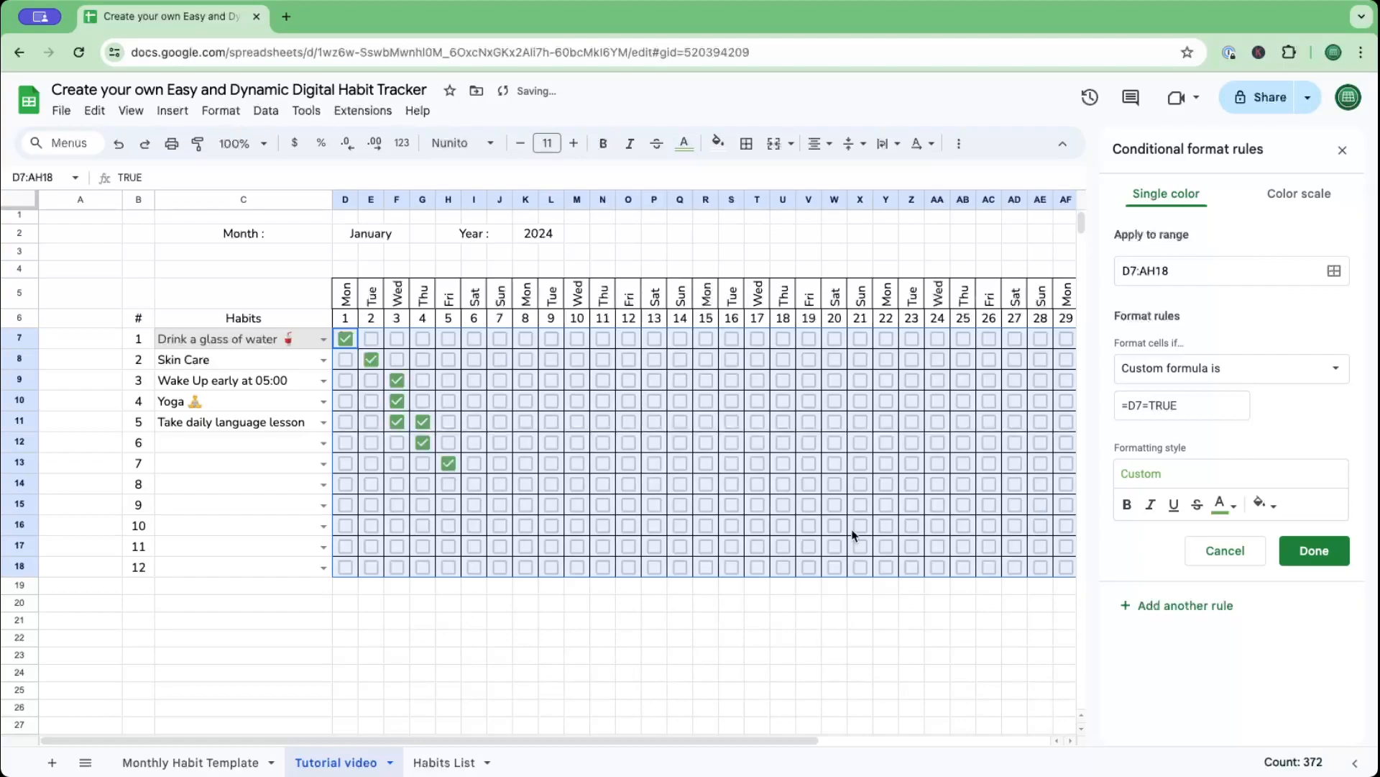
{"action": "left_click", "coordinate": [1332, 555]}
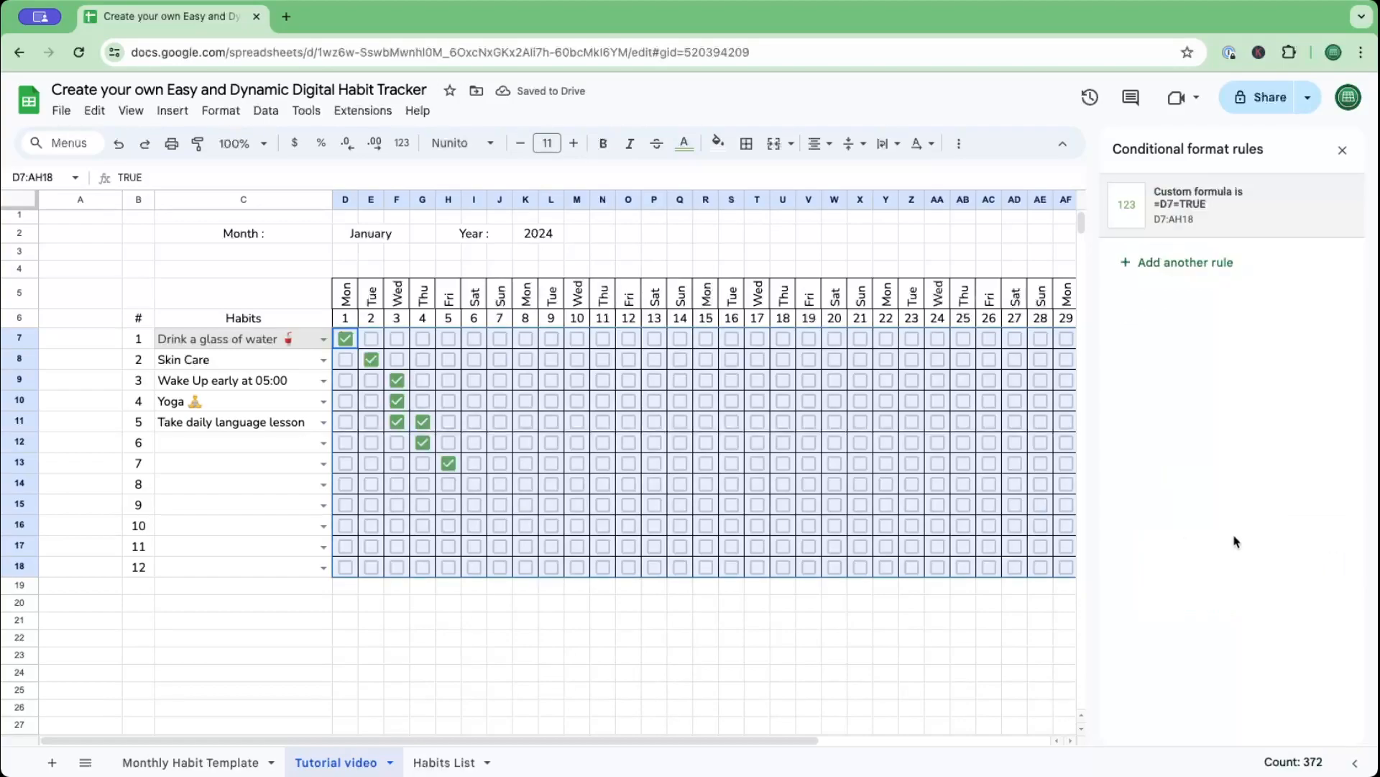
{"action": "left_click", "coordinate": [473, 638]}
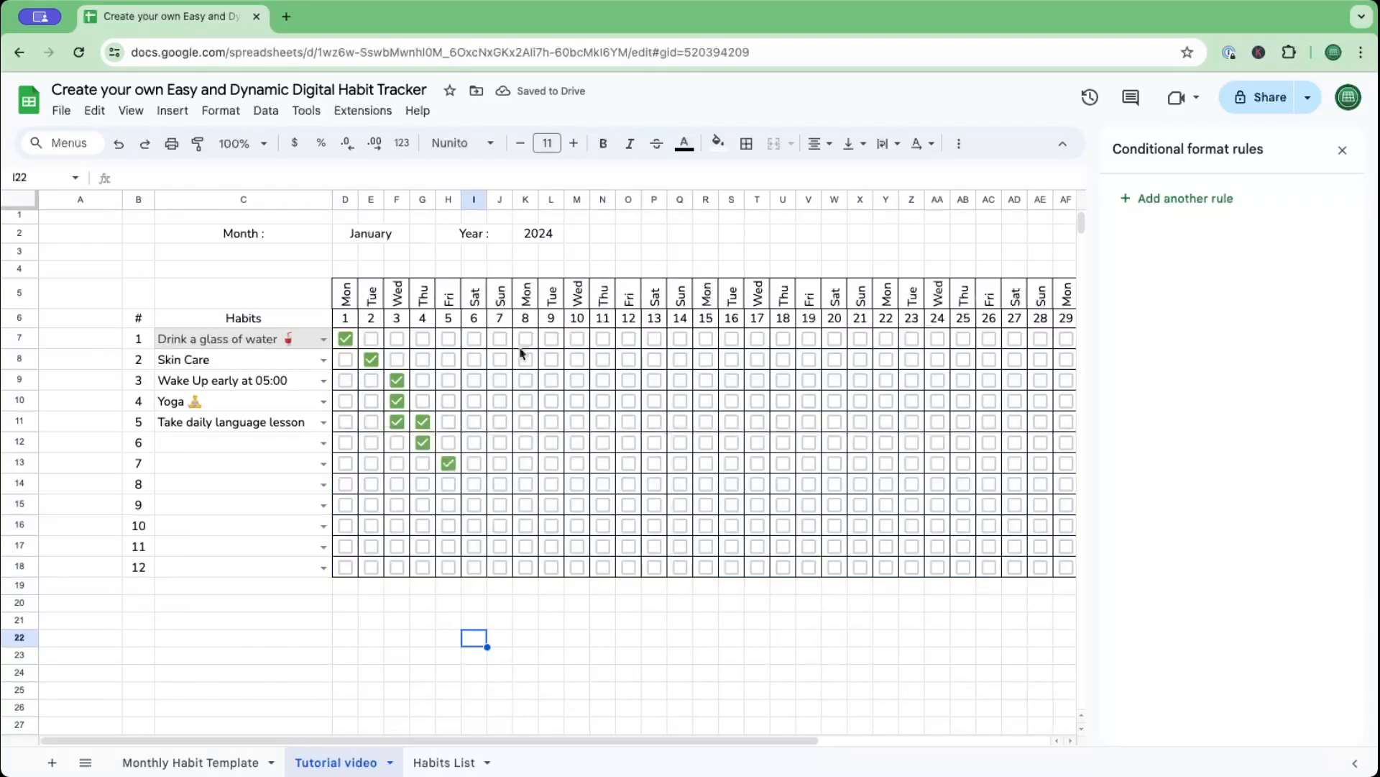
Test the rule by ticking checkboxes L8, L11, I11, I10, H16, H15 and I14, and toggling G12 off and on again.
{"action": "left_click", "coordinate": [551, 359]}
{"action": "left_click", "coordinate": [551, 421]}
{"action": "left_click", "coordinate": [474, 422]}
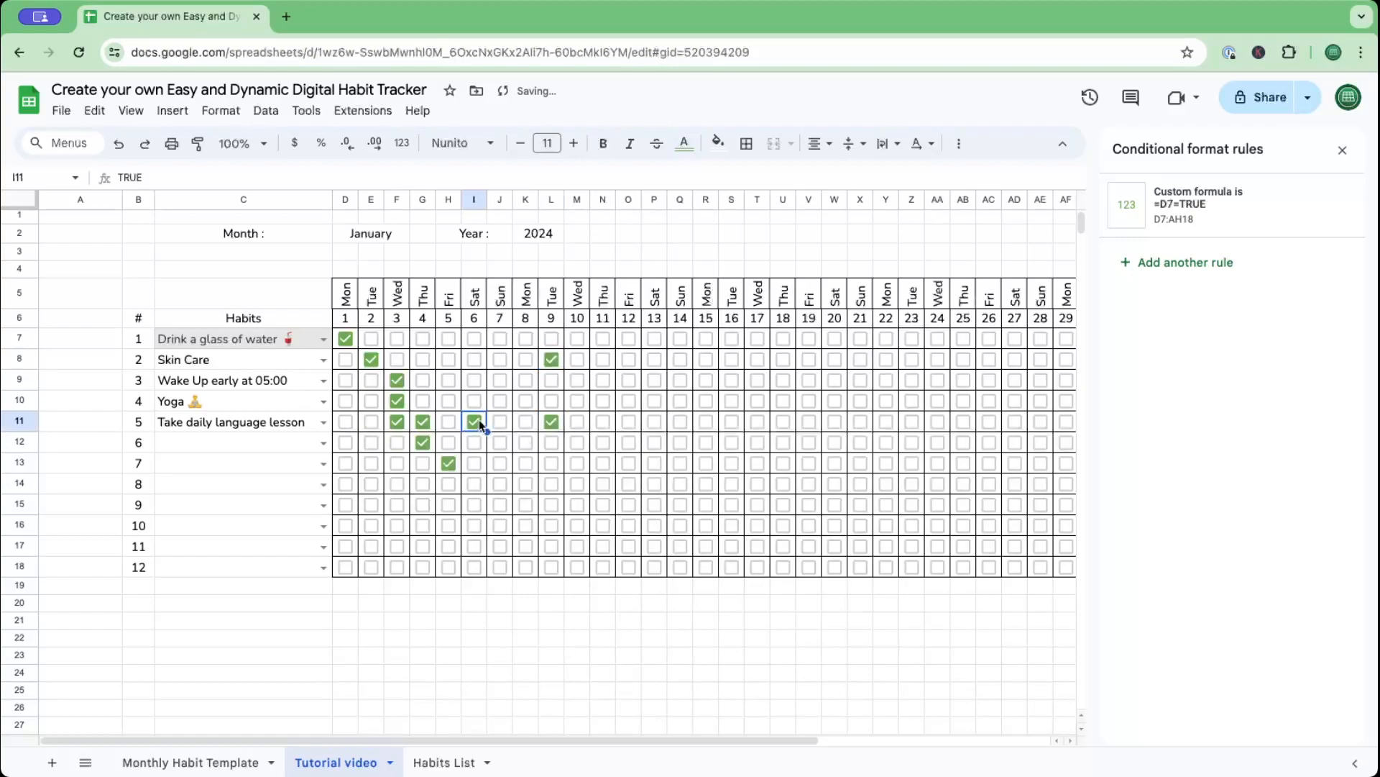
{"action": "left_click", "coordinate": [474, 401]}
{"action": "left_click", "coordinate": [448, 525]}
{"action": "left_click", "coordinate": [448, 504]}
{"action": "left_click", "coordinate": [474, 483]}
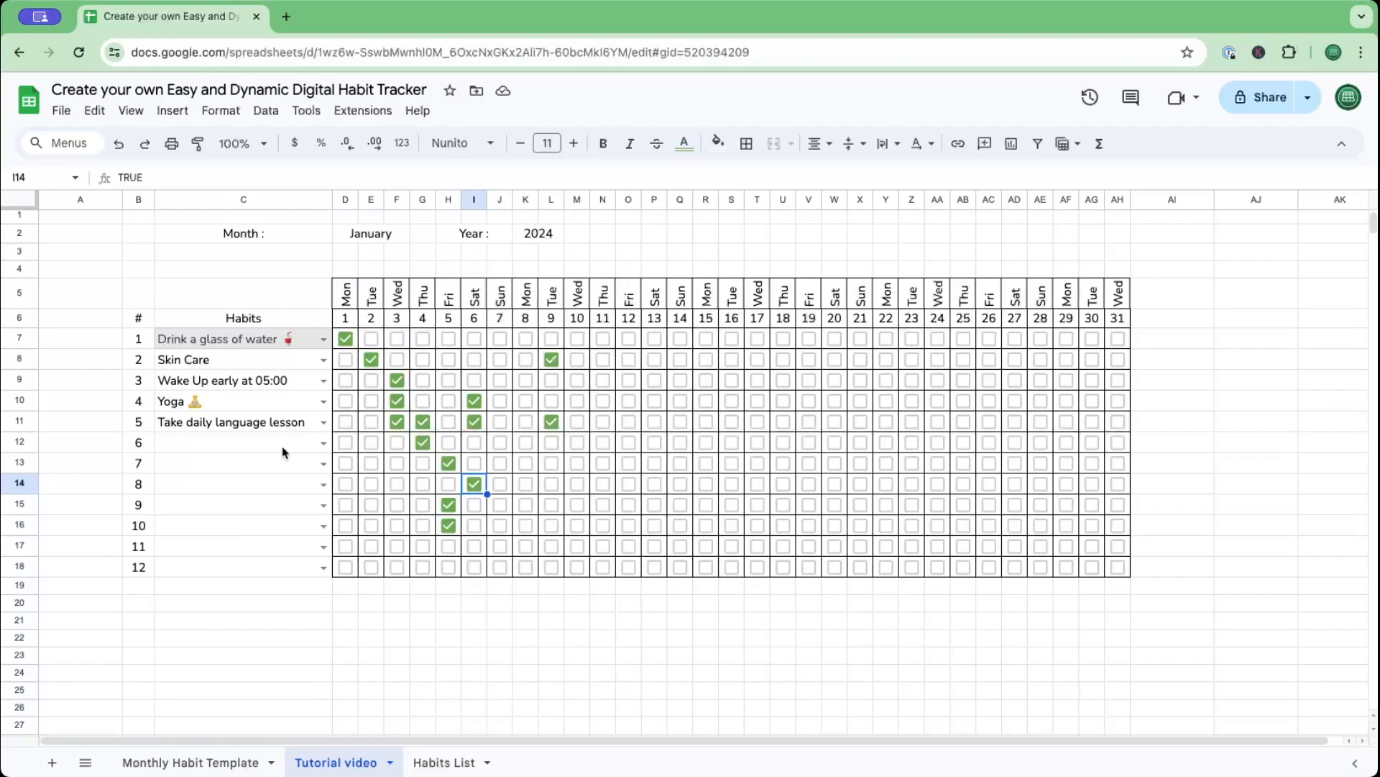
{"action": "left_click", "coordinate": [423, 444]}
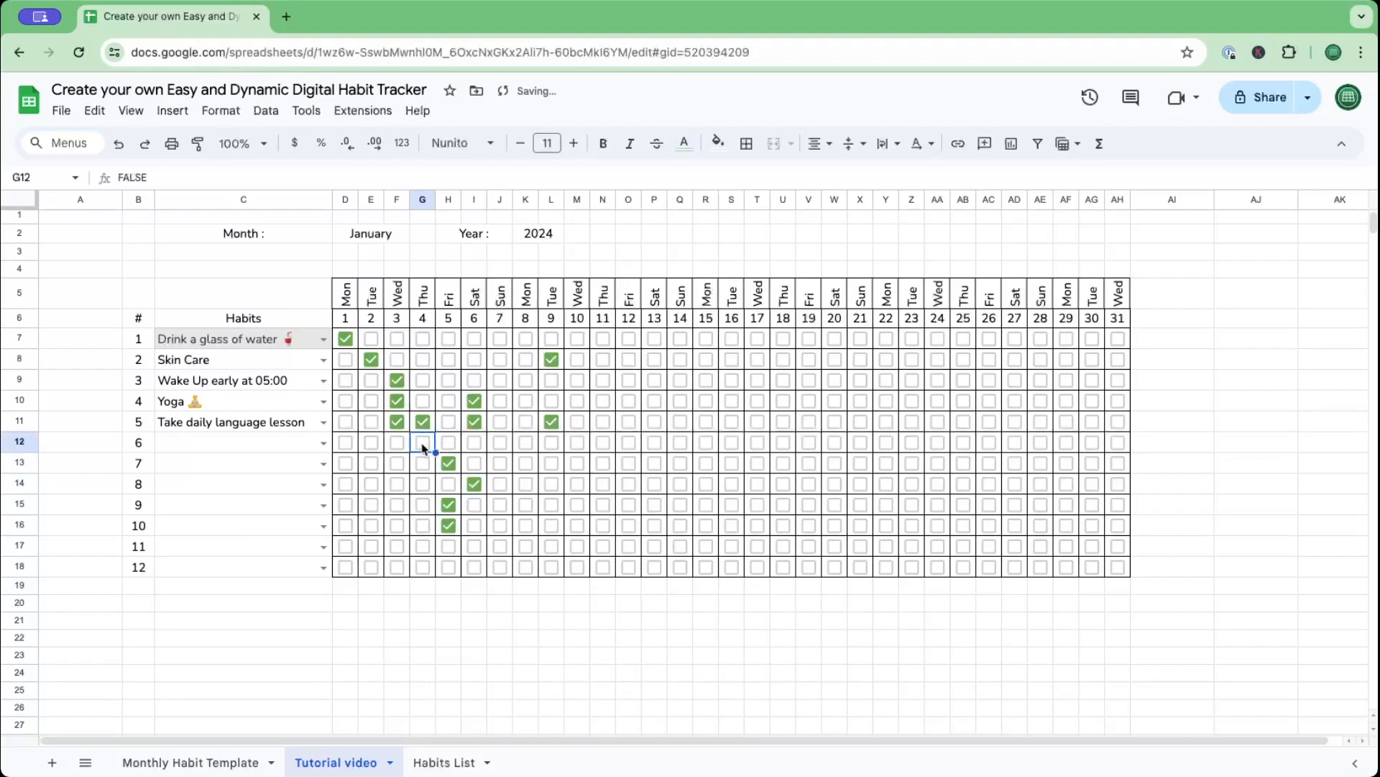
{"action": "left_click", "coordinate": [422, 446]}
Add a second conditional formatting rule to the checkbox grid D7:AH18 with "Custom formula is" as its condition.
{"action": "left_click_drag", "start_coordinate": [1118, 566], "coordinate": [344, 336]}
{"action": "left_click", "coordinate": [220, 110]}
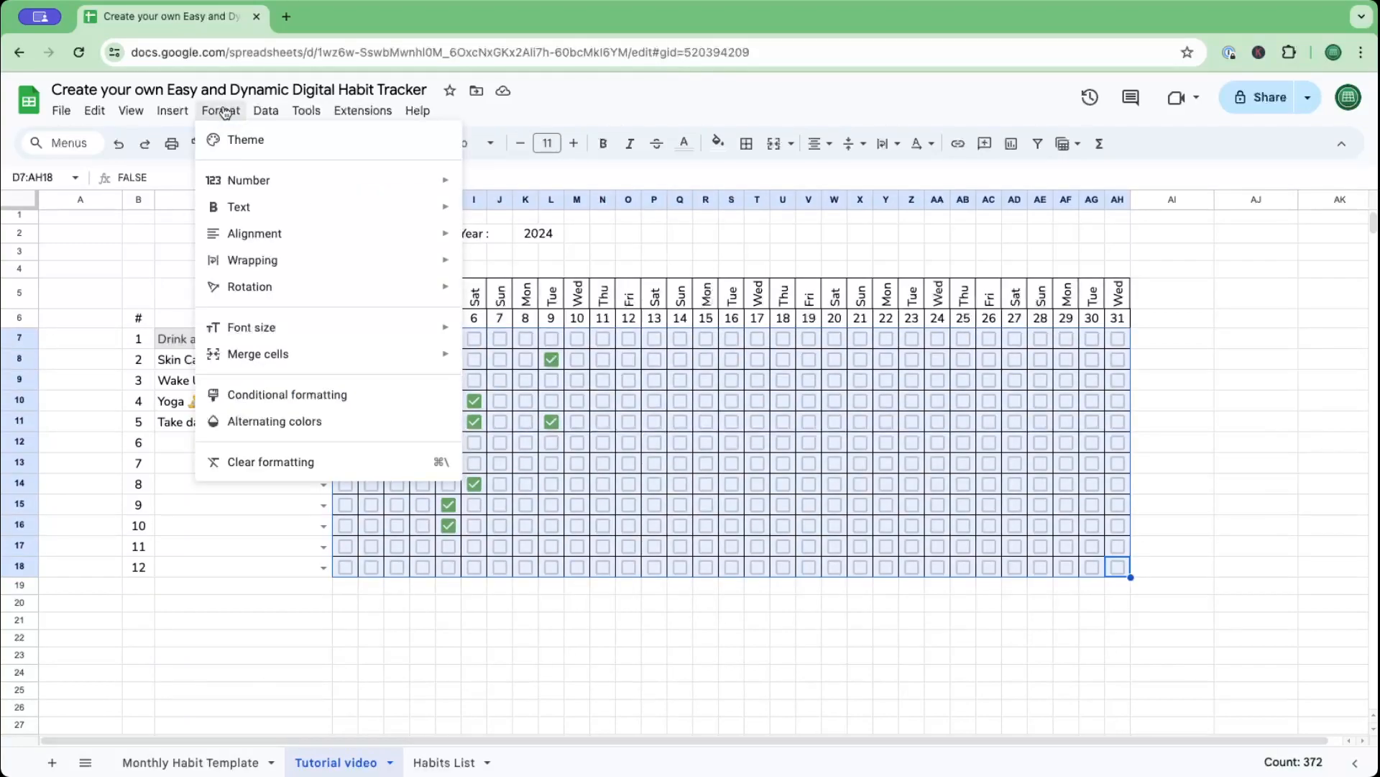
{"action": "left_click", "coordinate": [291, 395]}
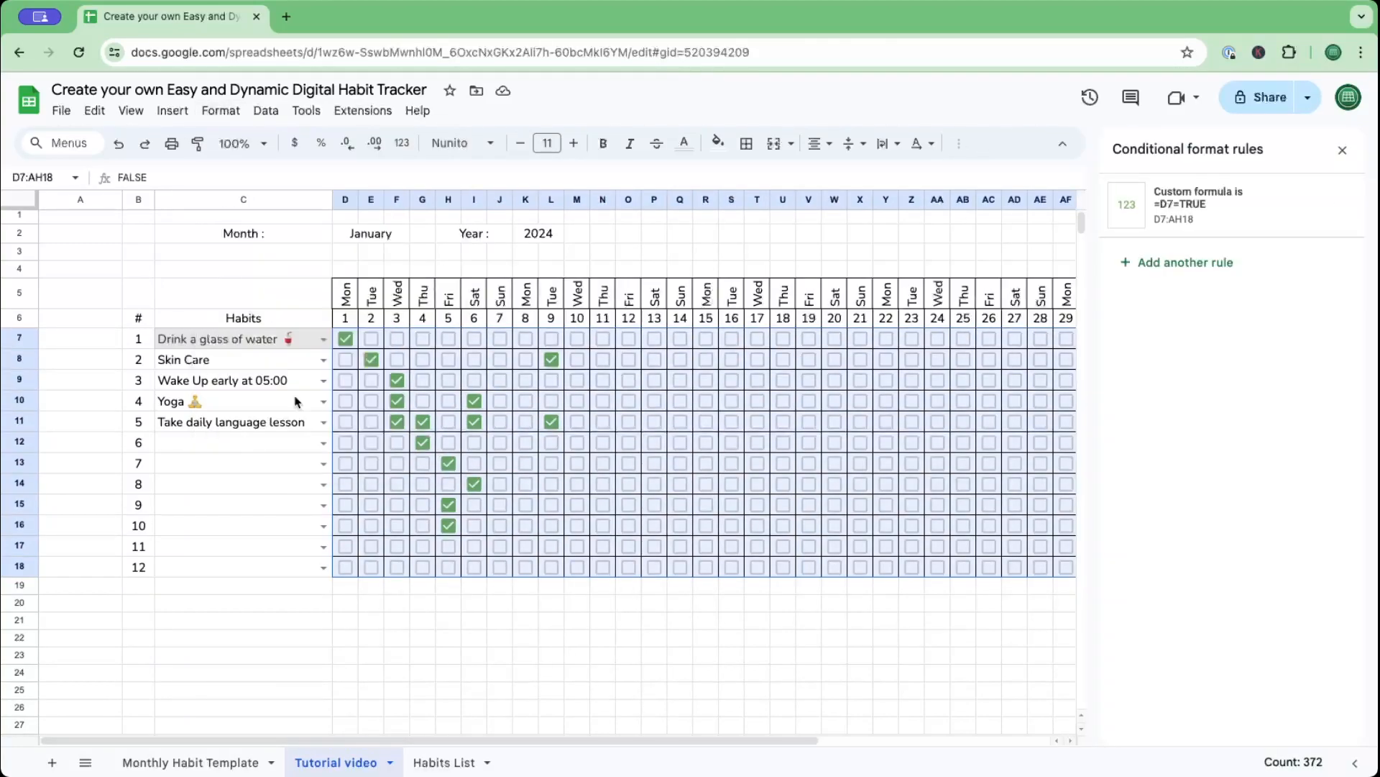
{"action": "left_click", "coordinate": [1195, 264]}
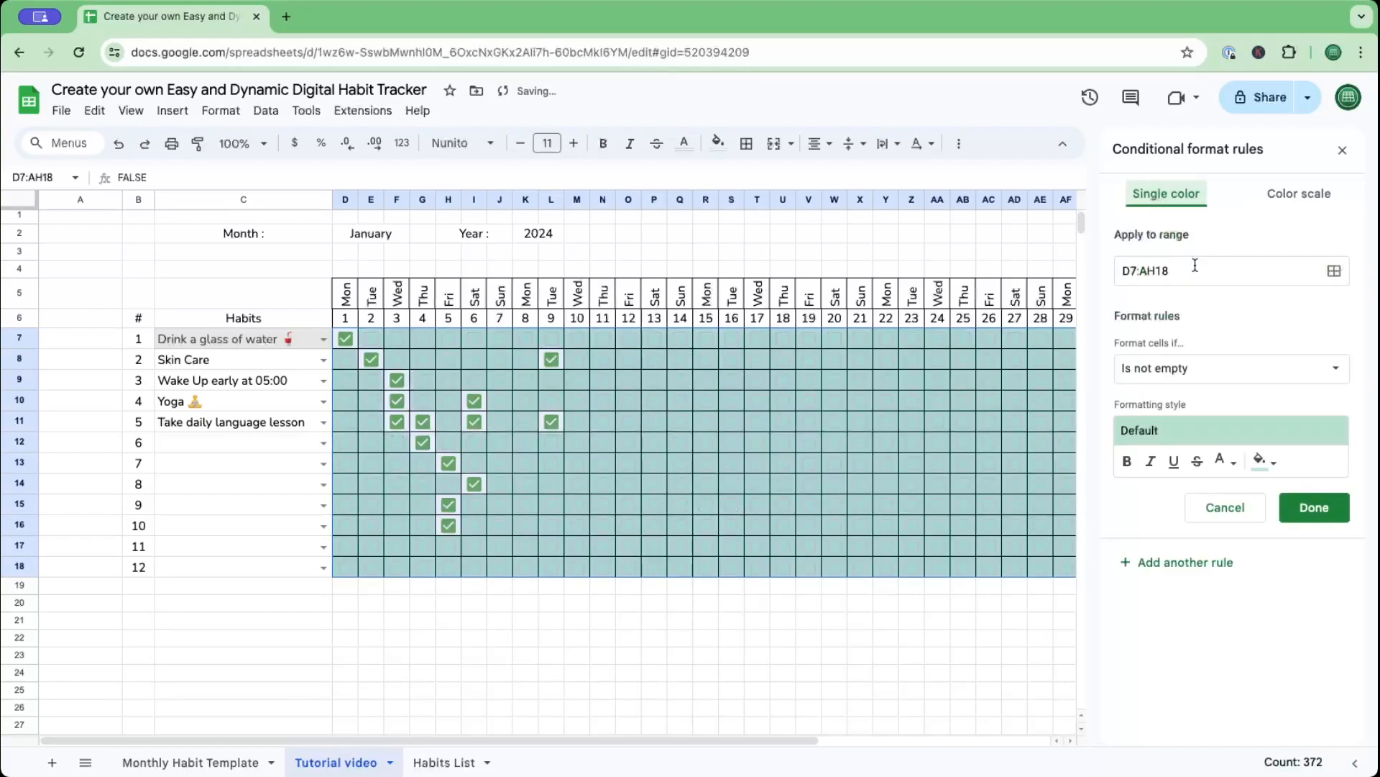
{"action": "left_click", "coordinate": [1286, 375]}
{"action": "scroll", "coordinate": [1264, 606], "scroll_direction": "down", "scroll_amount": 3}
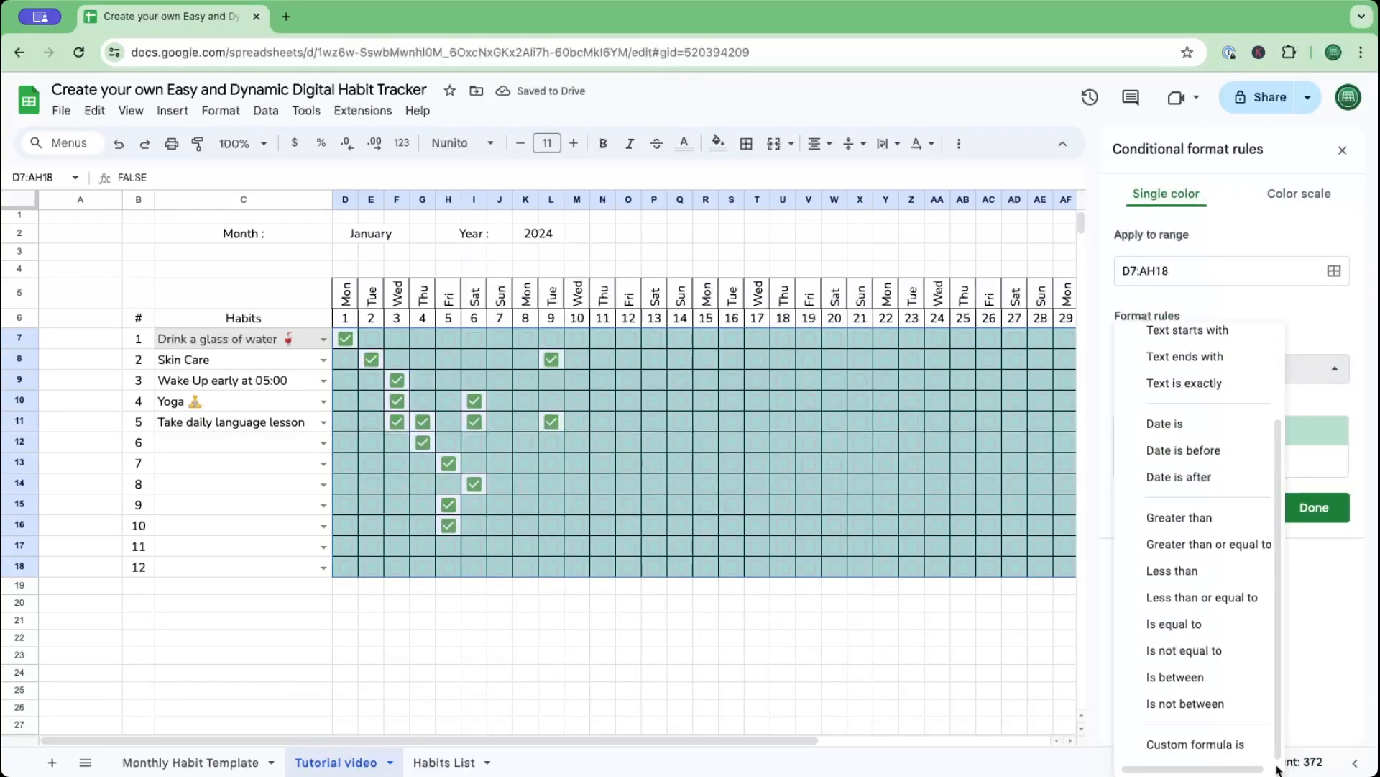
{"action": "left_click", "coordinate": [1221, 751]}
Set the new rule's text colour to red and its fill to light red.
{"action": "left_click", "coordinate": [1234, 506]}
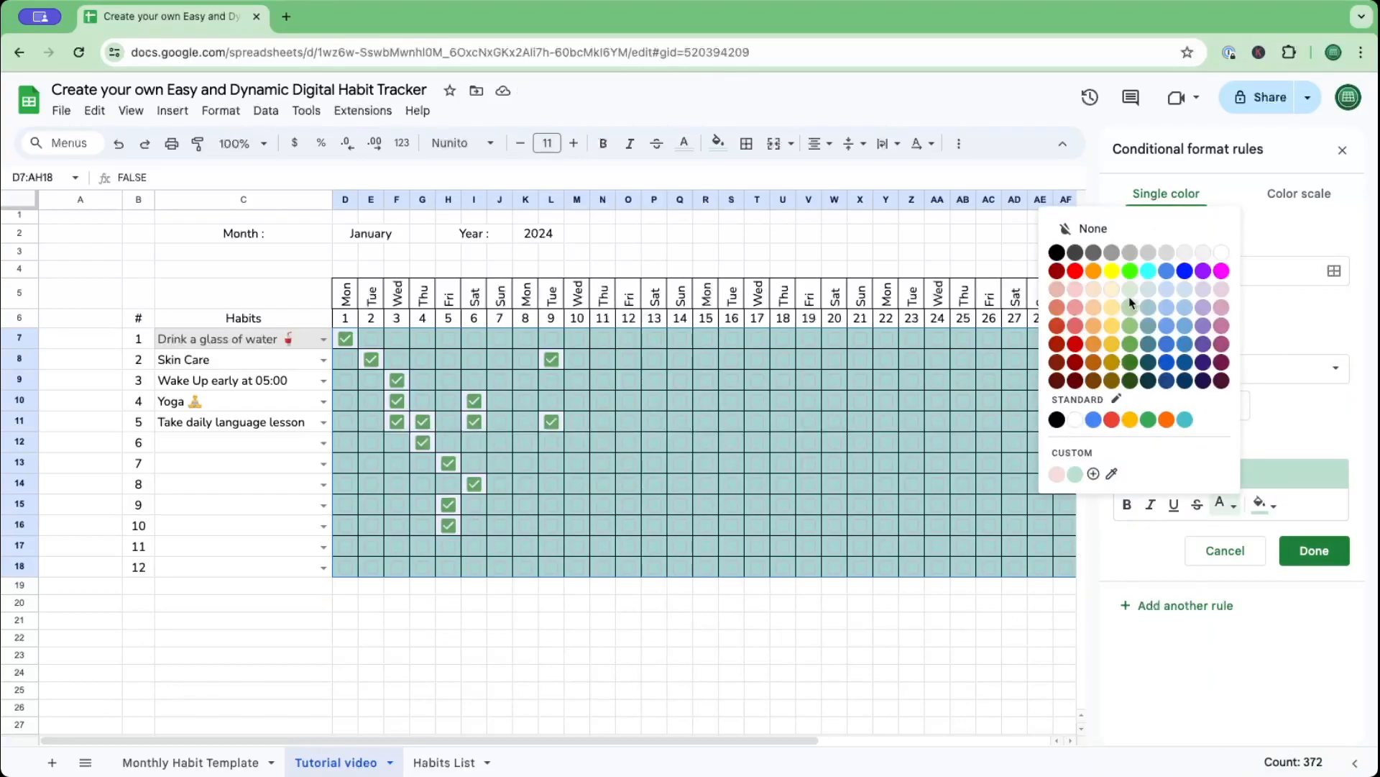
{"action": "left_click", "coordinate": [1077, 272]}
{"action": "left_click", "coordinate": [1265, 504]}
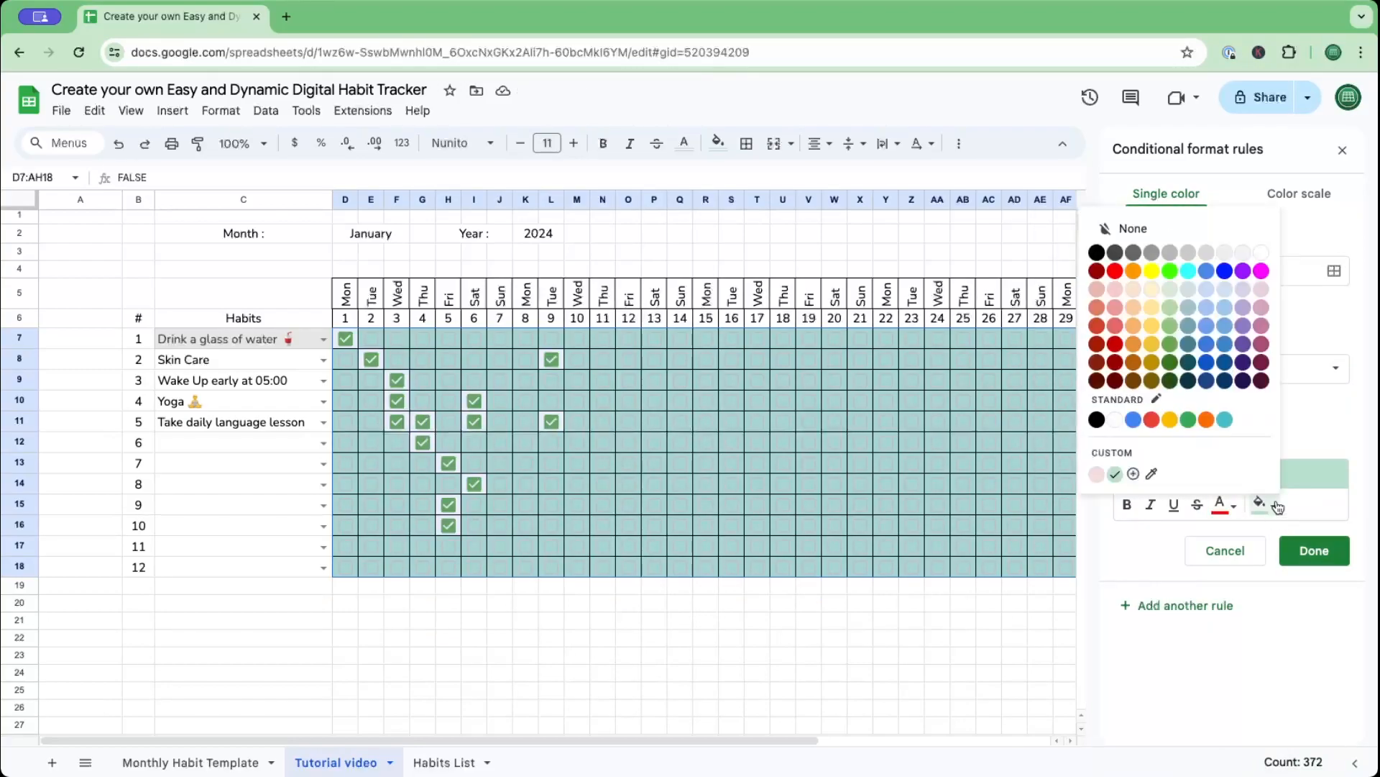
{"action": "left_click", "coordinate": [1124, 291]}
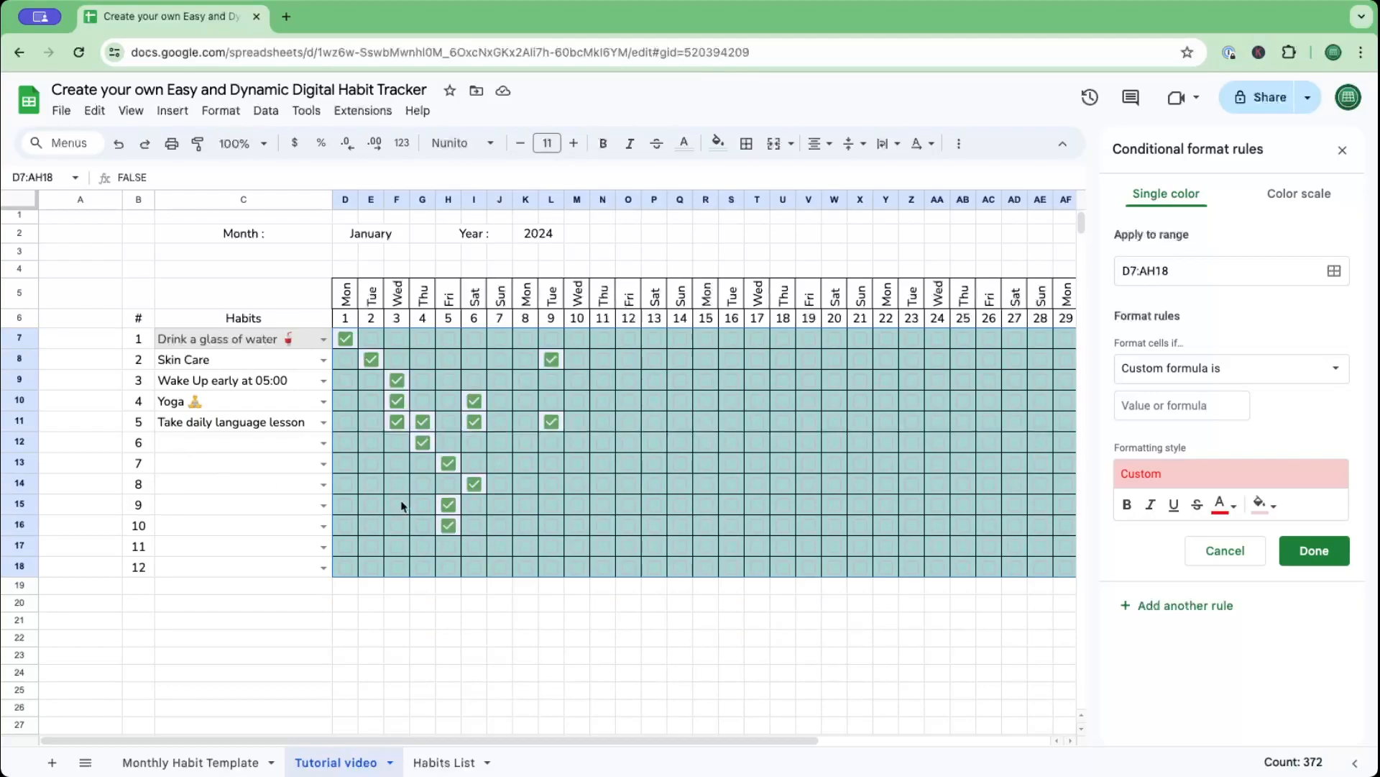
Enter =AND(D7=TRUE, C7="") as the new rule's custom formula and save the rule.
{"action": "left_click", "coordinate": [1146, 408]}
{"action": "type", "text": "=AND("}
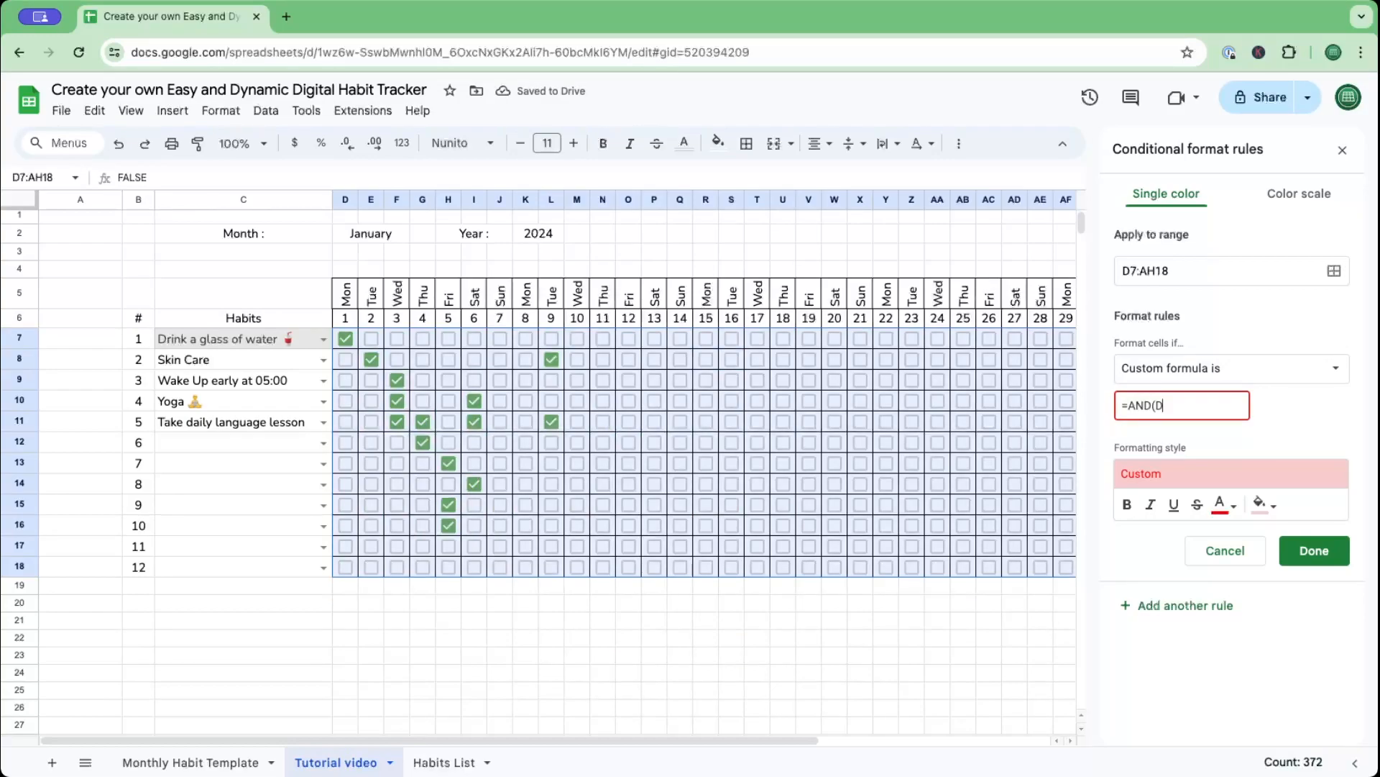
{"action": "type", "text": "D7=TRUE, C7=\""}
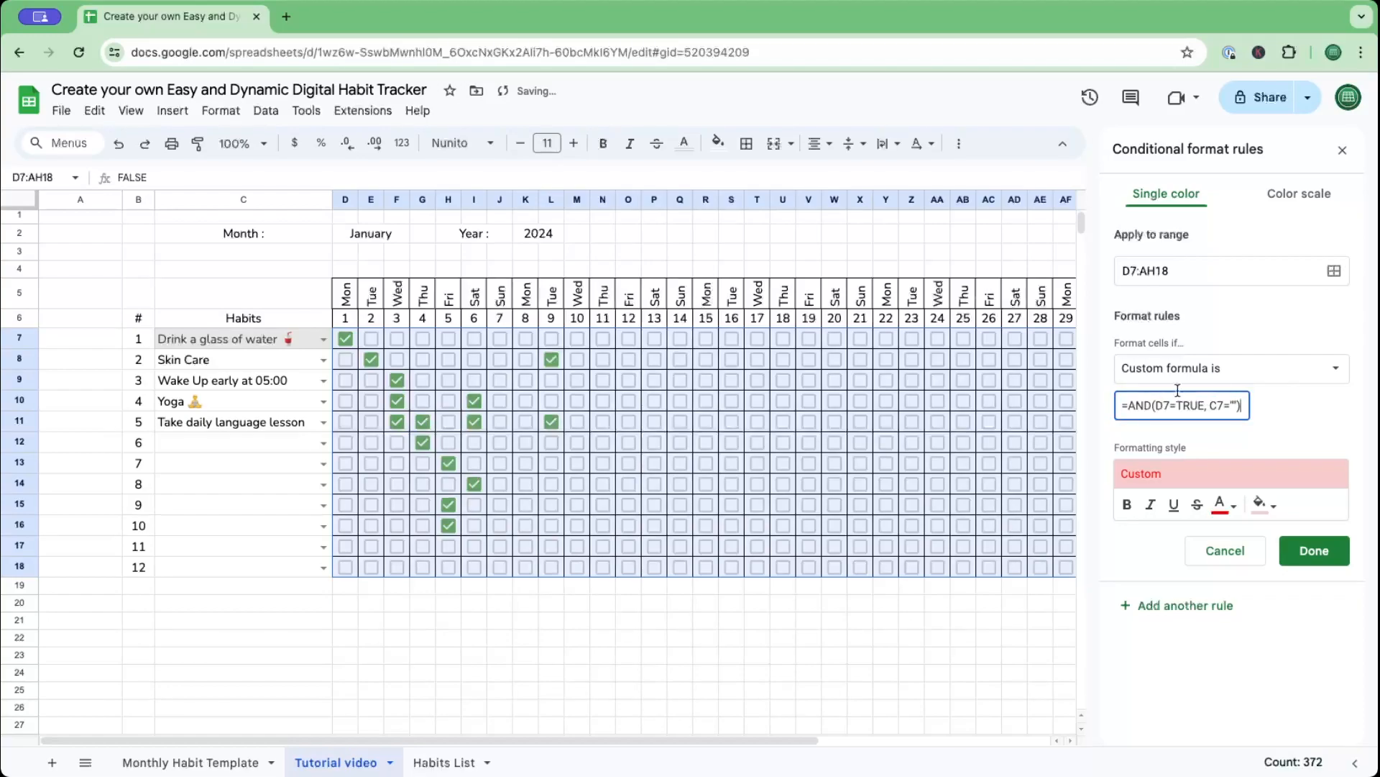
{"action": "left_click", "coordinate": [1309, 555]}
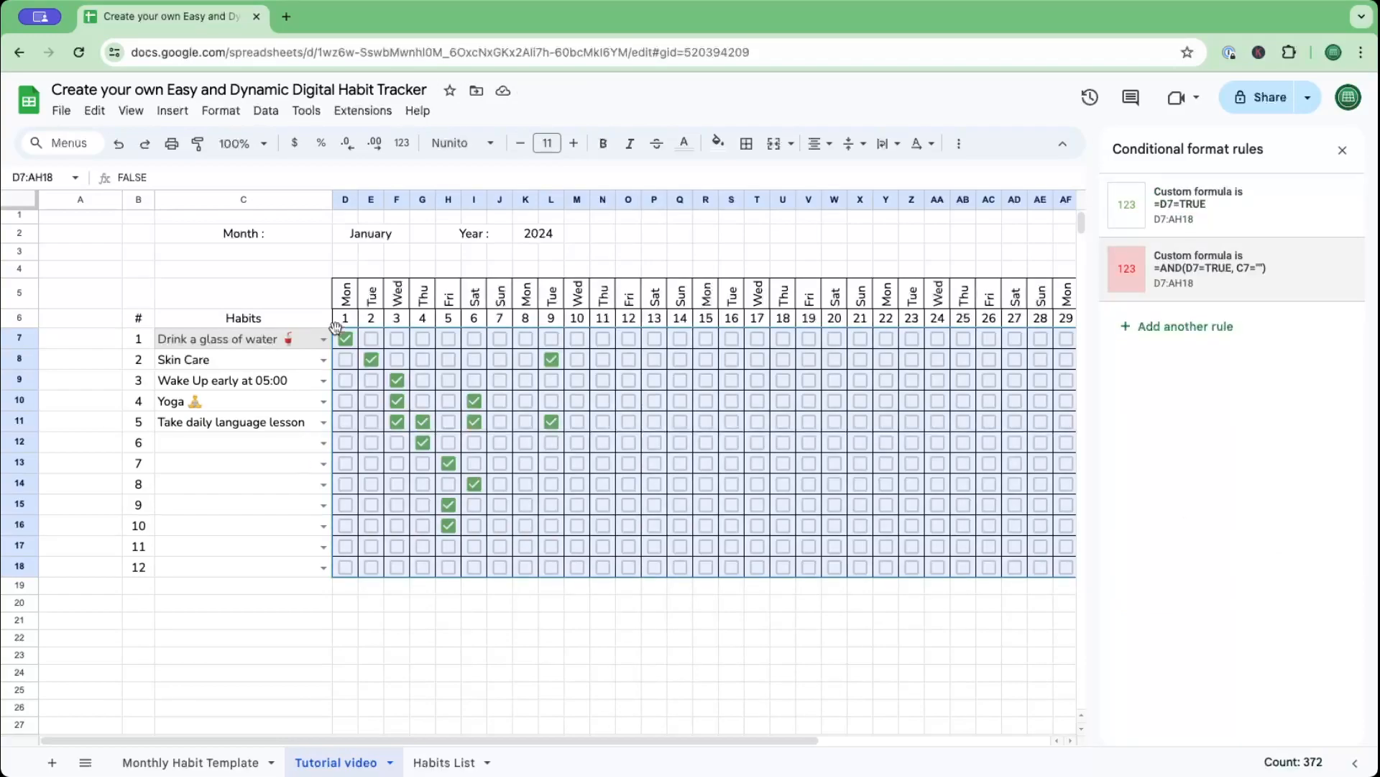
Tick checkbox D13, toggle it off and on again, and move the =AND(D7=TRUE, C7="") rule above the =D7=TRUE rule.
{"action": "left_click", "coordinate": [346, 465]}
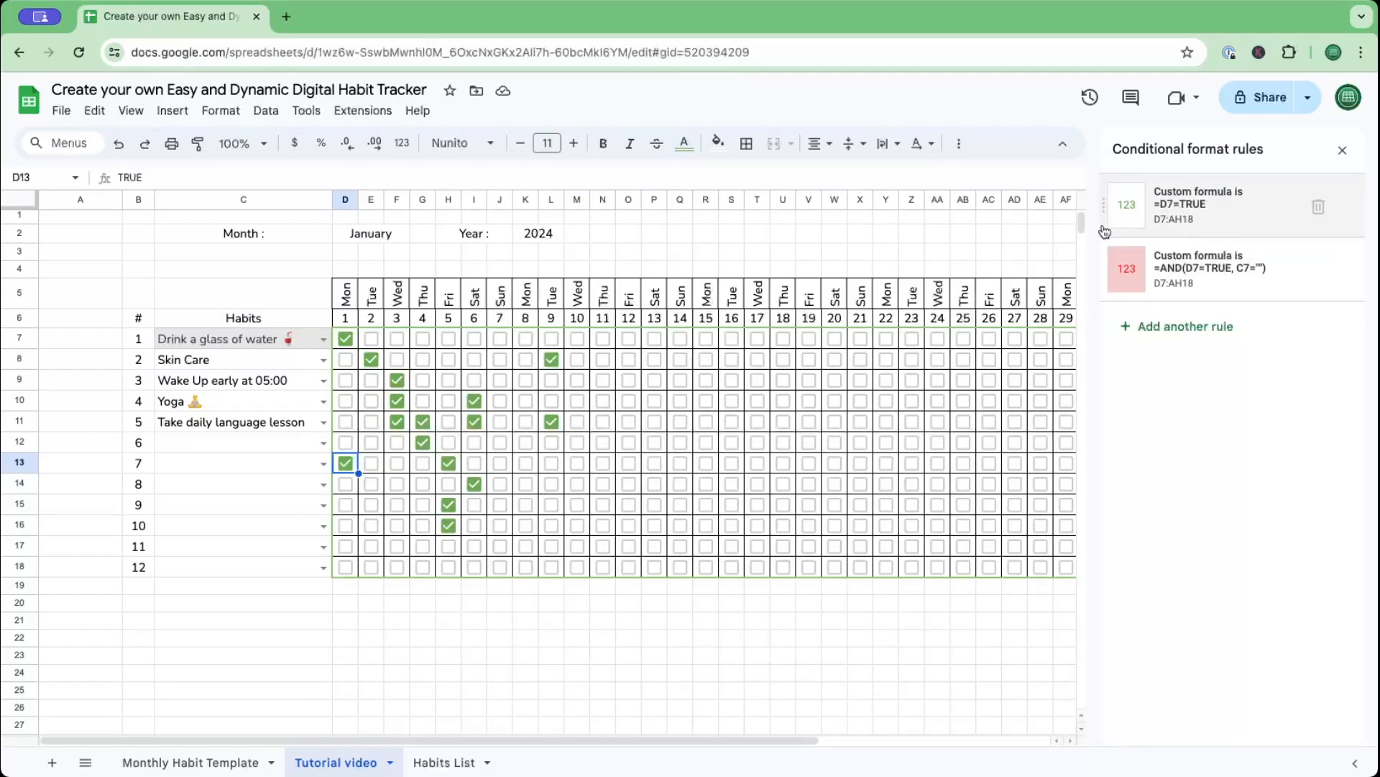
{"action": "left_click", "coordinate": [345, 465]}
{"action": "left_click", "coordinate": [344, 465]}
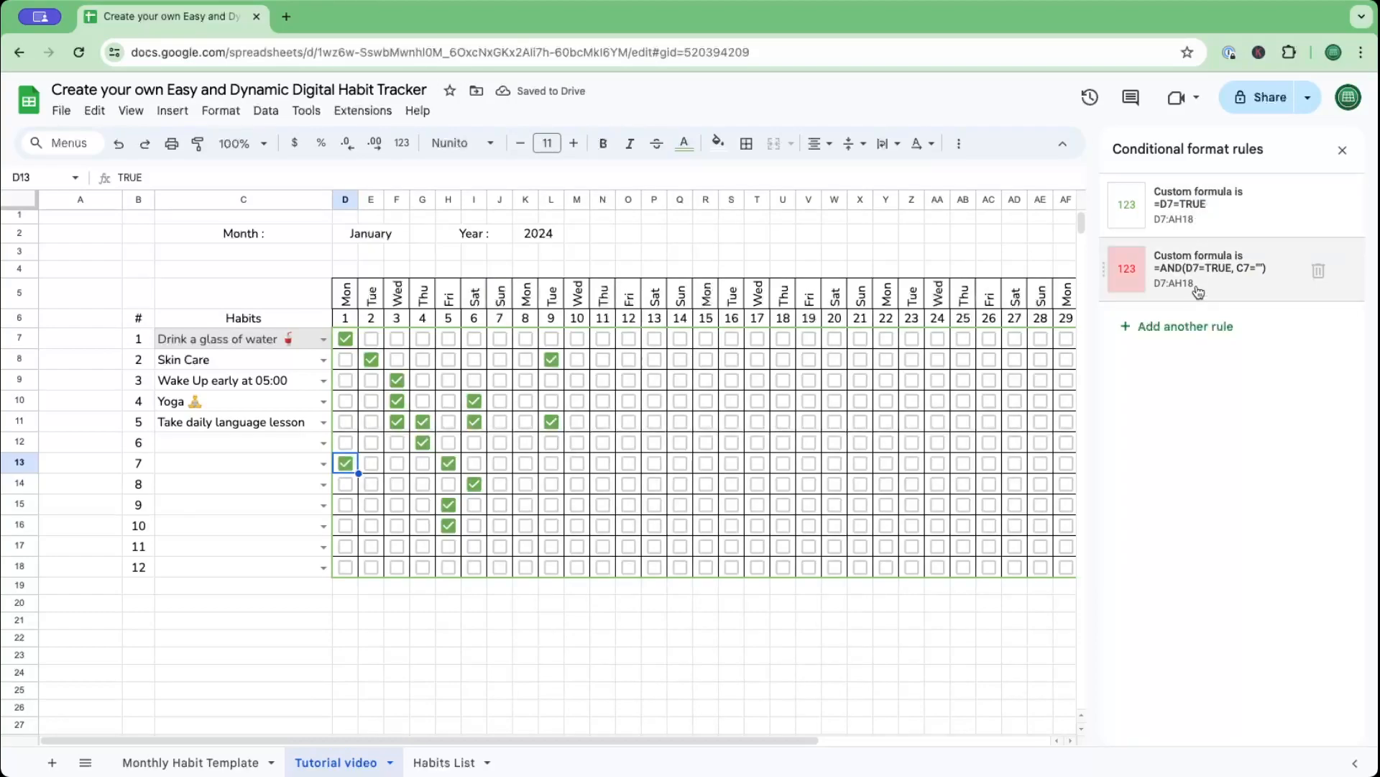
{"action": "left_click_drag", "start_coordinate": [1102, 270], "coordinate": [1097, 209]}
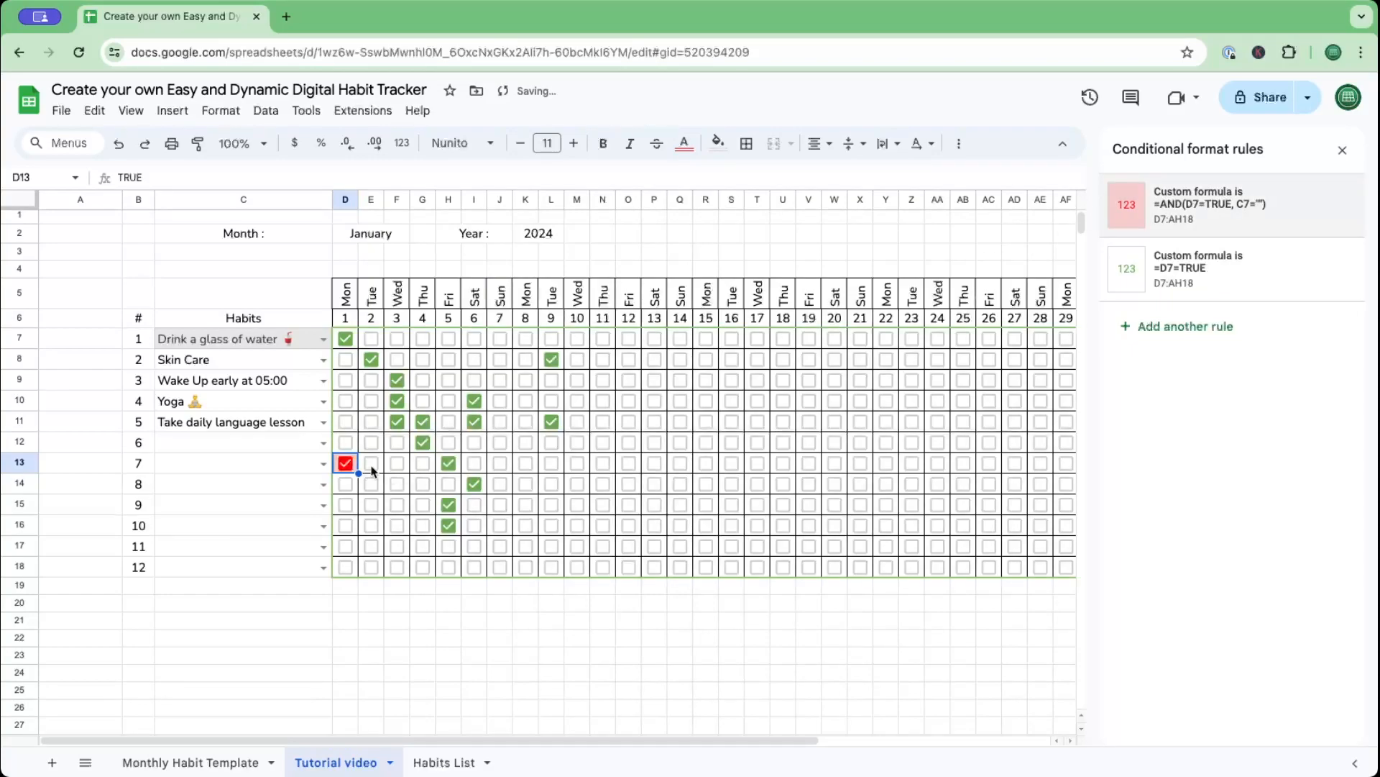
Test the reordered rules by ticking checkboxes D14, D15, E14 and E15 in rows without a habit.
{"action": "left_click", "coordinate": [345, 483]}
{"action": "left_click", "coordinate": [345, 505]}
{"action": "left_click", "coordinate": [371, 485]}
{"action": "left_click", "coordinate": [371, 506]}
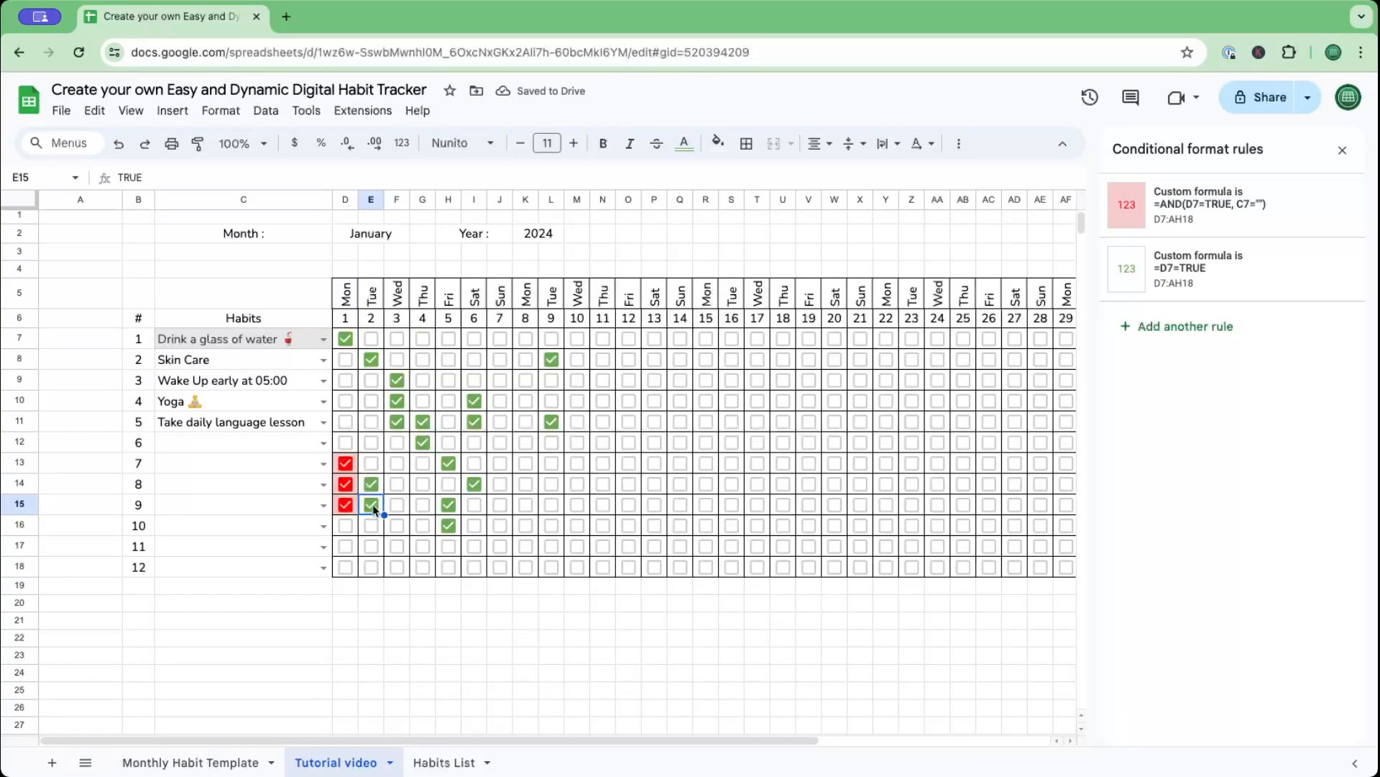
Tick checkbox E13, change the red rule's formula to =AND(D7=TRUE, $C7="") to lock the habit column, and save the rule.
{"action": "left_click", "coordinate": [1192, 213]}
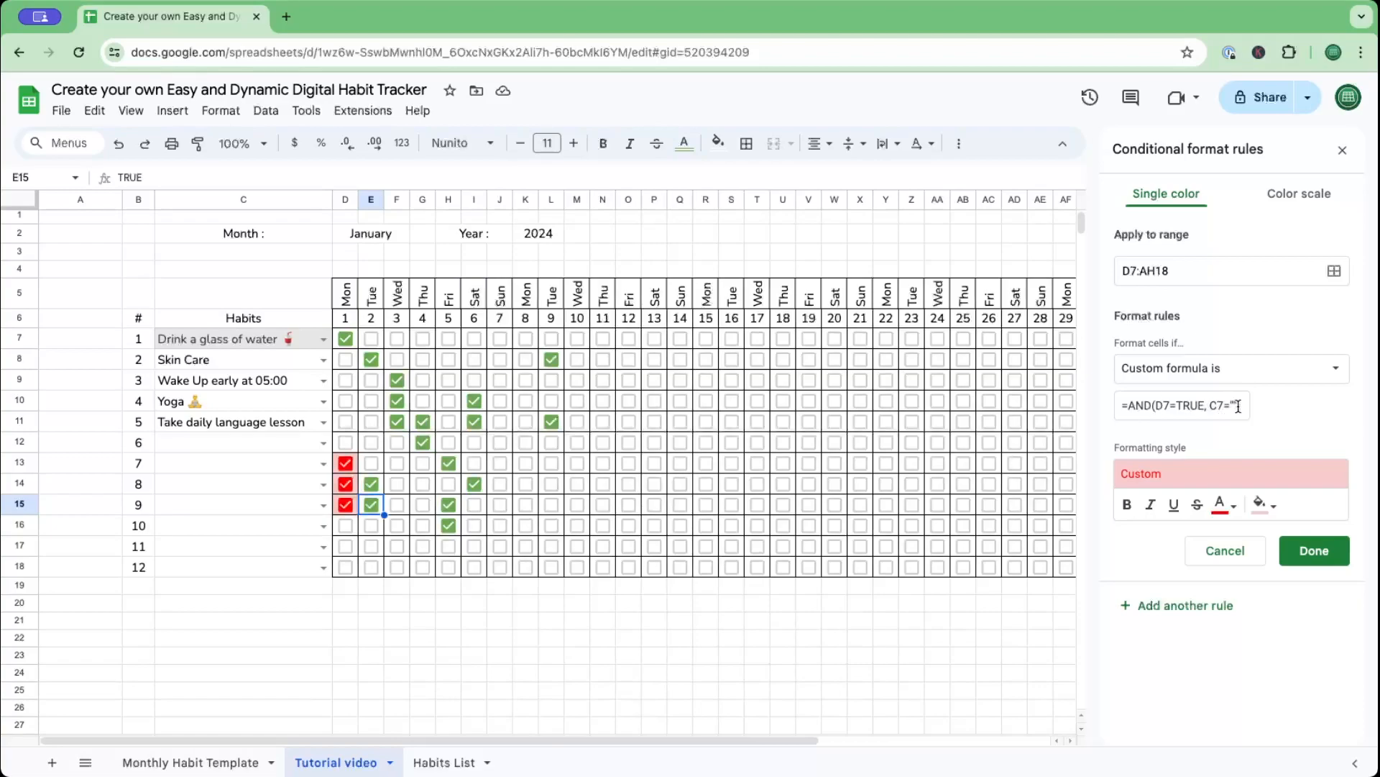
{"action": "left_click", "coordinate": [371, 464]}
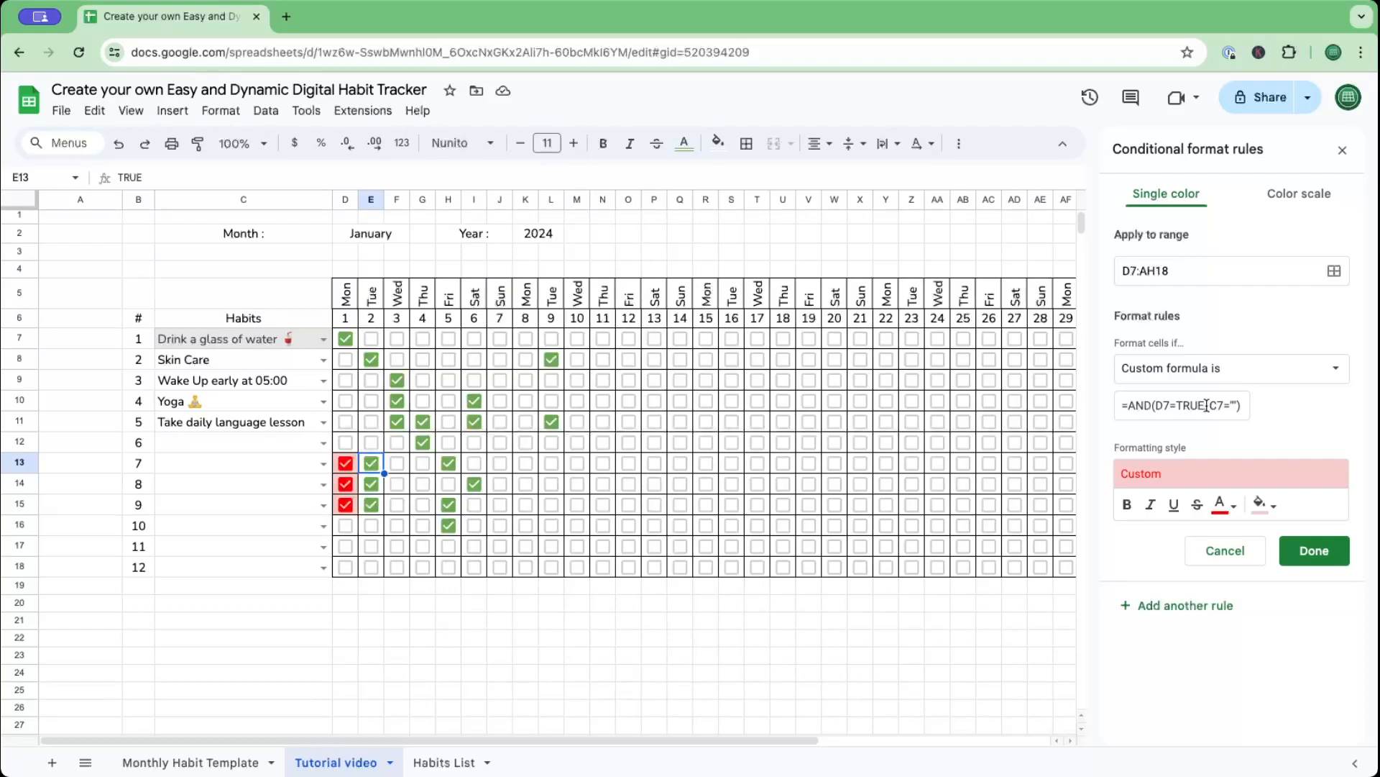
{"action": "left_click", "coordinate": [1212, 407]}
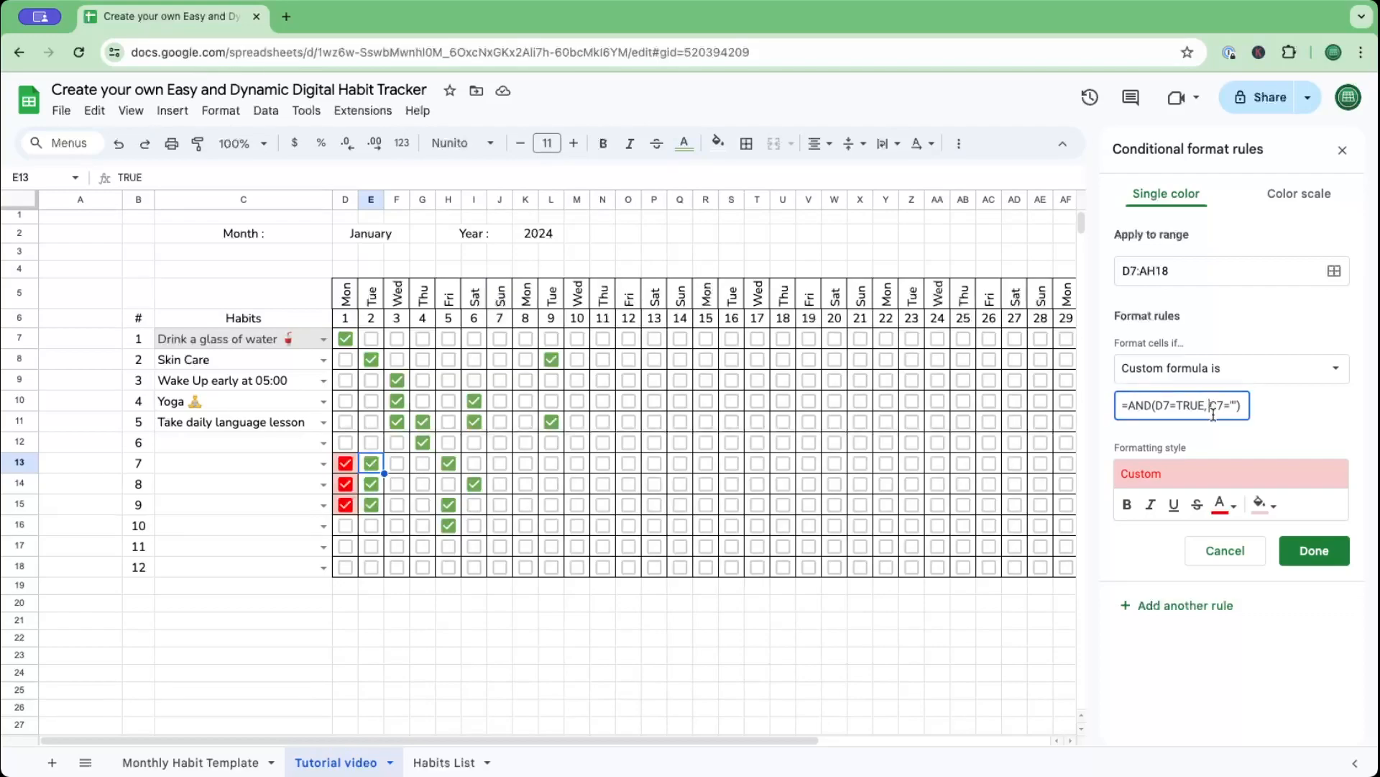
{"action": "type", "text": "$"}
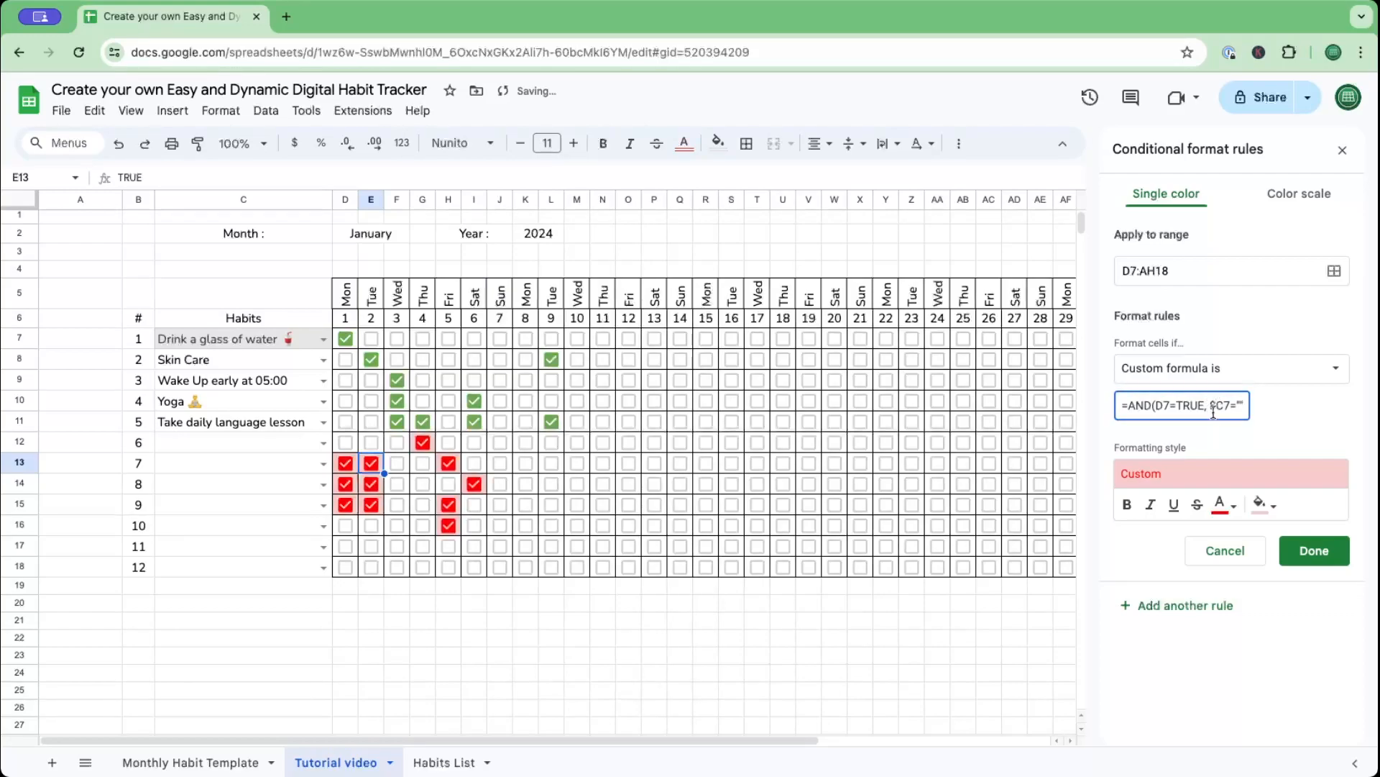
{"action": "left_click", "coordinate": [1315, 551]}
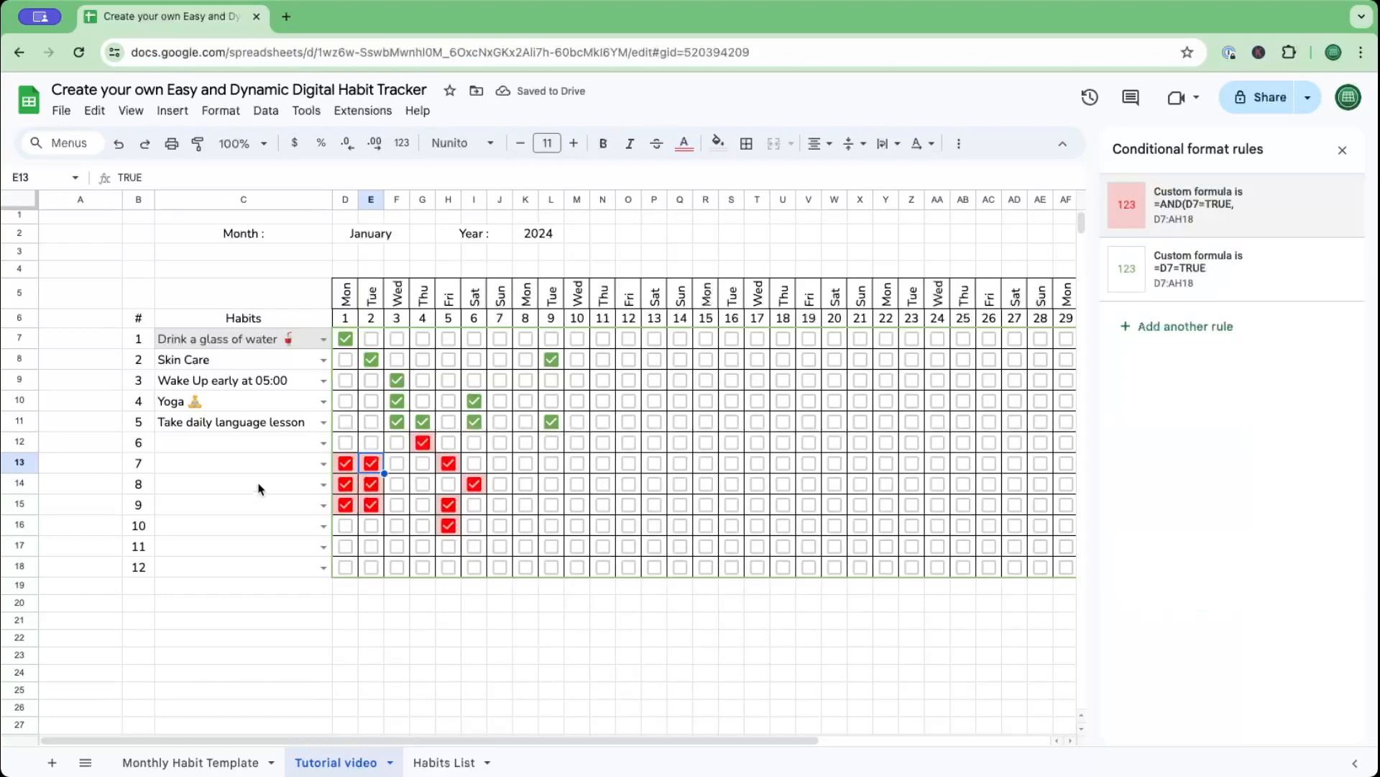
Test the corrected rule by ticking checkboxes L13, I17 and G18 in rows without a habit.
{"action": "left_click", "coordinate": [551, 463]}
{"action": "left_click", "coordinate": [534, 512]}
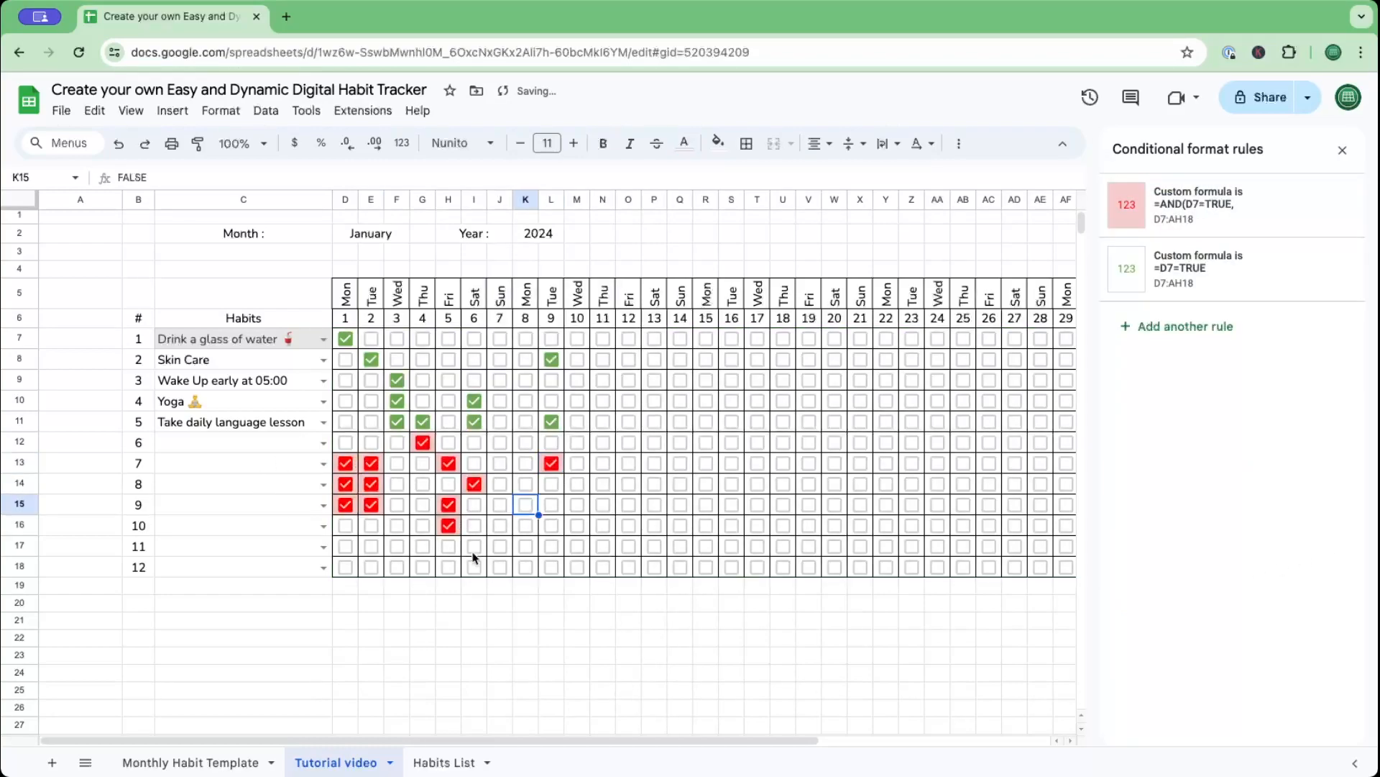
{"action": "left_click", "coordinate": [474, 545]}
{"action": "left_click", "coordinate": [423, 567]}
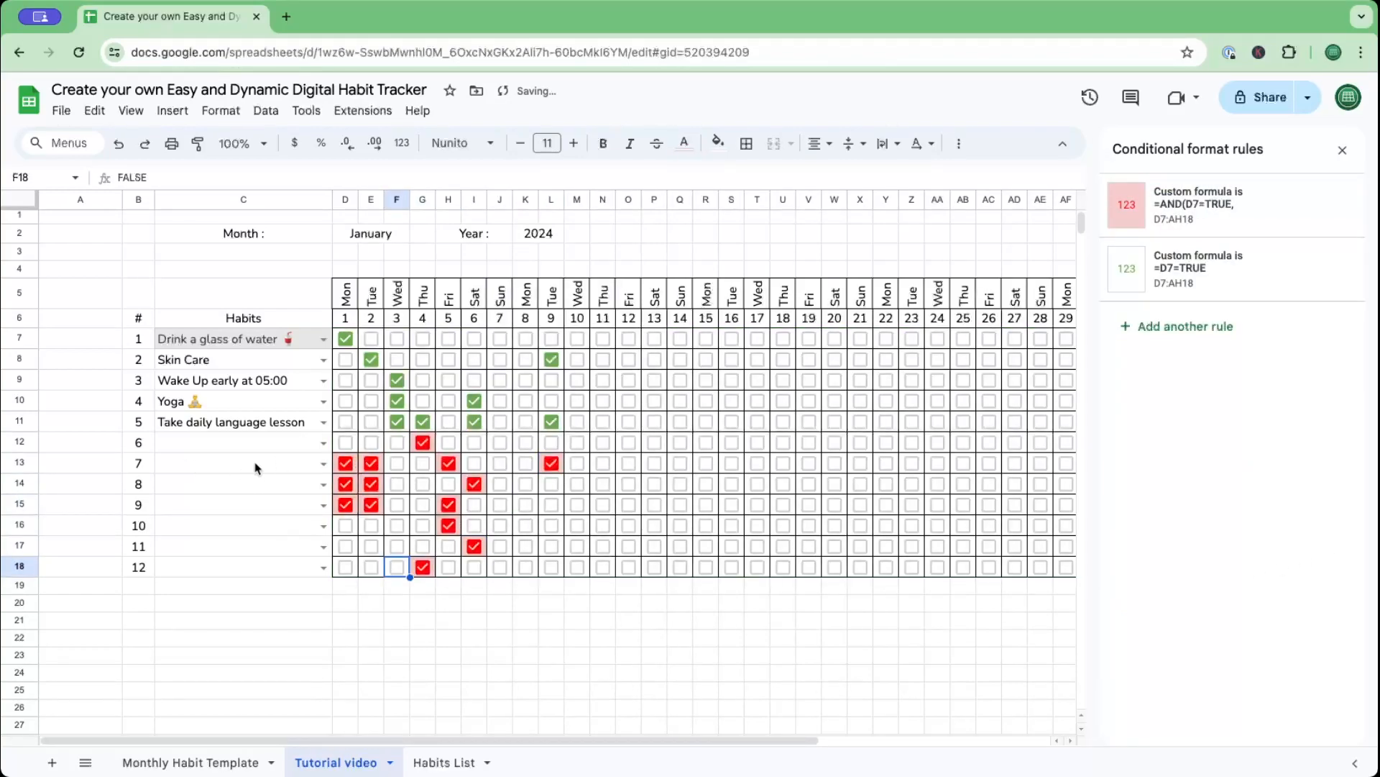
Test the red rule by choosing Floss in C13 and Take Supplements in C15, and clear both habit cells again.
{"action": "left_click", "coordinate": [323, 464]}
{"action": "left_click", "coordinate": [174, 578]}
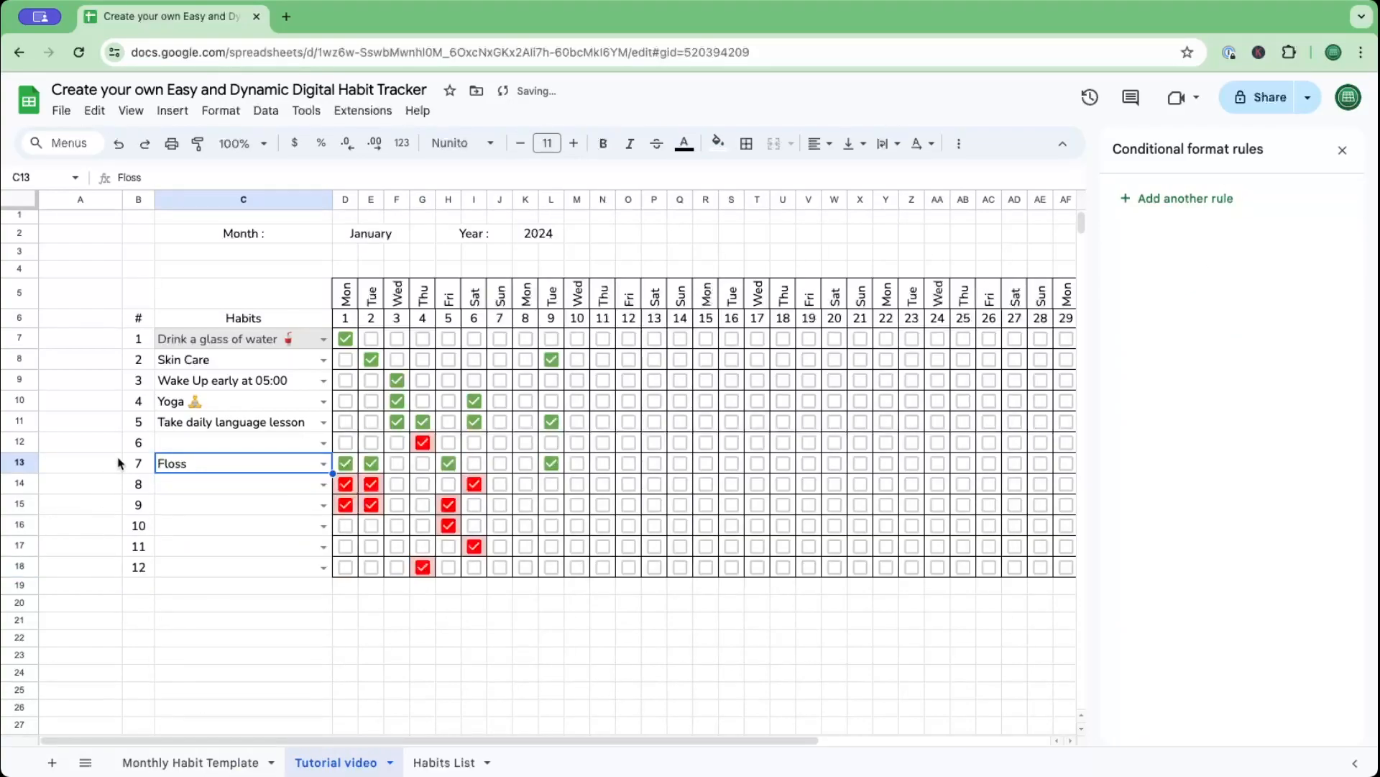
{"action": "left_click", "coordinate": [322, 505]}
{"action": "left_click", "coordinate": [205, 642]}
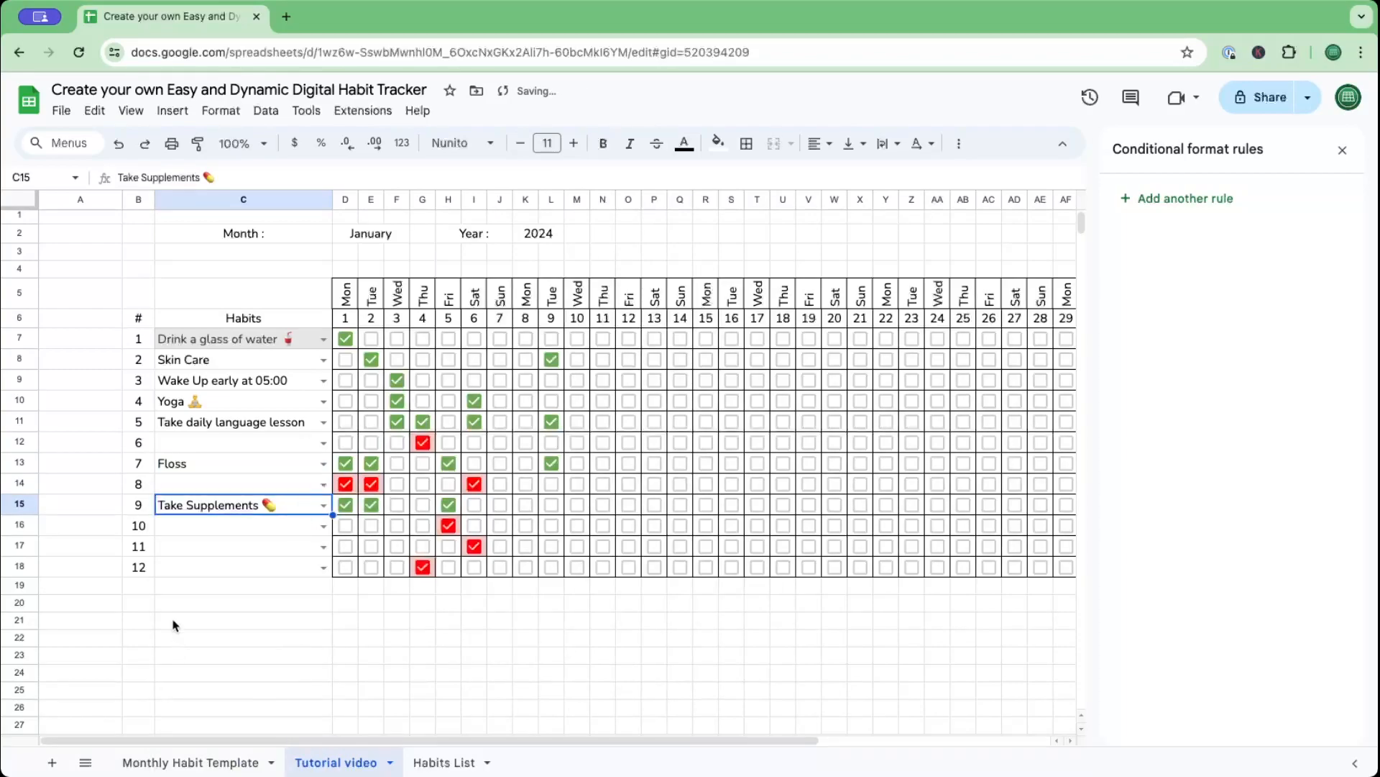
{"action": "left_click", "coordinate": [293, 471]}
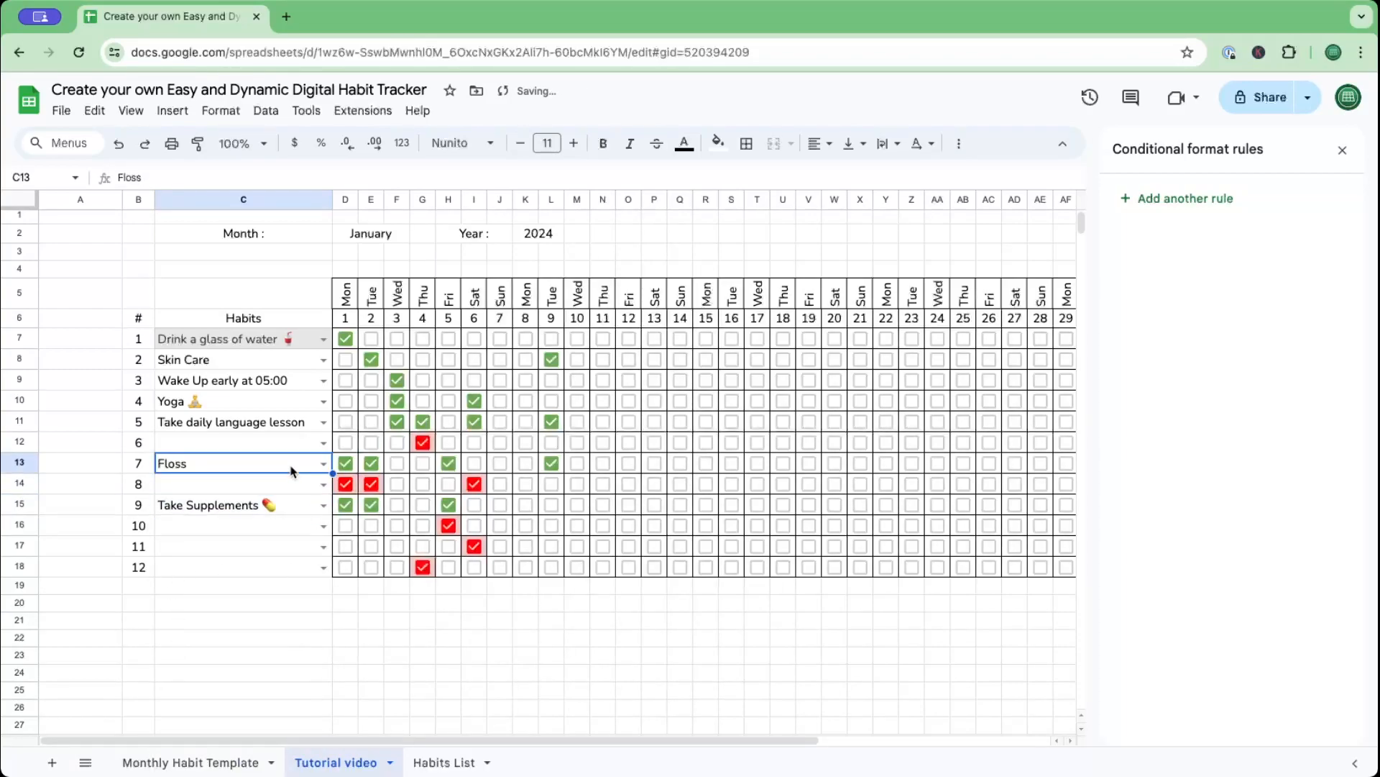
{"action": "key", "text": "Delete"}
{"action": "left_click", "coordinate": [291, 503]}
{"action": "key", "text": "Delete"}
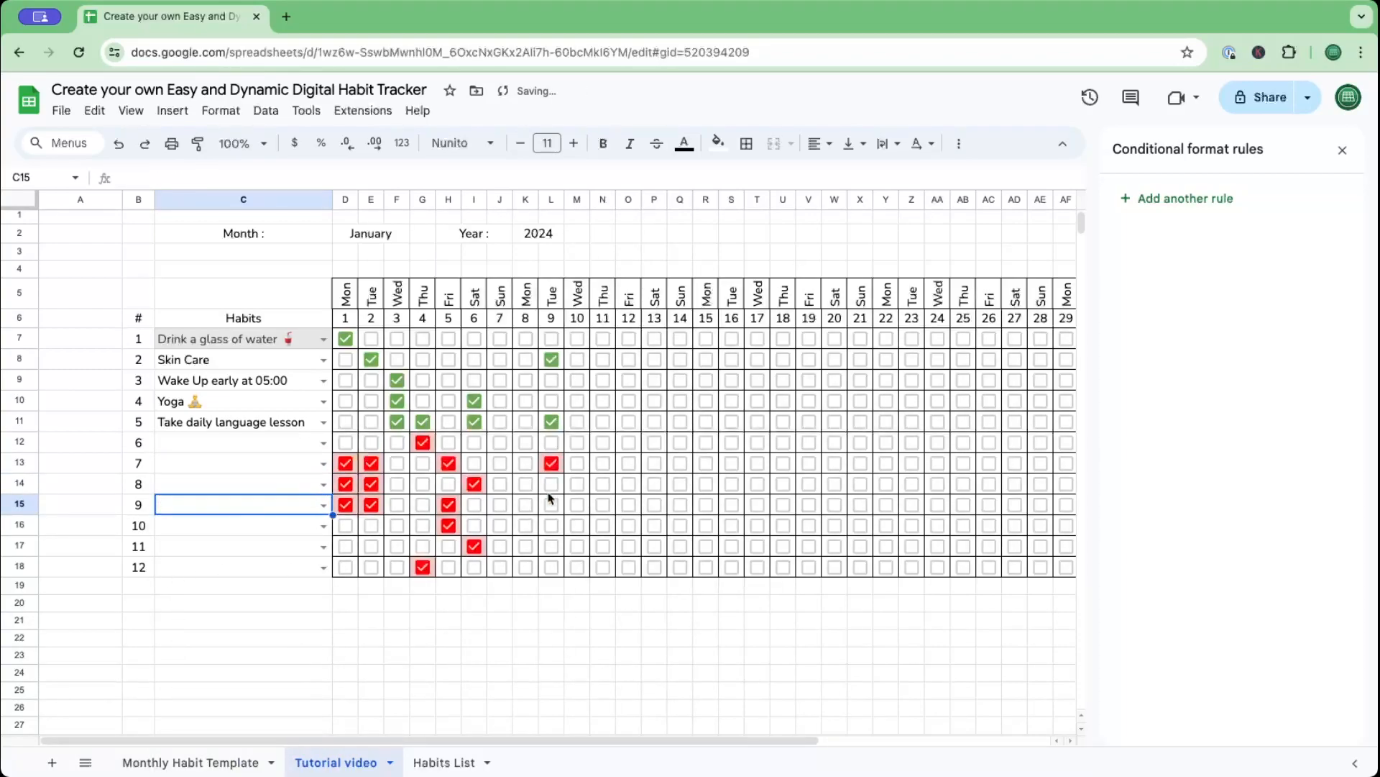
Close the conditional format rules and select the Month cell D2:F2.
{"action": "left_click", "coordinate": [706, 483]}
{"action": "left_click", "coordinate": [1342, 149]}
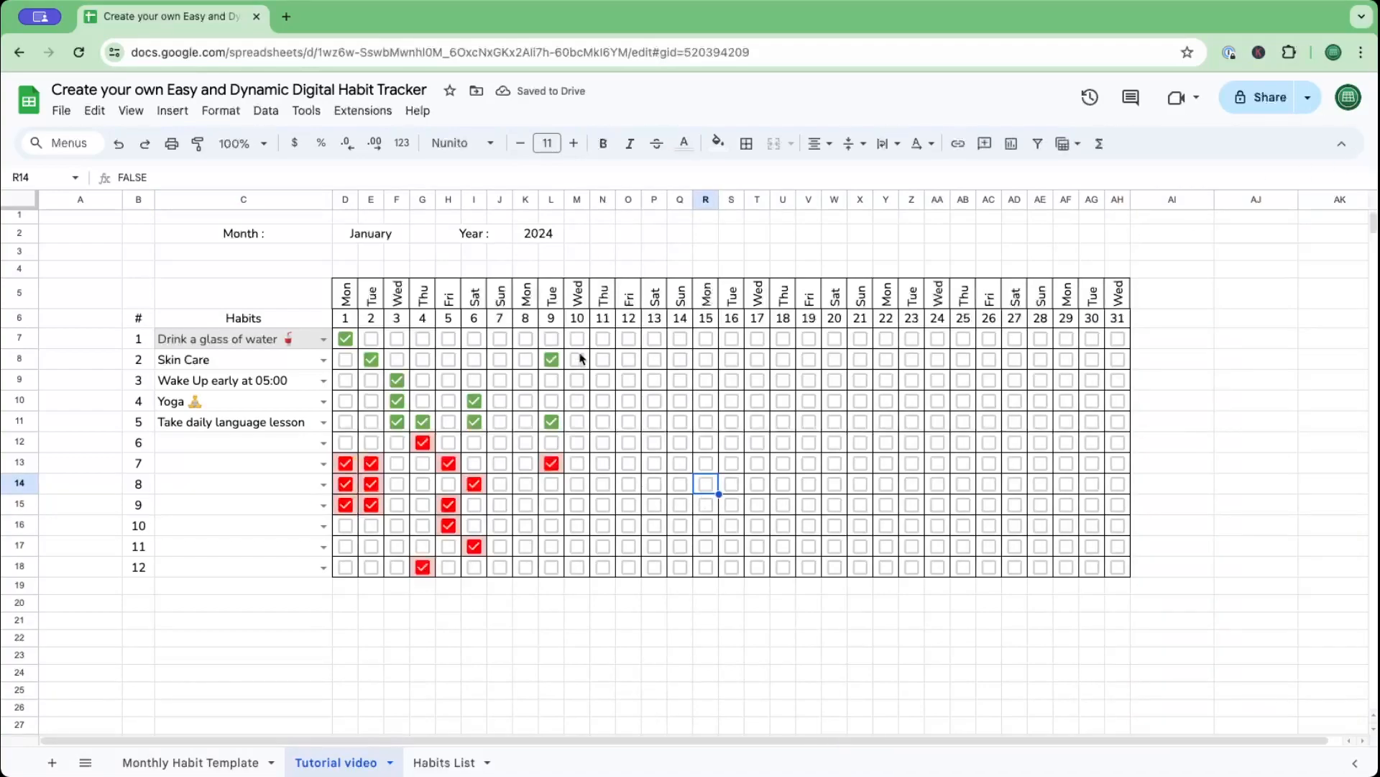
{"action": "left_click", "coordinate": [348, 237]}
{"action": "double_click", "coordinate": [348, 237]}
{"action": "left_click", "coordinate": [520, 256]}
{"action": "left_click", "coordinate": [348, 234]}
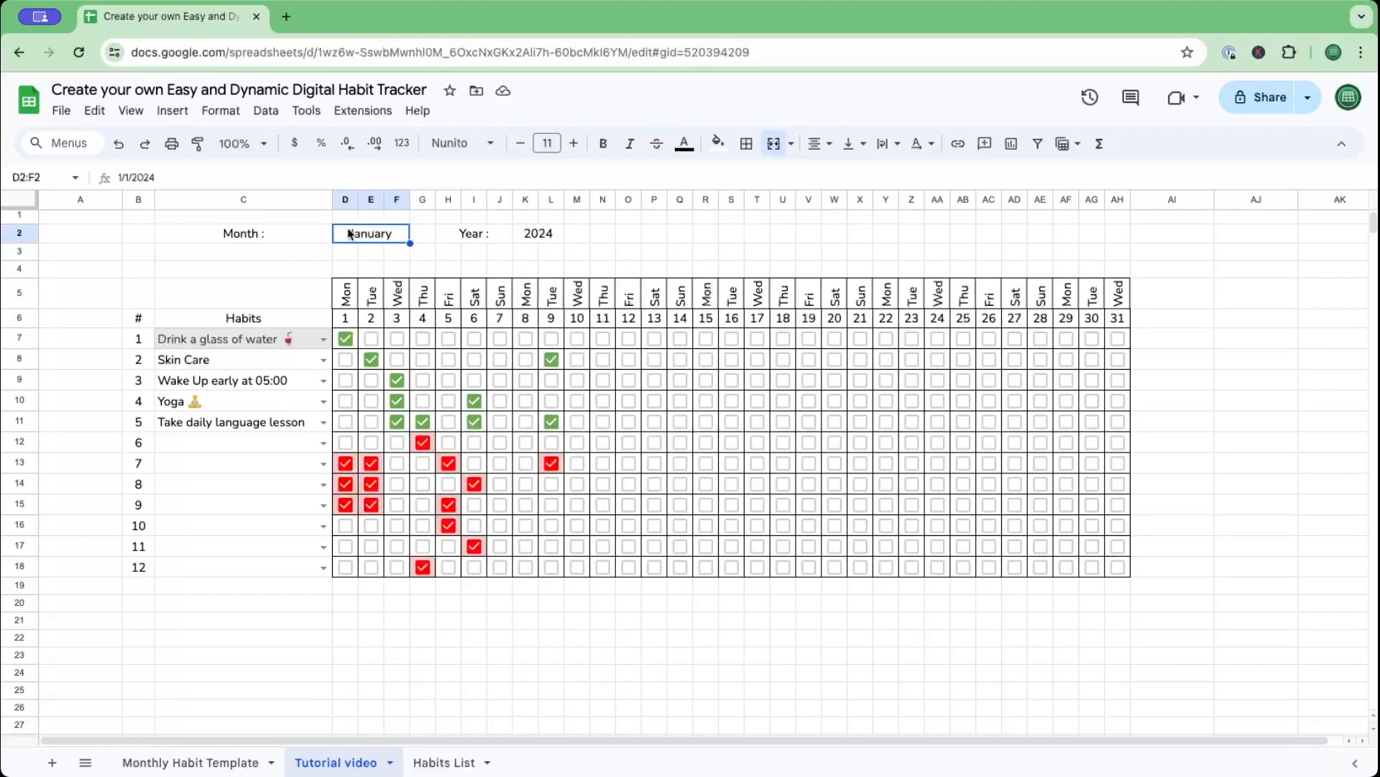
Change the tracker's month in D2 to February by setting the date to 2/1/2024.
{"action": "double_click", "coordinate": [349, 234]}
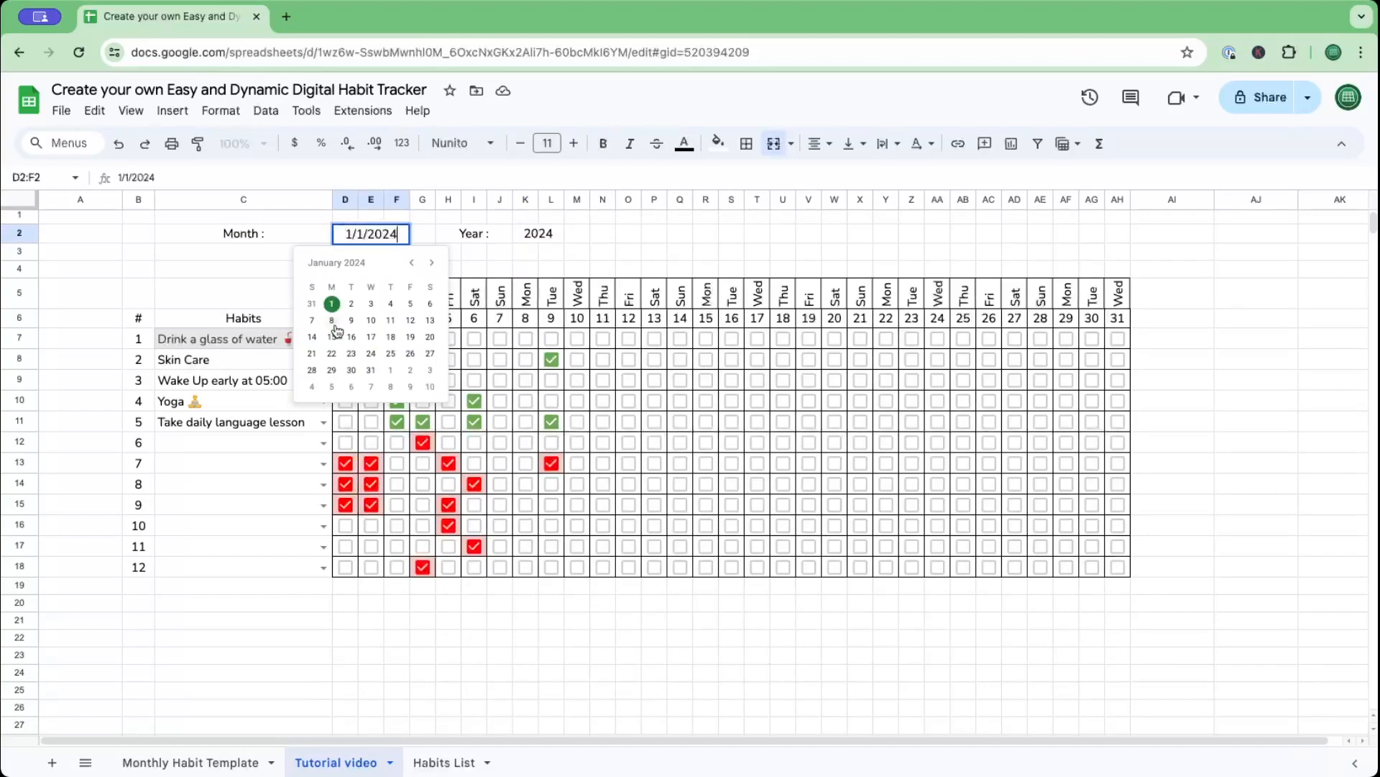
{"action": "left_click", "coordinate": [390, 370]}
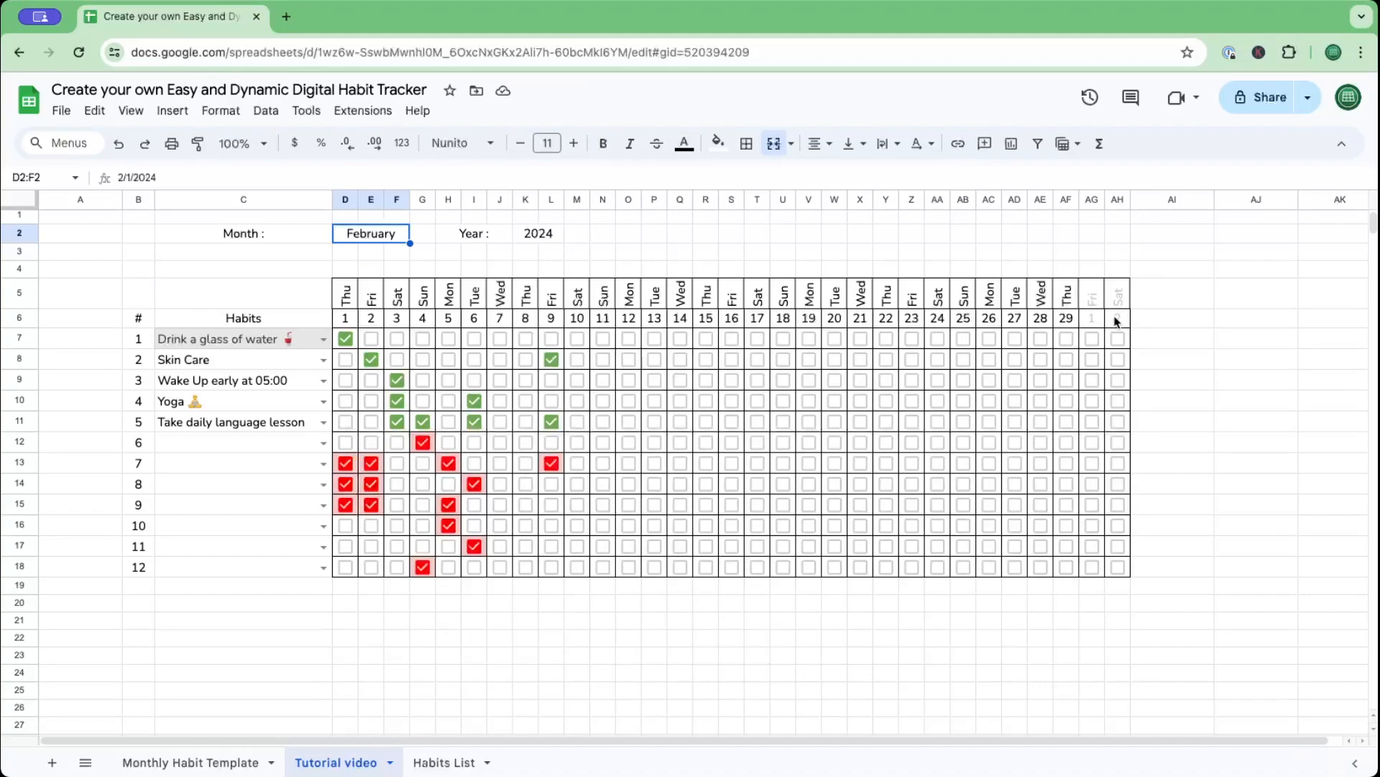
Tick the out-of-month checkboxes in AG7:AG11 and AH7:AH11, plus AH14 and AH16.
{"action": "left_click", "coordinate": [1118, 359]}
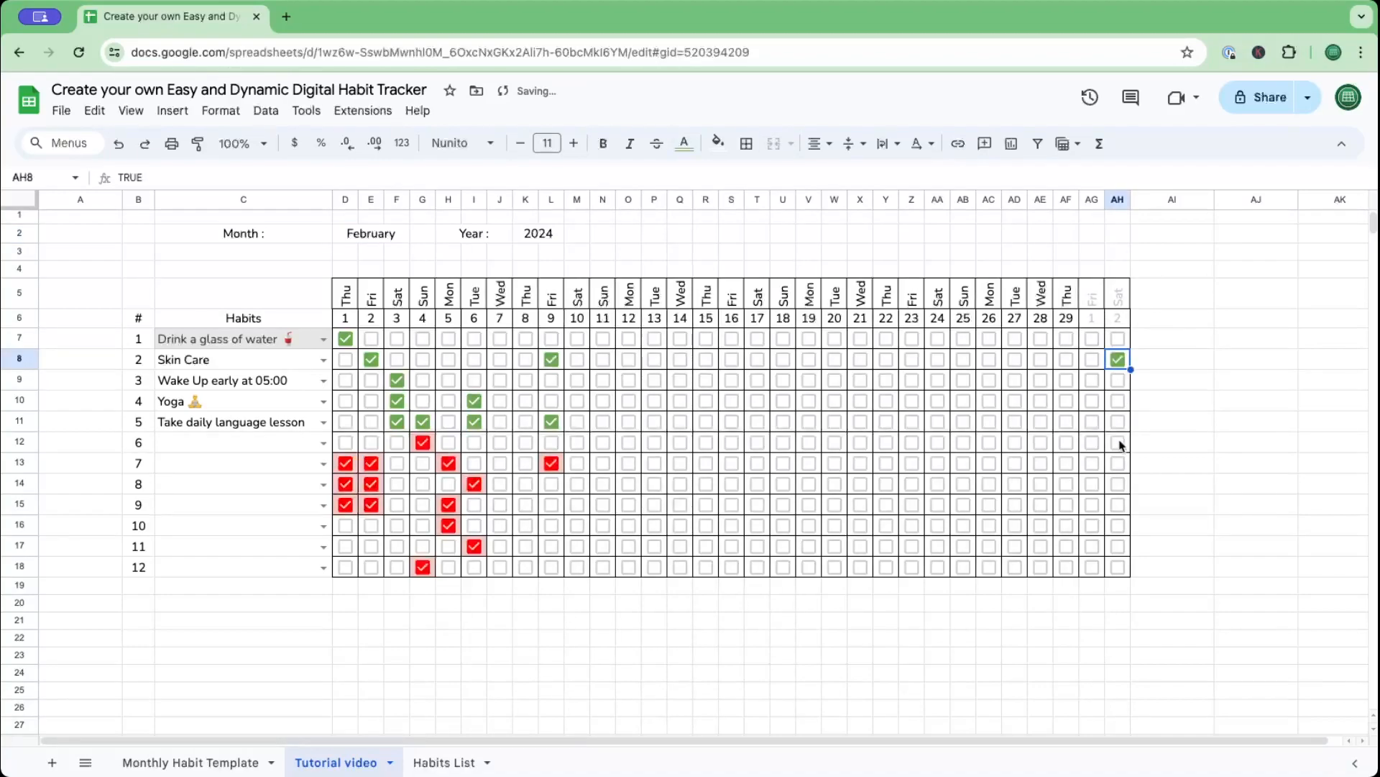
{"action": "left_click", "coordinate": [1118, 484]}
{"action": "left_click", "coordinate": [1119, 525]}
{"action": "left_click", "coordinate": [1118, 339]}
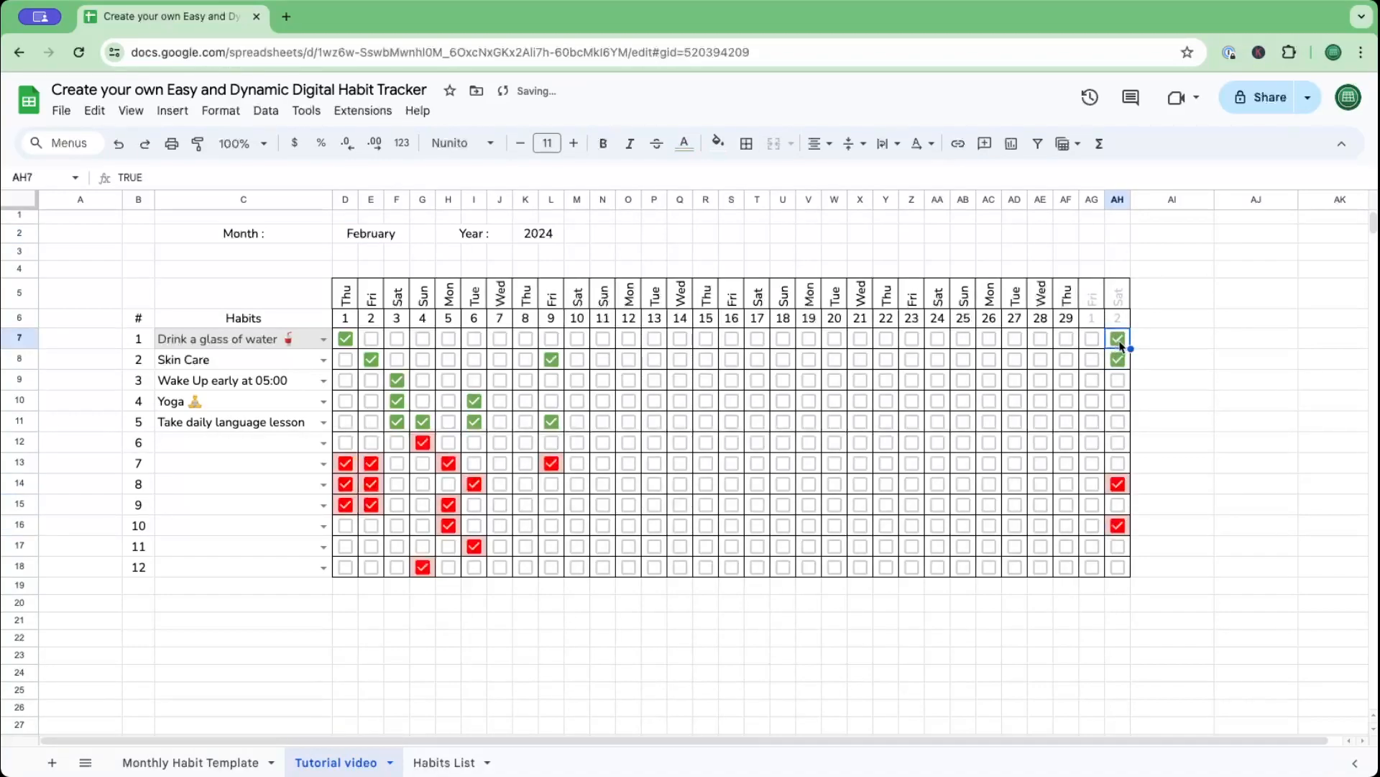
{"action": "left_click", "coordinate": [1092, 338]}
{"action": "left_click", "coordinate": [1092, 359]}
{"action": "left_click", "coordinate": [1092, 380]}
{"action": "left_click", "coordinate": [1118, 381]}
{"action": "left_click", "coordinate": [1092, 401]}
{"action": "left_click", "coordinate": [1118, 402]}
{"action": "left_click", "coordinate": [1092, 422]}
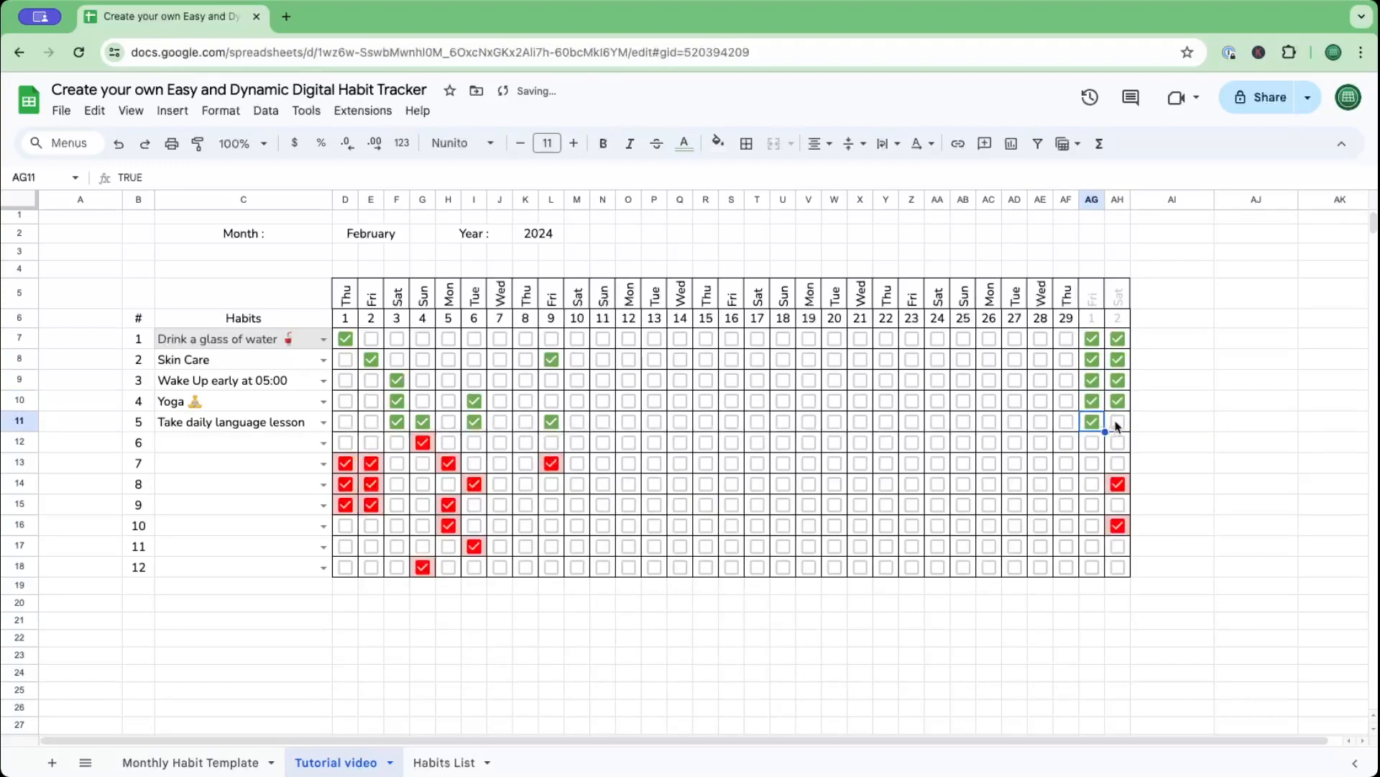
{"action": "left_click", "coordinate": [1118, 422]}
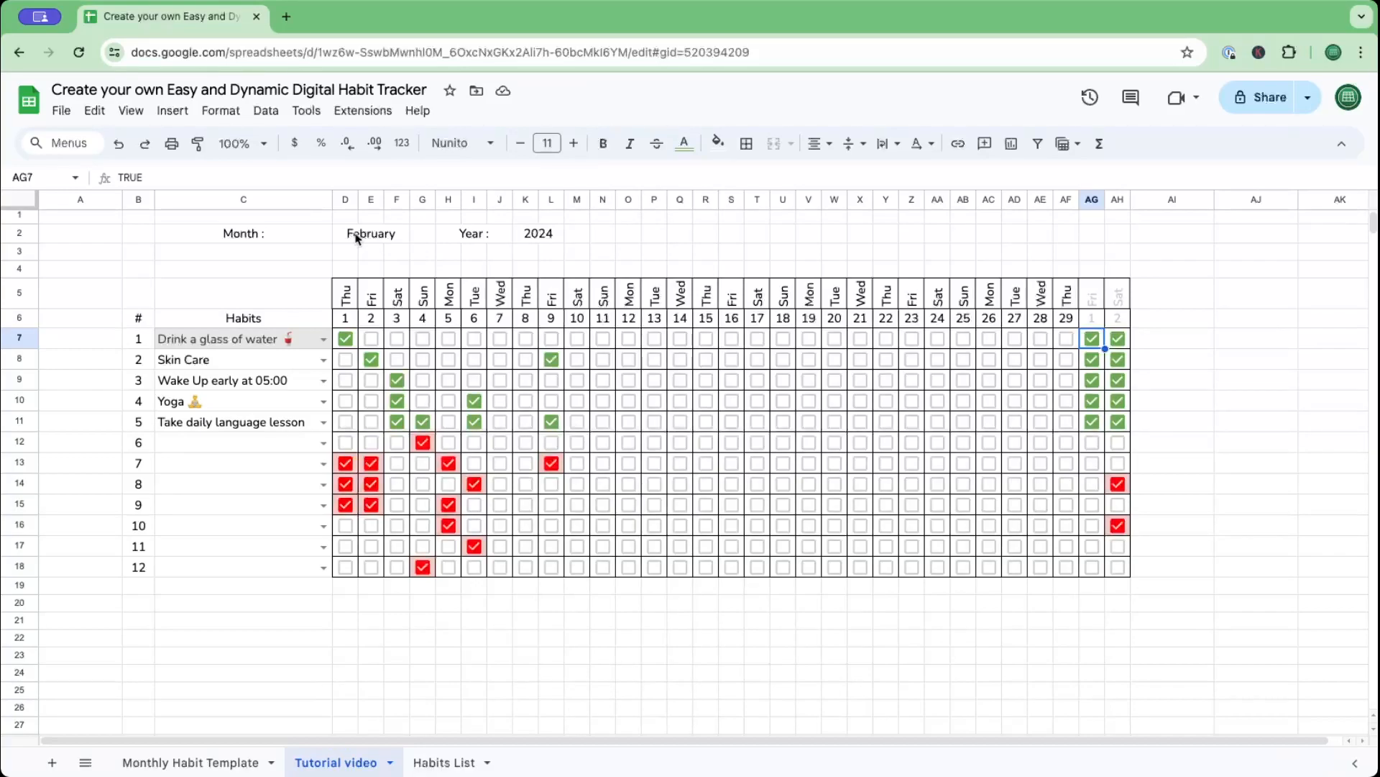
{"action": "left_click", "coordinate": [1186, 512]}
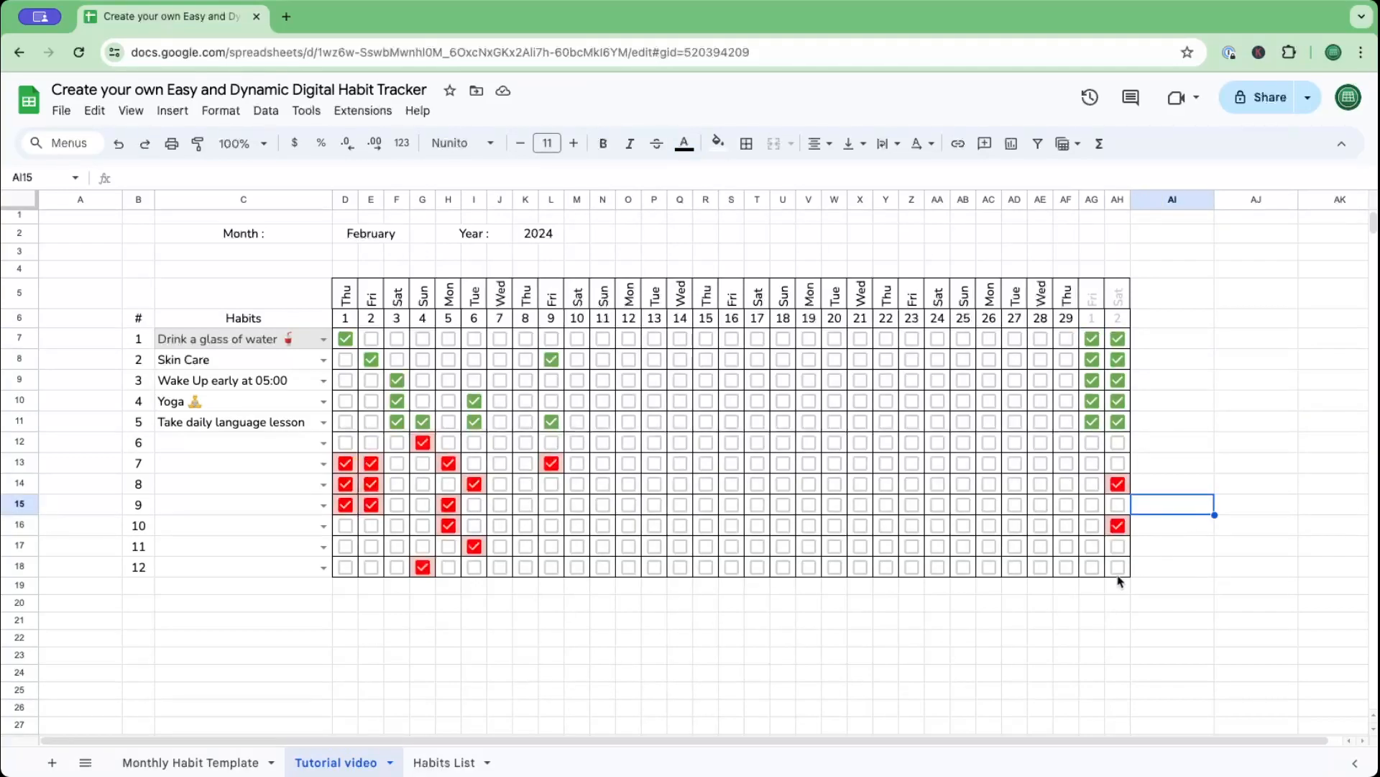
Add a conditional formatting rule for the checkbox range D7:AH18 with red text and a light red fill.
{"action": "left_click_drag", "start_coordinate": [1126, 573], "coordinate": [342, 339]}
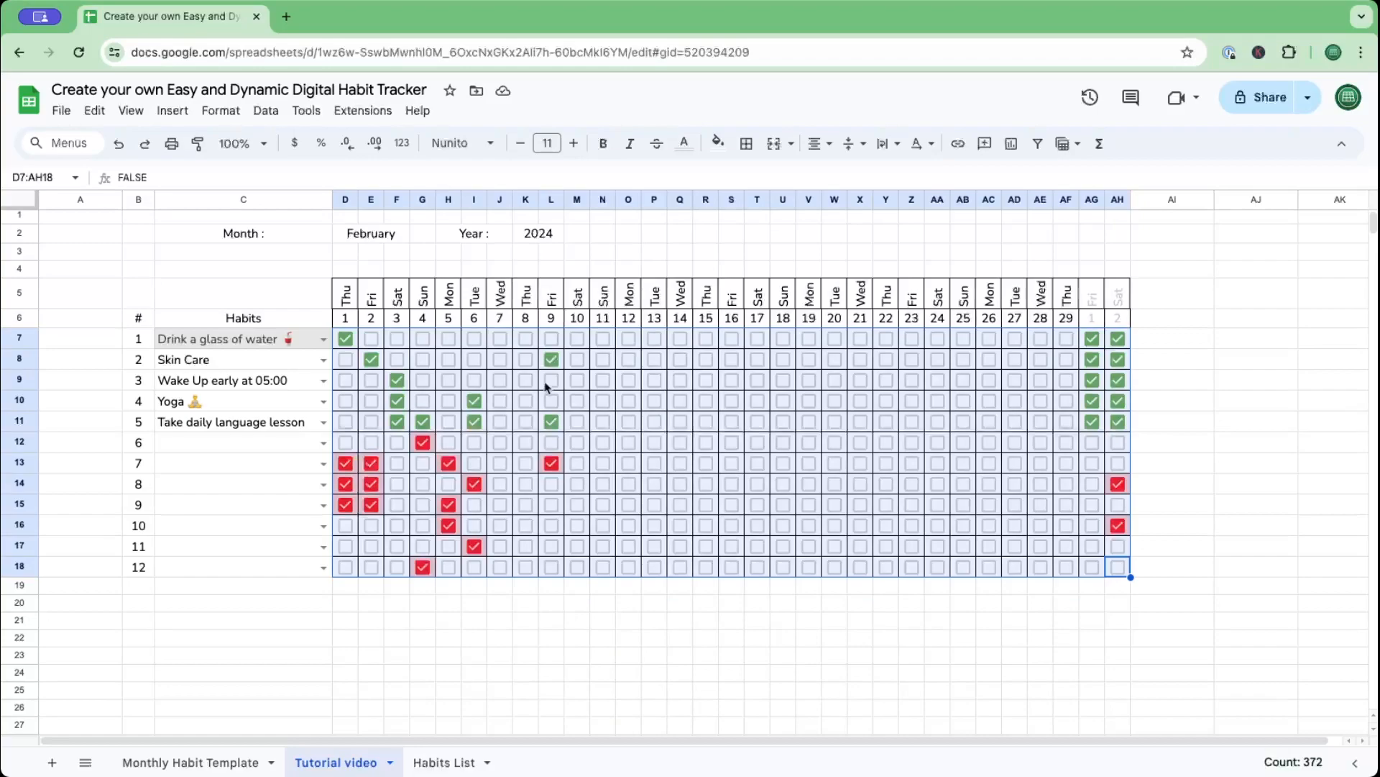
{"action": "left_click", "coordinate": [224, 112]}
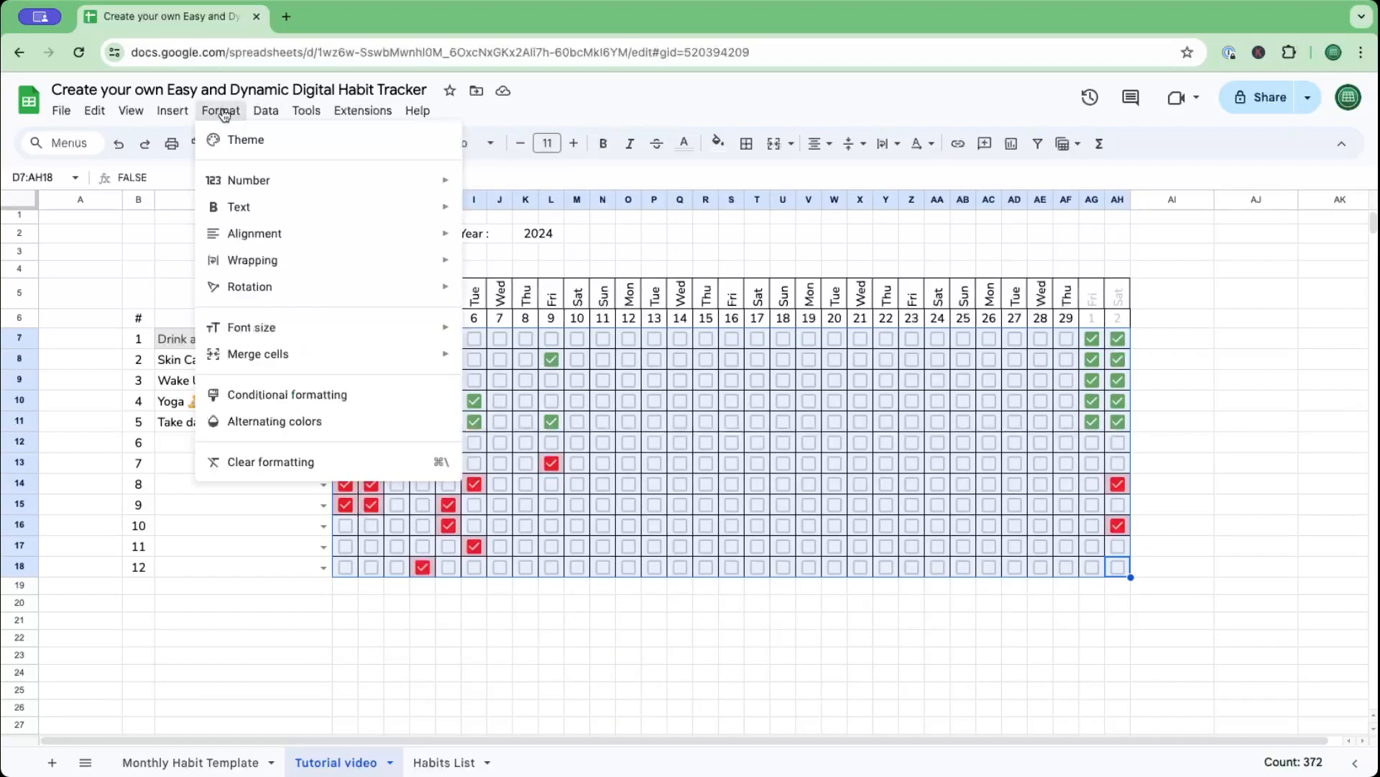
{"action": "left_click", "coordinate": [292, 394]}
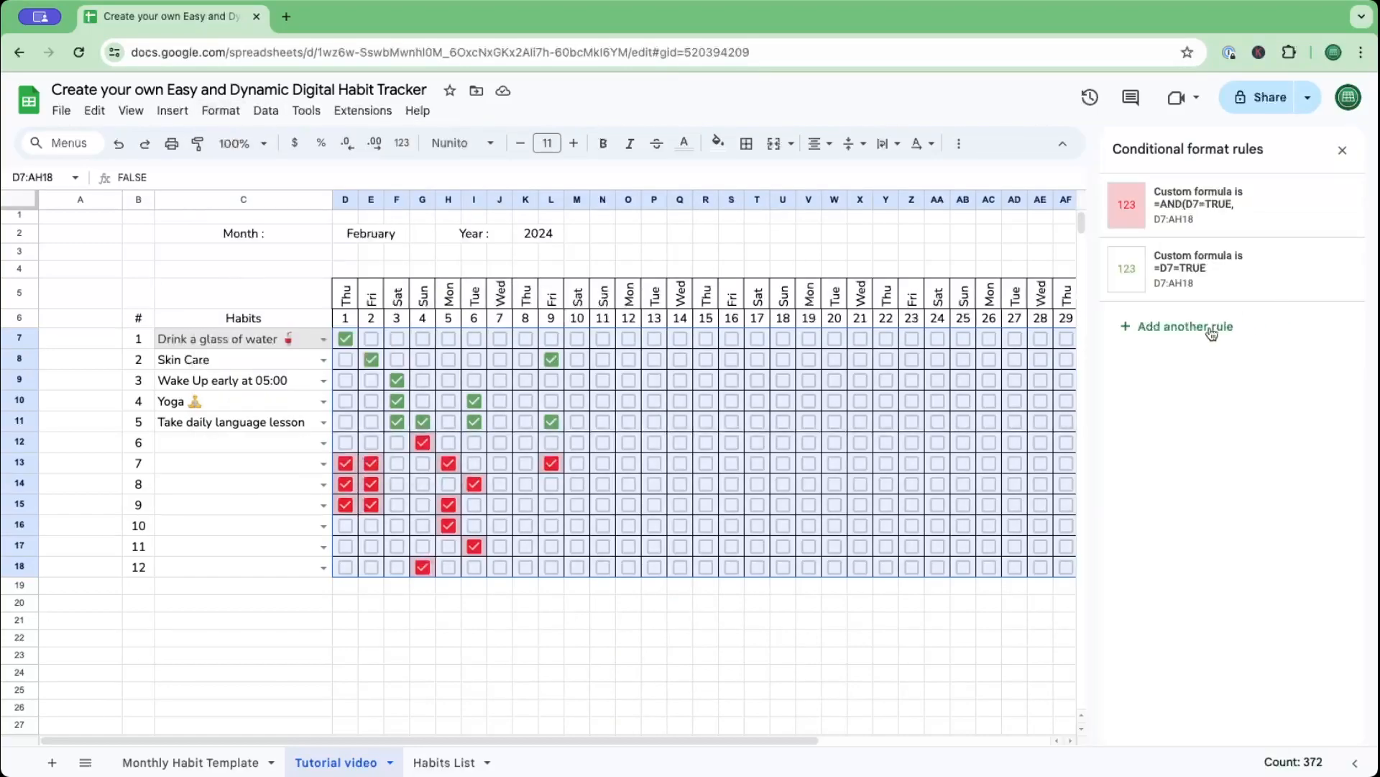
{"action": "left_click", "coordinate": [1167, 332]}
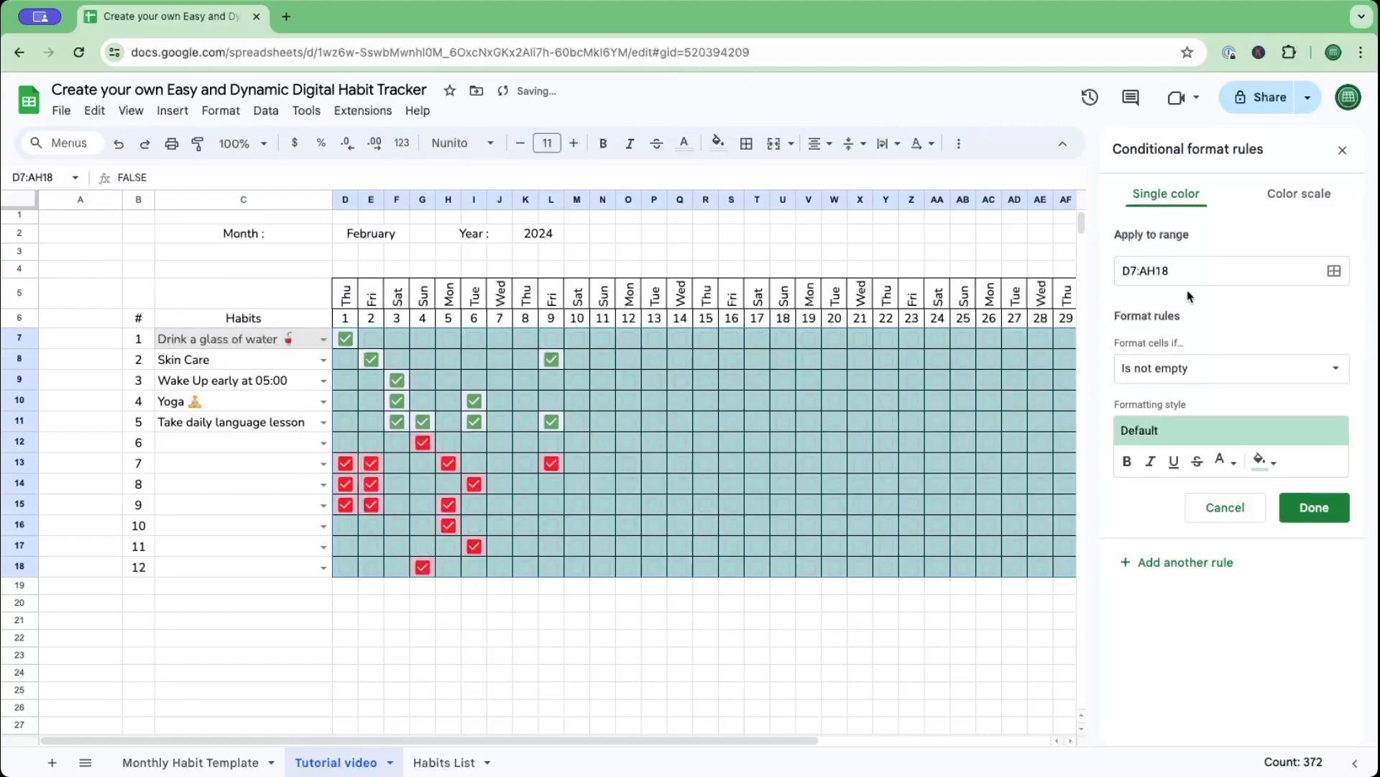
{"action": "left_click", "coordinate": [1236, 464]}
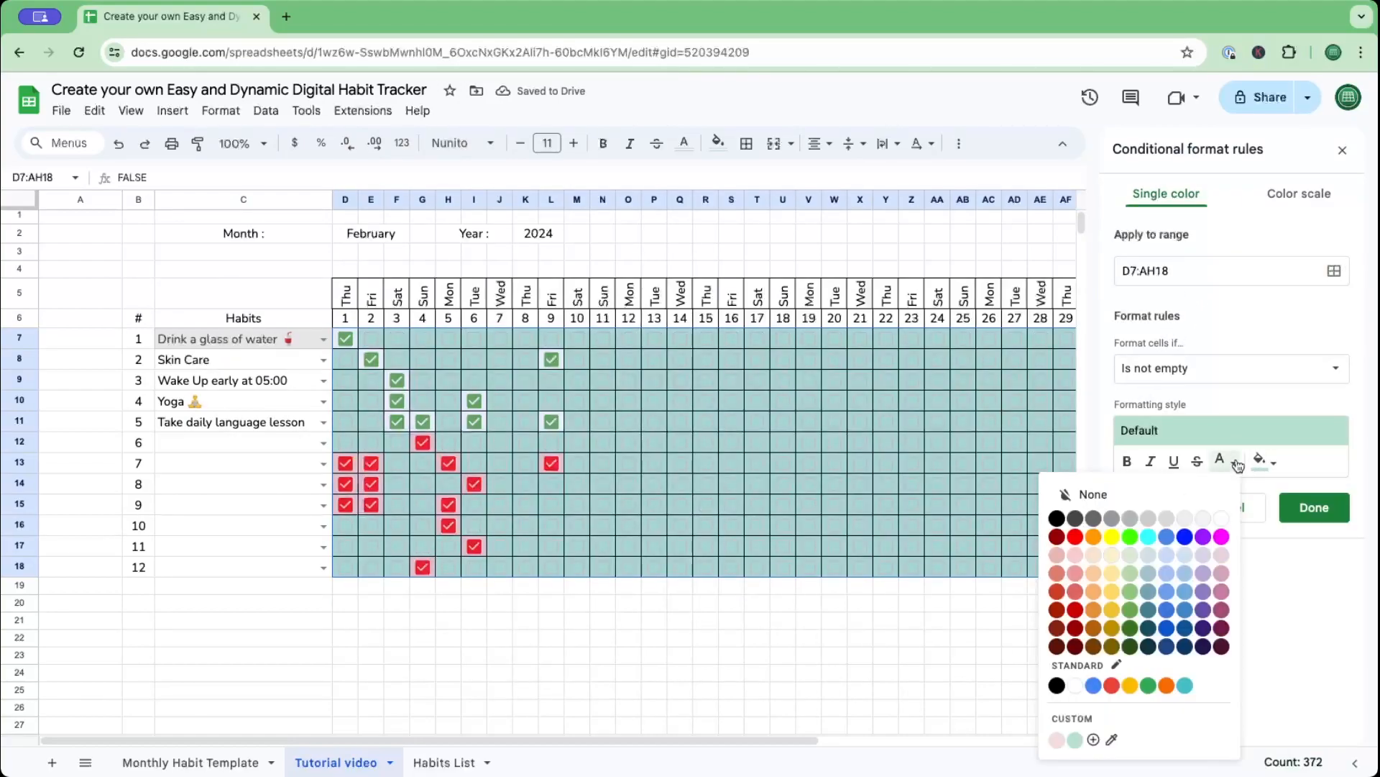
{"action": "left_click", "coordinate": [1075, 536]}
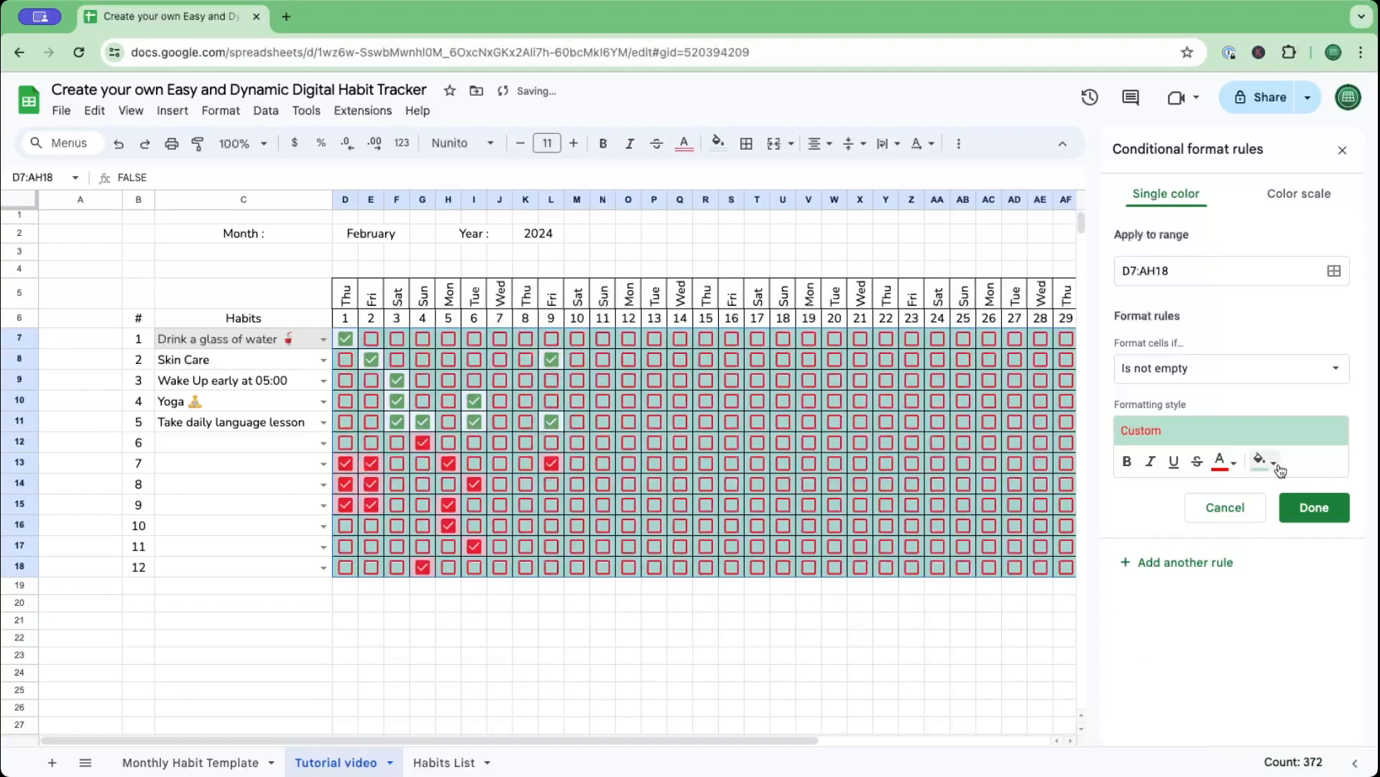
{"action": "left_click", "coordinate": [1280, 470]}
{"action": "left_click", "coordinate": [1119, 563]}
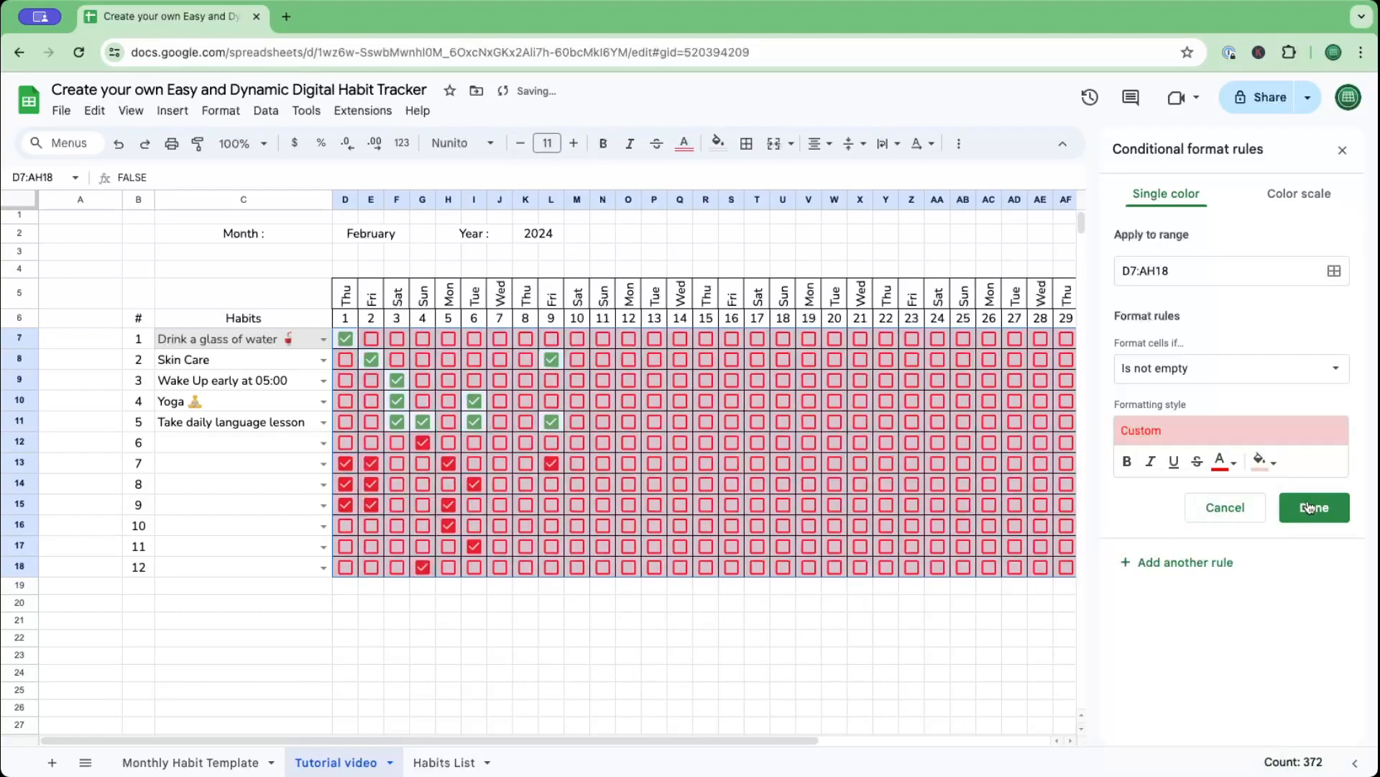
Set the new rule's condition to Custom formula is, leaving its formula empty.
{"action": "left_click", "coordinate": [1147, 373]}
{"action": "scroll", "coordinate": [1216, 683], "scroll_direction": "down", "scroll_amount": 3}
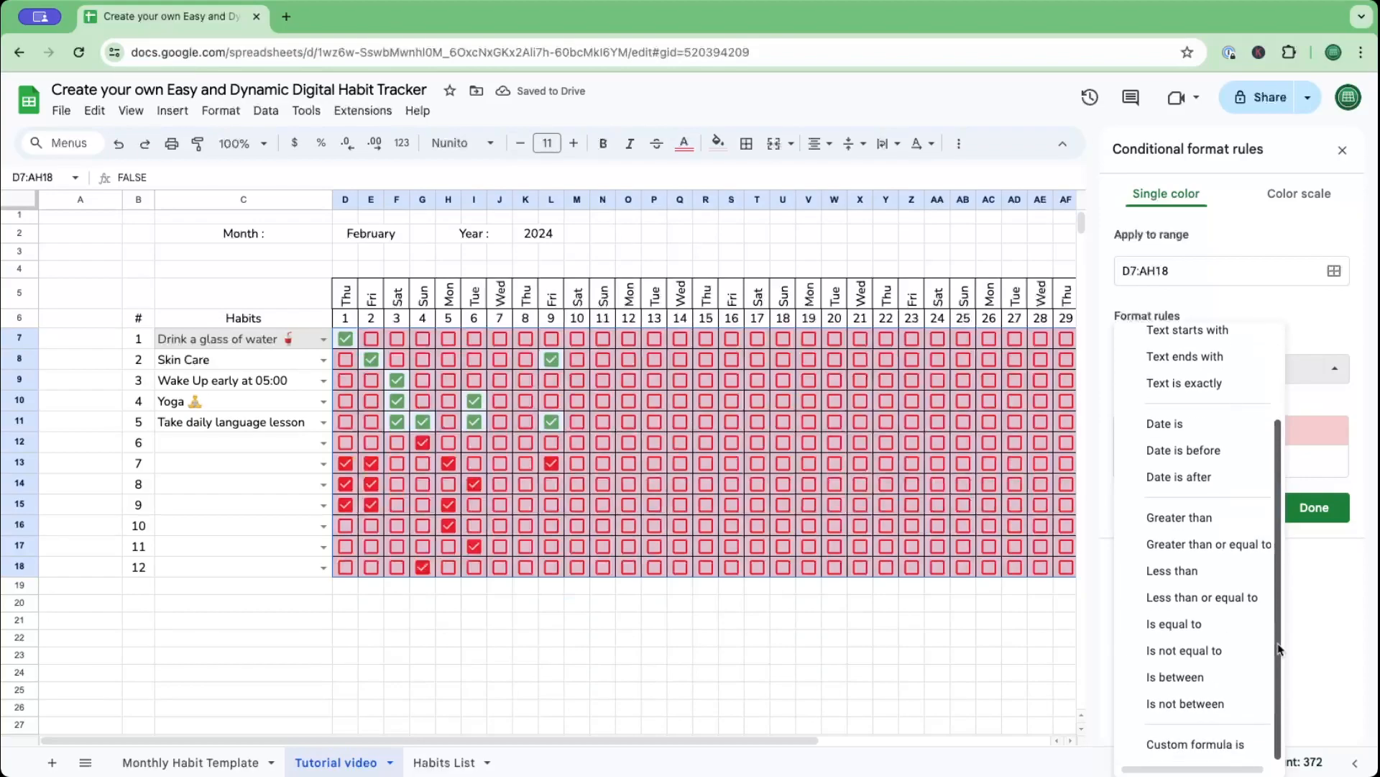
{"action": "left_click", "coordinate": [1221, 753]}
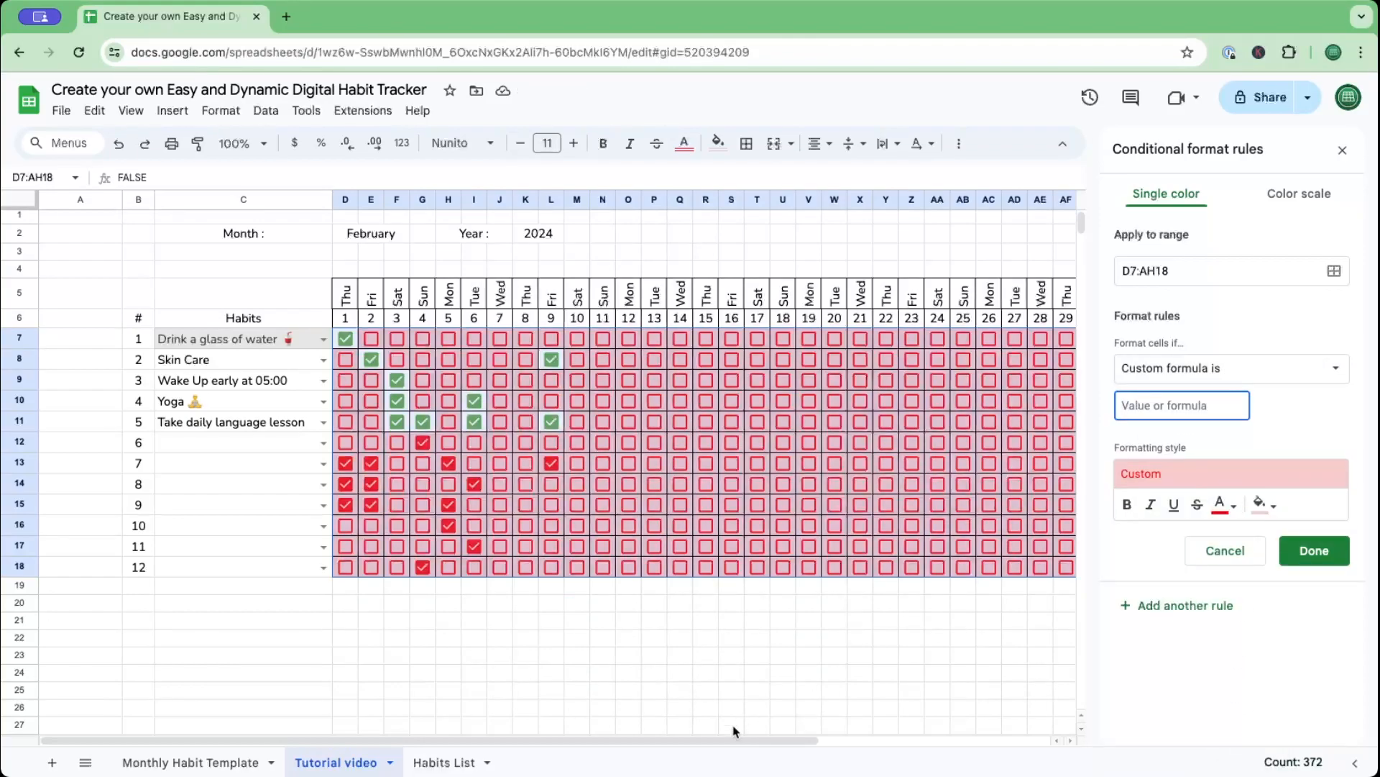
{"action": "left_click_drag", "start_coordinate": [705, 740], "coordinate": [901, 708]}
{"action": "left_click", "coordinate": [1138, 408]}
{"action": "type", "text": "AND"}
{"action": "key", "text": "BackSpace"}
{"action": "key", "text": "BackSpace"}
{"action": "key", "text": "BackSpace"}
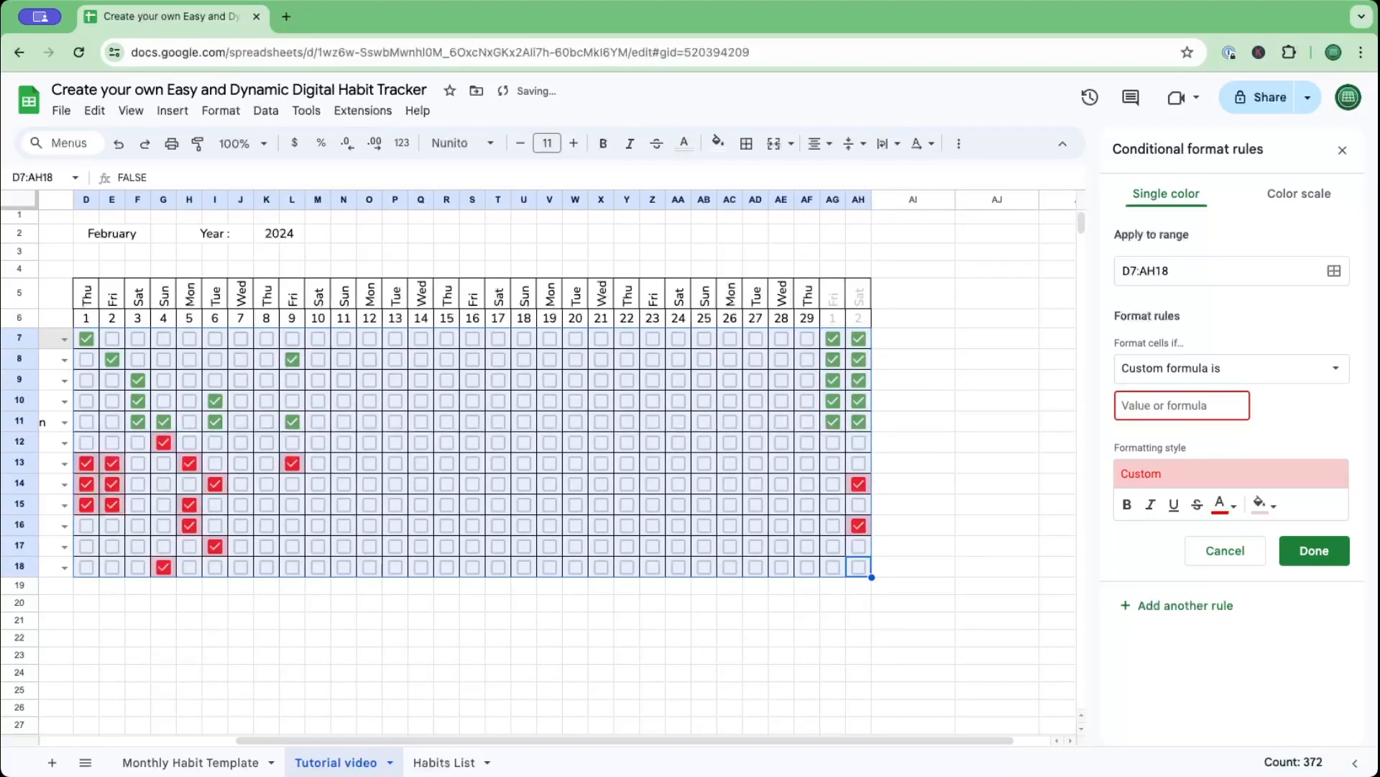
{"action": "scroll", "coordinate": [278, 350], "scroll_direction": "left", "scroll_amount": 5}
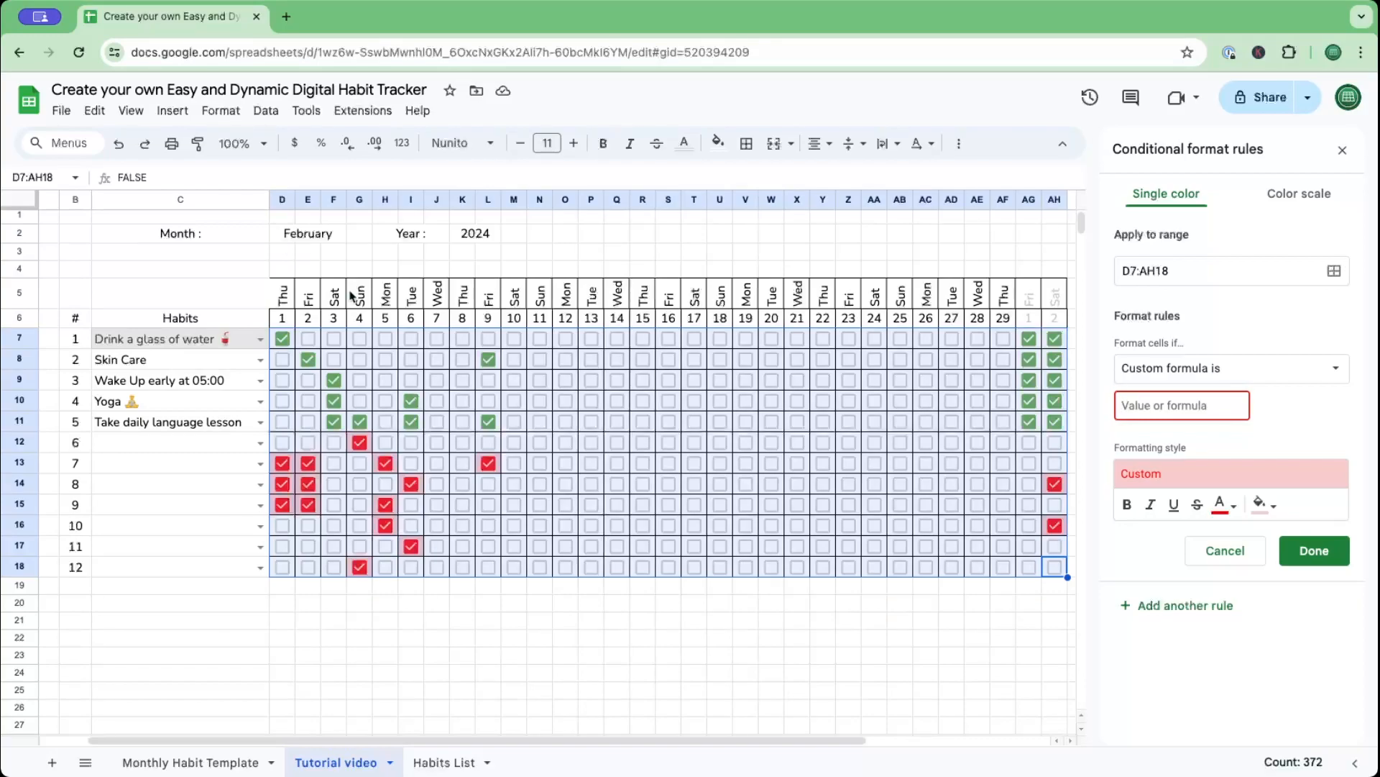
Enter =AND(D7=TRUE, month(D6)><month(D2)) as the new rule's custom formula.
{"action": "type", "text": "=AND(D7="}
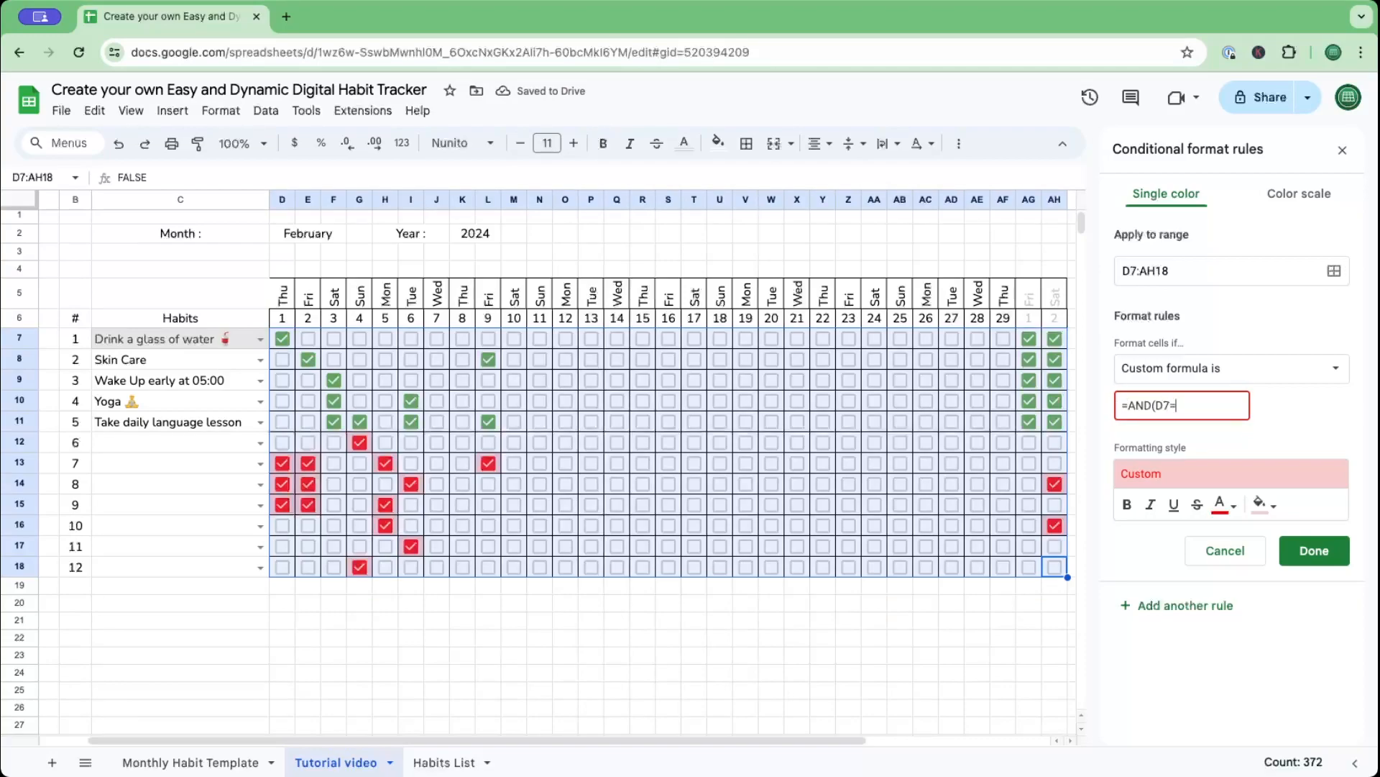
{"action": "type", "text": "UE"}
{"action": "type", "text": ", month(D6)"}
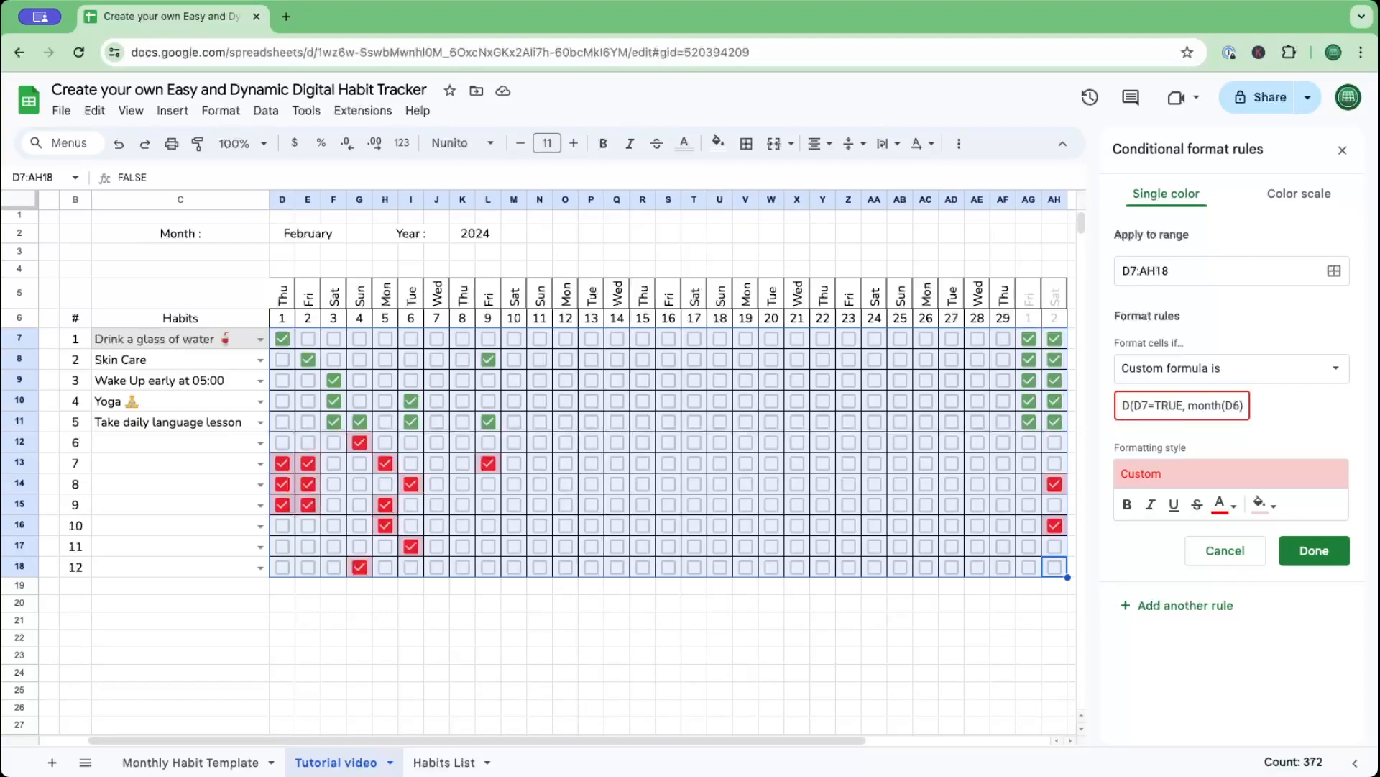
{"action": "type", "text": "><month("}
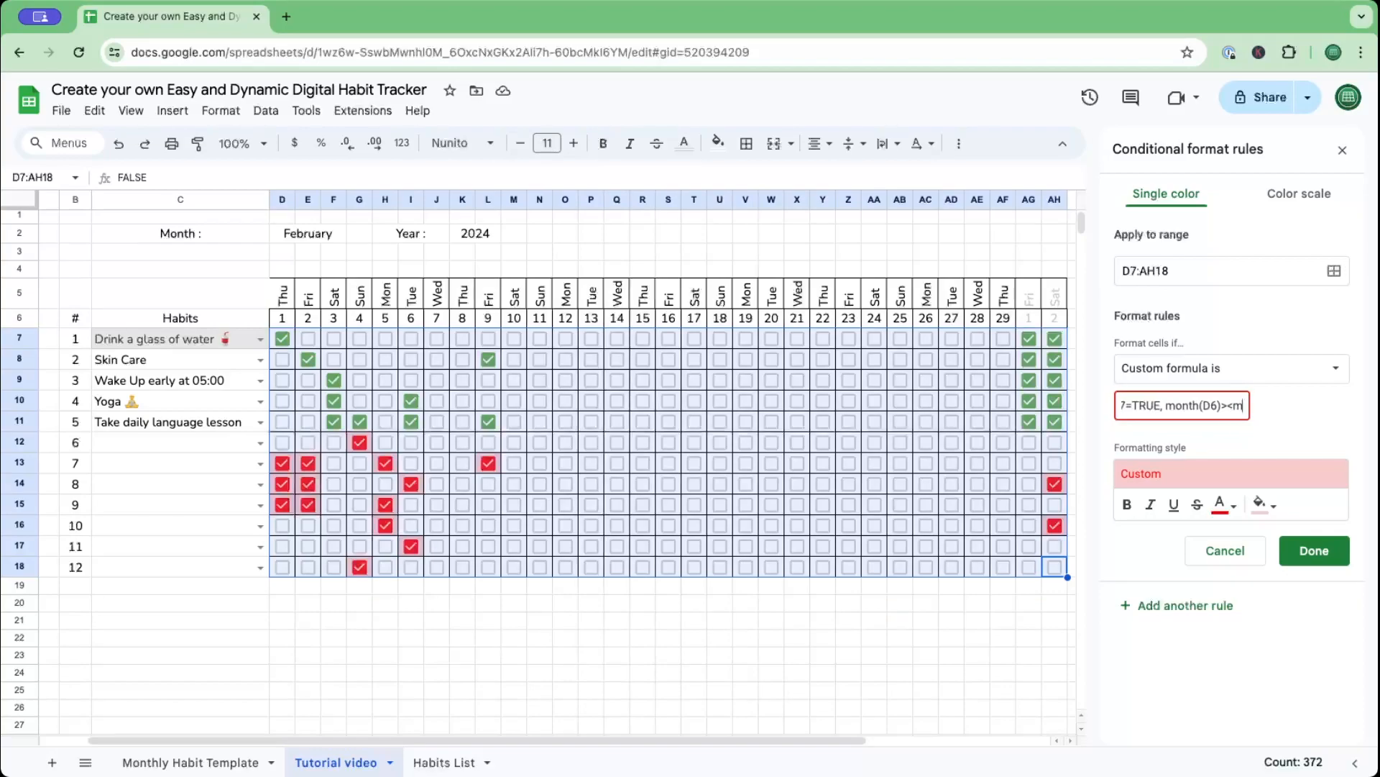
{"action": "type", "text": "D2))"}
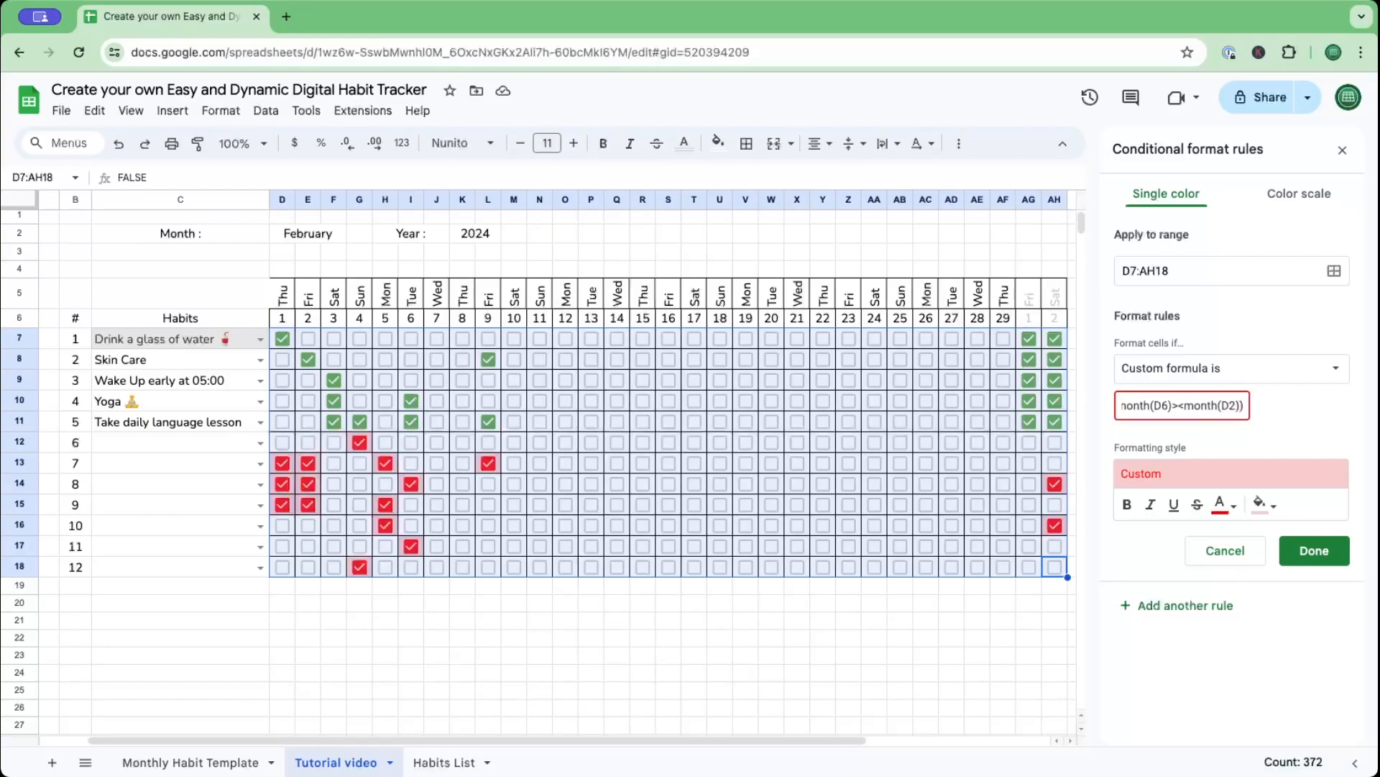
Correct the comparison operator in the formula to <>, save the rule and move it above the other rules.
{"action": "scroll", "coordinate": [1233, 406], "scroll_direction": "left", "scroll_amount": 1}
{"action": "key", "text": "BackSpace"}
{"action": "key", "text": "BackSpace"}
{"action": "type", "text": "<>"}
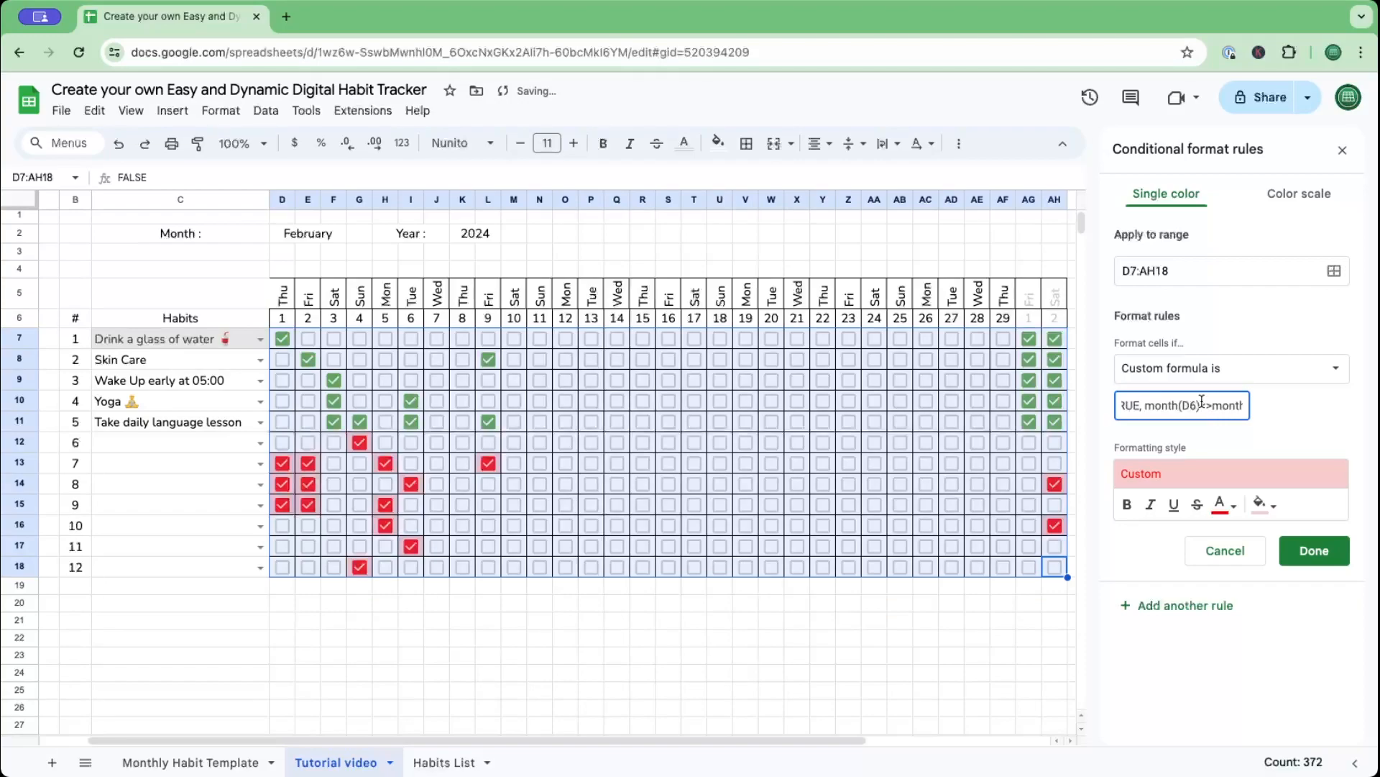
{"action": "left_click", "coordinate": [1329, 555]}
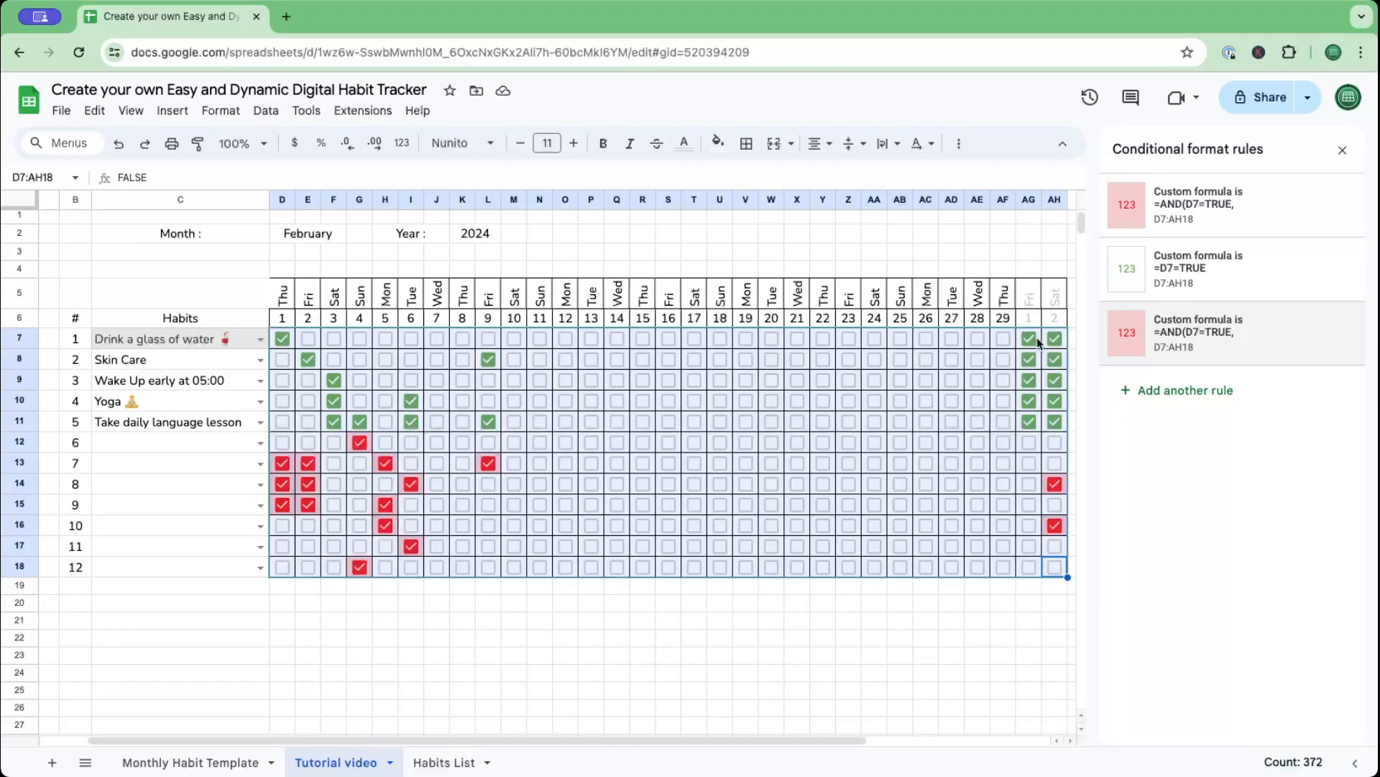
{"action": "left_click_drag", "start_coordinate": [1104, 330], "coordinate": [1090, 204]}
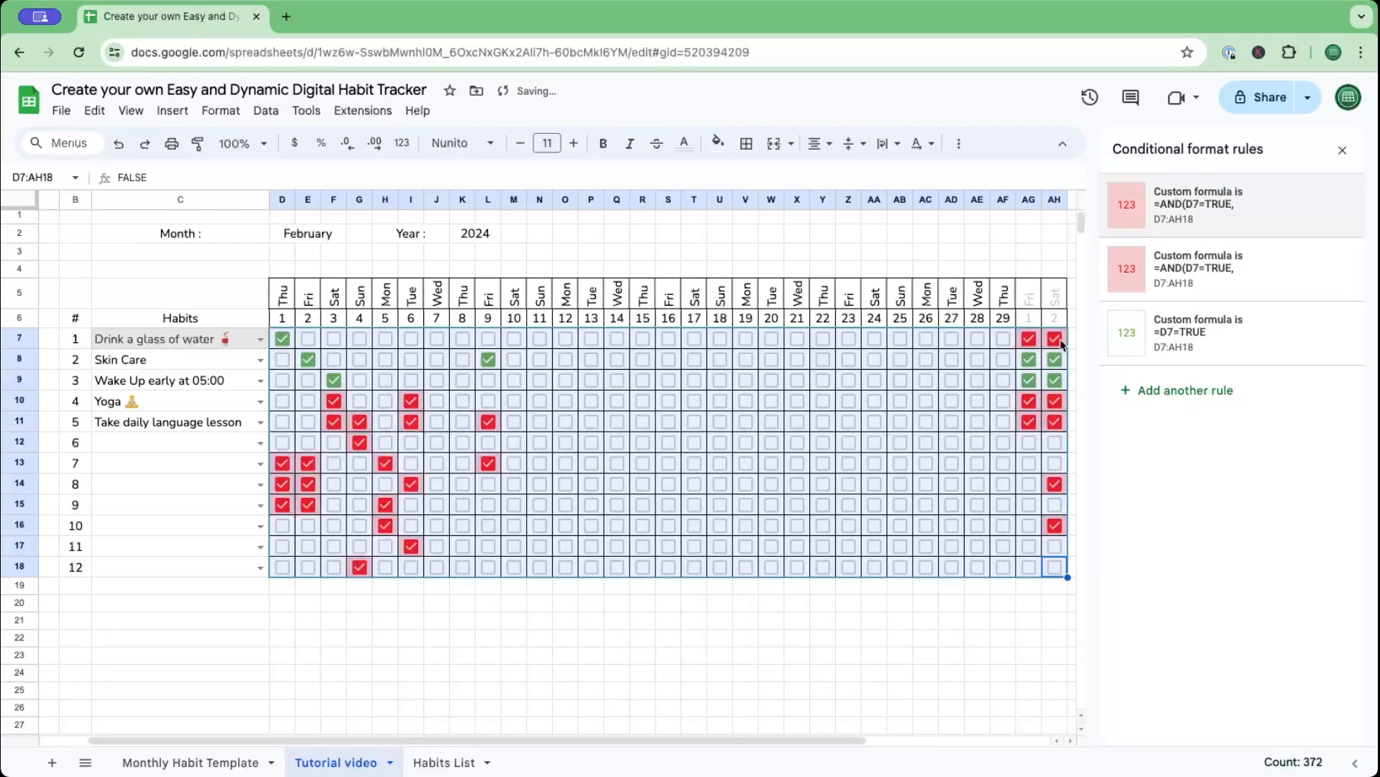
Reopen the first rule and make its month cell reference absolute as $D$2.
{"action": "left_click", "coordinate": [1208, 217]}
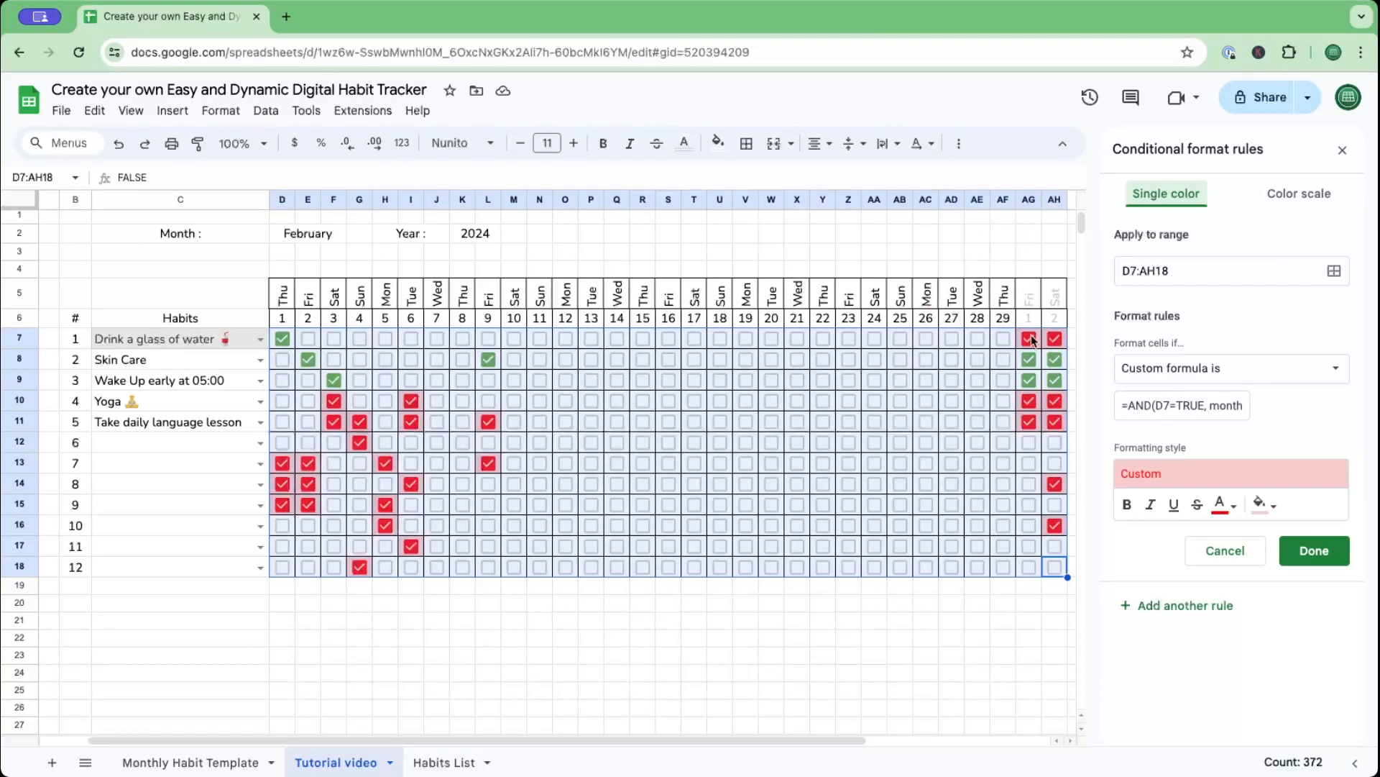
{"action": "left_click_drag", "start_coordinate": [1208, 408], "coordinate": [1239, 407]}
{"action": "left_click", "coordinate": [1221, 407]}
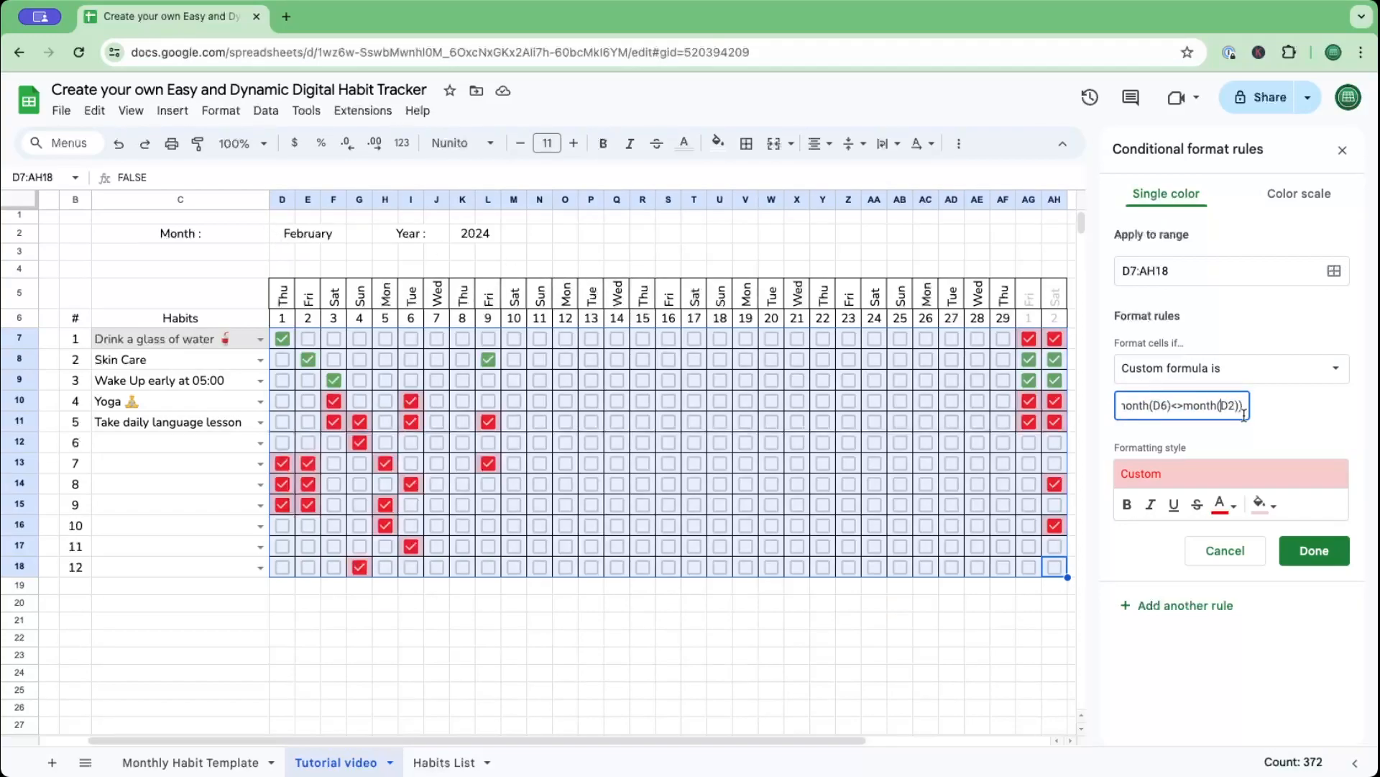
{"action": "type", "text": "$"}
{"action": "key", "text": "Right"}
{"action": "type", "text": "$"}
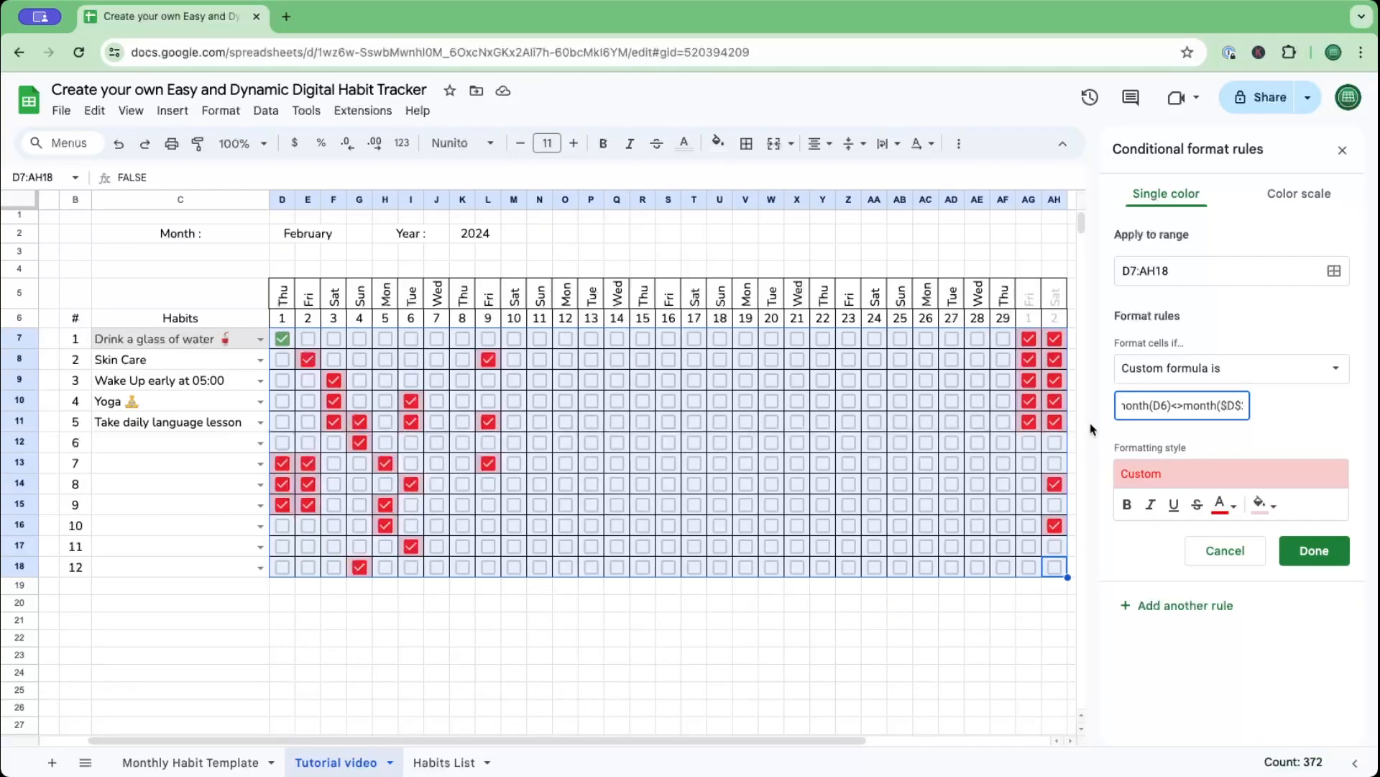
Lock the row of the date reference in the rule's formula as D$6, save the rule and close the rules.
{"action": "left_click", "coordinate": [1173, 407]}
{"action": "type", "text": "$"}
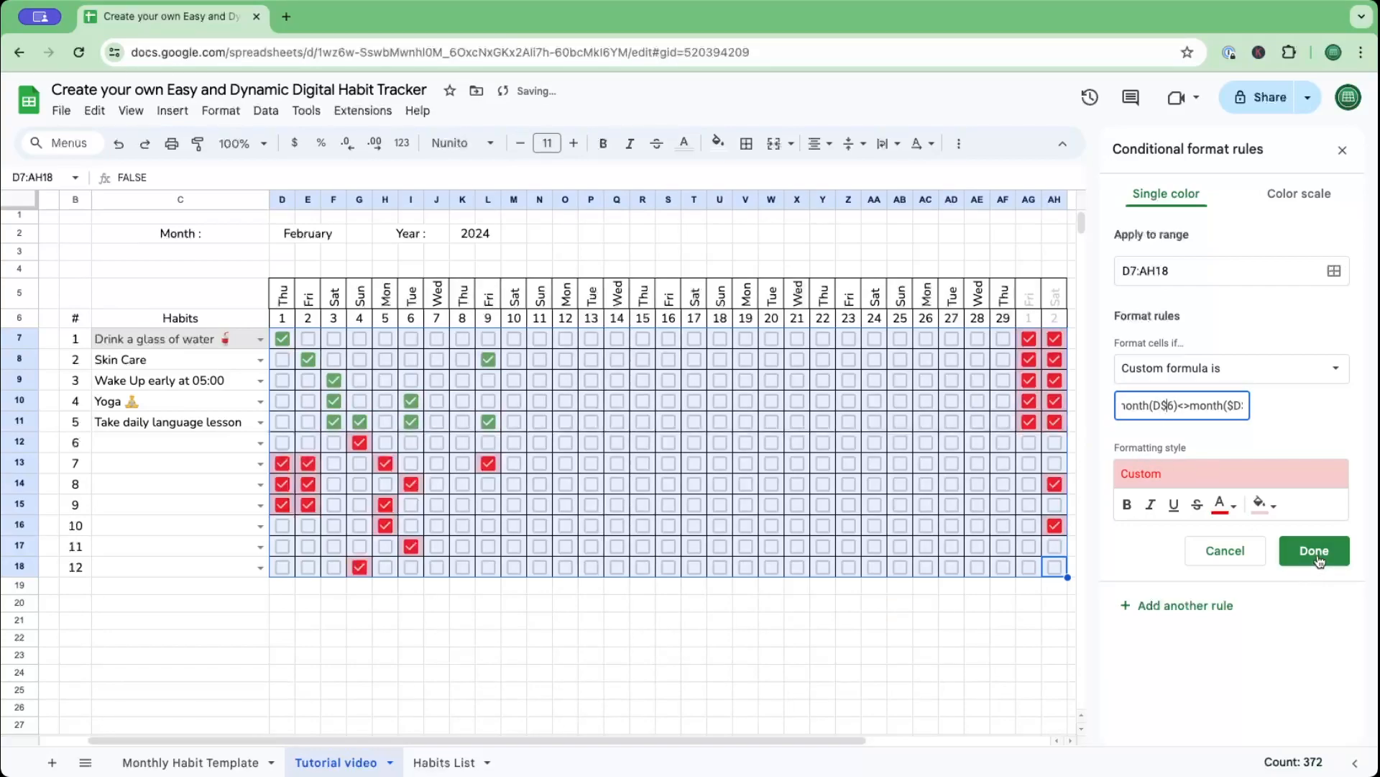
{"action": "left_click", "coordinate": [1320, 551]}
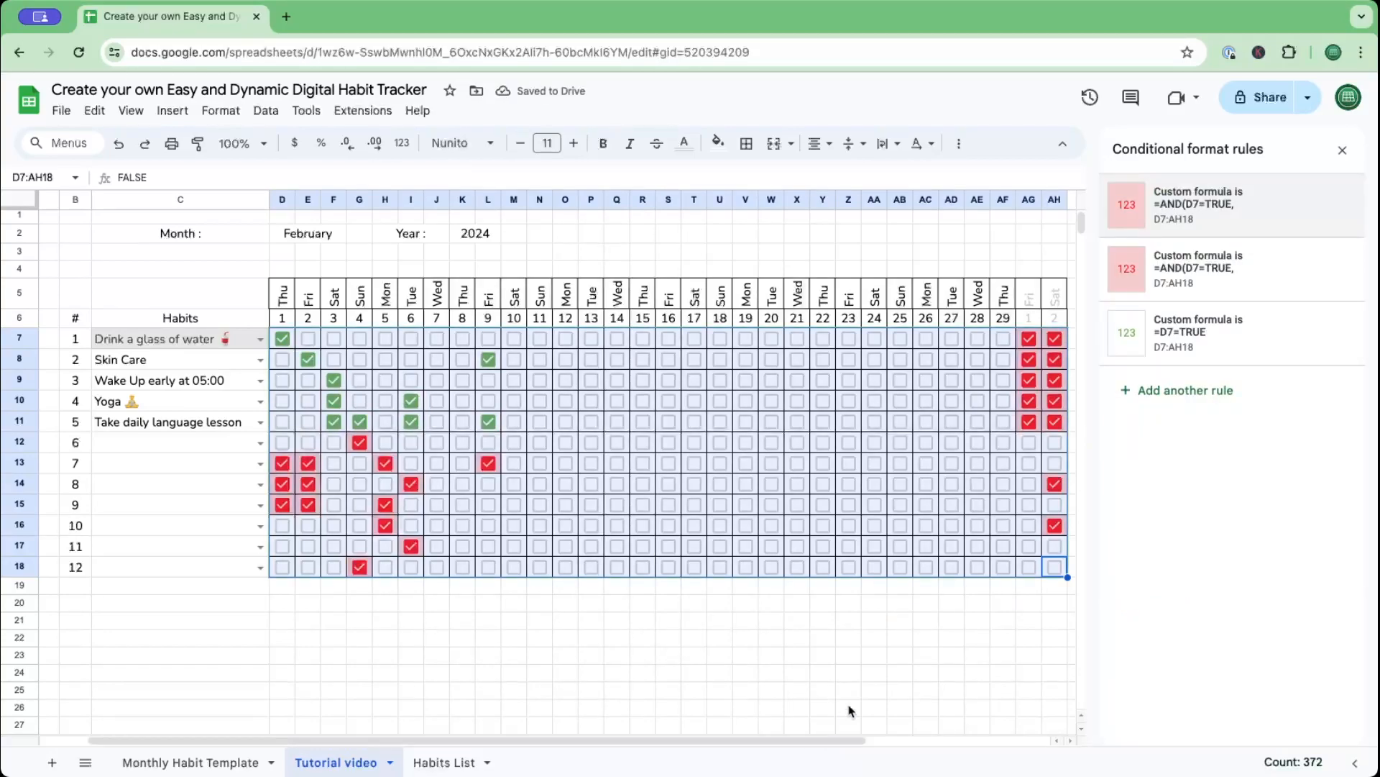
{"action": "left_click", "coordinate": [1343, 147]}
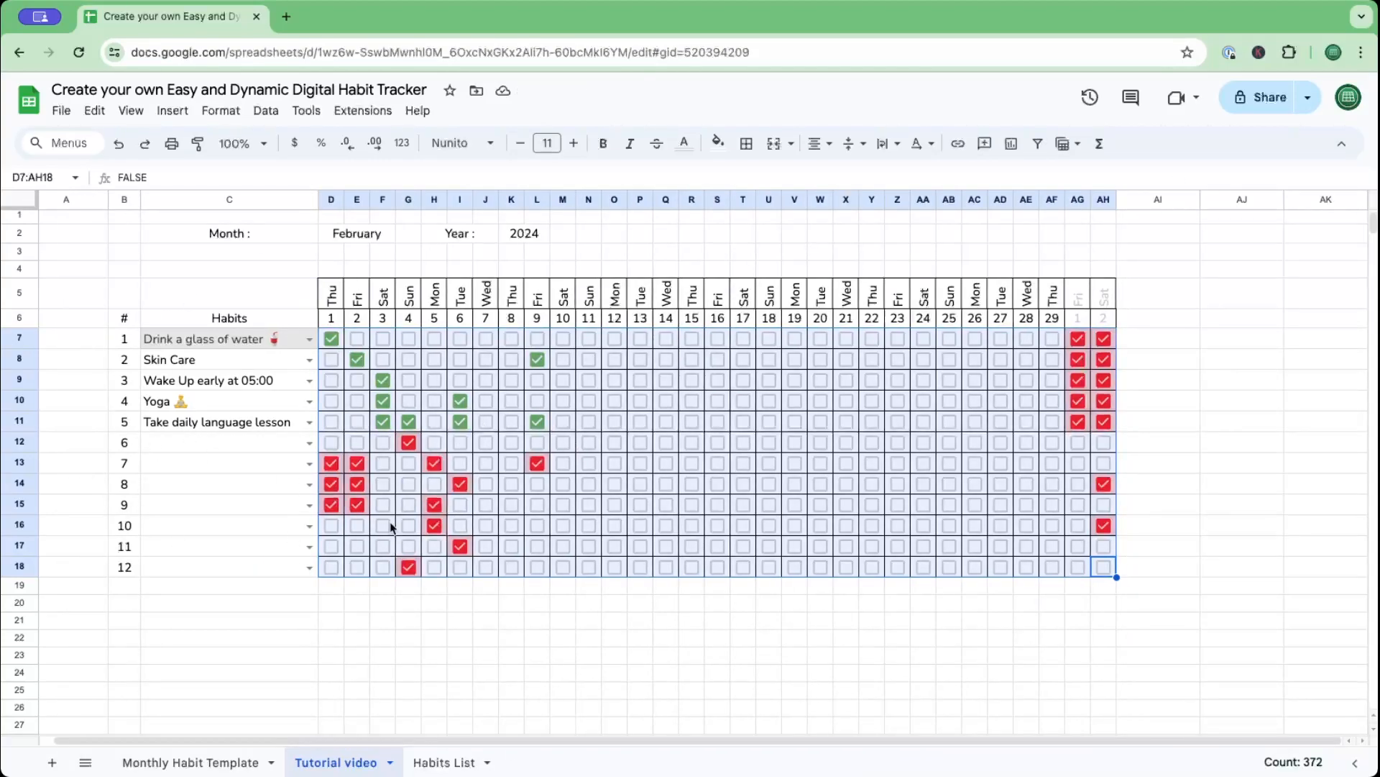
Untick the red-flagged checkboxes in the tracker grid, including AG7 and AG8.
{"action": "left_click", "coordinate": [1079, 340]}
{"action": "left_click", "coordinate": [1079, 360]}
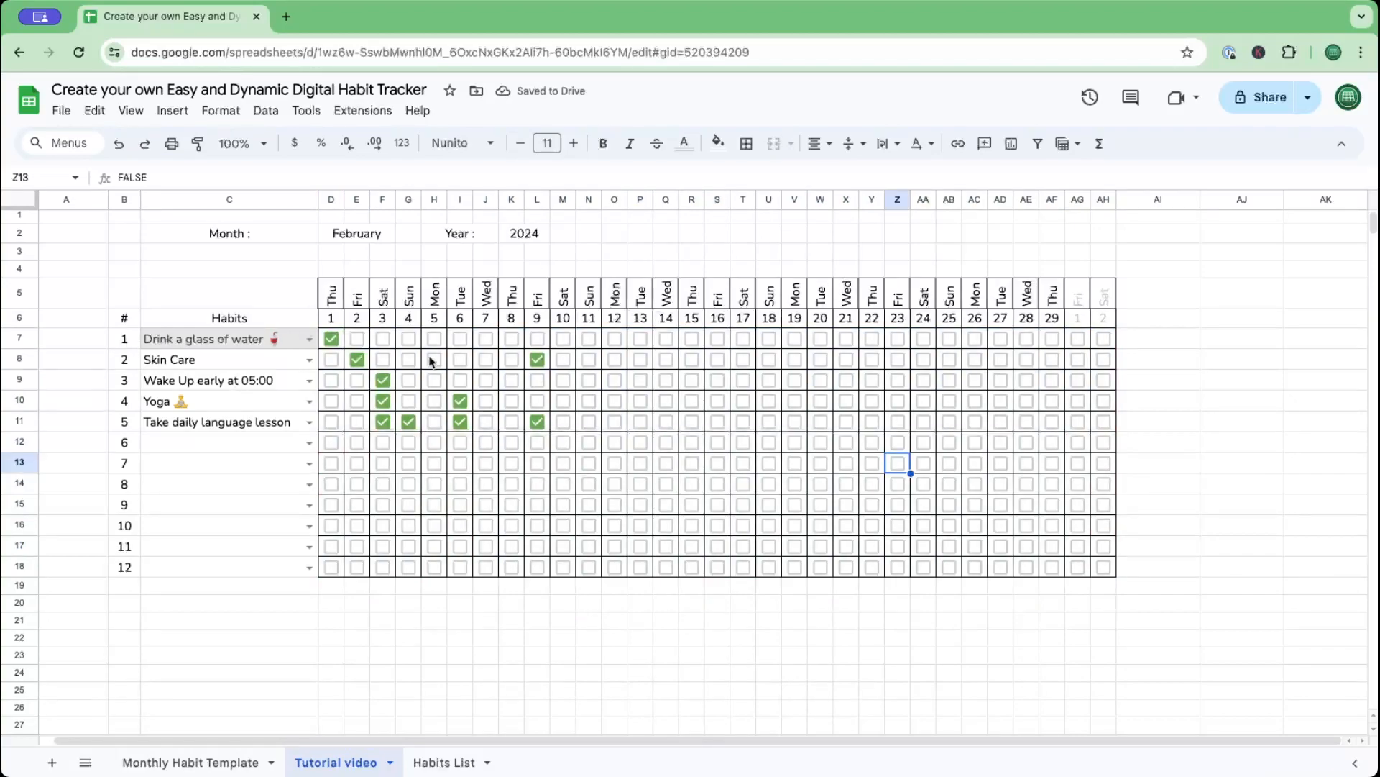
Test the highlighting by ticking and unticking D12 for the empty sixth habit, and tick out-of-month cell AG7.
{"action": "left_click", "coordinate": [331, 443]}
{"action": "left_click", "coordinate": [331, 443]}
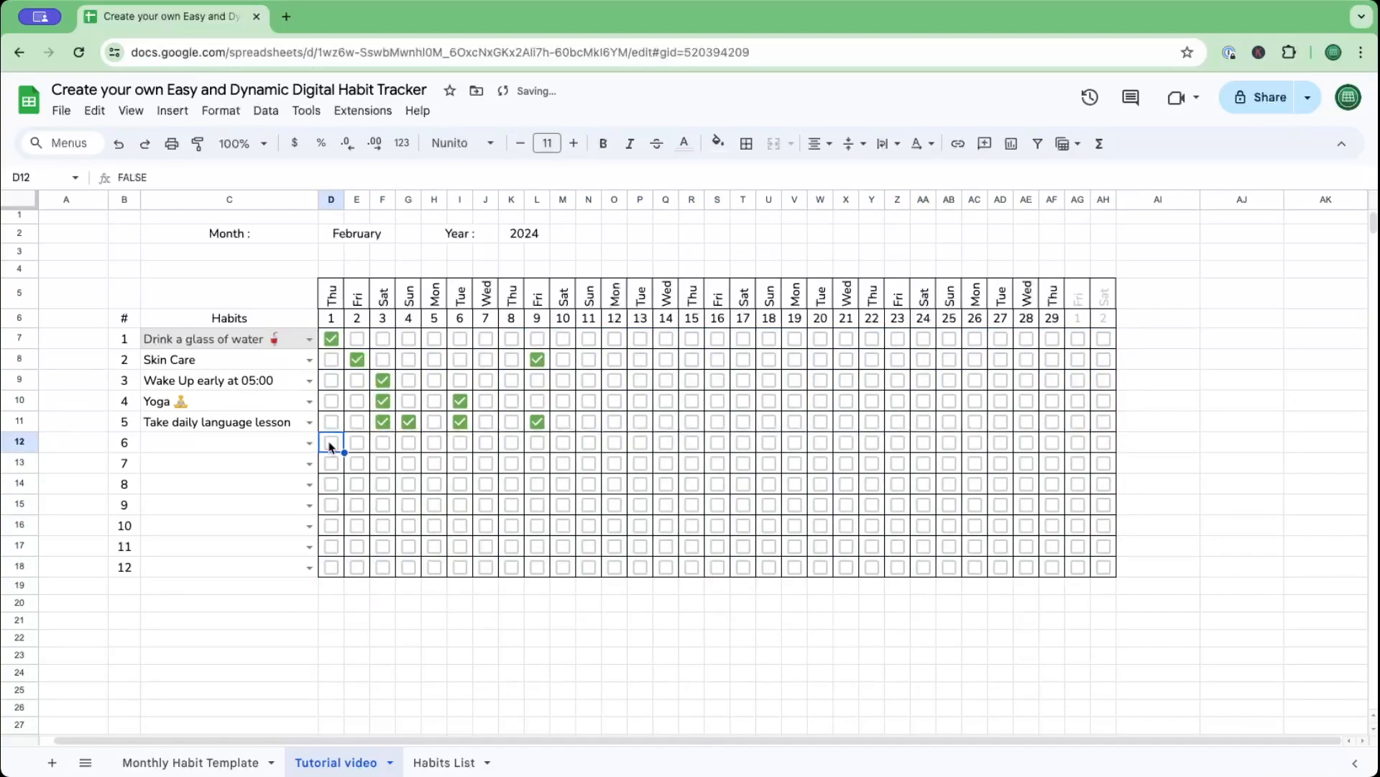
{"action": "left_click", "coordinate": [1081, 341]}
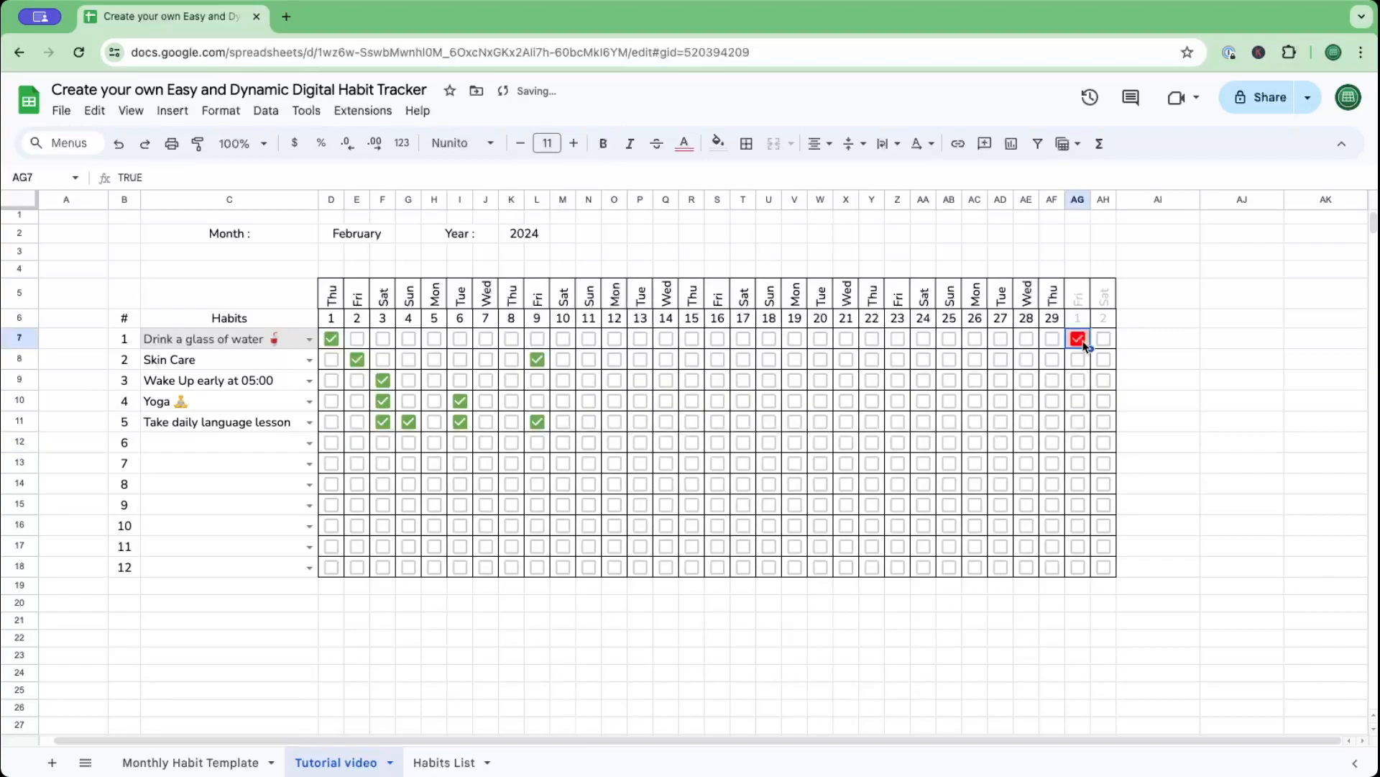
Change the tracker's month in D2 to March by setting the date to 3/1/2024.
{"action": "double_click", "coordinate": [348, 233]}
{"action": "left_click", "coordinate": [396, 369]}
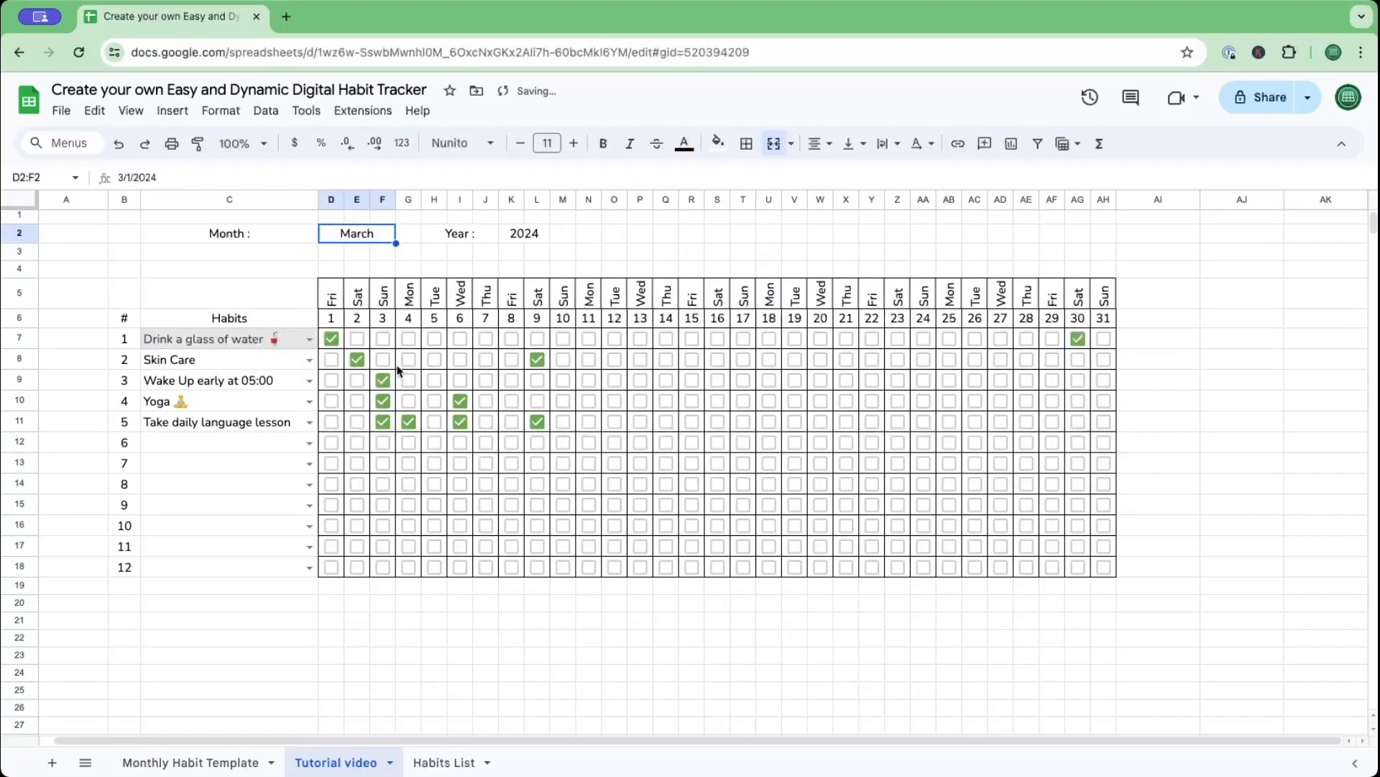
Tick the day-31 checkboxes AH8 and AH12 in the tracker grid.
{"action": "left_click", "coordinate": [1103, 370]}
{"action": "left_click", "coordinate": [1104, 361]}
{"action": "left_click", "coordinate": [1105, 451]}
{"action": "left_click", "coordinate": [1104, 442]}
Change the month in D2 to April with the date 4/1/2024, and untick the red-flagged checkboxes AH12 and AH8.
{"action": "double_click", "coordinate": [331, 235]}
{"action": "left_click", "coordinate": [318, 387]}
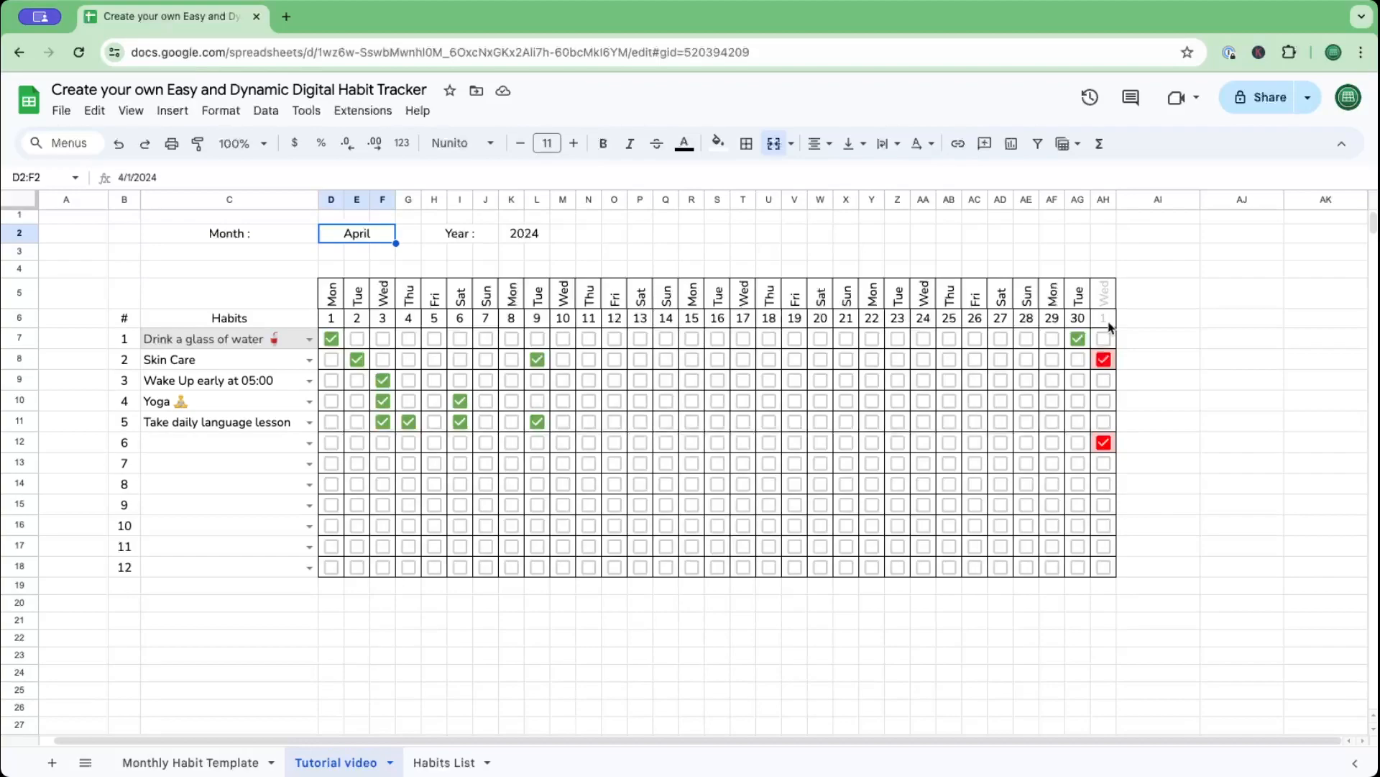
{"action": "left_click", "coordinate": [1104, 441]}
{"action": "left_click", "coordinate": [1106, 361]}
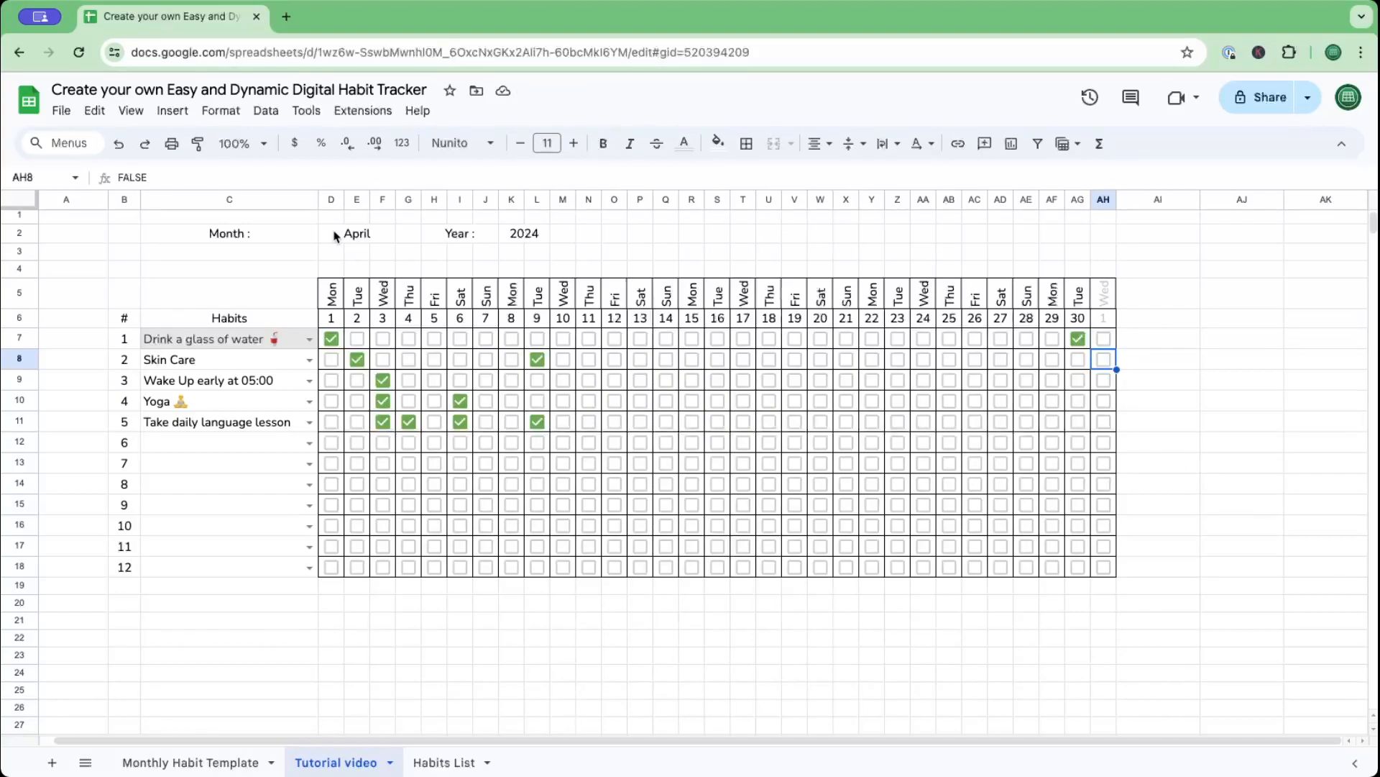
Add another conditional formatting rule for the day-number row D6:AH6.
{"action": "left_click", "coordinate": [329, 317]}
{"action": "key", "text": "ctrl+shift+Right"}
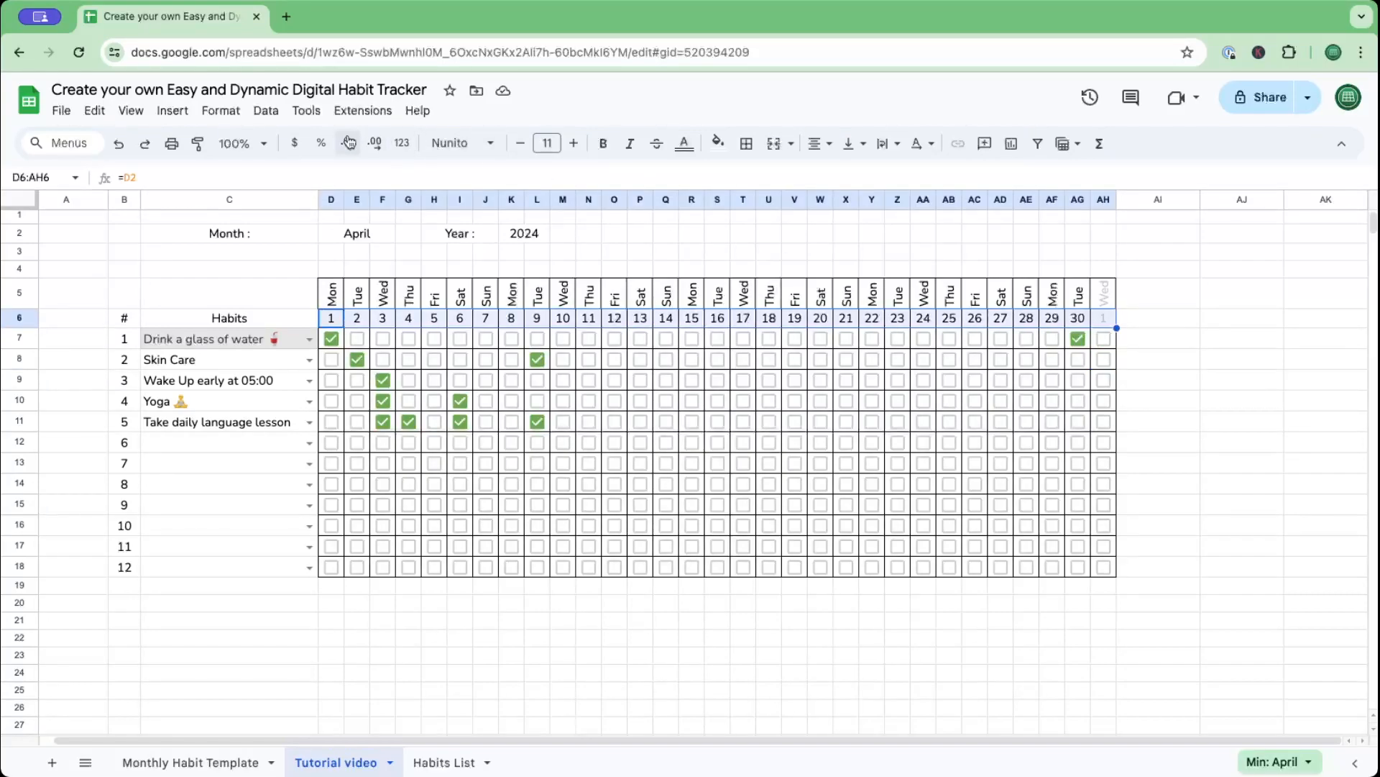
{"action": "left_click", "coordinate": [220, 110]}
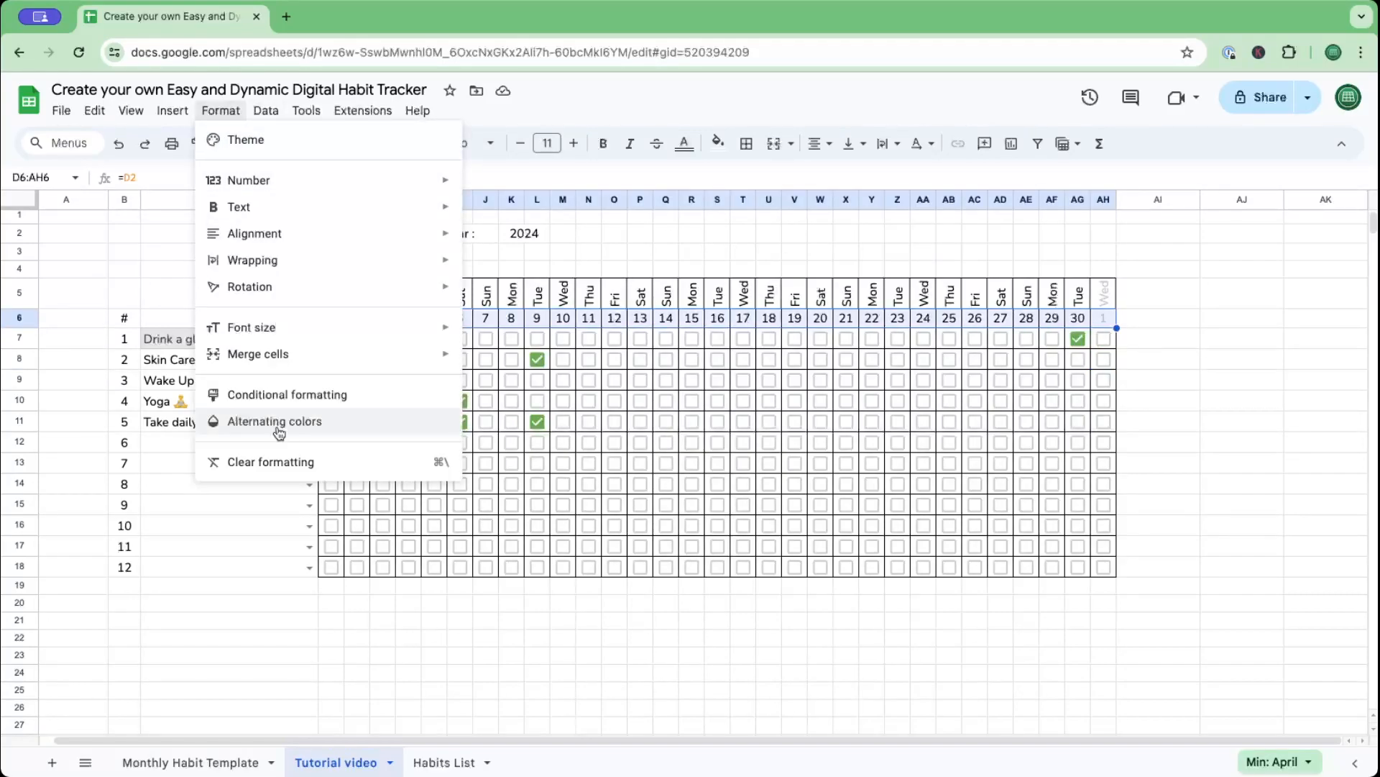
{"action": "left_click", "coordinate": [271, 399]}
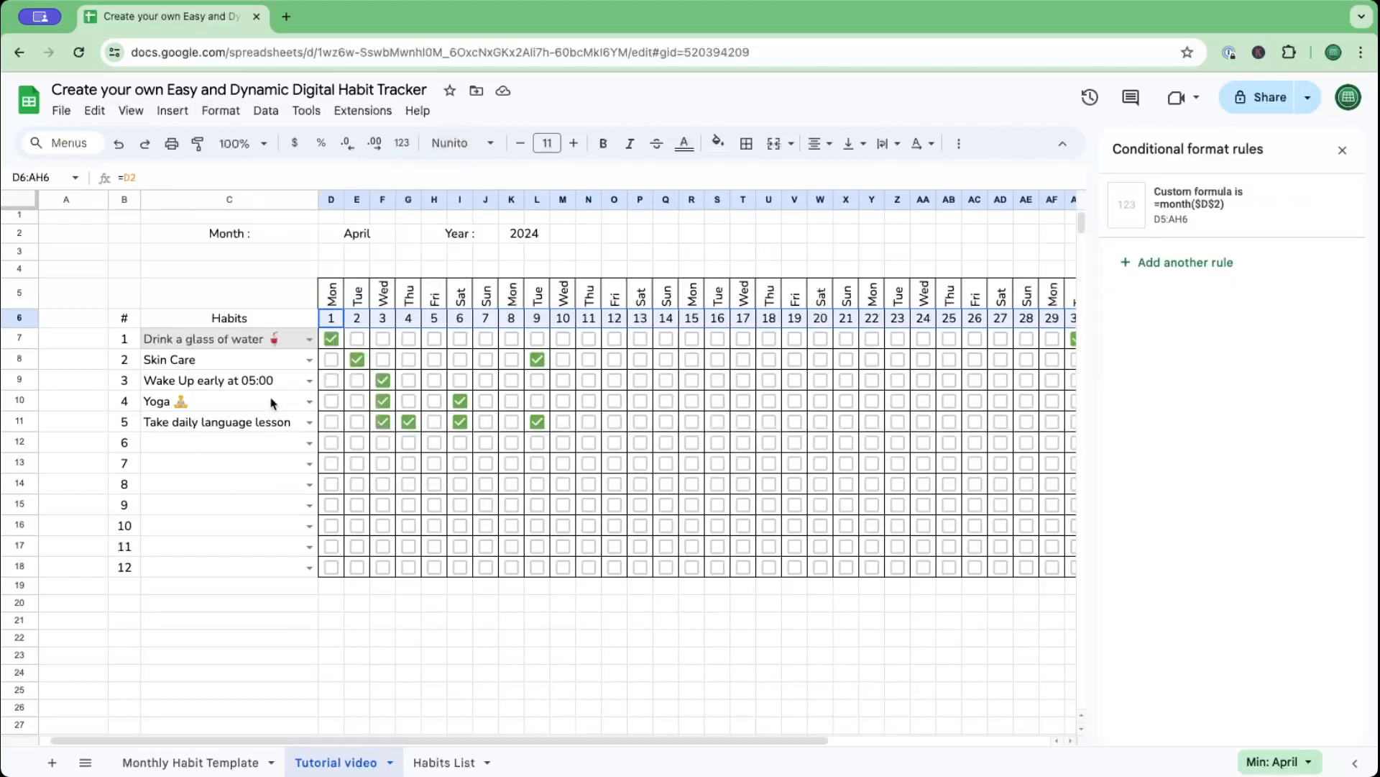
{"action": "left_click", "coordinate": [1186, 263]}
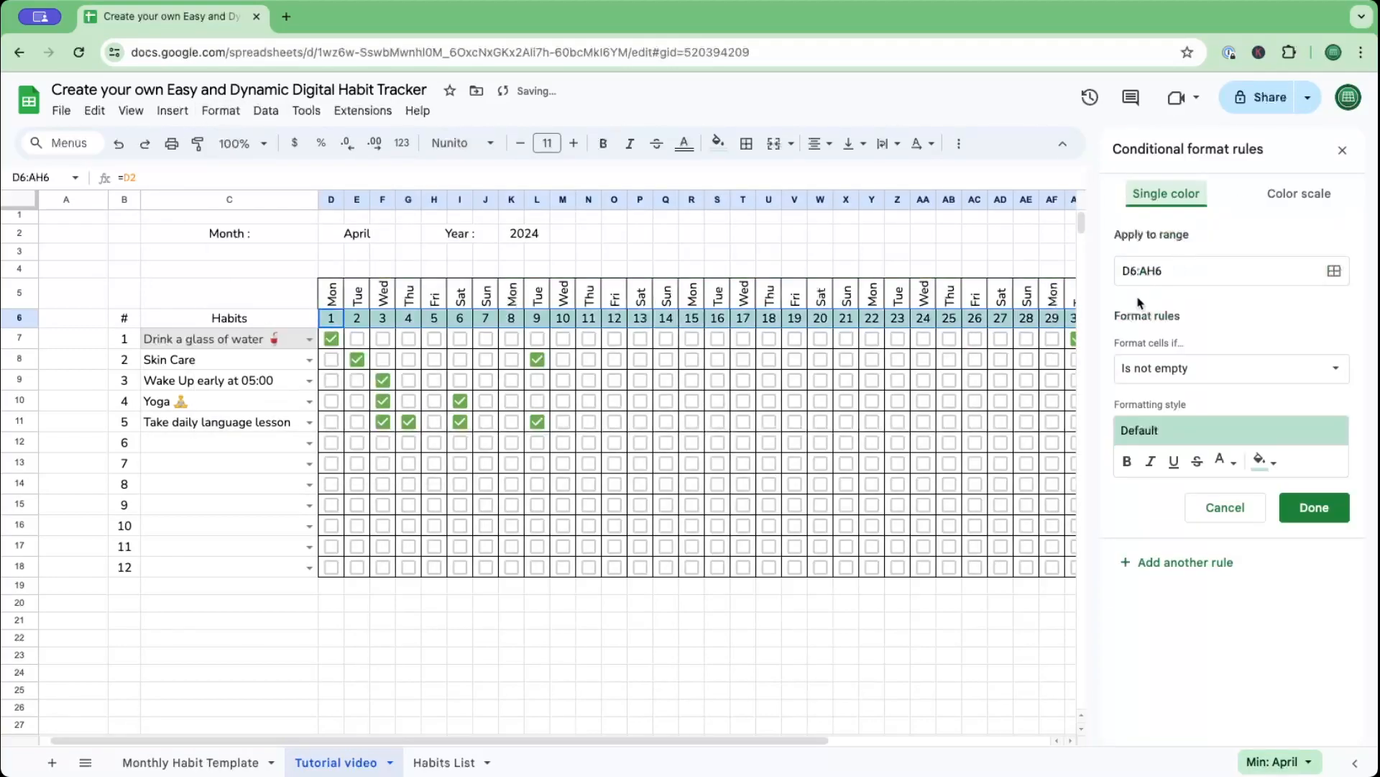
Set the new rule's fill color to amber, after trying orange.
{"action": "left_click", "coordinate": [1262, 464]}
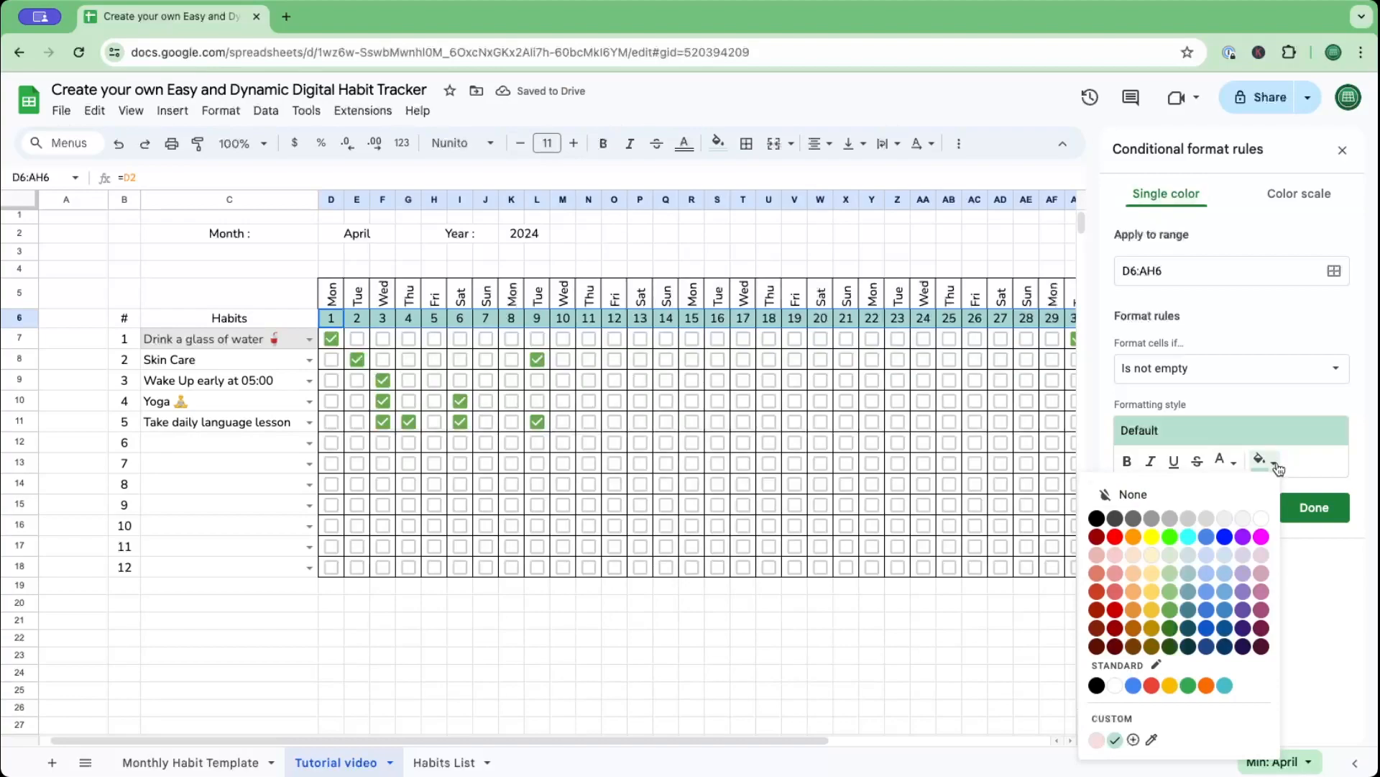
{"action": "left_click", "coordinate": [1134, 536]}
{"action": "left_click", "coordinate": [1262, 461]}
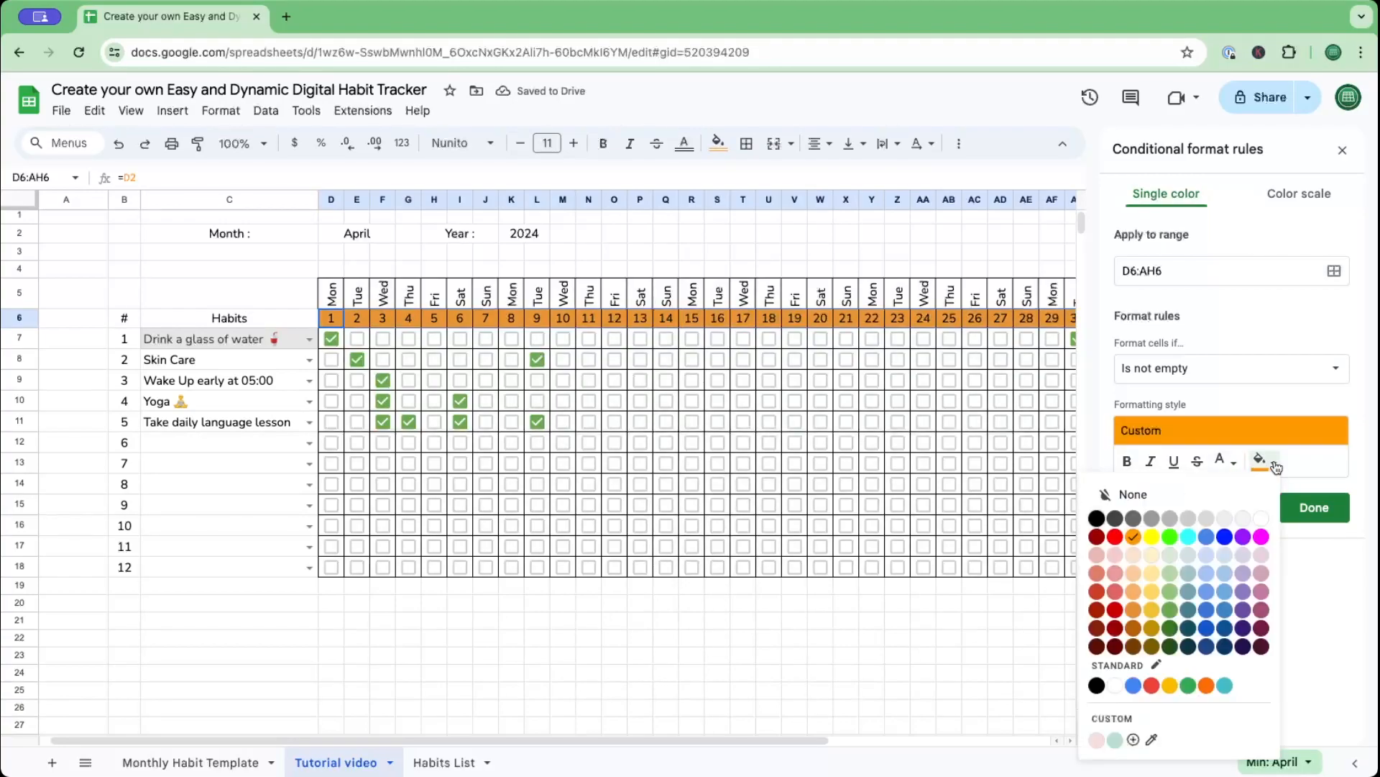
{"action": "left_click", "coordinate": [1135, 593]}
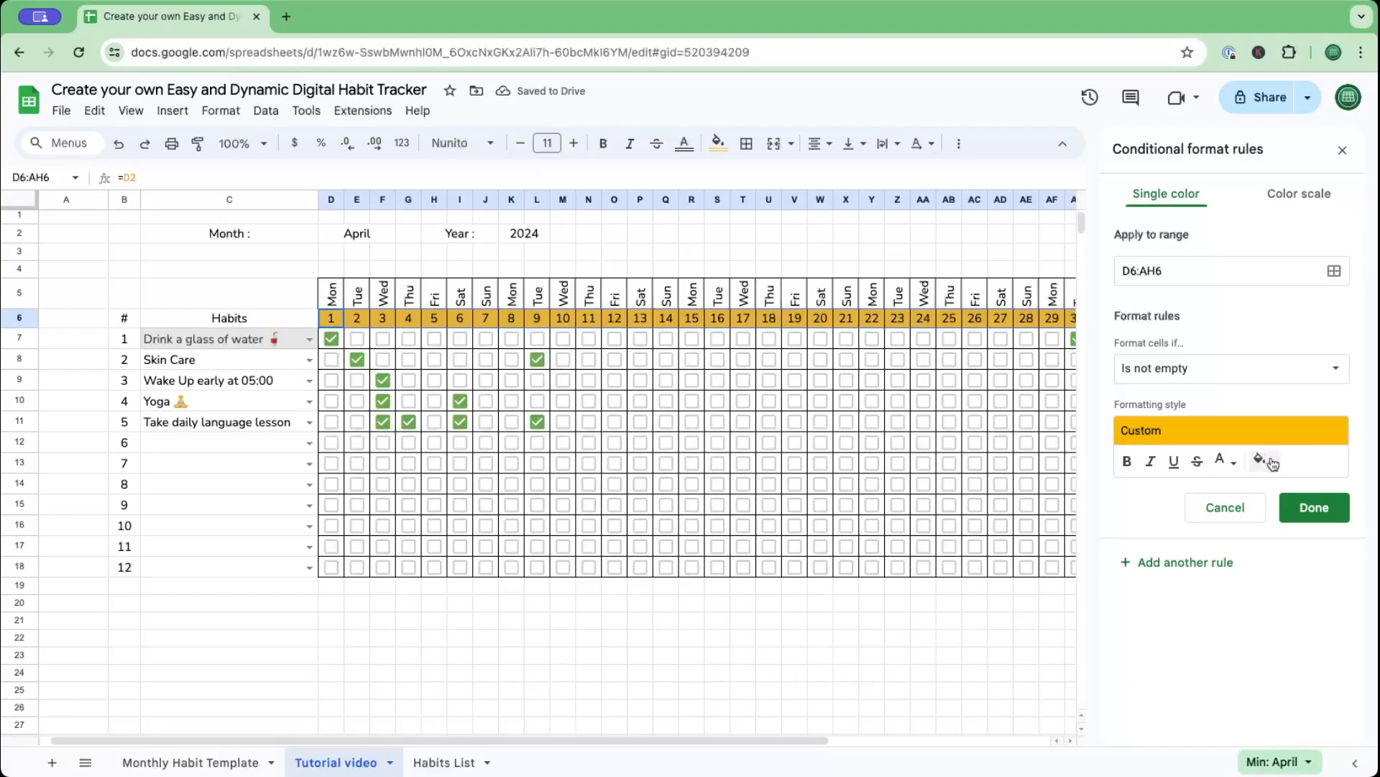
Make the rule apply when the date is today, save it and move it above the month formula rule.
{"action": "left_click", "coordinate": [1286, 368]}
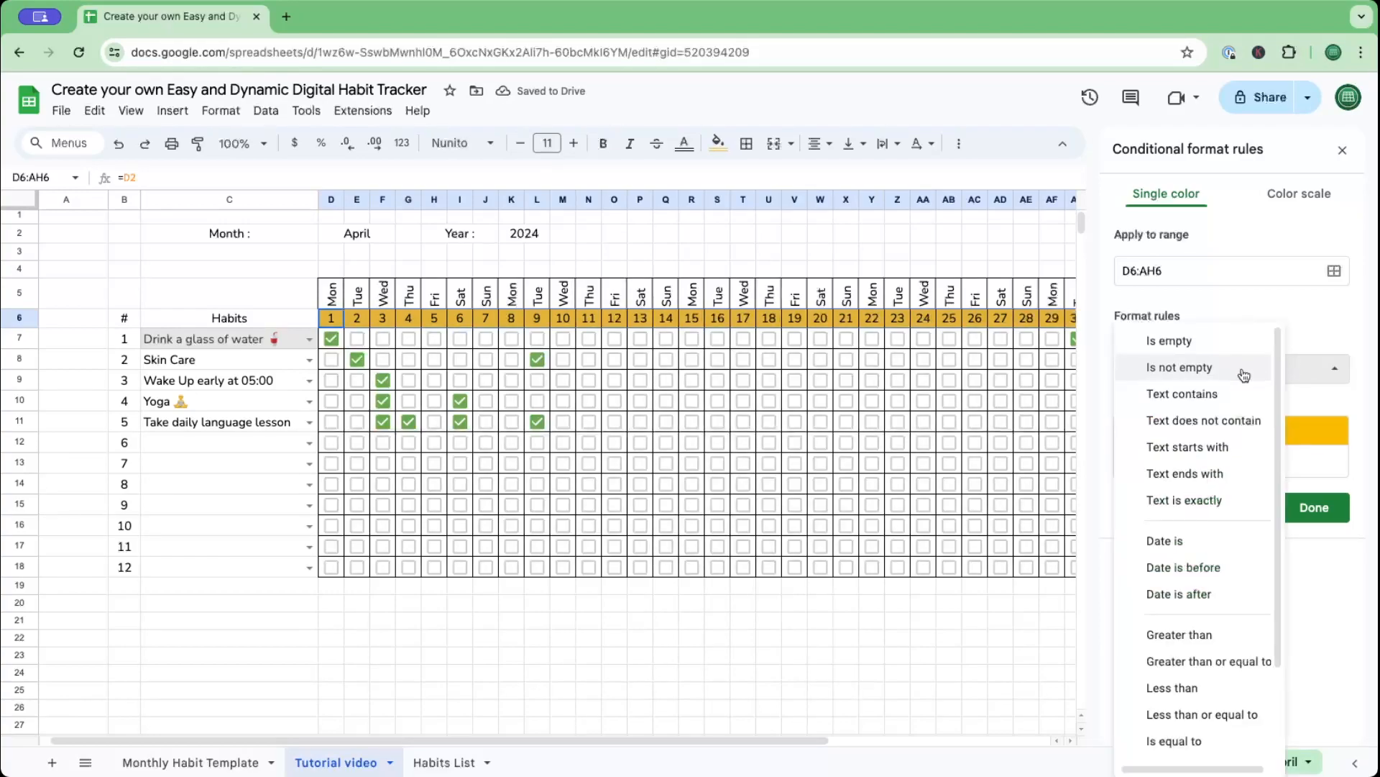
{"action": "scroll", "coordinate": [1276, 403], "scroll_direction": "down", "scroll_amount": 3}
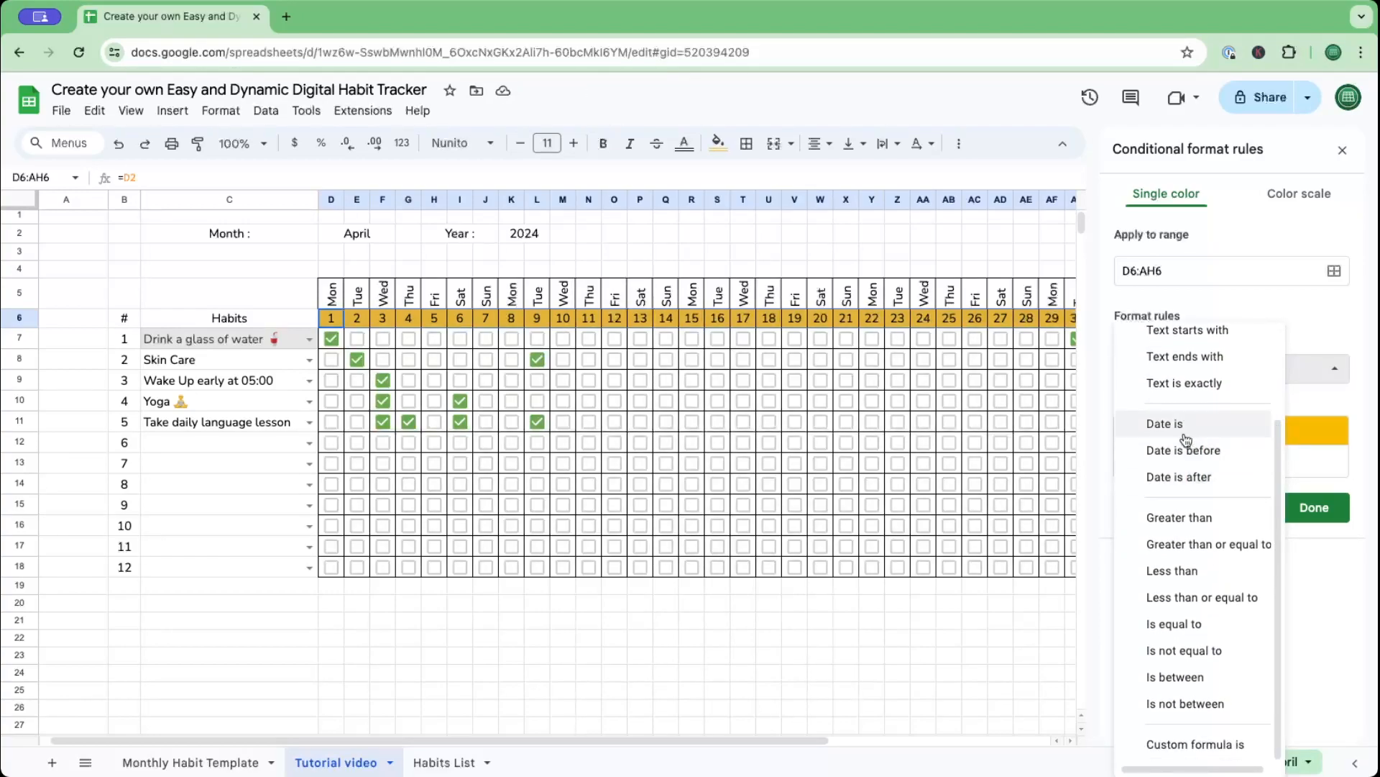
{"action": "left_click", "coordinate": [1181, 430]}
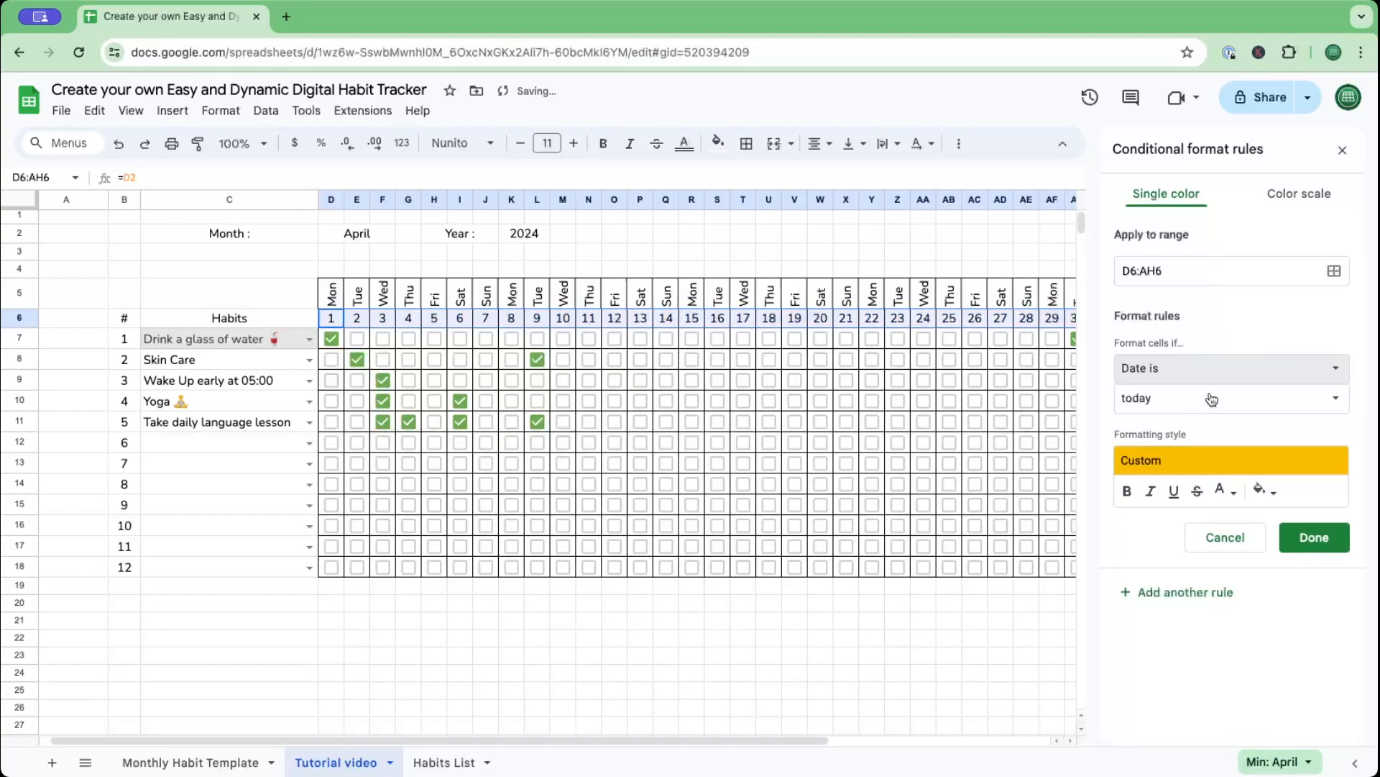
{"action": "left_click", "coordinate": [1318, 544]}
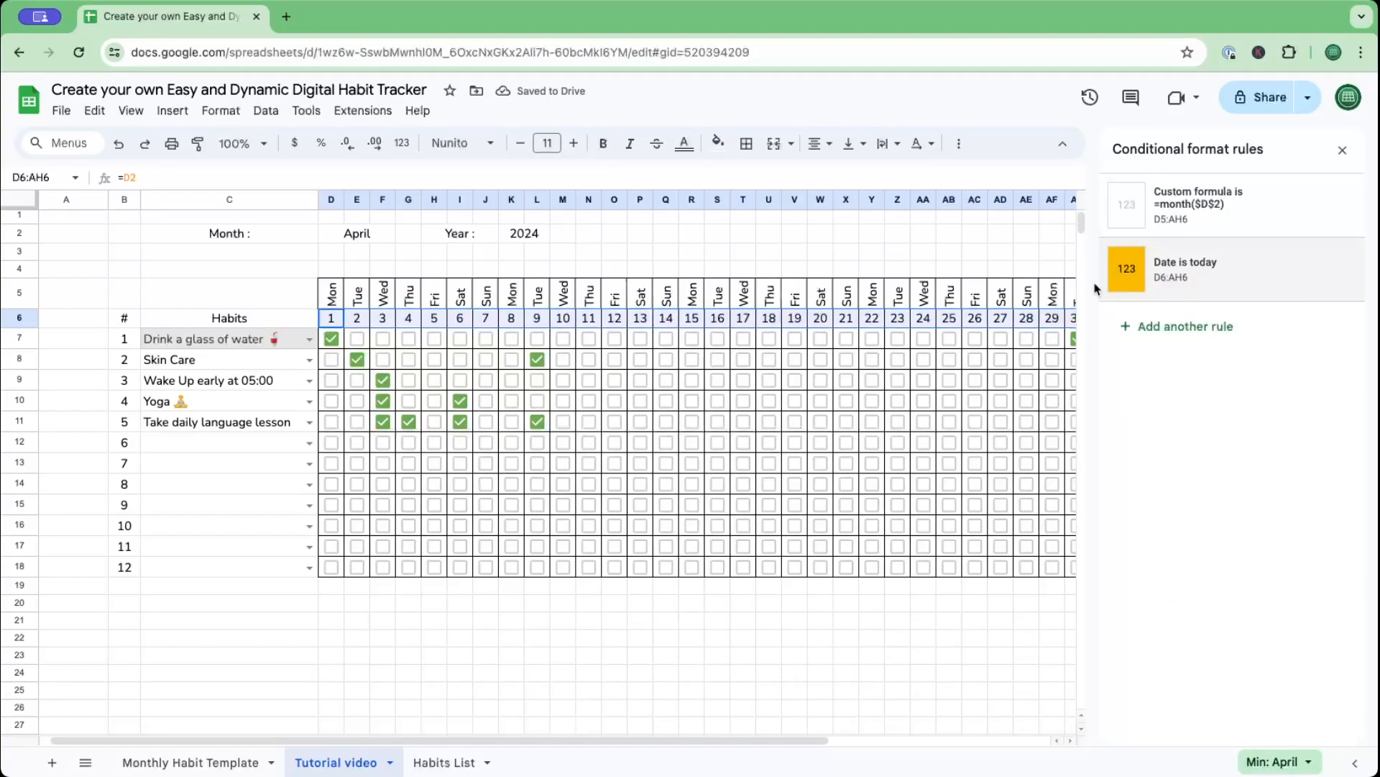
{"action": "left_click_drag", "start_coordinate": [1108, 269], "coordinate": [1108, 208]}
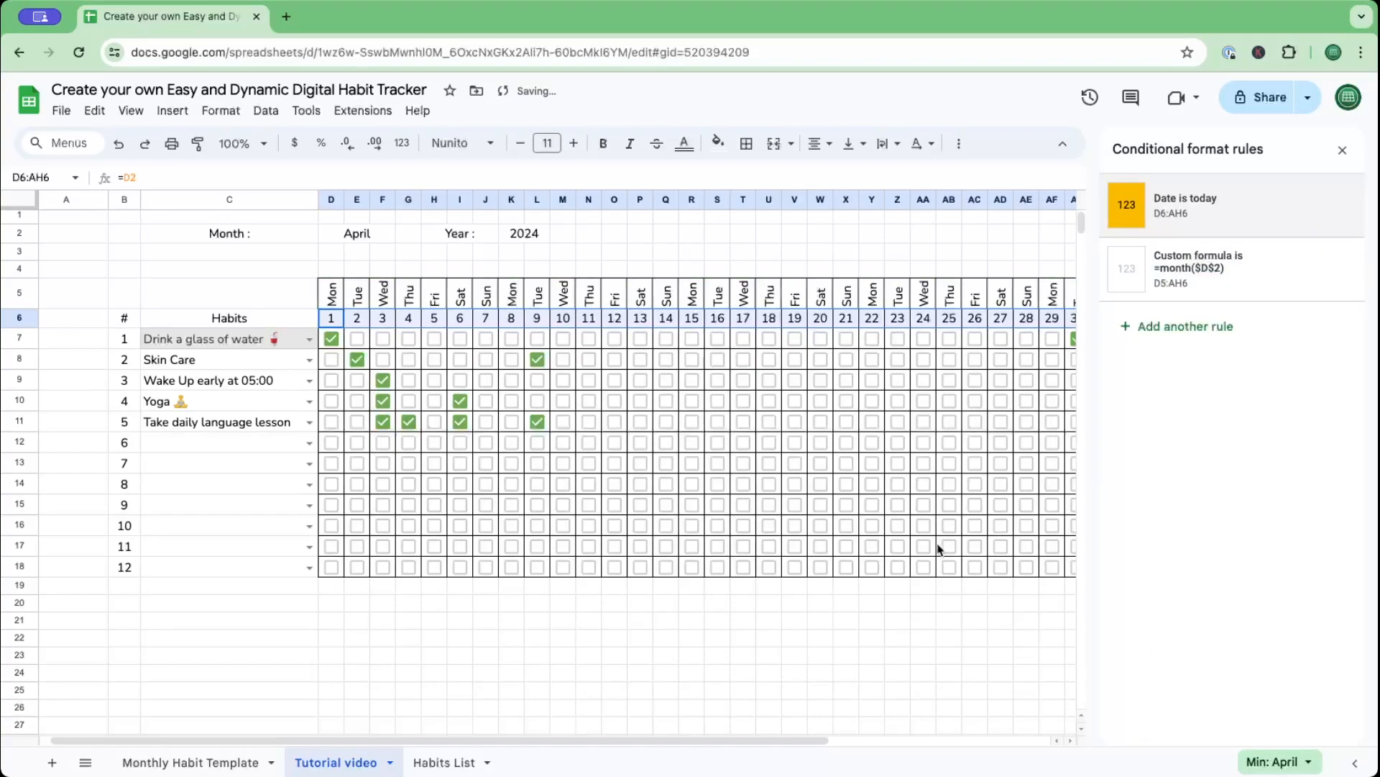
{"action": "left_click", "coordinate": [1342, 149]}
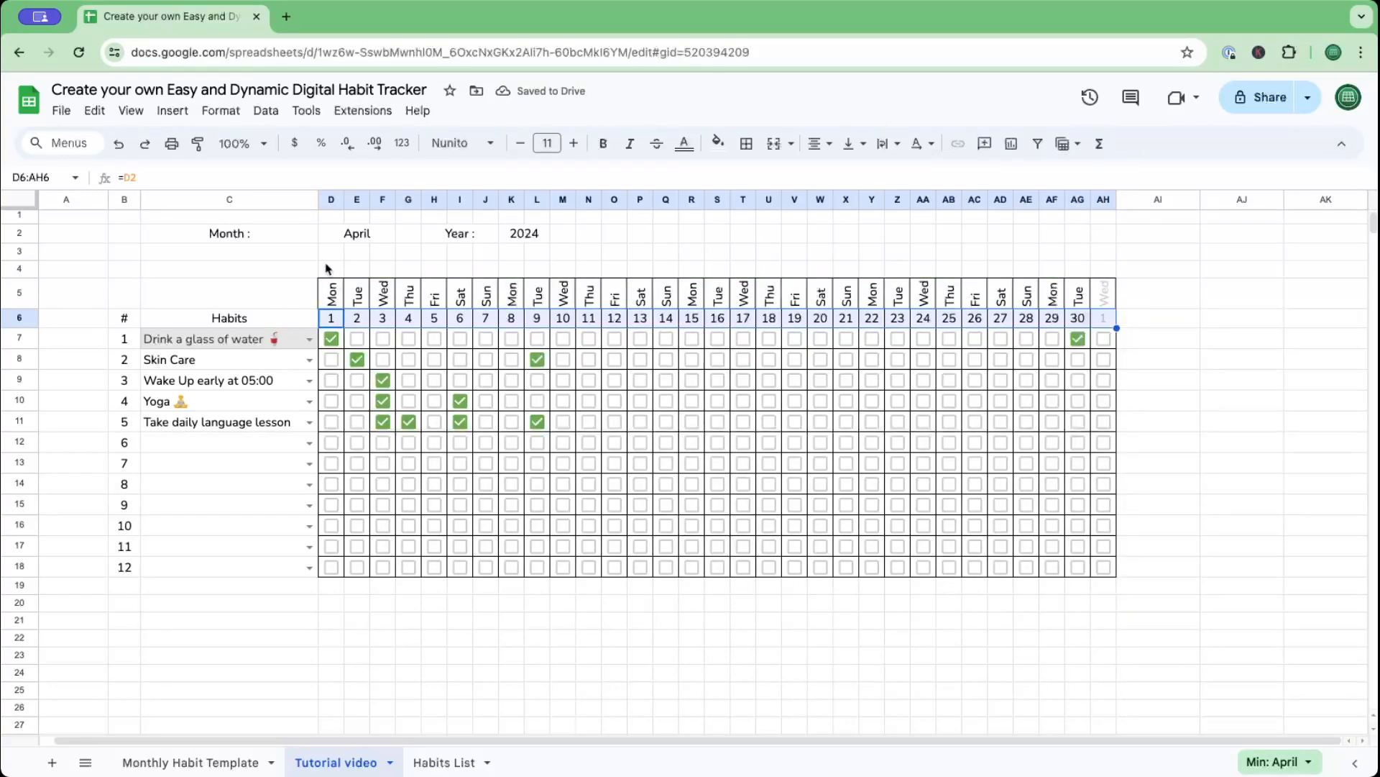
Test the today highlight by changing the month in D2 to May with the date 5/1/2024.
{"action": "double_click", "coordinate": [333, 235]}
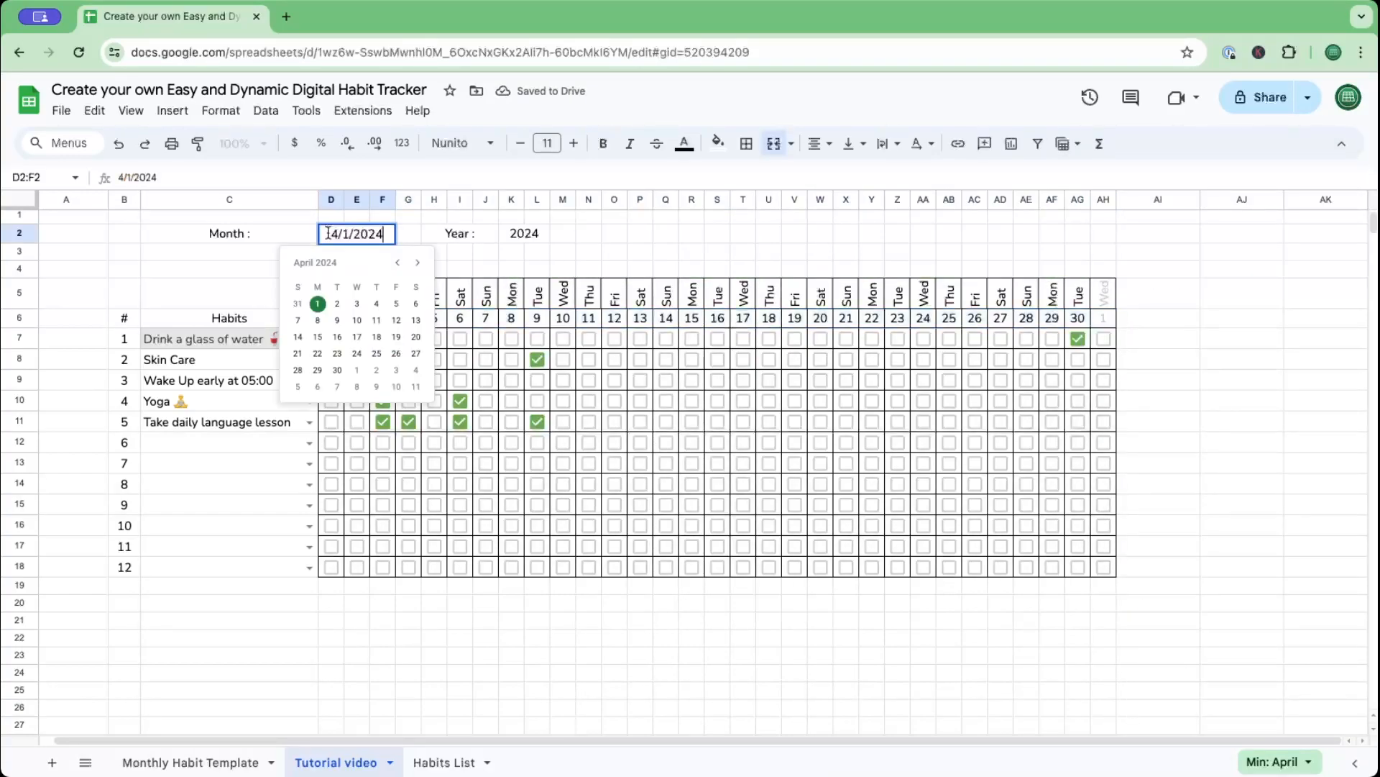
{"action": "left_click", "coordinate": [417, 263]}
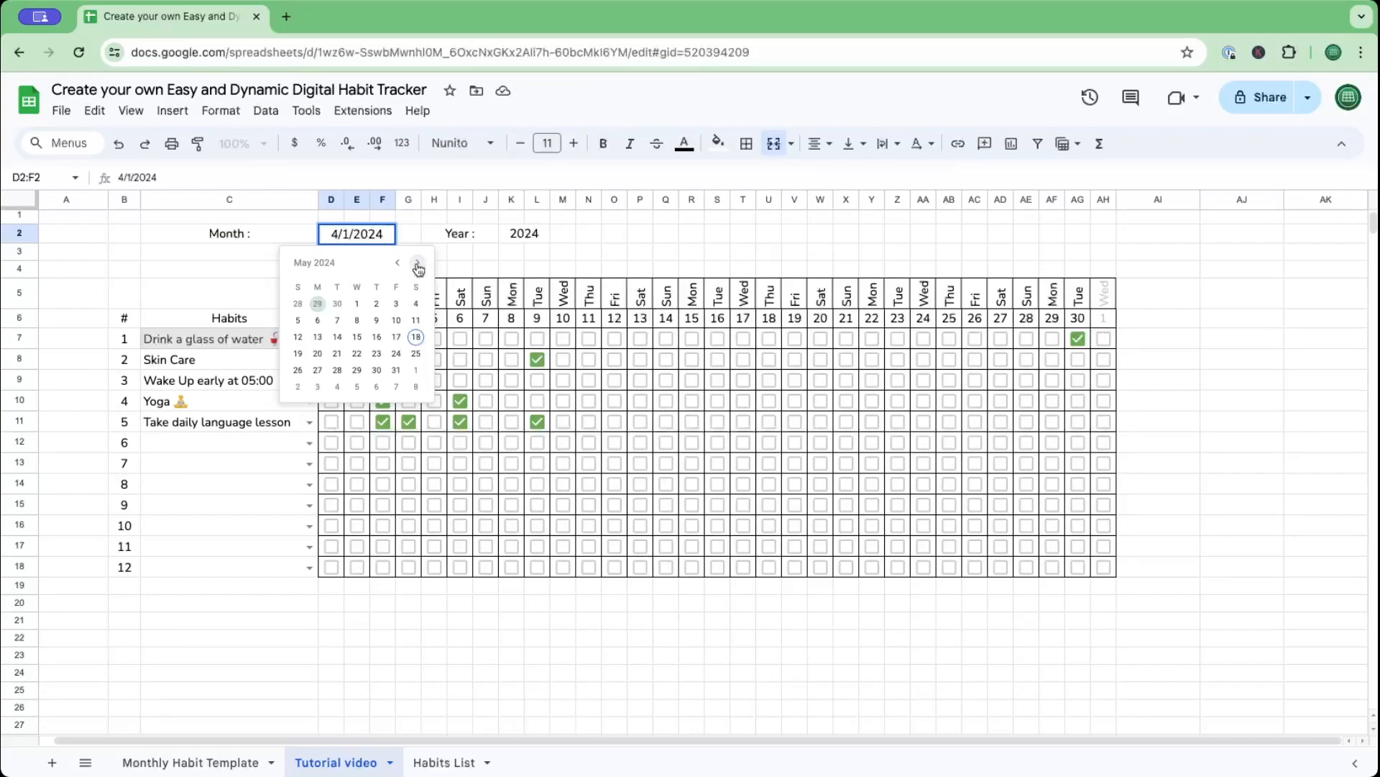
{"action": "left_click", "coordinate": [355, 303]}
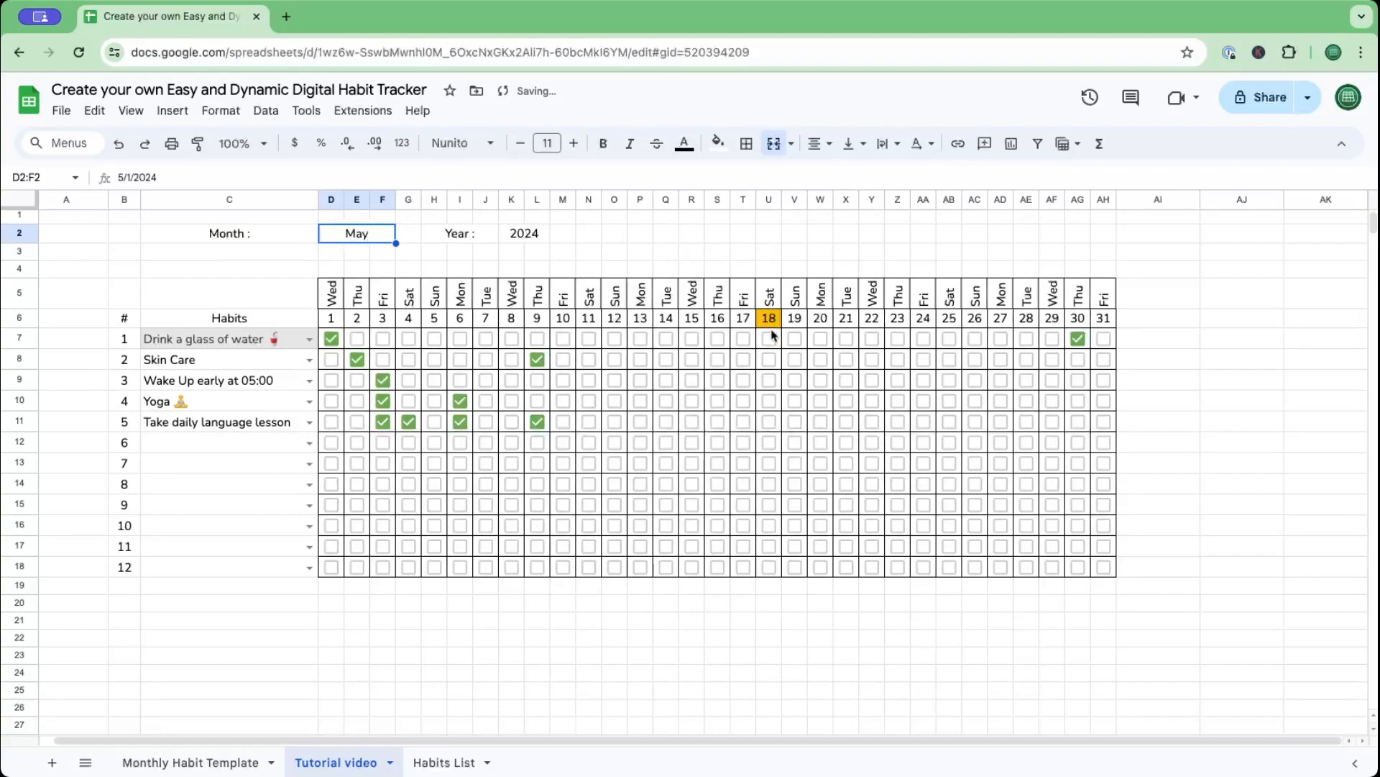
{"action": "left_click", "coordinate": [1306, 445]}
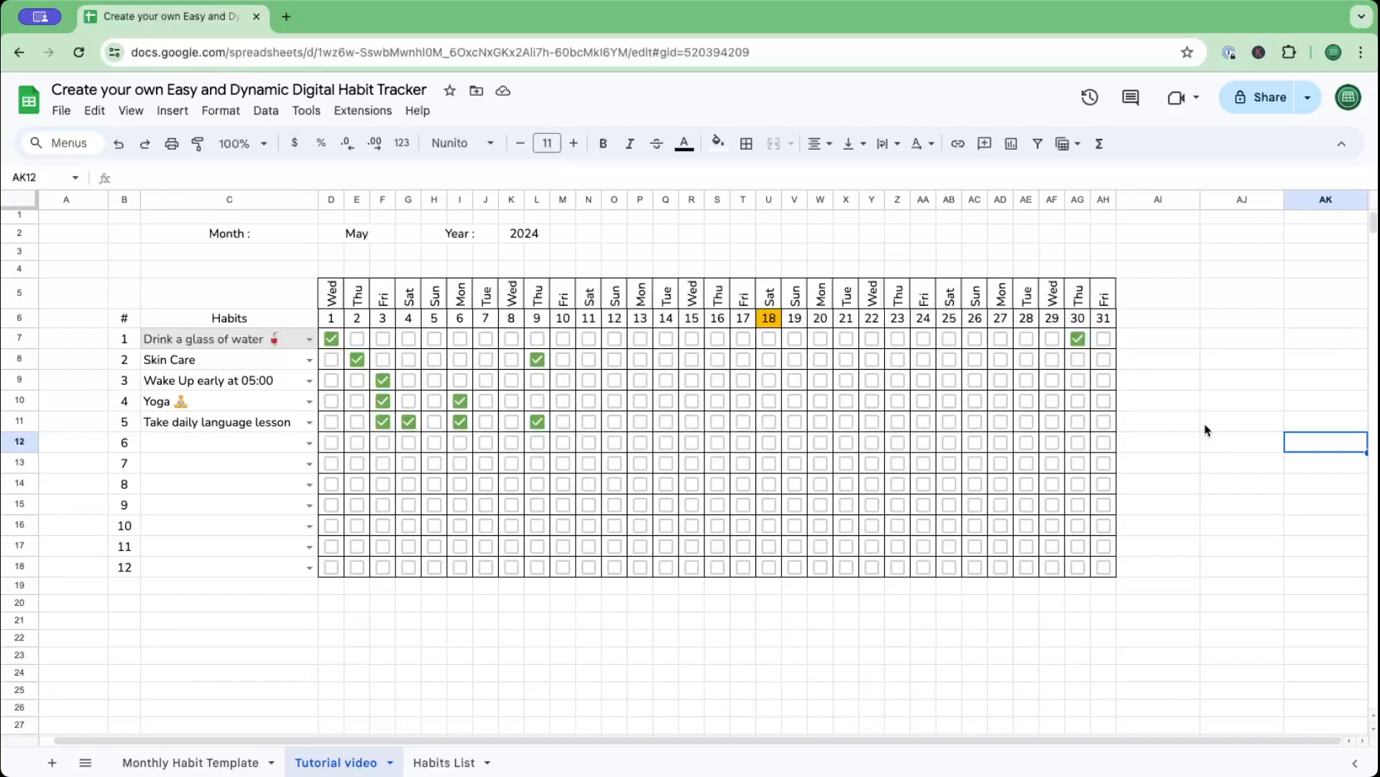
Apply all borders to the habit number and name cells B6:C18.
{"action": "left_click", "coordinate": [1303, 574]}
{"action": "left_click_drag", "start_coordinate": [122, 320], "coordinate": [280, 567]}
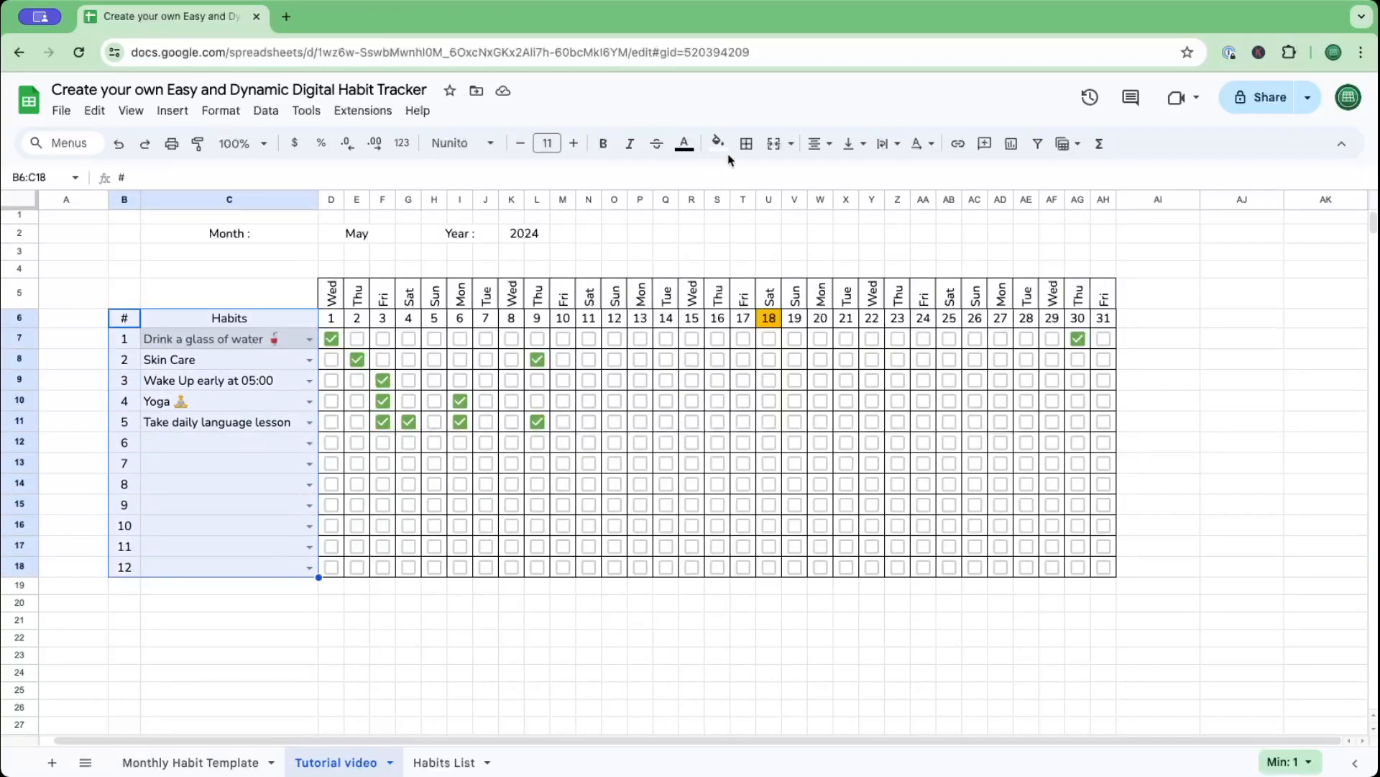
{"action": "left_click", "coordinate": [746, 143]}
{"action": "left_click", "coordinate": [749, 177]}
{"action": "left_click", "coordinate": [460, 619]}
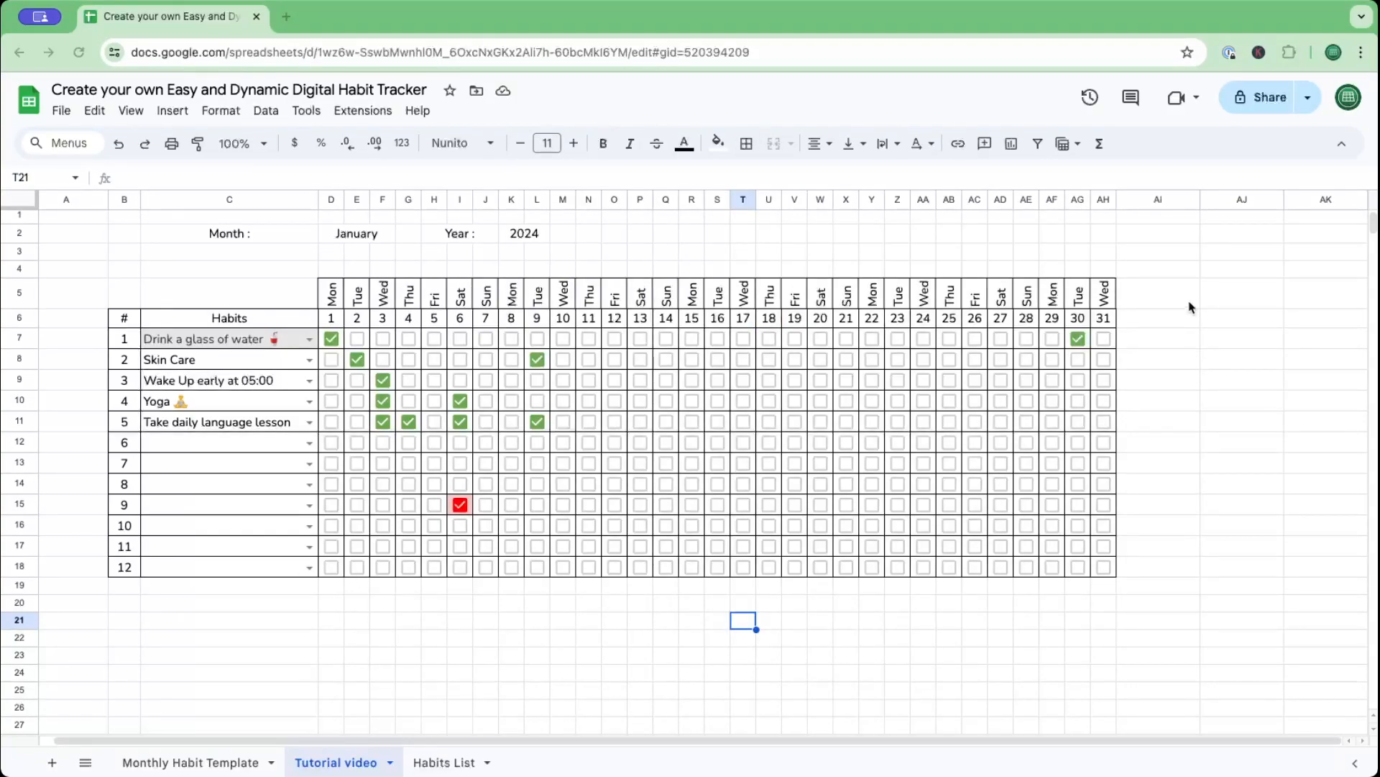
Narrow the spacer column AI and enter the heading Qty in AJ6.
{"action": "left_click_drag", "start_coordinate": [1200, 200], "coordinate": [1156, 202]}
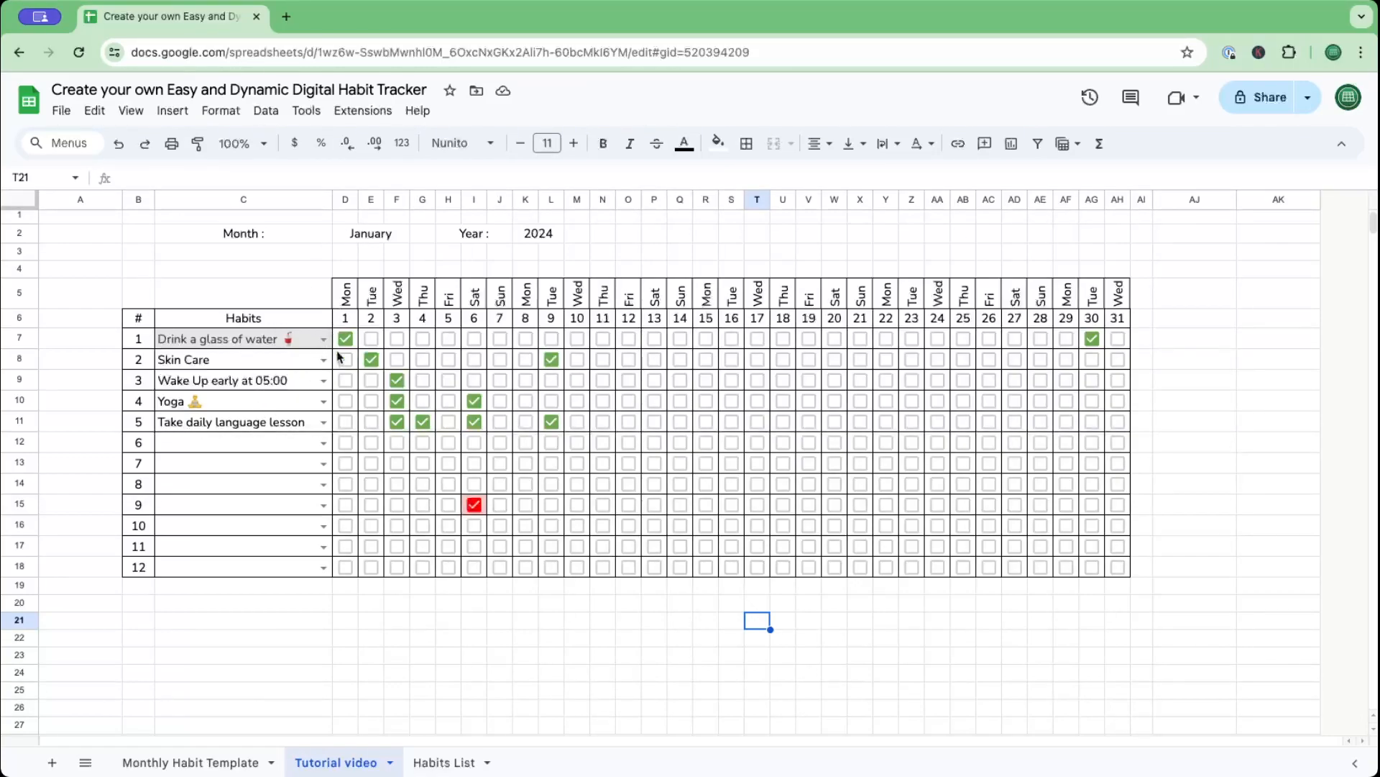
{"action": "left_click", "coordinate": [1198, 299]}
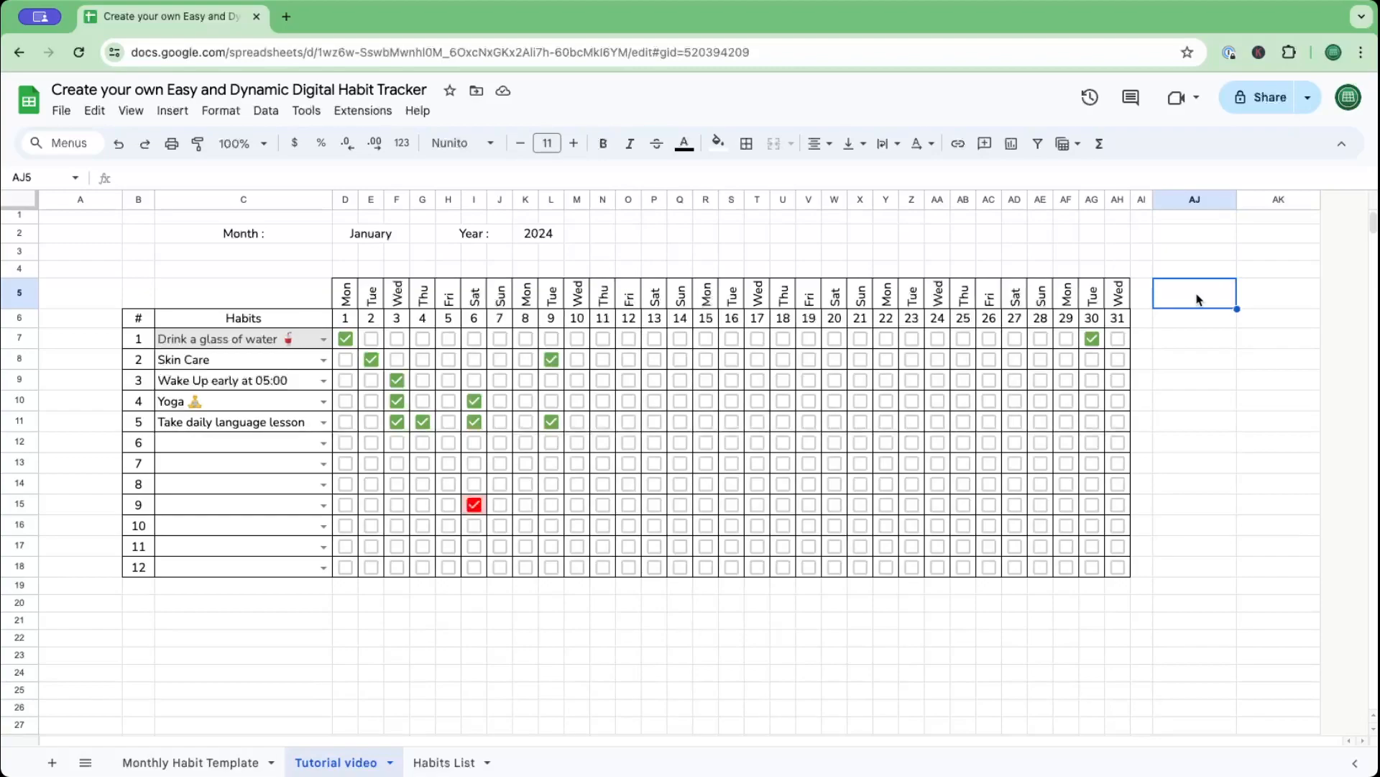
{"action": "left_click", "coordinate": [1177, 320]}
{"action": "type", "text": "Qty"}
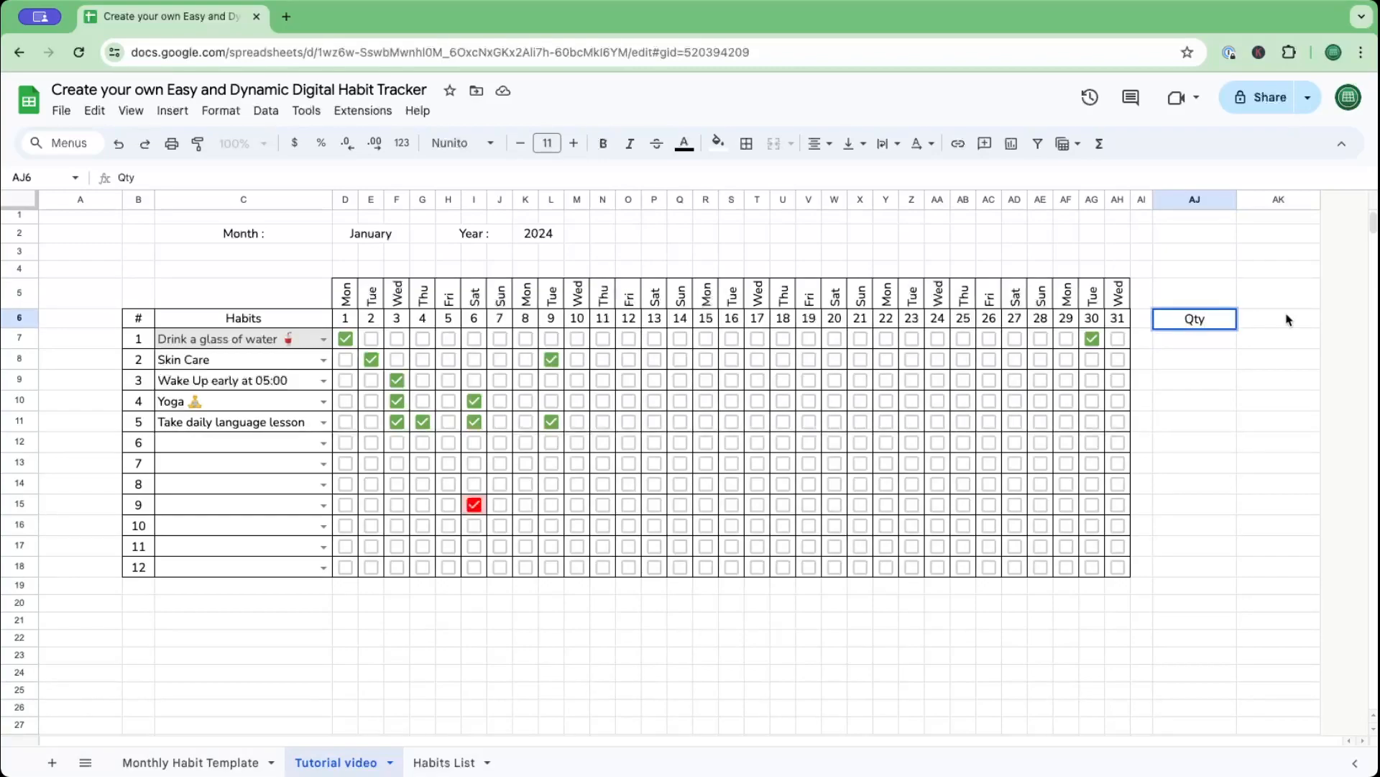
Insert one column to the left of column AK and enter the heading % in AK6.
{"action": "right_click", "coordinate": [1270, 205]}
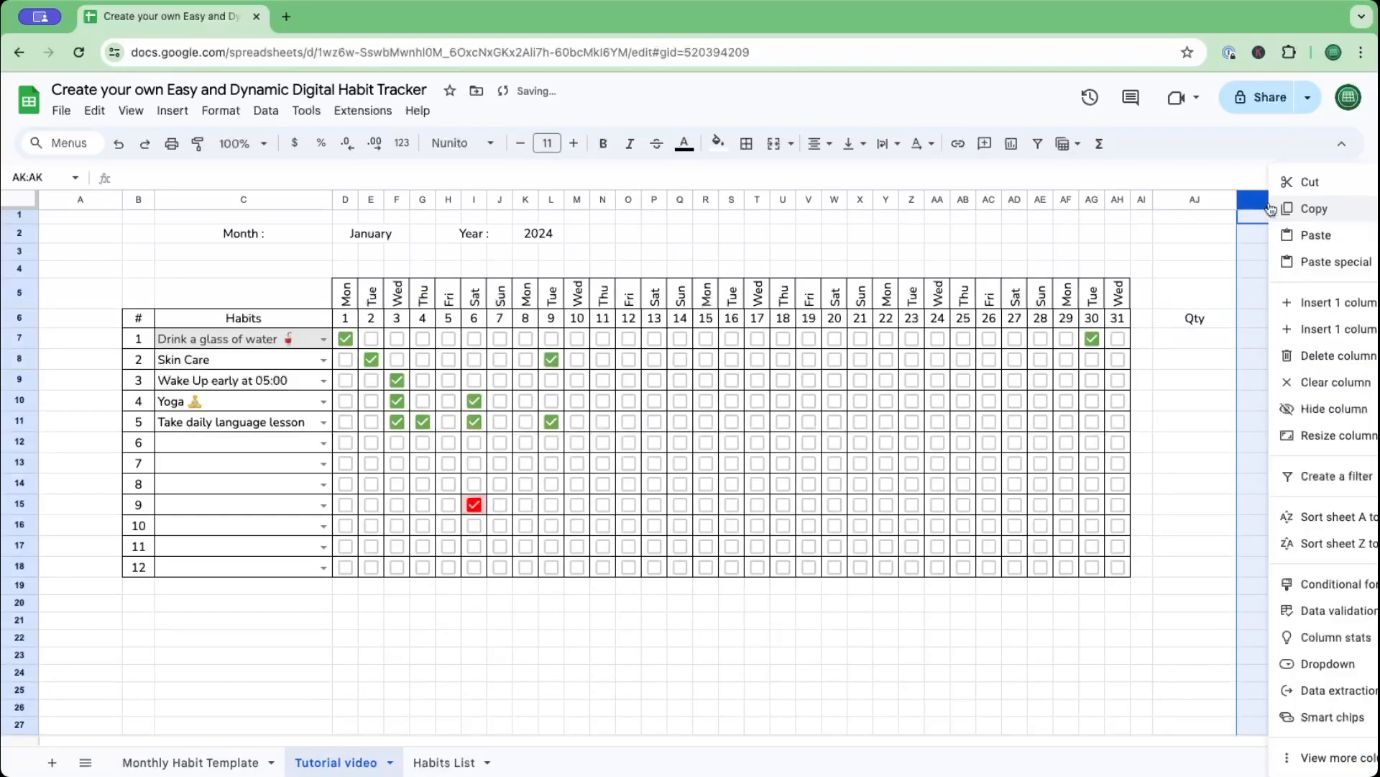
{"action": "left_click", "coordinate": [1315, 309]}
{"action": "left_click", "coordinate": [1234, 325]}
{"action": "type", "text": "%"}
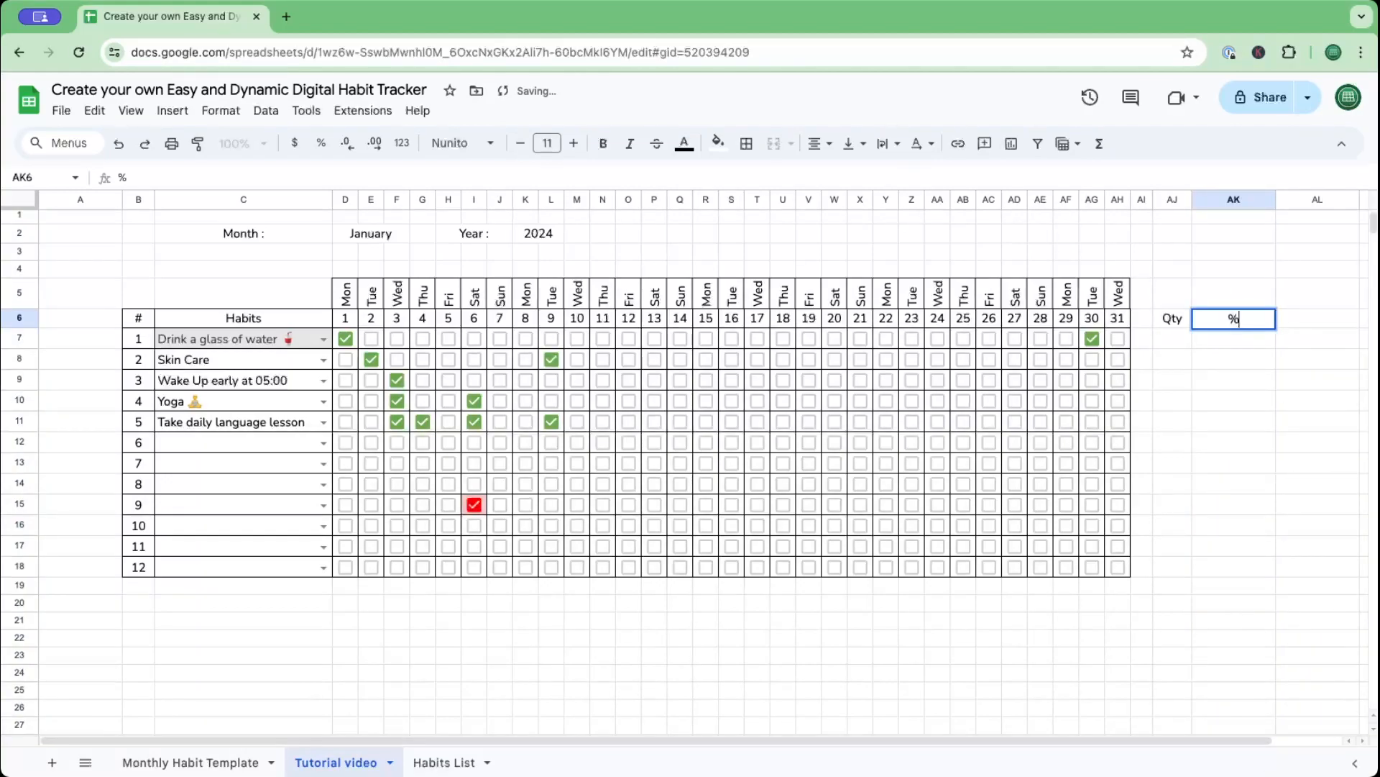
Count the first habit's ticked days in AJ7 with the formula =countif(D7:AH7,true).
{"action": "left_click", "coordinate": [1172, 338]}
{"action": "type", "text": "=c"}
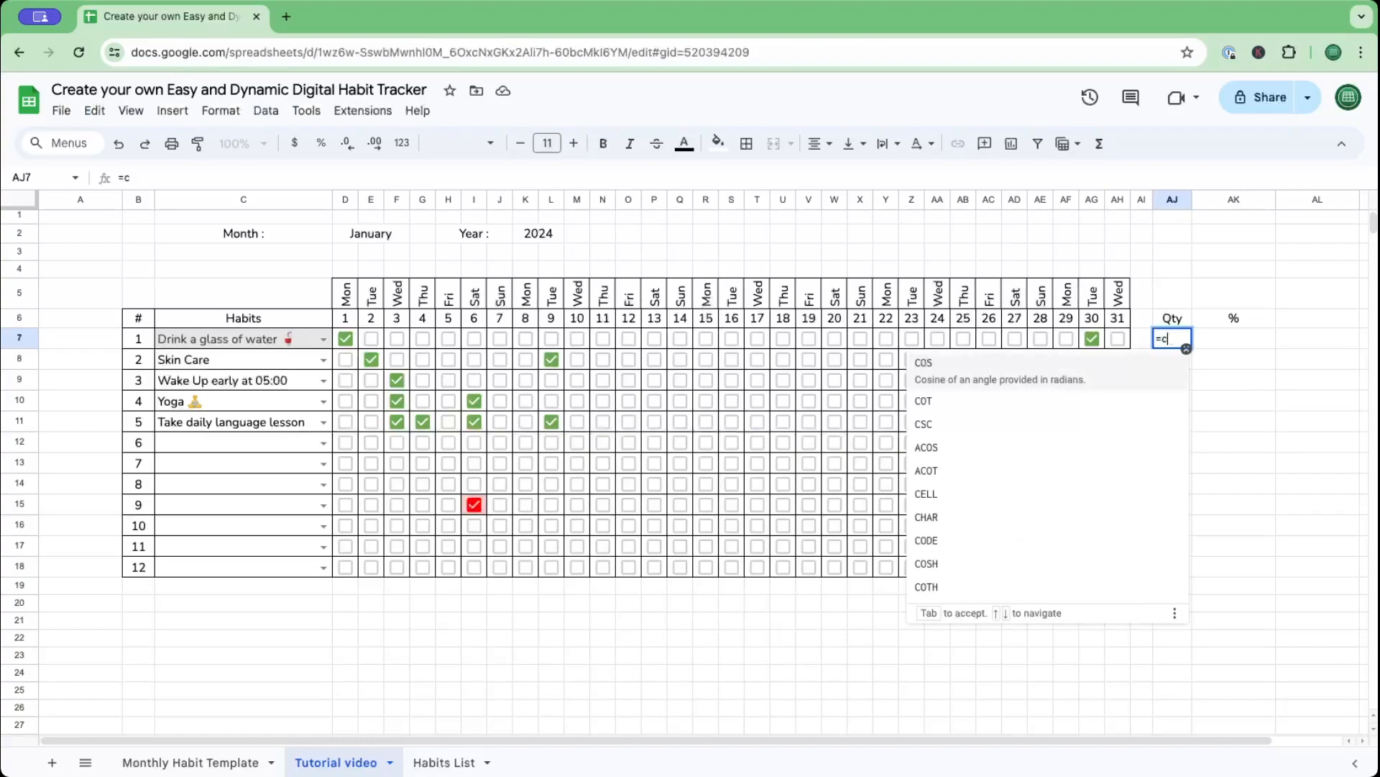
{"action": "type", "text": "ountif("}
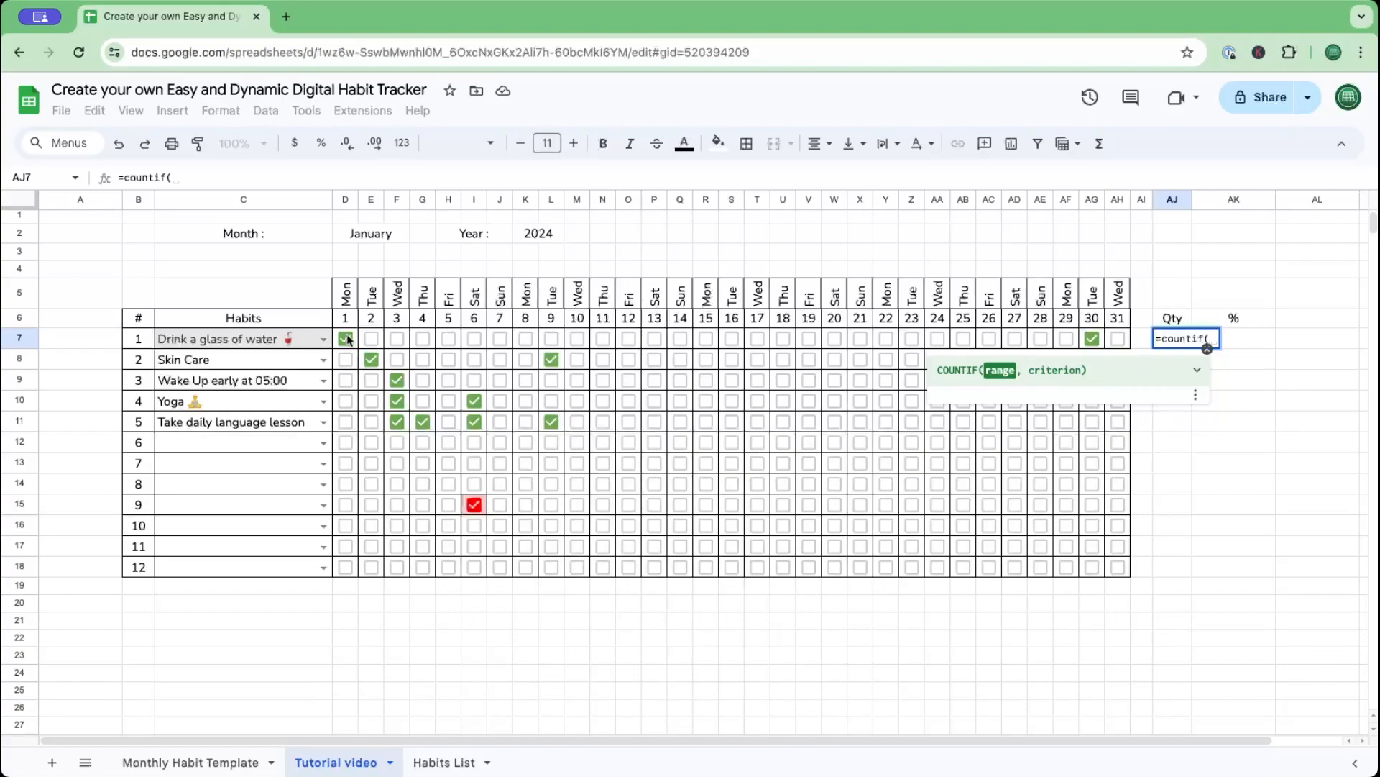
{"action": "left_click_drag", "start_coordinate": [340, 340], "coordinate": [1119, 341]}
{"action": "type", "text": ","}
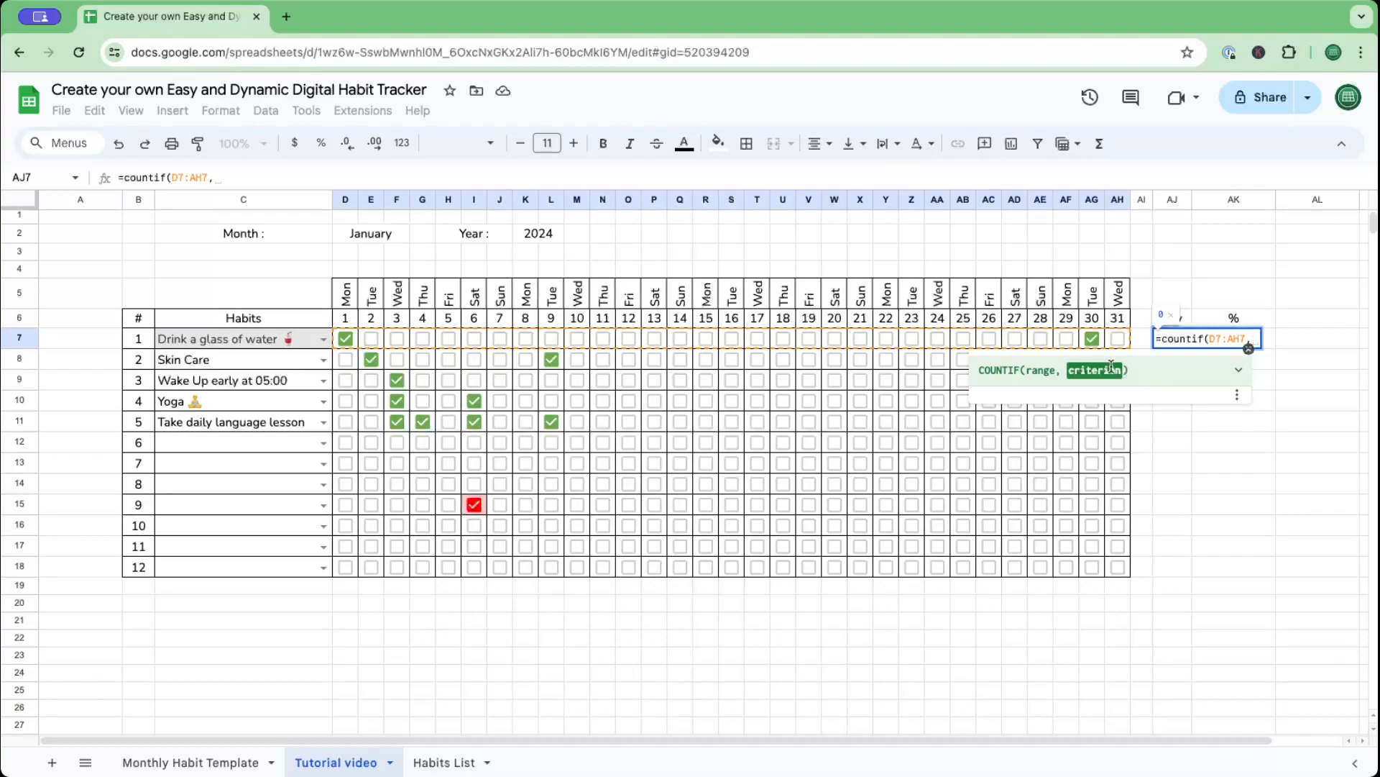
{"action": "type", "text": "true)"}
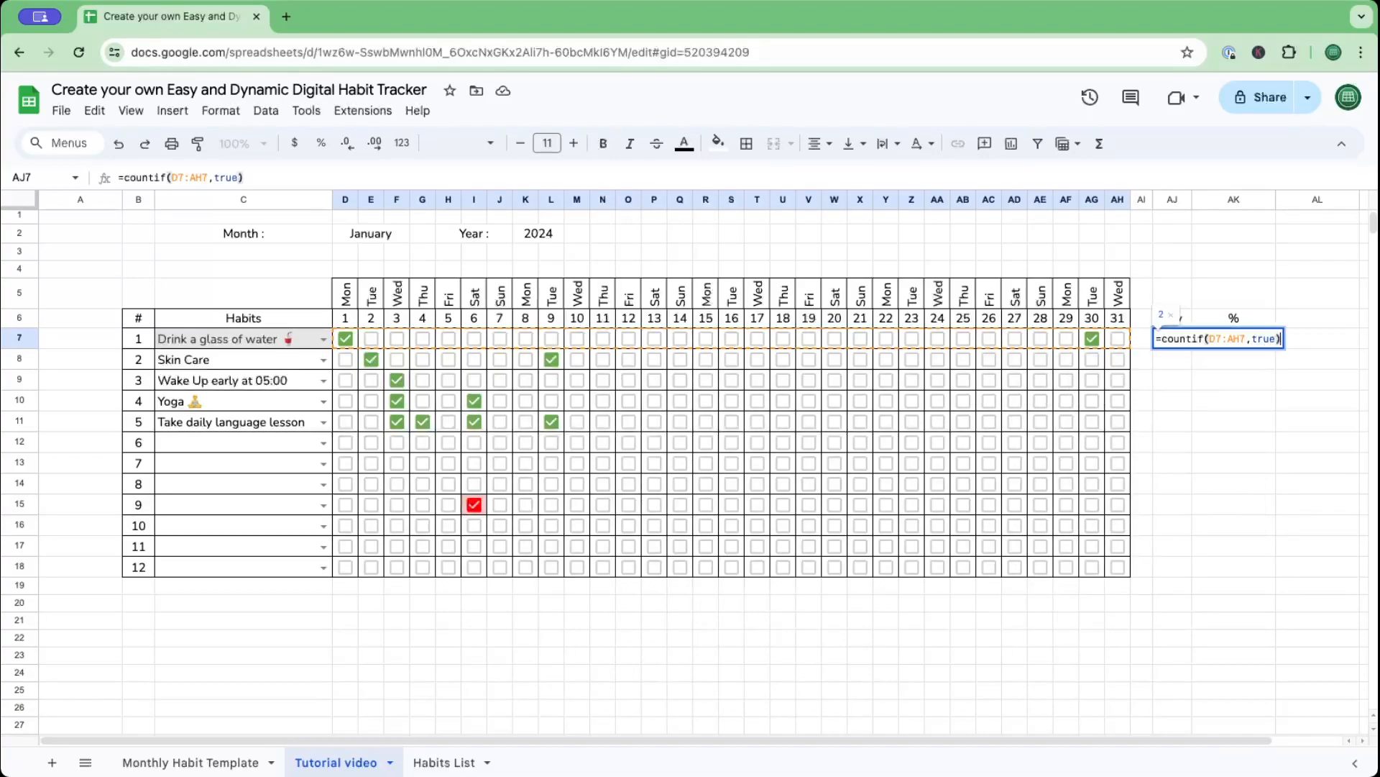
{"action": "key", "text": "Return"}
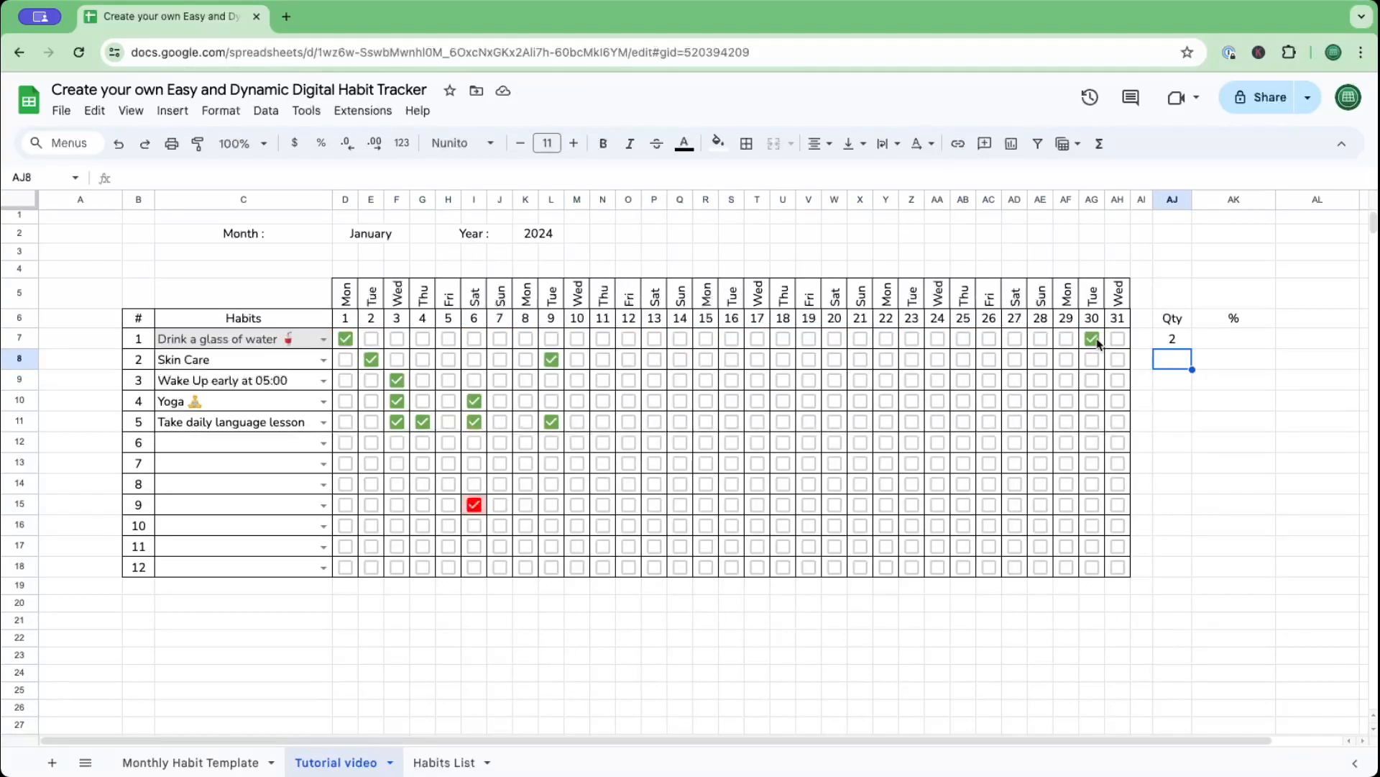
{"action": "left_click", "coordinate": [1226, 347]}
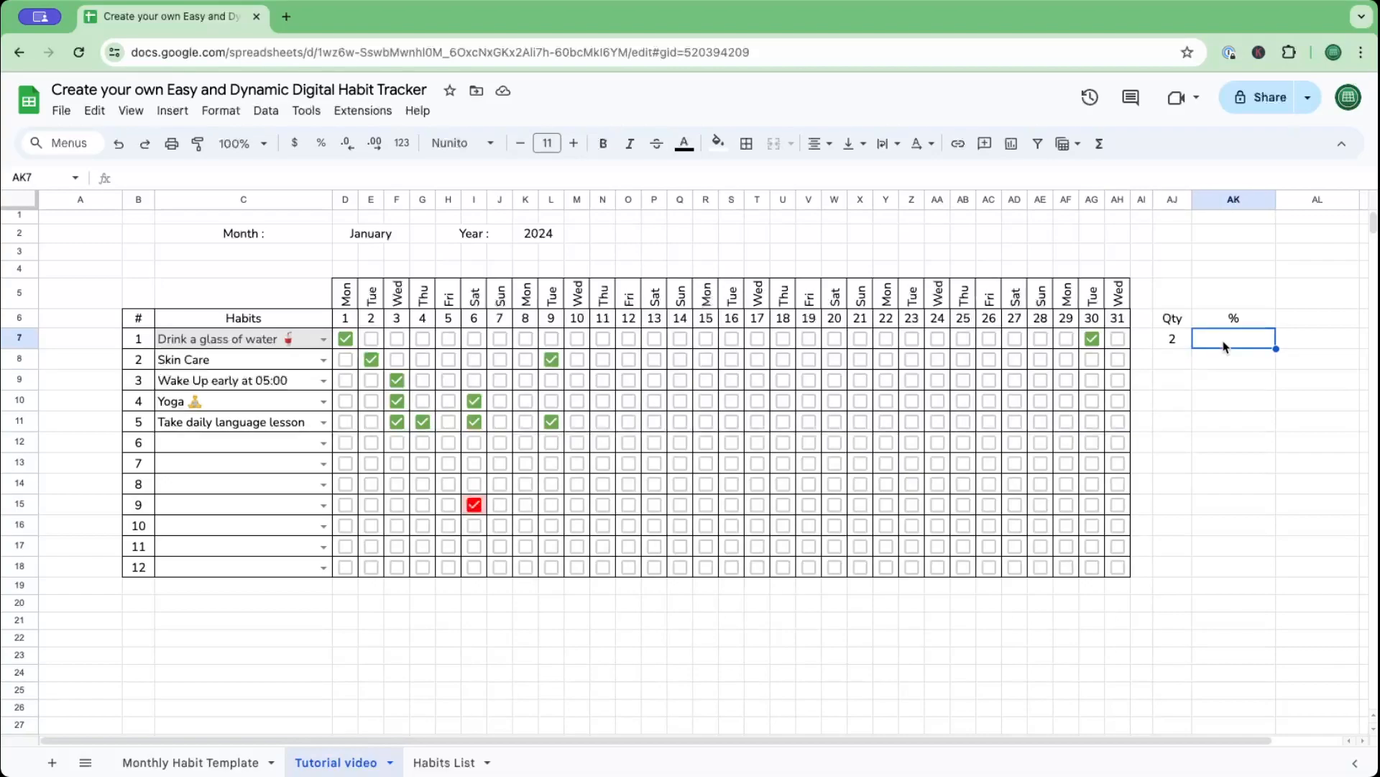
{"action": "type", "text": "="}
{"action": "left_click", "coordinate": [1177, 345]}
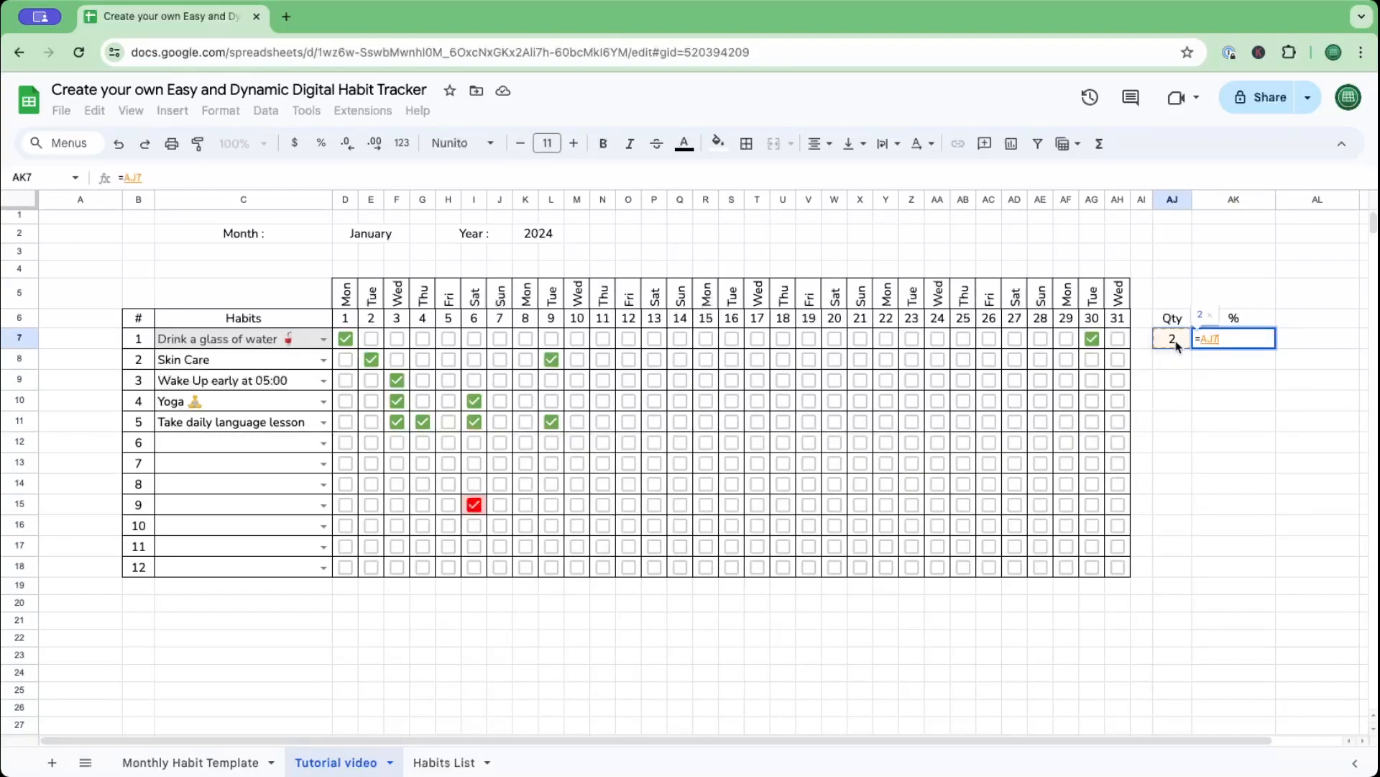
{"action": "type", "text": "/"}
{"action": "key", "text": "Escape"}
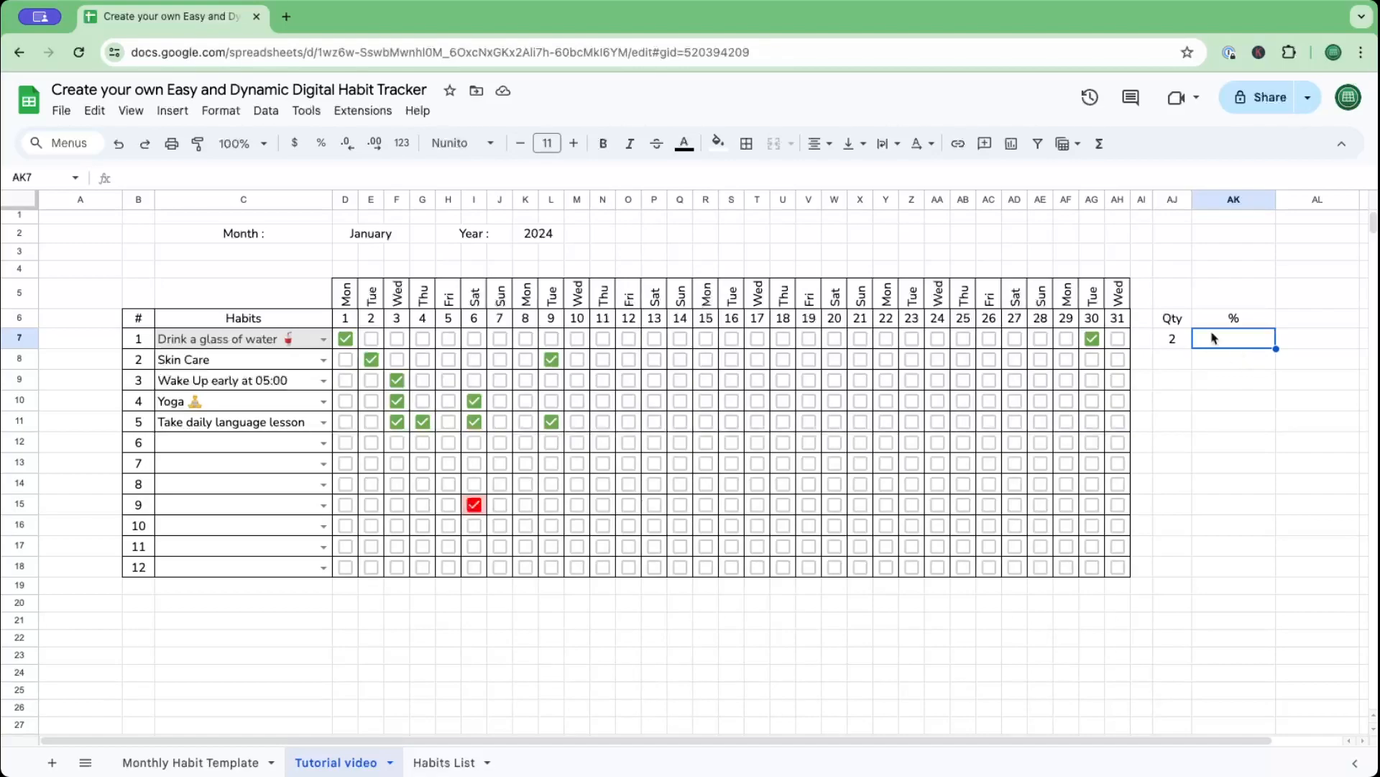
{"action": "left_click", "coordinate": [1049, 238]}
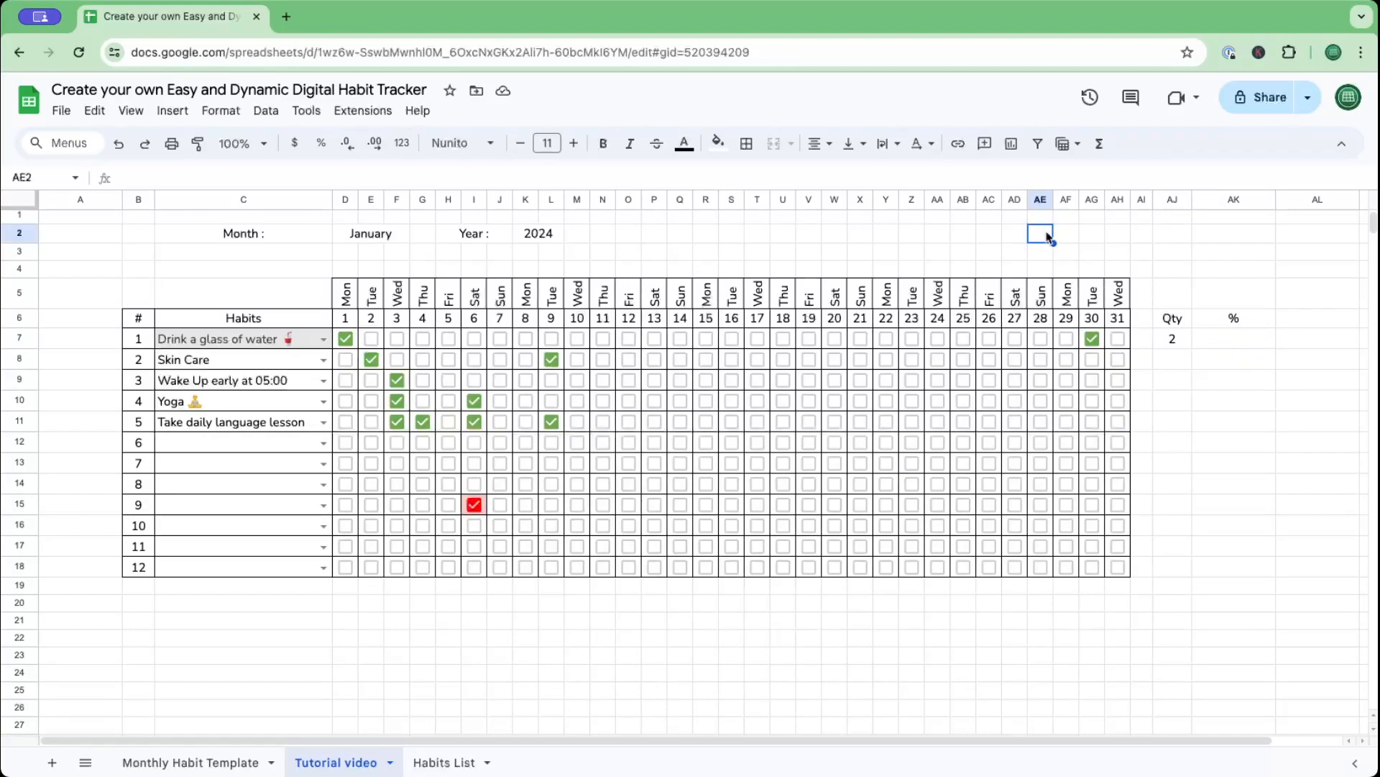
Start an eomonth formula on D2 in cell AE2 and try the month offsets 1, 2, 3 and -1.
{"action": "type", "text": "="}
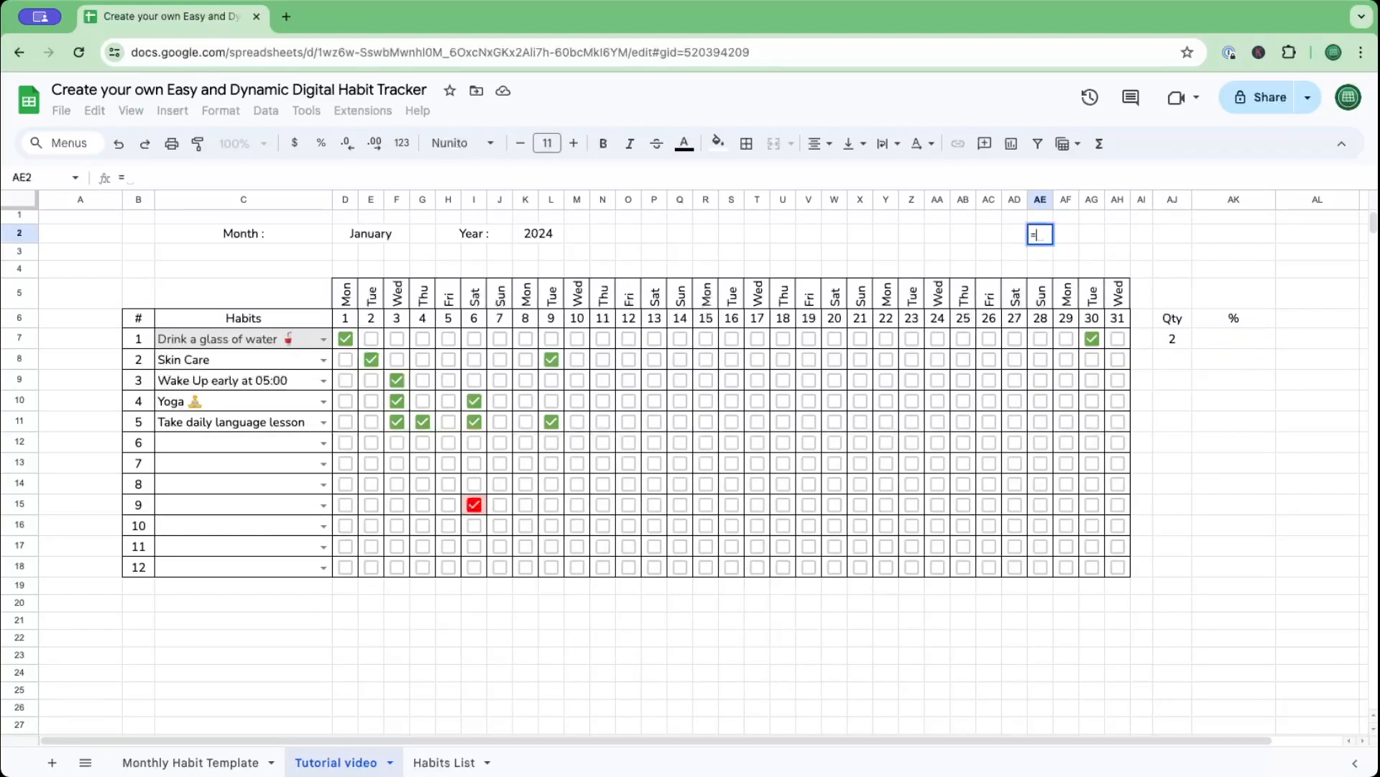
{"action": "type", "text": "eomont"}
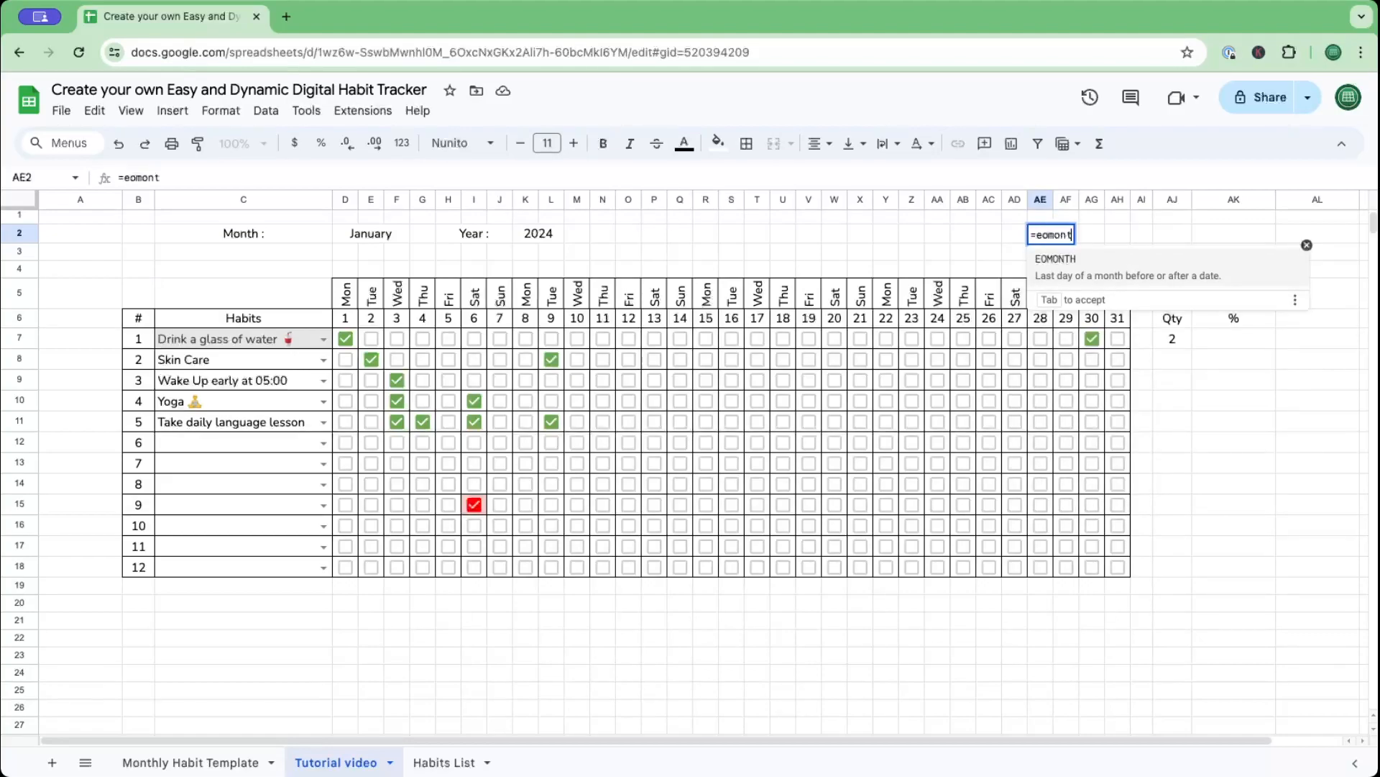
{"action": "type", "text": "h("}
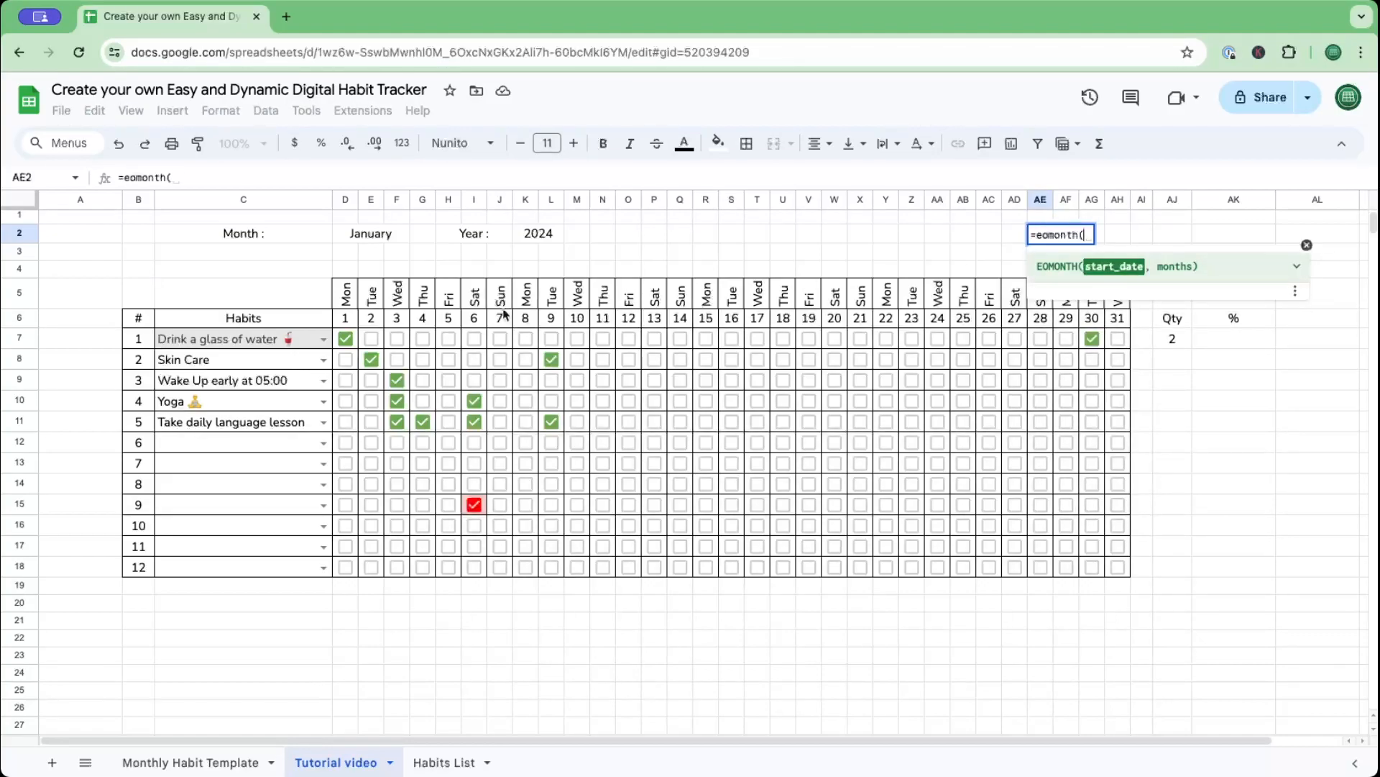
{"action": "left_click", "coordinate": [344, 240]}
{"action": "type", "text": ","}
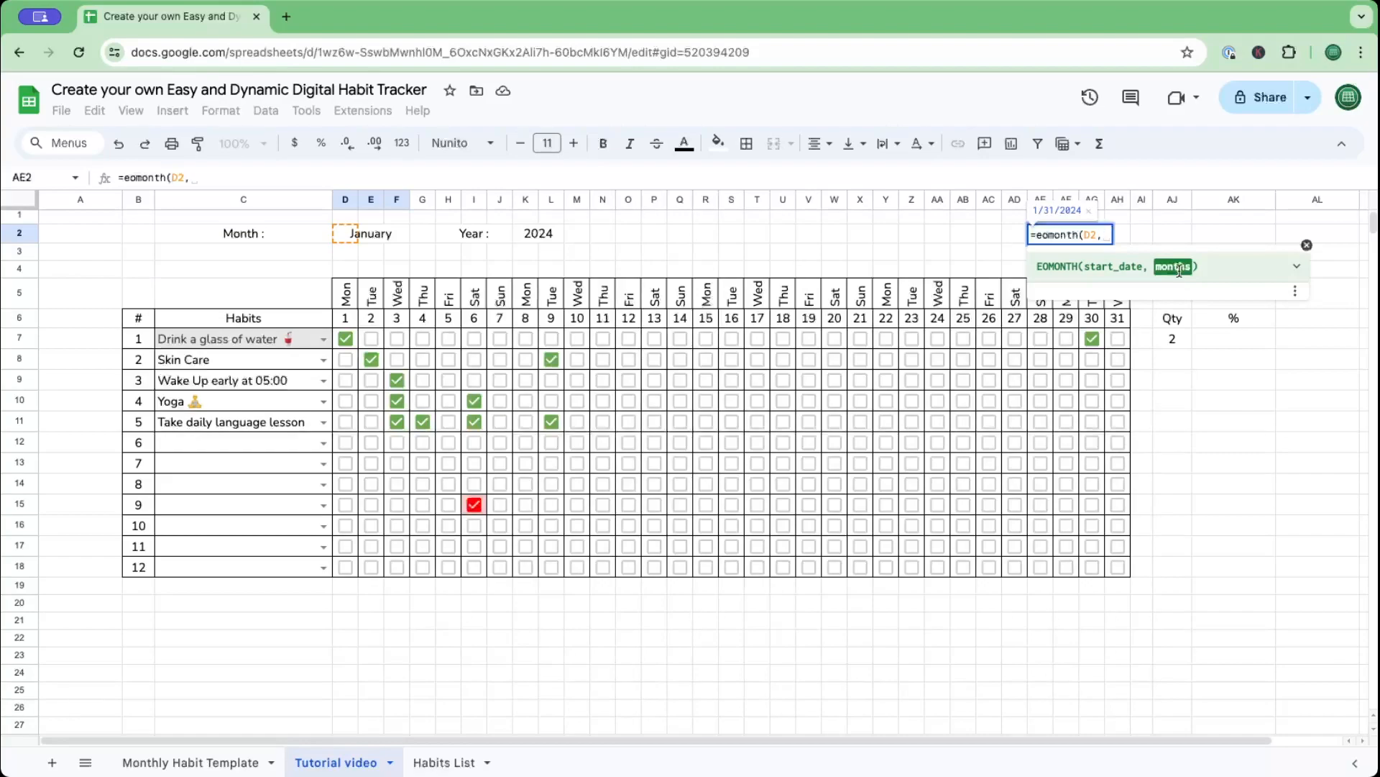
{"action": "type", "text": "1"}
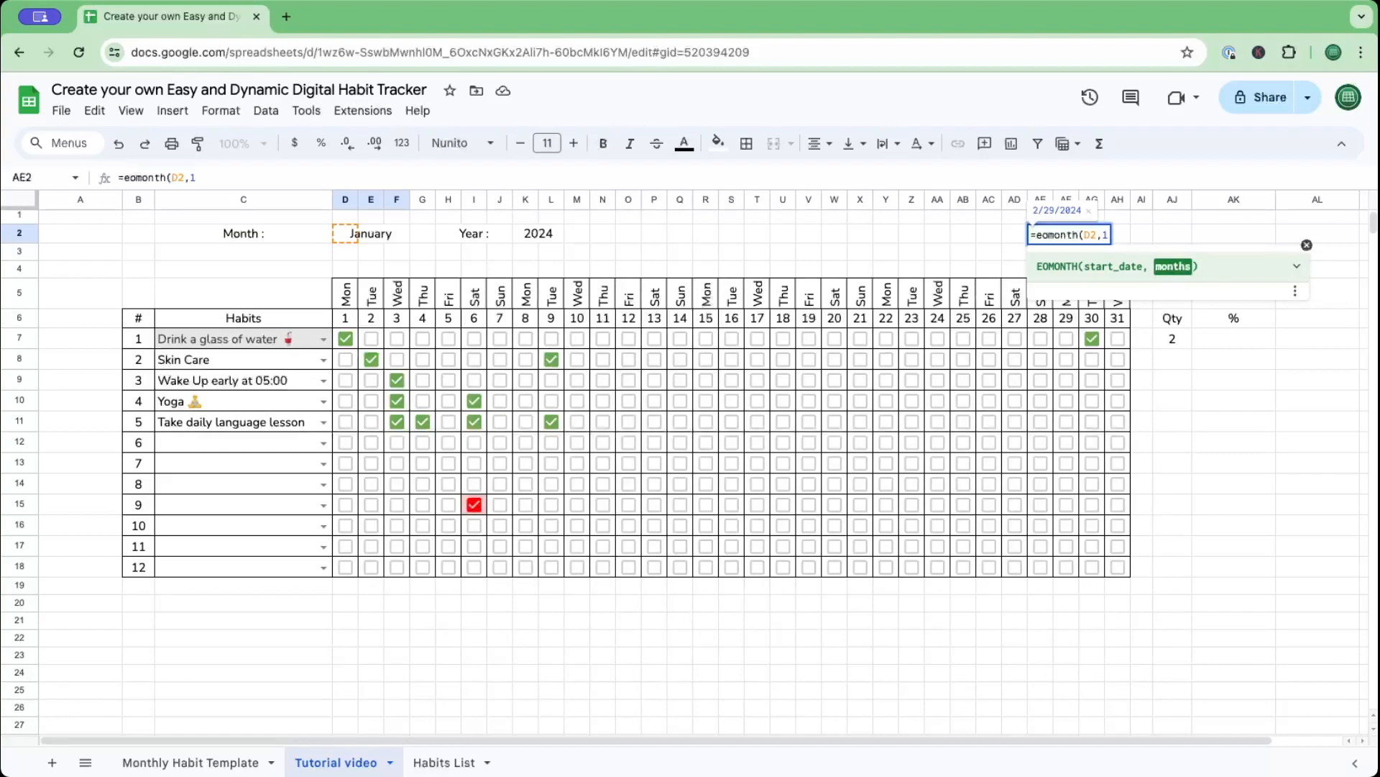
{"action": "key", "text": "BackSpace"}
{"action": "type", "text": "2"}
{"action": "key", "text": "BackSpace"}
{"action": "type", "text": "3"}
{"action": "key", "text": "BackSpace"}
{"action": "key", "text": "BackSpace"}
{"action": "type", "text": ","}
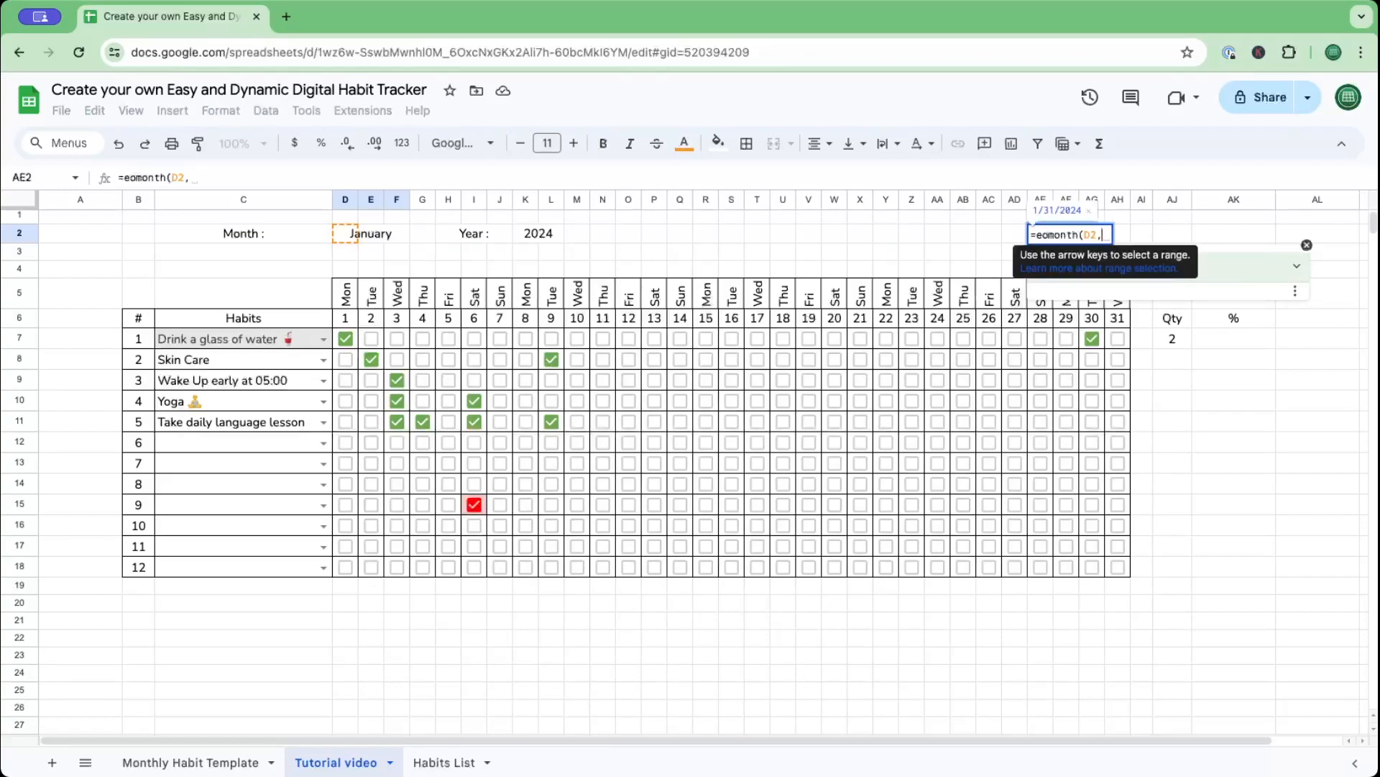
{"action": "type", "text": "-1"}
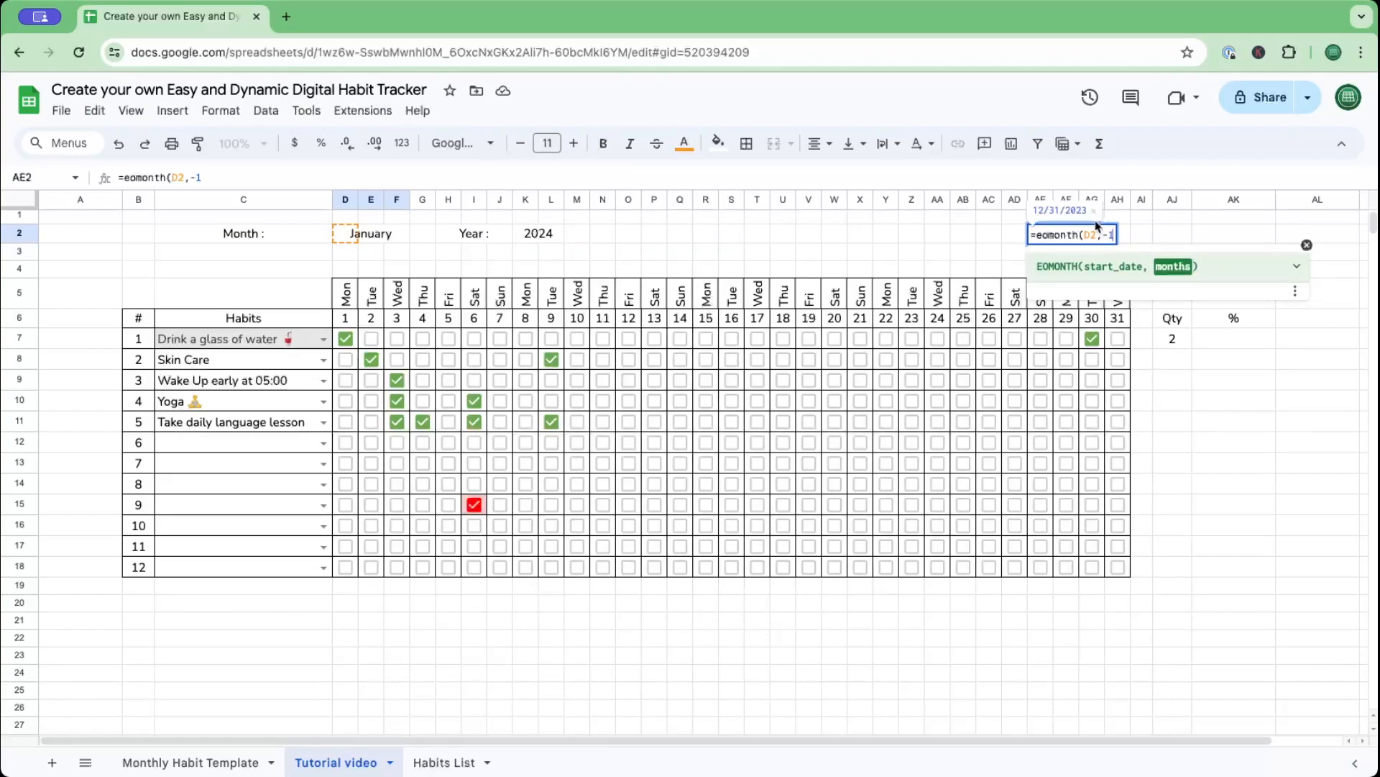
{"action": "key", "text": "BackSpace"}
{"action": "key", "text": "BackSpace"}
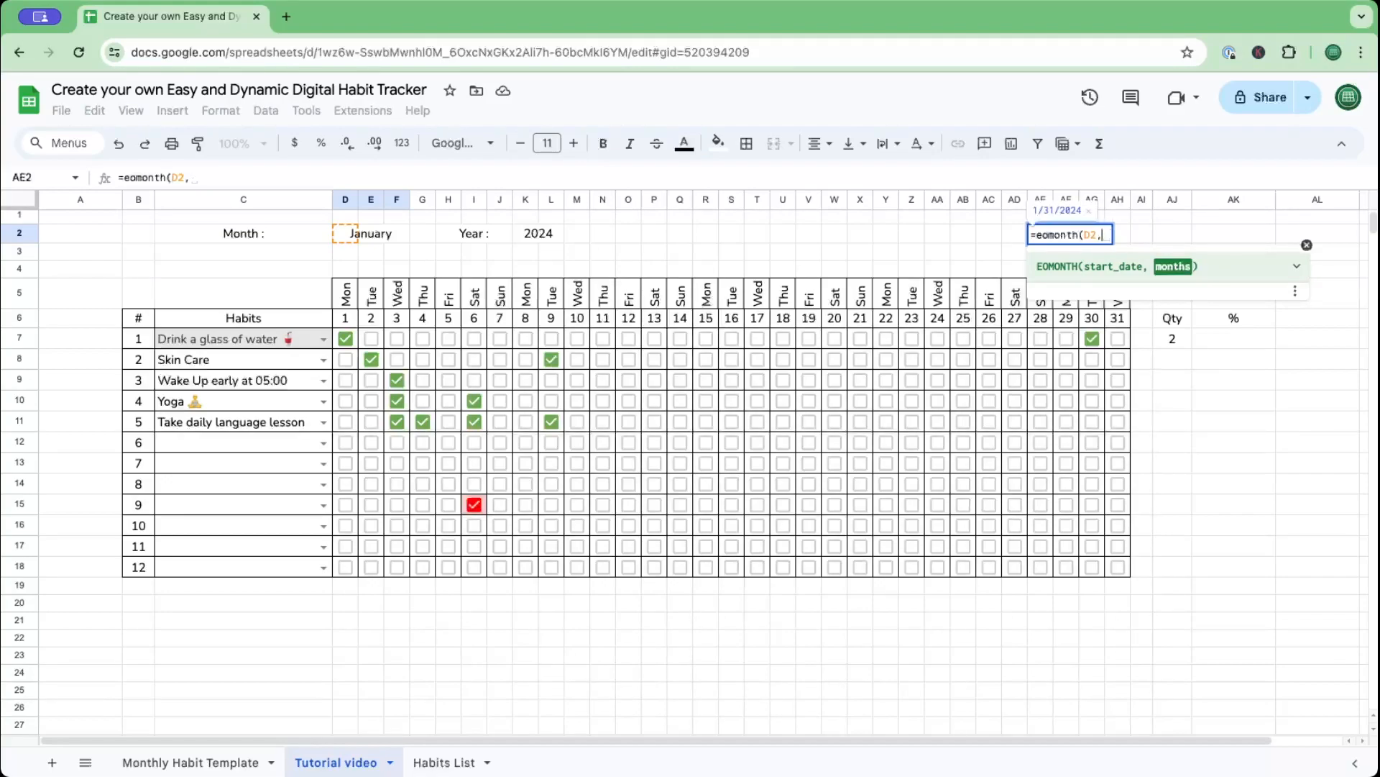
Complete the formula in AE2 as =eomonth(D2,0) and merge cells AE2:AH2 to fit the full date.
{"action": "type", "text": "0"}
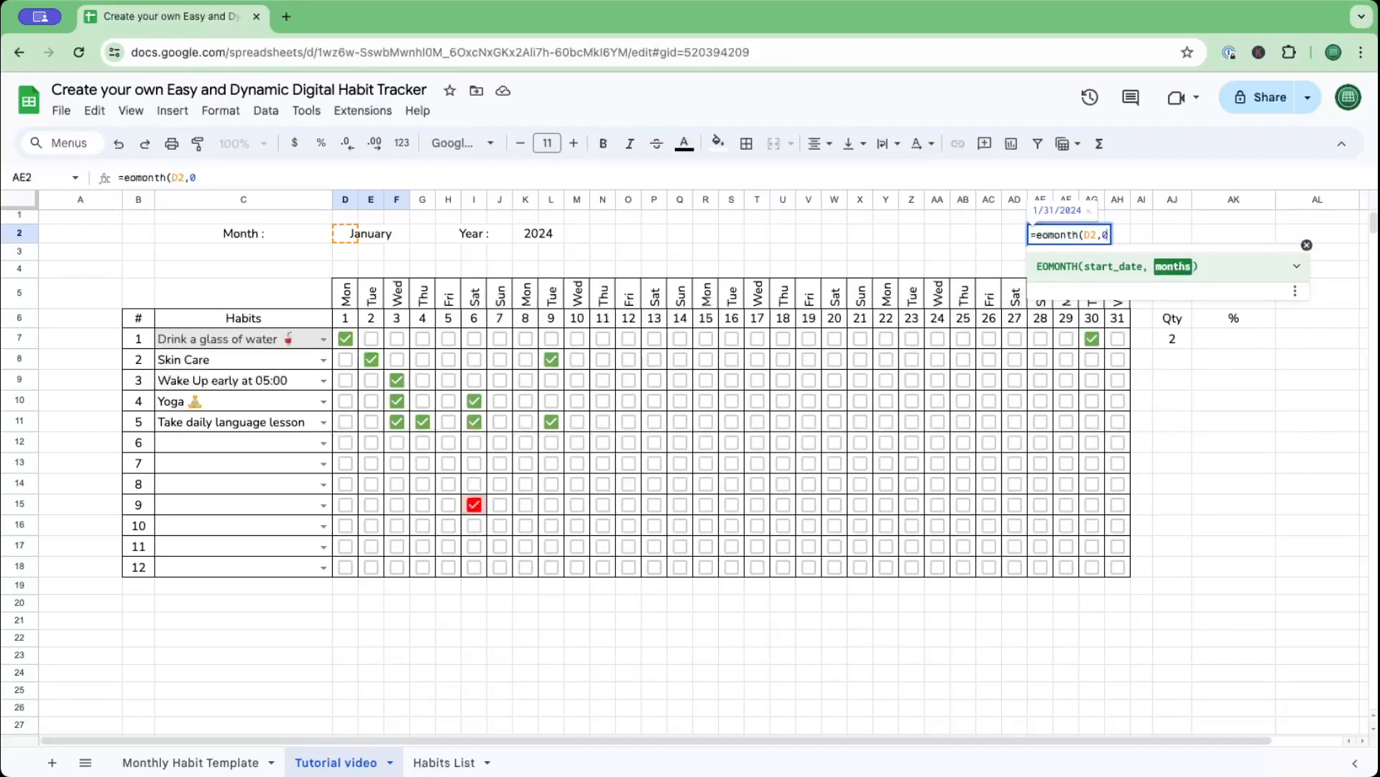
{"action": "type", "text": ")"}
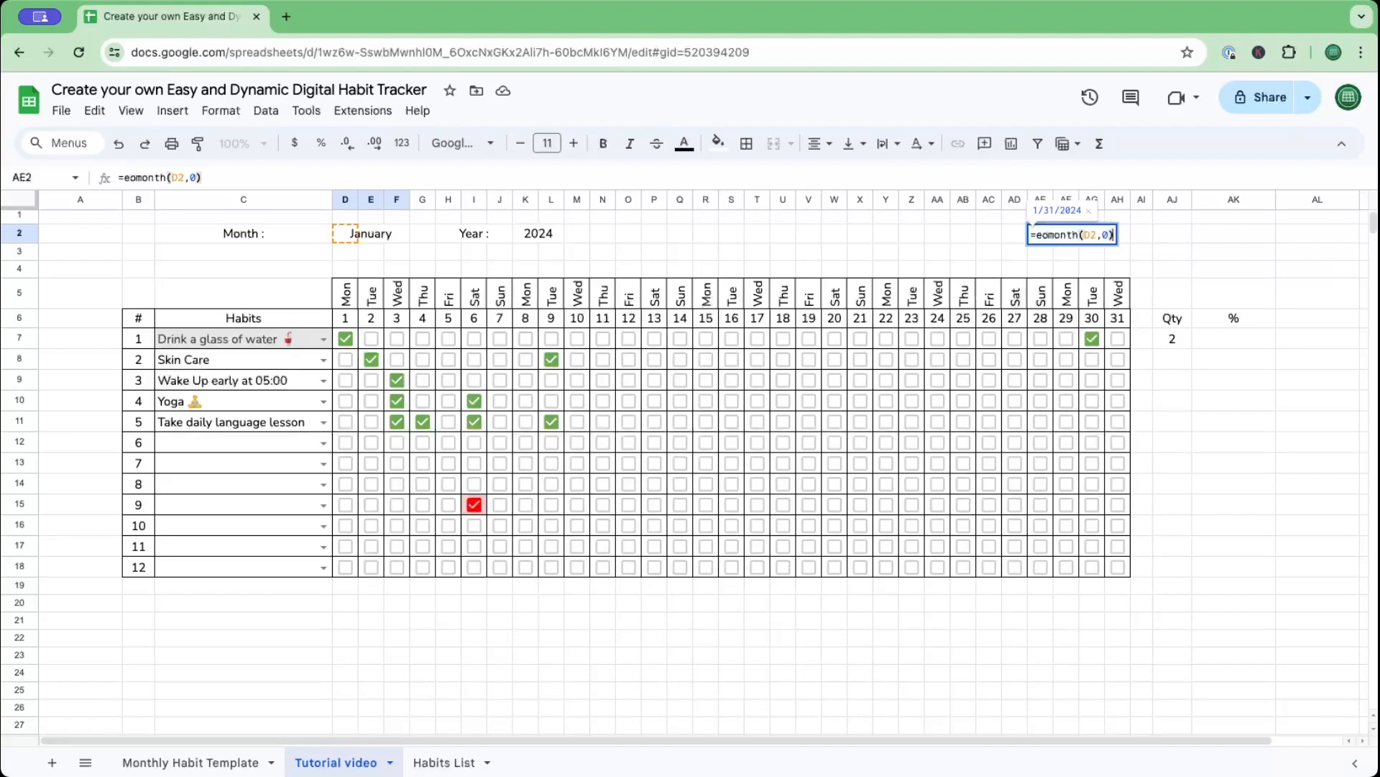
{"action": "key", "text": "Return"}
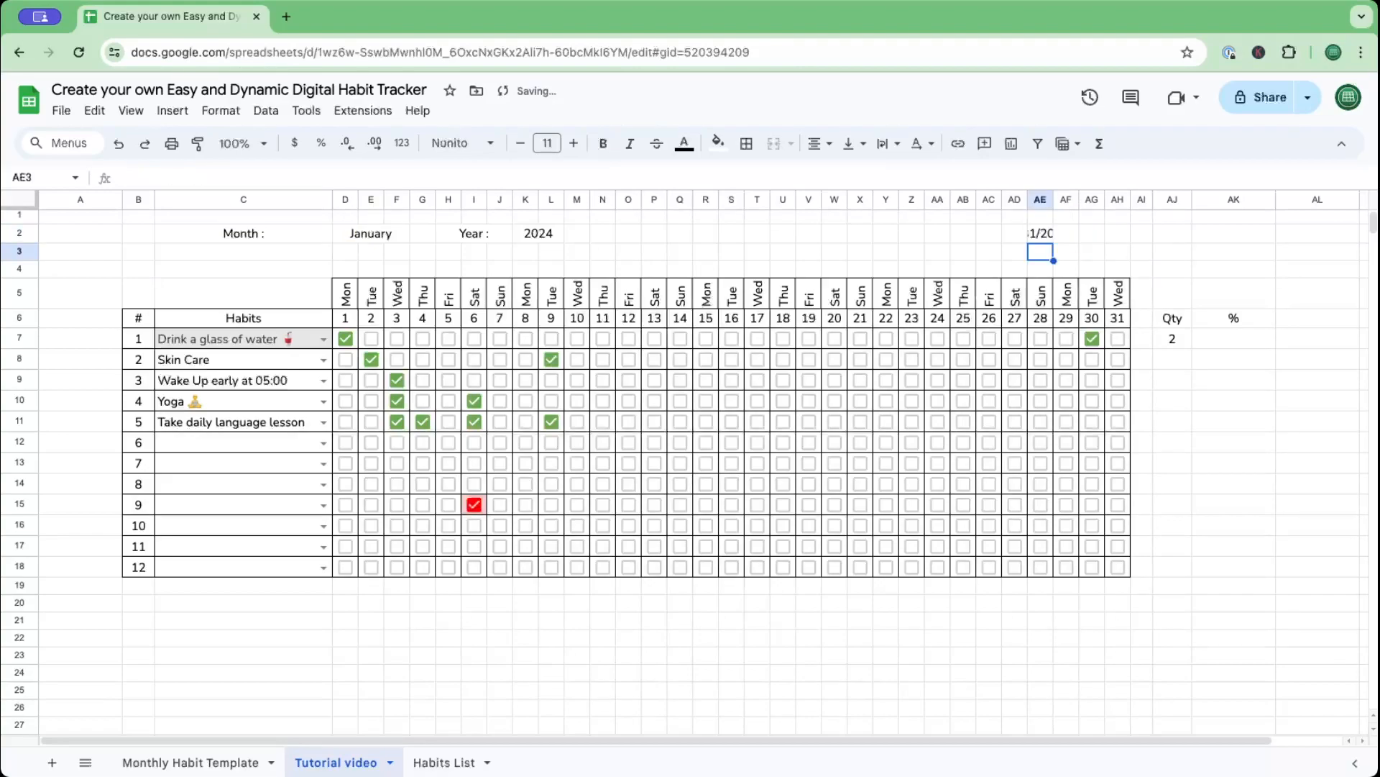
{"action": "left_click", "coordinate": [1057, 232]}
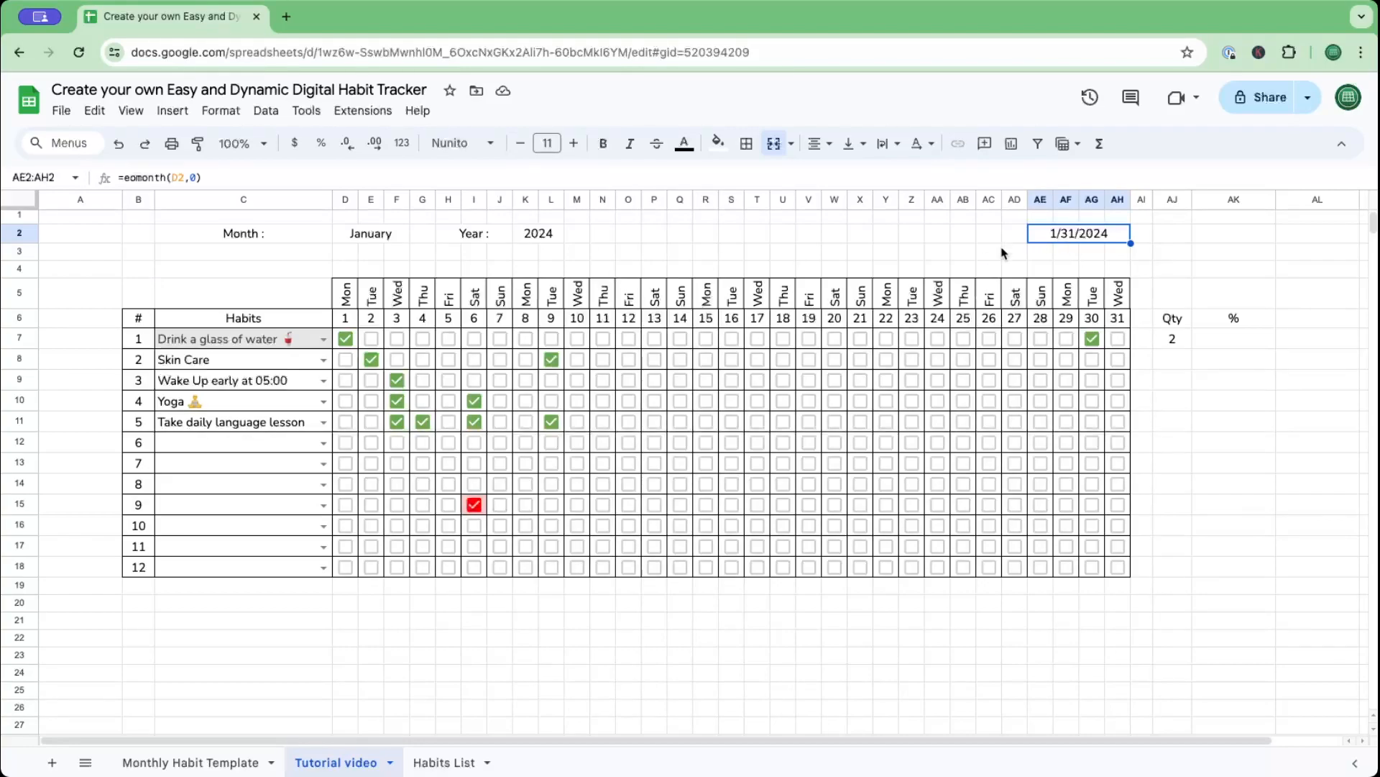
Extract the day number of the month-end date in W2 with the formula =day(AE2).
{"action": "left_click", "coordinate": [831, 232]}
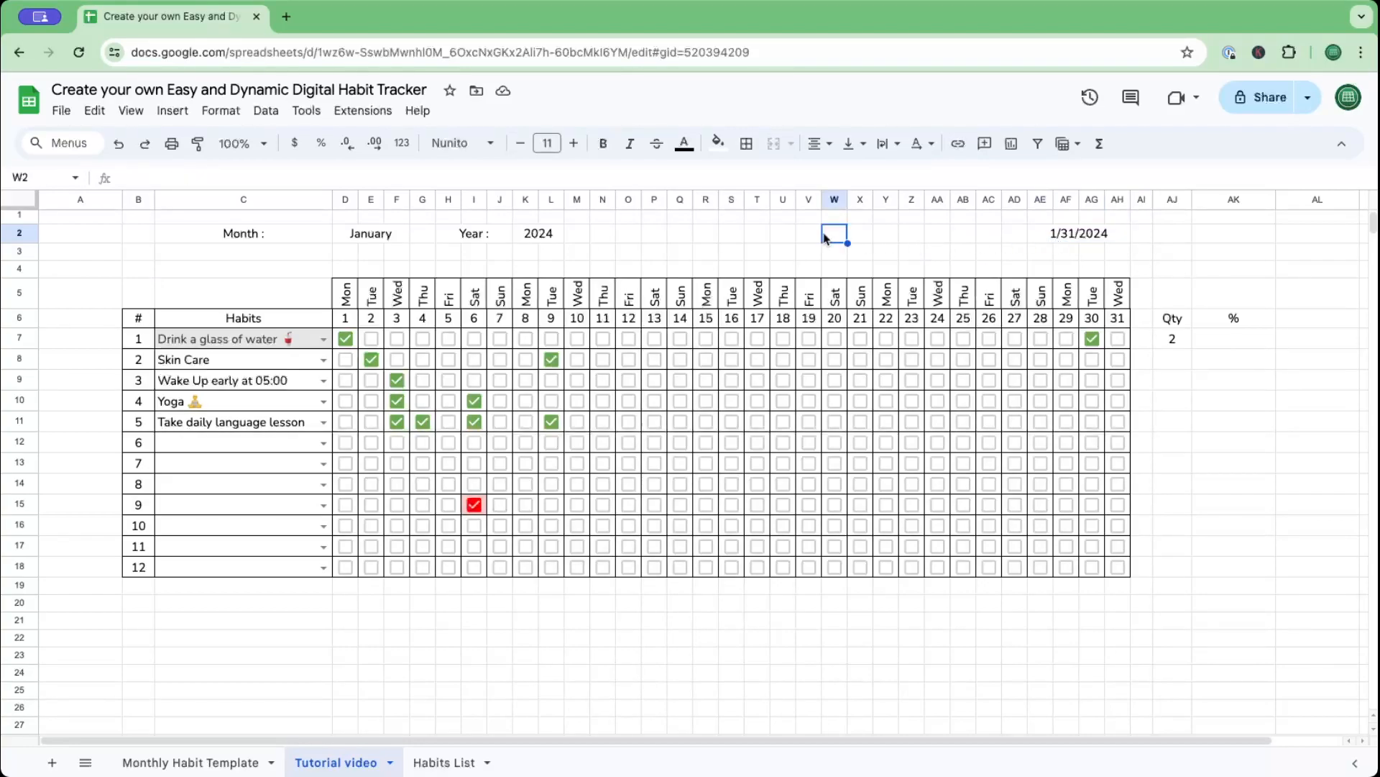
{"action": "type", "text": "=day("}
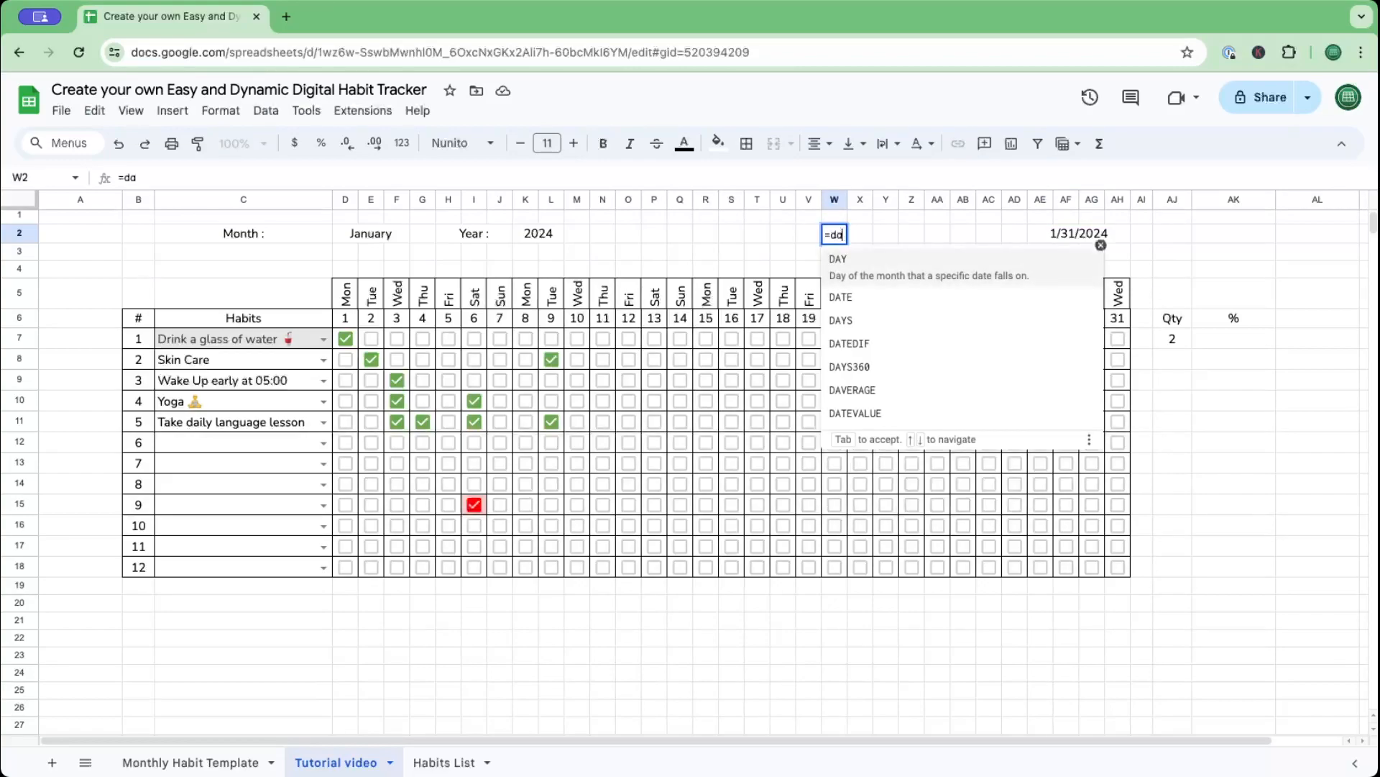
{"action": "left_click", "coordinate": [1067, 236]}
{"action": "type", "text": ")"}
{"action": "key", "text": "Return"}
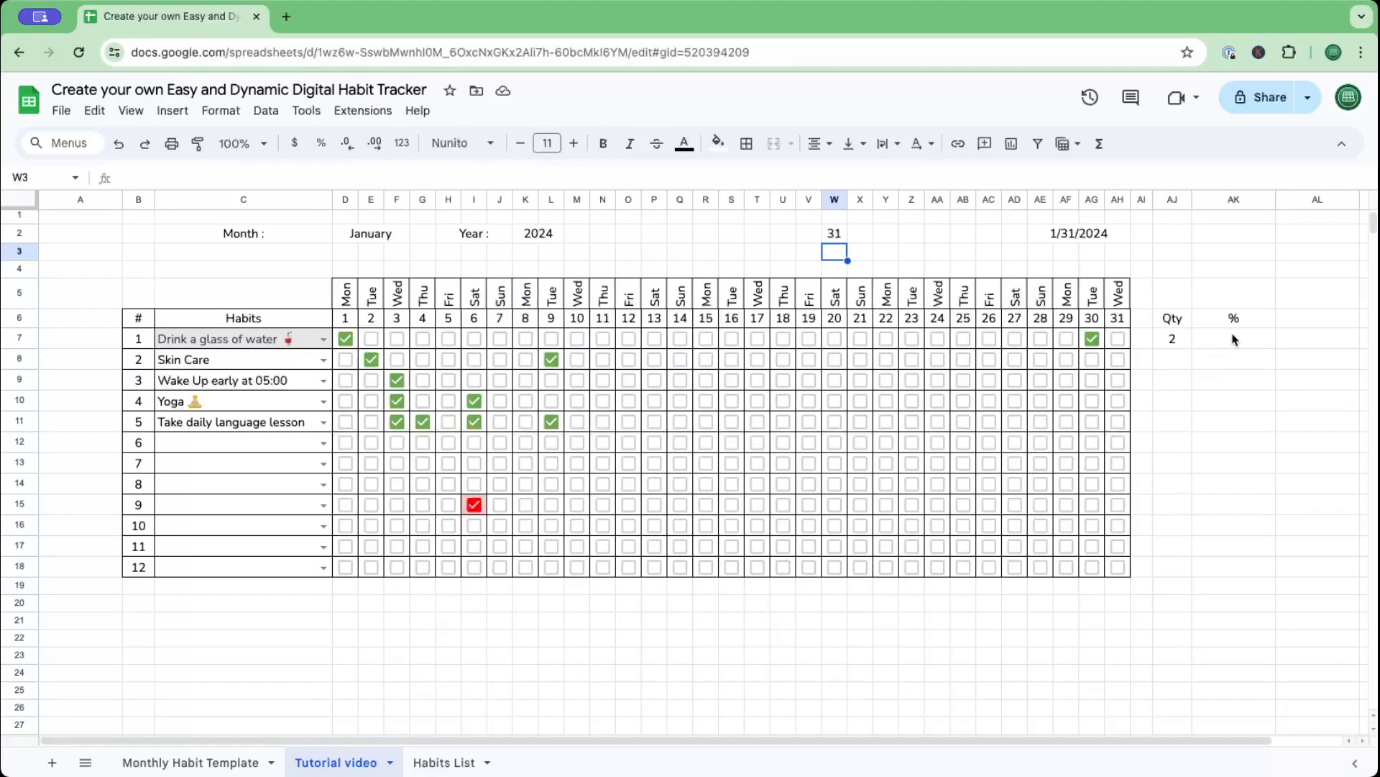
Delete the test formulas from cell W2 and the merged cell AE2:AH2.
{"action": "left_click", "coordinate": [837, 236]}
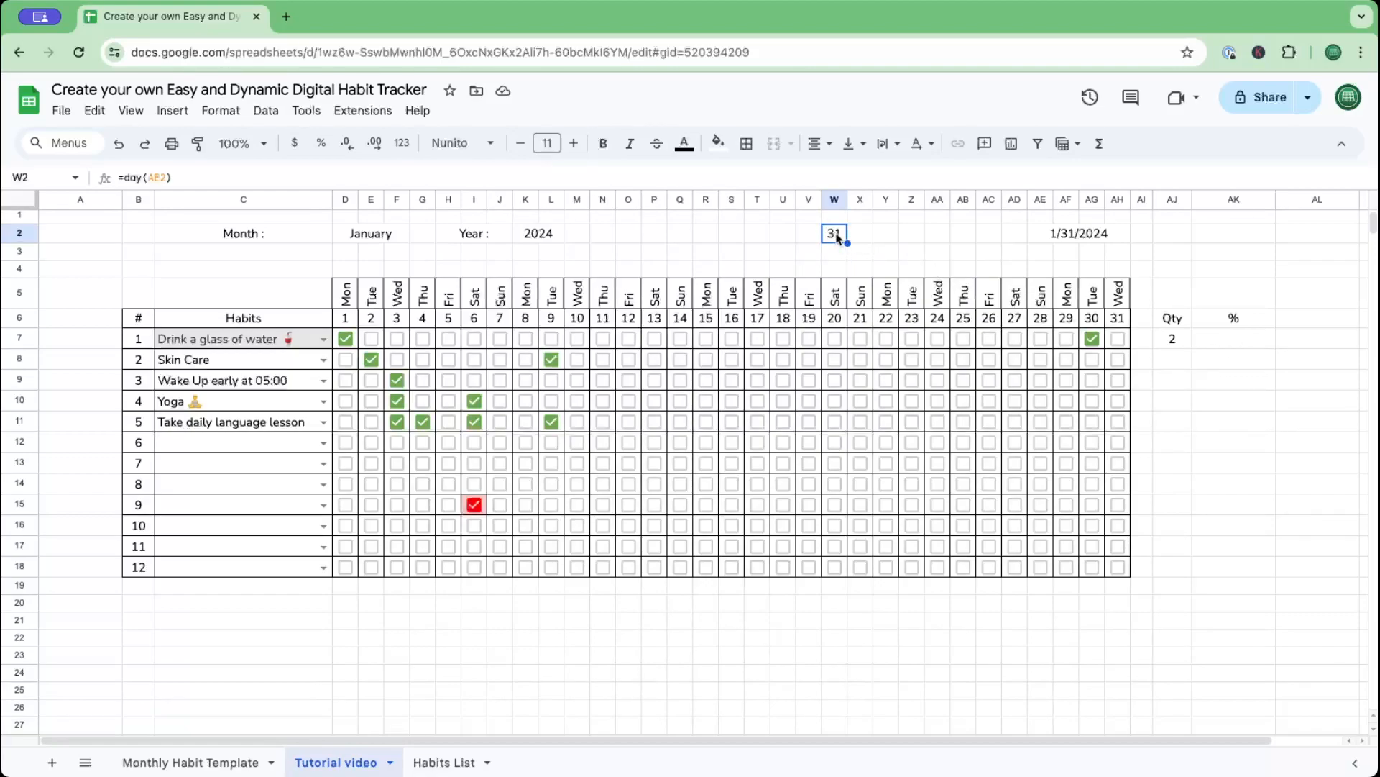
{"action": "key", "text": "Delete"}
{"action": "left_click", "coordinate": [1069, 235]}
{"action": "key", "text": "Delete"}
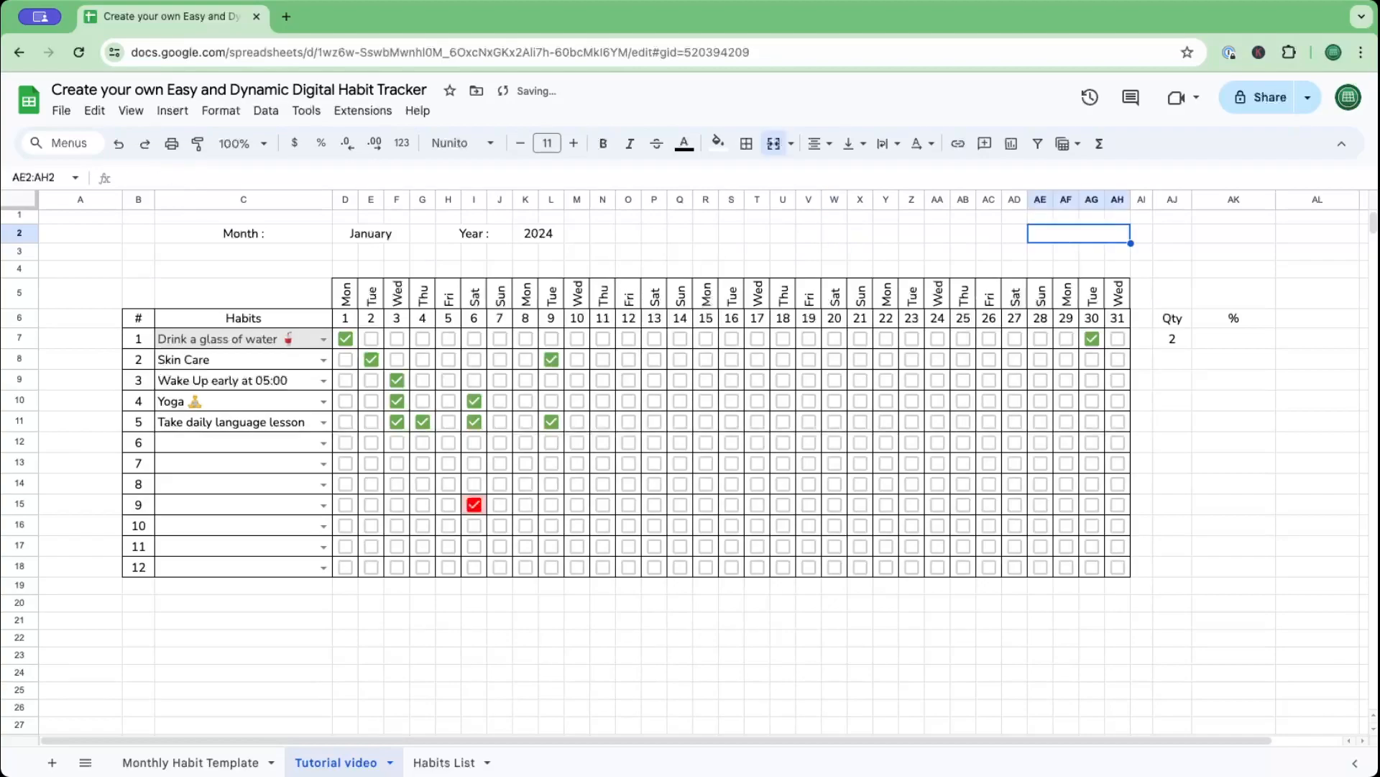
Calculate the first habit's monthly completion rate in AK7 with the formula =AJ7/day(eomonth(D2,0)).
{"action": "left_click", "coordinate": [1214, 341]}
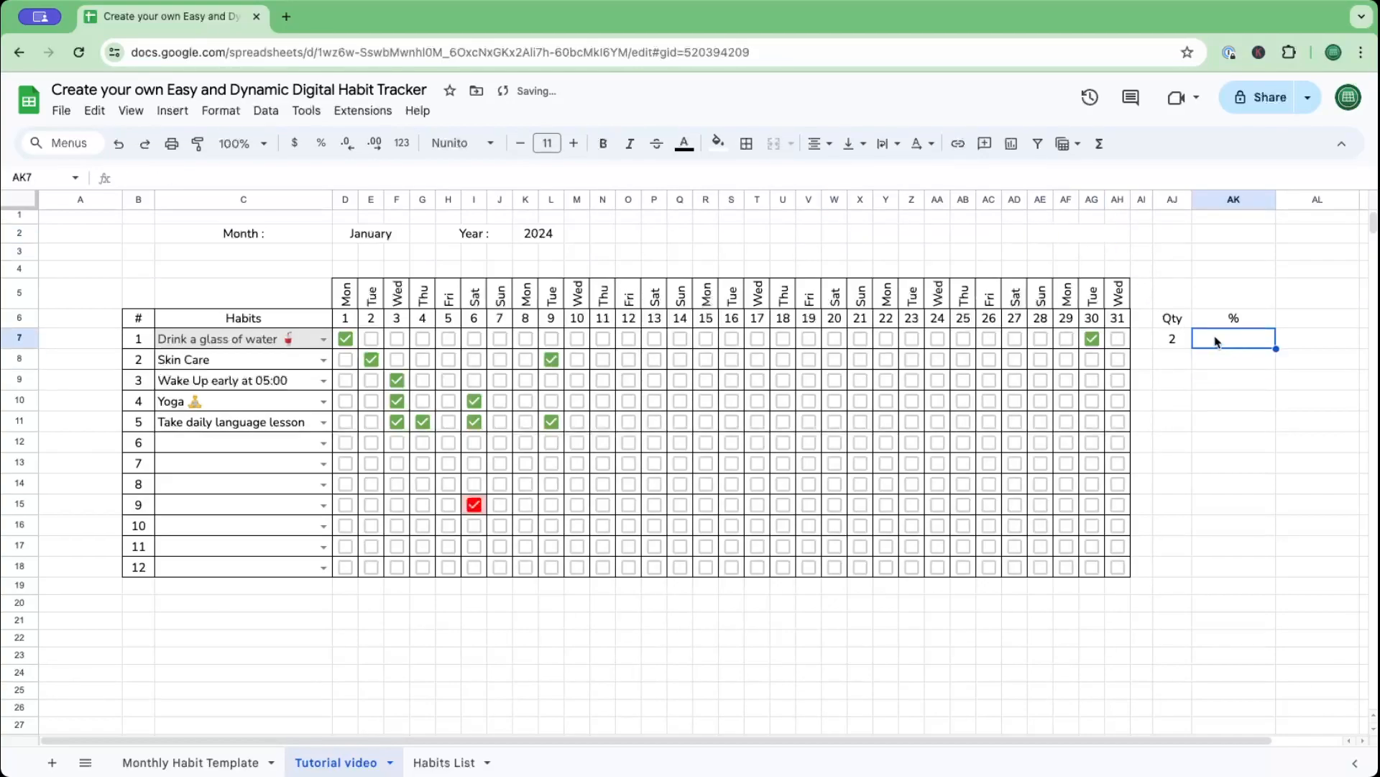
{"action": "type", "text": "="}
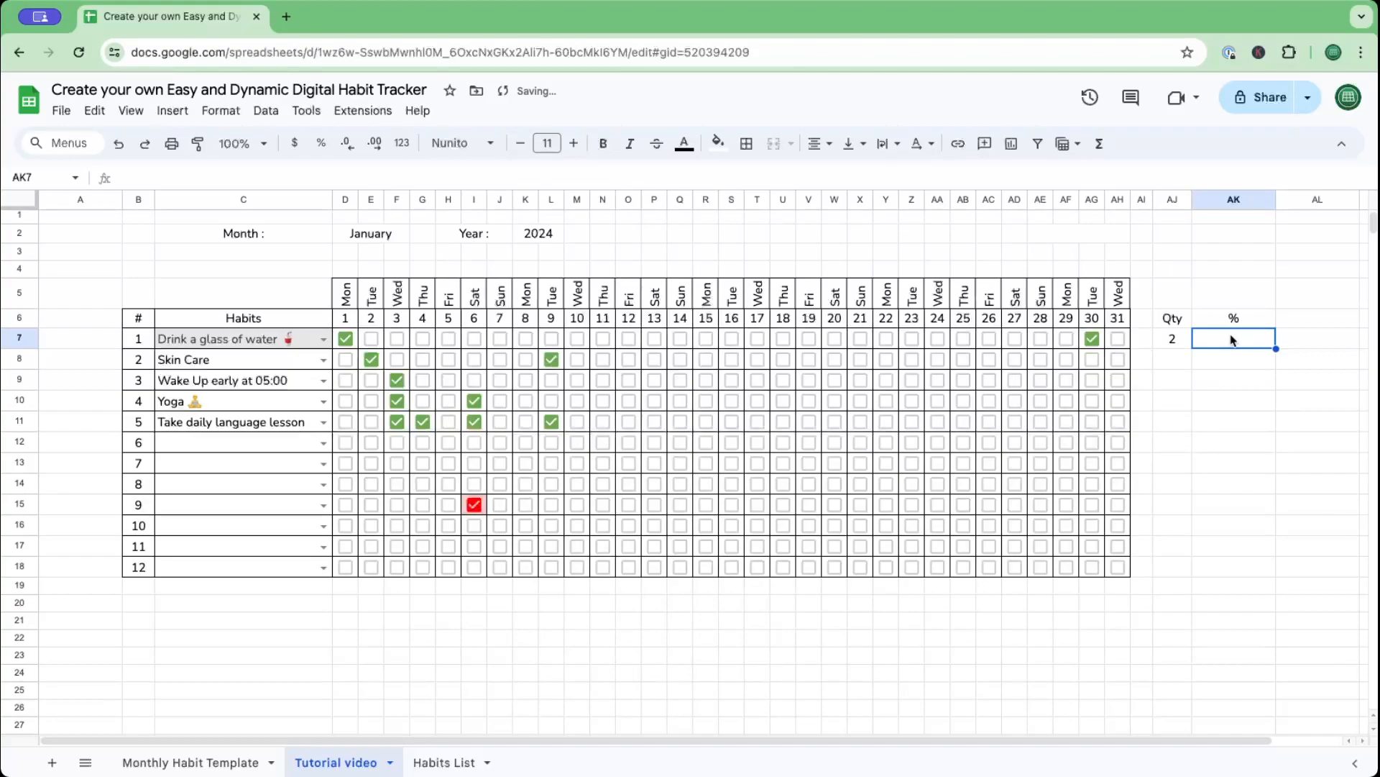
{"action": "type", "text": "="}
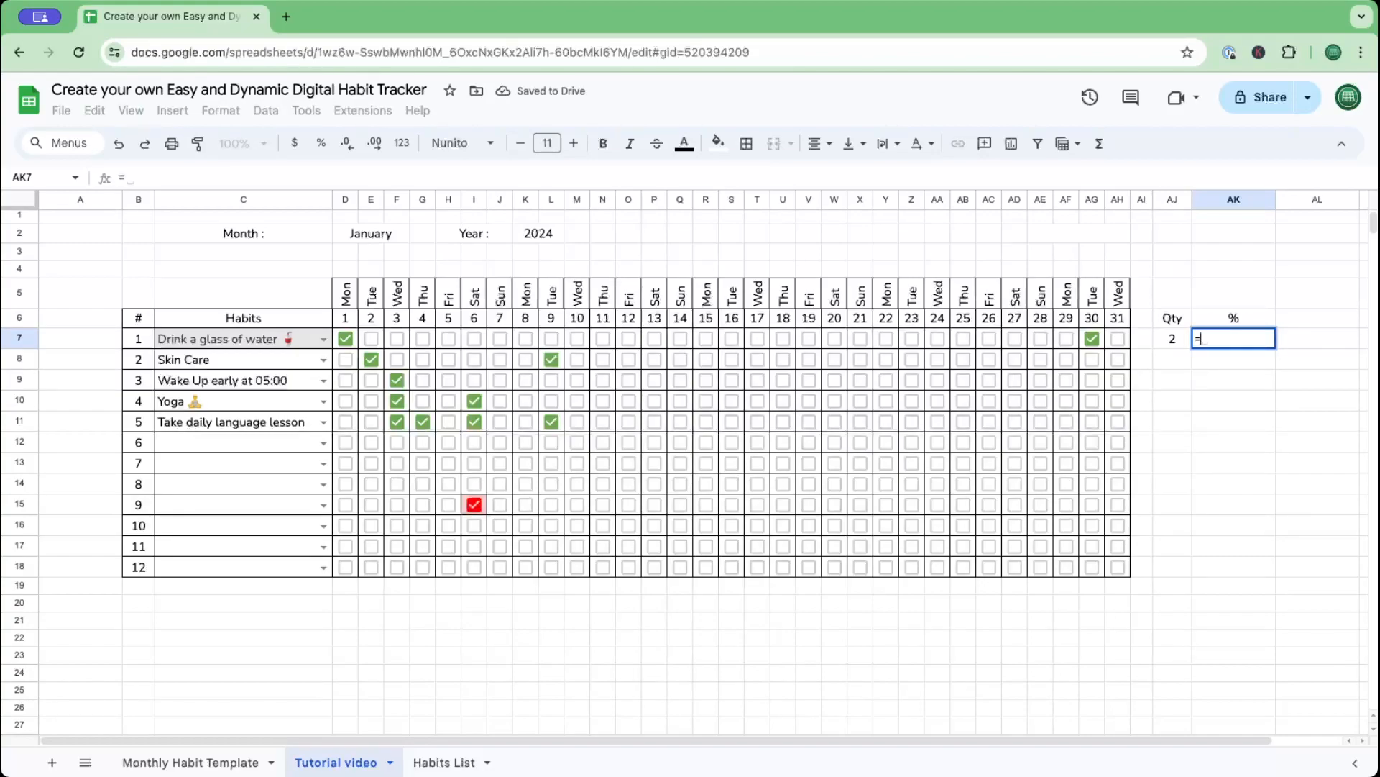
{"action": "left_click", "coordinate": [1171, 341]}
{"action": "type", "text": "/"}
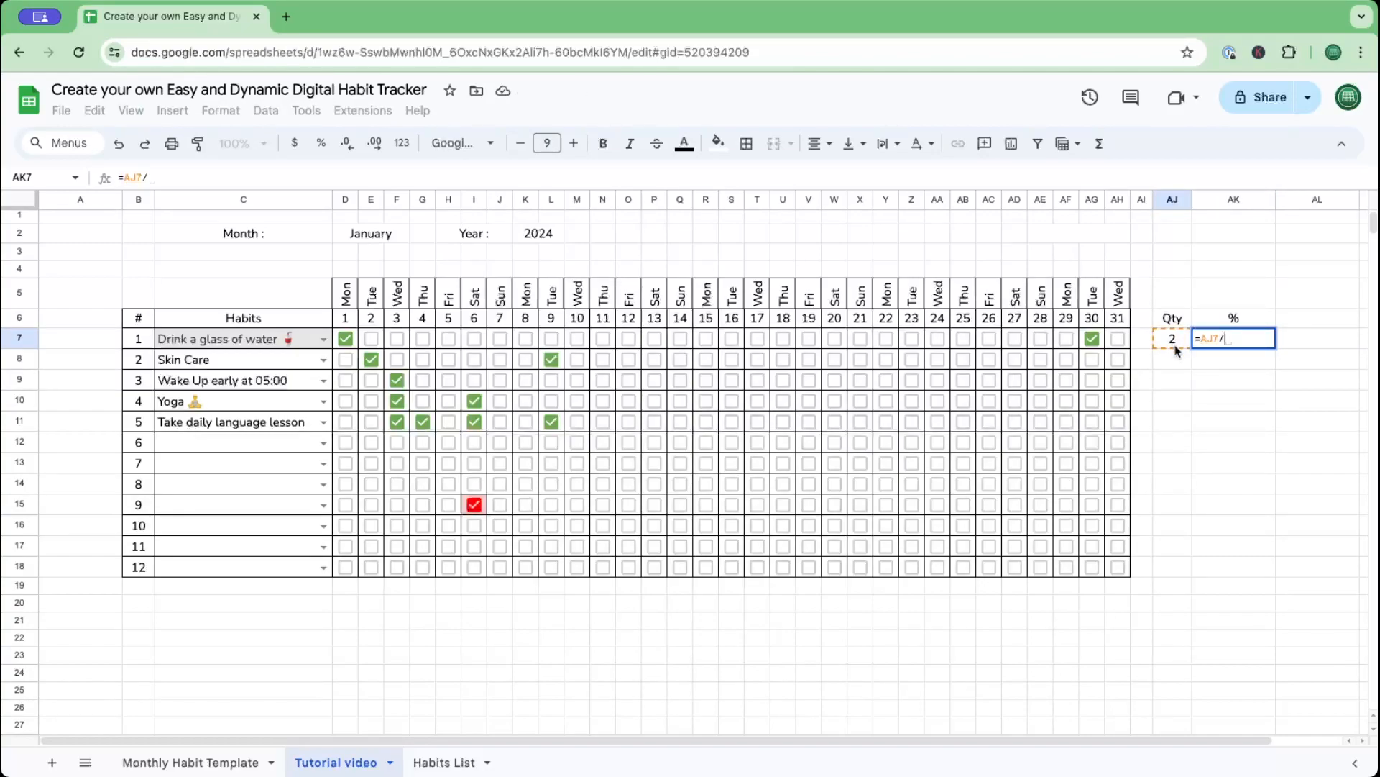
{"action": "type", "text": "day"}
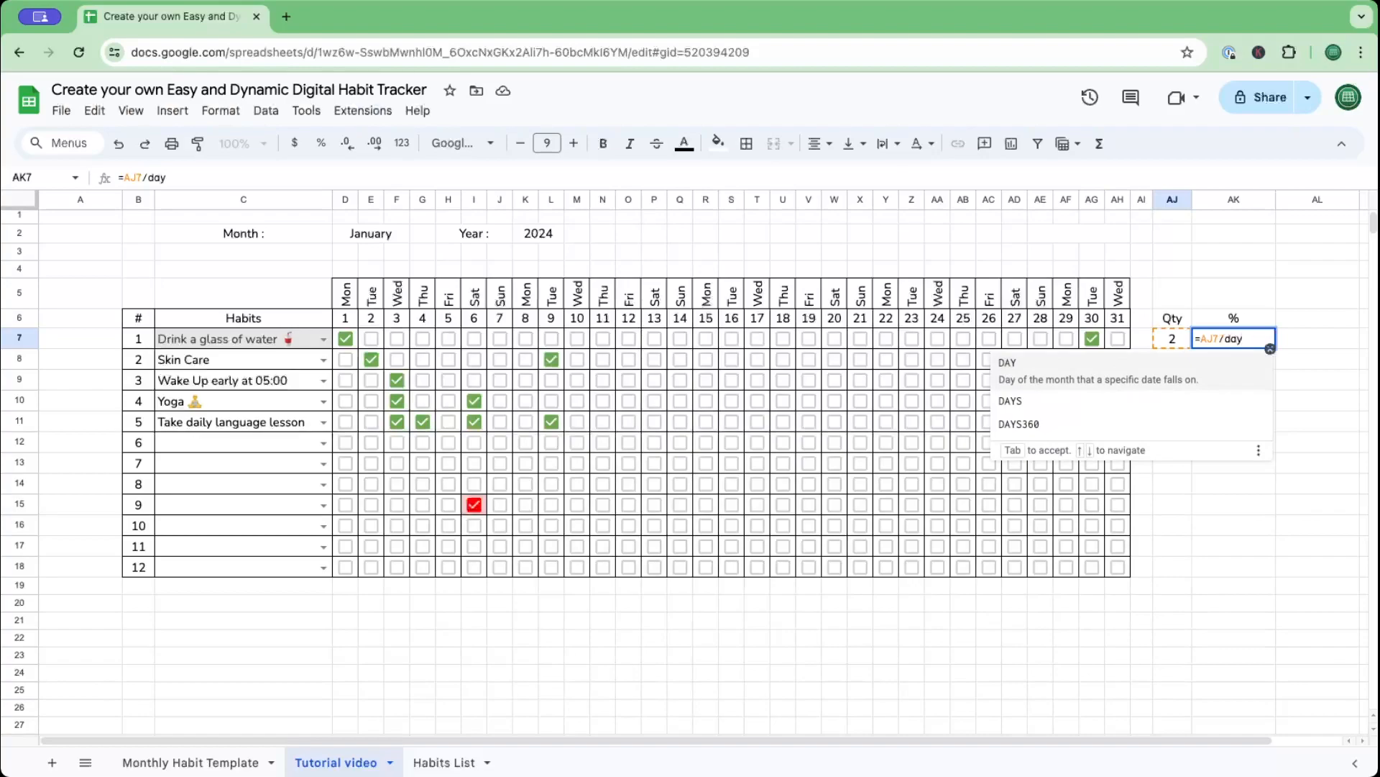
{"action": "type", "text": "("}
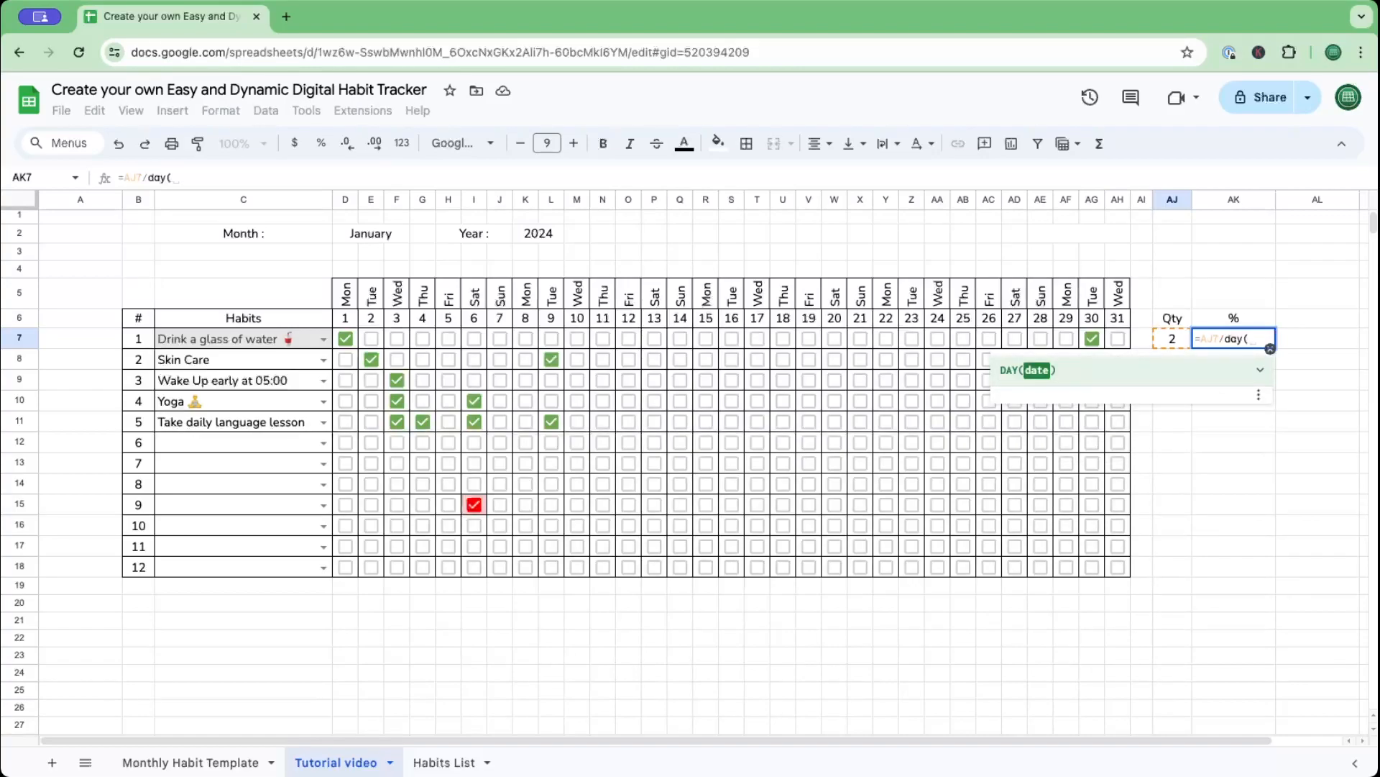
{"action": "type", "text": "eomonth("}
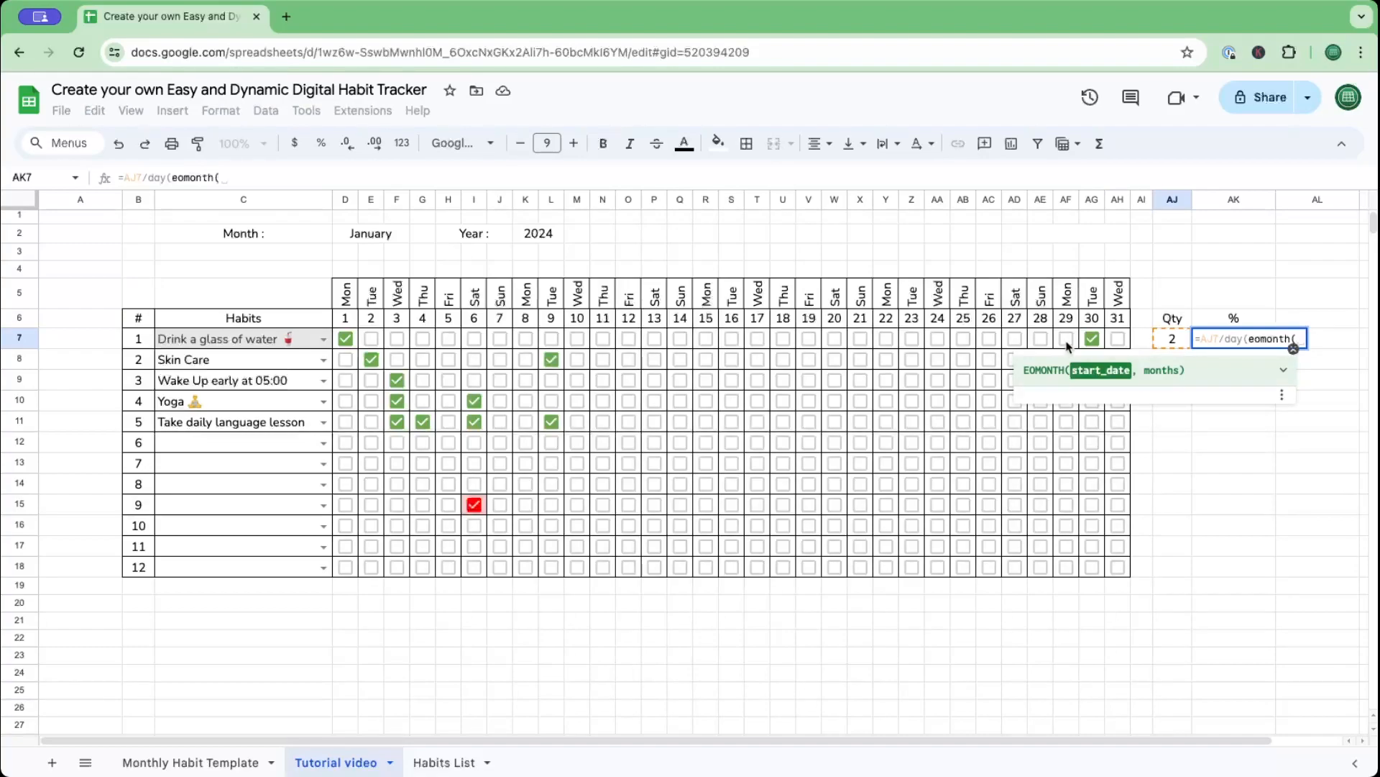
{"action": "left_click", "coordinate": [339, 237]}
{"action": "type", "text": ","}
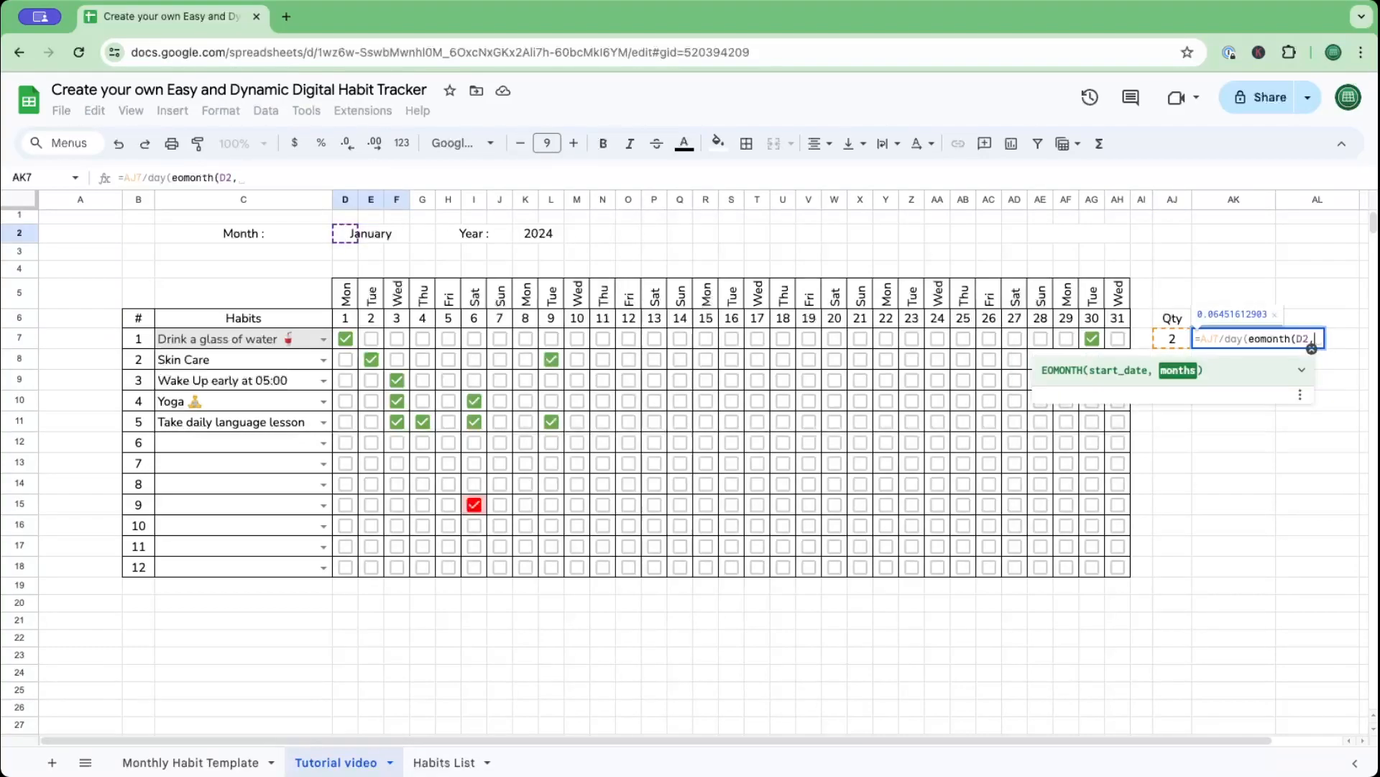
{"action": "type", "text": "0)"}
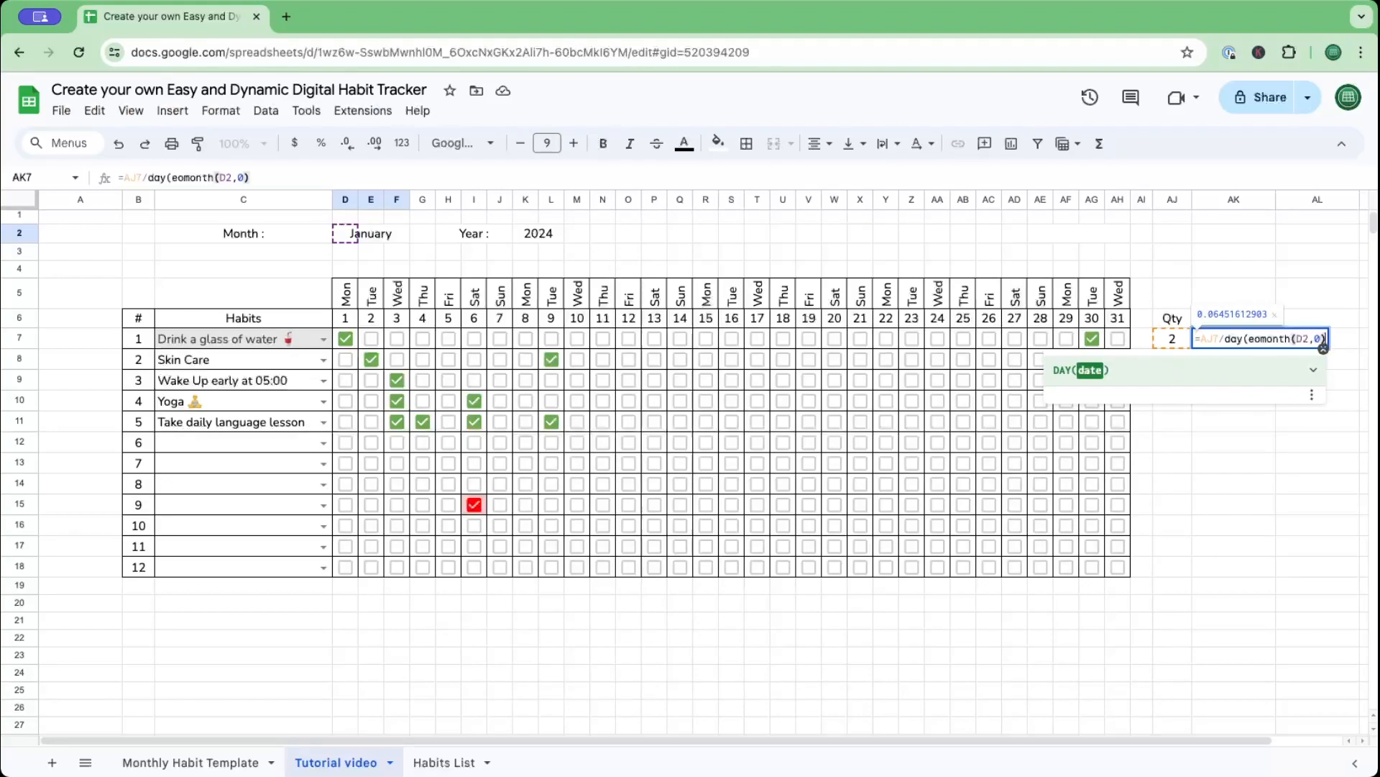
{"action": "type", "text": ")"}
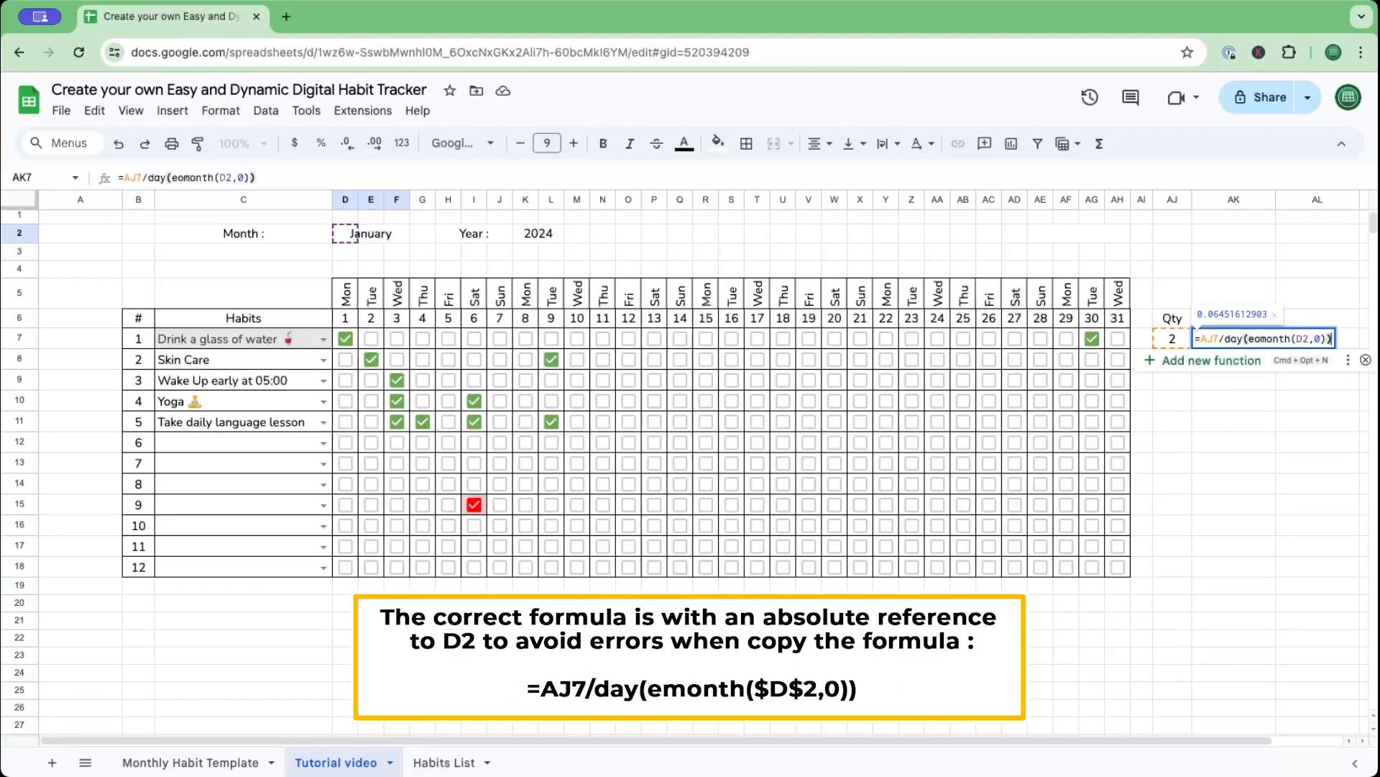
{"action": "key", "text": "Return"}
Format the first habit's completion rate in AK7 as Percent.
{"action": "left_click", "coordinate": [1230, 344]}
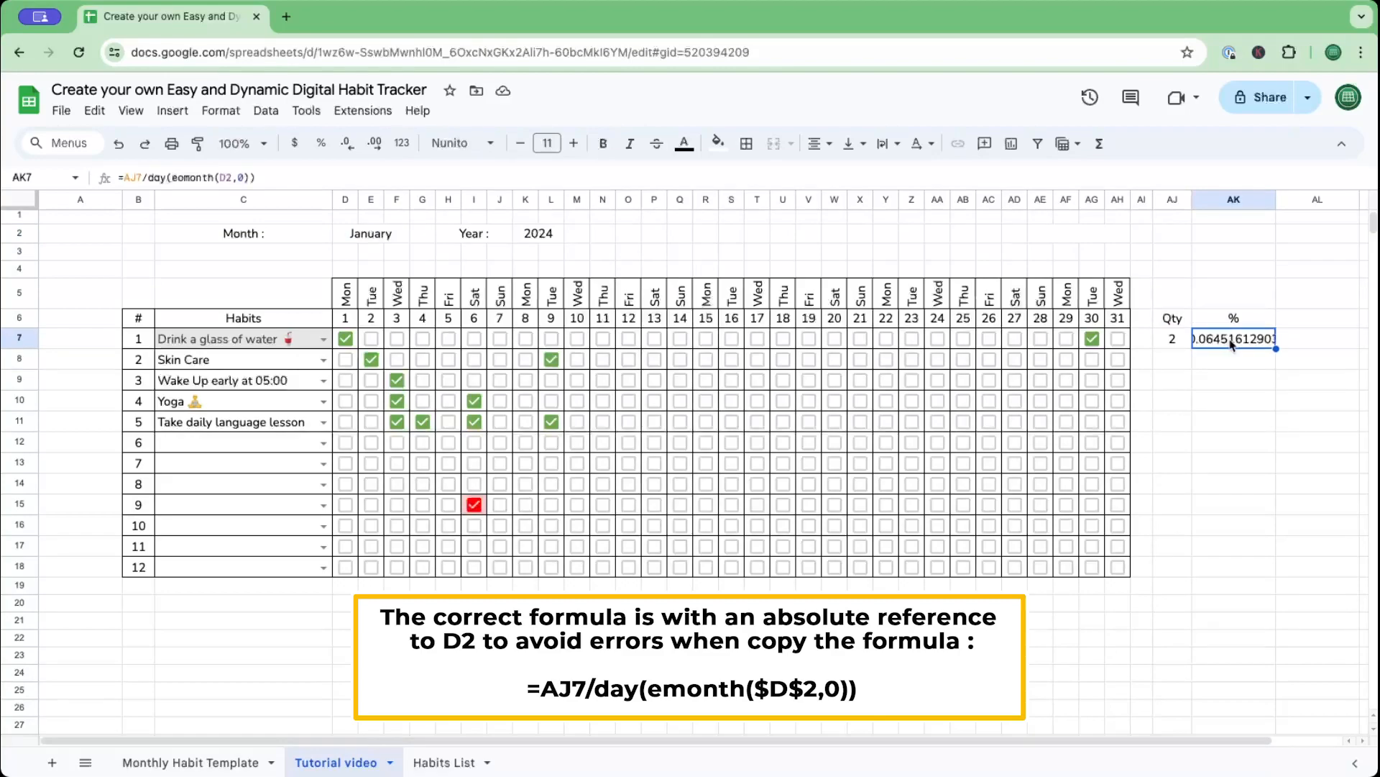
{"action": "left_click", "coordinate": [220, 110]}
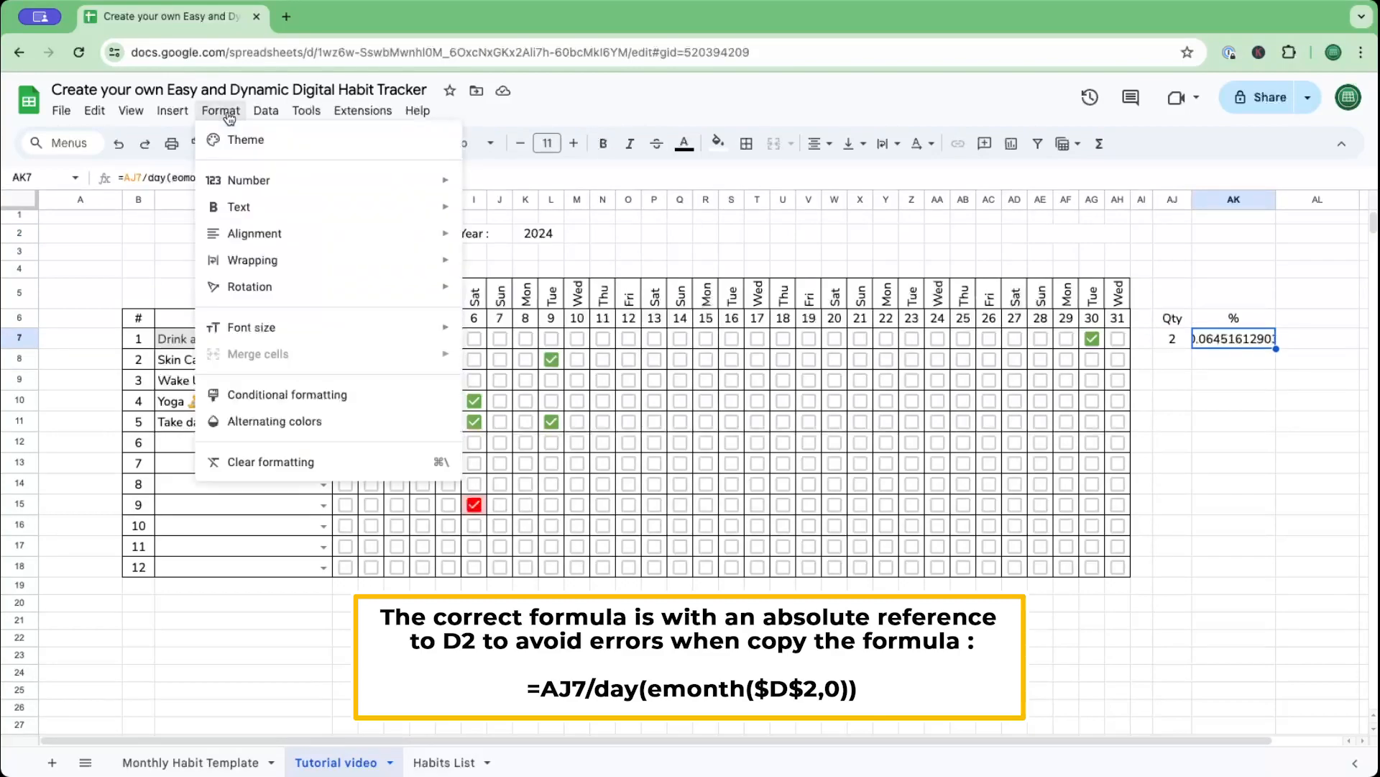
{"action": "mouse_move", "coordinate": [257, 182]}
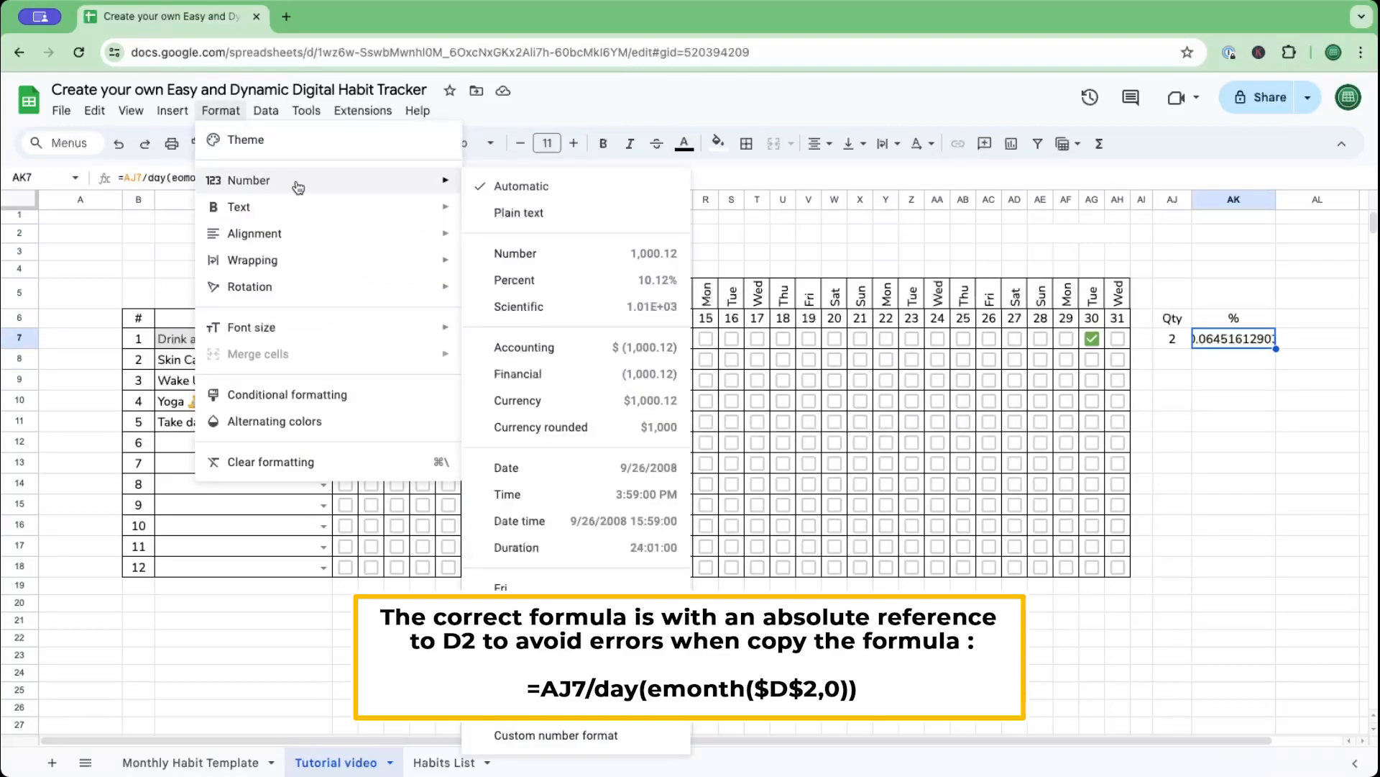
{"action": "left_click", "coordinate": [535, 289]}
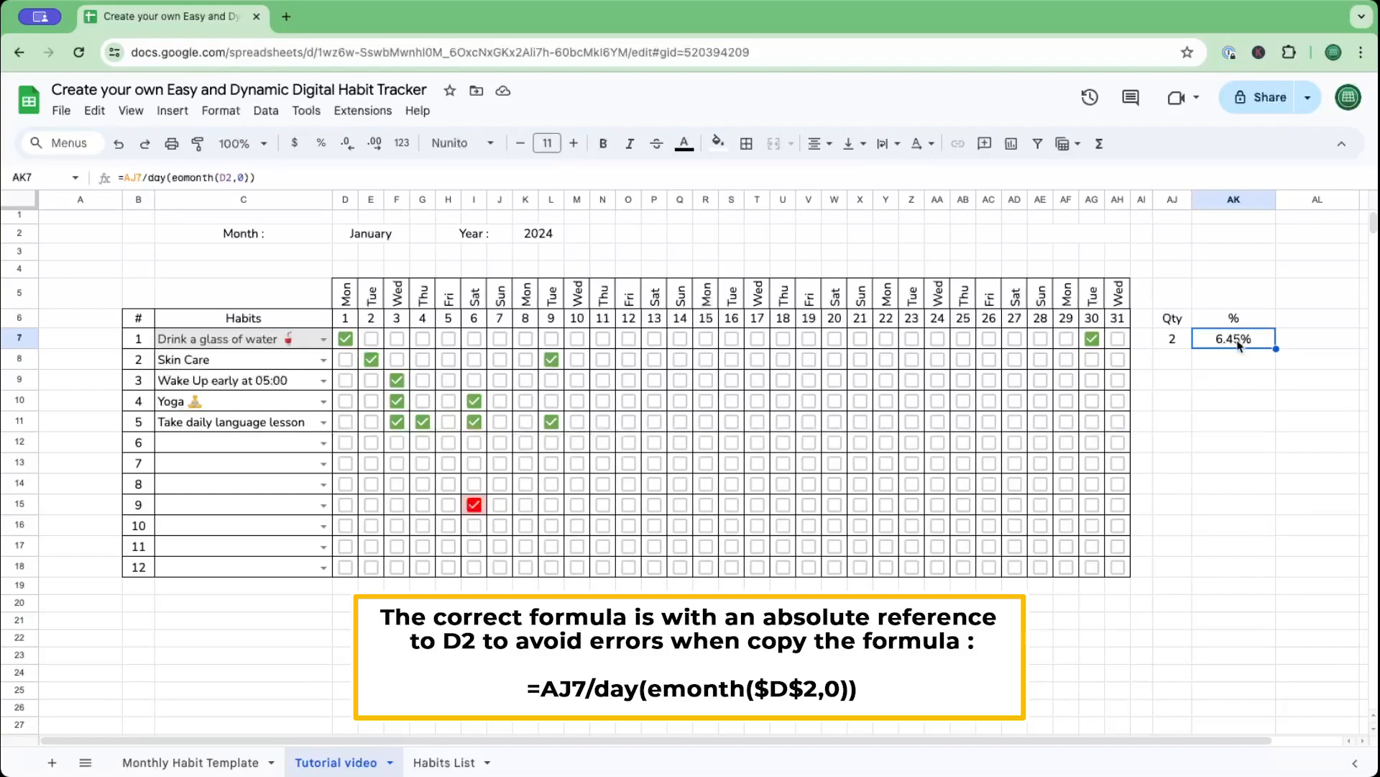
Fill the Qty formula from AJ7 down to AJ18 and the % formula from AK7 down to AK18.
{"action": "left_click", "coordinate": [1177, 344]}
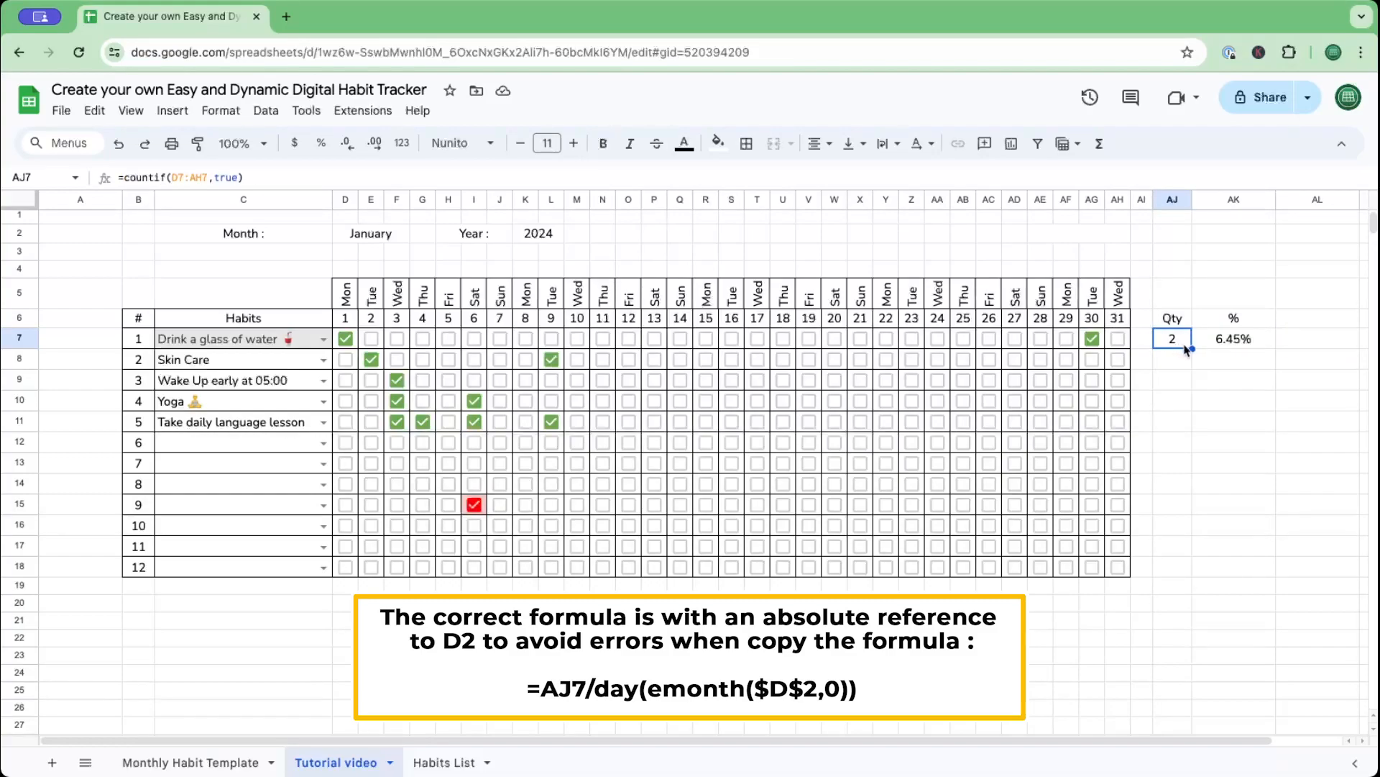
{"action": "left_click_drag", "start_coordinate": [1191, 348], "coordinate": [1192, 570]}
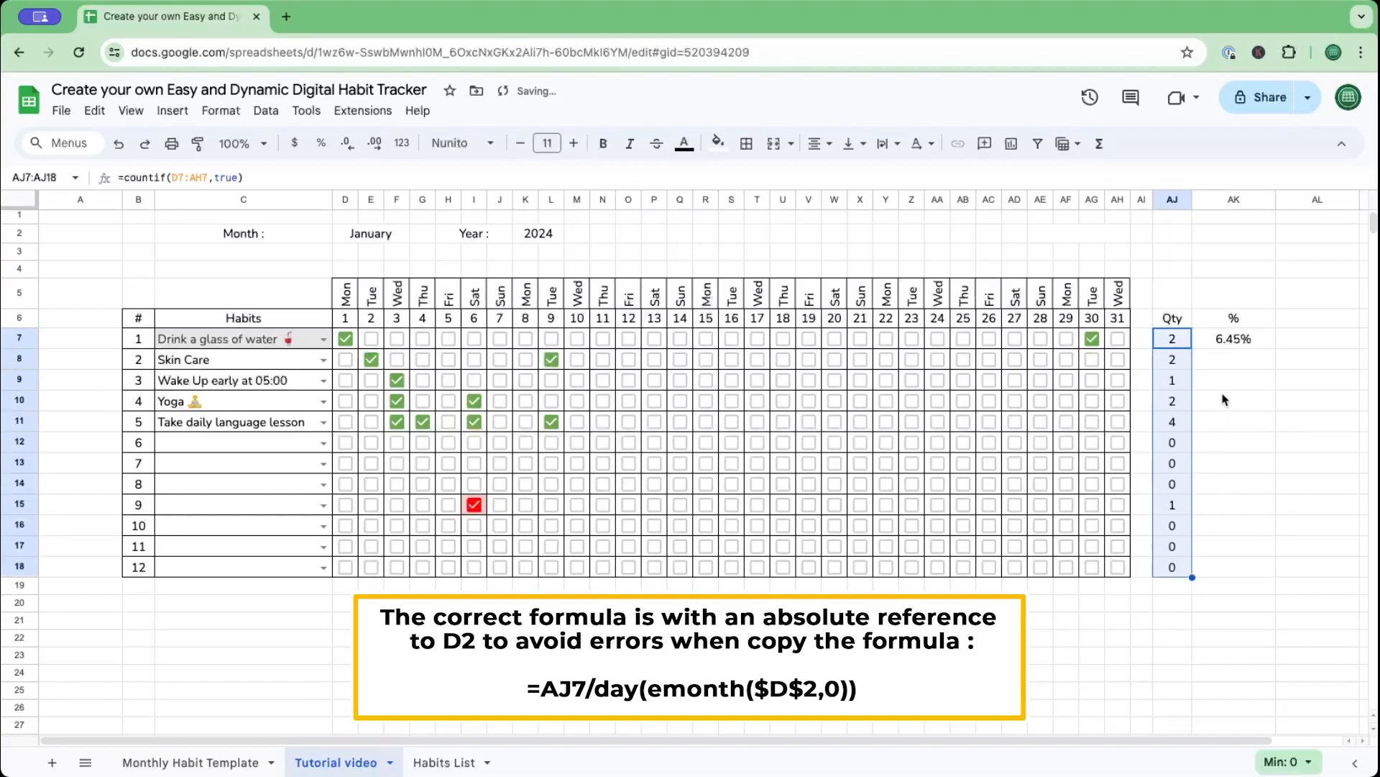
{"action": "left_click", "coordinate": [1242, 347]}
{"action": "left_click_drag", "start_coordinate": [1276, 349], "coordinate": [1264, 571]}
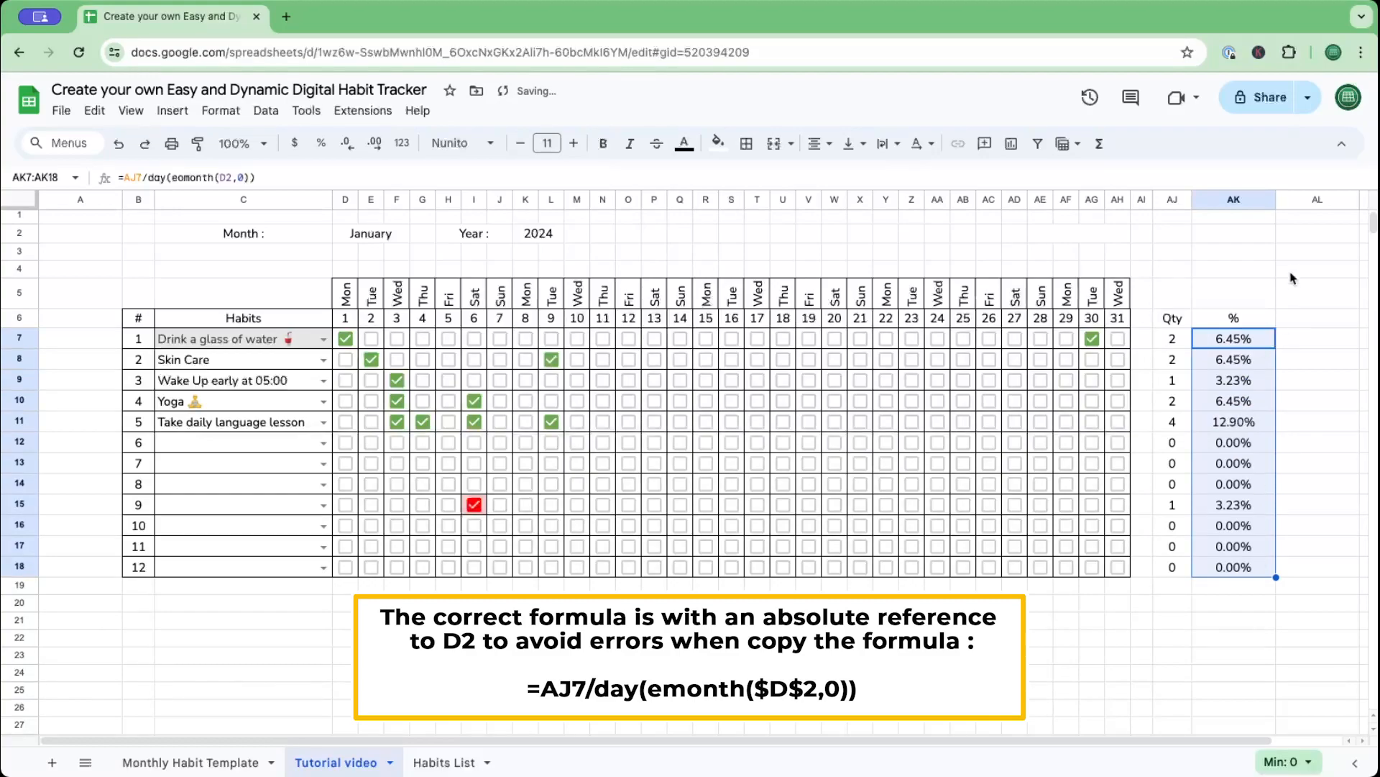
Narrow the spacer column AI further.
{"action": "left_click_drag", "start_coordinate": [1192, 199], "coordinate": [1144, 200]}
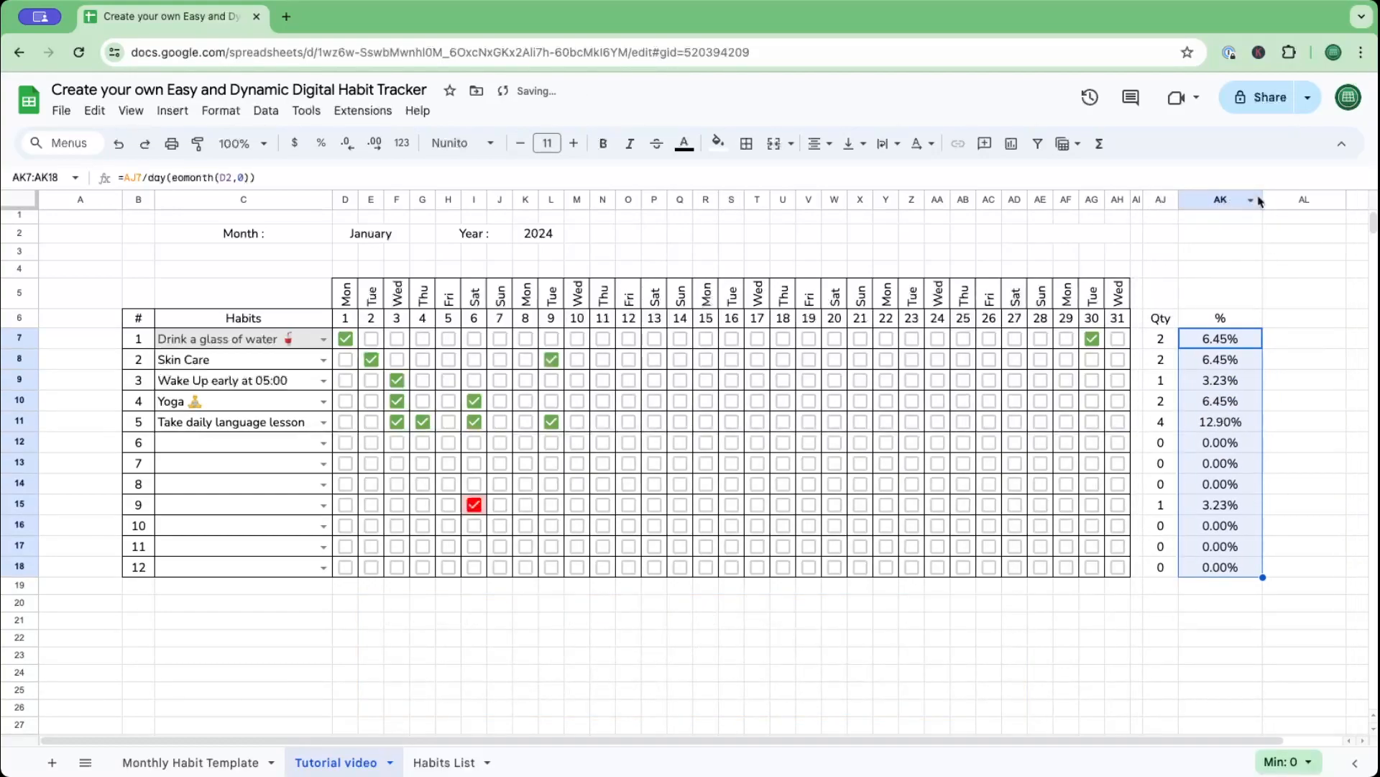
Narrow the % column AK and apply all borders to the Qty and % table in AJ6:AK18.
{"action": "left_click_drag", "start_coordinate": [1261, 200], "coordinate": [1238, 201]}
{"action": "left_click", "coordinate": [1259, 400]}
{"action": "left_click_drag", "start_coordinate": [1160, 318], "coordinate": [1215, 565]}
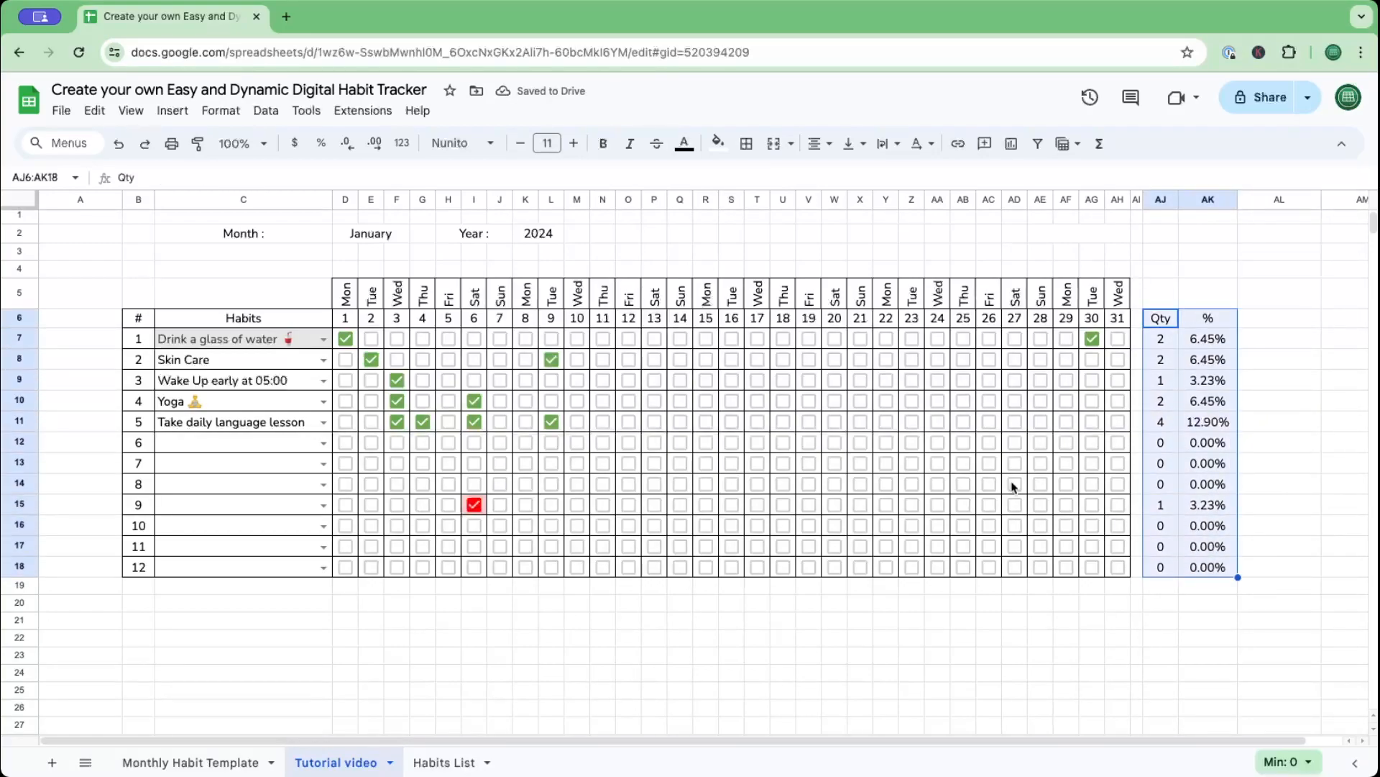
{"action": "left_click", "coordinate": [746, 143]}
{"action": "left_click", "coordinate": [756, 181]}
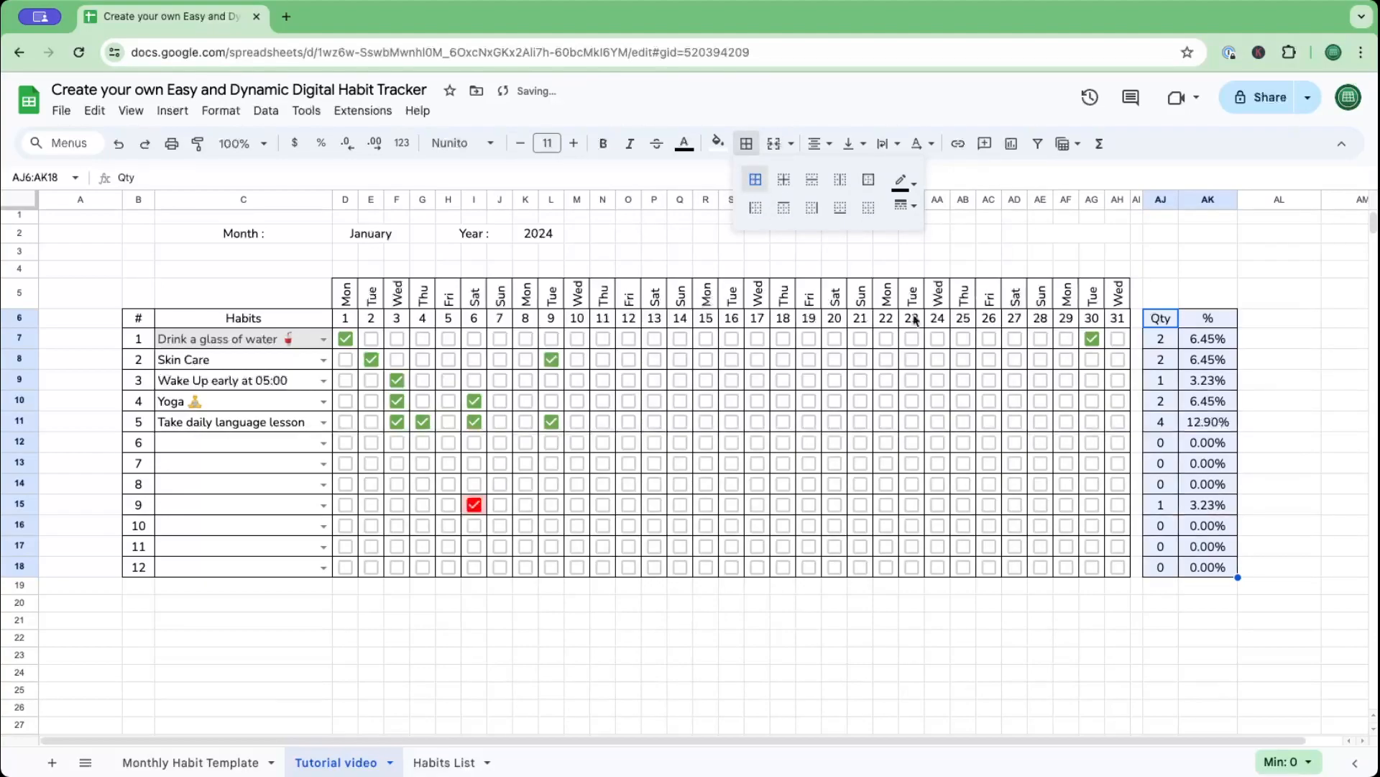
{"action": "left_click", "coordinate": [1319, 489]}
{"action": "scroll", "coordinate": [1010, 622], "scroll_direction": "down", "scroll_amount": 2}
{"action": "scroll", "coordinate": [1009, 620], "scroll_direction": "up", "scroll_amount": 2}
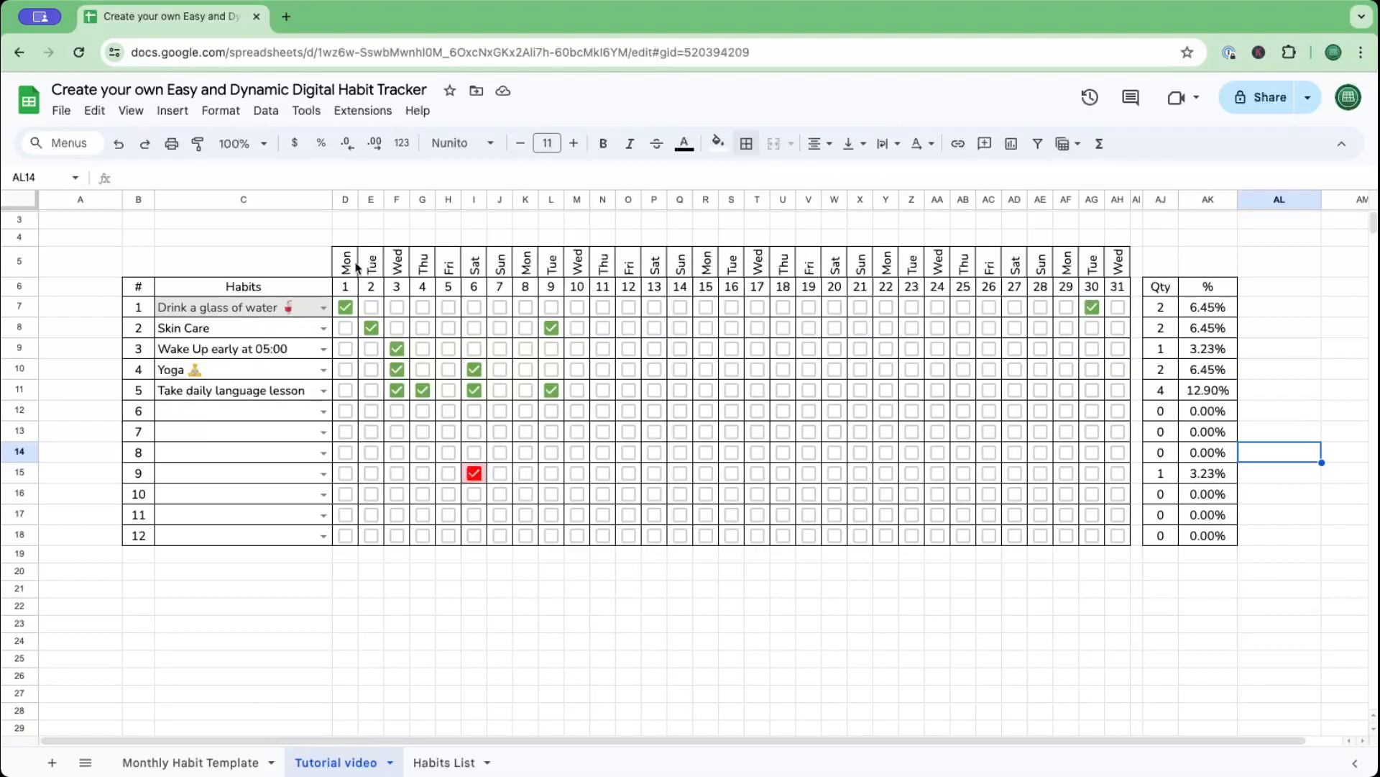
Enter the label "Number of Habits" in C21 below the habit table.
{"action": "left_click", "coordinate": [234, 590]}
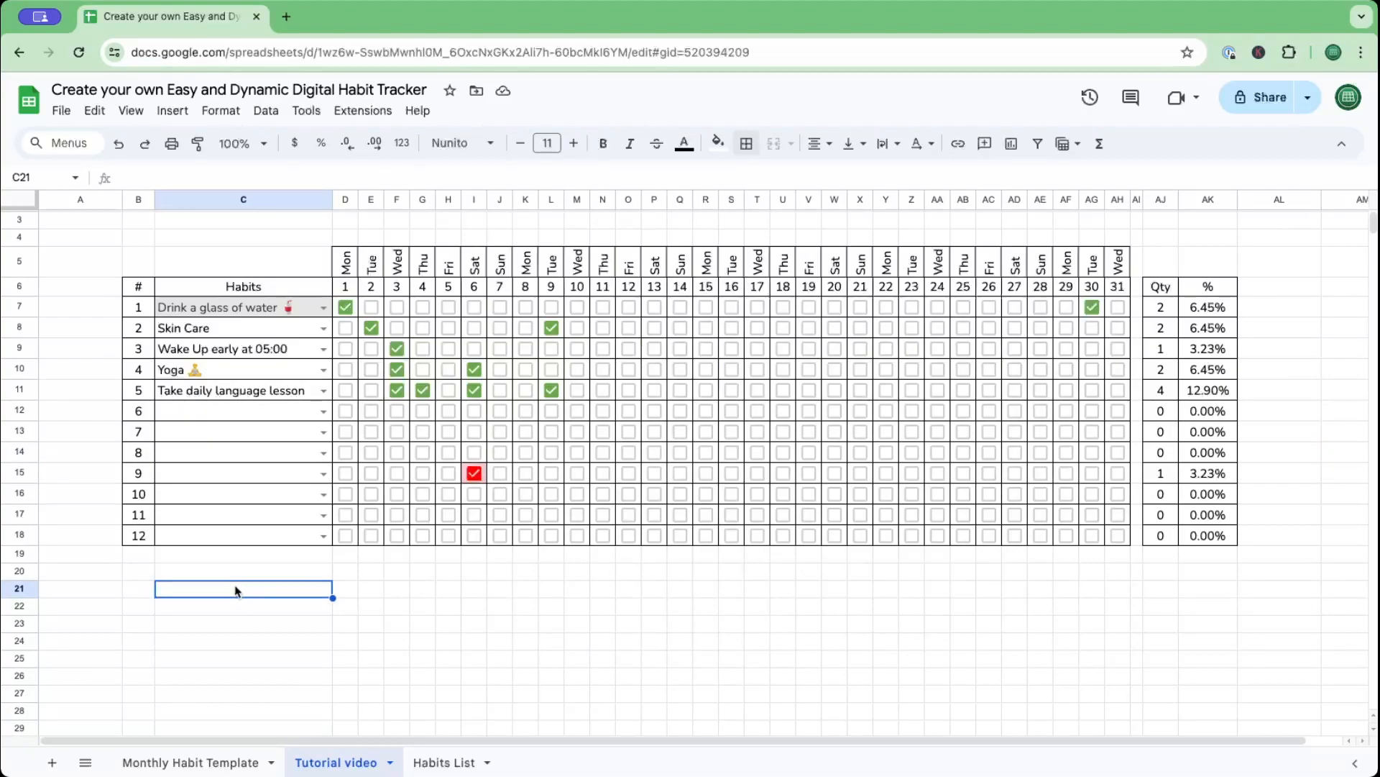
{"action": "key", "text": "Delete"}
{"action": "type", "text": "Number of Habits"}
{"action": "key", "text": "Return"}
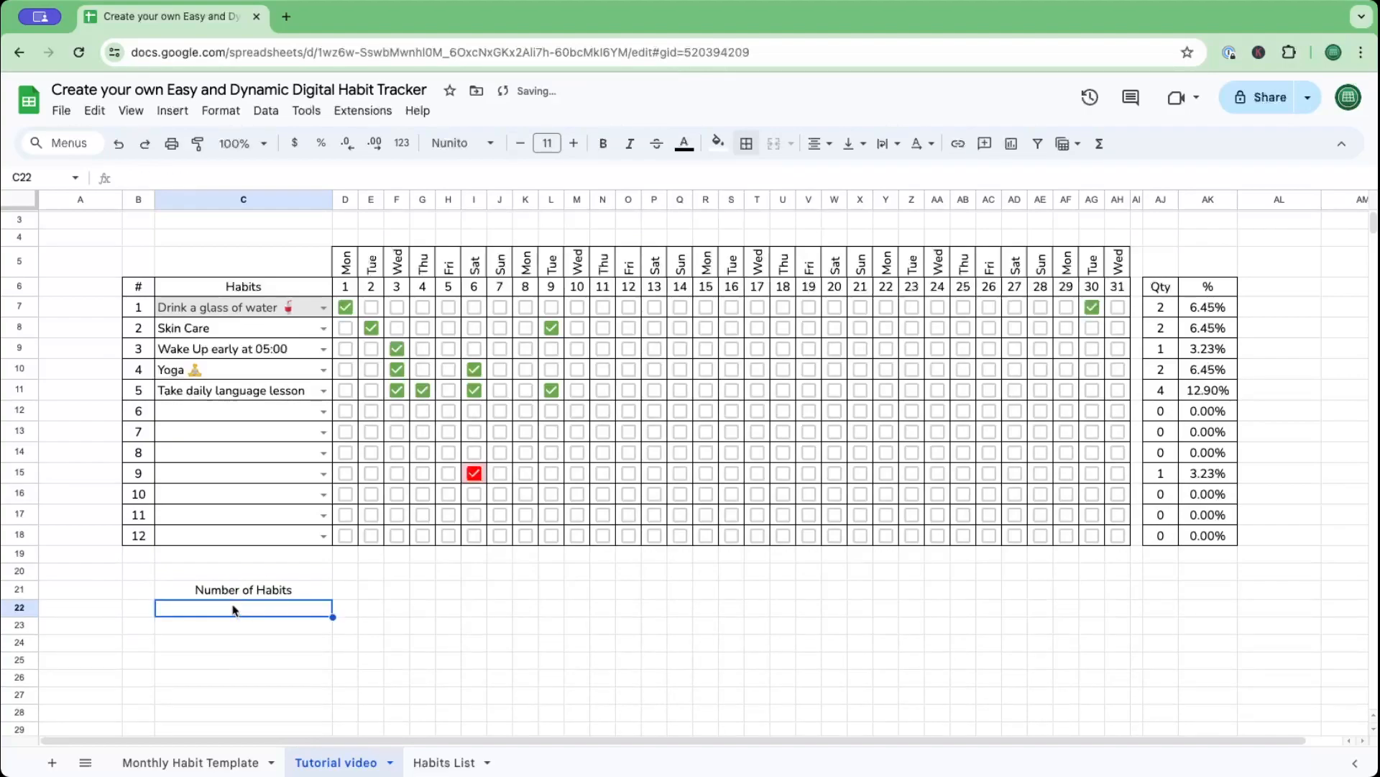
Count the habits listed in the table by entering =COUNTA(C7:C18) in C22.
{"action": "type", "text": "="}
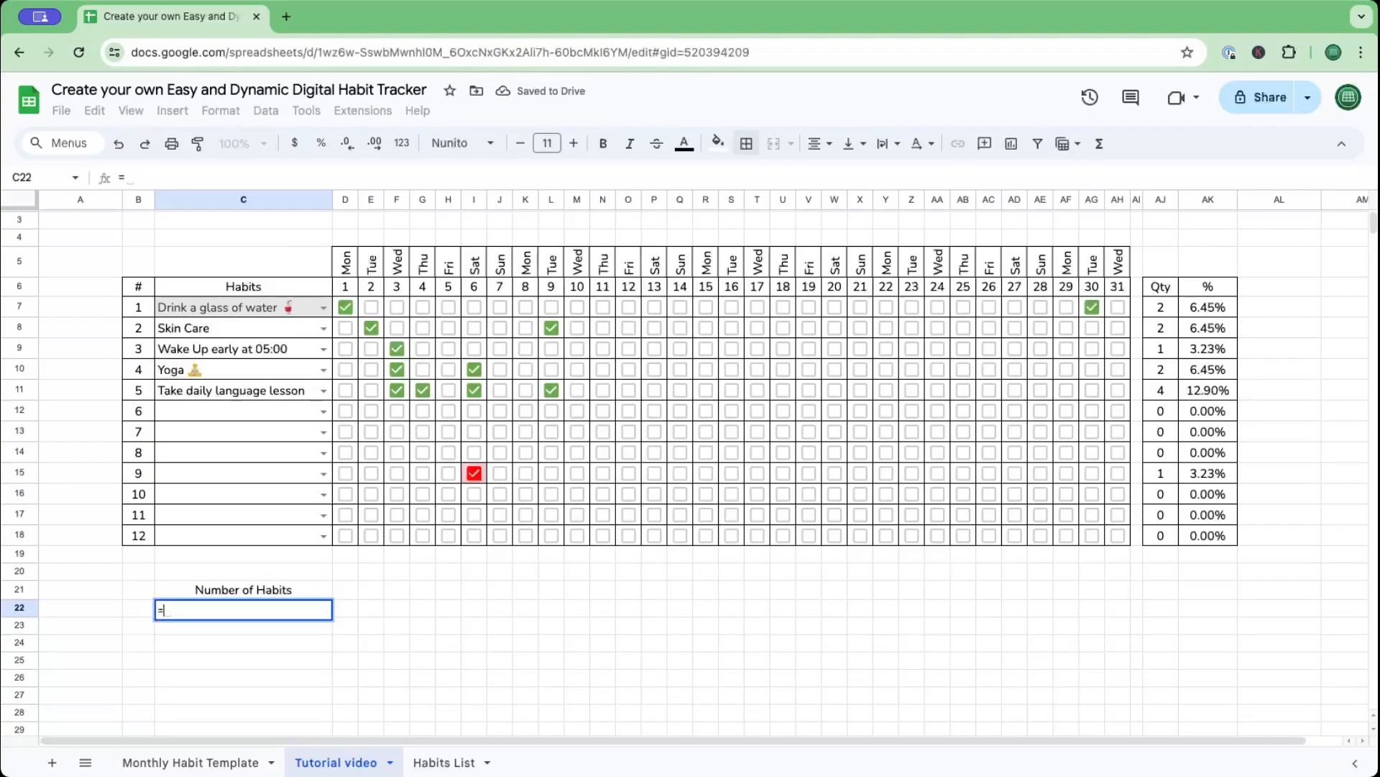
{"action": "type", "text": "Counta"}
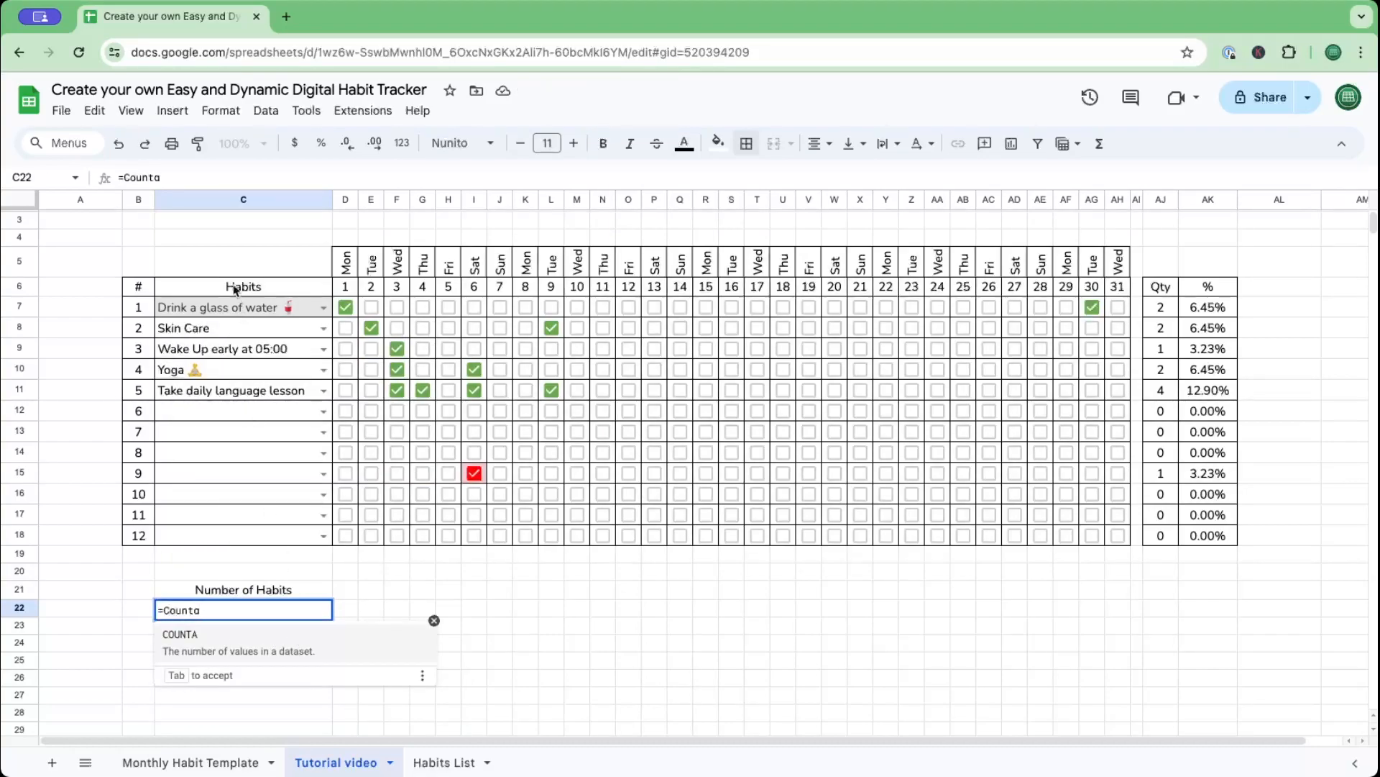
{"action": "left_click", "coordinate": [200, 641]}
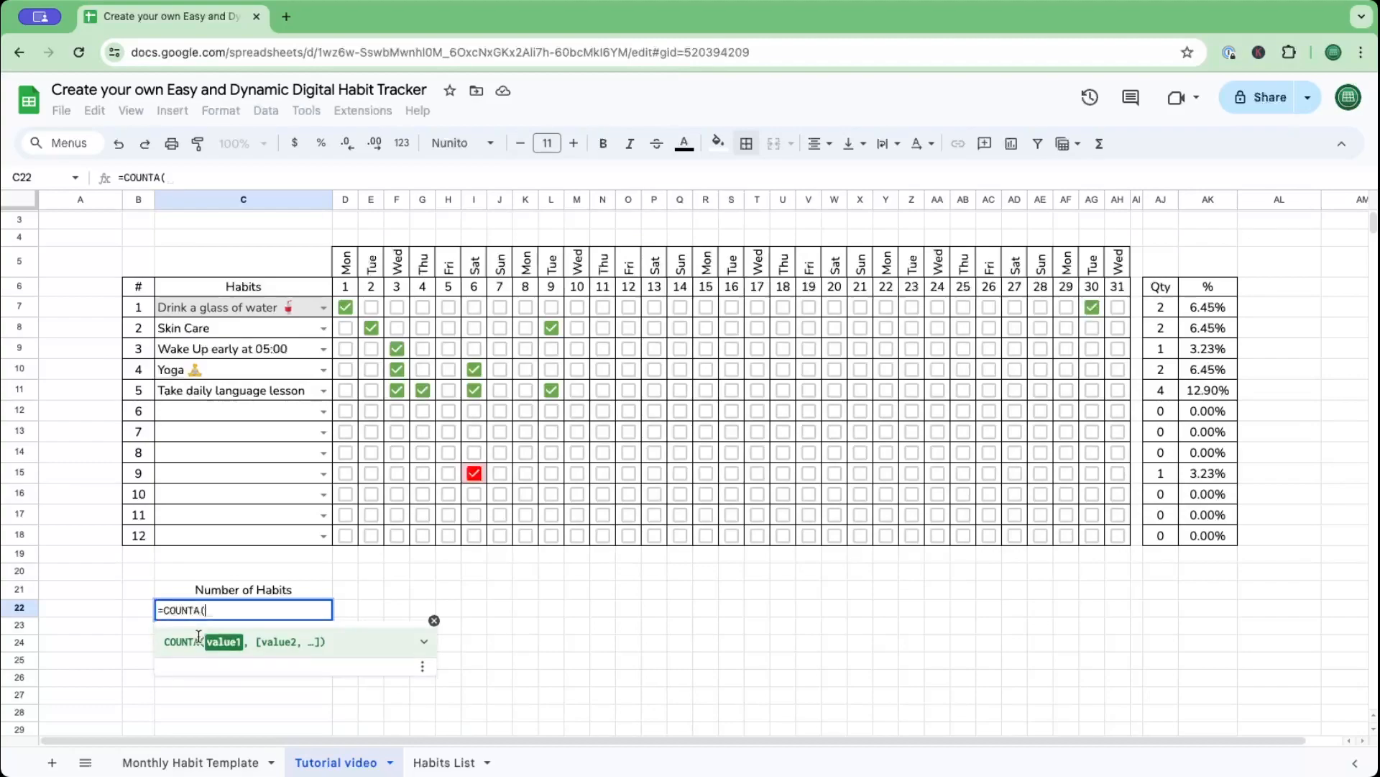
{"action": "left_click", "coordinate": [238, 314]}
{"action": "left_click_drag", "start_coordinate": [239, 321], "coordinate": [245, 540]}
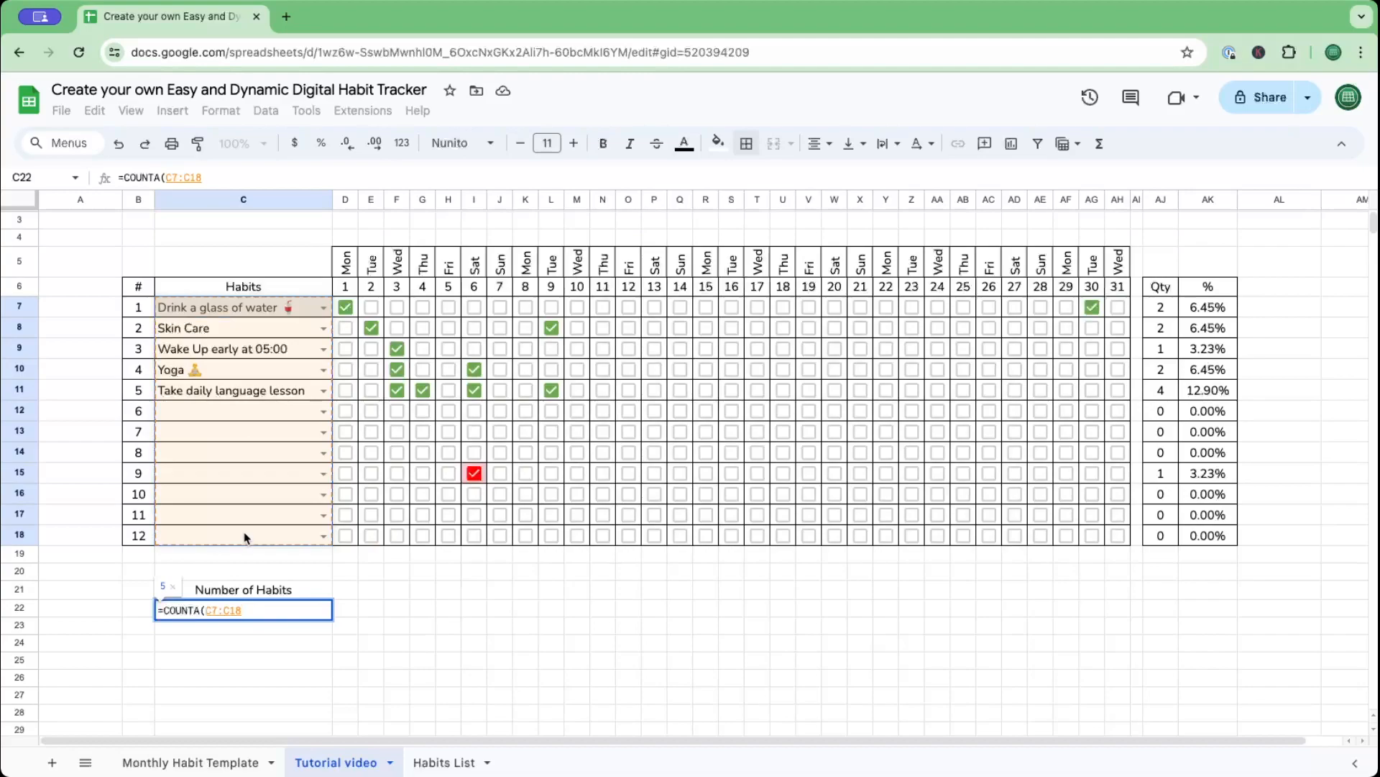
{"action": "type", "text": ")"}
{"action": "key", "text": "Return"}
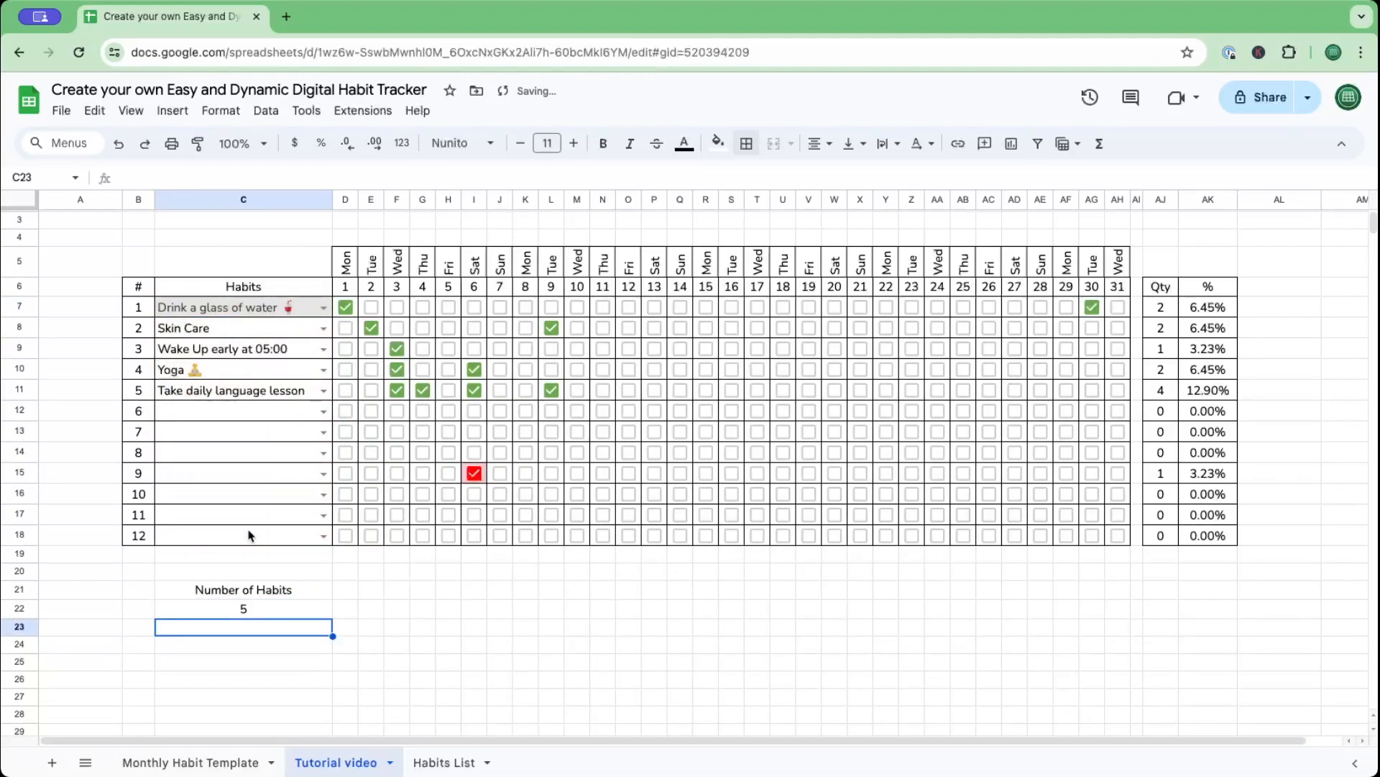
Test the habit count with the dropdown of habit 9, and clear that row's tick on day 6.
{"action": "left_click", "coordinate": [275, 614]}
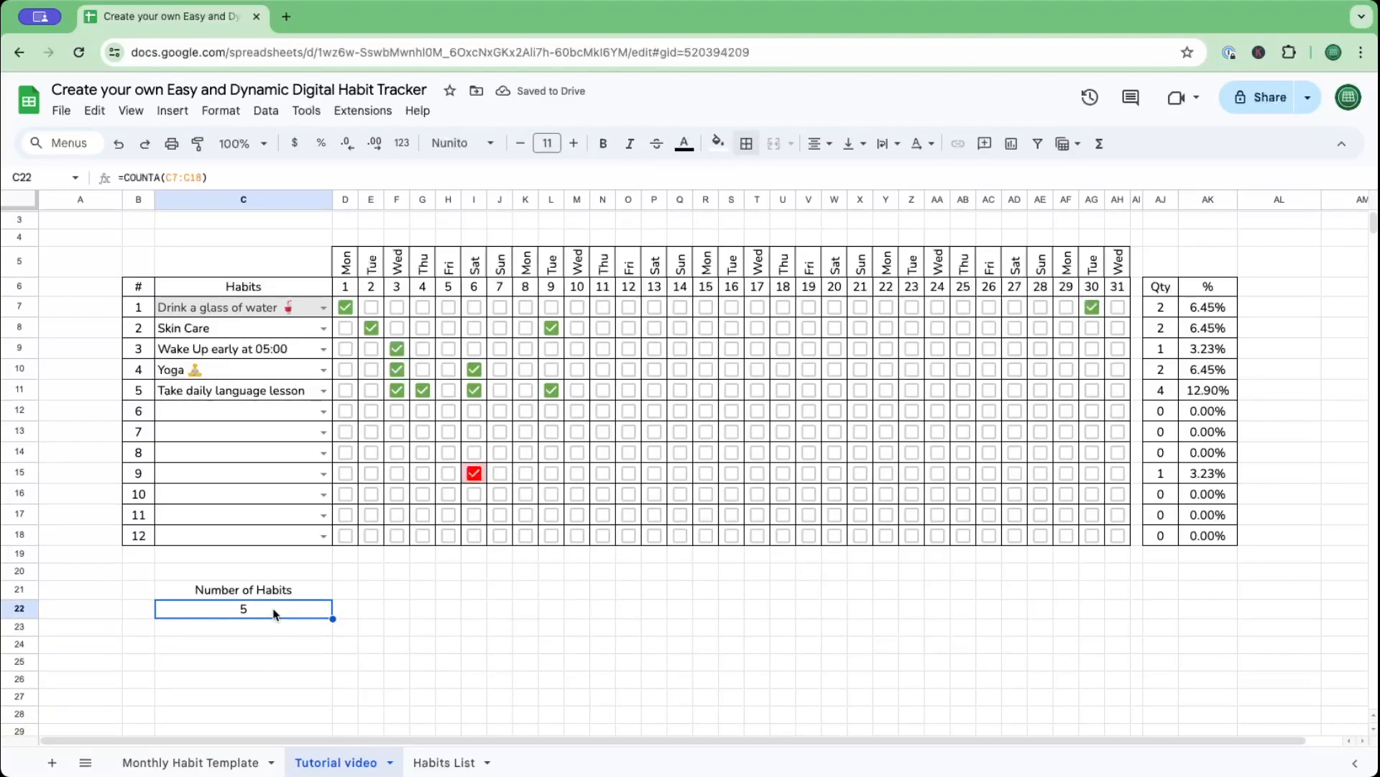
{"action": "left_click", "coordinate": [323, 473]}
{"action": "left_click", "coordinate": [204, 727]}
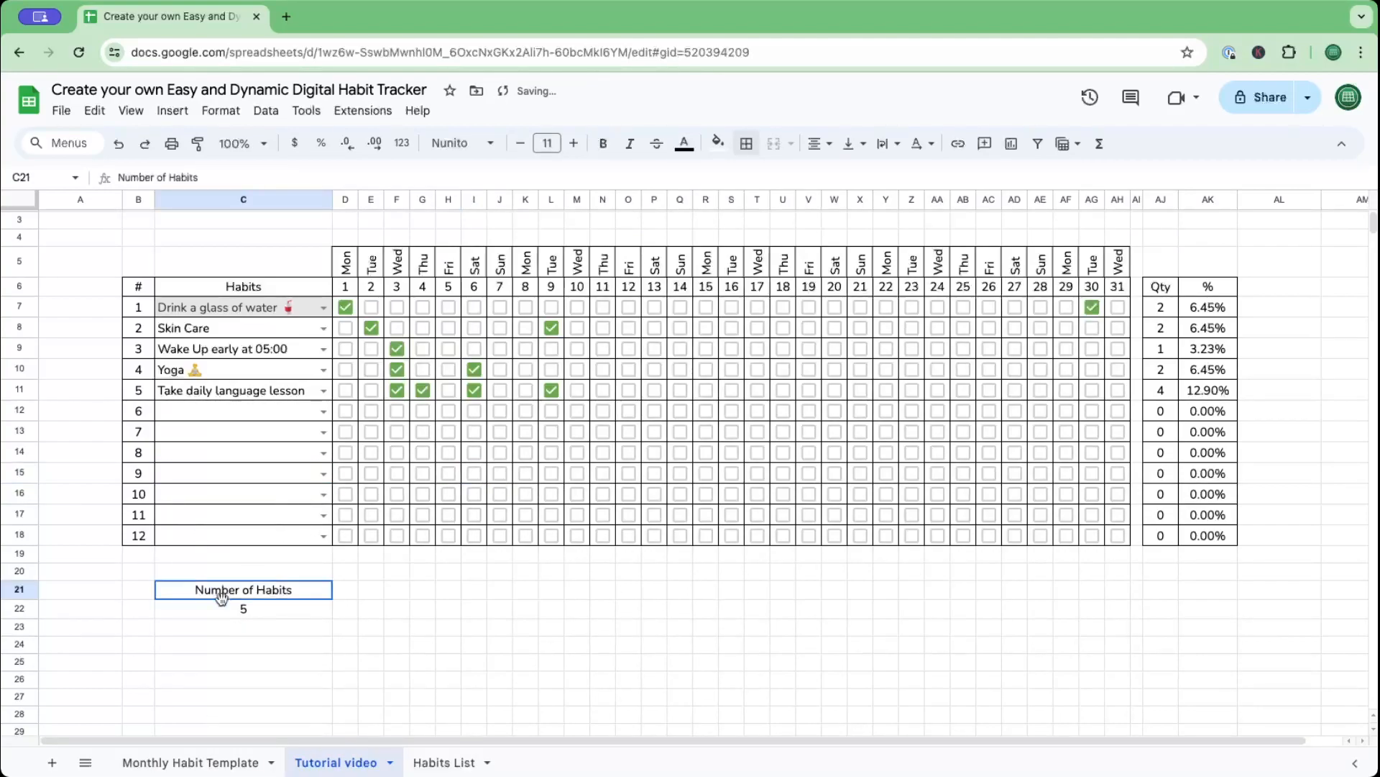
Apply all borders to the Number of Habits cells C21:C22.
{"action": "left_click_drag", "start_coordinate": [220, 594], "coordinate": [224, 613]}
{"action": "left_click", "coordinate": [371, 627]}
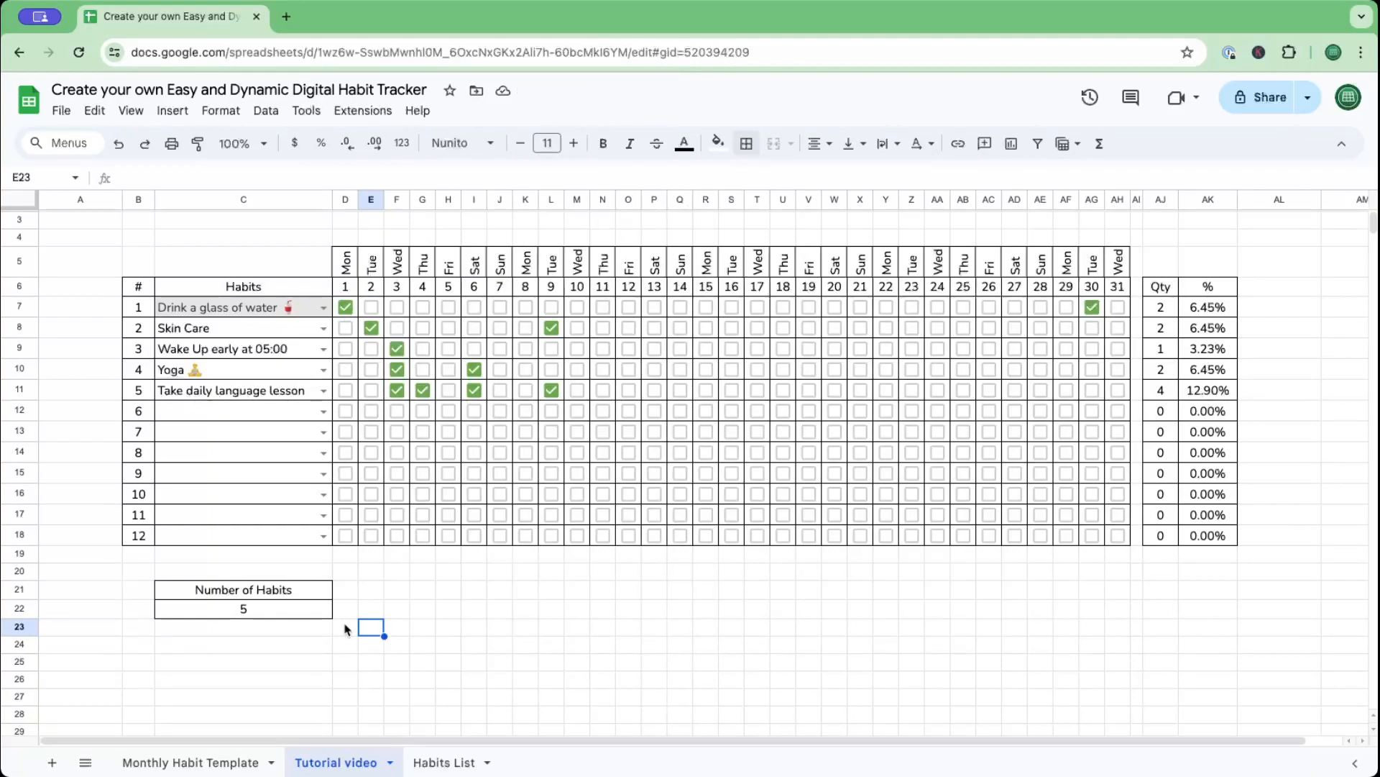
Label the daily summary rows "Daily habits completed" in C24 and "%" in C25.
{"action": "left_click", "coordinate": [313, 644]}
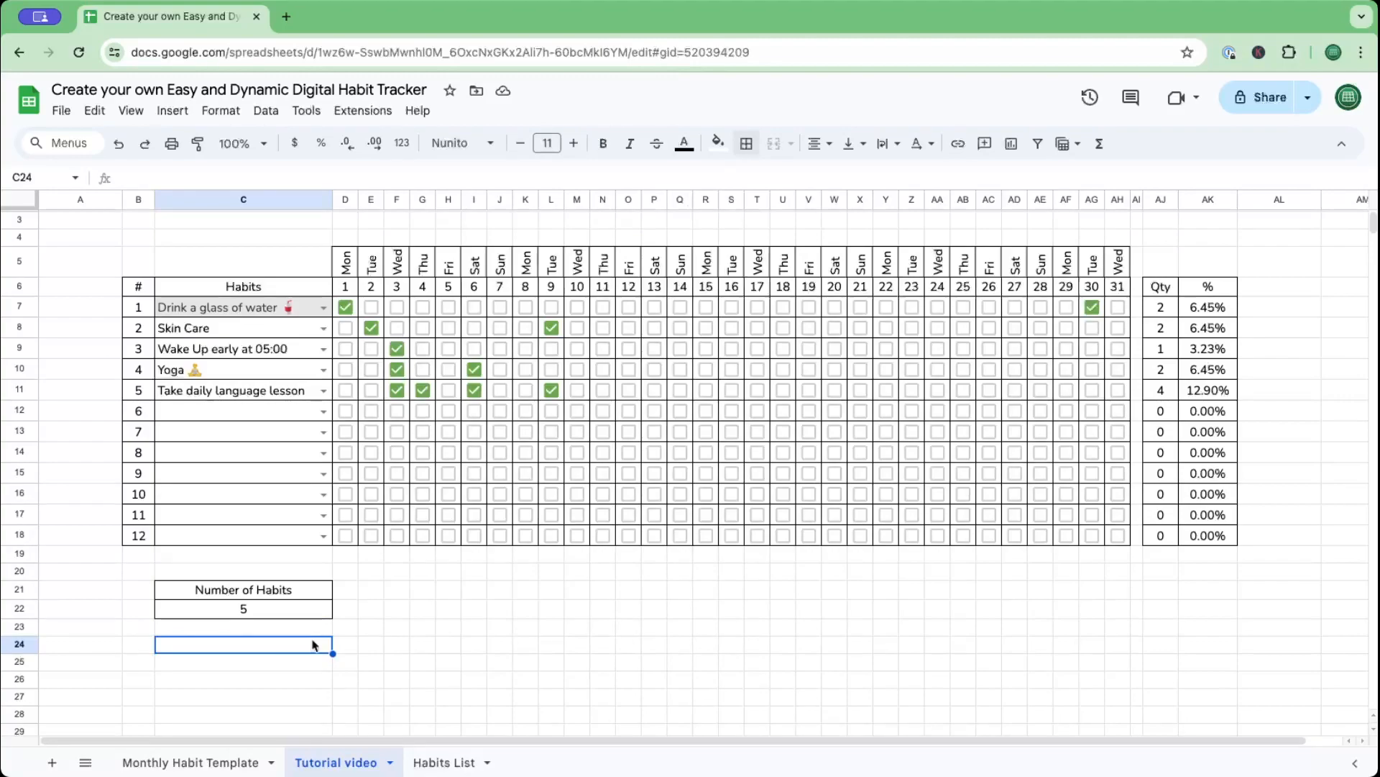
{"action": "type", "text": "Daily habits completed"}
{"action": "left_click", "coordinate": [278, 667]}
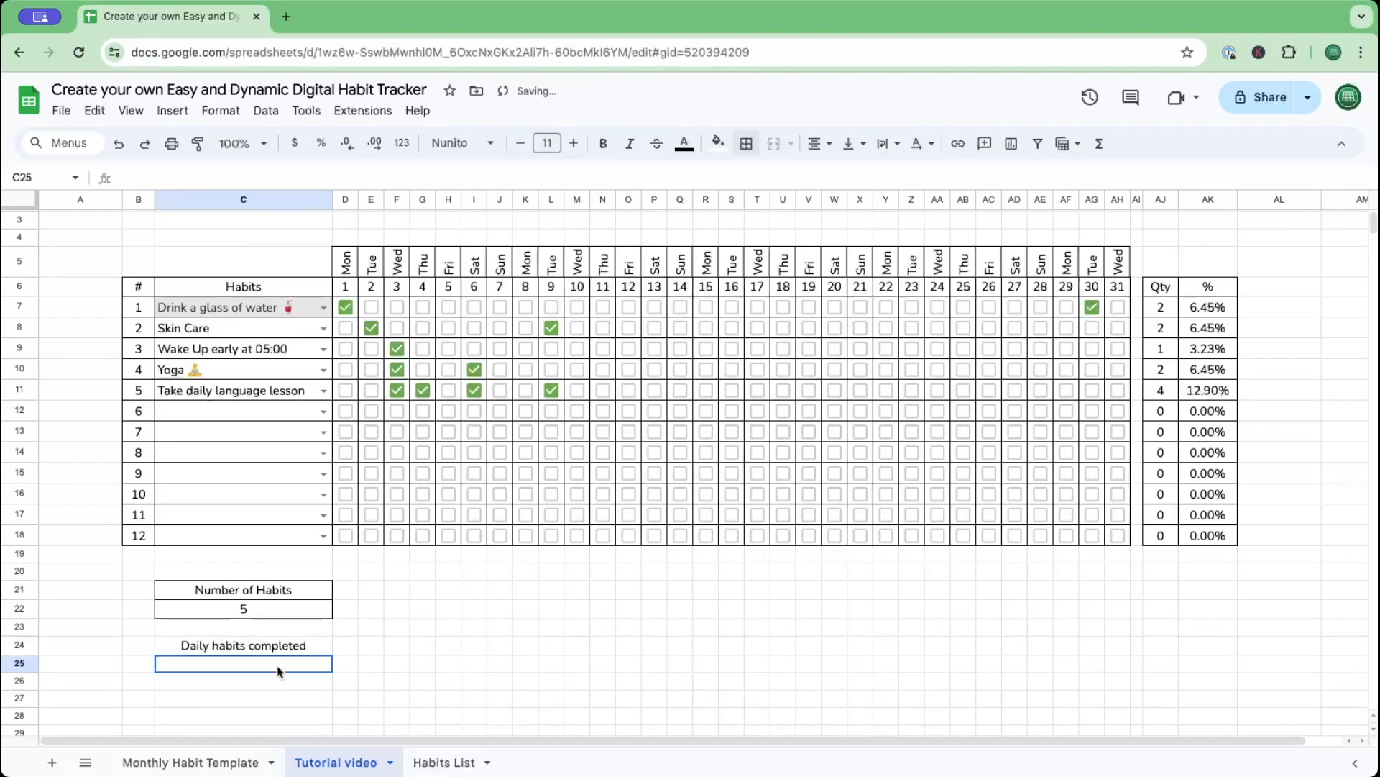
{"action": "type", "text": "%"}
Count the habits ticked on day 1 with the formula =countif(D7:D18,true) in D24.
{"action": "left_click", "coordinate": [348, 649]}
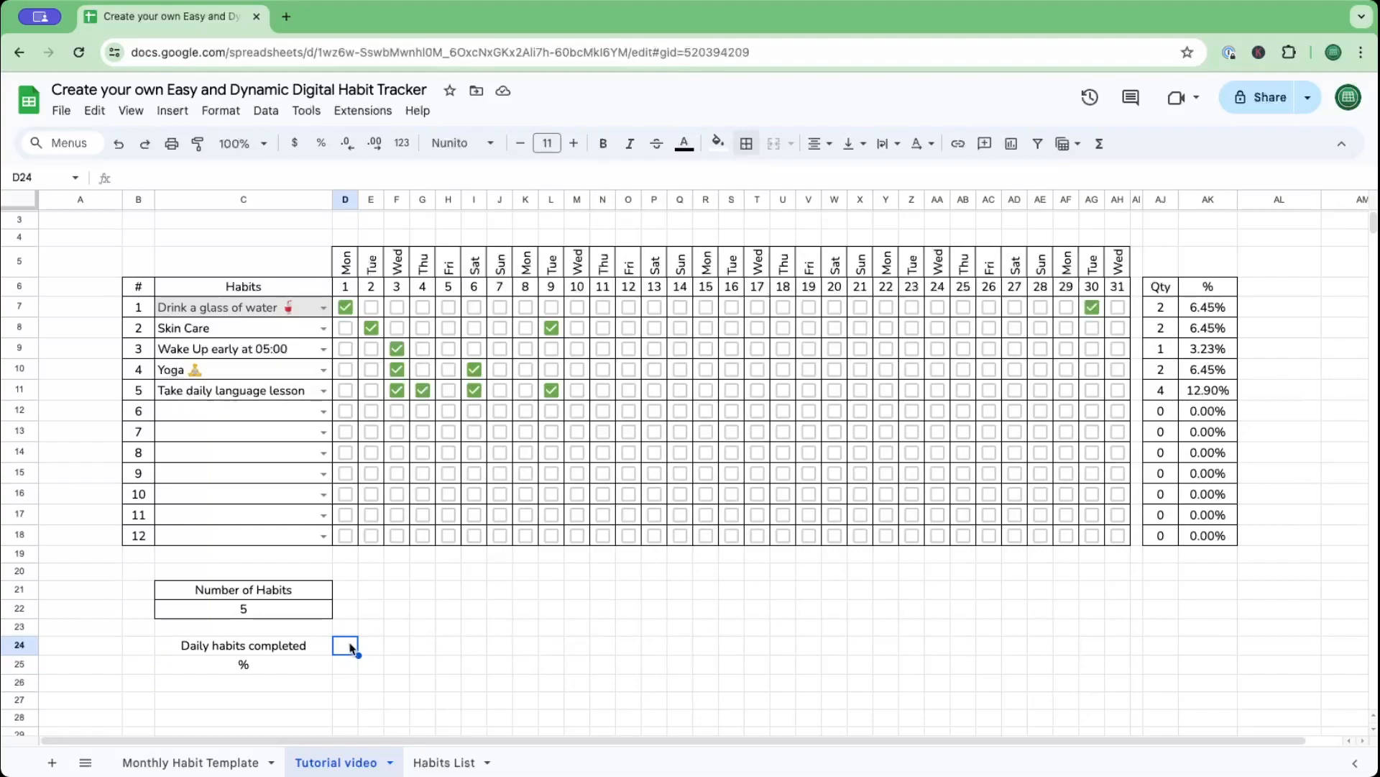
{"action": "type", "text": "=c"}
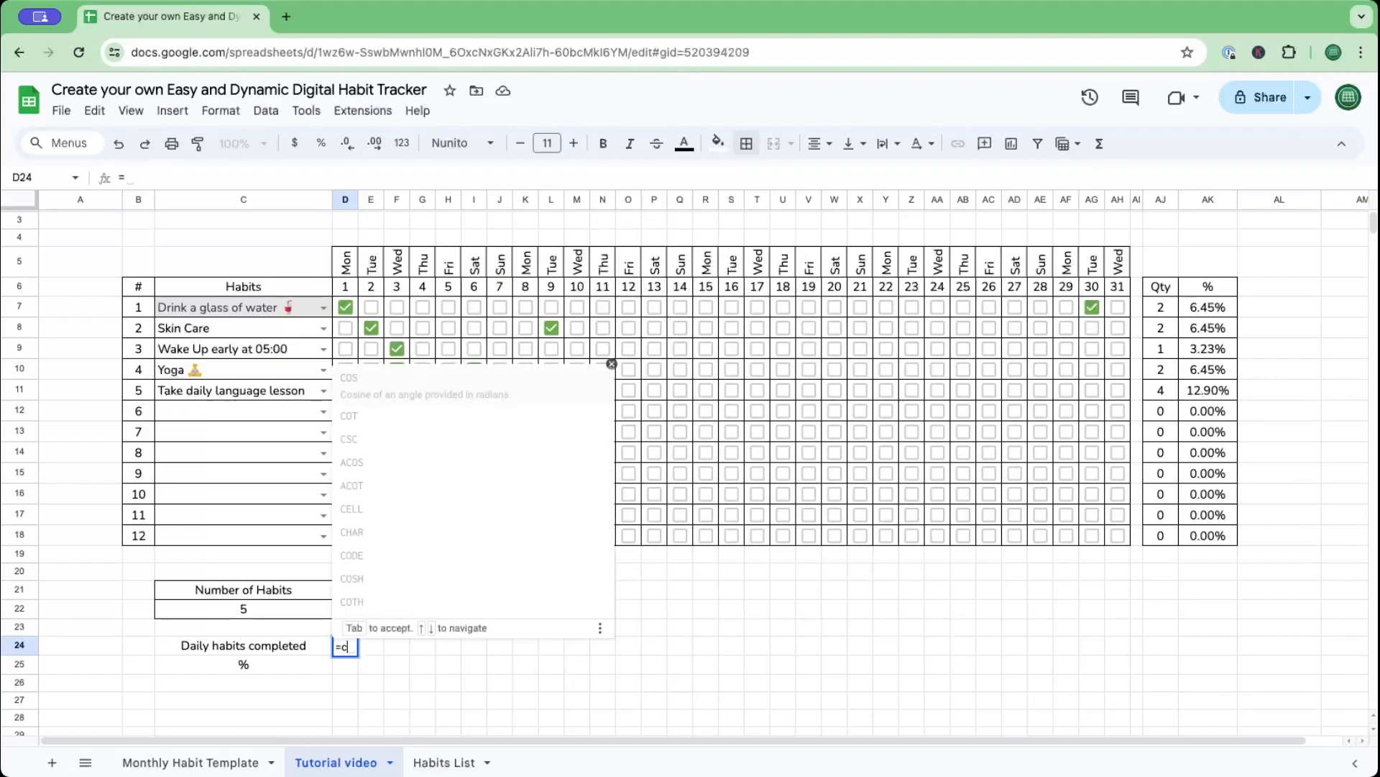
{"action": "type", "text": "ountif"}
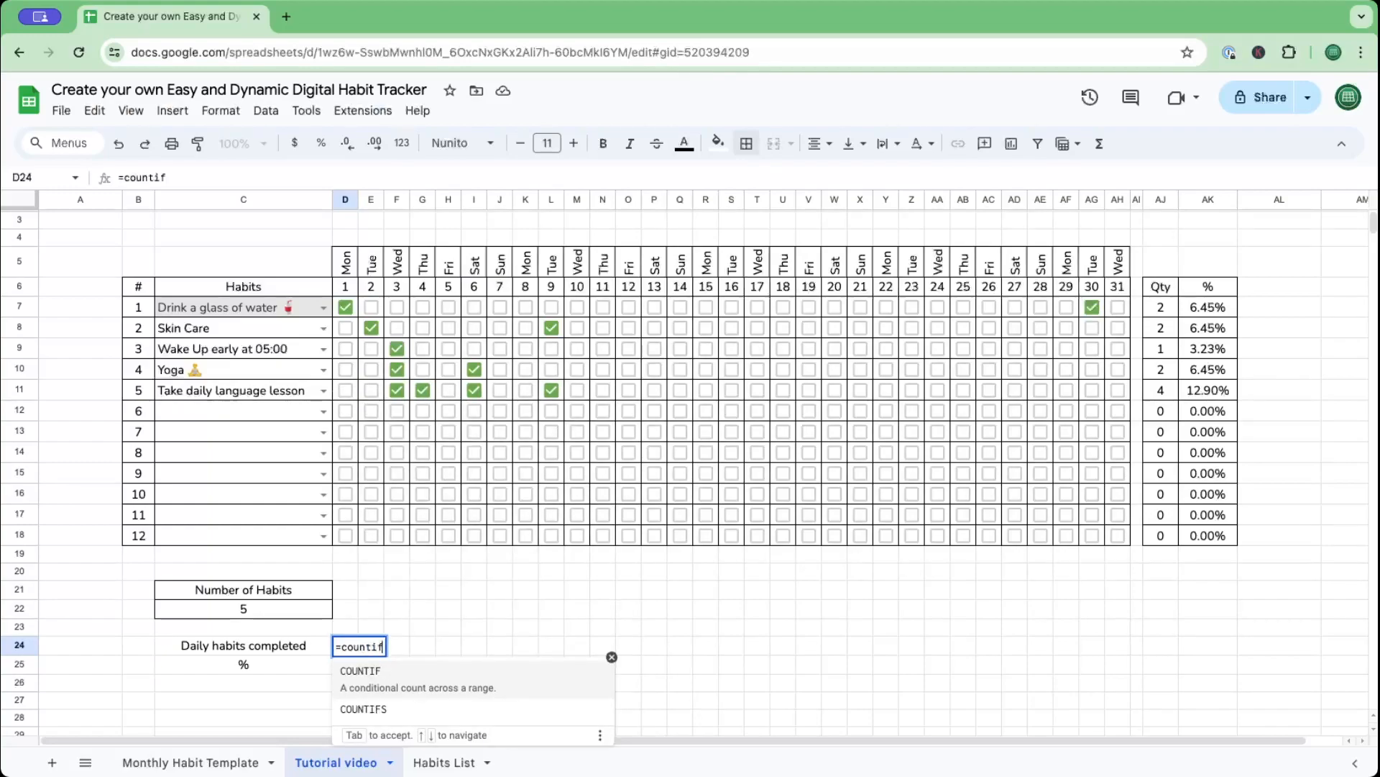
{"action": "type", "text": "("}
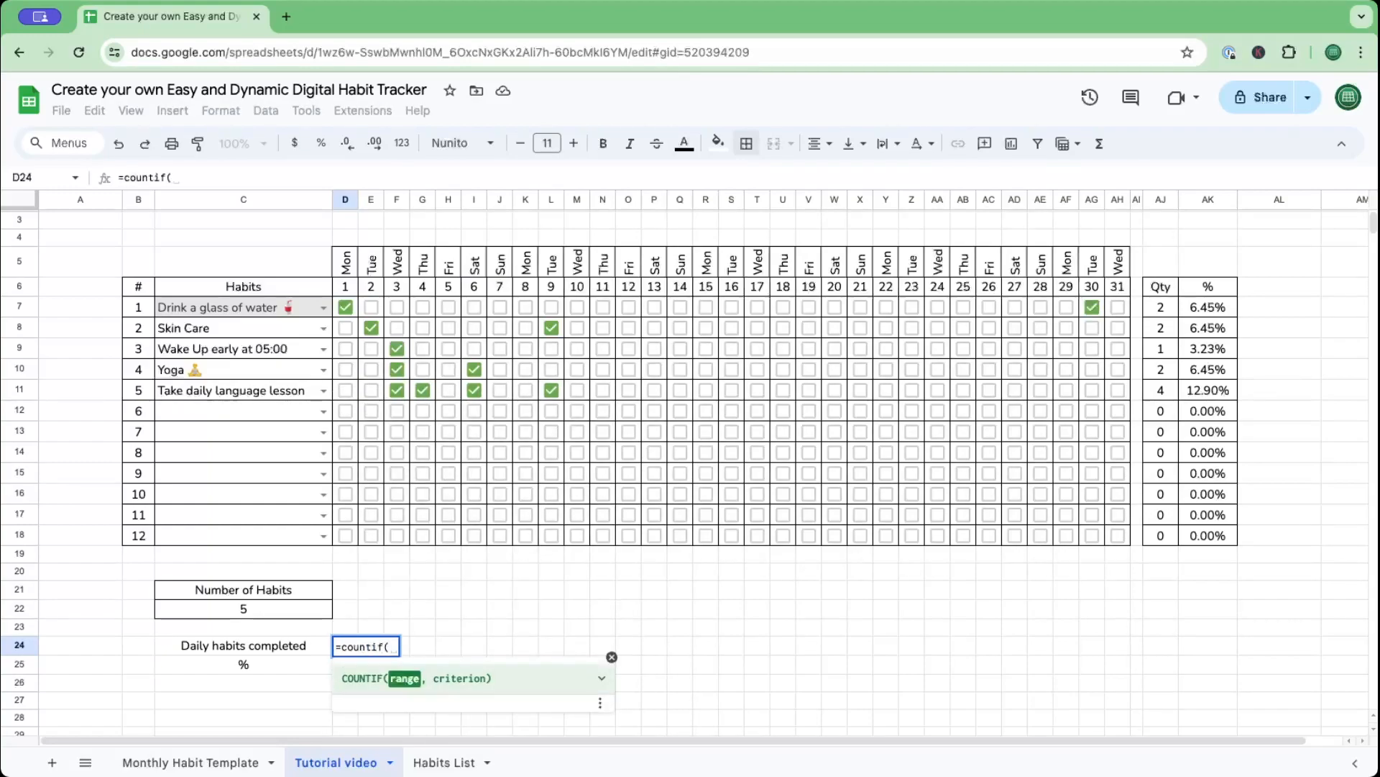
{"action": "left_click_drag", "start_coordinate": [335, 311], "coordinate": [342, 539]}
{"action": "type", "text": ","}
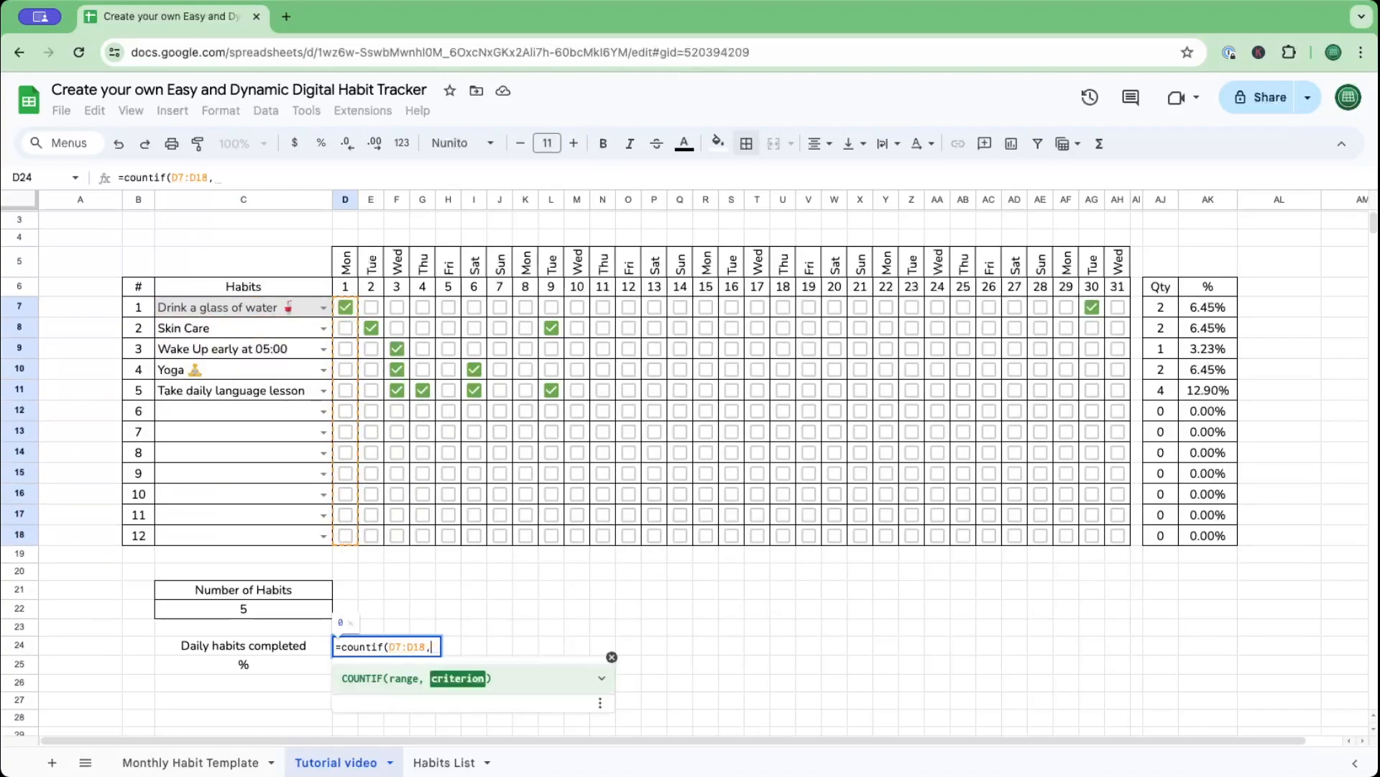
{"action": "type", "text": "true)"}
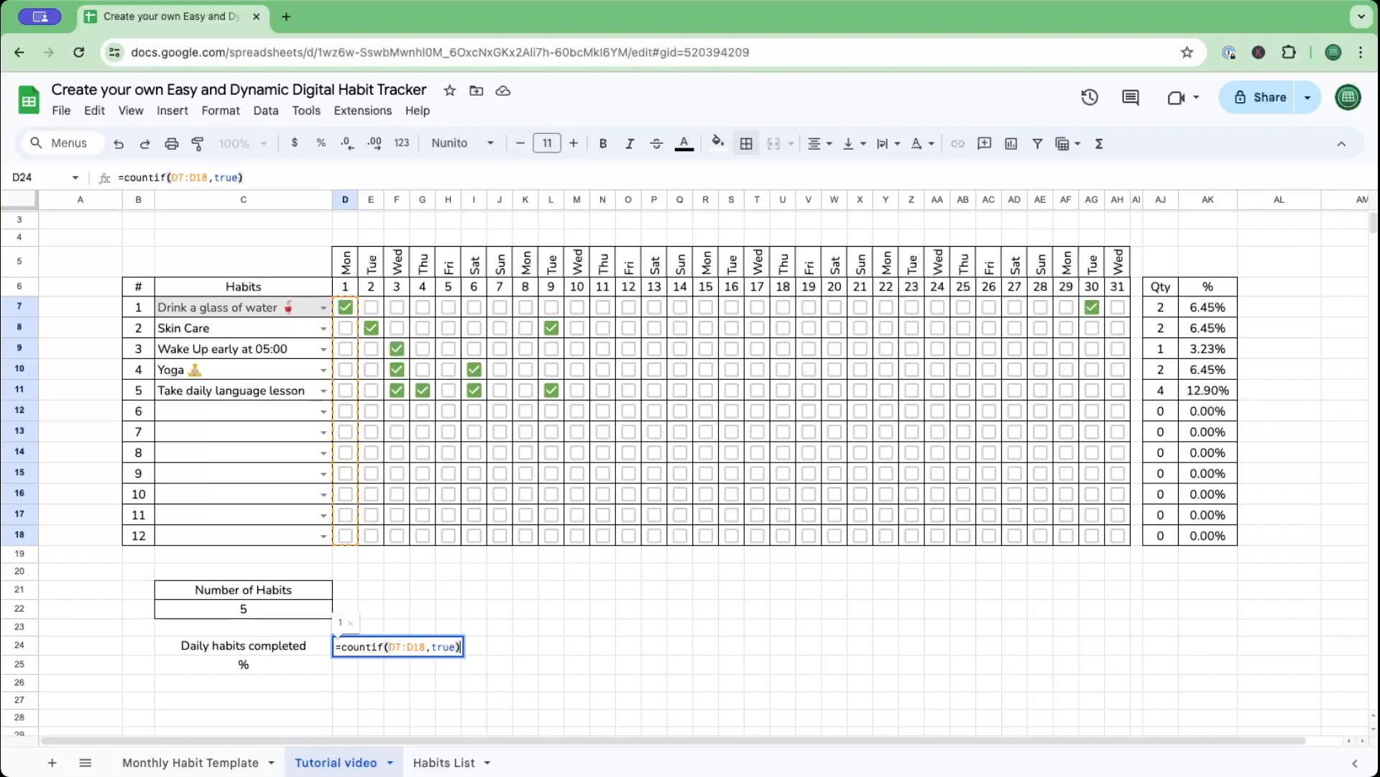
{"action": "key", "text": "Return"}
Fill the daily count formula from D24 across to AH24 for all days of the month.
{"action": "left_click", "coordinate": [353, 649]}
{"action": "left_click_drag", "start_coordinate": [357, 654], "coordinate": [1121, 668]}
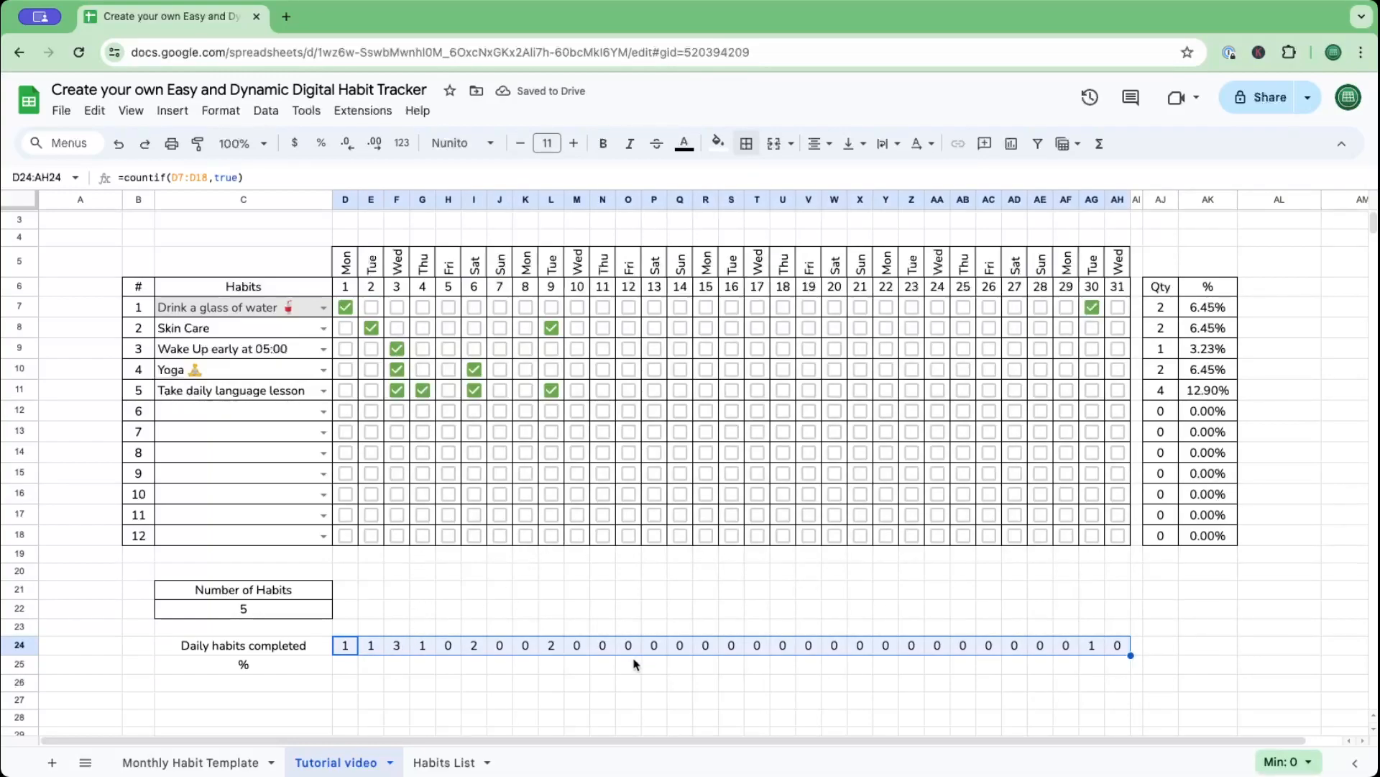
{"action": "left_click", "coordinate": [862, 573]}
Calculate day 1's completion percentage in D25 with the formula =D24/C22.
{"action": "scroll", "coordinate": [736, 601], "scroll_direction": "down", "scroll_amount": 3}
{"action": "left_click", "coordinate": [353, 578]}
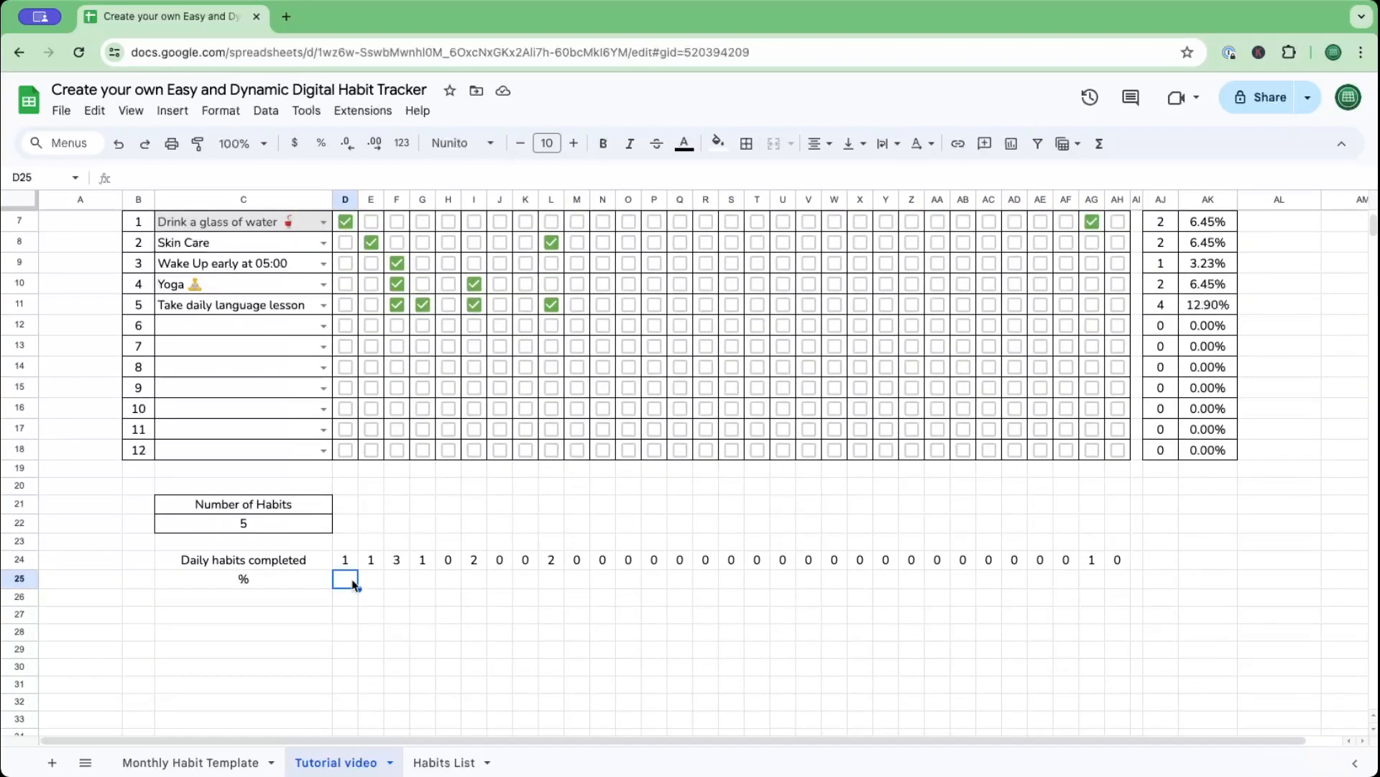
{"action": "type", "text": "="}
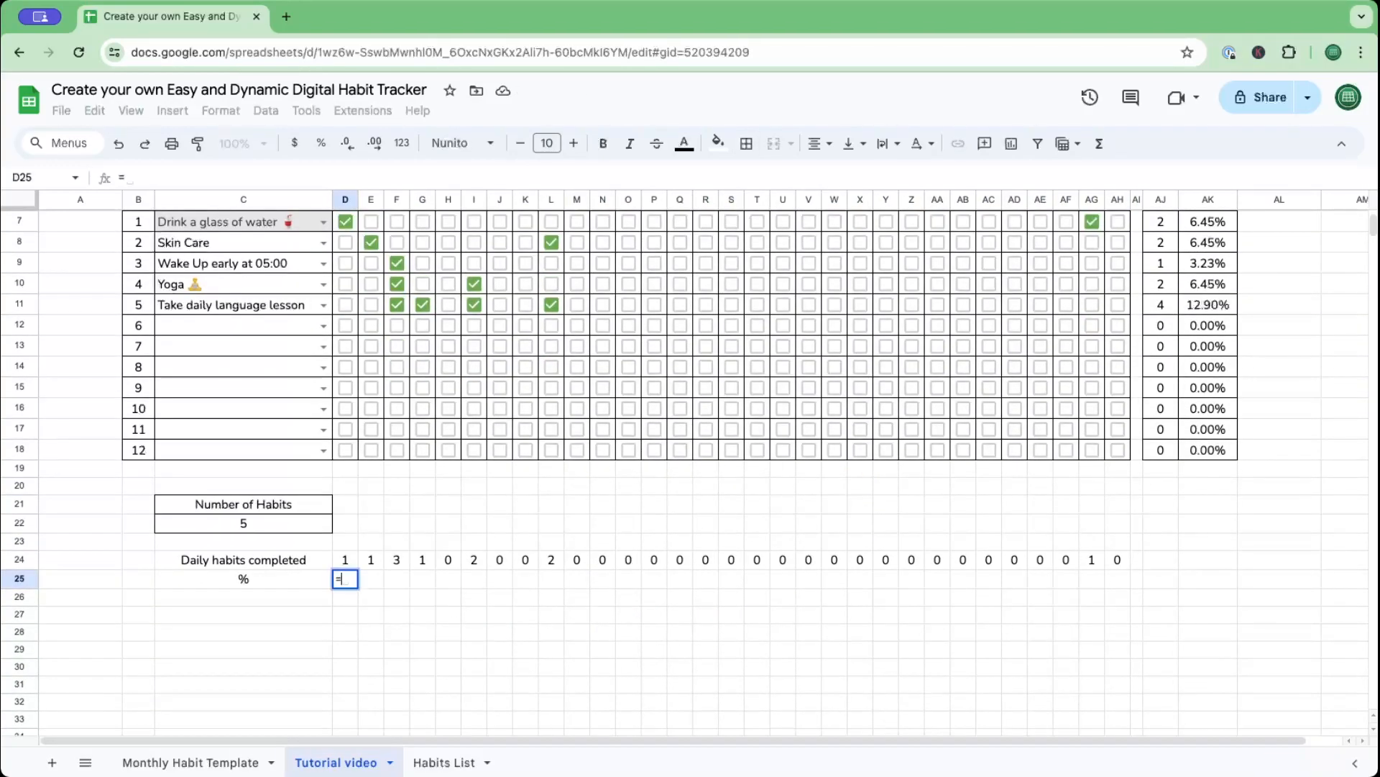
{"action": "left_click", "coordinate": [348, 559]}
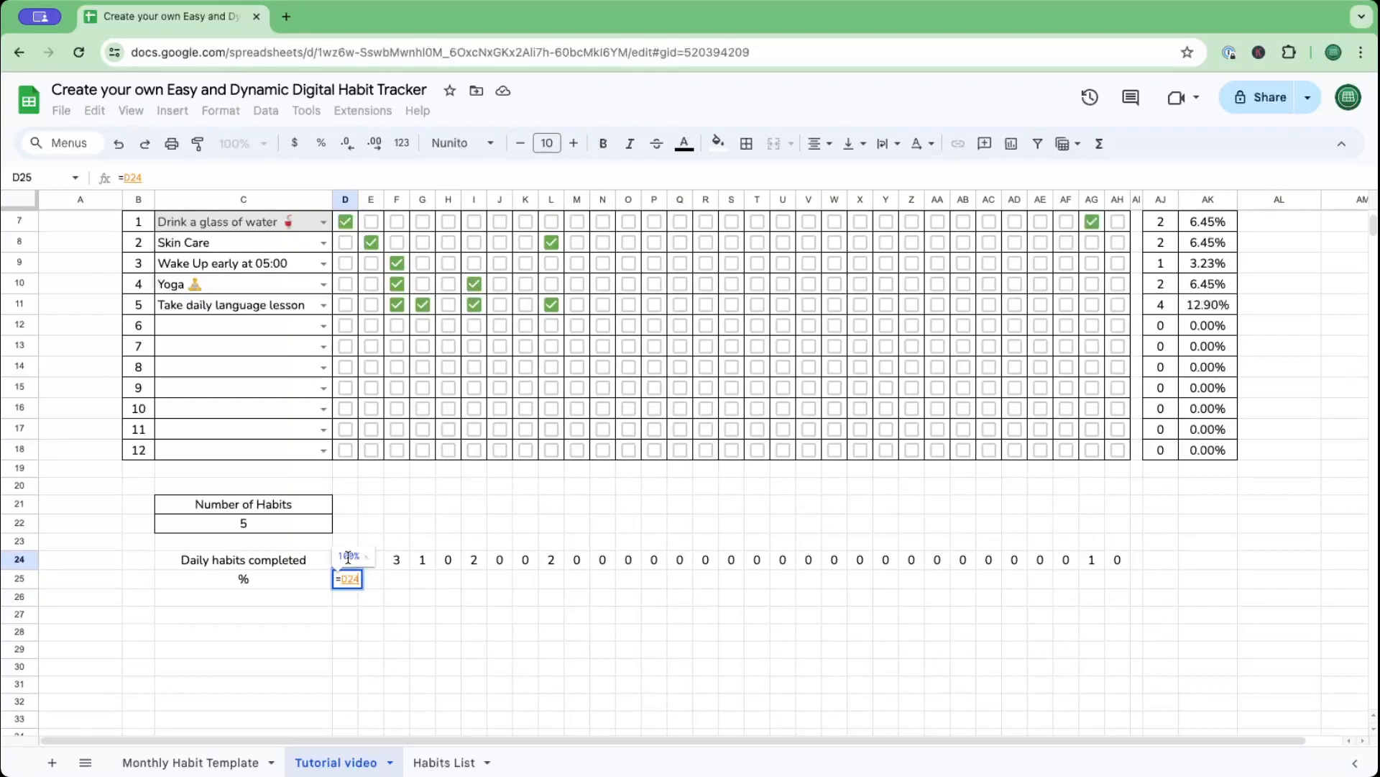
{"action": "type", "text": "/"}
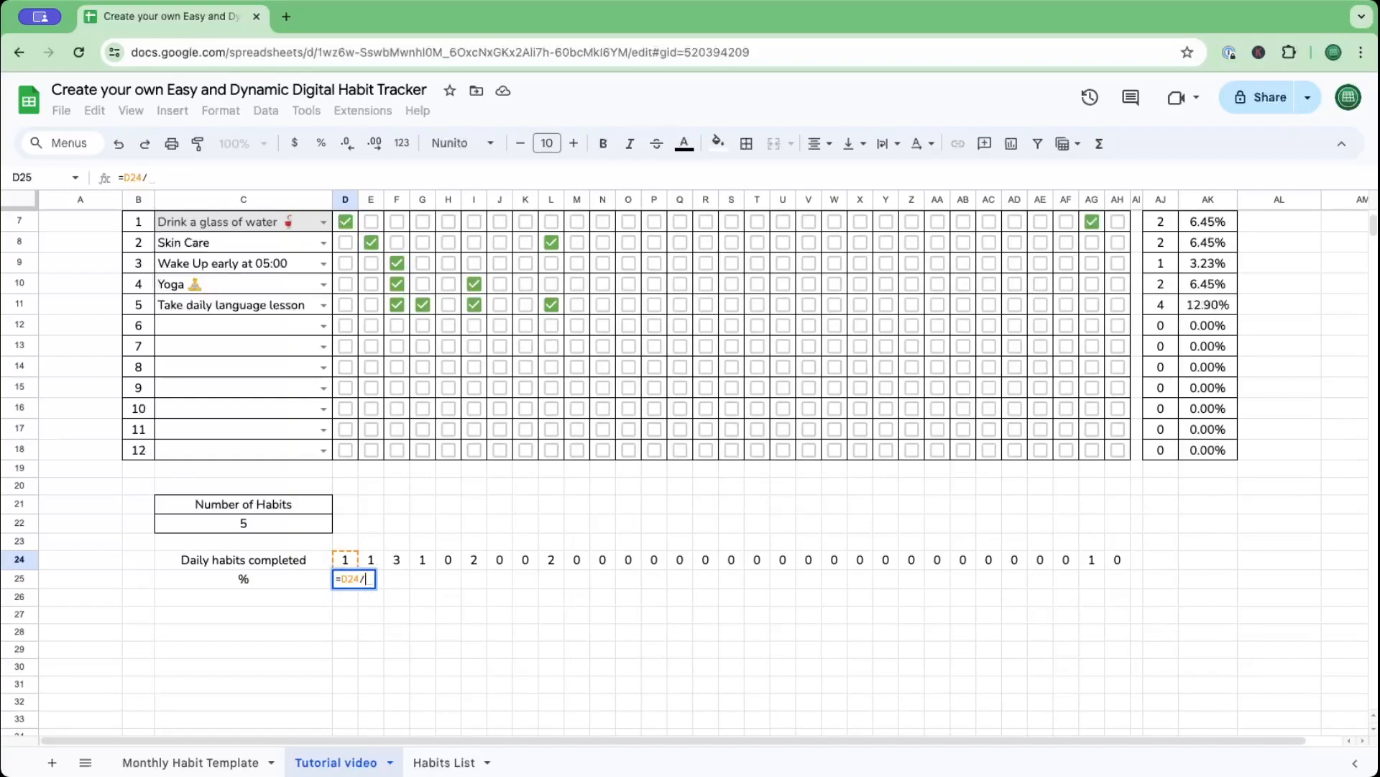
{"action": "left_click", "coordinate": [248, 528]}
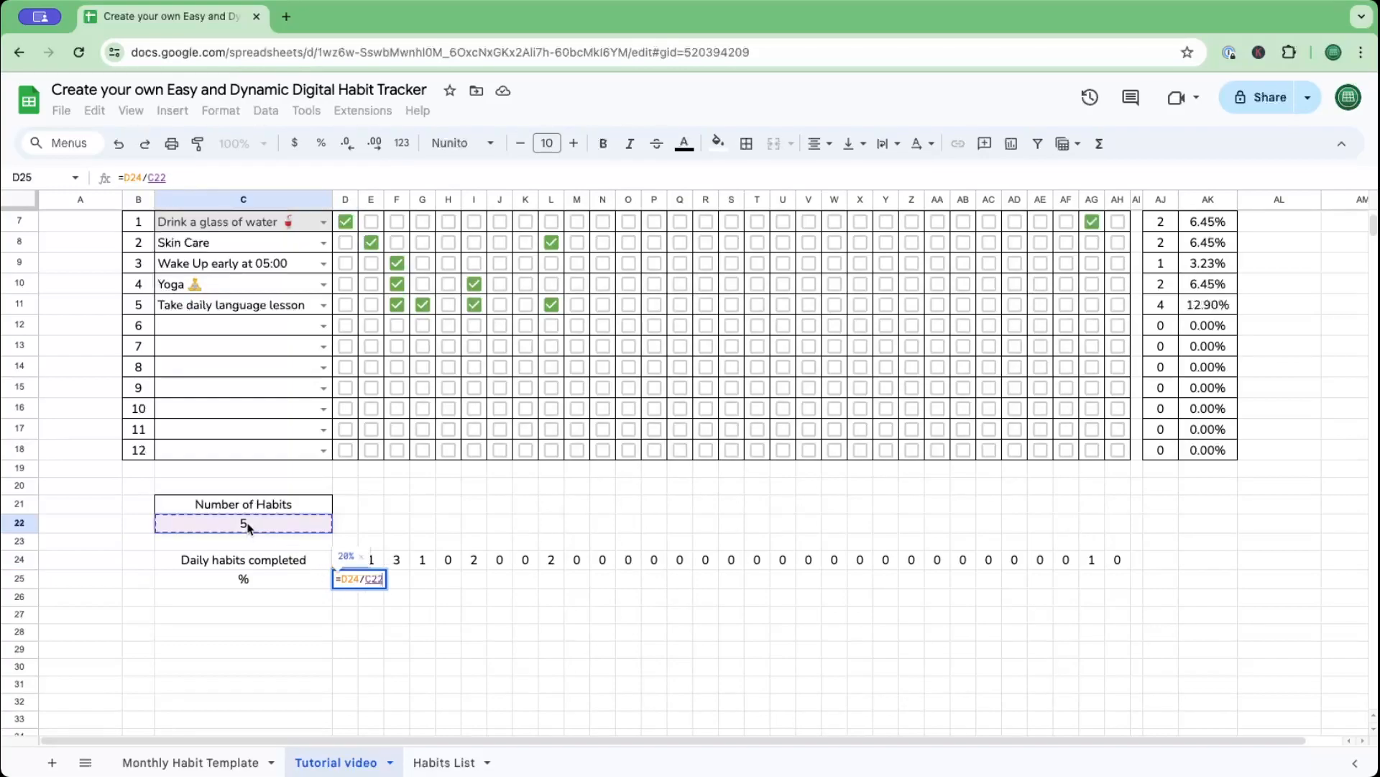
{"action": "key", "text": "Return"}
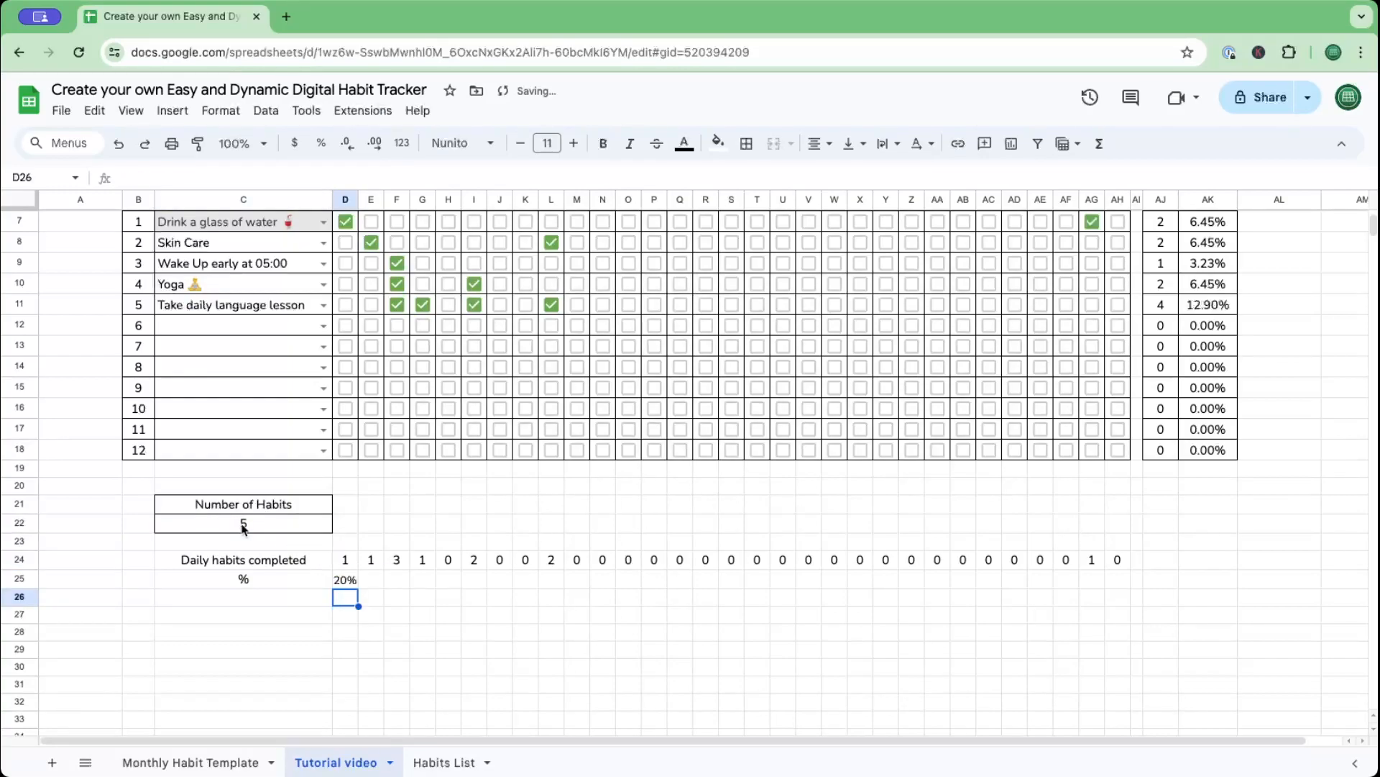
Try to fill the percentage formula with its relative C22 reference from D25 across to AH25, and undo the fill.
{"action": "left_click", "coordinate": [354, 581]}
{"action": "left_click", "coordinate": [350, 149]}
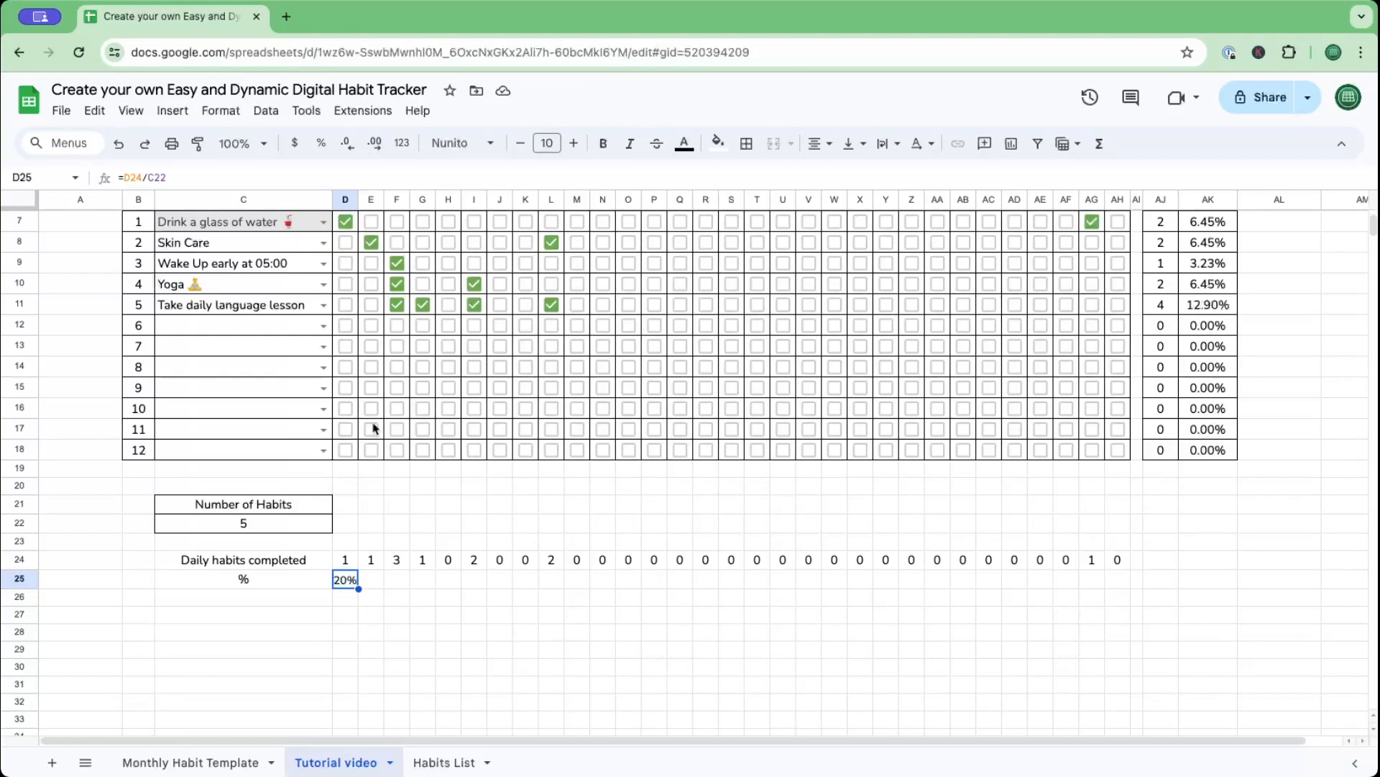
{"action": "left_click_drag", "start_coordinate": [359, 588], "coordinate": [1112, 589]}
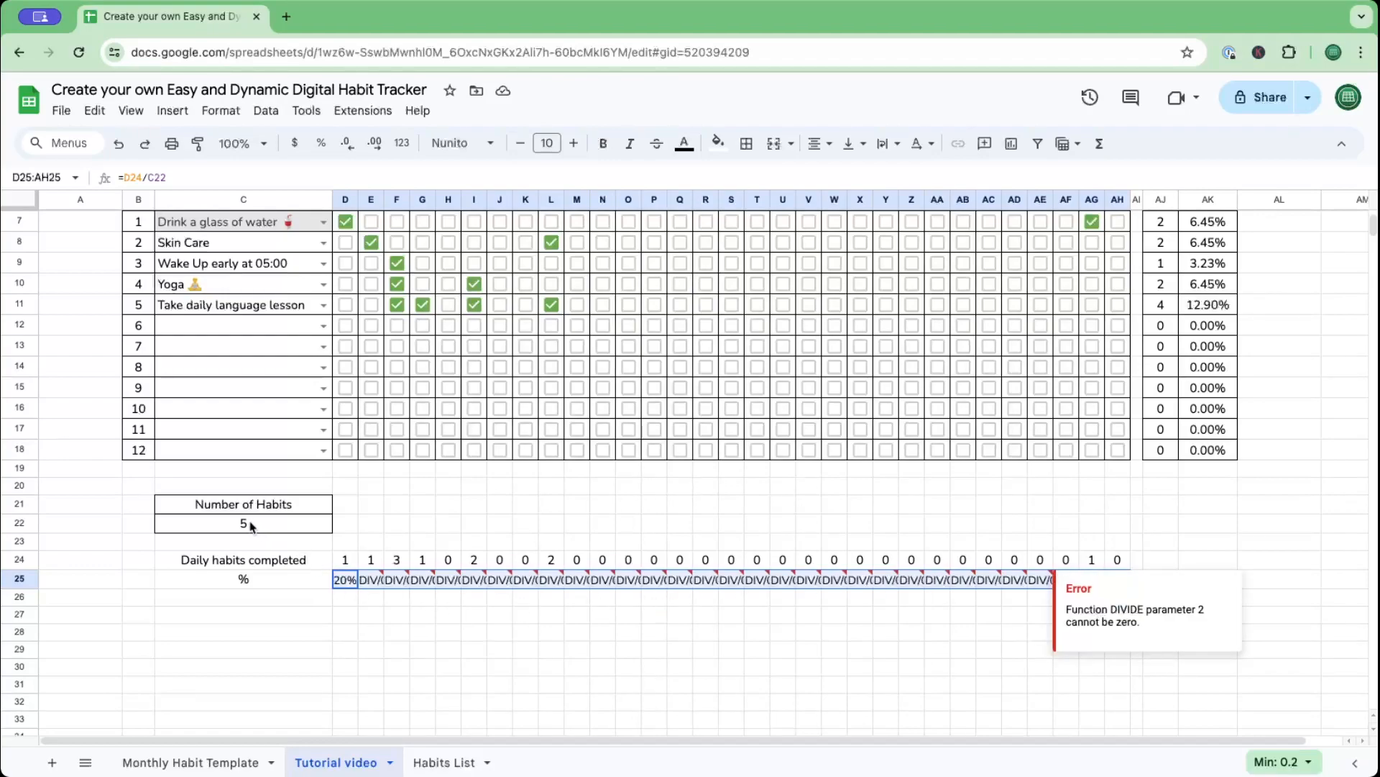
{"action": "left_click", "coordinate": [351, 584]}
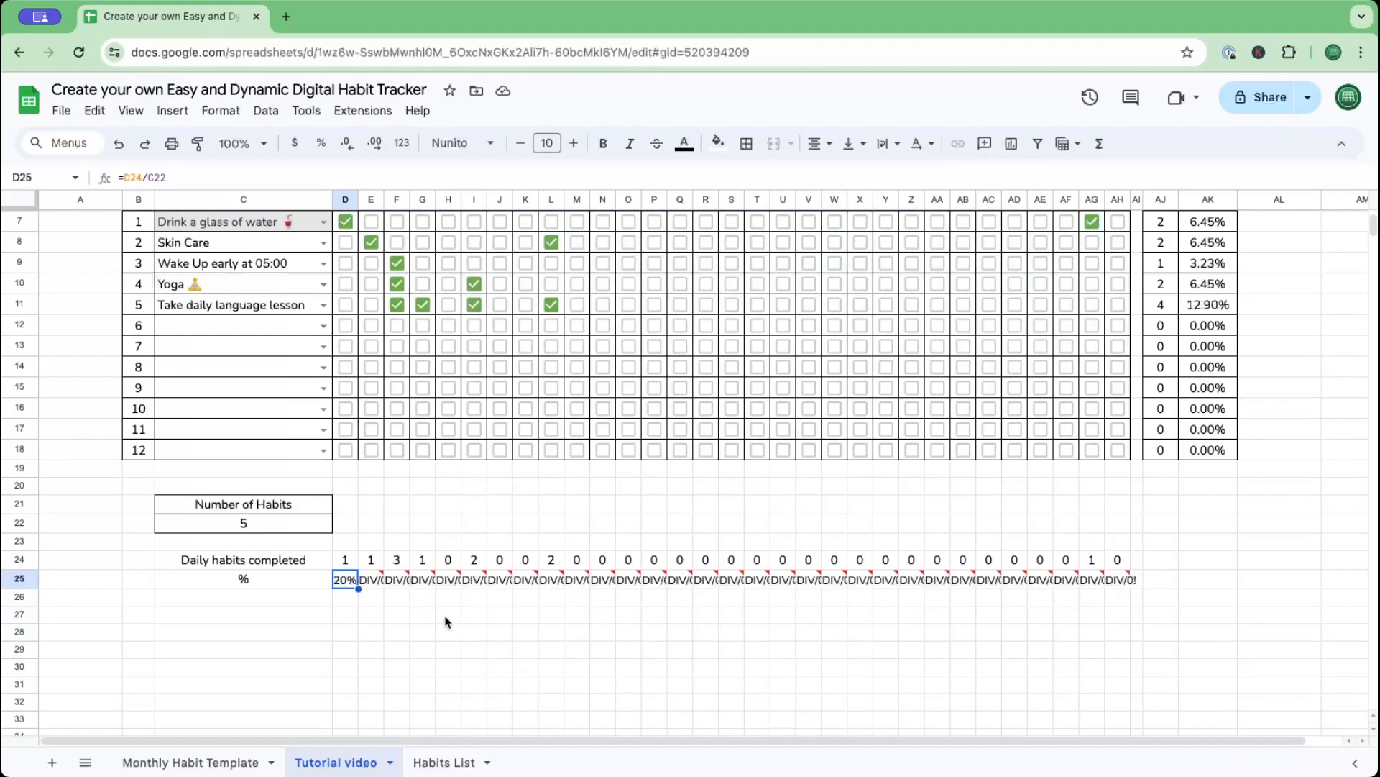
{"action": "key", "text": "ctrl+z"}
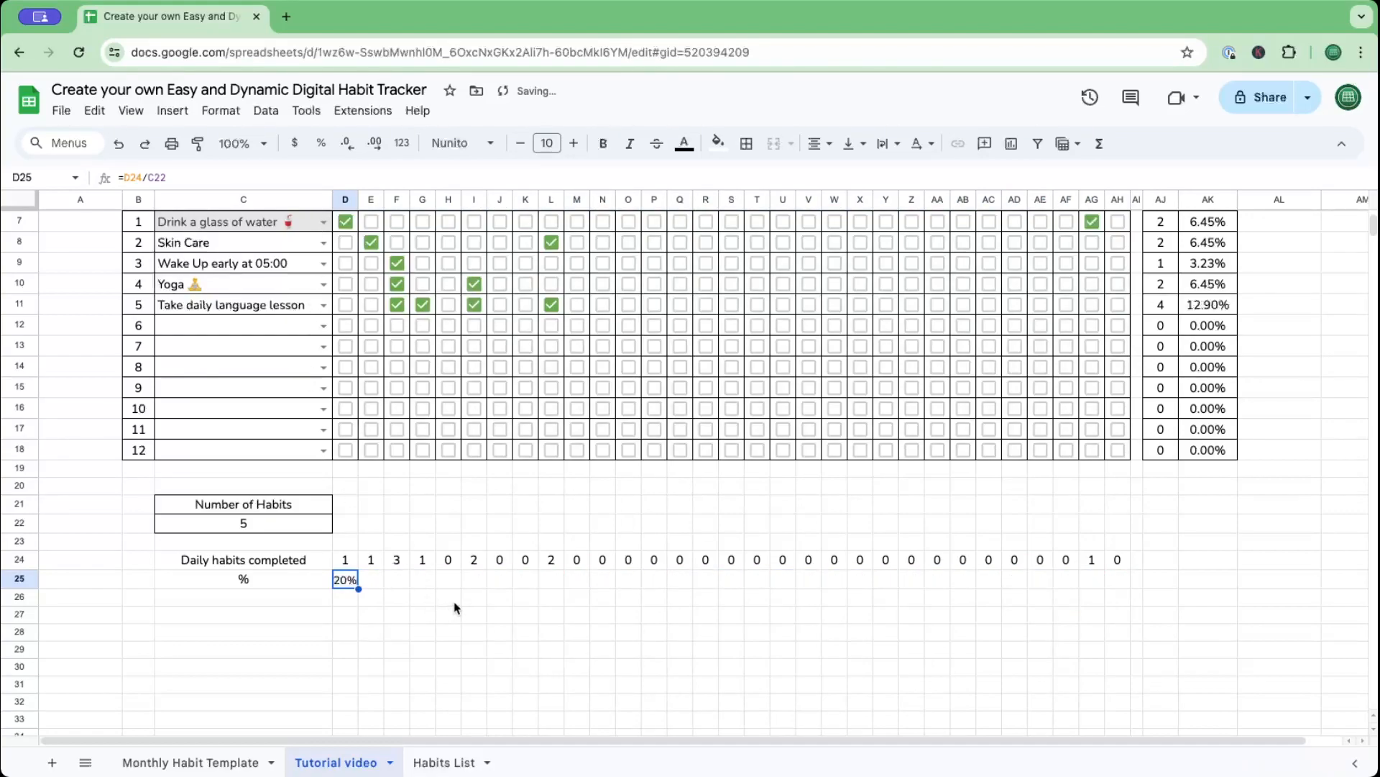
{"action": "left_click", "coordinate": [449, 598]}
Make the divisor reference absolute in D25 as =D24/$C$22 and fill the formula across to AH25.
{"action": "left_click", "coordinate": [345, 581]}
{"action": "left_click", "coordinate": [153, 178]}
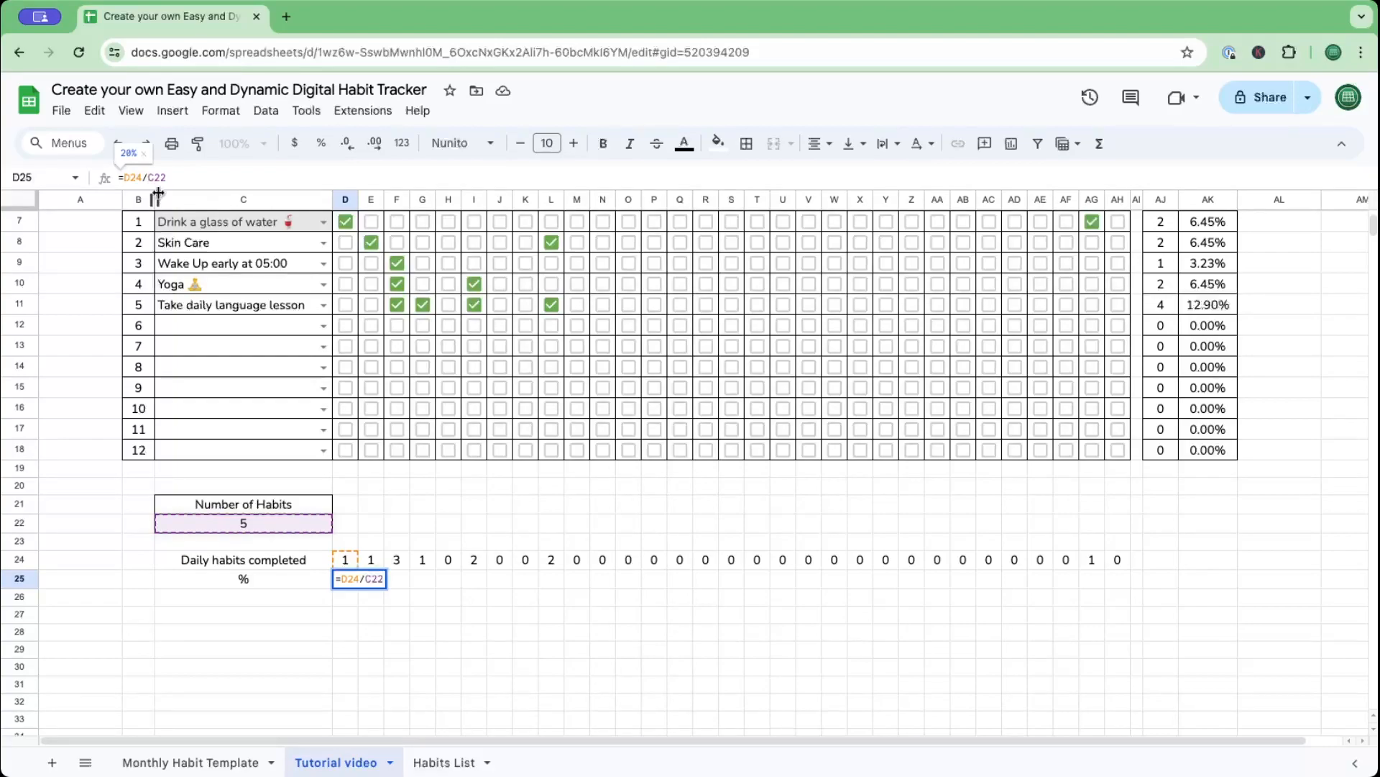
{"action": "type", "text": "$"}
{"action": "left_click", "coordinate": [162, 177]}
{"action": "type", "text": "$"}
{"action": "key", "text": "Return"}
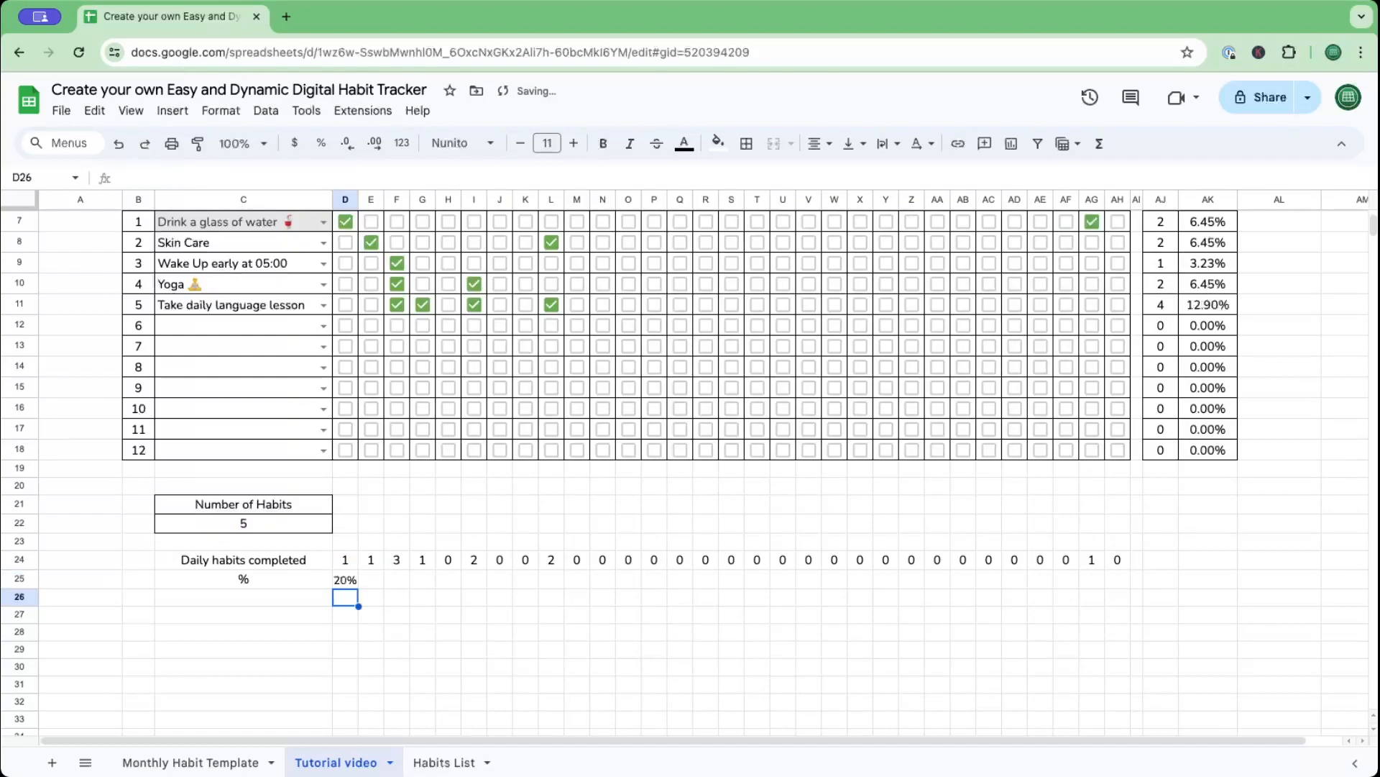
{"action": "left_click", "coordinate": [335, 580]}
{"action": "left_click_drag", "start_coordinate": [358, 589], "coordinate": [1118, 579]}
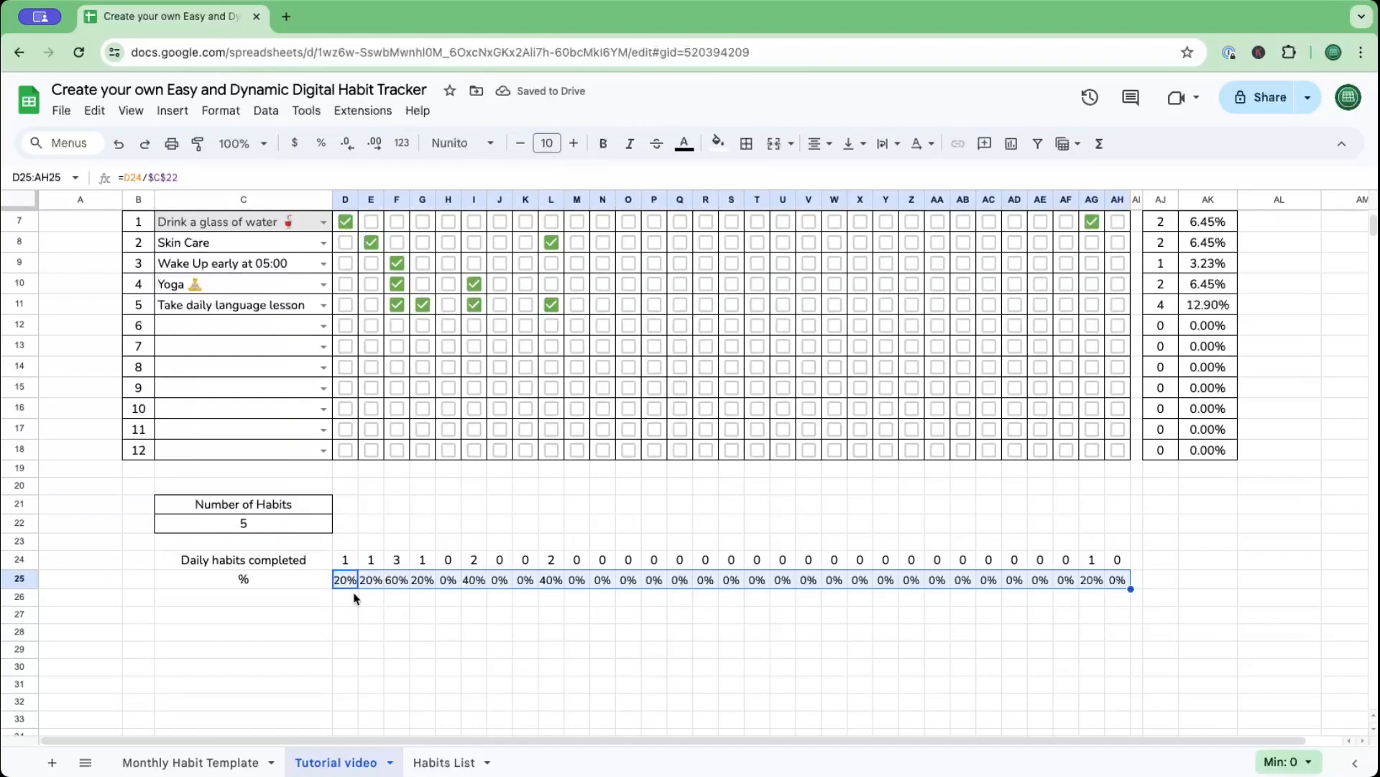
{"action": "left_click", "coordinate": [371, 632]}
{"action": "left_click", "coordinate": [253, 530]}
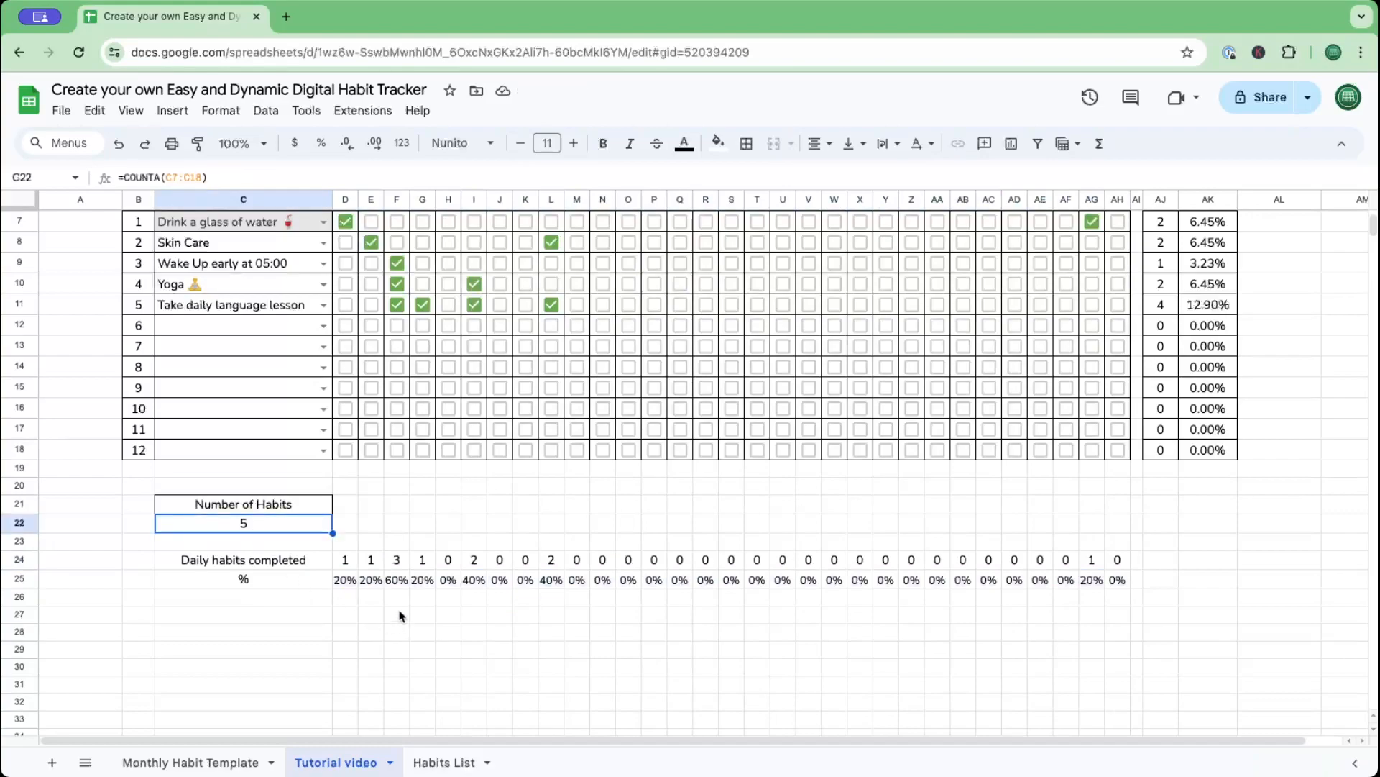
{"action": "left_click", "coordinate": [395, 562]}
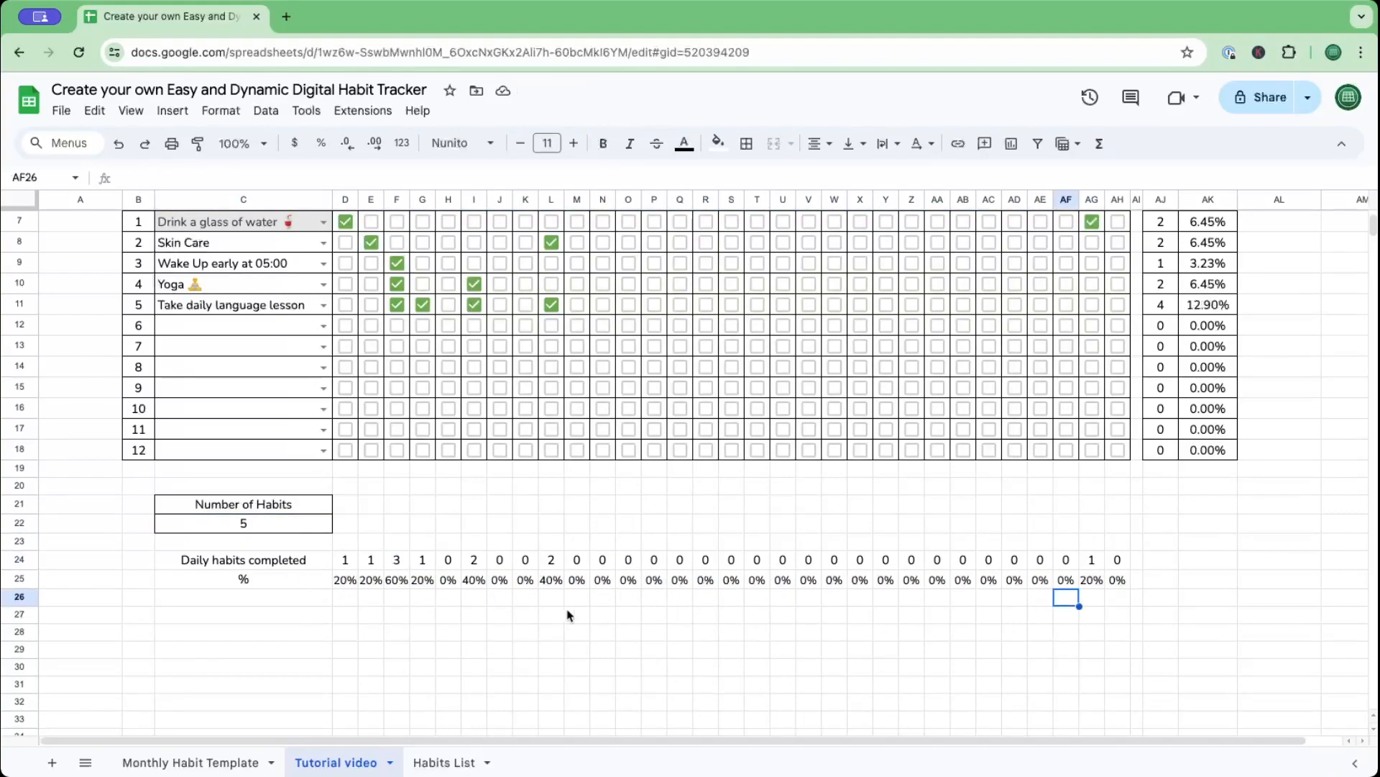
Reduce the font size of the daily percentages in D25:AH25 by one step.
{"action": "left_click_drag", "start_coordinate": [345, 580], "coordinate": [1118, 581]}
{"action": "left_click", "coordinate": [526, 146]}
{"action": "left_click", "coordinate": [624, 633]}
Apply all borders to the daily completion rows in C24:AH25.
{"action": "left_click_drag", "start_coordinate": [264, 568], "coordinate": [1118, 581]}
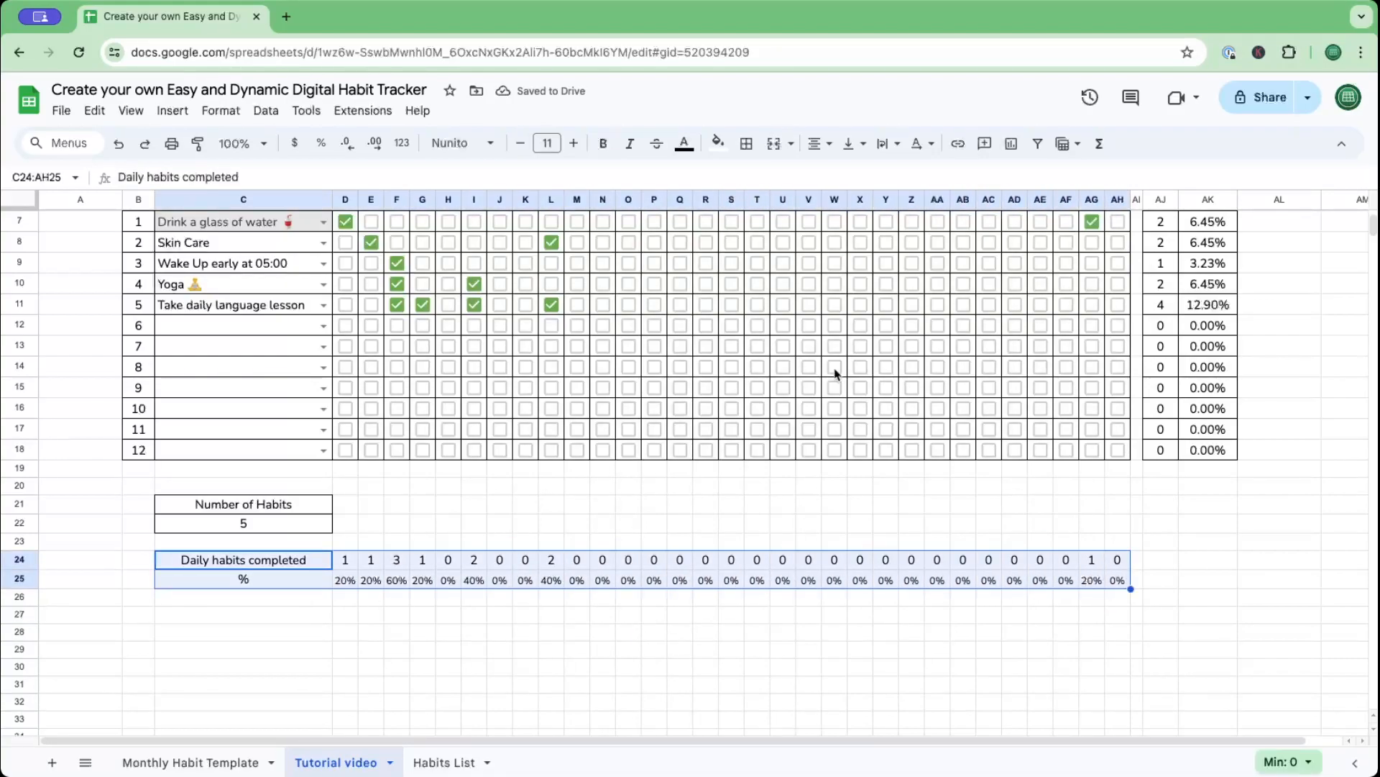
{"action": "left_click", "coordinate": [747, 143]}
{"action": "left_click", "coordinate": [756, 180]}
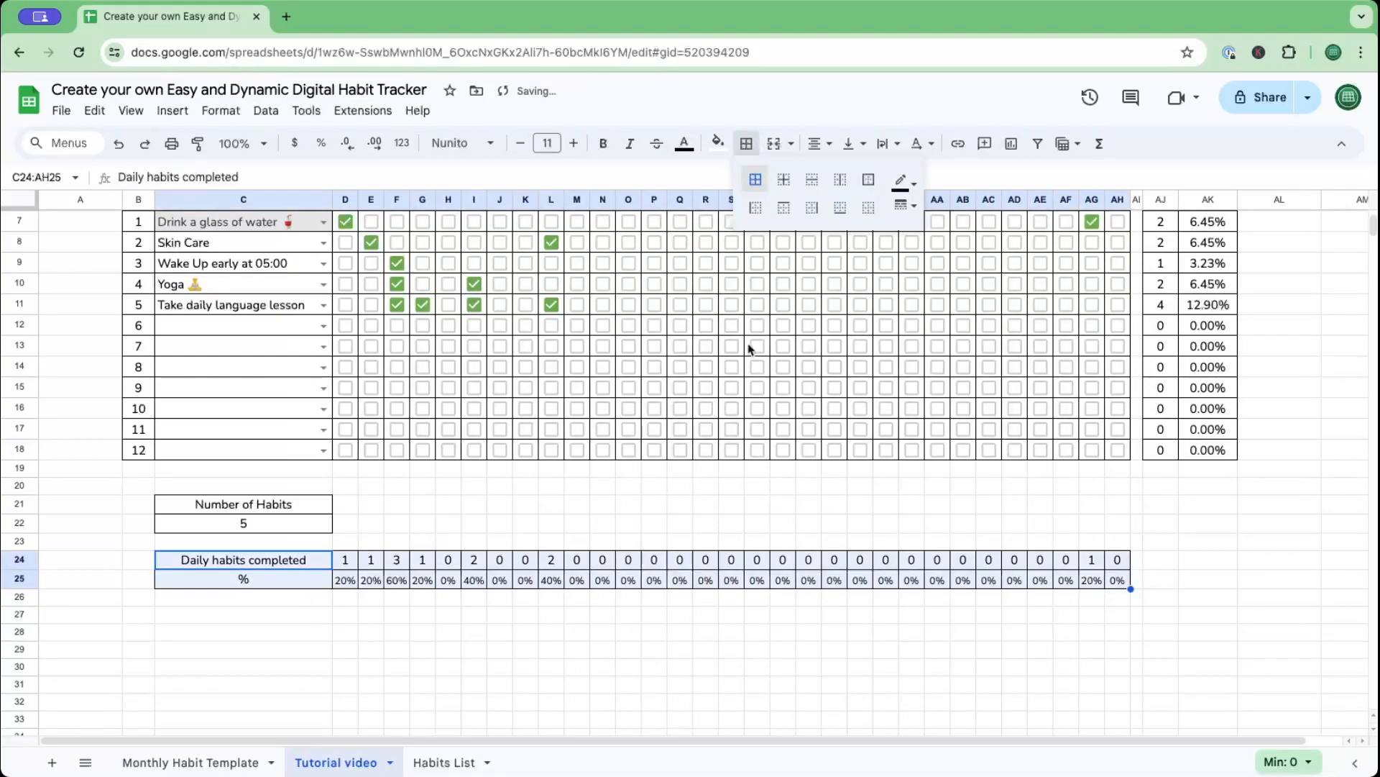
{"action": "left_click", "coordinate": [790, 467]}
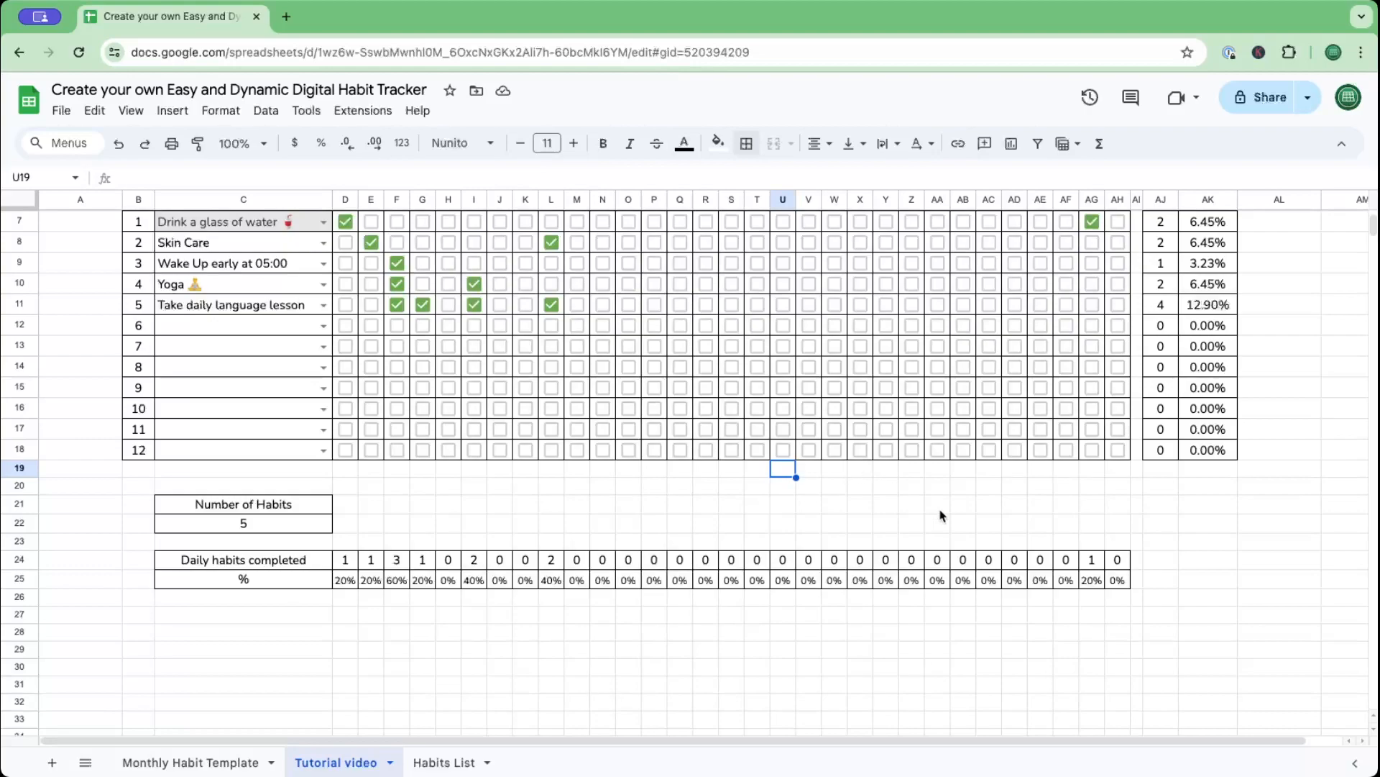
Begin a formula in AL7 for the first habit's progress chart, =SPARKLINE(AK7,{"charttype","bar", using its percentage as the data.
{"action": "scroll", "coordinate": [940, 515], "scroll_direction": "down", "scroll_amount": 3}
{"action": "scroll", "coordinate": [945, 515], "scroll_direction": "up", "scroll_amount": 5}
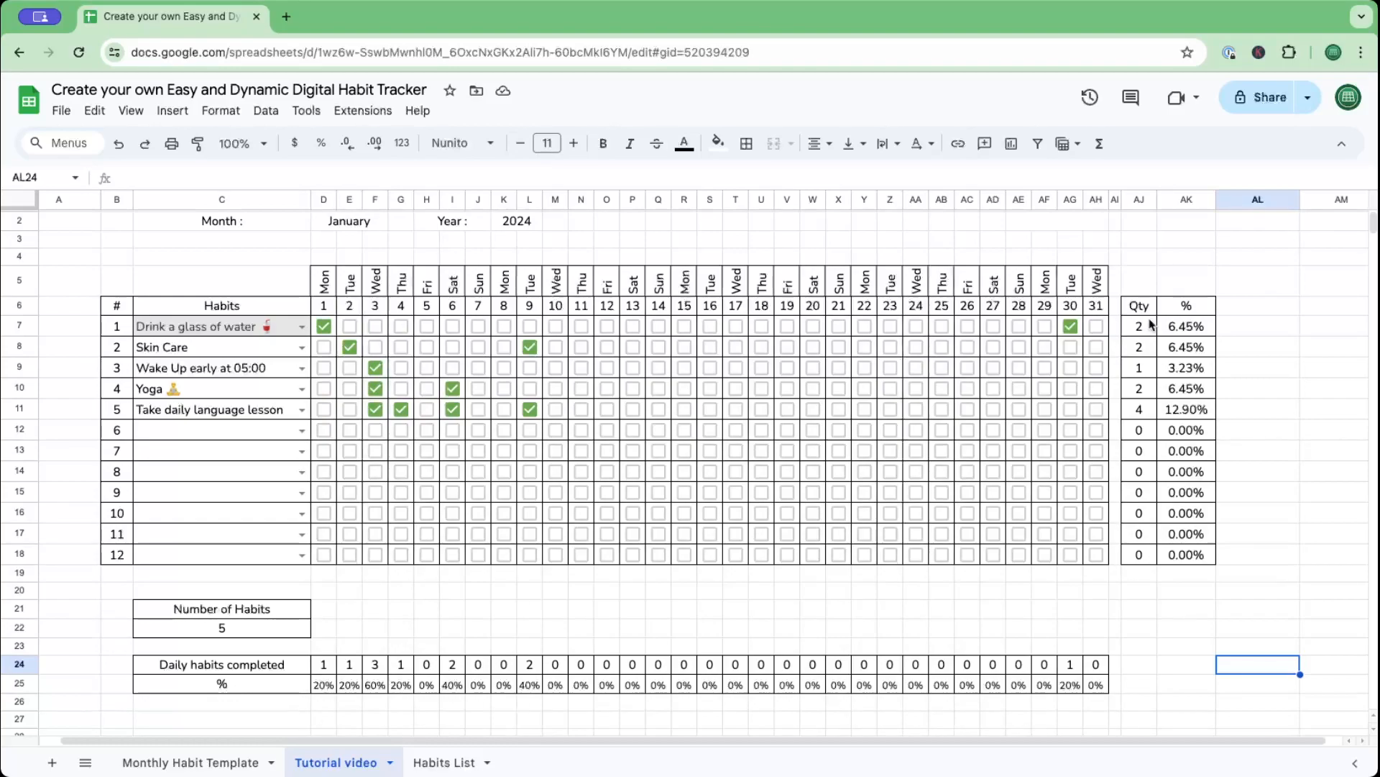
{"action": "left_click", "coordinate": [1234, 331]}
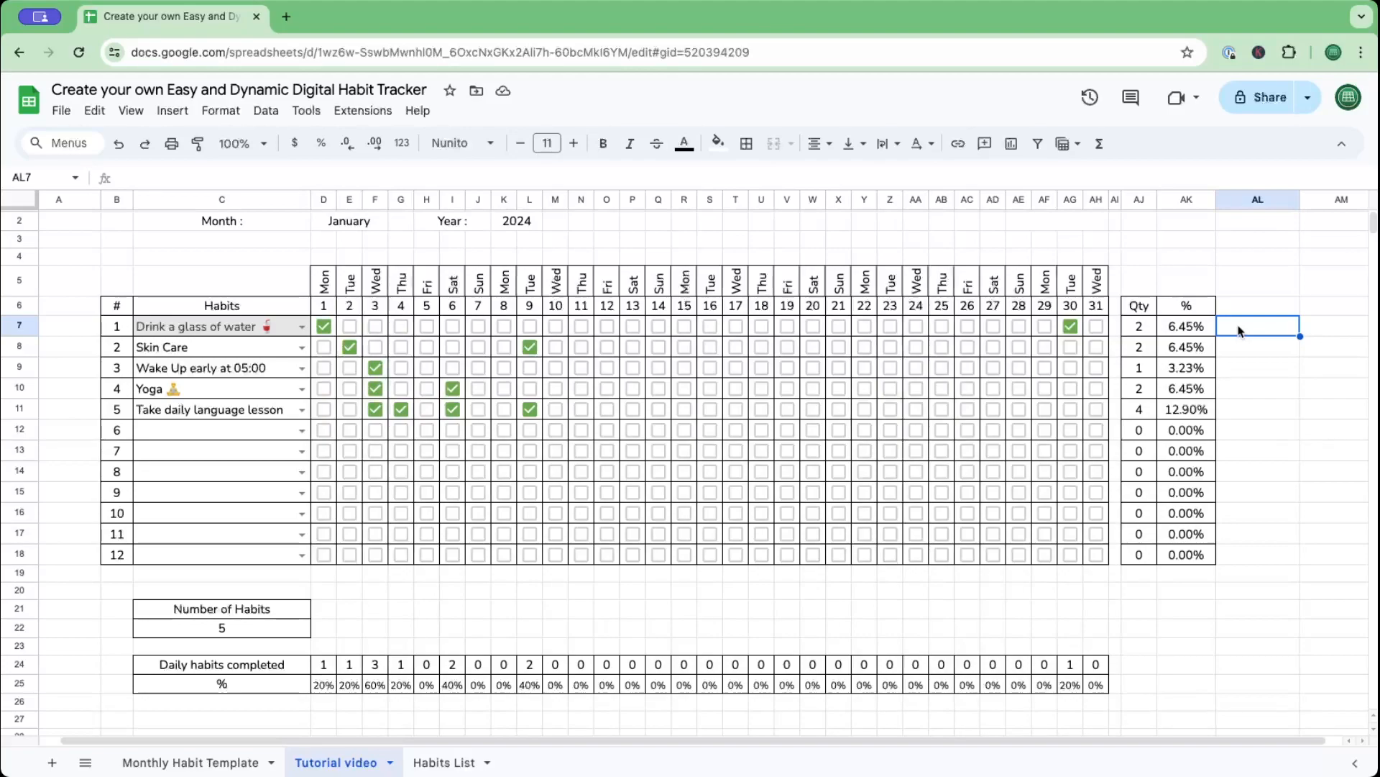
{"action": "type", "text": "="}
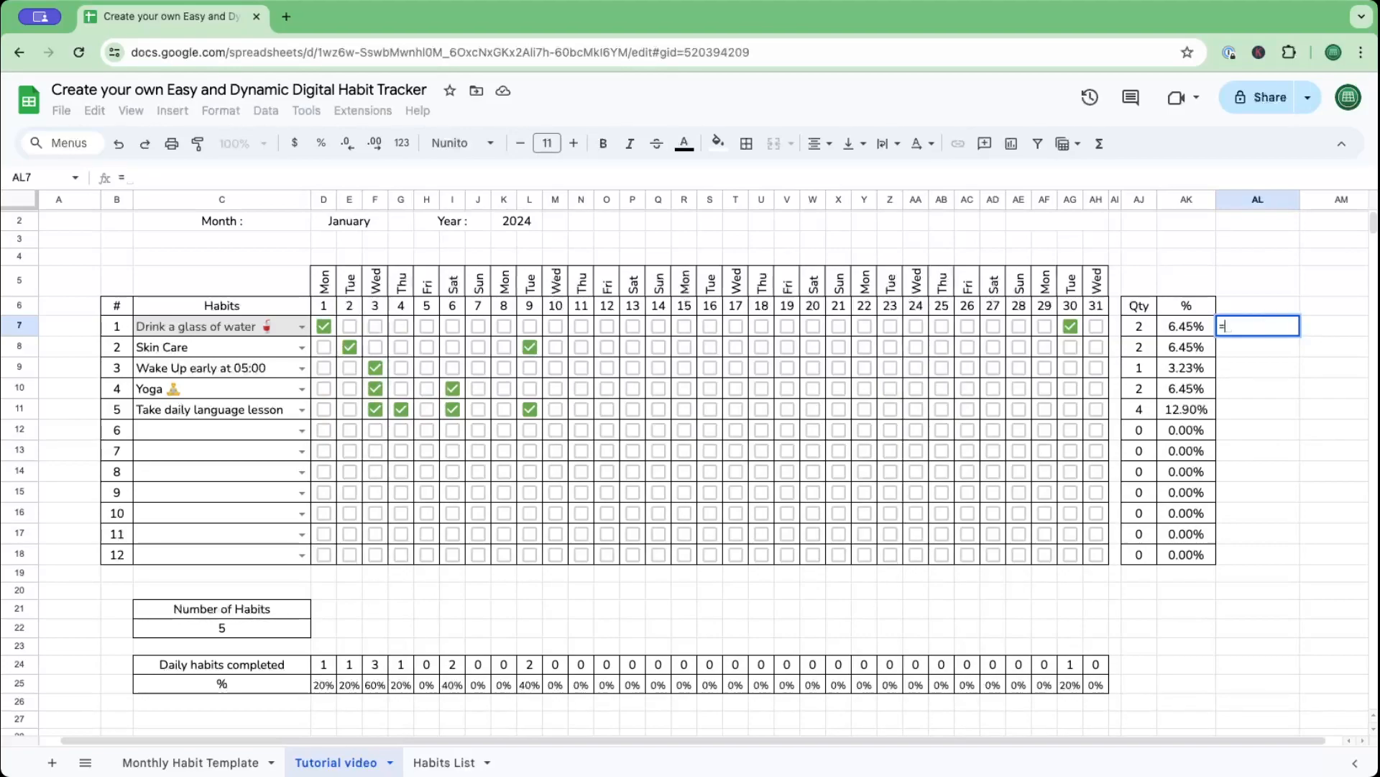
{"action": "left_click", "coordinate": [128, 180]}
{"action": "type", "text": "spar"}
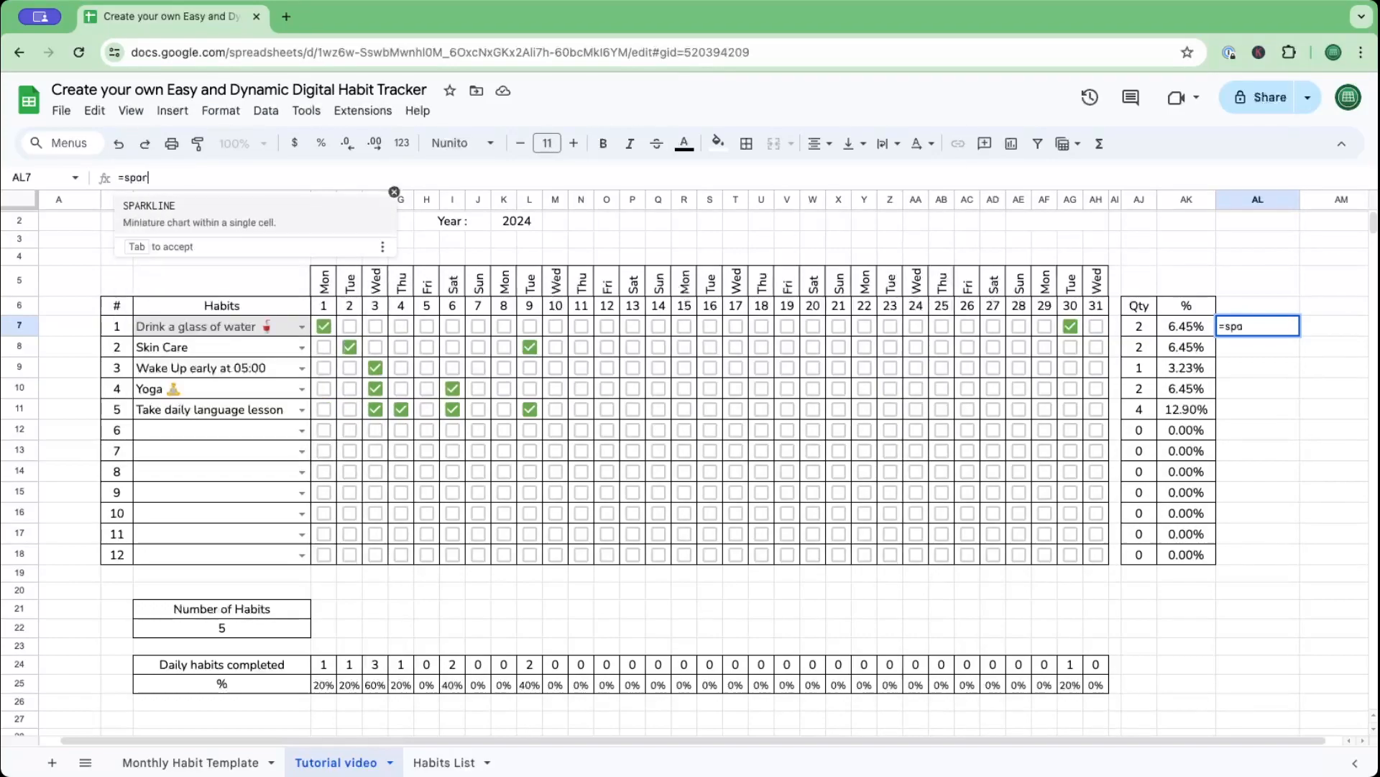
{"action": "type", "text": "kl"}
{"action": "key", "text": "Tab"}
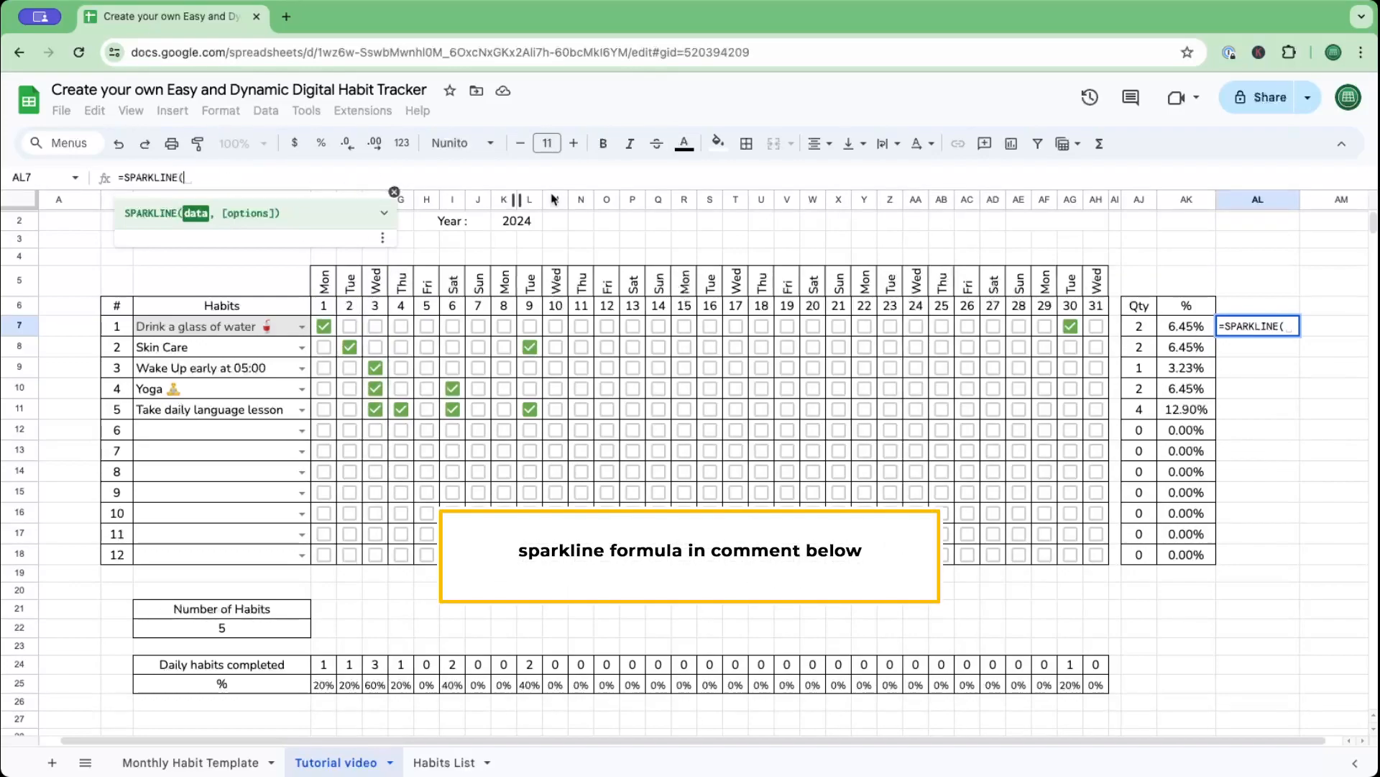
{"action": "left_click", "coordinate": [1187, 327]}
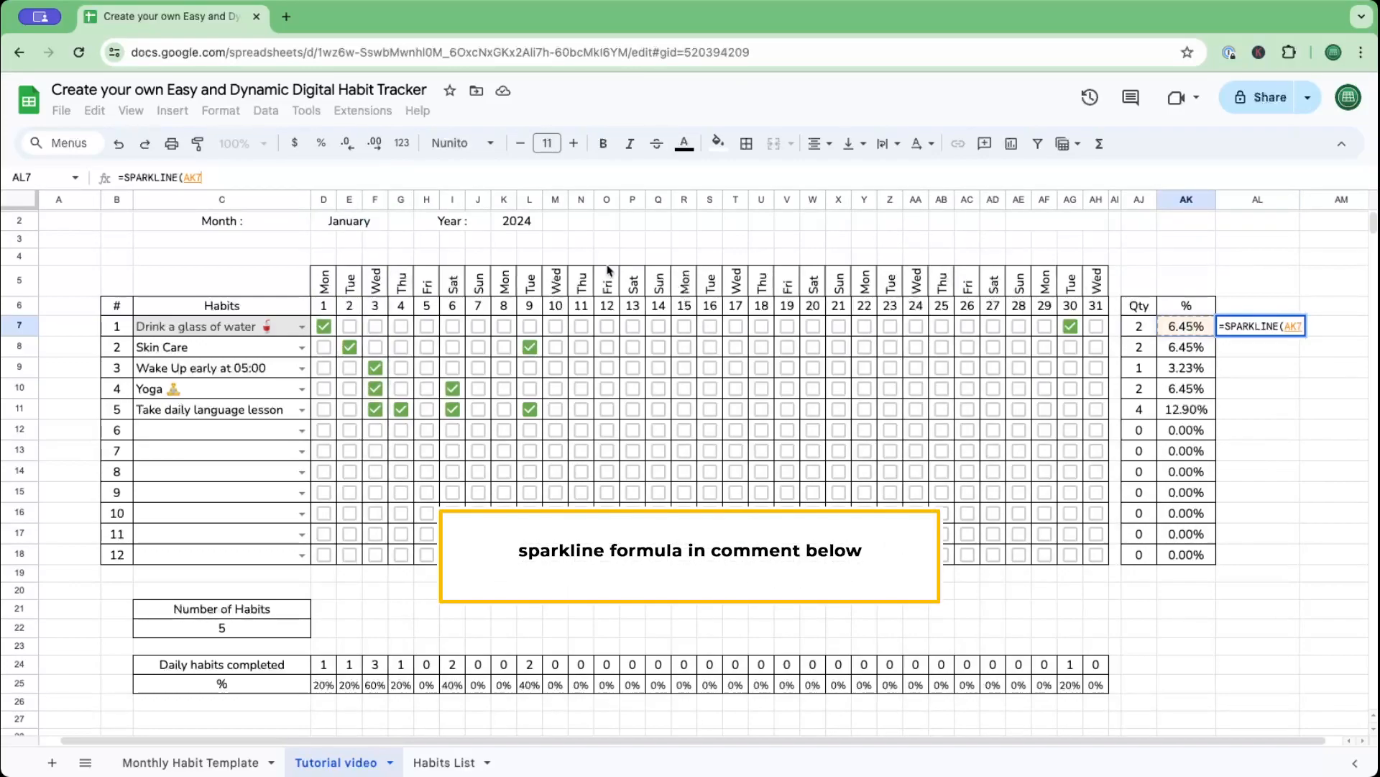
{"action": "type", "text": ","}
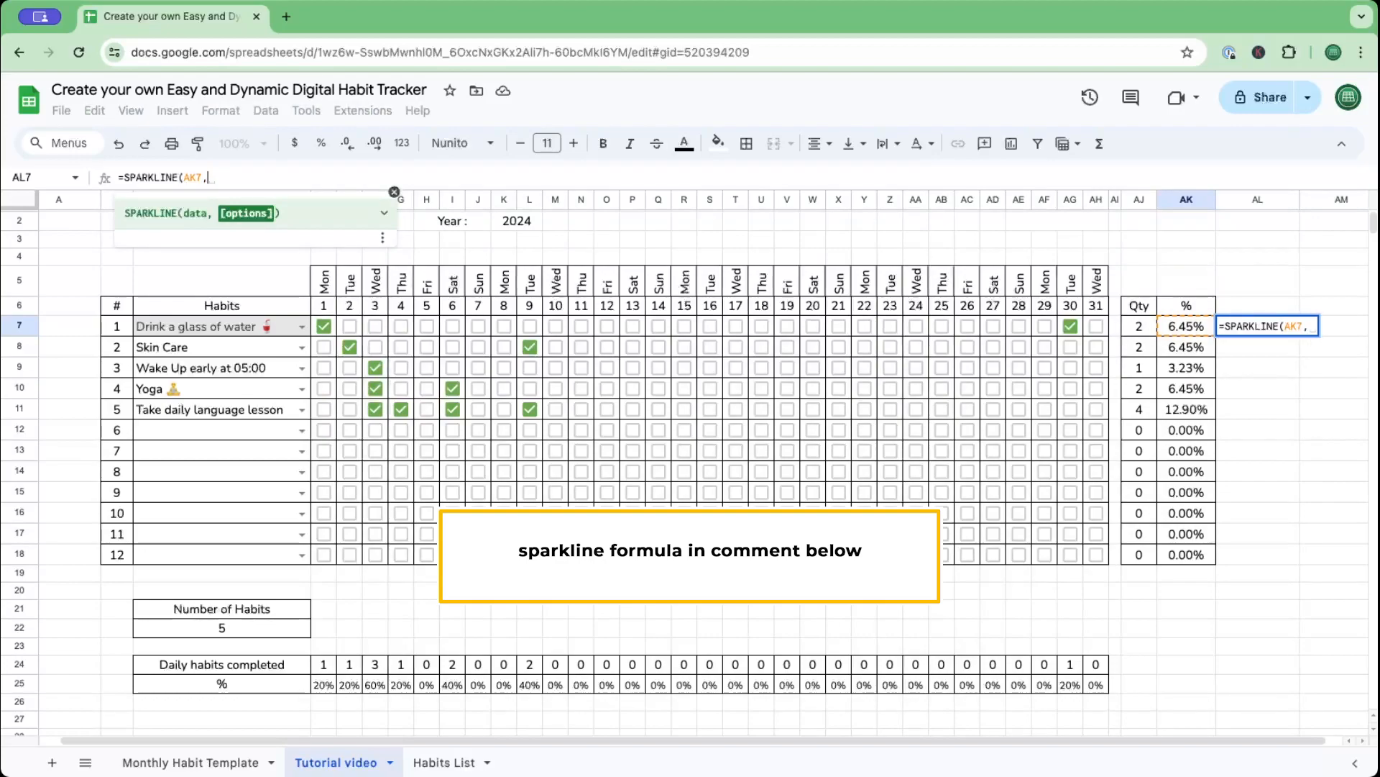
{"action": "type", "text": "{\"c"}
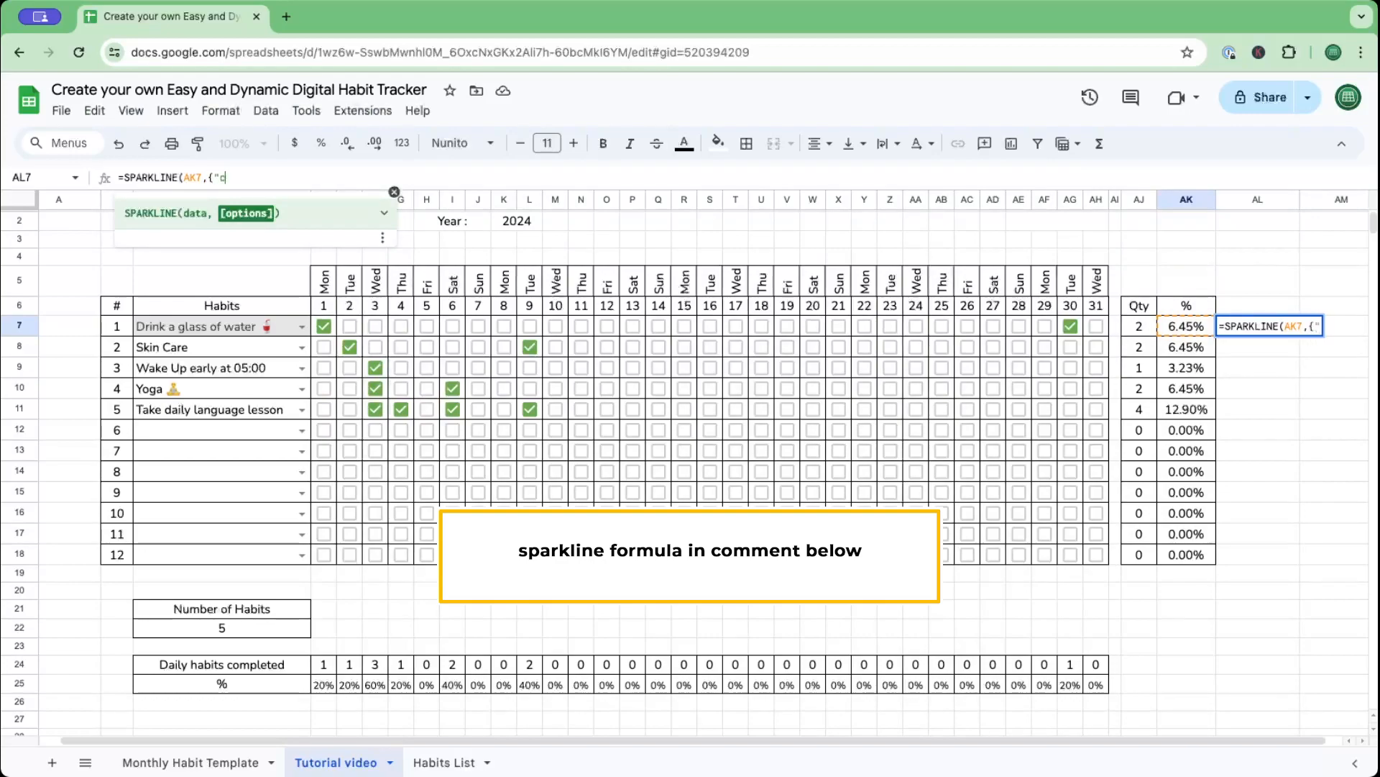
{"action": "type", "text": "harttyp"}
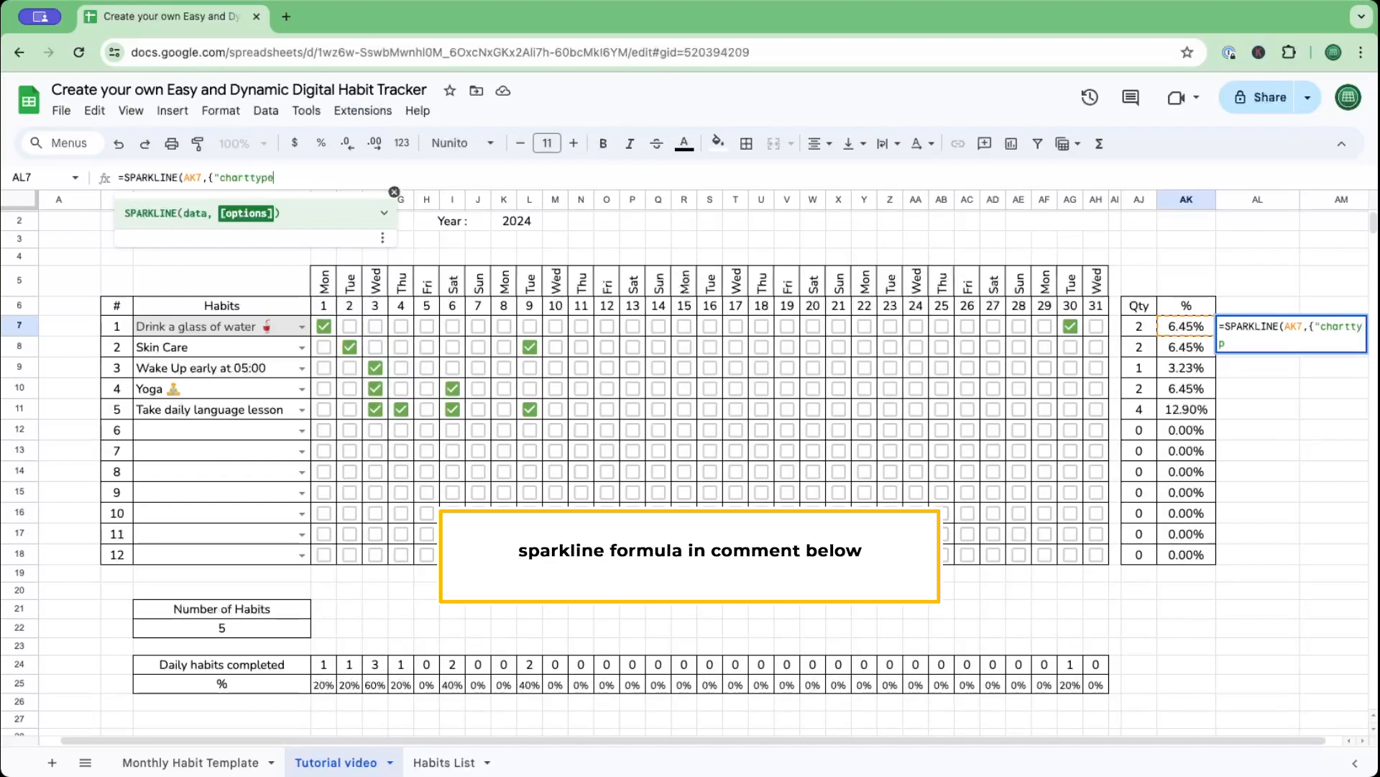
{"action": "type", "text": "e\",\"bar\""}
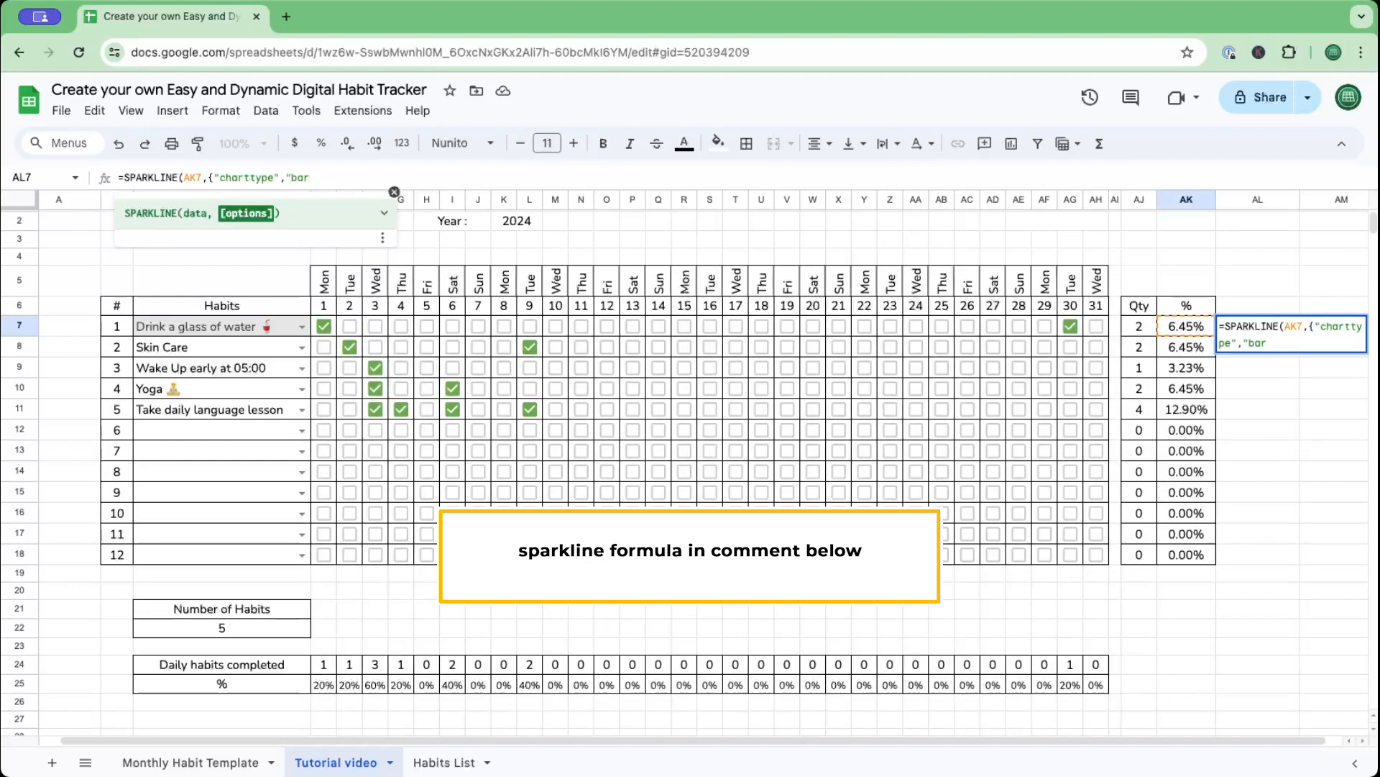
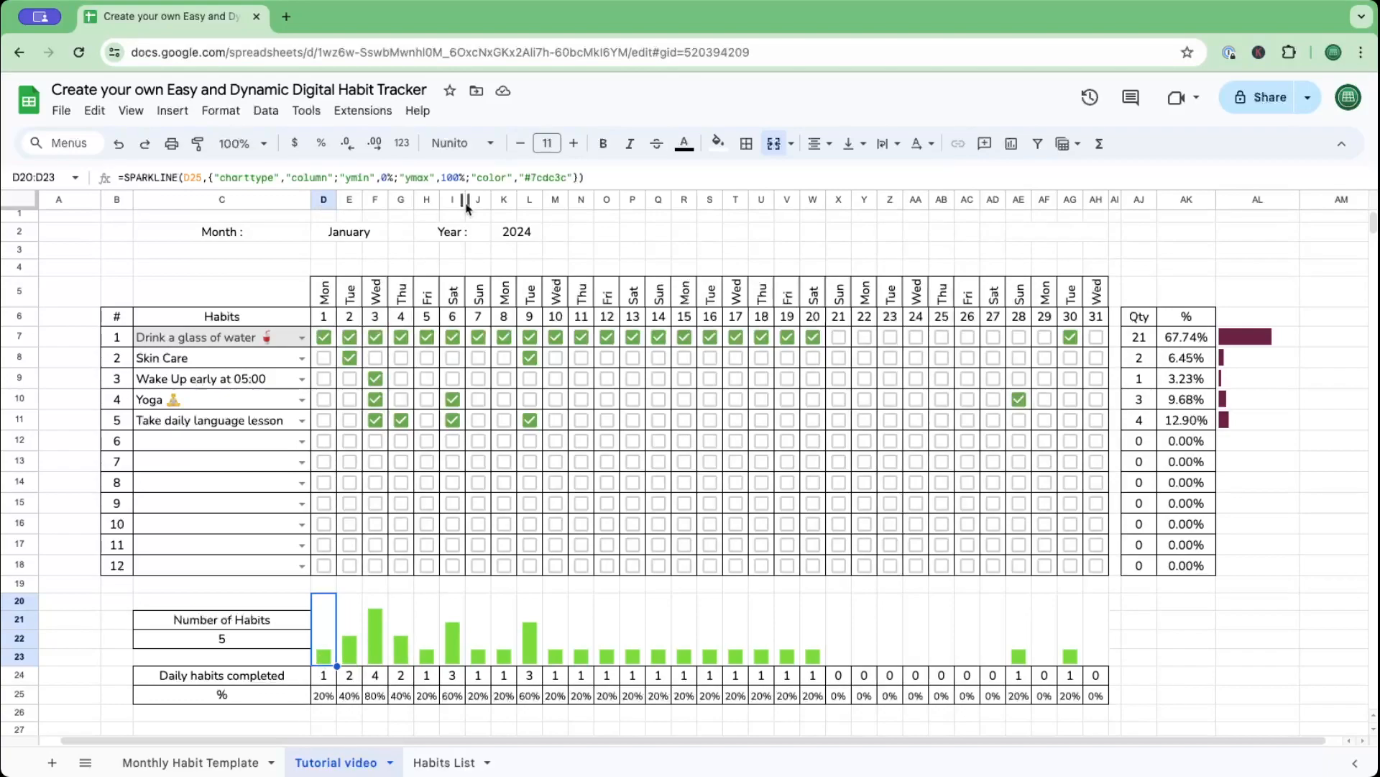
Set the color of day 1's column sparkline in D20 to #6c2246, reusing the code from the bar sparkline in AL7.
{"action": "left_click", "coordinate": [1237, 335]}
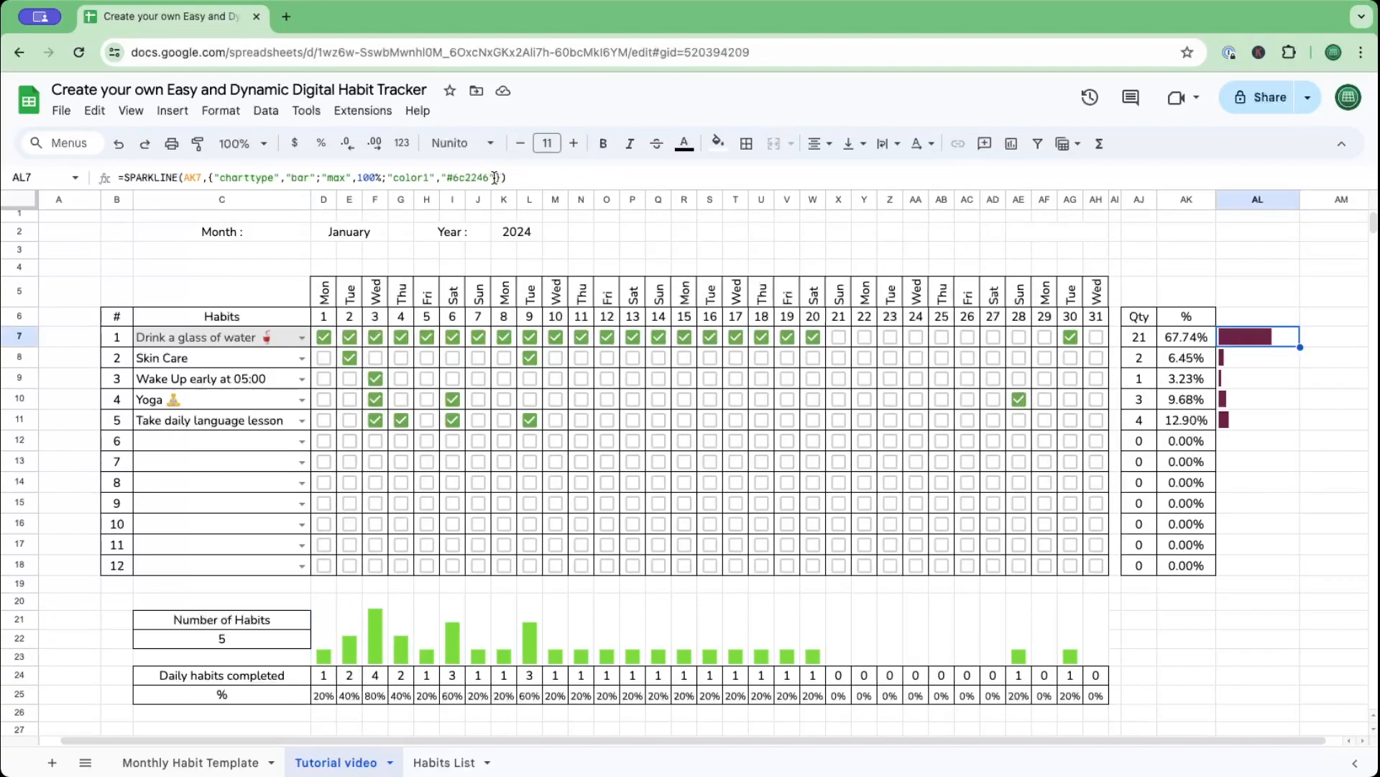
{"action": "left_click_drag", "start_coordinate": [491, 177], "coordinate": [453, 179]}
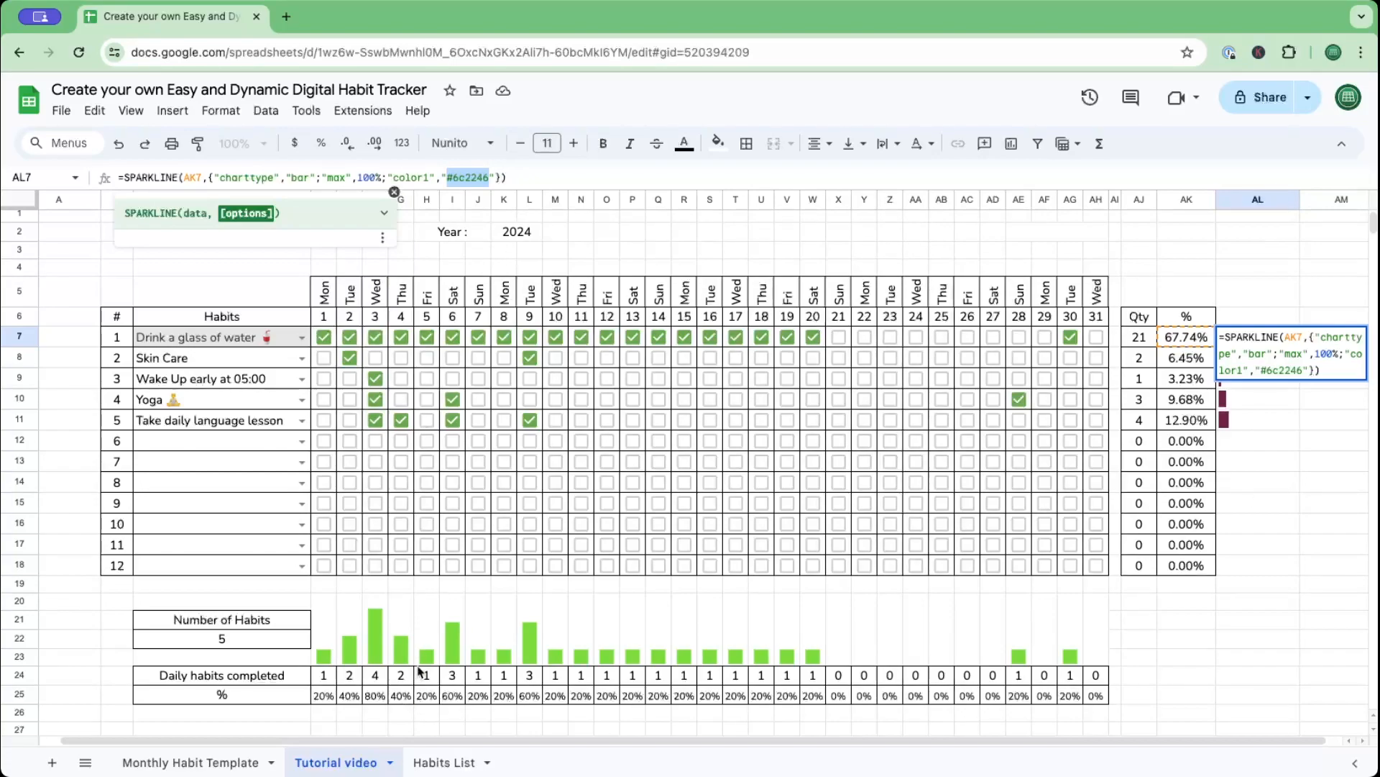
{"action": "key", "text": "Escape"}
{"action": "left_click", "coordinate": [332, 651]}
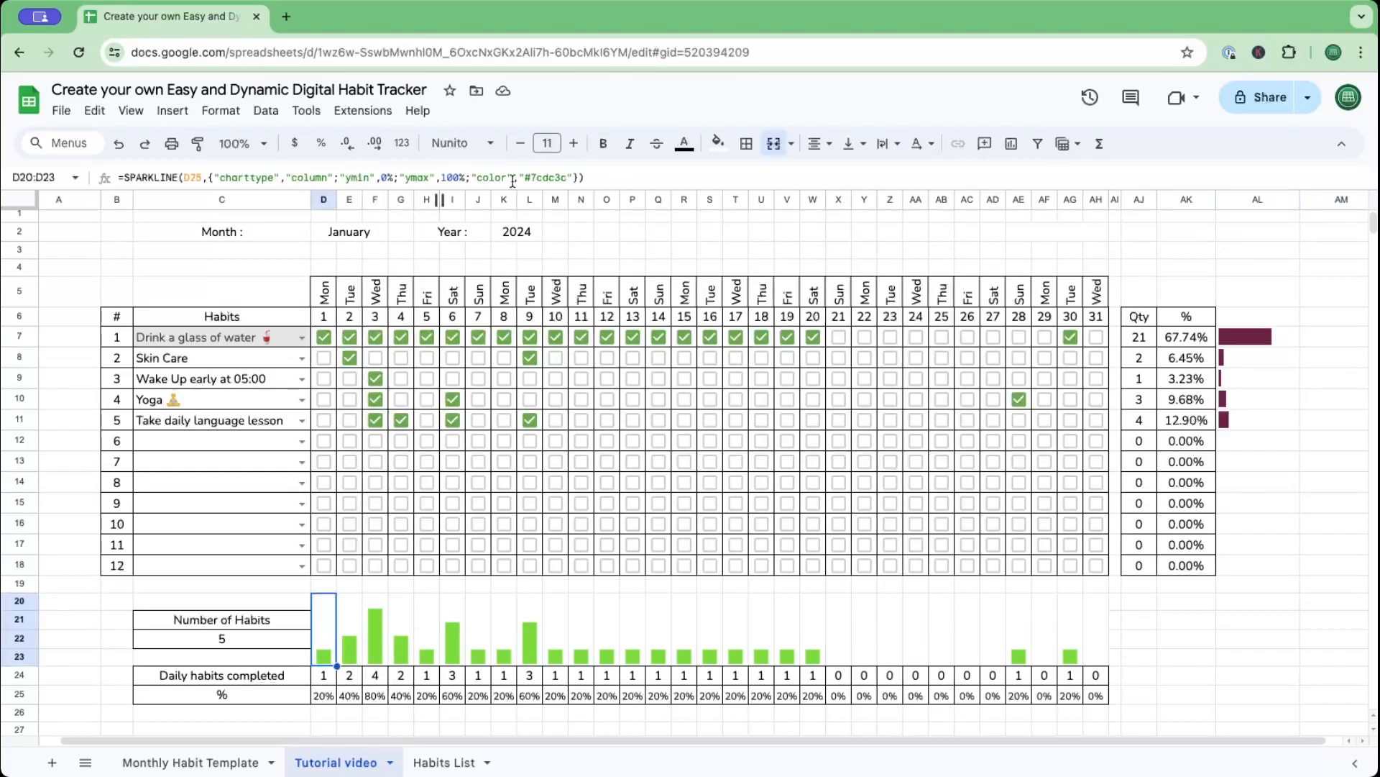
{"action": "left_click", "coordinate": [568, 177]}
{"action": "left_click_drag", "start_coordinate": [568, 177], "coordinate": [527, 178]}
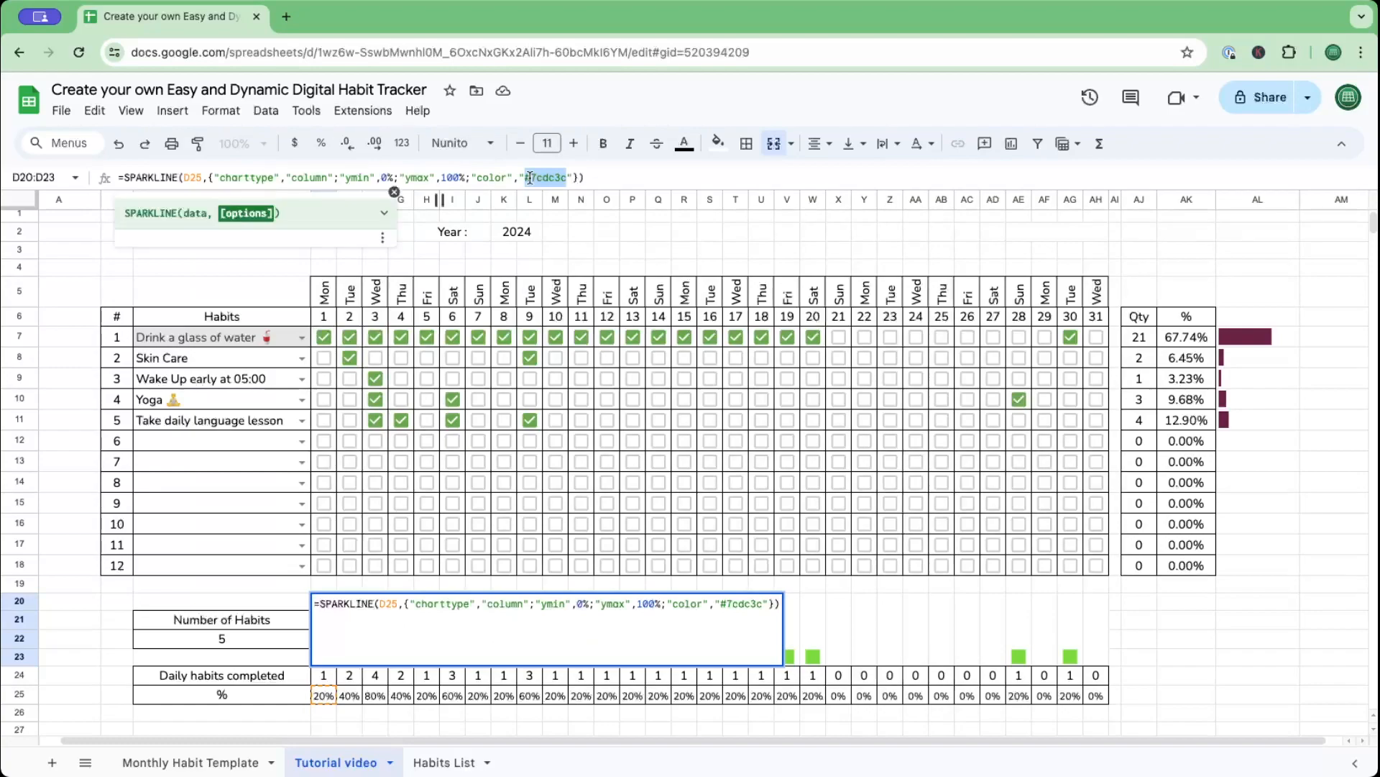
{"action": "type", "text": "#6c2246"}
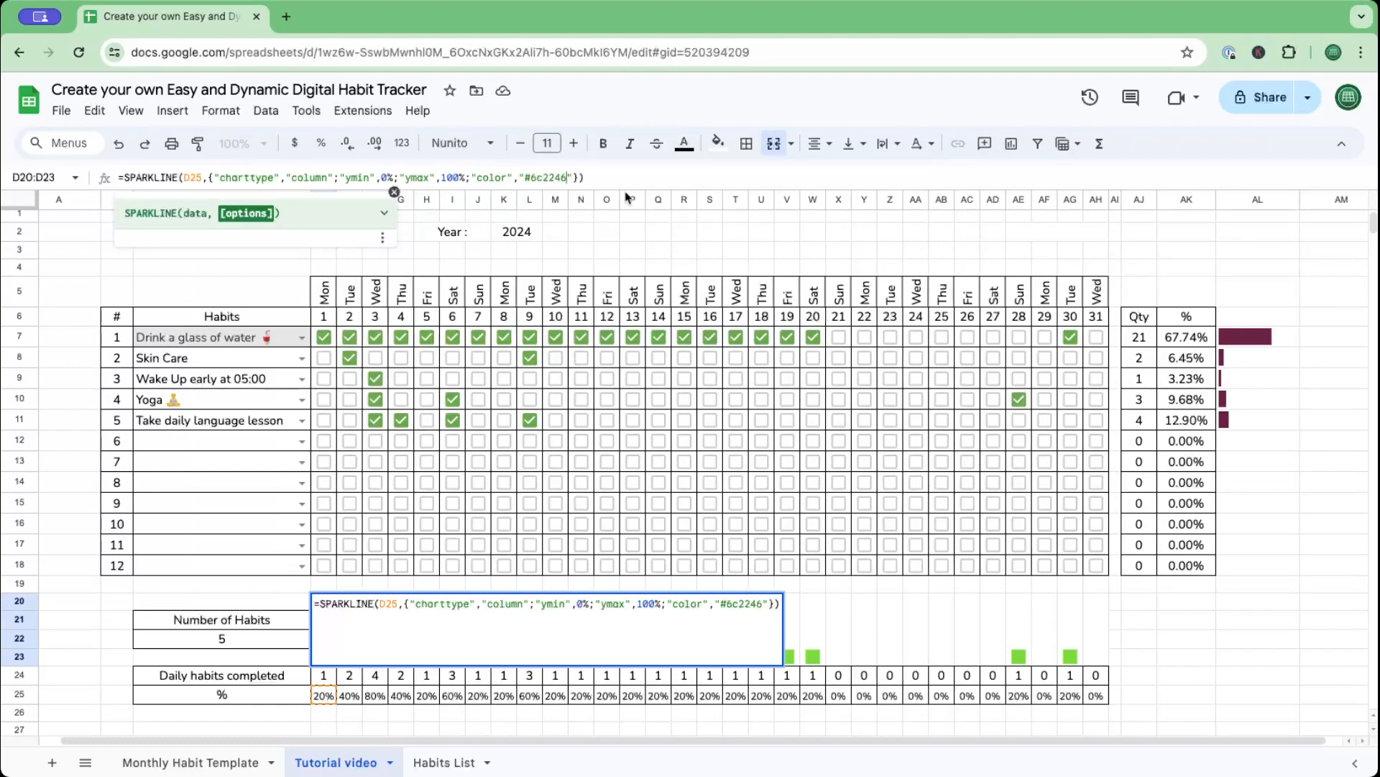
{"action": "left_click", "coordinate": [616, 180]}
{"action": "key", "text": "Return"}
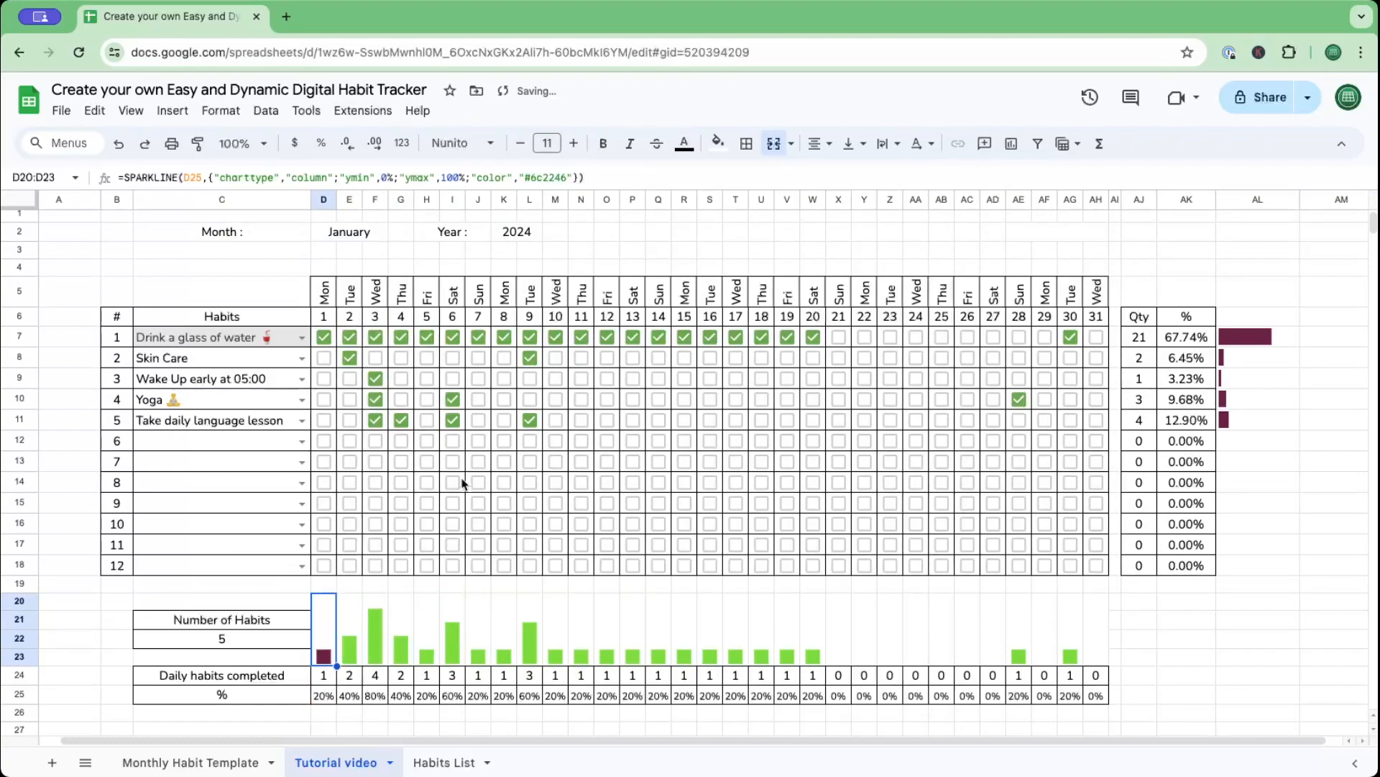
Fill the recolored sparkline from D20:D23 across to AH23 and mark Skin Care as completed on day 3.
{"action": "left_click_drag", "start_coordinate": [336, 665], "coordinate": [1100, 658]}
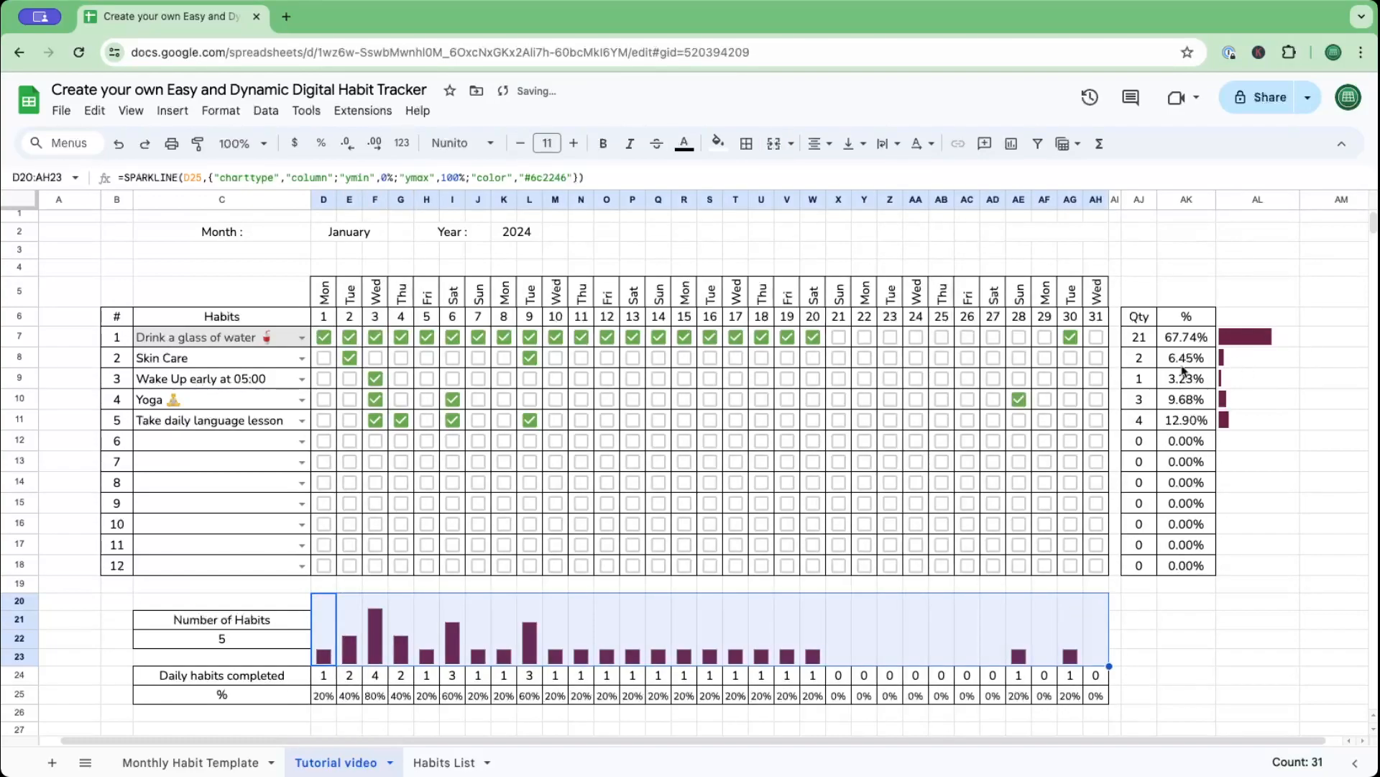
{"action": "left_click", "coordinate": [1232, 657]}
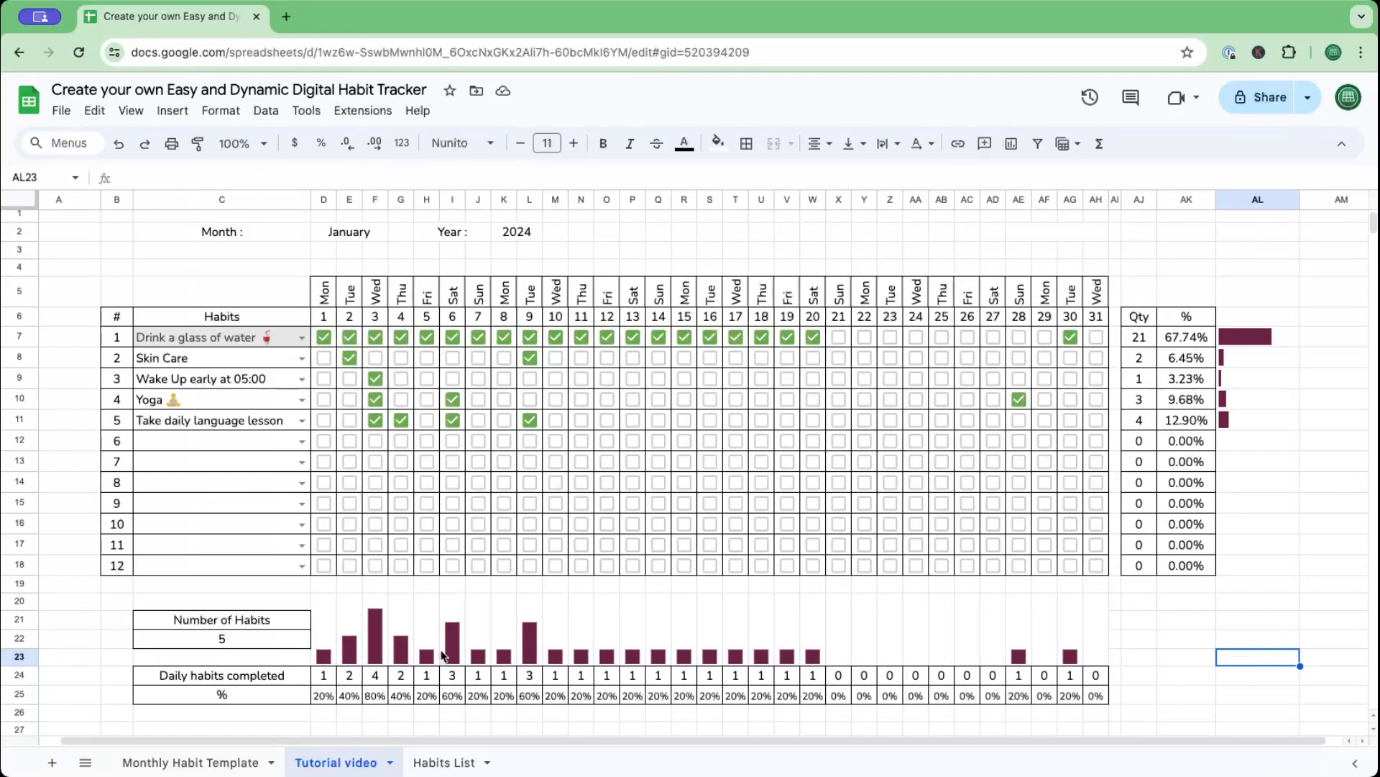
{"action": "left_click", "coordinate": [374, 358]}
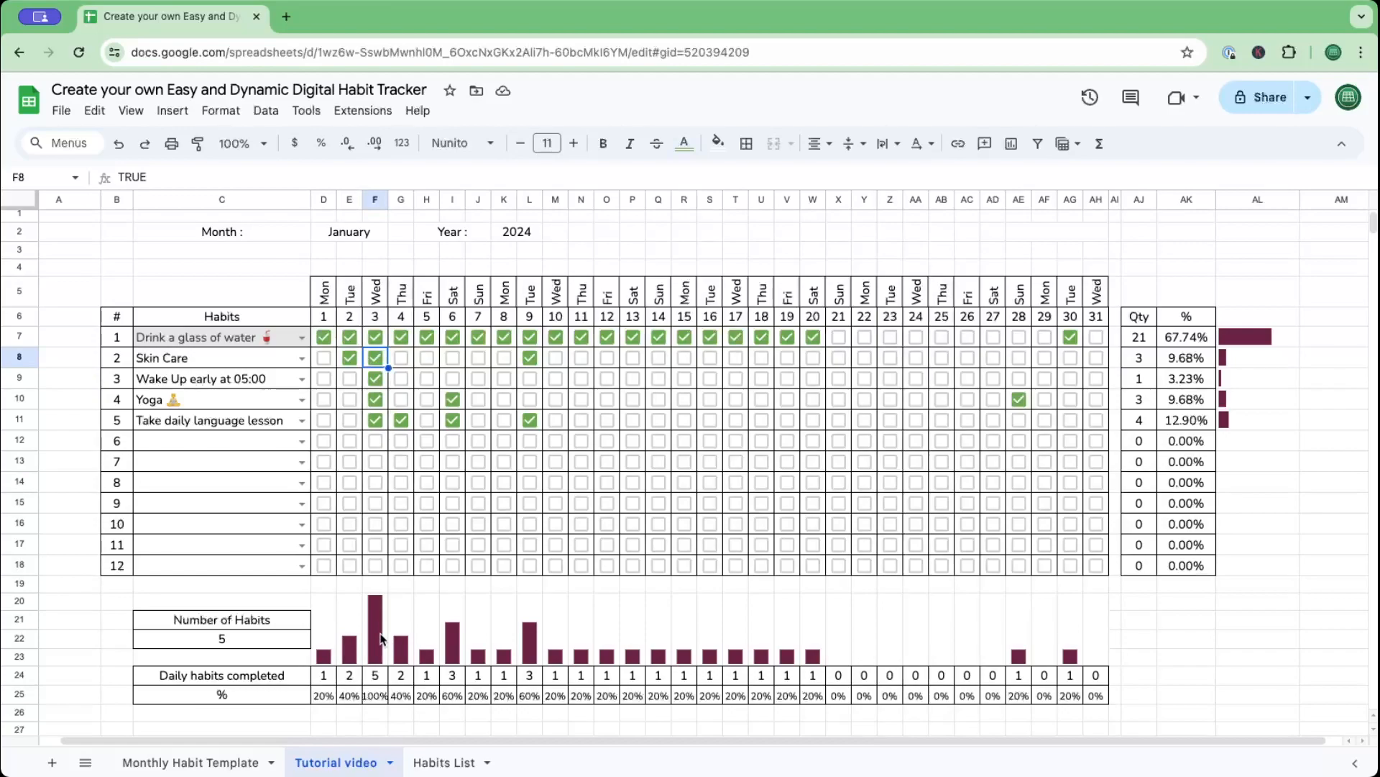
{"action": "left_click", "coordinate": [381, 639]}
Insert IF(D25=100%; in front of the SPARKLINE expression in day 1's chart formula in D20.
{"action": "left_click", "coordinate": [328, 652]}
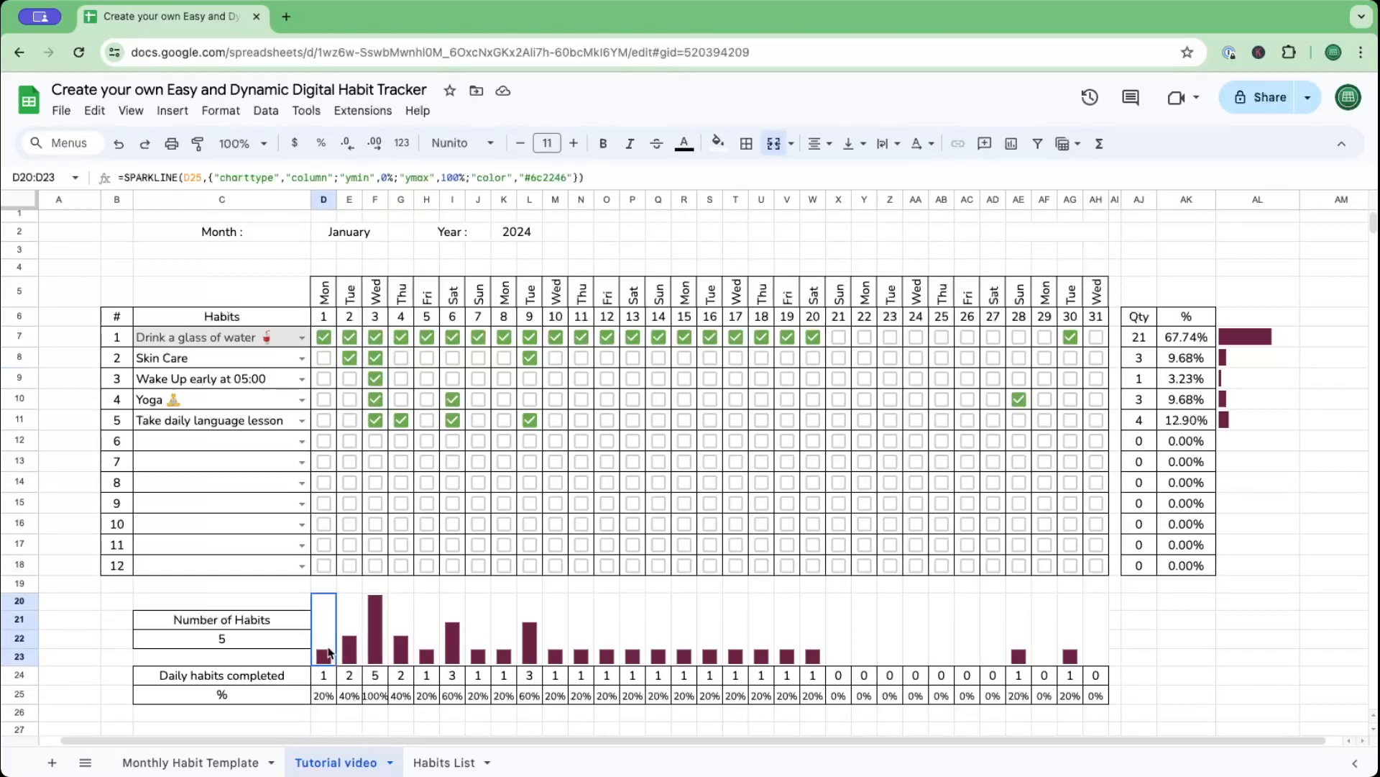
{"action": "key", "text": "Return"}
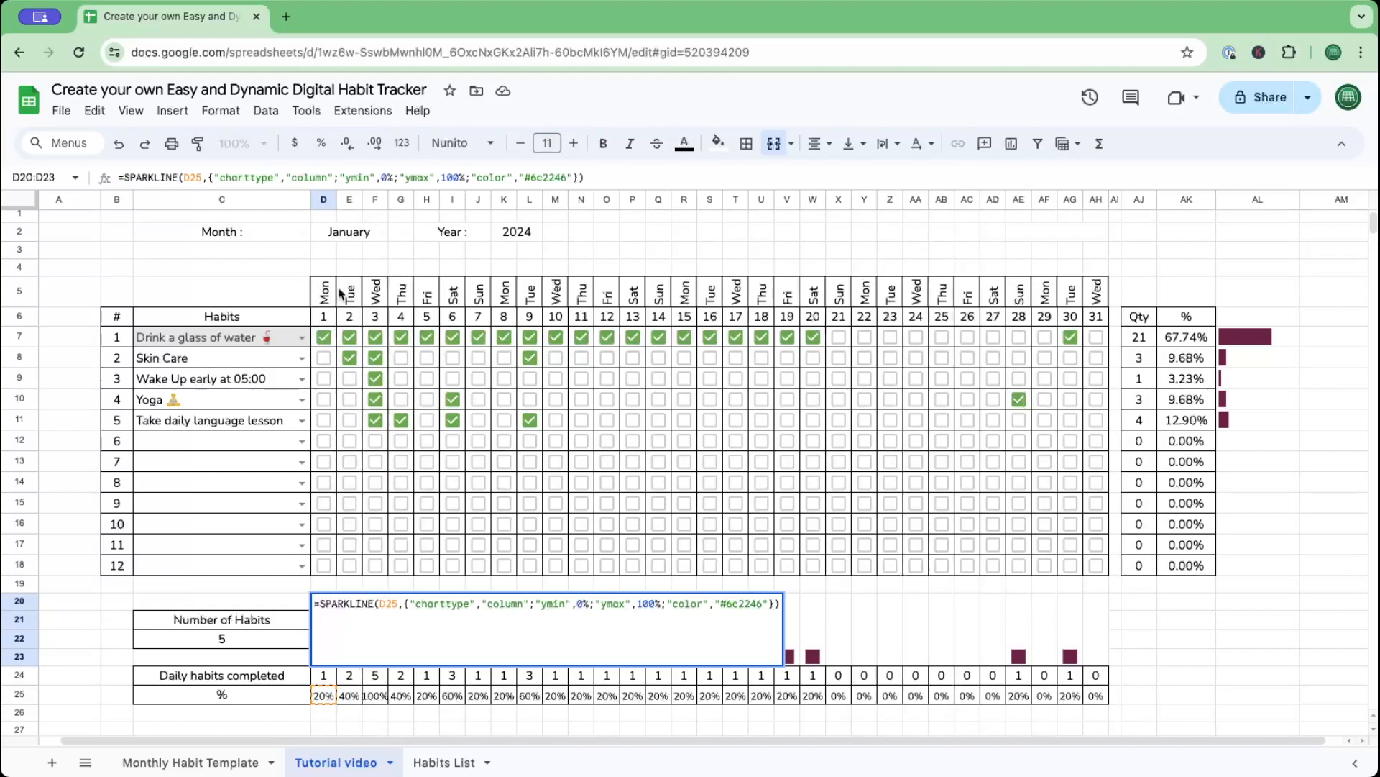
{"action": "type", "text": "IF("}
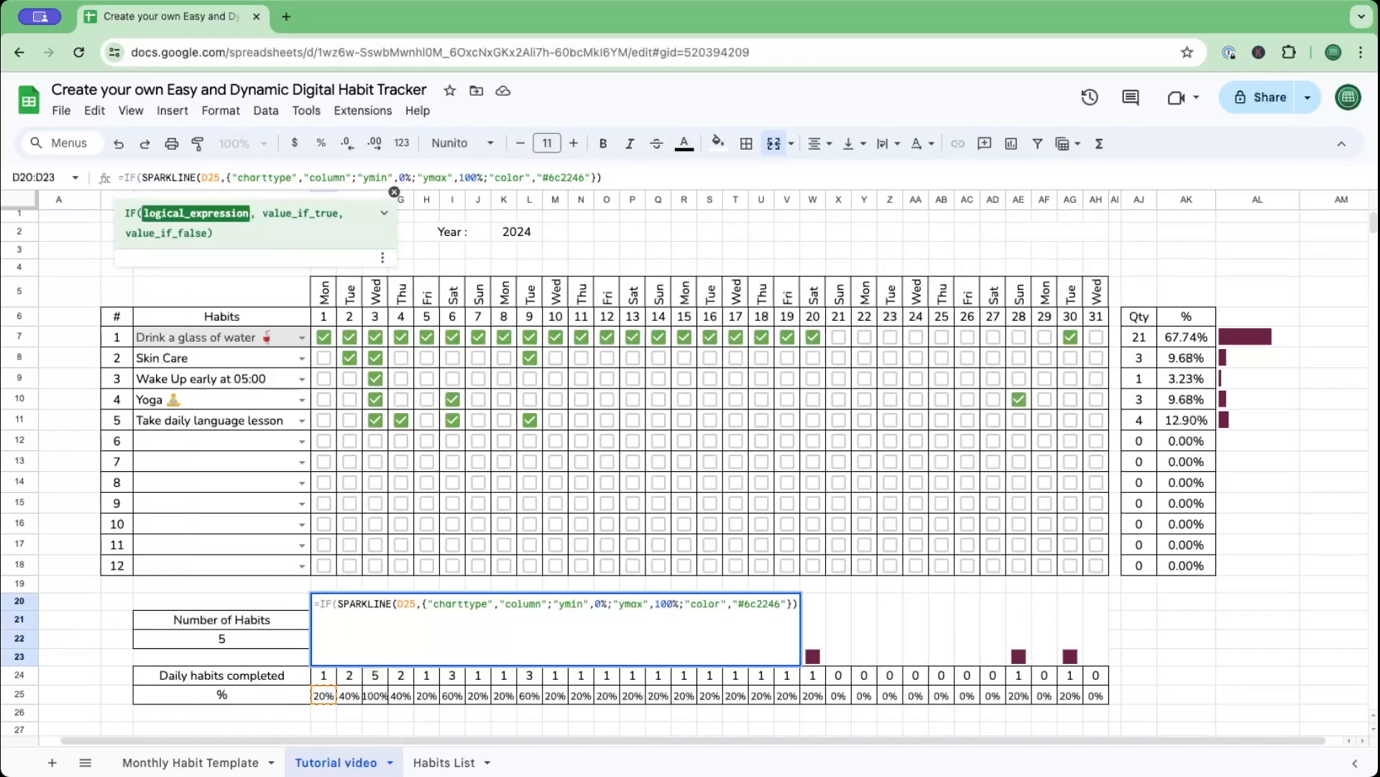
{"action": "type", "text": "D25"}
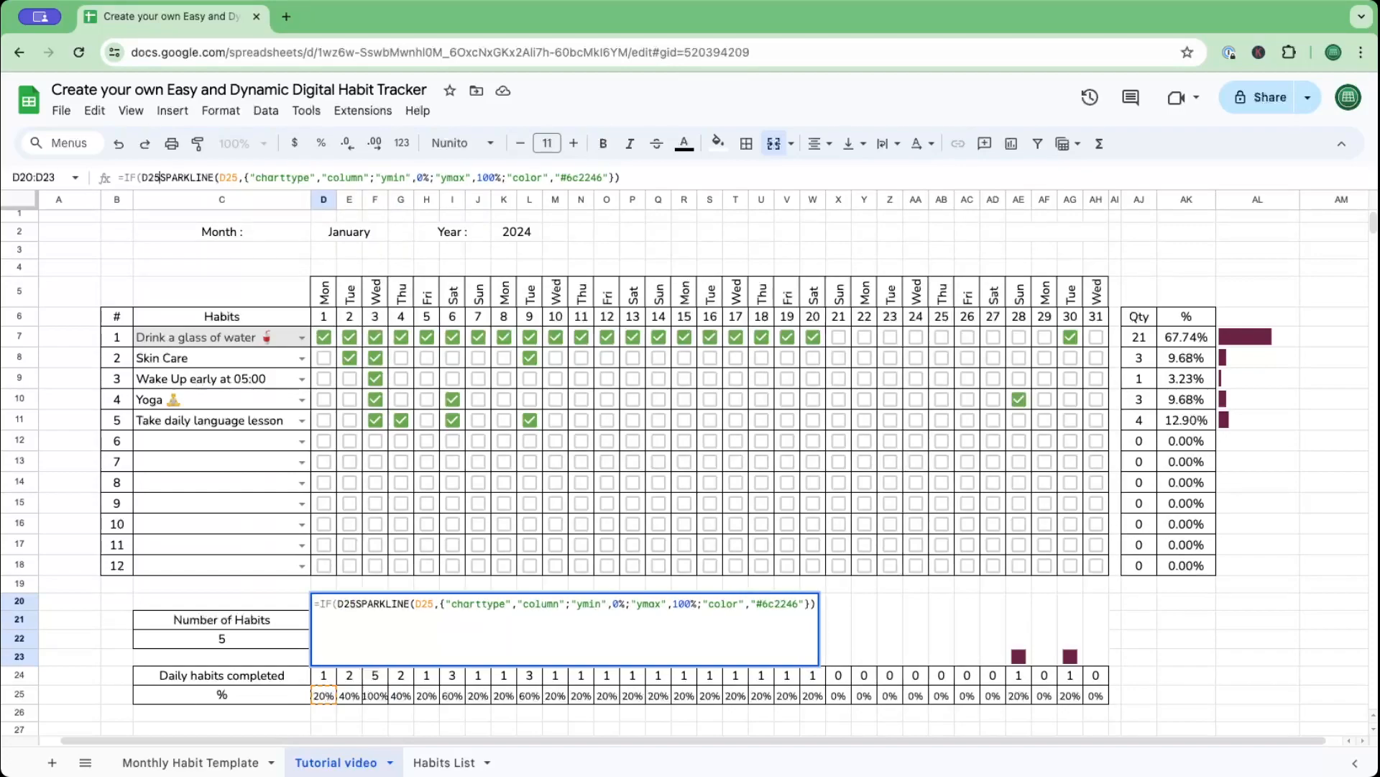
{"action": "type", "text": "=100%"}
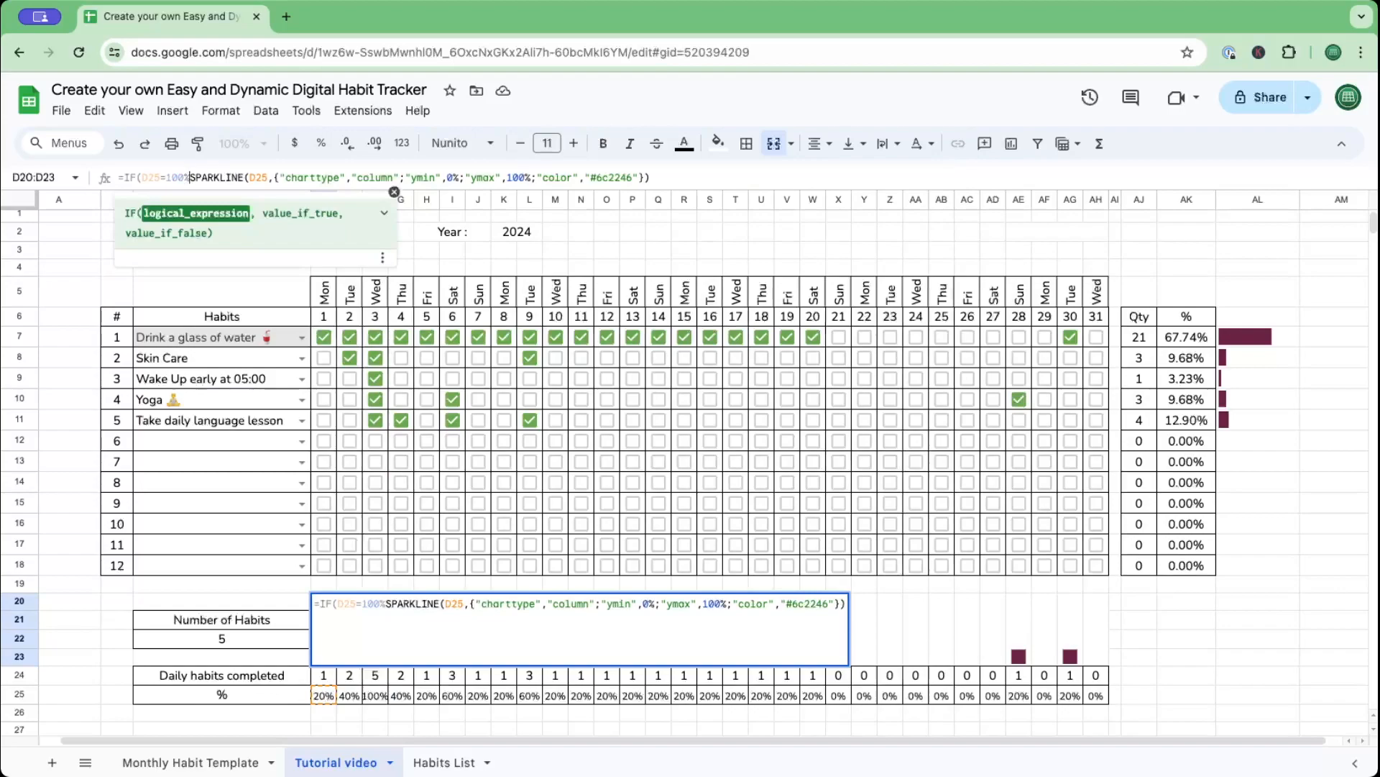
{"action": "type", "text": ";"}
Duplicate the SPARKLINE expression in D20's IF formula so it serves as both the true and the false result, separated by a semicolon.
{"action": "left_click_drag", "start_coordinate": [196, 178], "coordinate": [645, 178]}
{"action": "key", "text": "ctrl+c"}
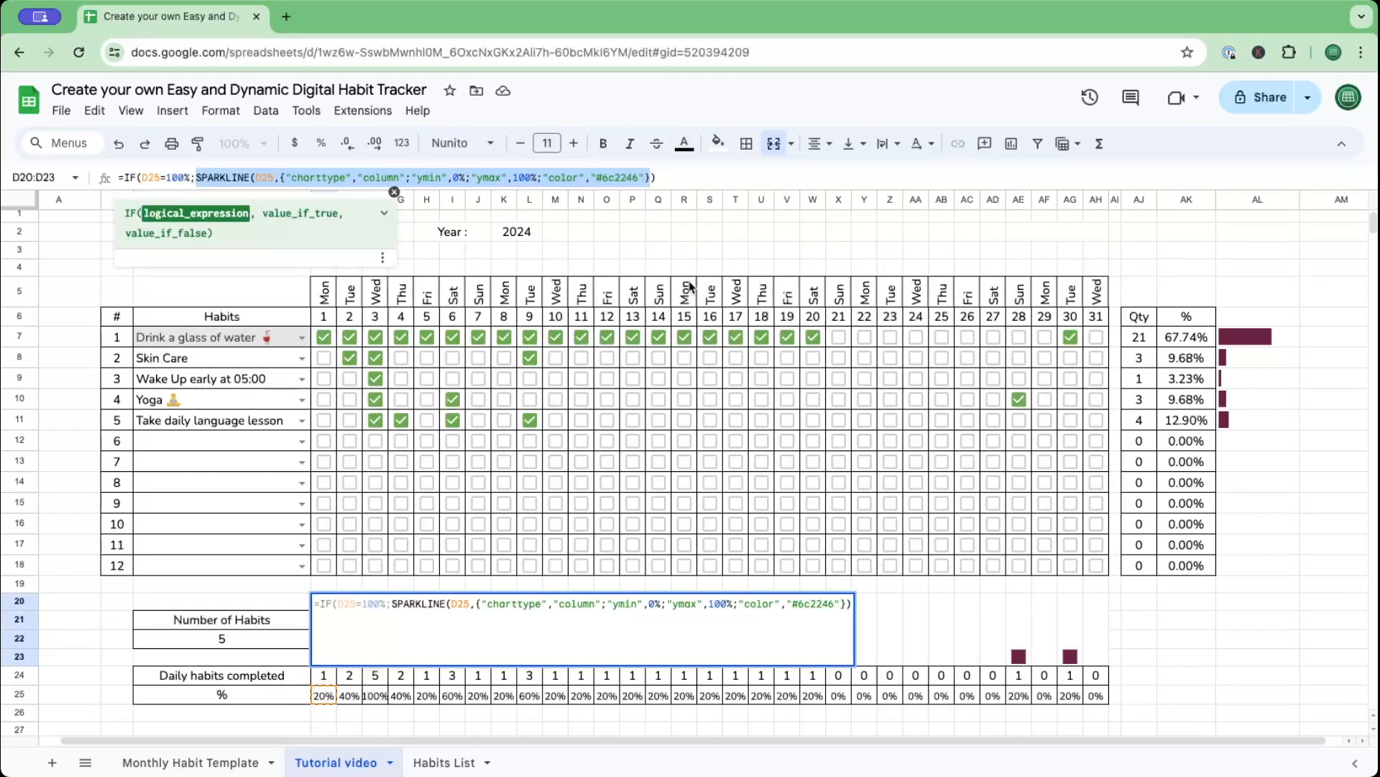
{"action": "left_click", "coordinate": [197, 177]}
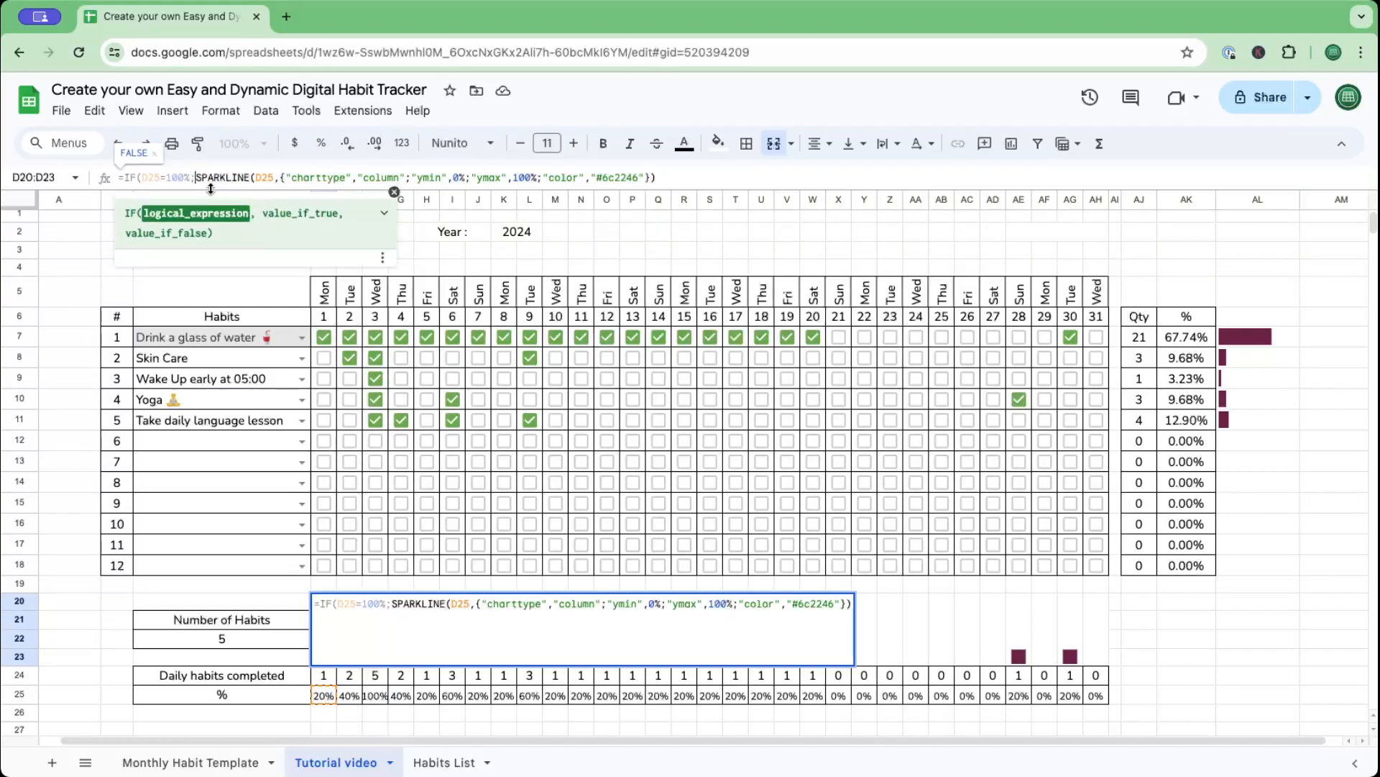
{"action": "key", "text": "ctrl+v"}
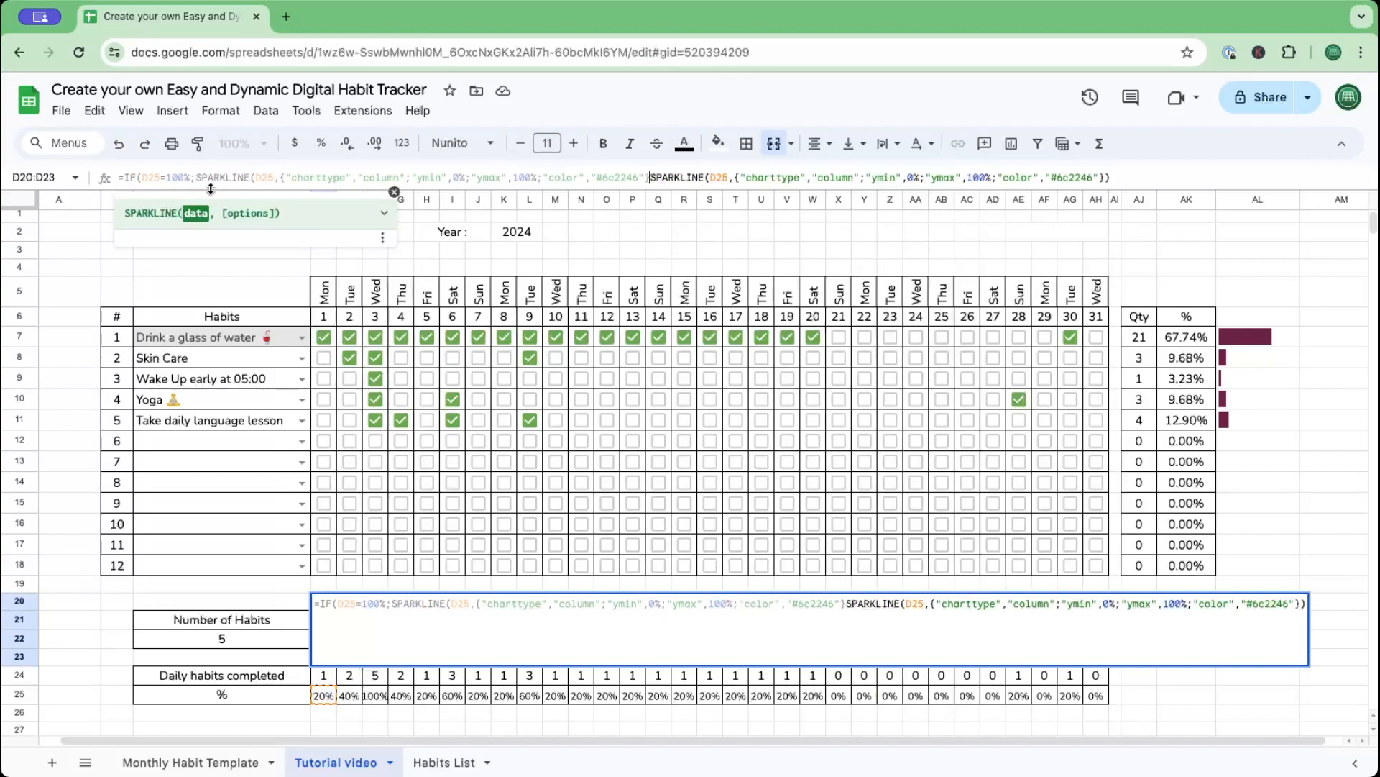
{"action": "type", "text": ";"}
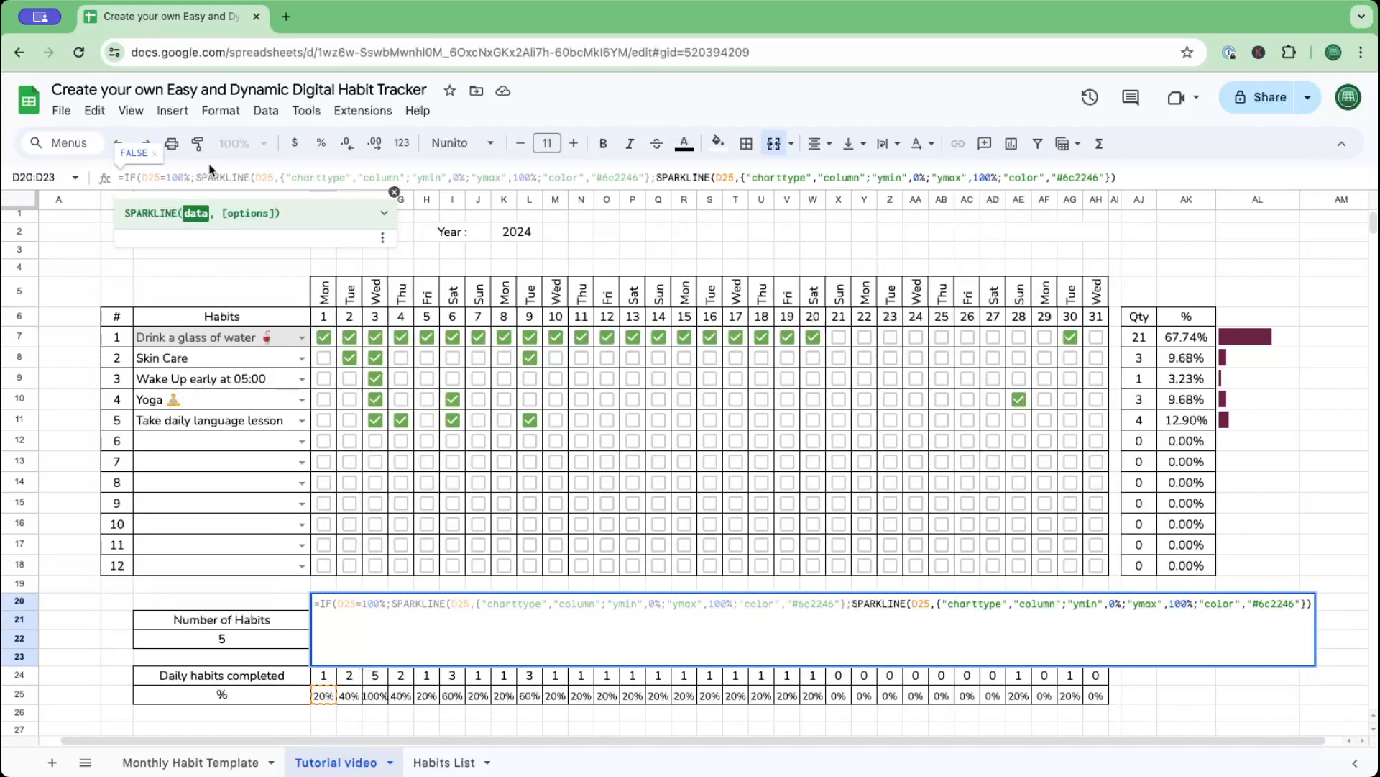
Set the color of the true-case sparkline in D20's formula to #7cdc3c and enter the formula.
{"action": "left_click", "coordinate": [596, 177]}
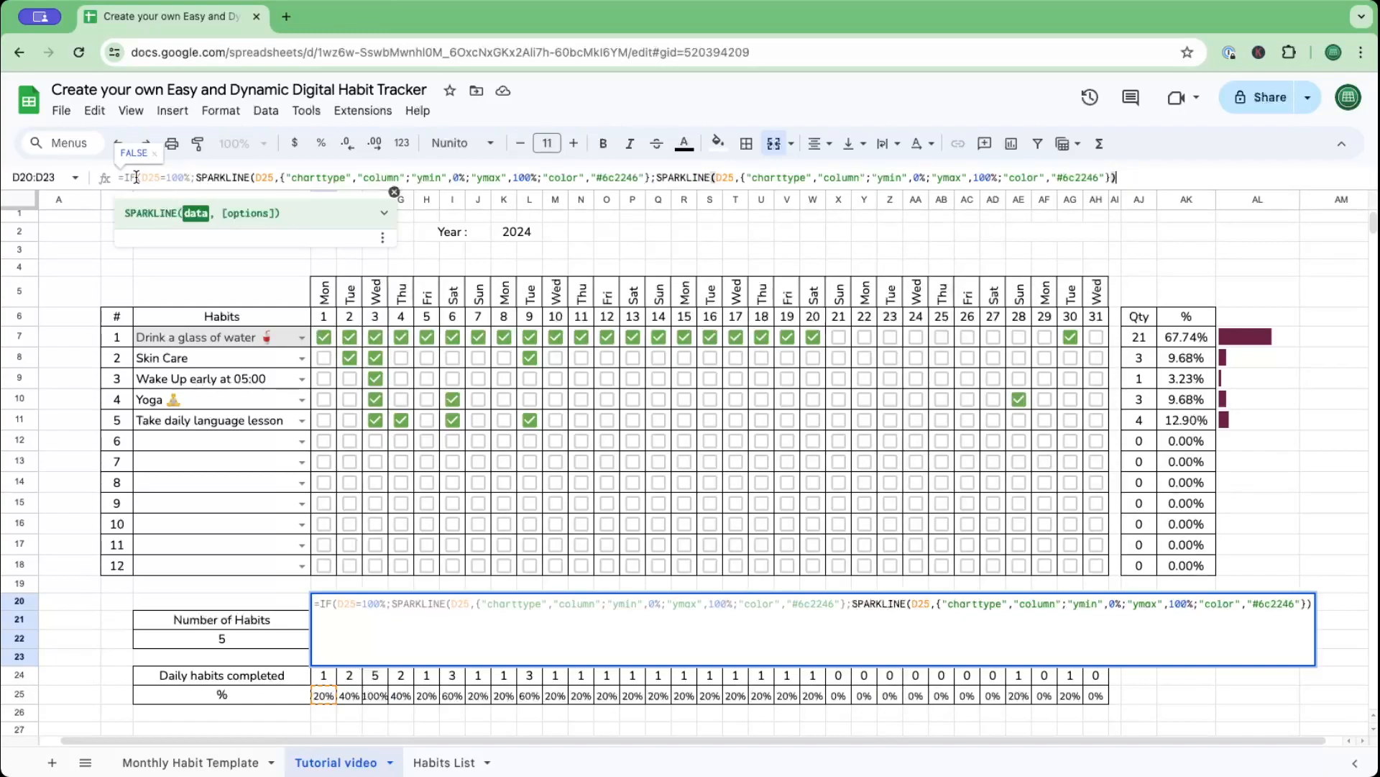
{"action": "left_click", "coordinate": [161, 179]}
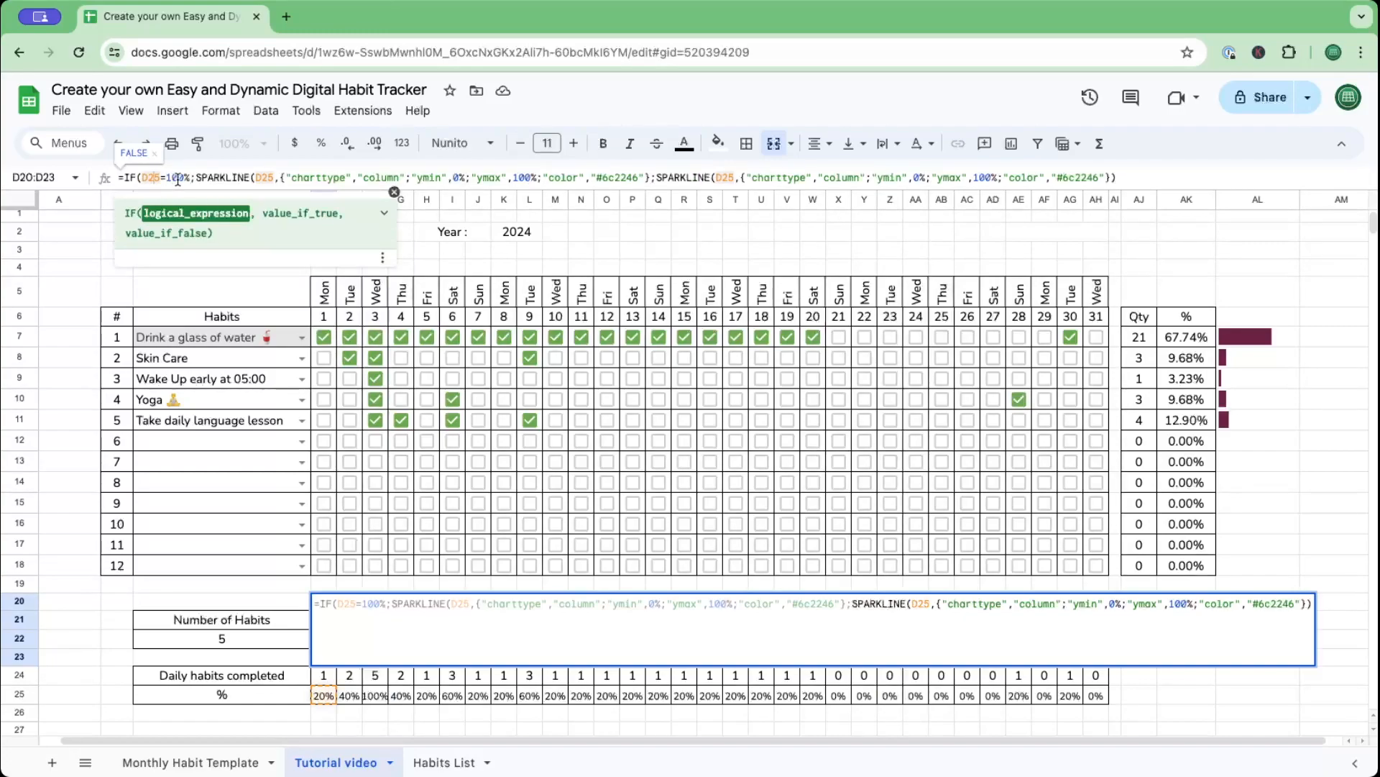
{"action": "left_click_drag", "start_coordinate": [637, 179], "coordinate": [602, 181]}
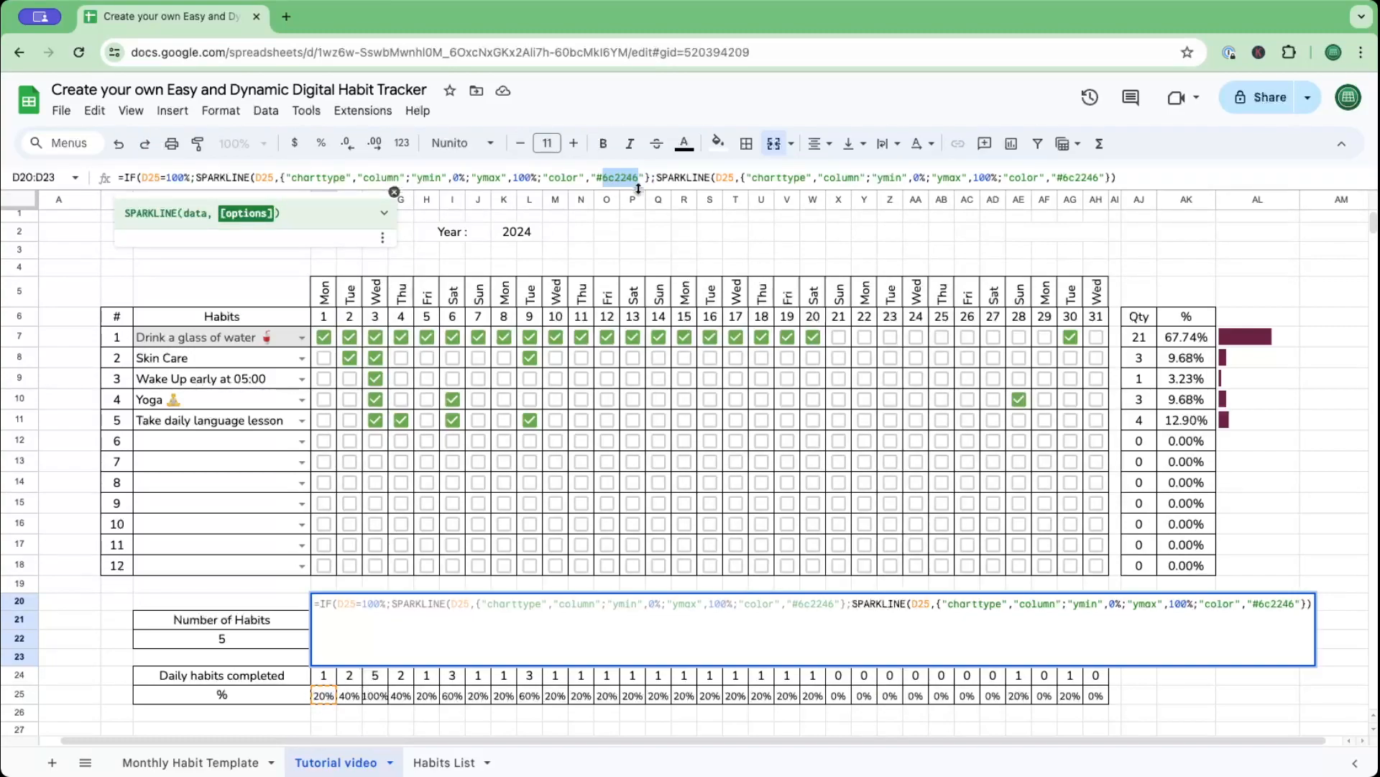
{"action": "type", "text": "7"}
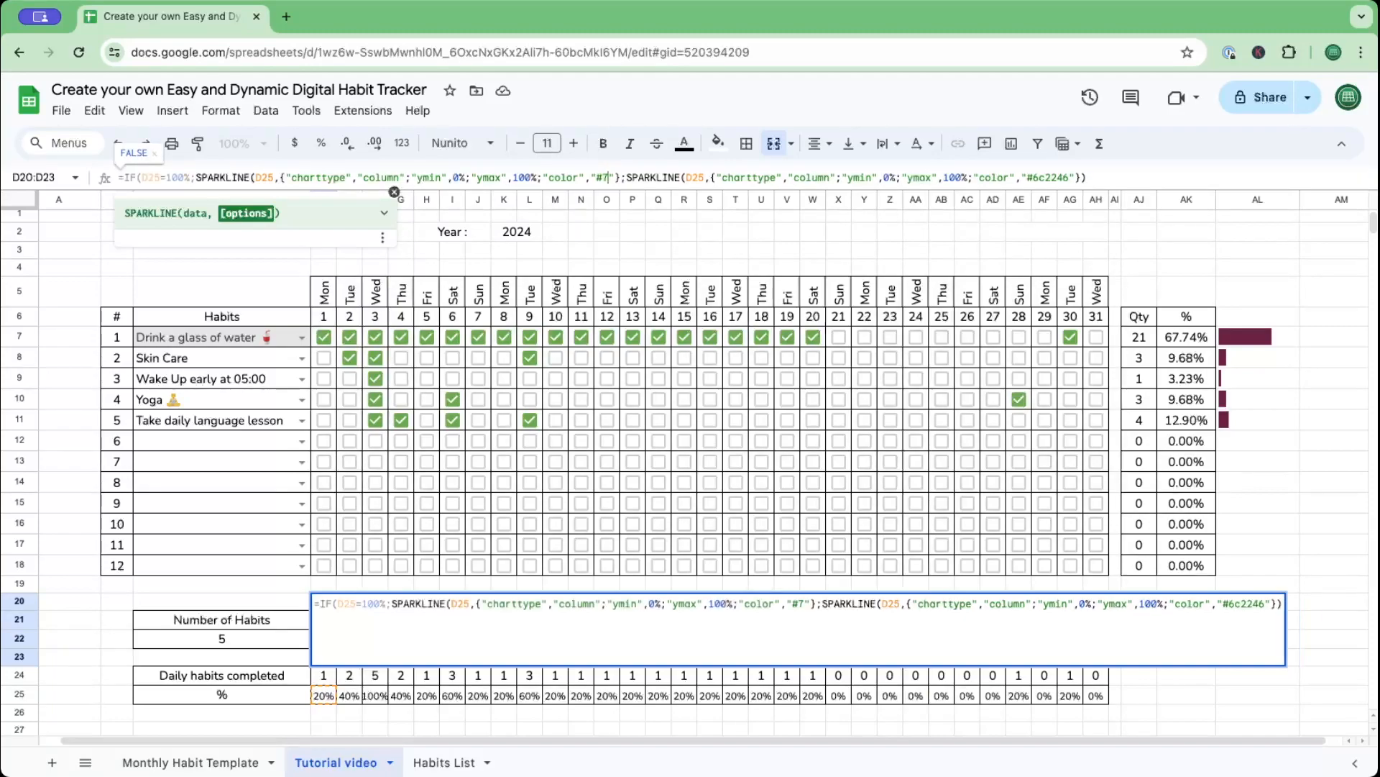
{"action": "type", "text": "c"}
{"action": "type", "text": "dc3c"}
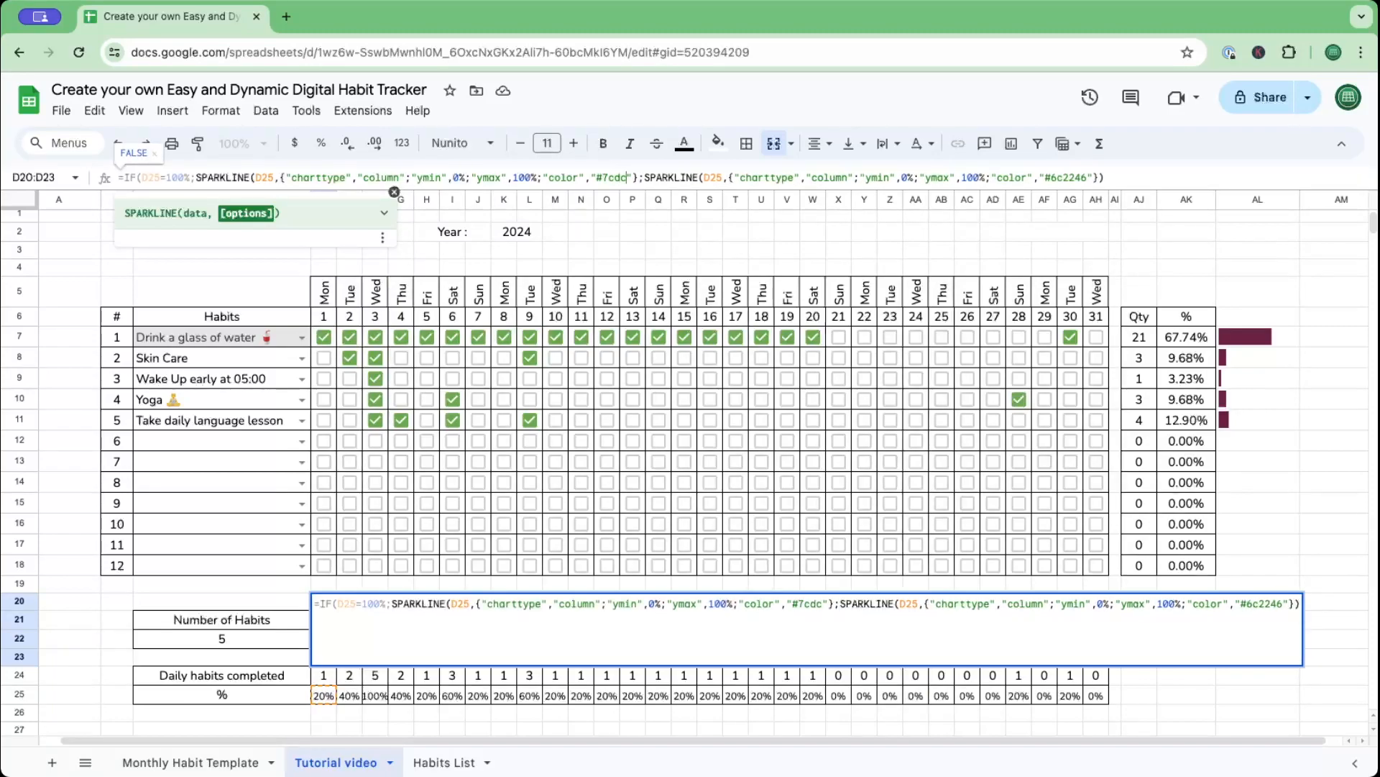
{"action": "key", "text": "Return"}
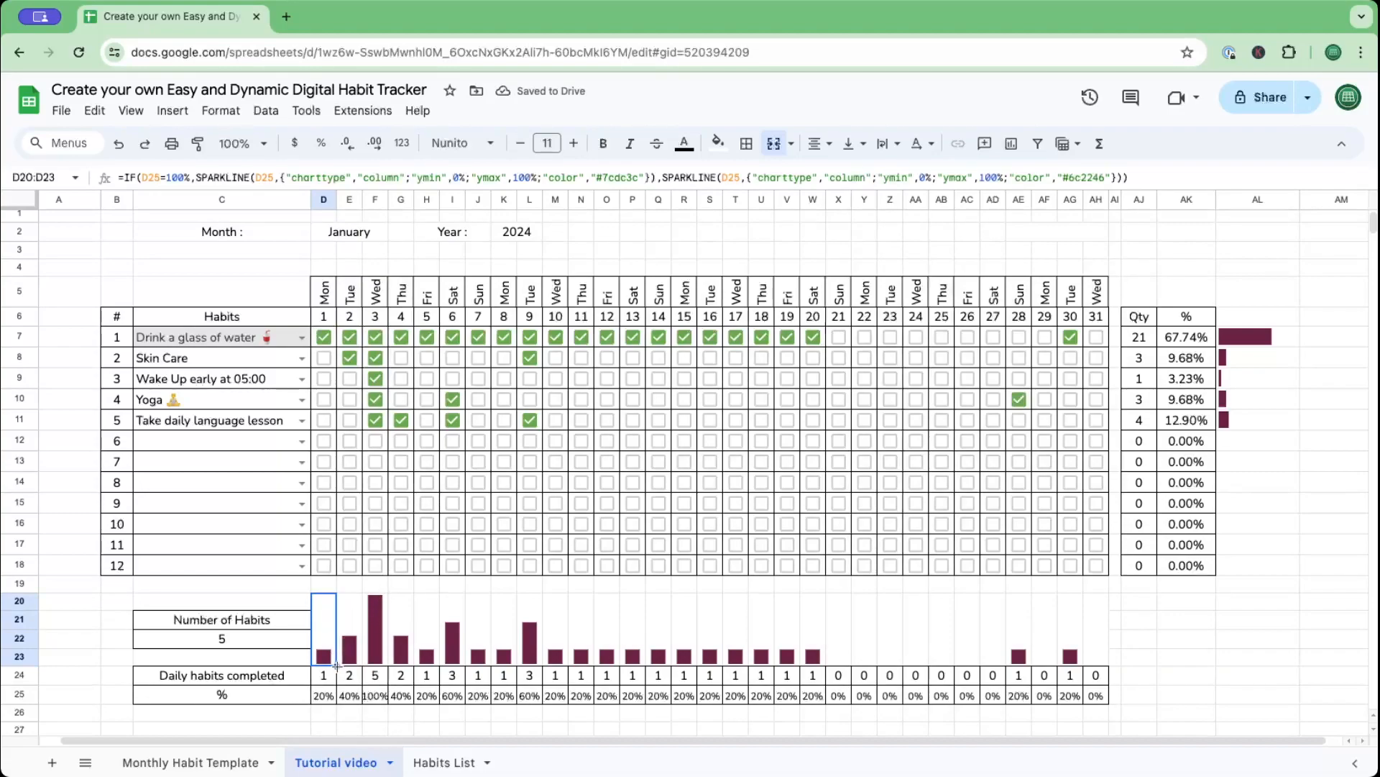
Fill D20's conditional sparkline across to AH23 and mark habits 2 to 5 as completed on day 11.
{"action": "left_click_drag", "start_coordinate": [335, 665], "coordinate": [1093, 665]}
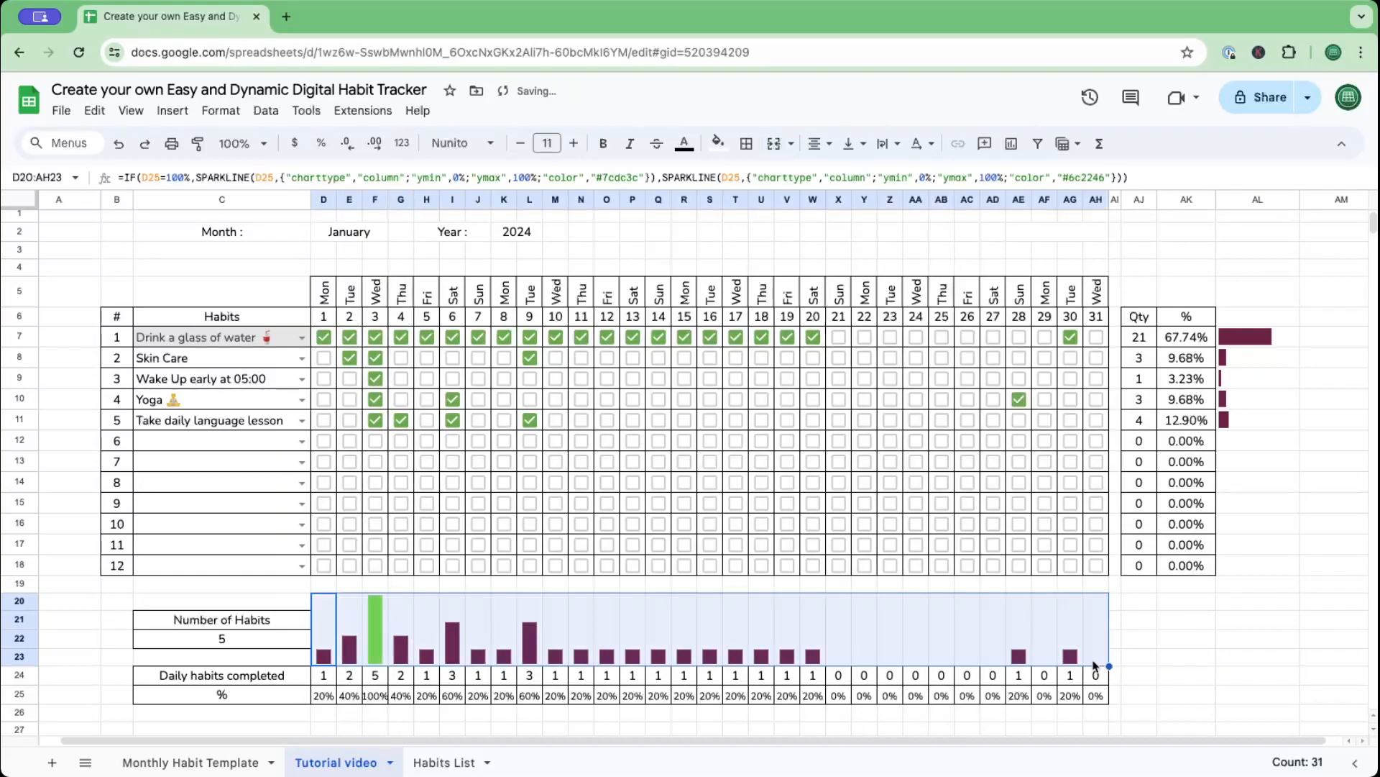
{"action": "left_click", "coordinate": [1161, 640]}
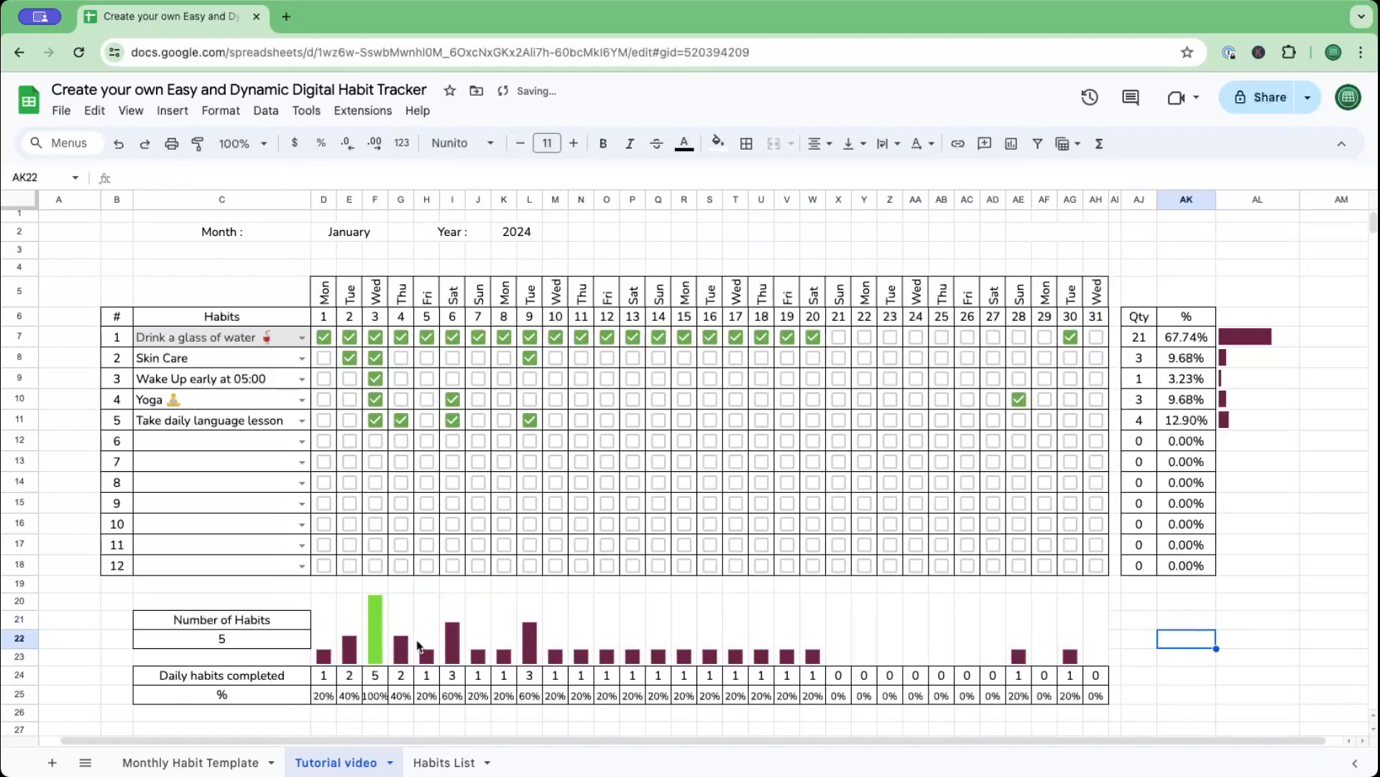
{"action": "left_click", "coordinate": [582, 358]}
{"action": "left_click", "coordinate": [581, 379]}
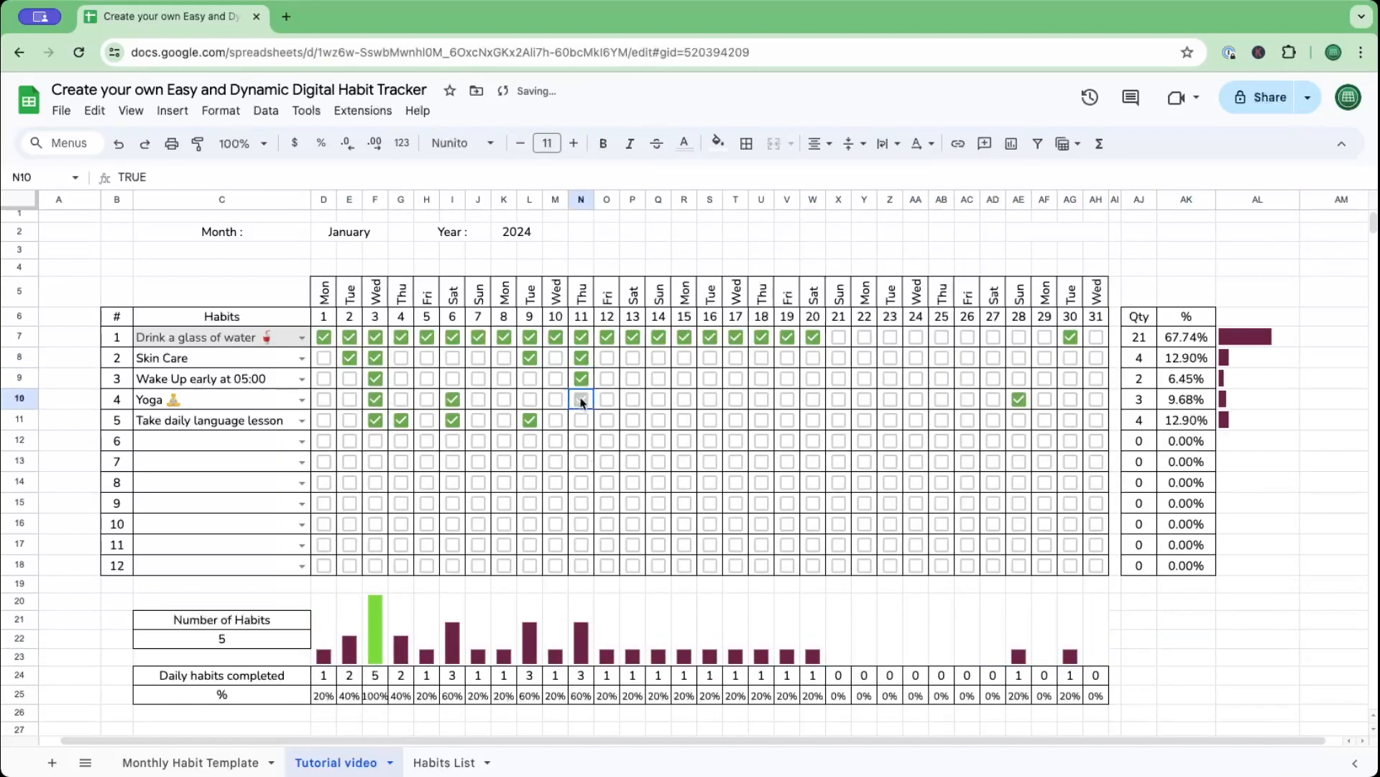
{"action": "left_click", "coordinate": [581, 399]}
{"action": "left_click", "coordinate": [581, 420]}
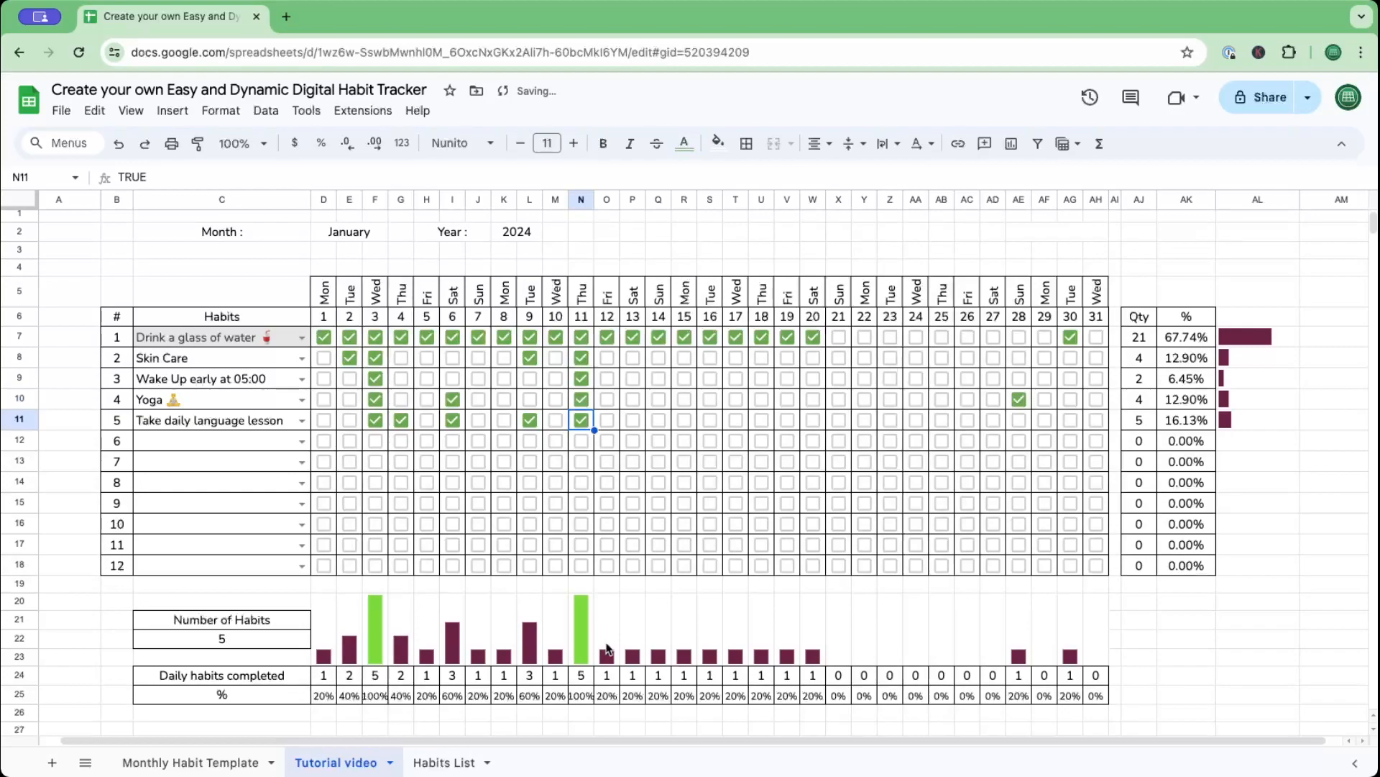
Apply all borders to the progress bar column AL6:AL18 and to the daily column chart area D20:AH23.
{"action": "left_click_drag", "start_coordinate": [1255, 320], "coordinate": [1257, 567]}
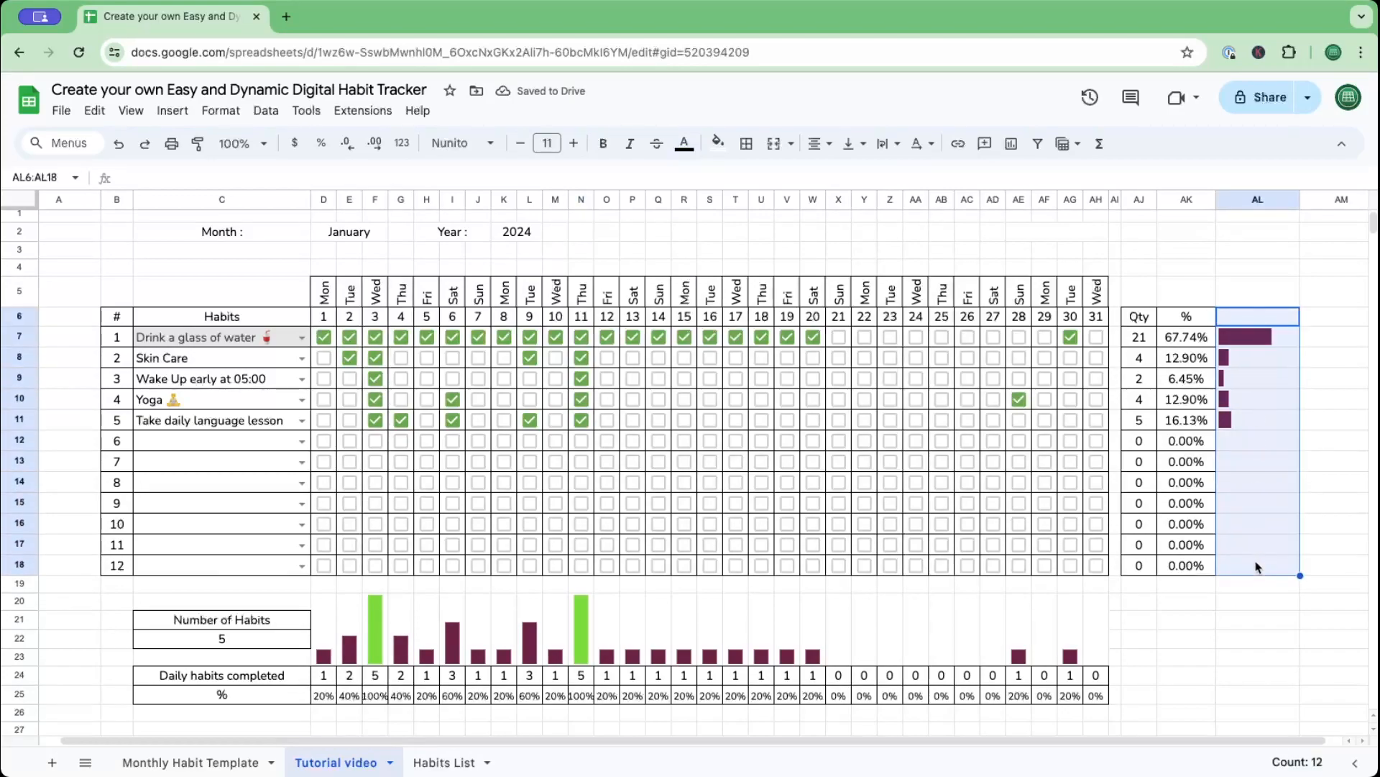
{"action": "left_click", "coordinate": [746, 143]}
{"action": "left_click", "coordinate": [756, 181]}
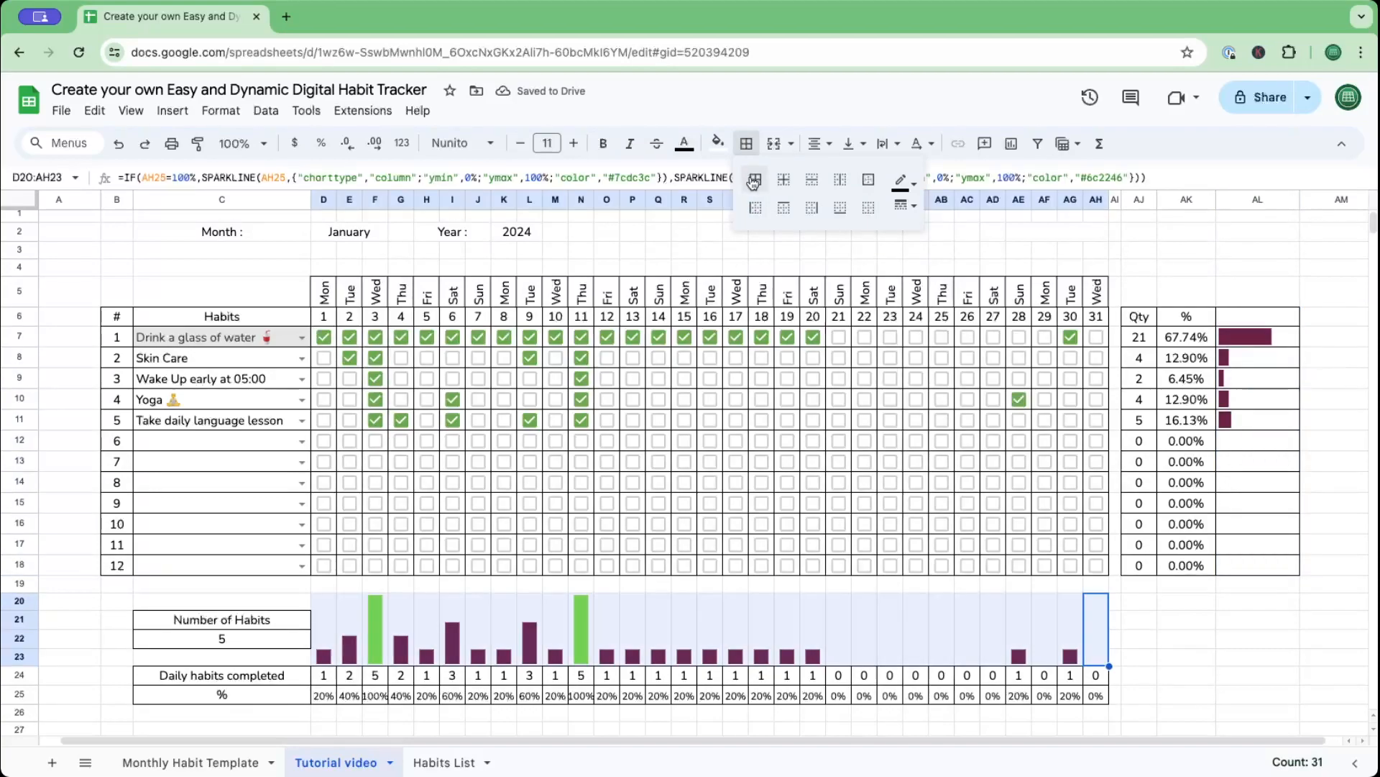
{"action": "left_click", "coordinate": [755, 181]}
{"action": "left_click", "coordinate": [1256, 626]}
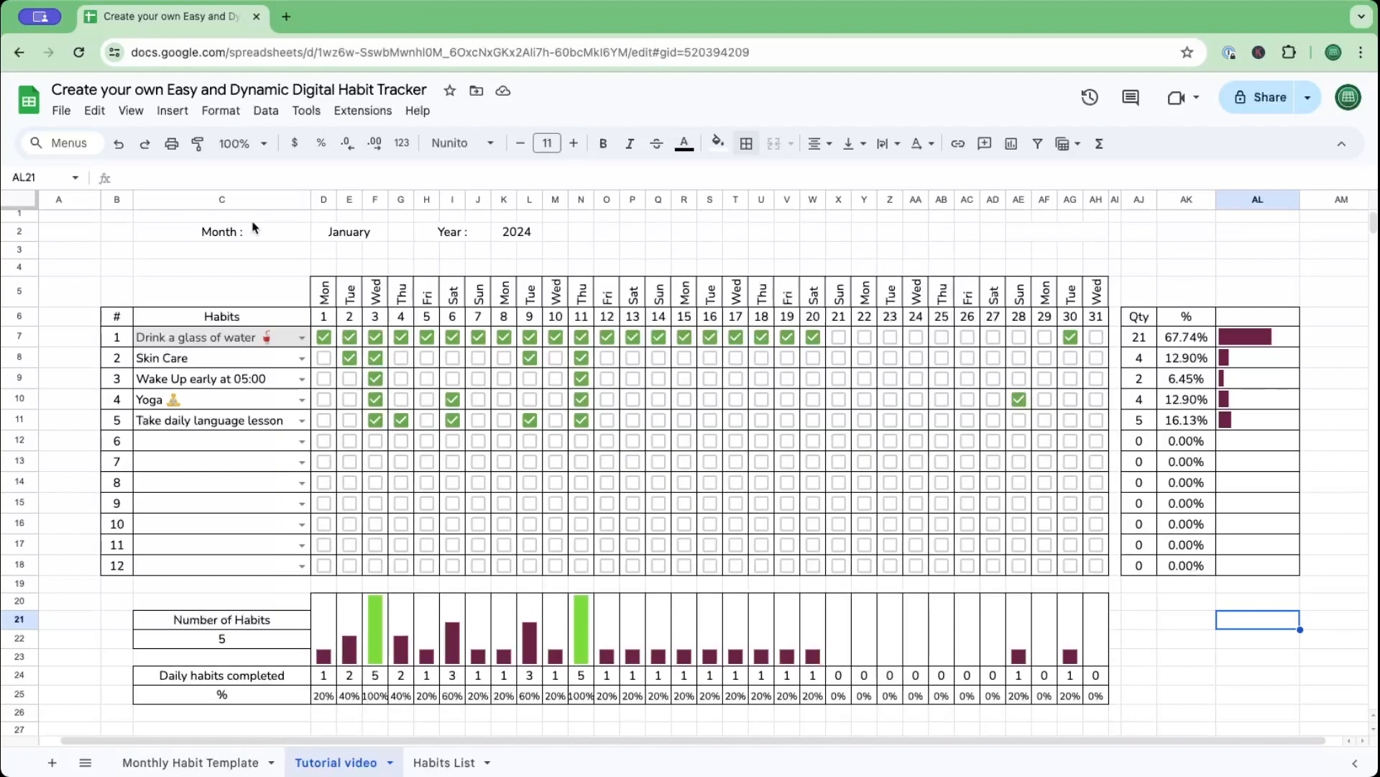
Change the month label in C2 to "Select Month :" and move the year label to L2 and its value to O2.
{"action": "left_click", "coordinate": [233, 238]}
{"action": "double_click", "coordinate": [199, 234]}
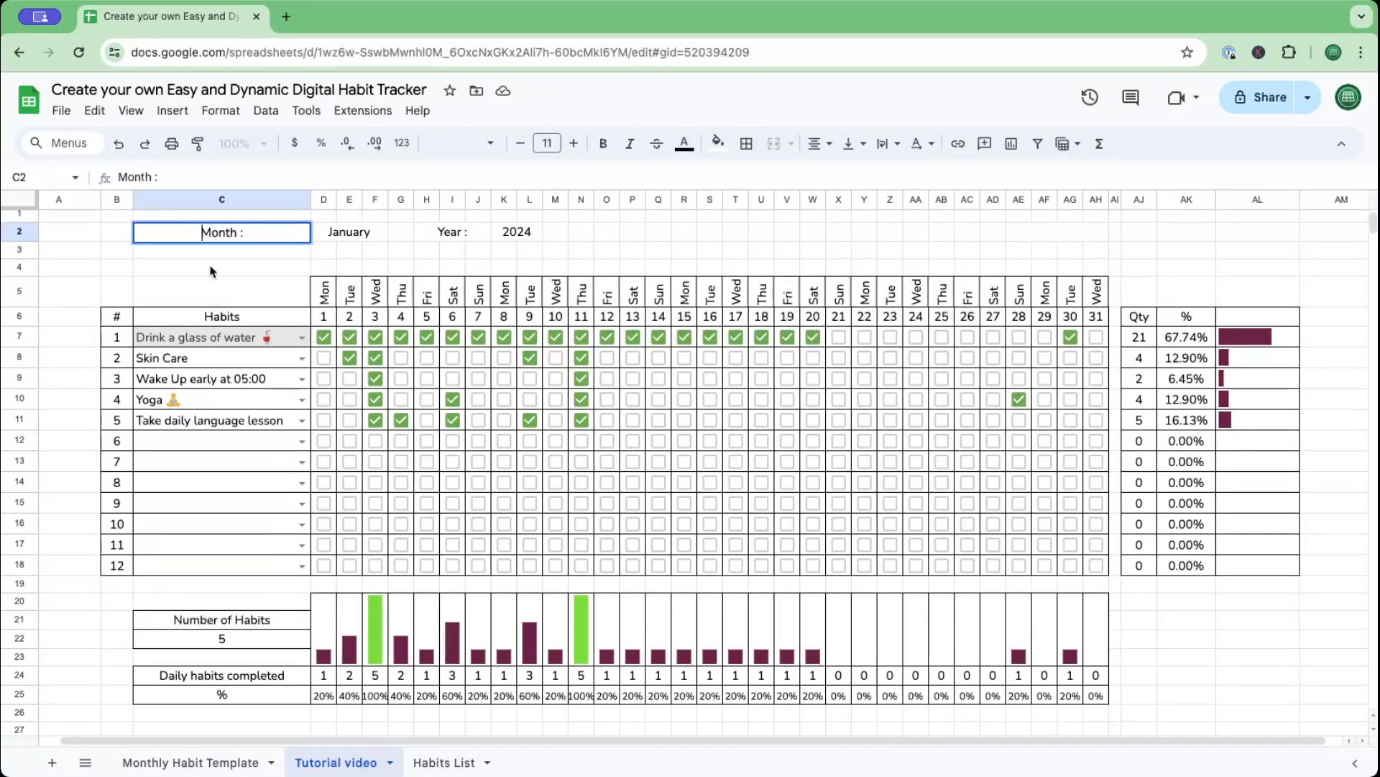
{"action": "type", "text": "Select"}
{"action": "left_click", "coordinate": [366, 236]}
{"action": "left_click", "coordinate": [447, 236]}
{"action": "left_click", "coordinate": [531, 238]}
{"action": "left_click_drag", "start_coordinate": [536, 241], "coordinate": [639, 245]}
{"action": "left_click", "coordinate": [451, 240]}
{"action": "left_click_drag", "start_coordinate": [449, 243], "coordinate": [554, 243]}
{"action": "left_click", "coordinate": [345, 239]}
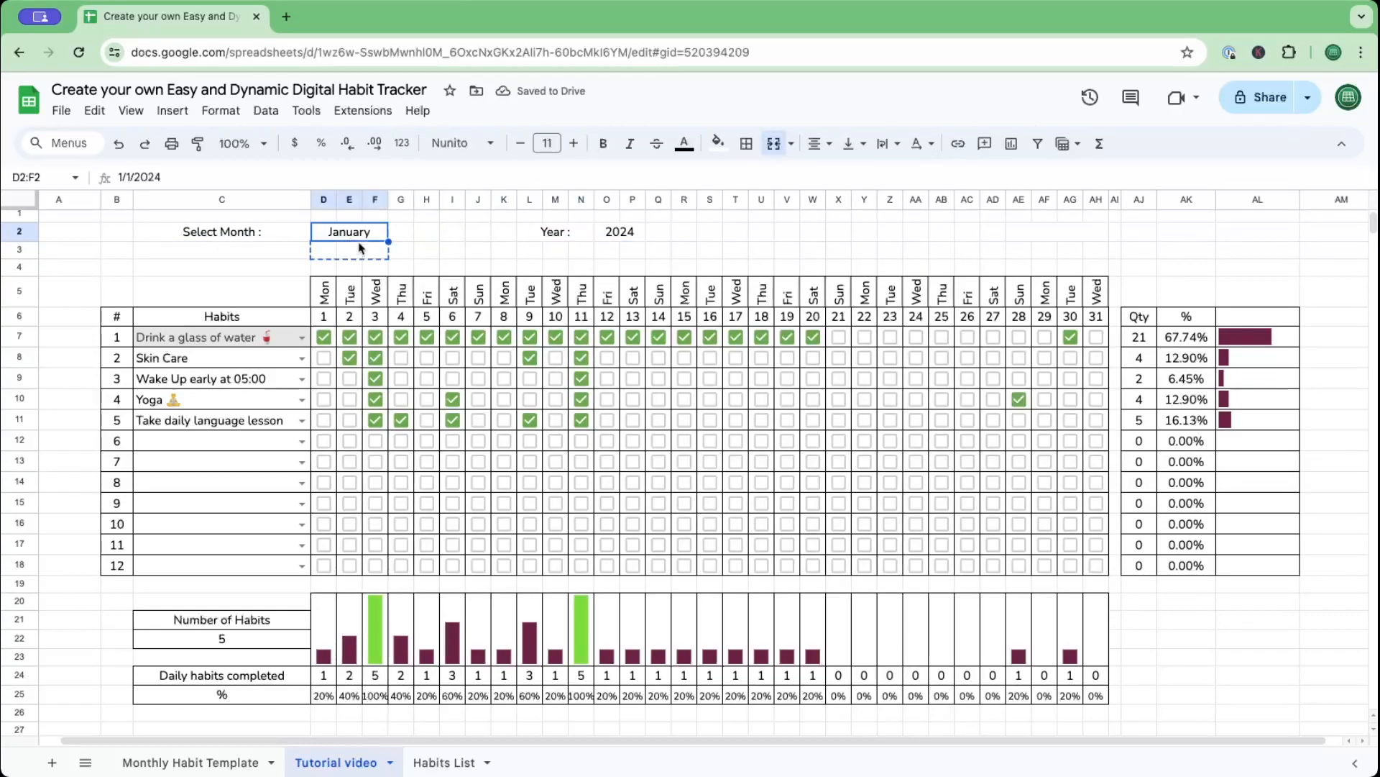
Make the month and year labels and values in row 2 bold at font size 13.
{"action": "mouse_move", "coordinate": [365, 241]}
{"action": "left_mouse_down"}
{"action": "mouse_move", "coordinate": [433, 241]}
{"action": "mouse_move", "coordinate": [340, 236]}
{"action": "left_mouse_up"}
{"action": "left_click", "coordinate": [241, 236]}
{"action": "left_click", "coordinate": [633, 234], "text": "shift"}
{"action": "left_click", "coordinate": [604, 143]}
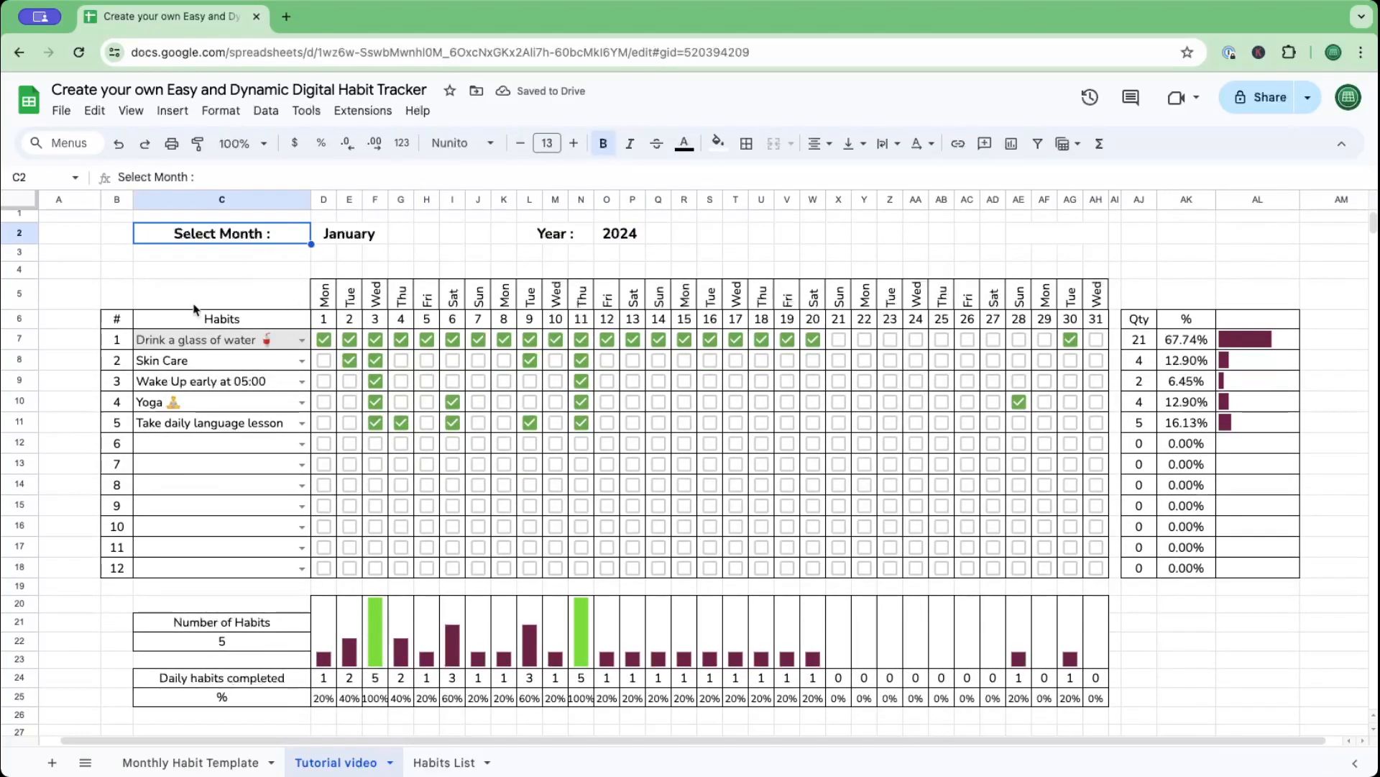
Merge B5:C5 and enter the title "My Habit tracker" in it.
{"action": "left_click", "coordinate": [128, 301]}
{"action": "left_click_drag", "start_coordinate": [149, 302], "coordinate": [278, 302]}
{"action": "key", "text": "alt+o"}
{"action": "type", "text": "maMy Habit tracke"}
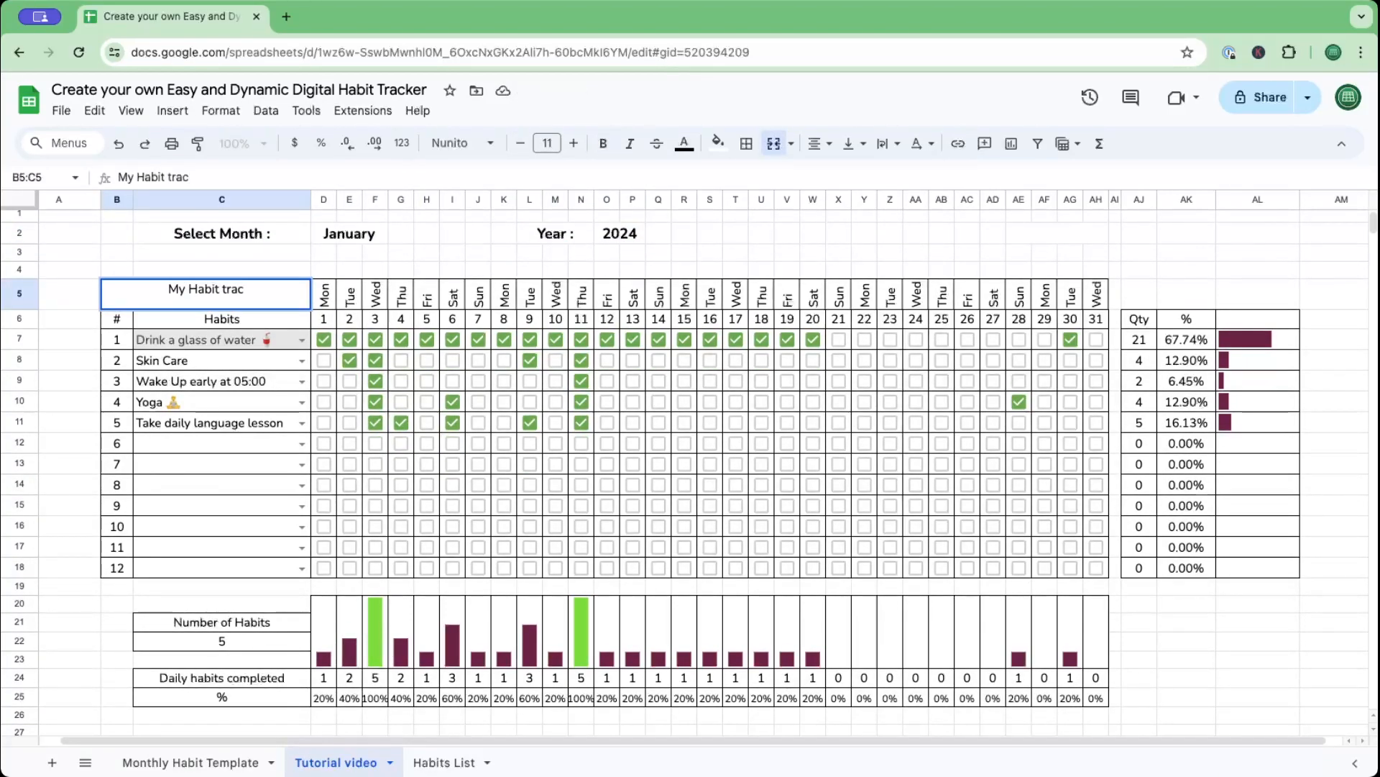
{"action": "type", "text": "r"}
{"action": "key", "text": "Return"}
{"action": "key", "text": "Up"}
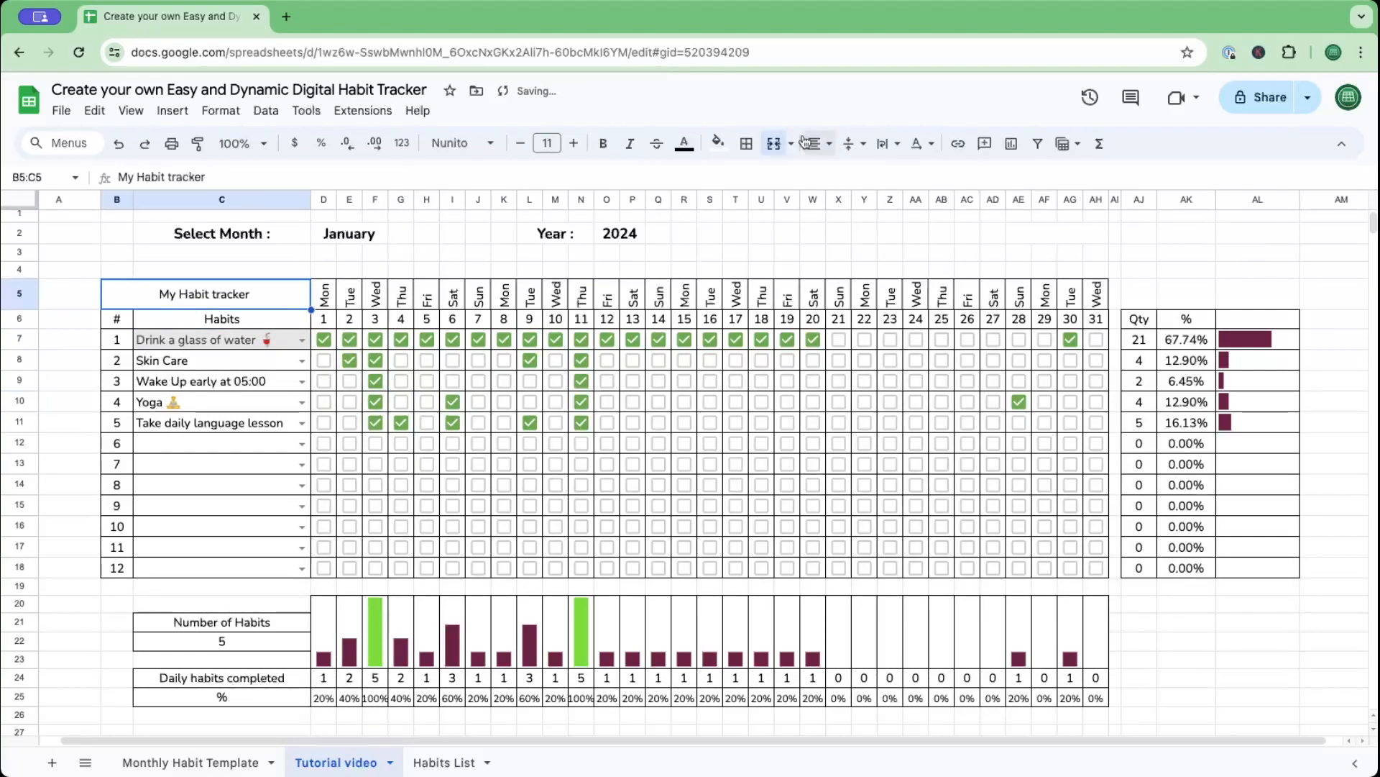
Add all borders to the My Habit tracker title cell and make its text bold at font size 12.
{"action": "left_click", "coordinate": [746, 143]}
{"action": "left_click", "coordinate": [754, 181]}
{"action": "left_click", "coordinate": [503, 360]}
{"action": "left_click", "coordinate": [215, 296]}
{"action": "left_click", "coordinate": [603, 143]}
{"action": "left_click", "coordinate": [514, 364]}
Try a light blue fill on the day numbers in D6:AH6 and a light purple fill on the weekdays in D5:AH5.
{"action": "left_click_drag", "start_coordinate": [324, 319], "coordinate": [1095, 319]}
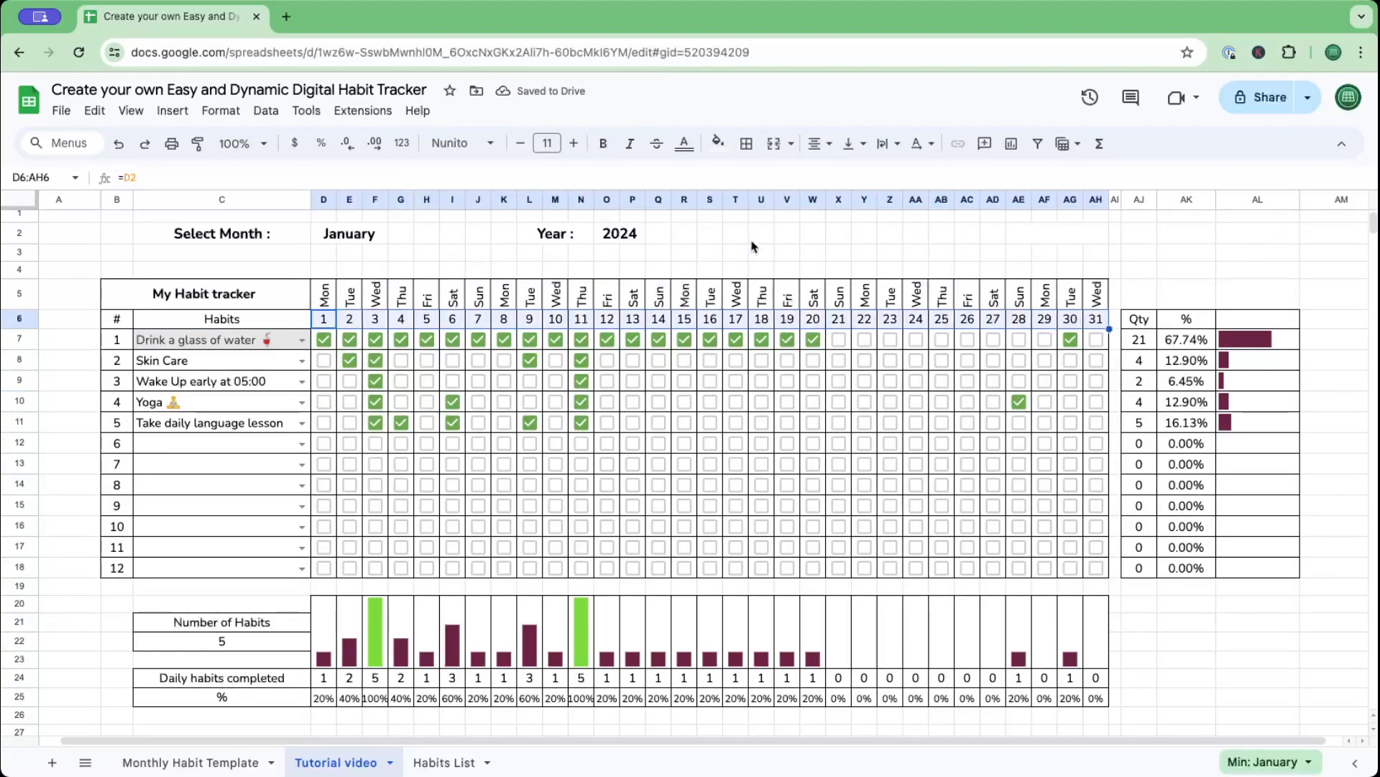
{"action": "left_click", "coordinate": [717, 143]}
{"action": "left_click", "coordinate": [851, 239]}
{"action": "left_click_drag", "start_coordinate": [324, 295], "coordinate": [1095, 296]}
{"action": "left_click", "coordinate": [718, 143]}
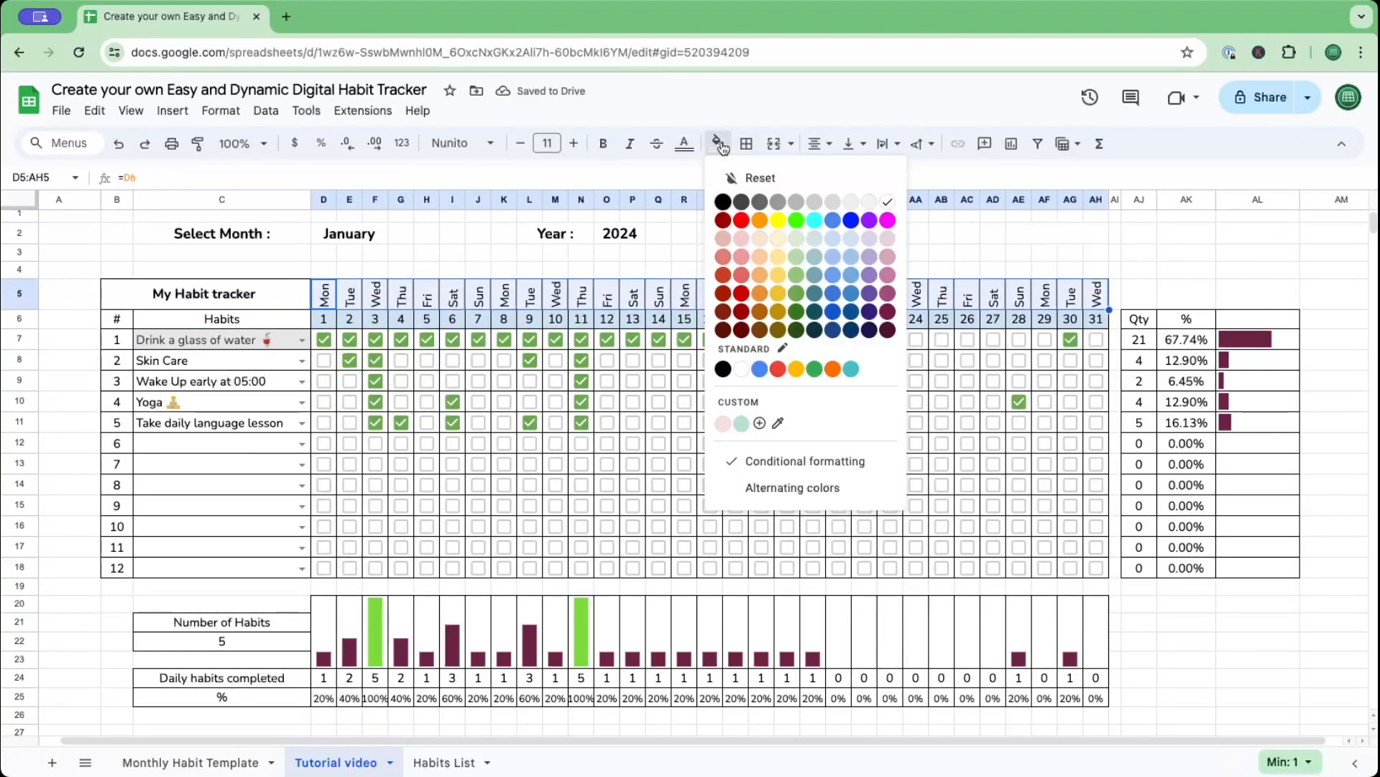
{"action": "left_click", "coordinate": [869, 239]}
{"action": "left_click", "coordinate": [761, 485]}
Give the day numbers in D6:AH6 a dark blue fill with white text.
{"action": "left_click_drag", "start_coordinate": [325, 320], "coordinate": [1102, 319]}
{"action": "left_click", "coordinate": [717, 143]}
{"action": "left_click", "coordinate": [852, 291]}
{"action": "left_click", "coordinate": [684, 143]}
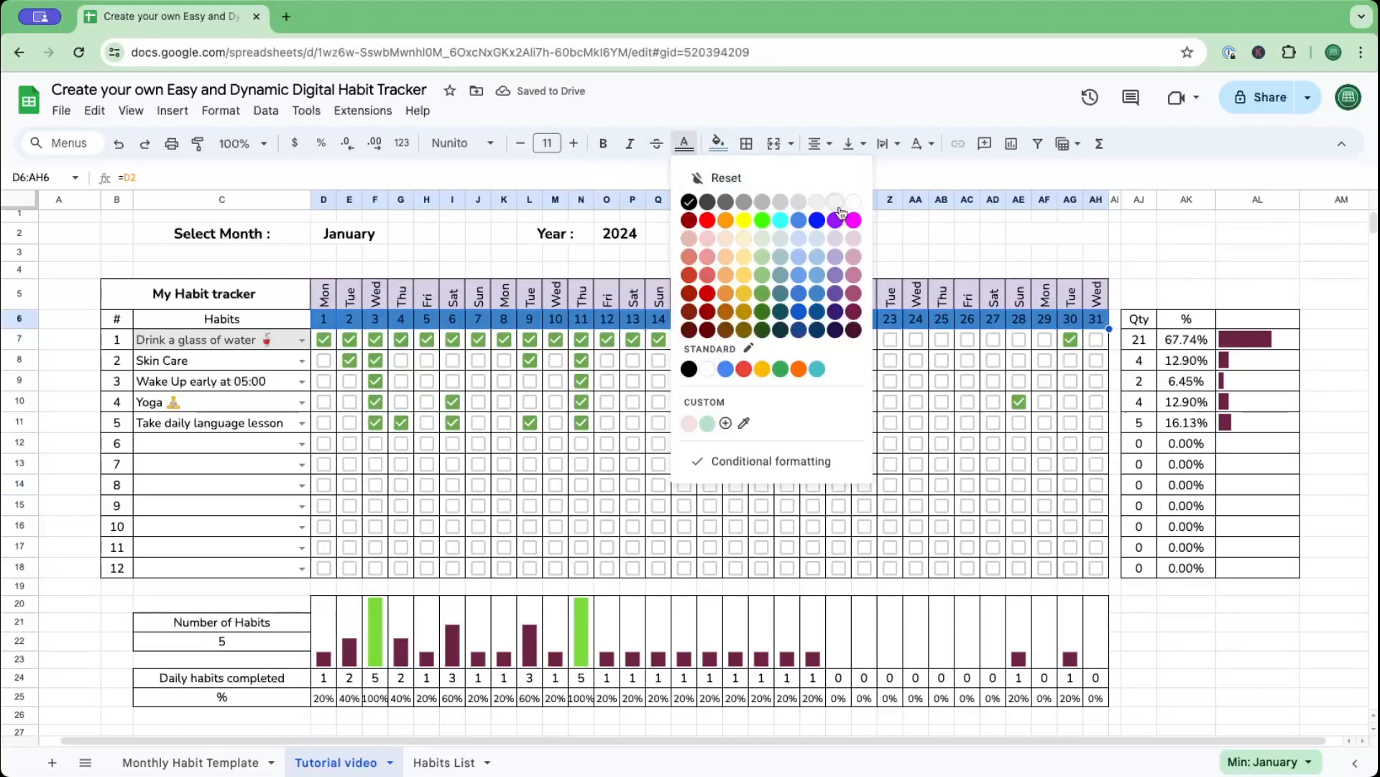
{"action": "left_click", "coordinate": [853, 203]}
{"action": "left_click", "coordinate": [813, 423]}
Fill the weekday row D5:AH5 with light blue.
{"action": "left_click_drag", "start_coordinate": [327, 299], "coordinate": [1096, 296]}
{"action": "left_click", "coordinate": [717, 143]}
{"action": "left_click", "coordinate": [851, 239]}
{"action": "left_click", "coordinate": [711, 488]}
Apply alternating colors to the habit cells C7:C18, with white as Color 1 and light gray as Color 2.
{"action": "left_click_drag", "start_coordinate": [224, 340], "coordinate": [207, 564]}
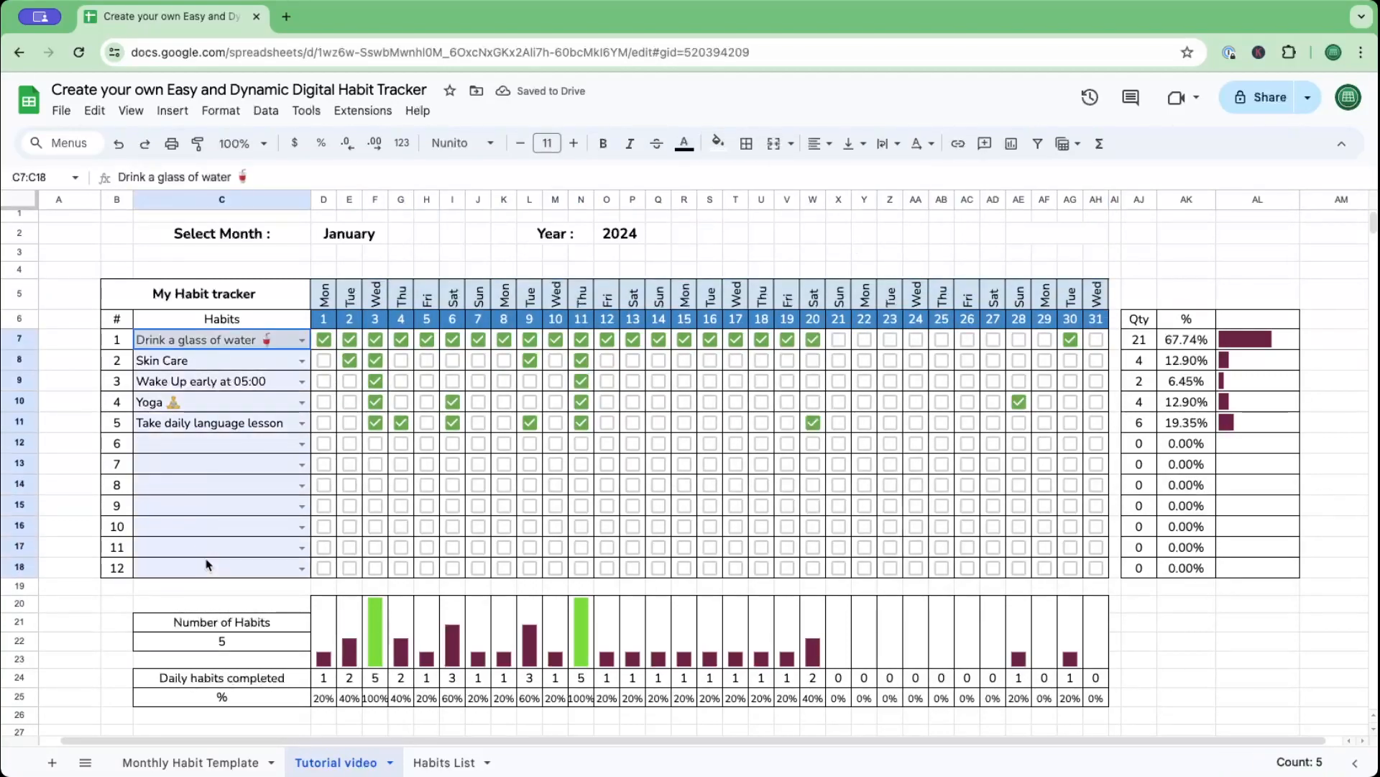
{"action": "left_click", "coordinate": [717, 143]}
{"action": "left_click", "coordinate": [817, 487]}
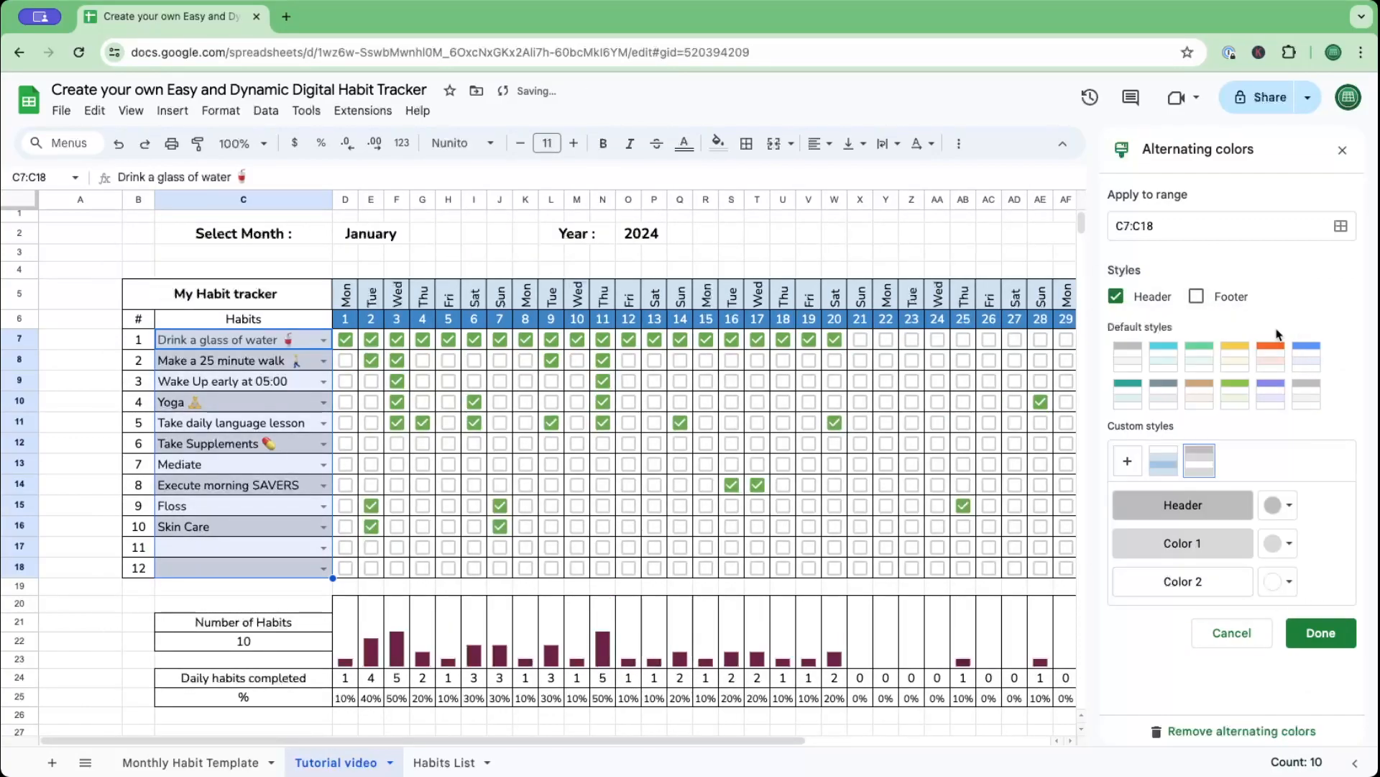
{"action": "left_click", "coordinate": [1290, 545]}
{"action": "left_click", "coordinate": [1279, 290]}
{"action": "left_click", "coordinate": [1292, 582]}
{"action": "left_click", "coordinate": [1225, 326]}
{"action": "left_click", "coordinate": [1291, 583]}
{"action": "left_click", "coordinate": [1242, 326]}
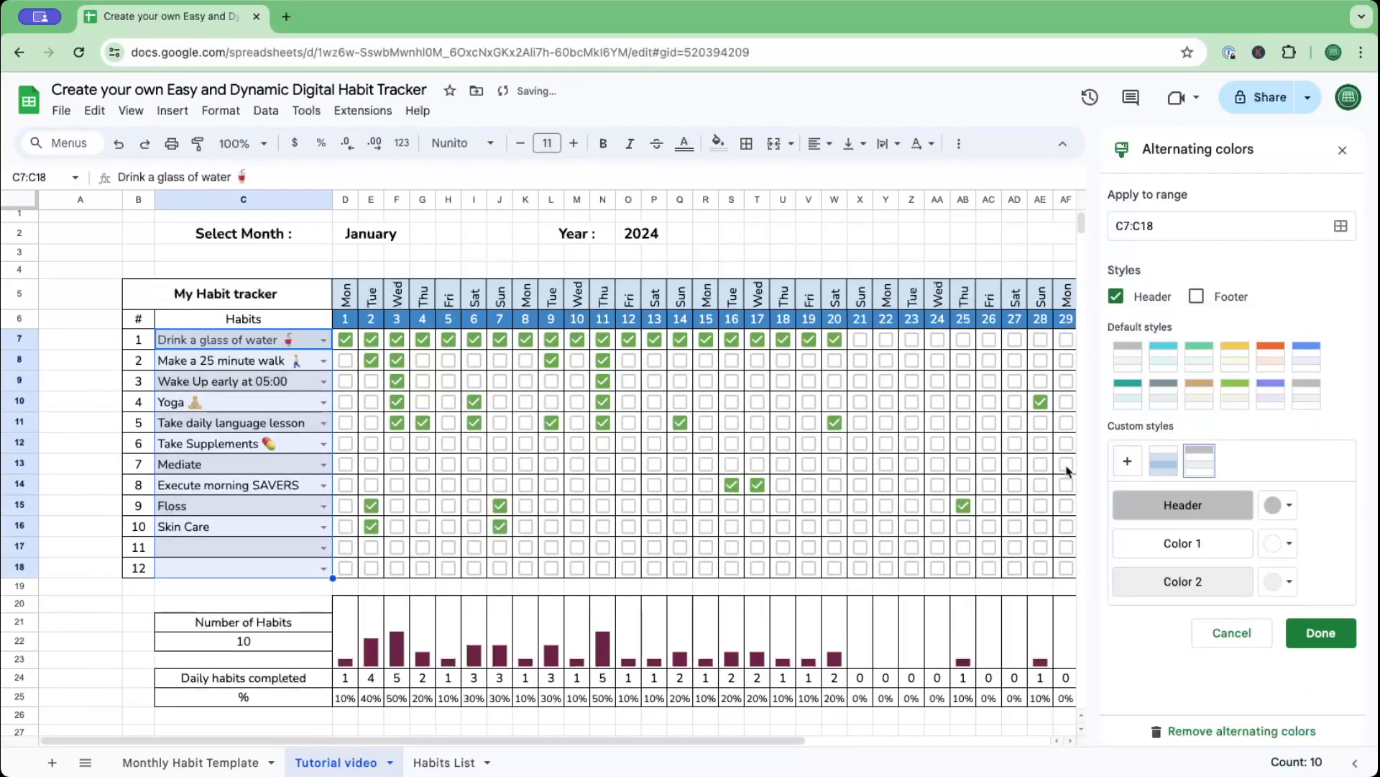
{"action": "left_click", "coordinate": [1321, 633]}
{"action": "left_click", "coordinate": [85, 505]}
Copy day cell D6's formatting to the Habits header in C6 and fill the My Habit tracker title cell with light blue.
{"action": "left_click", "coordinate": [251, 319]}
{"action": "left_click", "coordinate": [348, 319]}
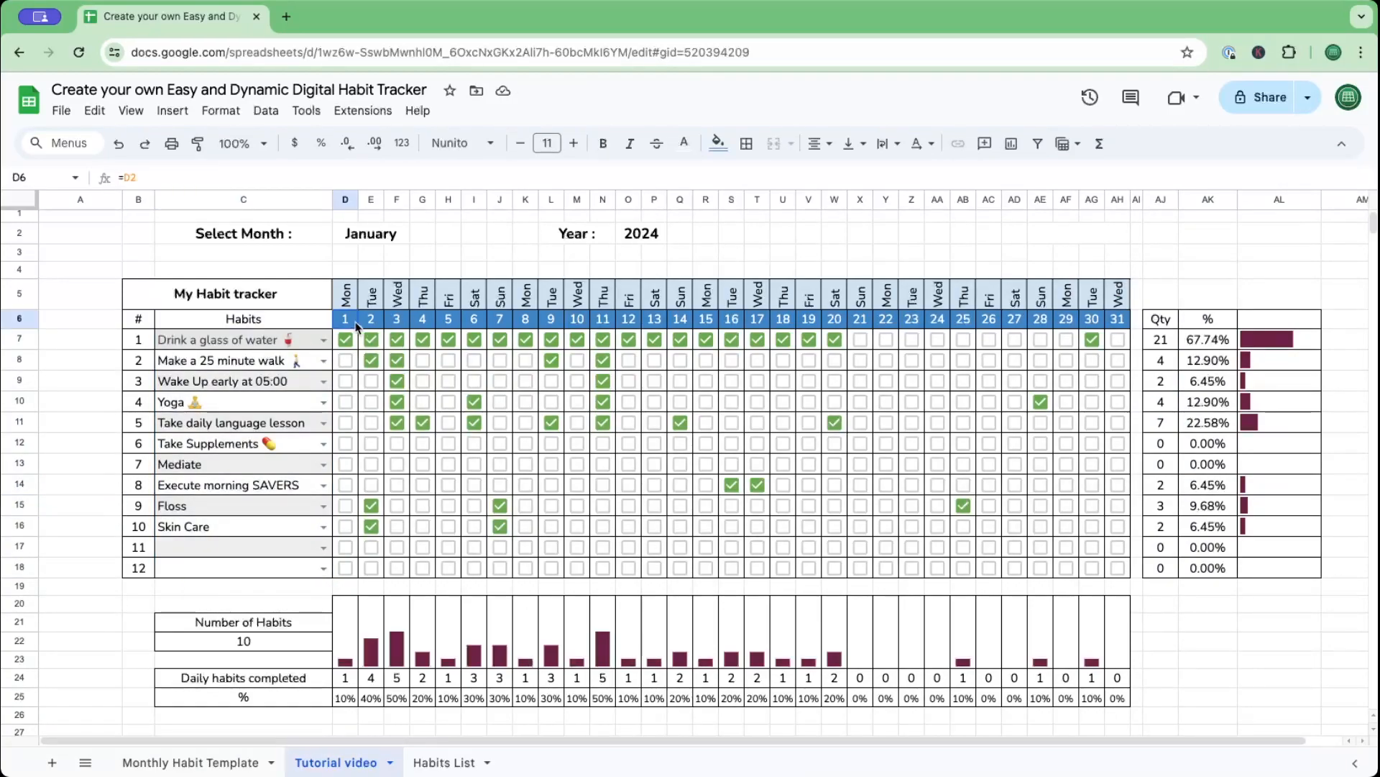
{"action": "left_click", "coordinate": [198, 143]}
{"action": "left_click", "coordinate": [194, 320]}
{"action": "left_click", "coordinate": [225, 293]}
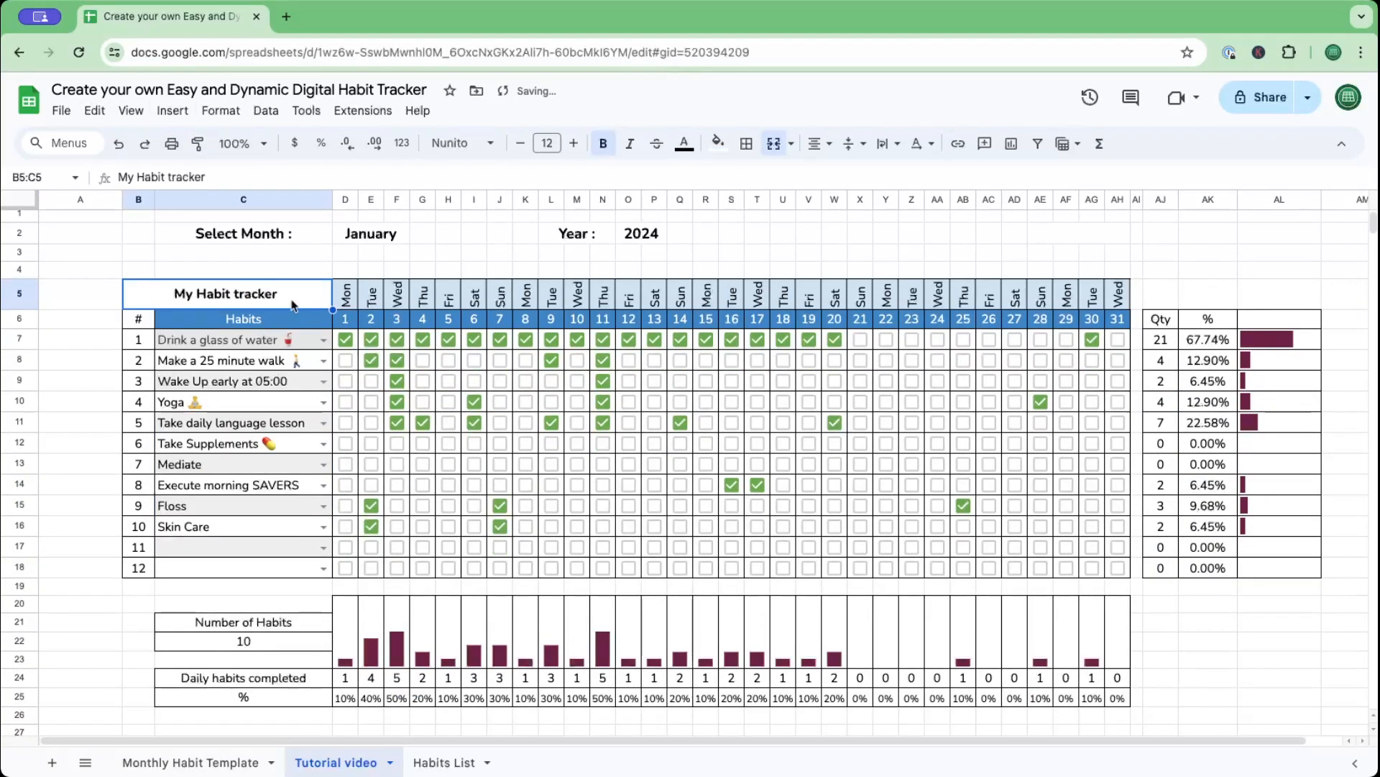
{"action": "left_click", "coordinate": [718, 143]}
{"action": "left_click", "coordinate": [870, 274]}
Put a thicker outline border around the whole tracker table B5:AH18.
{"action": "key", "text": "ctrl+a"}
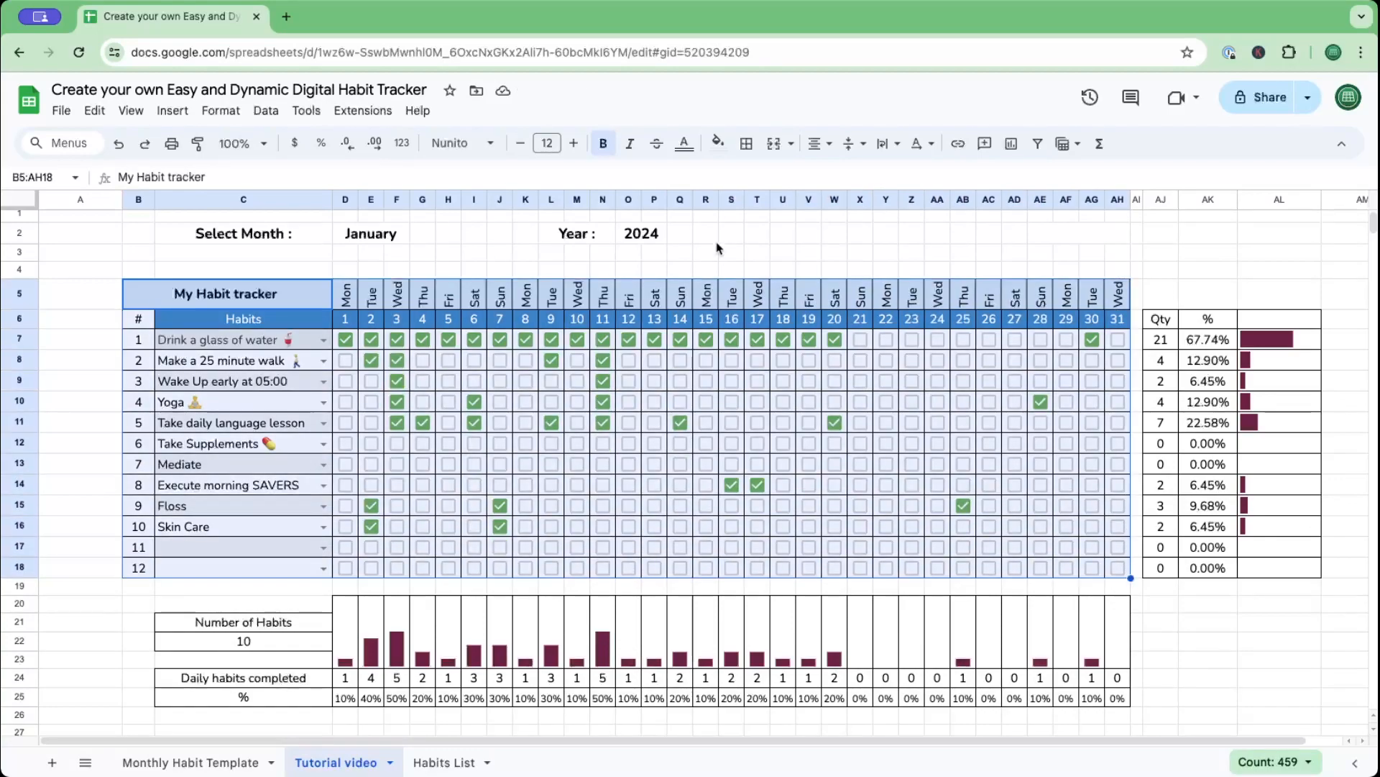
{"action": "left_click", "coordinate": [747, 143]}
{"action": "left_click", "coordinate": [908, 208]}
Tighten the layout by deleting one blank row above the tracker table and the blank row between the table and the column charts.
{"action": "right_click", "coordinate": [19, 252]}
{"action": "left_click", "coordinate": [83, 450]}
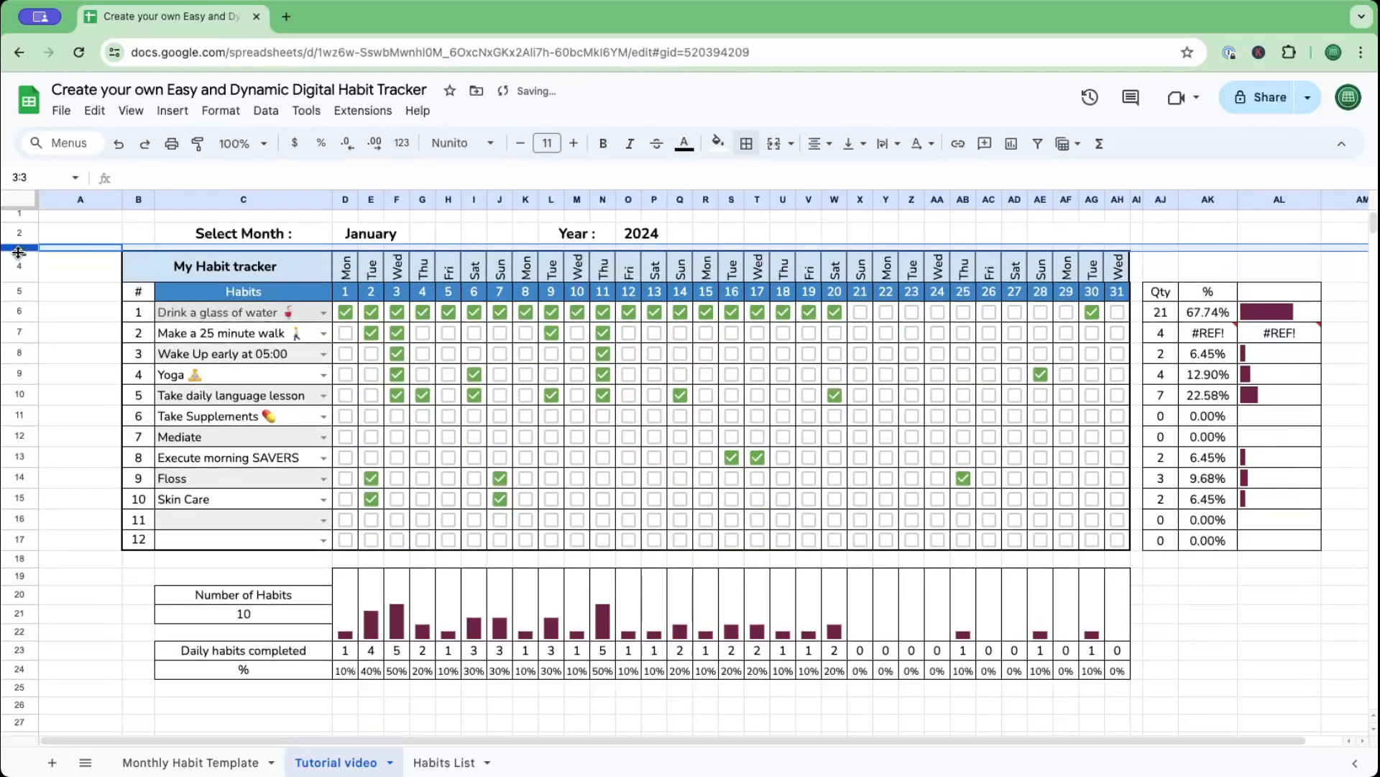
{"action": "right_click", "coordinate": [22, 560]}
{"action": "left_click", "coordinate": [83, 312]}
{"action": "left_click", "coordinate": [86, 633]}
Copy the Habits header's formatting to the Number of Habits and Daily habits completed labels.
{"action": "left_click", "coordinate": [243, 292]}
{"action": "left_click", "coordinate": [197, 143]}
{"action": "left_click", "coordinate": [243, 577]}
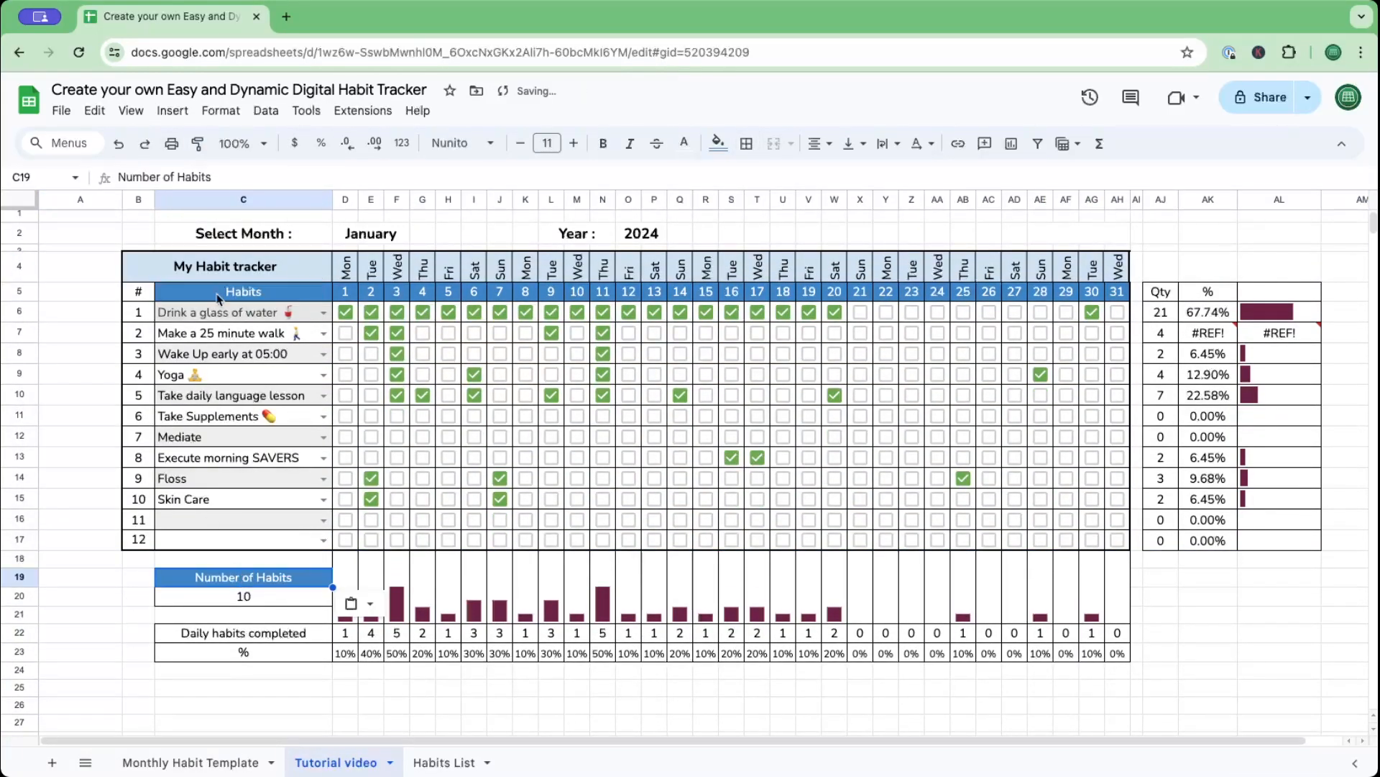
{"action": "left_click", "coordinate": [198, 143]}
{"action": "left_click", "coordinate": [243, 634]}
{"action": "left_click", "coordinate": [243, 704]}
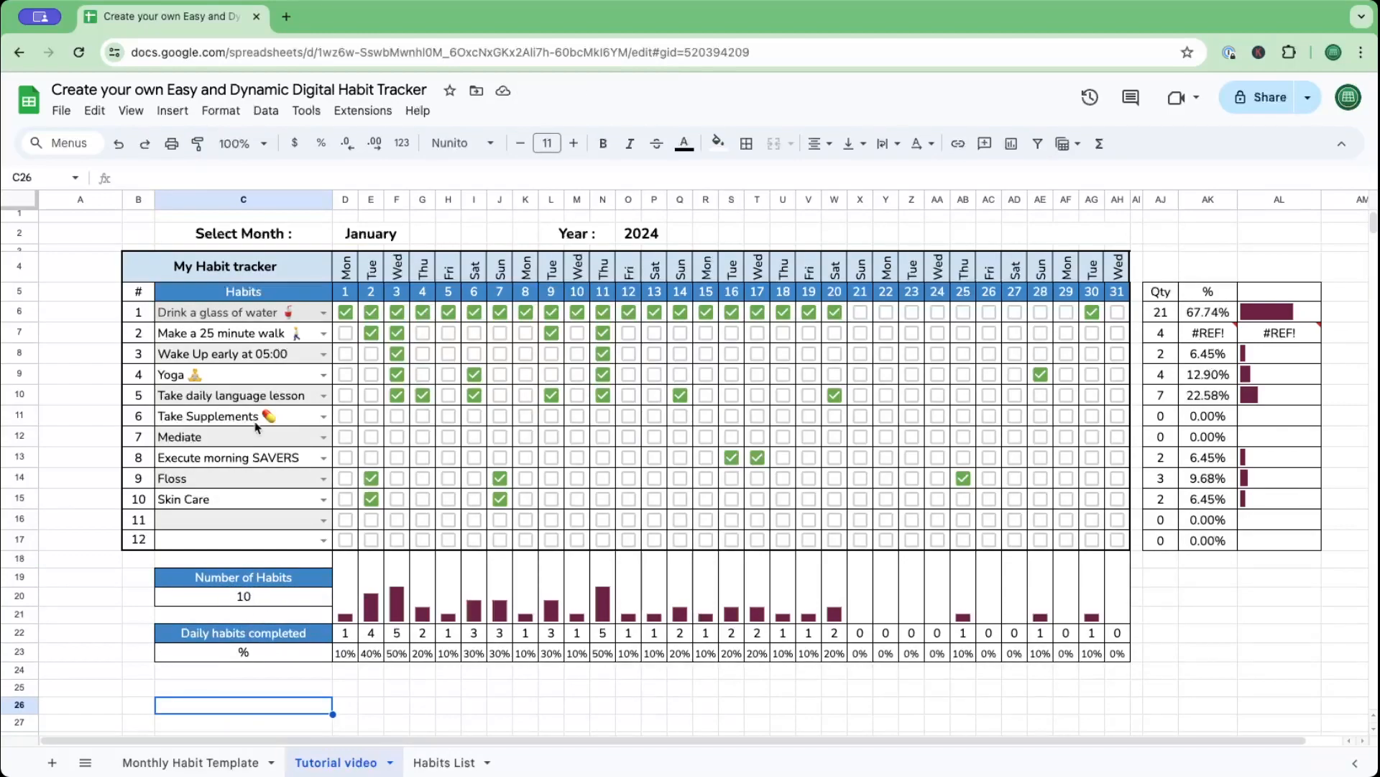
{"action": "right_click", "coordinate": [345, 200]}
{"action": "left_click", "coordinate": [417, 334]}
{"action": "key", "text": "super+z"}
{"action": "left_click_drag", "start_coordinate": [138, 560], "coordinate": [1125, 651]}
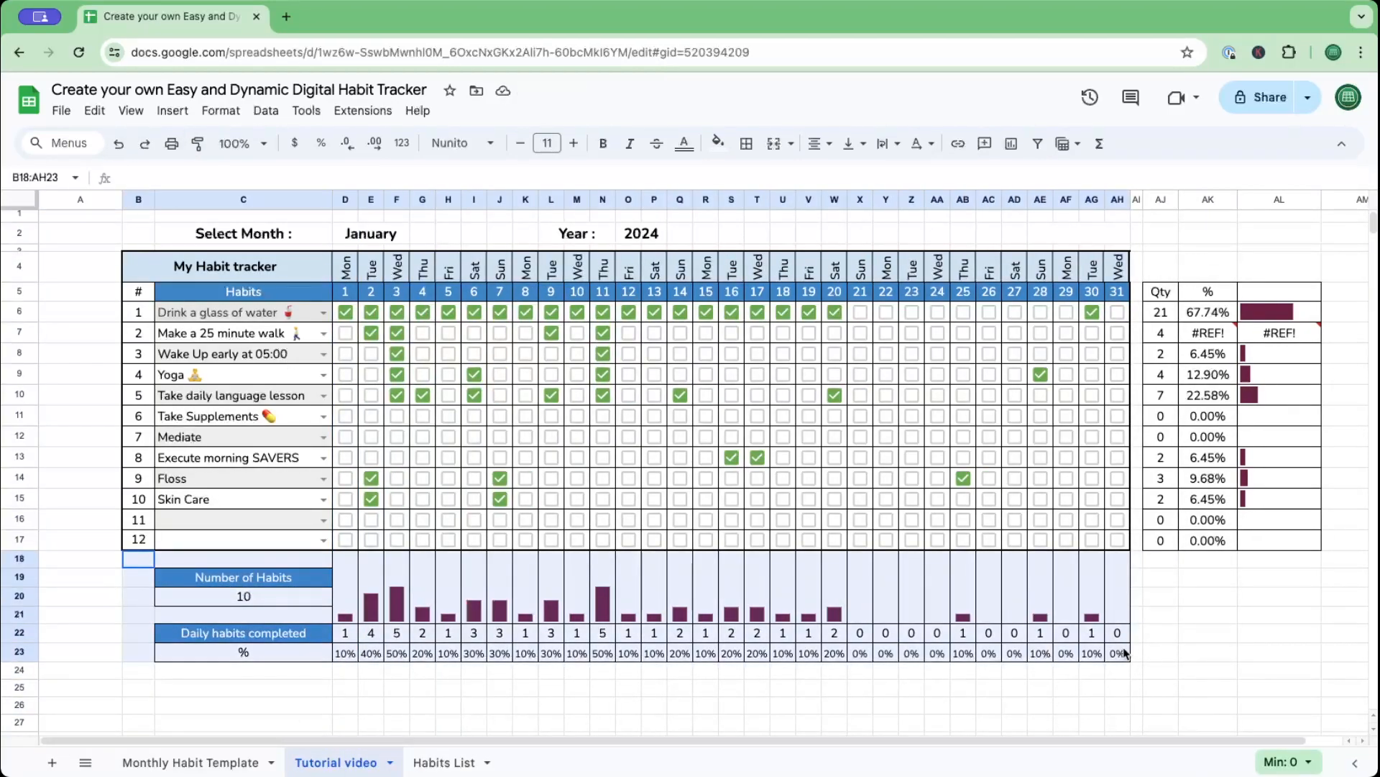
{"action": "left_click_drag", "start_coordinate": [243, 578], "coordinate": [143, 579]}
{"action": "left_click", "coordinate": [774, 144]}
{"action": "left_click_drag", "start_coordinate": [266, 596], "coordinate": [140, 596]}
{"action": "left_click", "coordinate": [774, 144]}
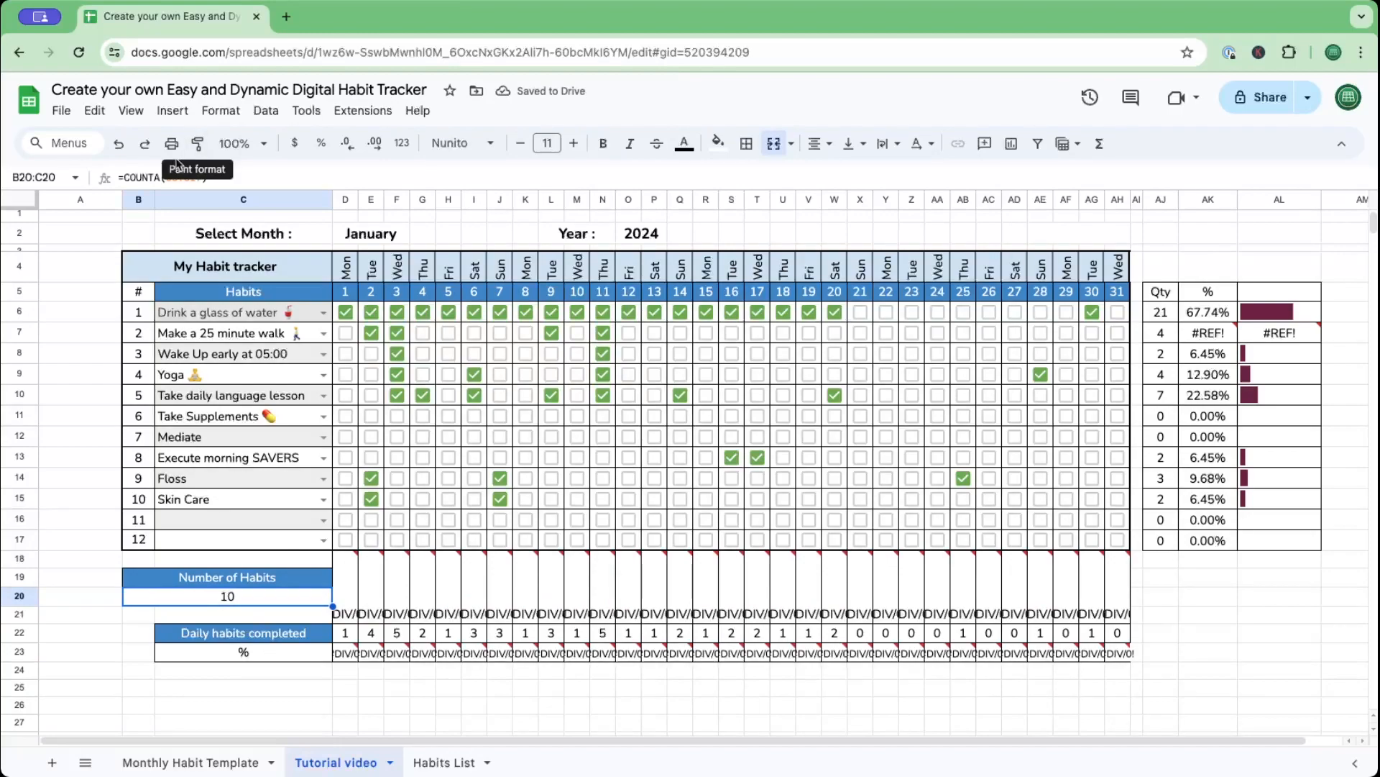
{"action": "key", "text": "super+z"}
{"action": "key", "text": "super+z"}
{"action": "key", "text": "super+z"}
{"action": "key", "text": "super+z"}
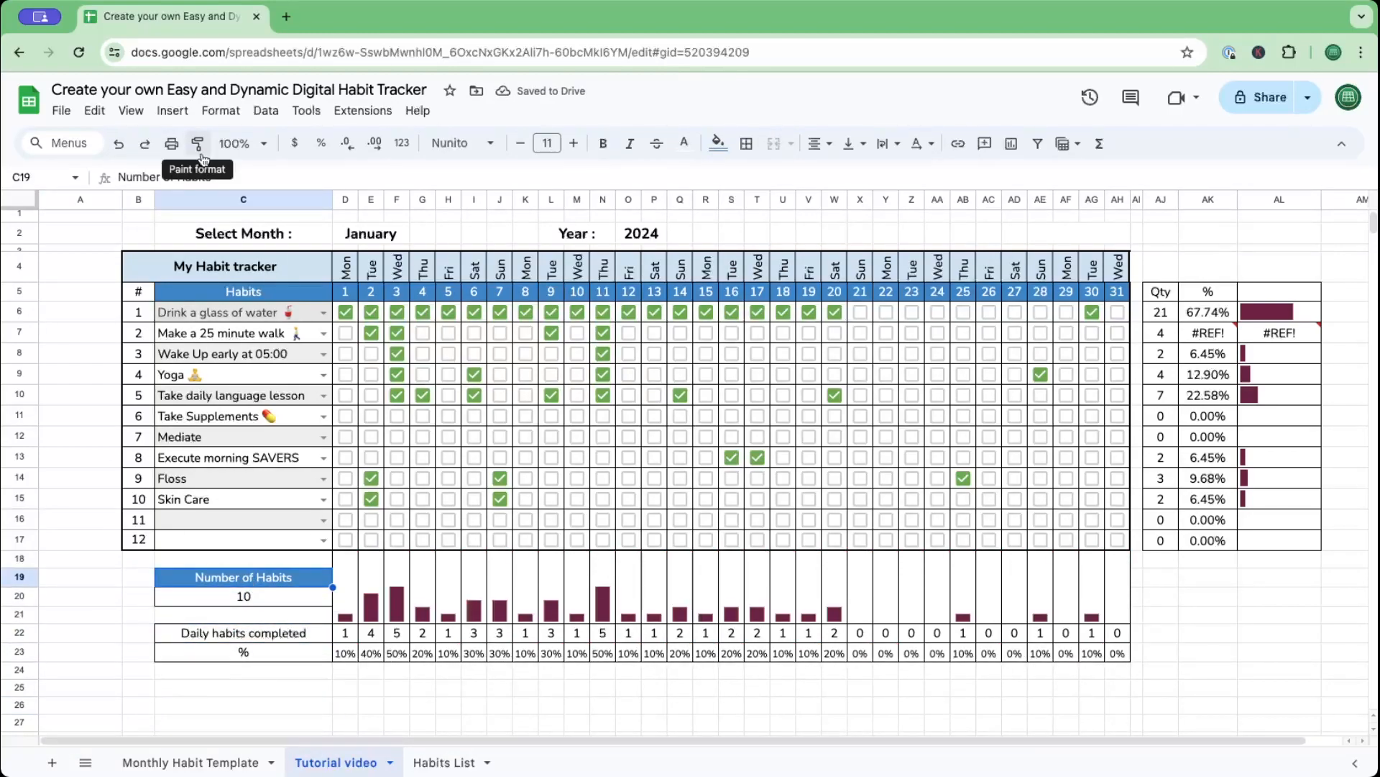
Copy the Number of Habits label's formatting to the Daily habits completed label.
{"action": "left_click", "coordinate": [198, 143]}
{"action": "left_click", "coordinate": [251, 633]}
{"action": "left_click", "coordinate": [243, 704]}
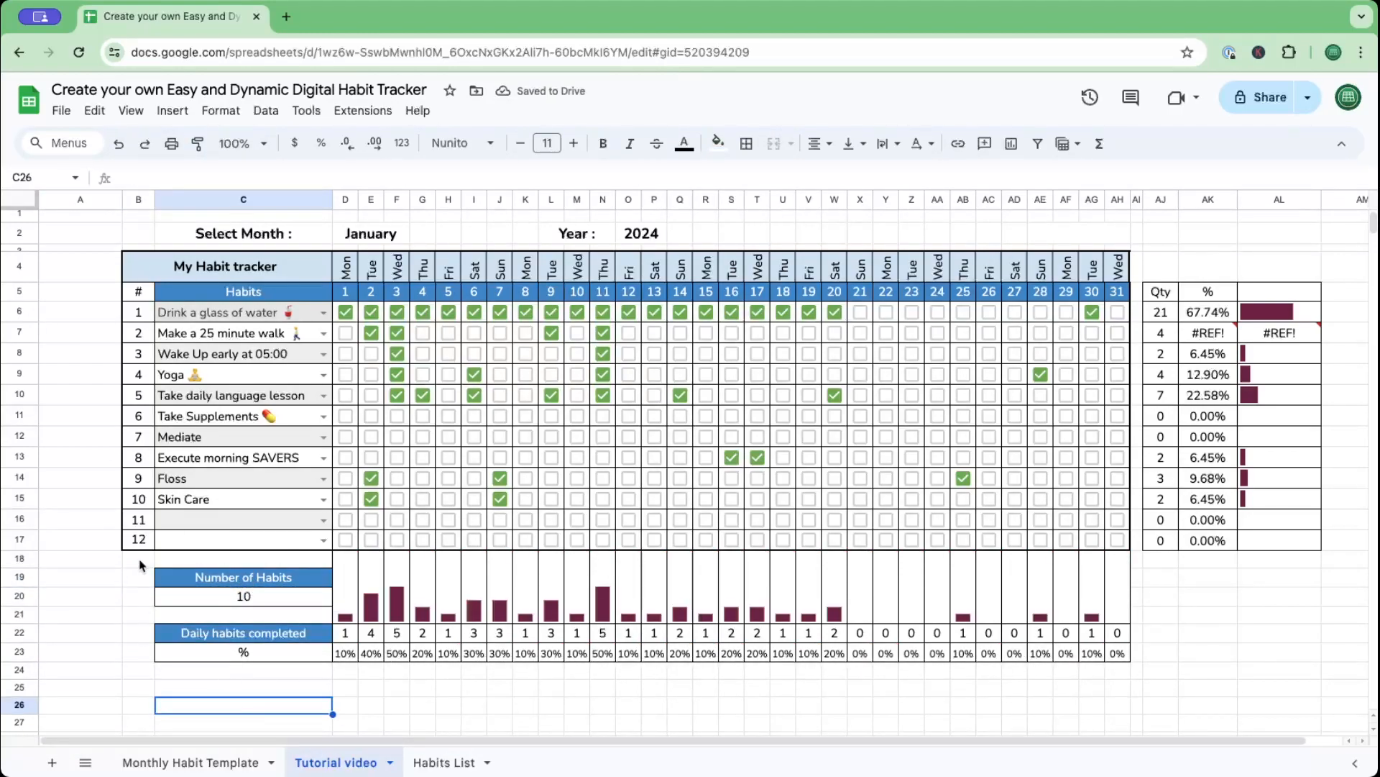
Put a thick outline border around the daily summary area B18:AH23.
{"action": "left_click_drag", "start_coordinate": [140, 560], "coordinate": [1124, 652]}
{"action": "left_click", "coordinate": [746, 144]}
{"action": "left_click", "coordinate": [868, 179]}
{"action": "left_click", "coordinate": [903, 205]}
{"action": "left_click", "coordinate": [921, 243]}
{"action": "left_click", "coordinate": [1160, 577]}
Narrow the spacer column AI slightly and fill the percentage formula from AK6 down to AK7.
{"action": "left_click_drag", "start_coordinate": [1141, 199], "coordinate": [1136, 199]}
{"action": "left_click", "coordinate": [1287, 335]}
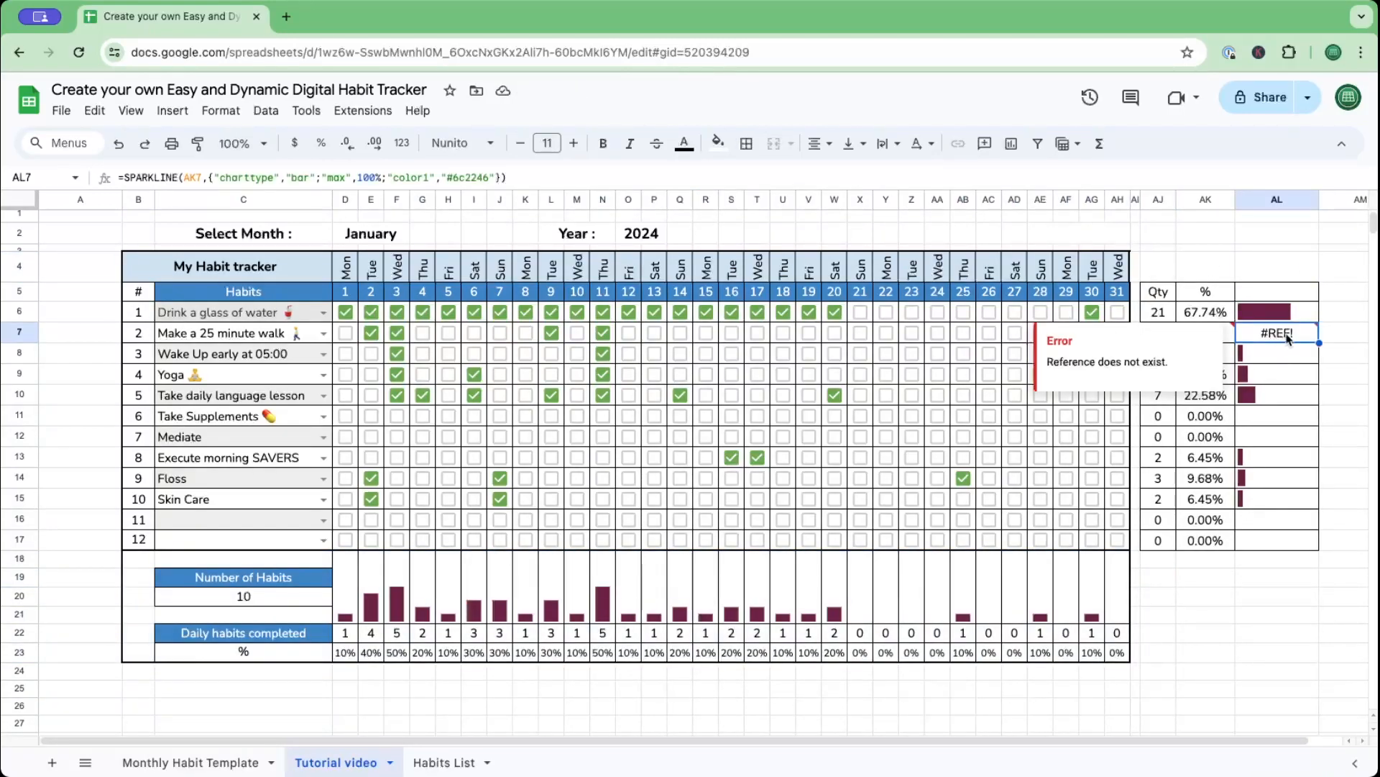
{"action": "left_click", "coordinate": [1217, 315]}
{"action": "left_click_drag", "start_coordinate": [1235, 322], "coordinate": [1233, 335]}
{"action": "left_click", "coordinate": [1292, 334]}
{"action": "left_click", "coordinate": [1136, 276]}
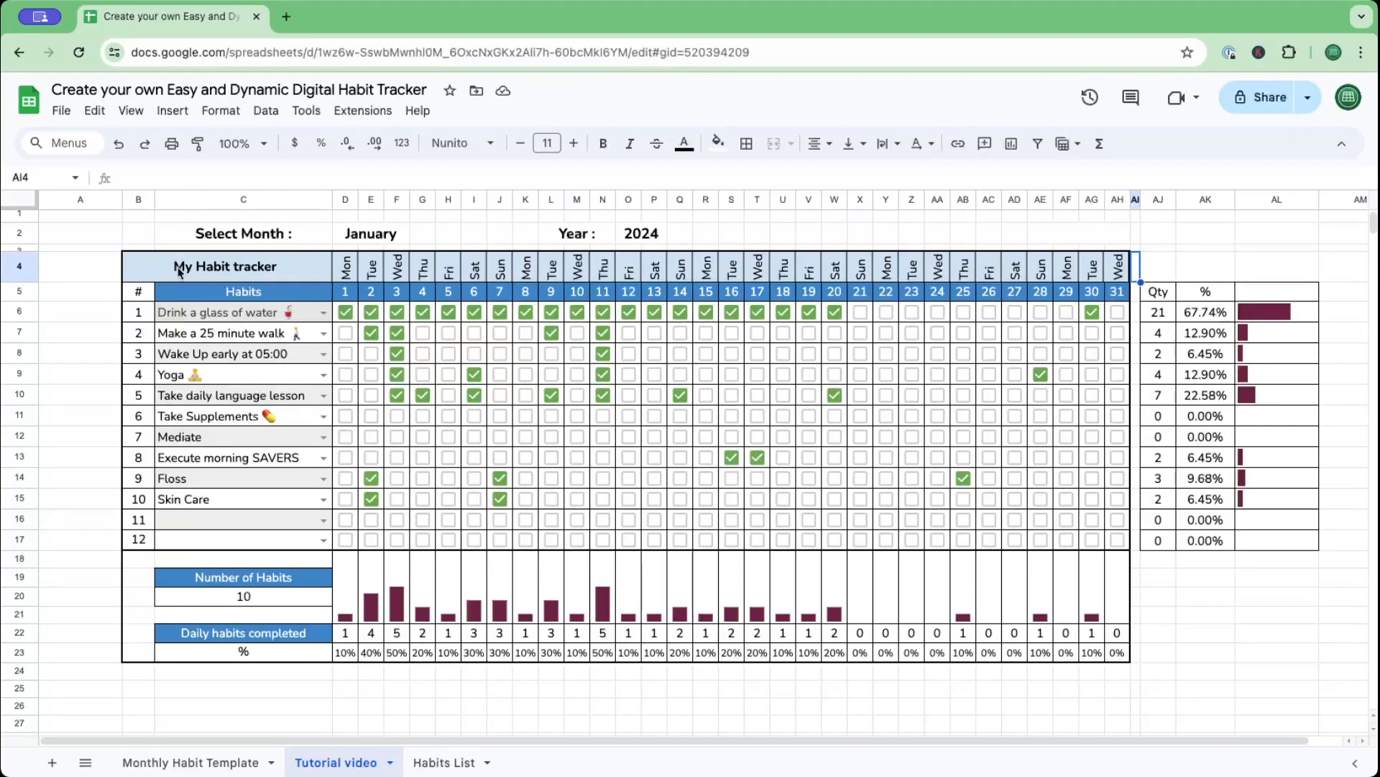
Add outline borders around the whole tracker block B4:AH23 and the adjoining statistics block AI4:AL23.
{"action": "left_click_drag", "start_coordinate": [178, 272], "coordinate": [1117, 652]}
{"action": "left_click", "coordinate": [746, 144]}
{"action": "left_click", "coordinate": [869, 180]}
{"action": "left_click_drag", "start_coordinate": [1137, 270], "coordinate": [1301, 650]}
{"action": "left_click", "coordinate": [747, 144]}
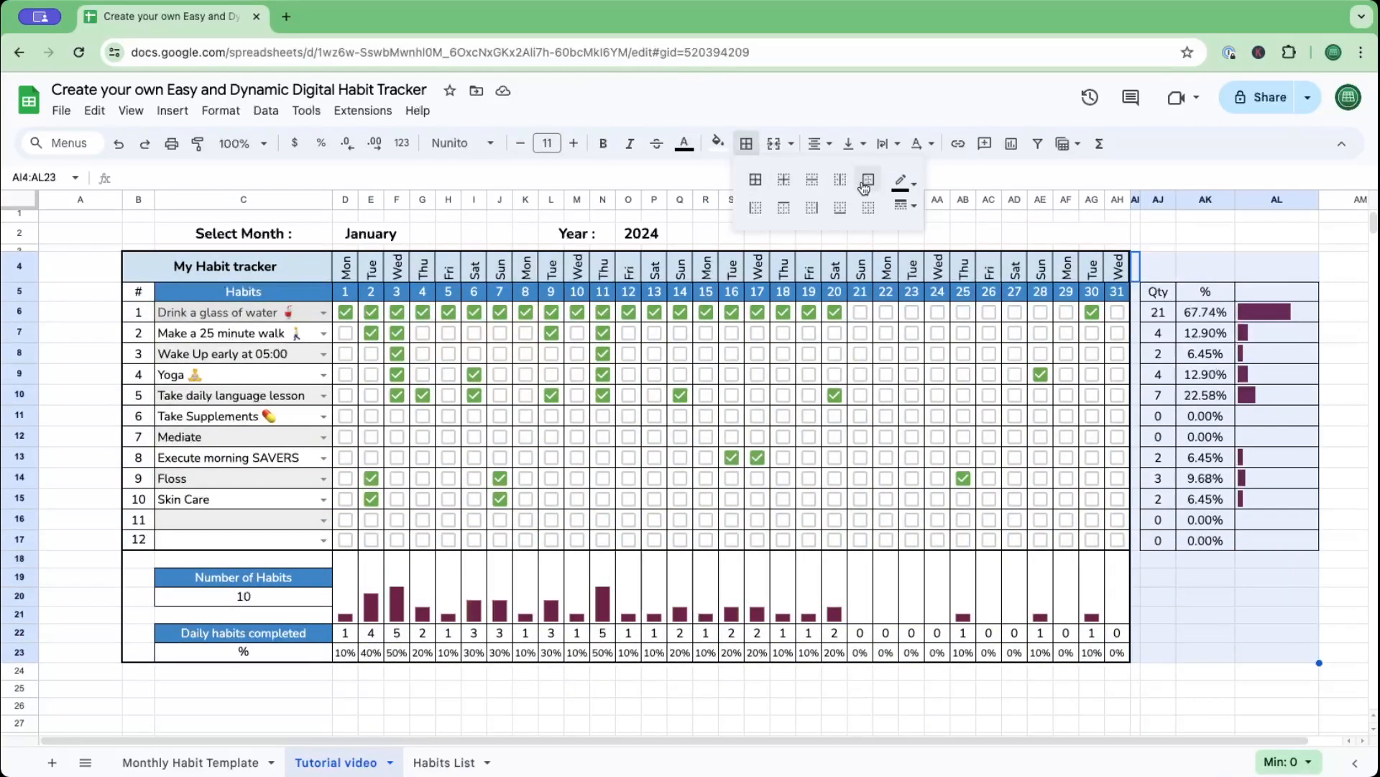
{"action": "left_click", "coordinate": [867, 181]}
{"action": "left_click", "coordinate": [100, 234]}
Merge the January cell across D2:I2 and fill the month and year value cells with light blue.
{"action": "left_click_drag", "start_coordinate": [367, 236], "coordinate": [472, 239]}
{"action": "left_click", "coordinate": [774, 144]}
{"action": "left_click", "coordinate": [259, 239]}
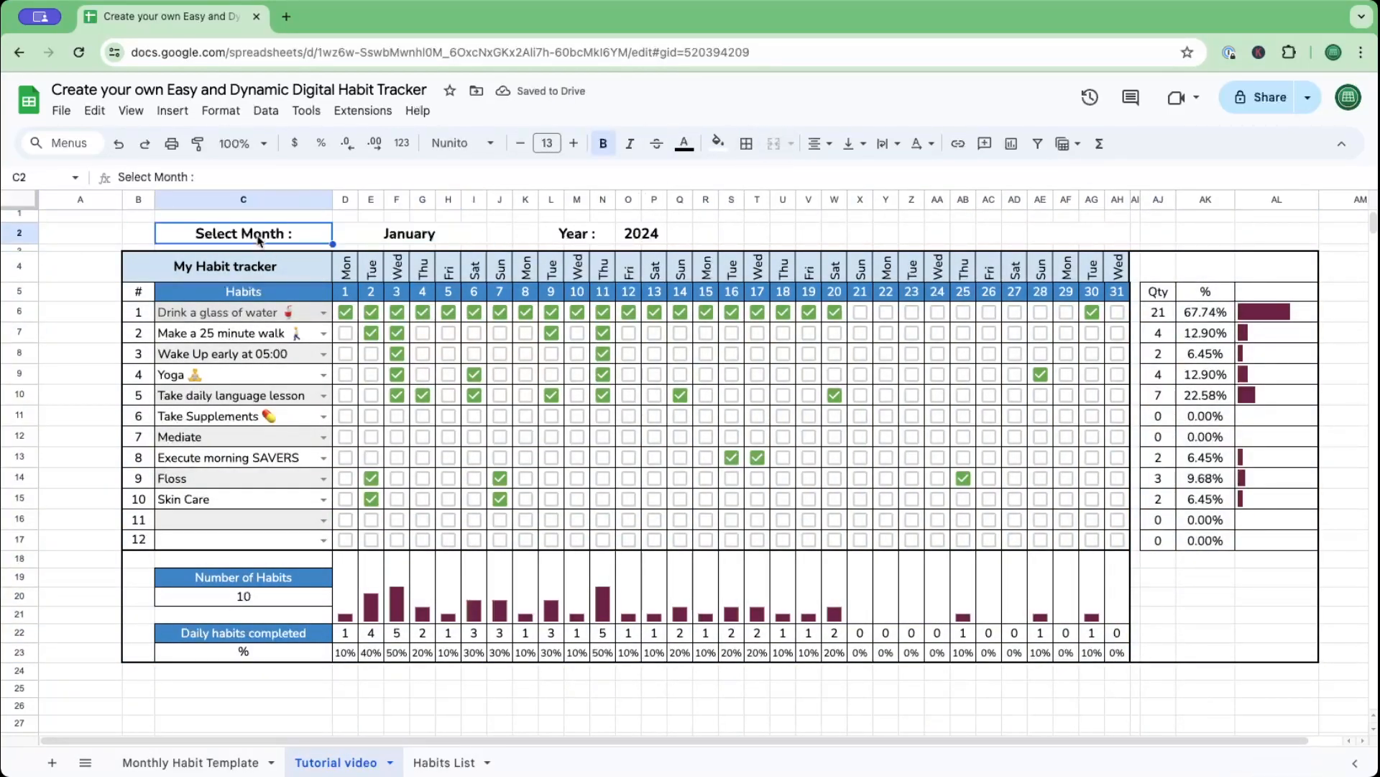
{"action": "left_click", "coordinate": [409, 234]}
{"action": "left_click", "coordinate": [717, 144]}
{"action": "left_click", "coordinate": [849, 272]}
{"action": "left_click", "coordinate": [641, 234]}
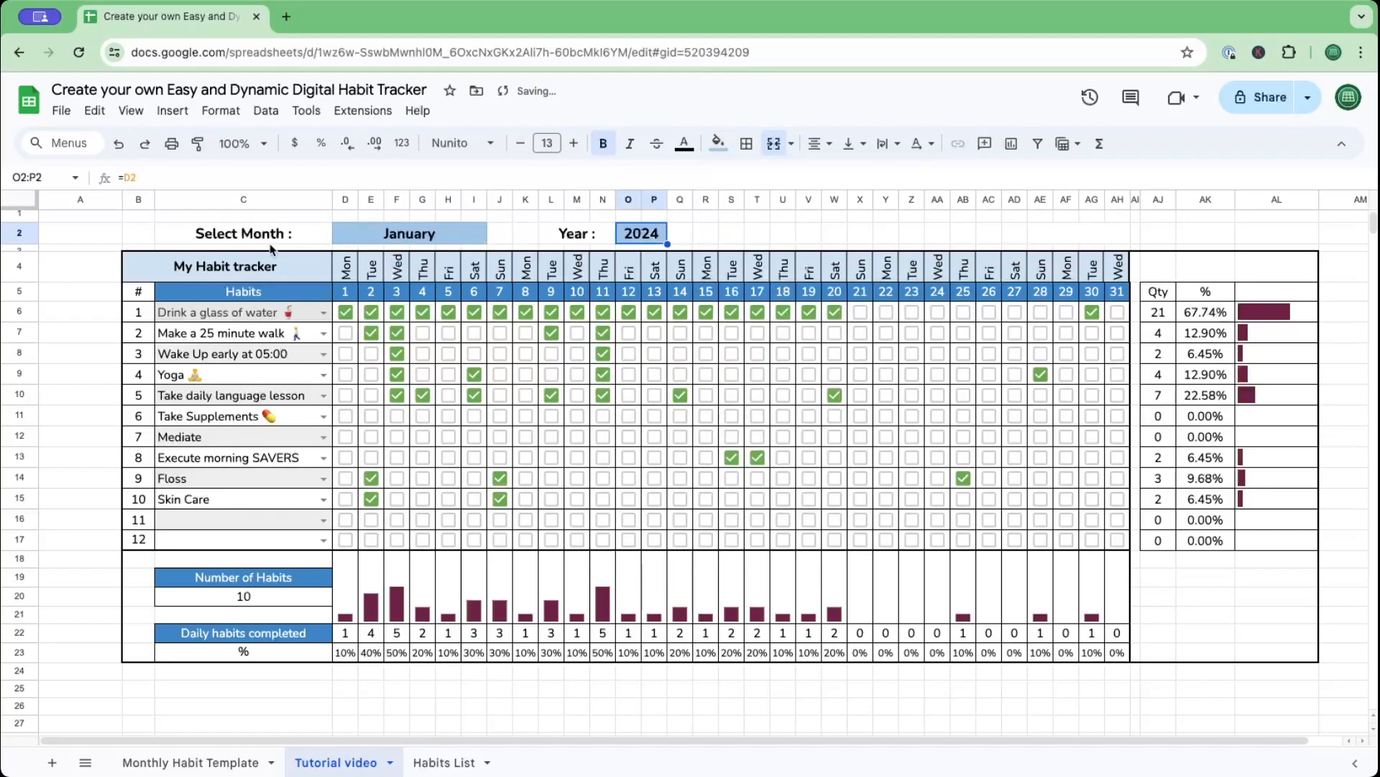
Add borders around and between the Select Month label and the January cell in row 2.
{"action": "left_click", "coordinate": [269, 237]}
{"action": "left_click", "coordinate": [746, 144]}
{"action": "left_click", "coordinate": [867, 180]}
{"action": "left_click_drag", "start_coordinate": [288, 235], "coordinate": [484, 238]}
{"action": "left_click", "coordinate": [746, 143]}
{"action": "left_click", "coordinate": [756, 184]}
{"action": "left_click", "coordinate": [809, 234]}
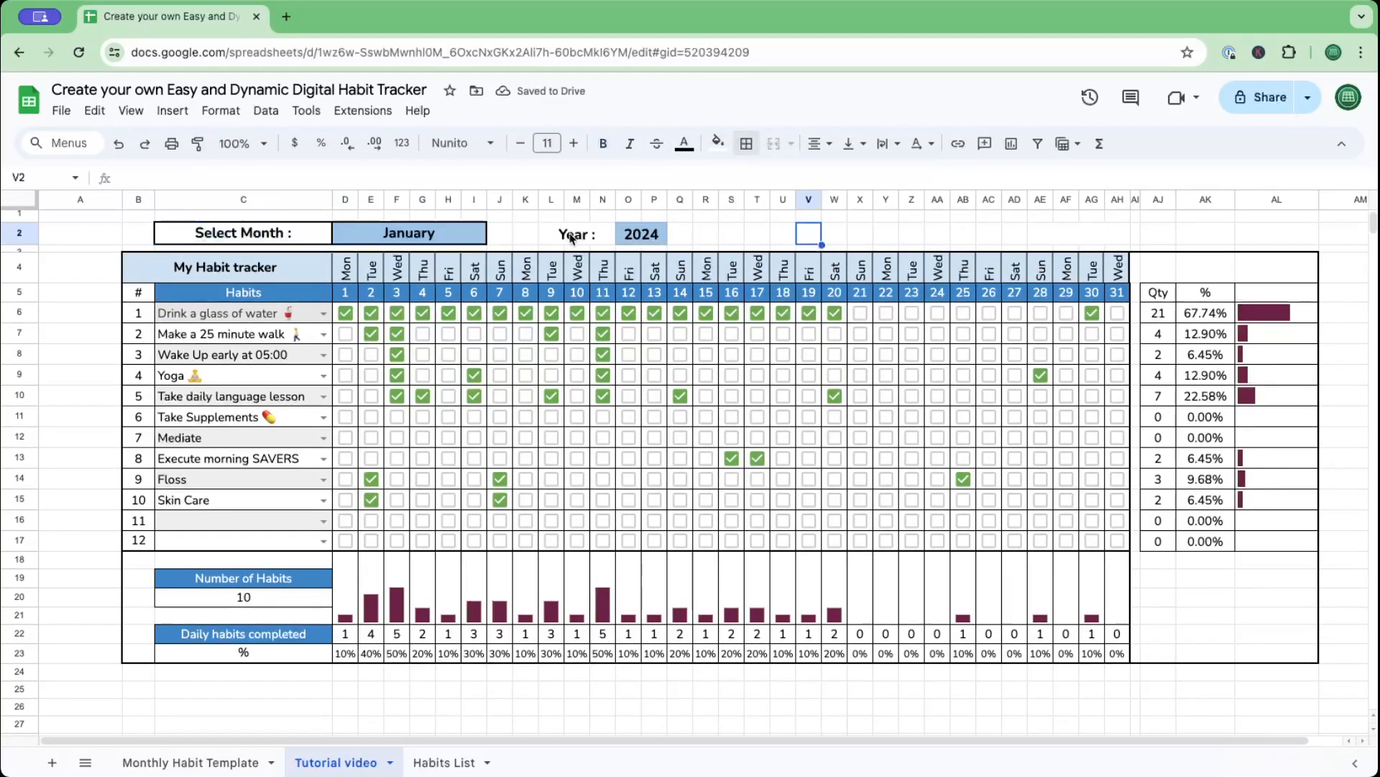
Put an outline border around the Year label and its value cell.
{"action": "left_click_drag", "start_coordinate": [570, 237], "coordinate": [650, 237]}
{"action": "left_click", "coordinate": [746, 143]}
{"action": "left_click", "coordinate": [868, 180]}
{"action": "left_click_drag", "start_coordinate": [138, 234], "coordinate": [248, 235]}
{"action": "left_click", "coordinate": [774, 143]}
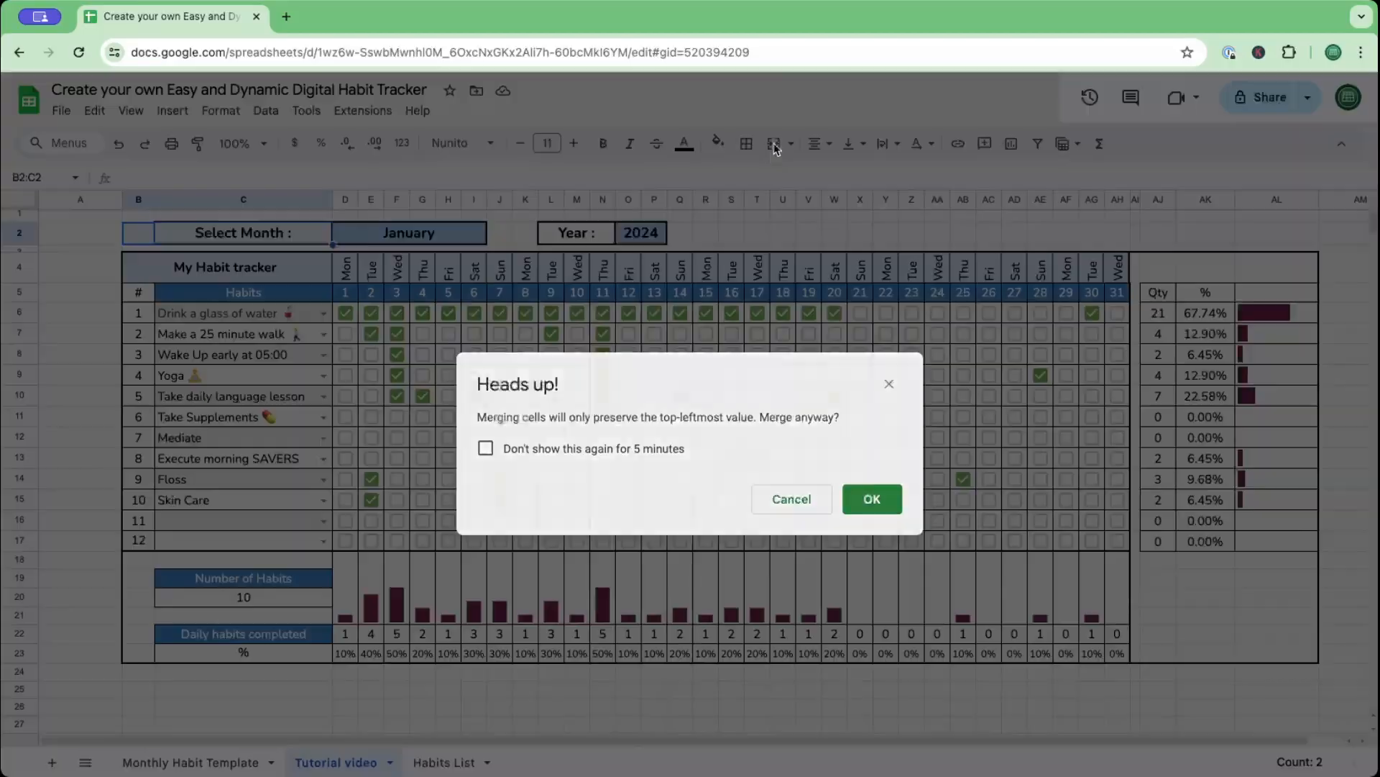
{"action": "left_click", "coordinate": [873, 499]}
{"action": "left_click", "coordinate": [119, 144]}
Make the Select Month label span merged cells B2:C2 and narrow column A to a thin margin.
{"action": "left_click", "coordinate": [101, 234]}
{"action": "left_click", "coordinate": [243, 234]}
{"action": "left_click_drag", "start_coordinate": [332, 245], "coordinate": [58, 205]}
{"action": "left_click", "coordinate": [774, 143]}
{"action": "left_click", "coordinate": [870, 497]}
{"action": "left_click", "coordinate": [937, 234]}
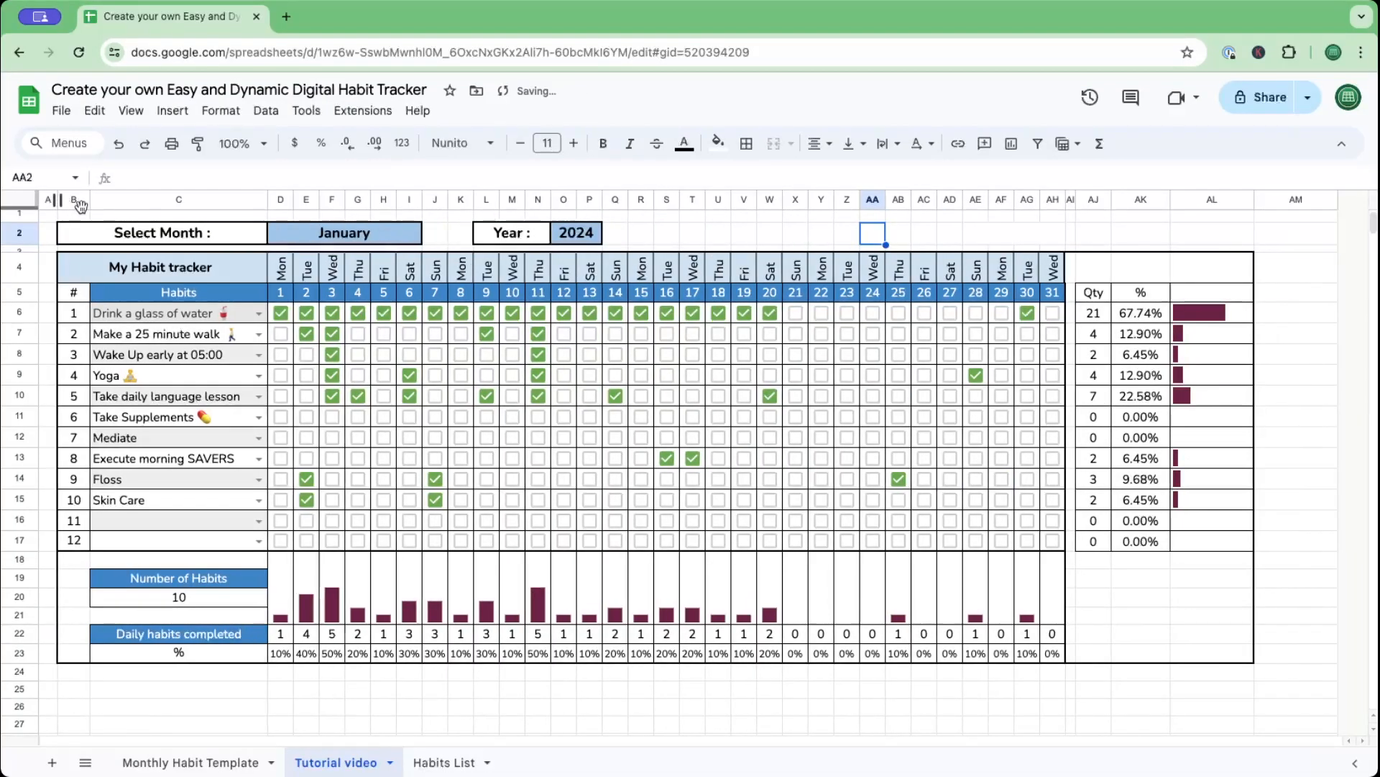
Hide the sheet's gridlines and mark Yoga as completed for day 7.
{"action": "left_click", "coordinate": [131, 110]}
{"action": "mouse_move", "coordinate": [153, 136]}
{"action": "left_click", "coordinate": [539, 169]}
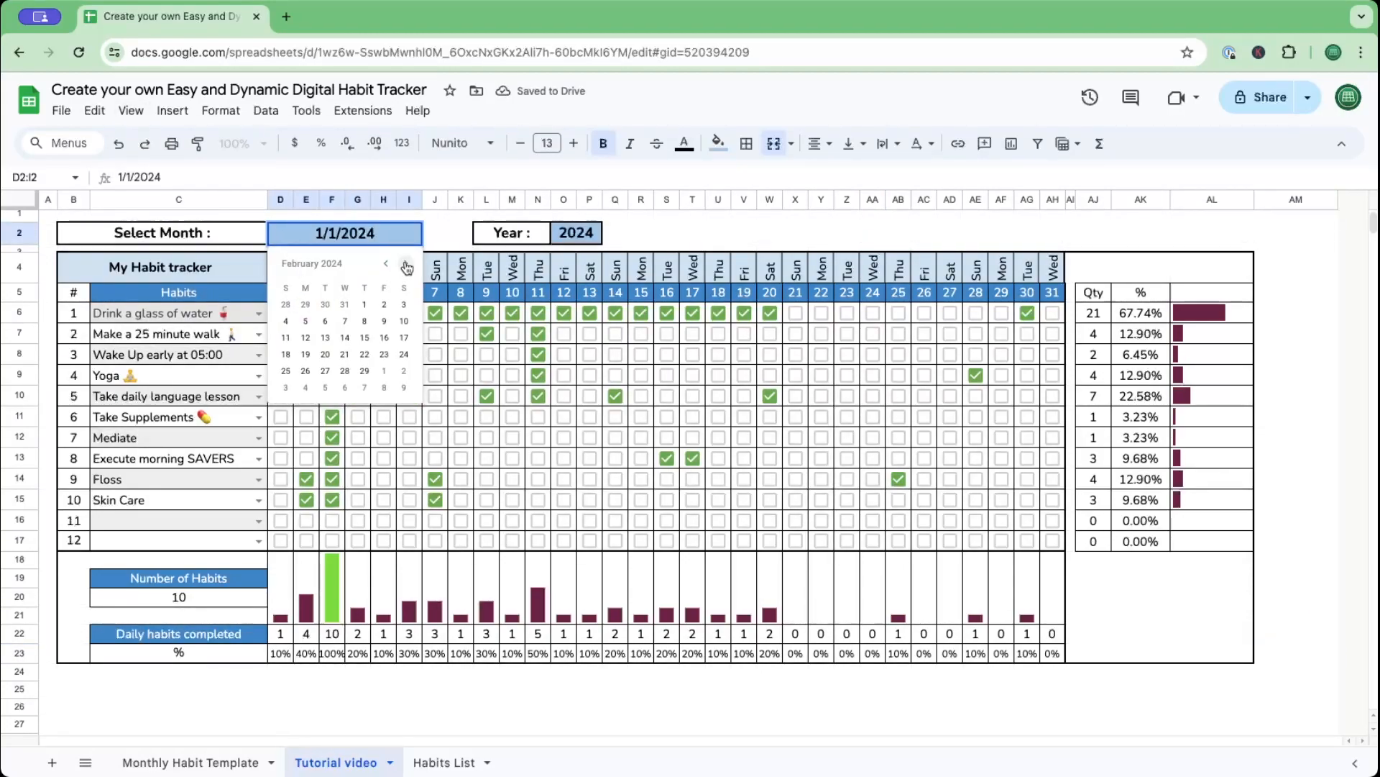
{"action": "left_click", "coordinate": [435, 374]}
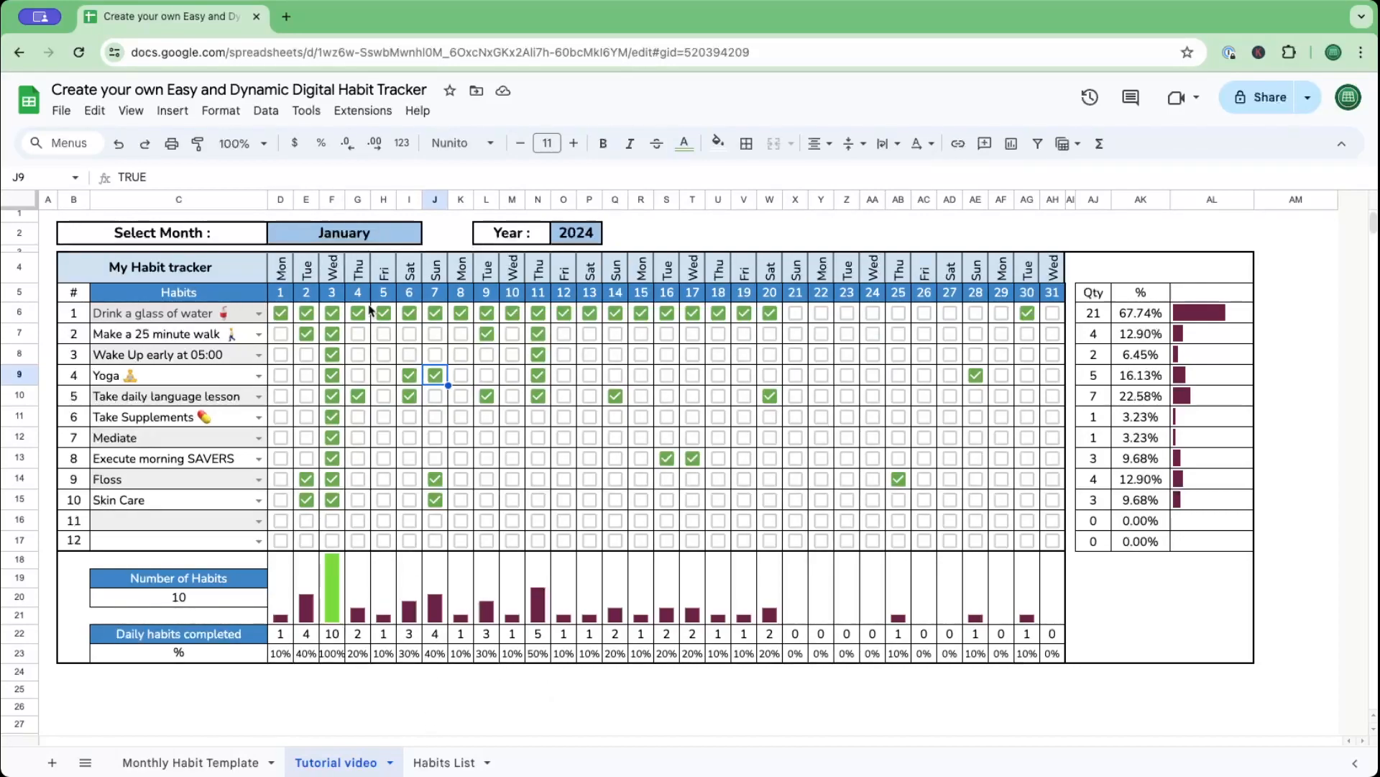
Duplicate the Tutorial video sheet and place the copy after Habits List.
{"action": "right_click", "coordinate": [362, 767]}
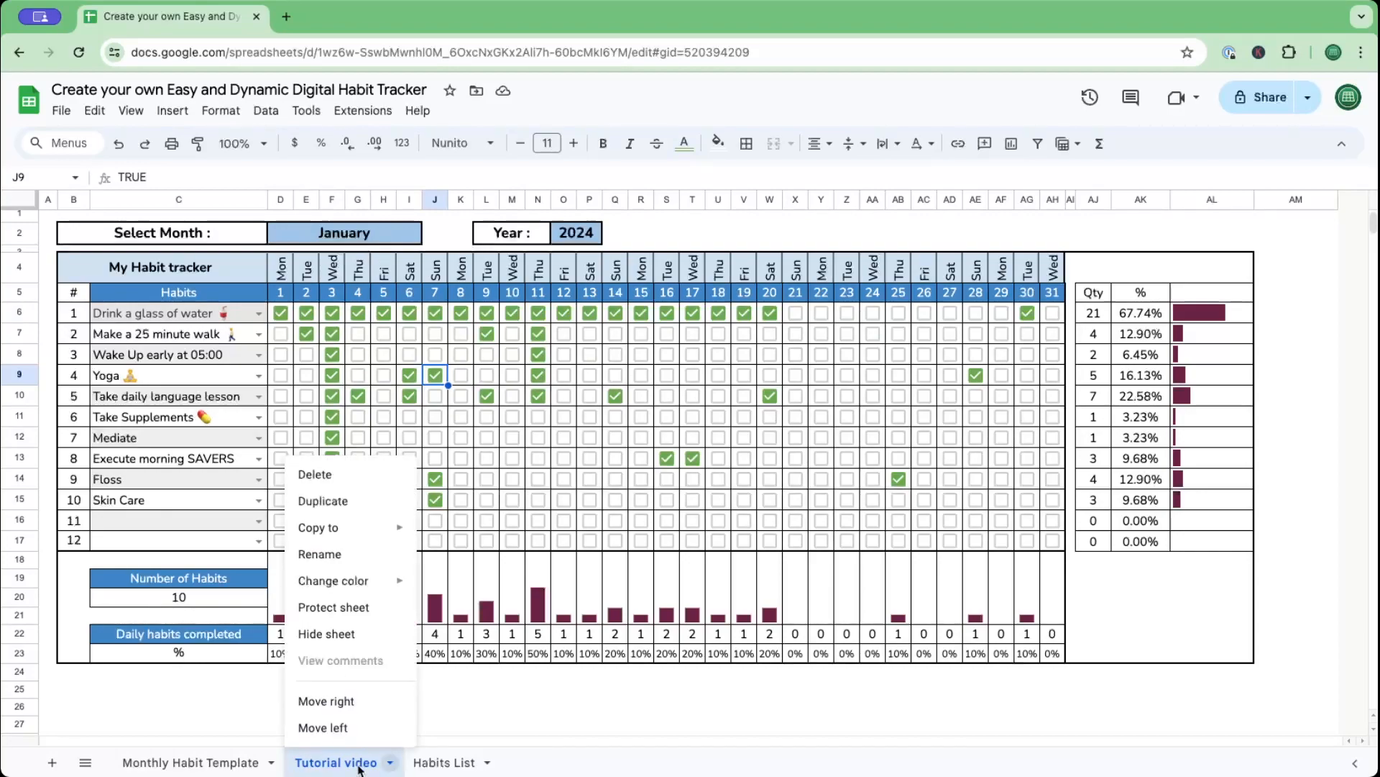
{"action": "left_click", "coordinate": [324, 501]}
{"action": "left_click_drag", "start_coordinate": [505, 764], "coordinate": [620, 766]}
Rename the copied sheet as January 2024.
{"action": "right_click", "coordinate": [620, 766]}
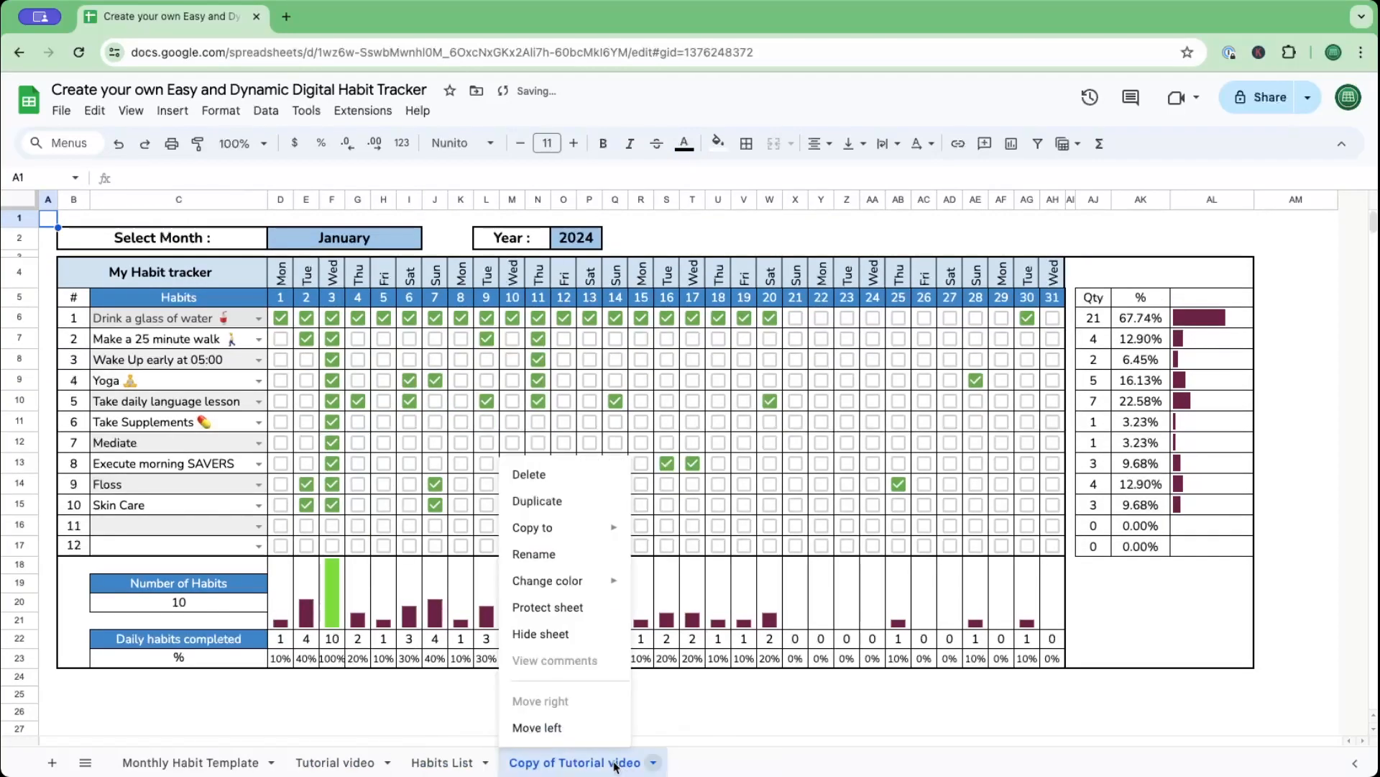
{"action": "left_click", "coordinate": [541, 555]}
{"action": "type", "text": "Jan"}
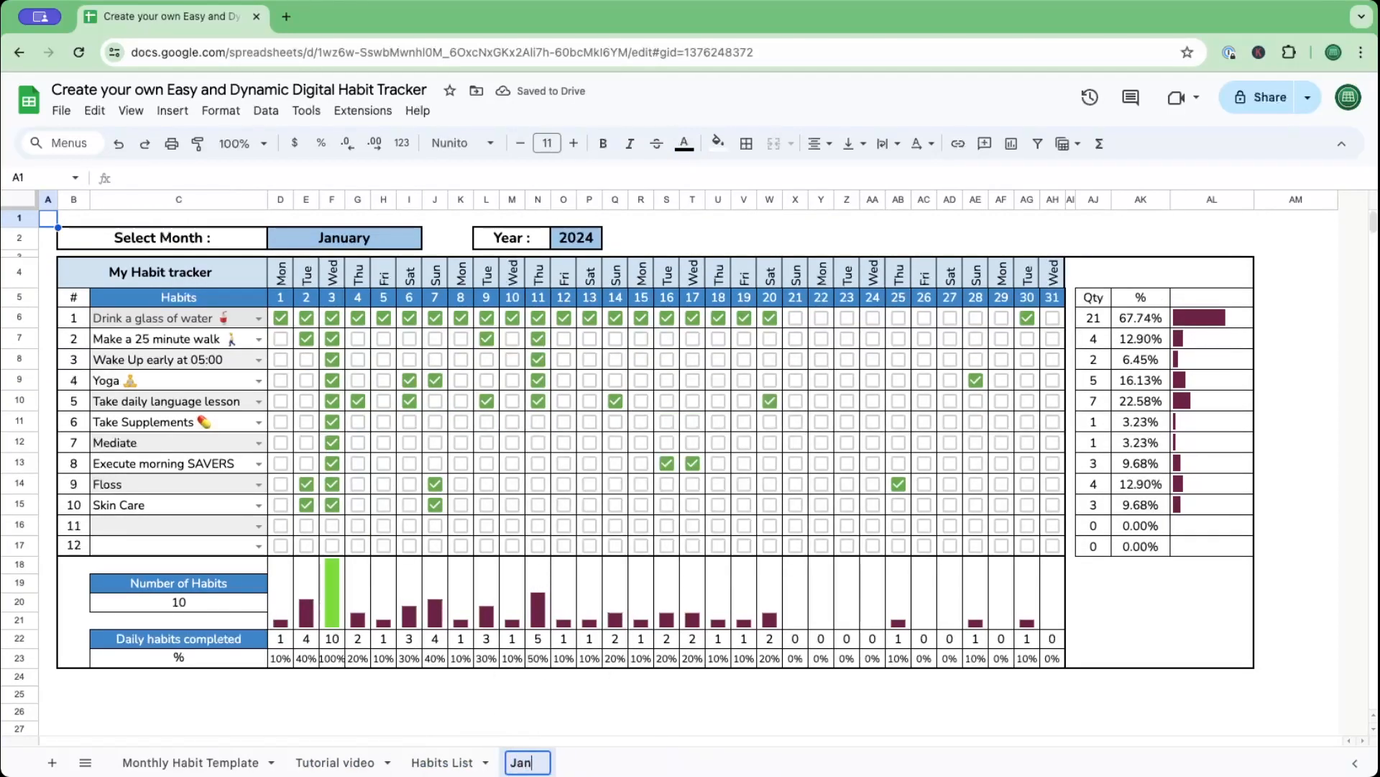
{"action": "type", "text": "uary 2024"}
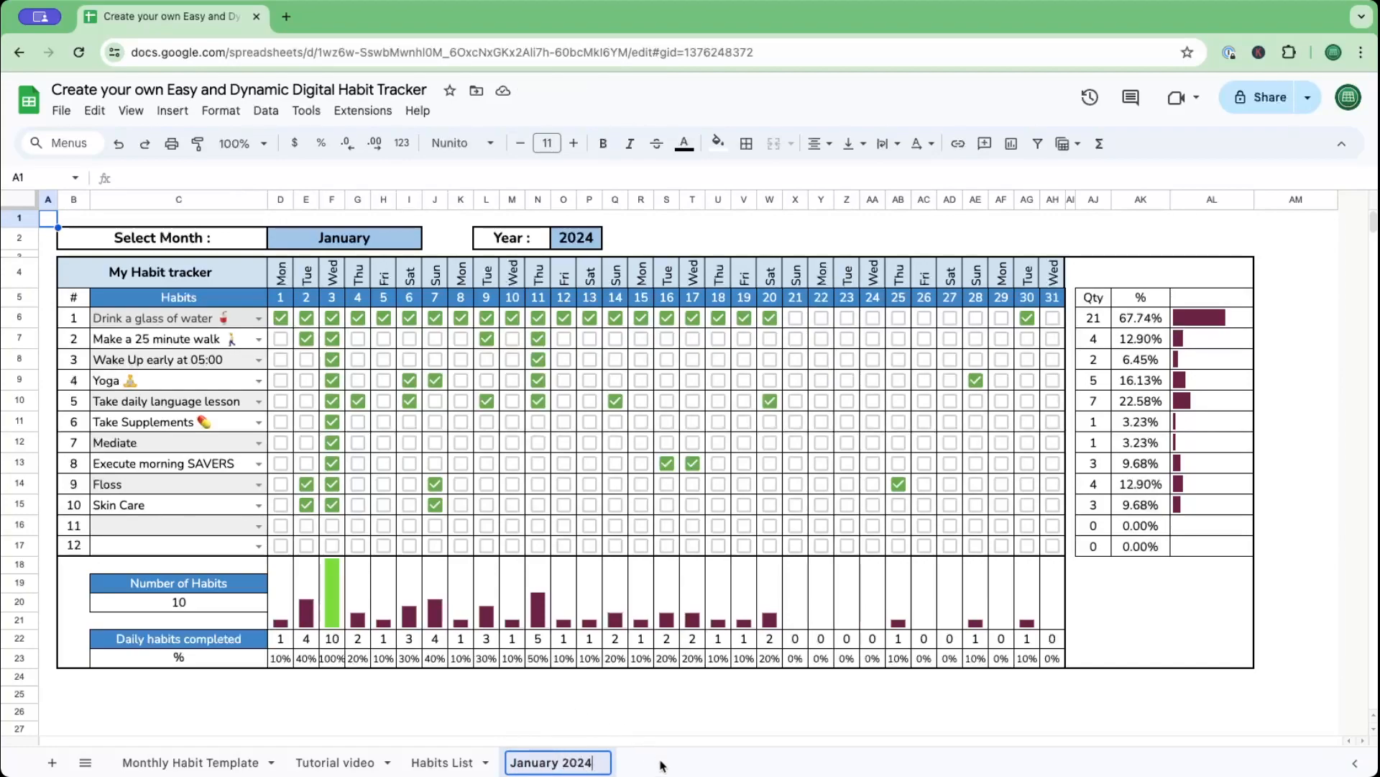
{"action": "key", "text": "Return"}
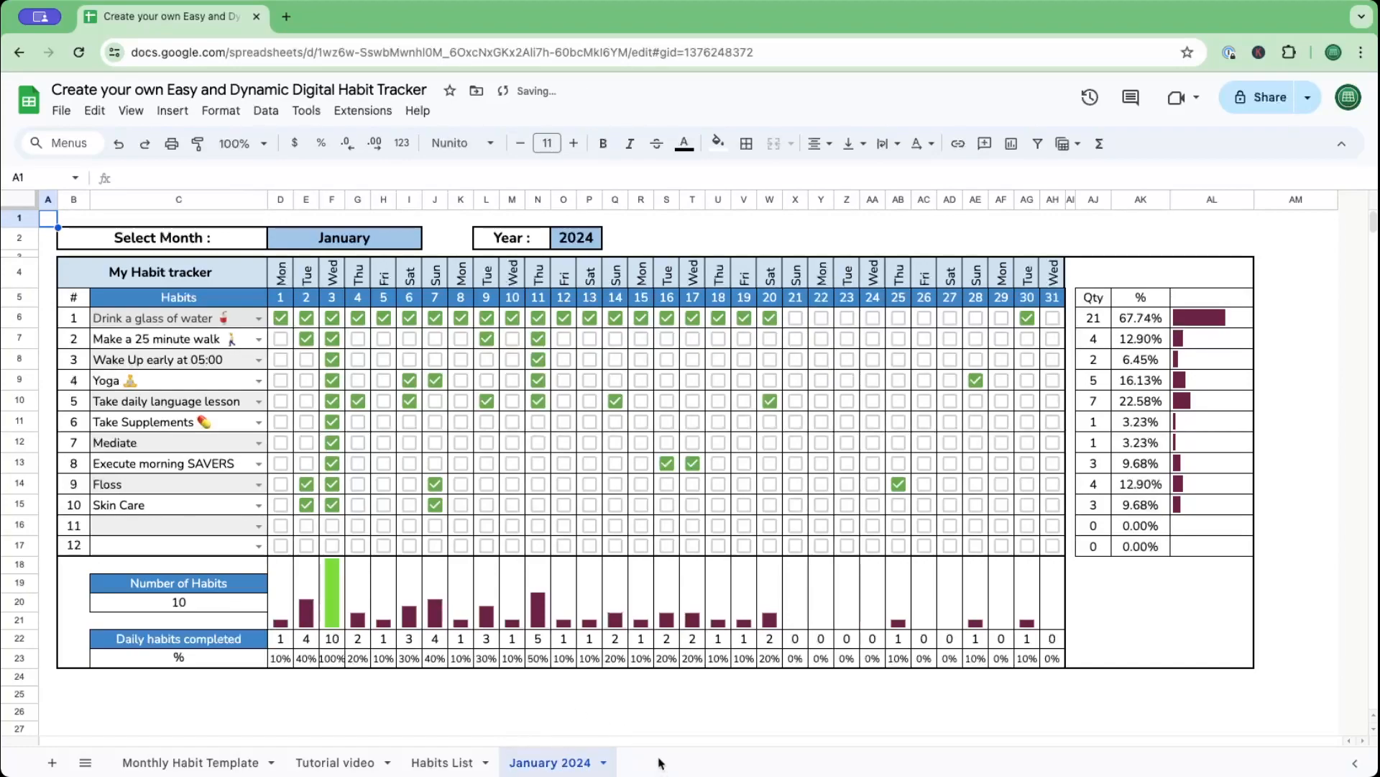
Duplicate the January 2024 sheet and rename the copy as February 2024.
{"action": "right_click", "coordinate": [552, 763]}
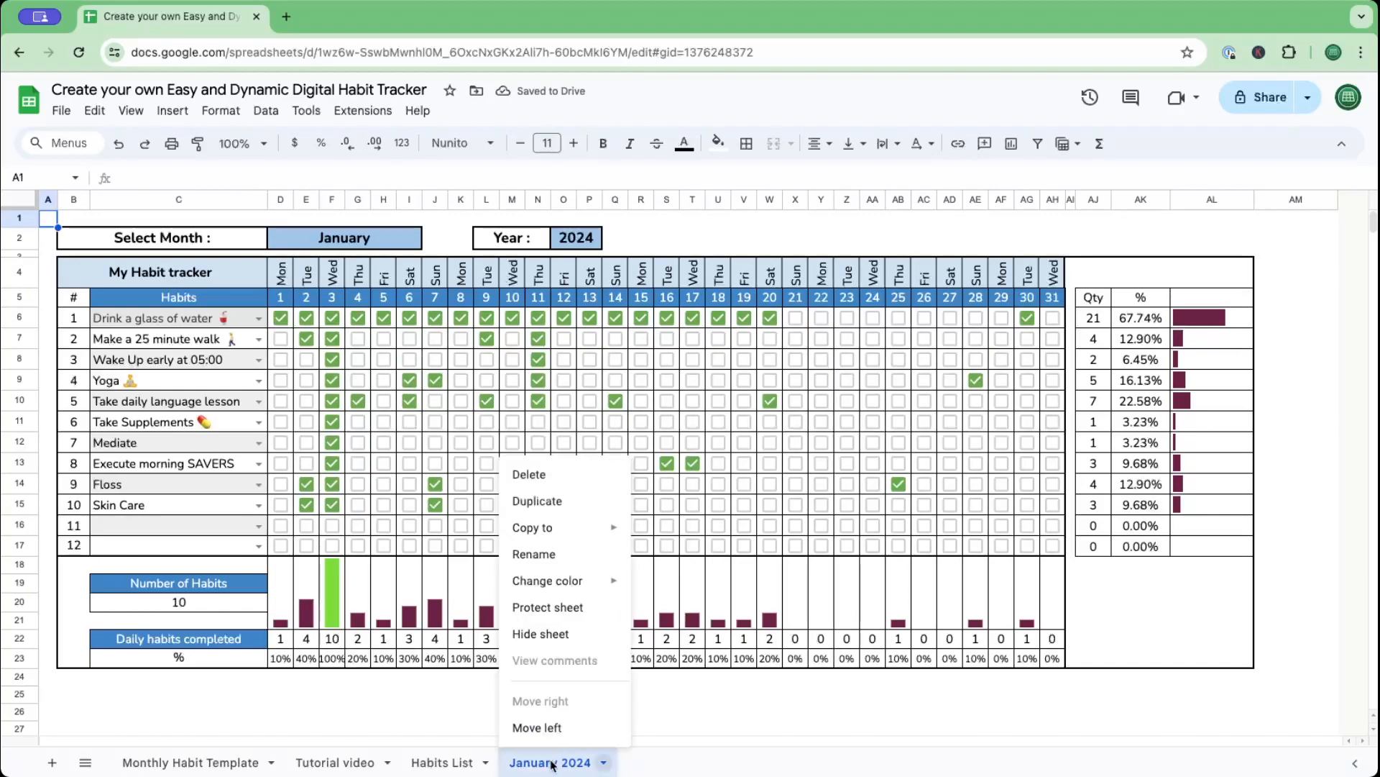
{"action": "left_click", "coordinate": [539, 507]}
{"action": "right_click", "coordinate": [686, 761]}
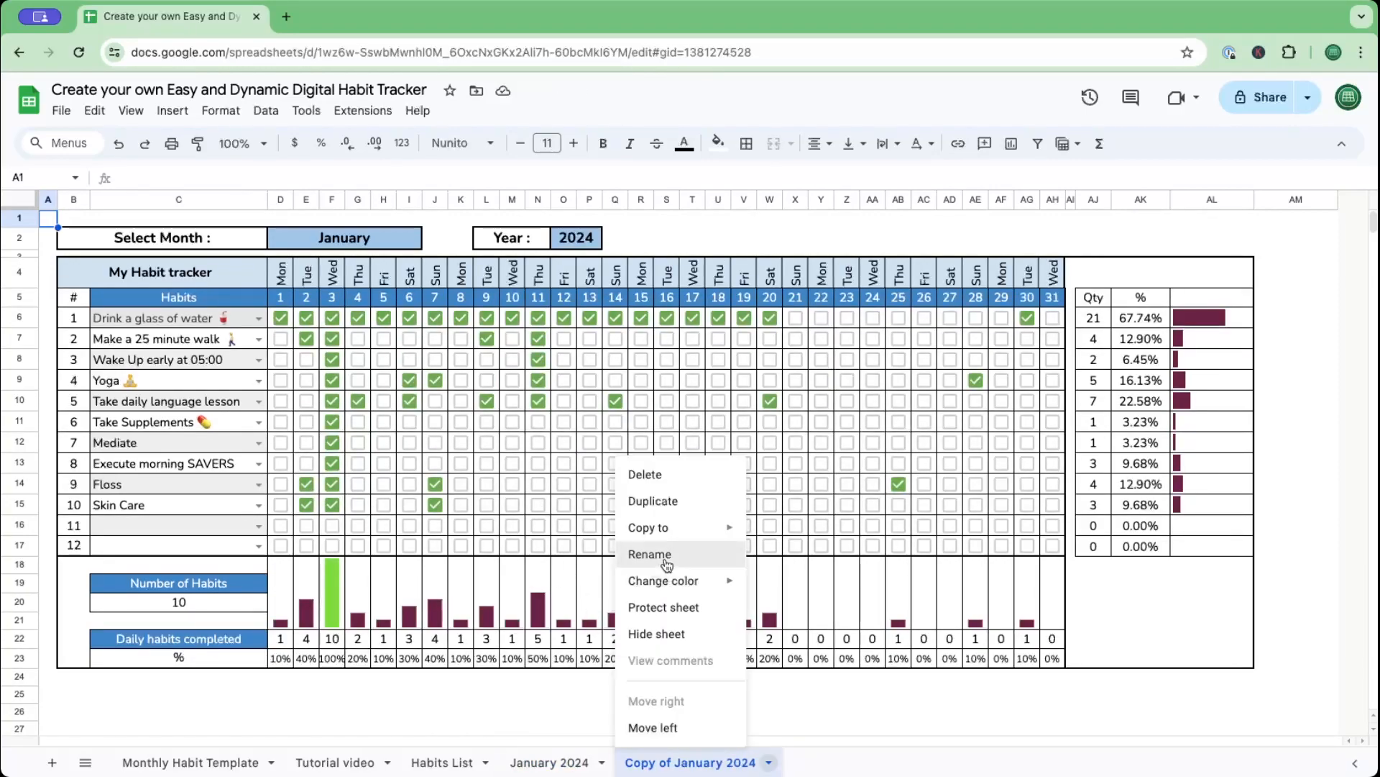
{"action": "left_click", "coordinate": [666, 561]}
{"action": "type", "text": "February "}
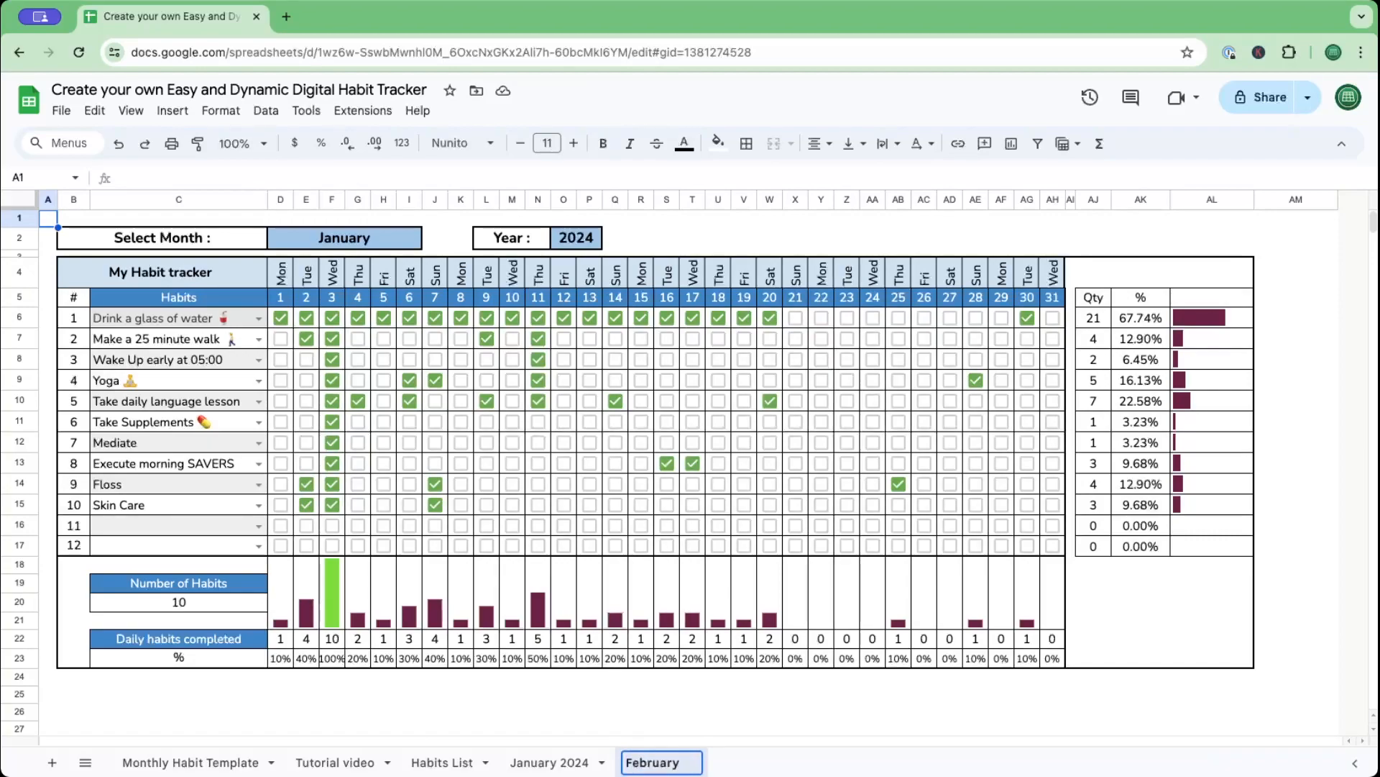
{"action": "type", "text": "2024"}
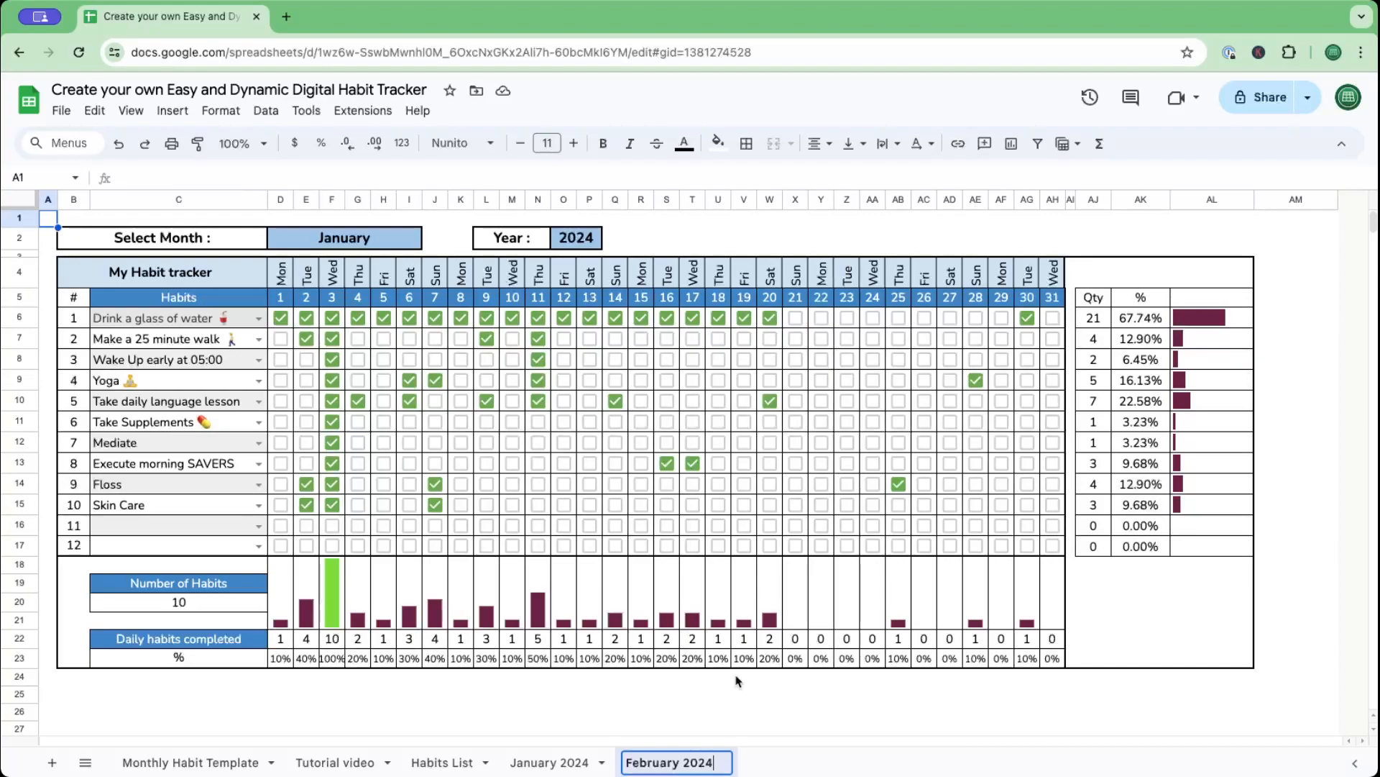
{"action": "left_click", "coordinate": [742, 692]}
Clear the February sheet's habit ticks by filling the unticked checkboxes of row 17 up to row 6.
{"action": "left_click_drag", "start_coordinate": [1053, 546], "coordinate": [281, 546]}
{"action": "left_click_drag", "start_coordinate": [1065, 555], "coordinate": [1052, 319]}
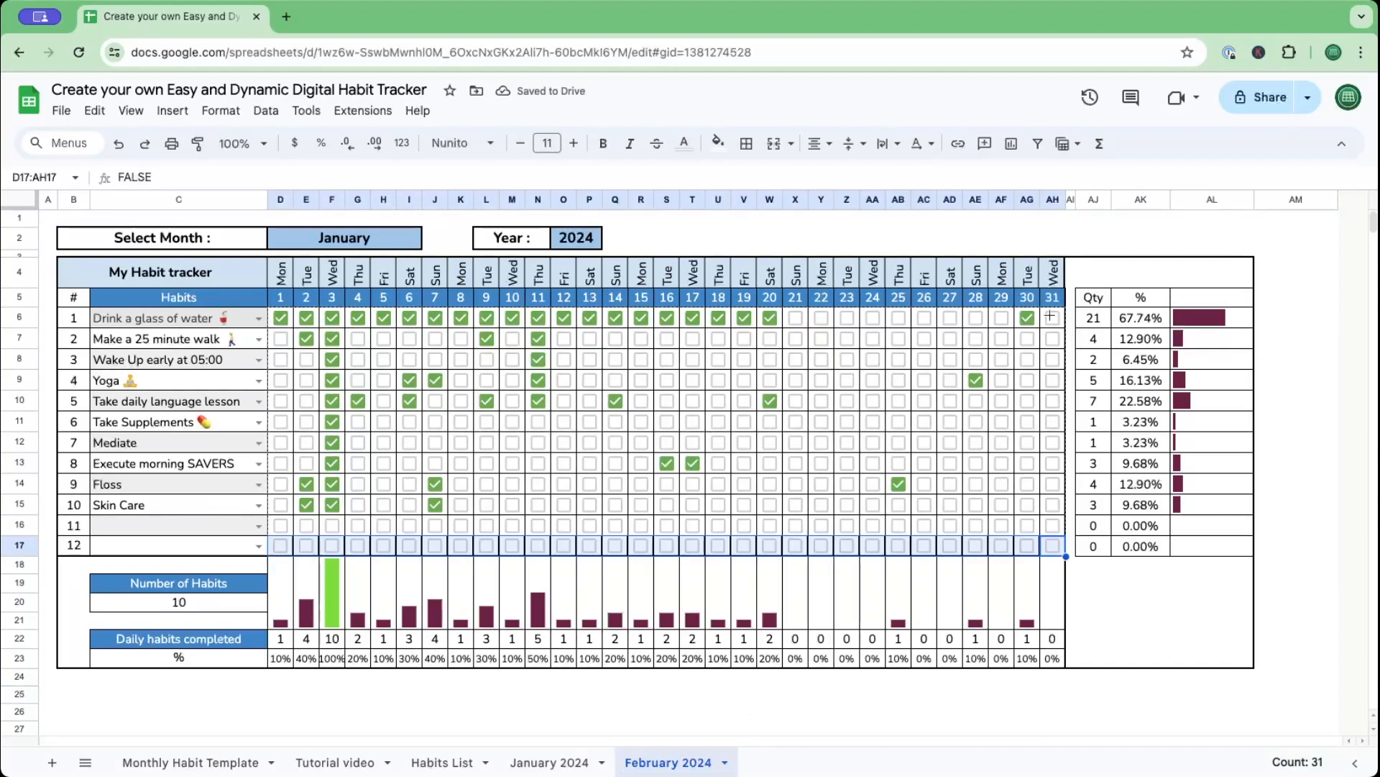
{"action": "left_click", "coordinate": [925, 396]}
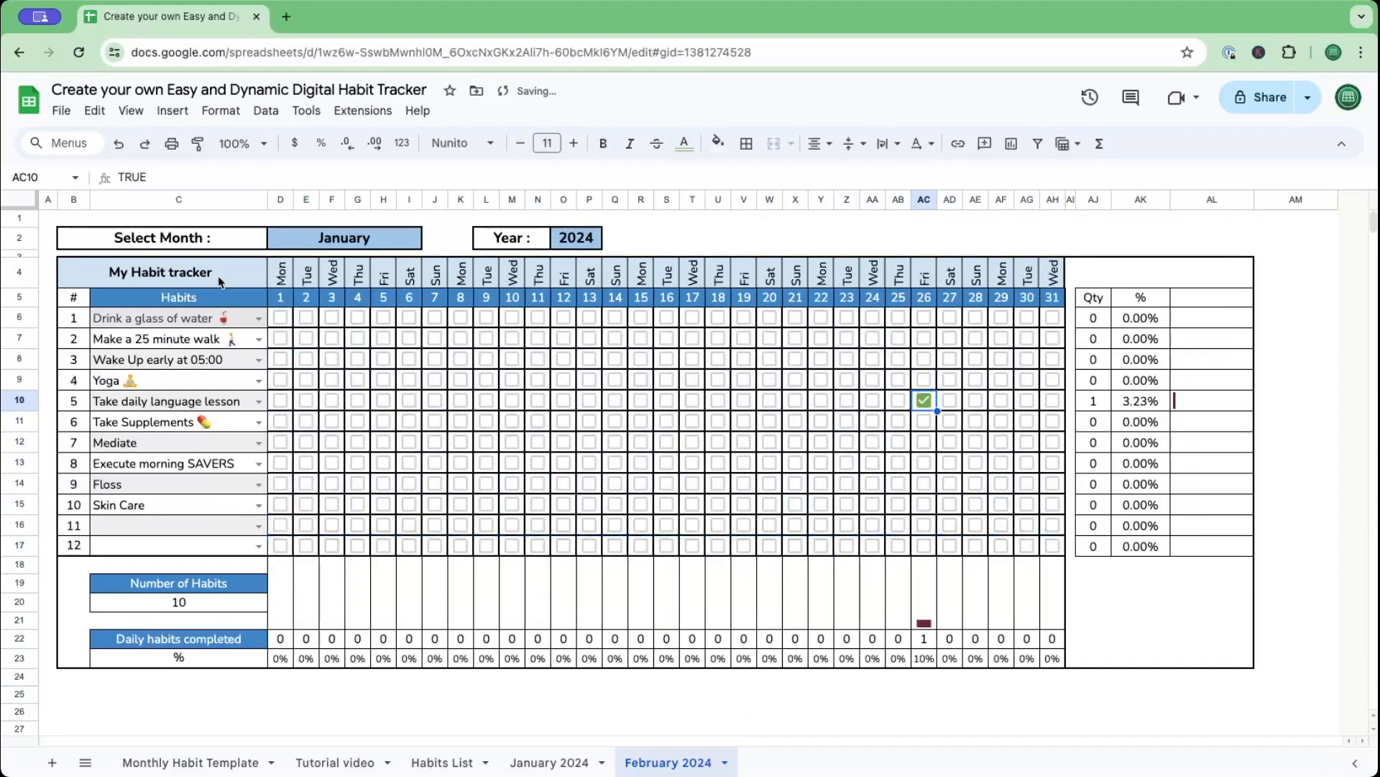
Open the Select Month date for editing and bring up February 2024 in its calendar.
{"action": "double_click", "coordinate": [291, 246]}
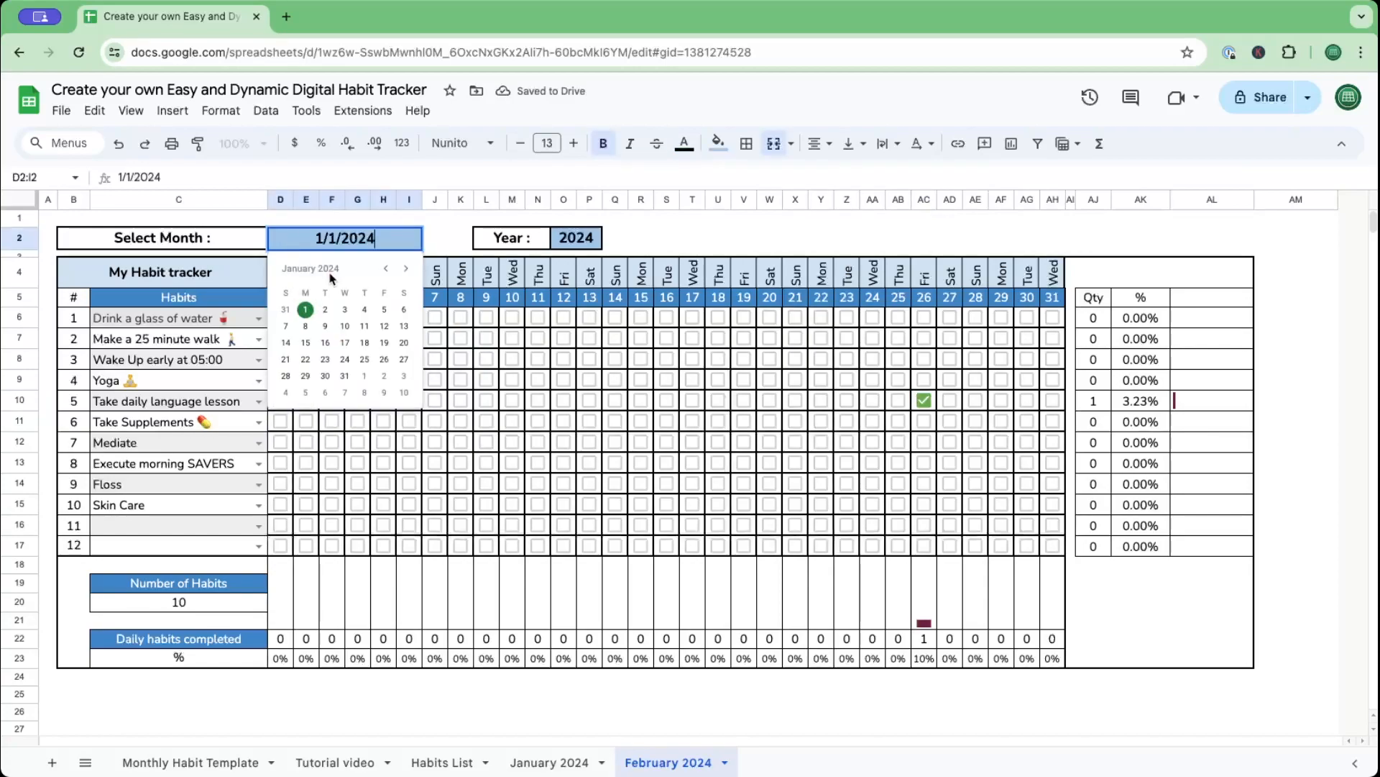
{"action": "left_click", "coordinate": [404, 269]}
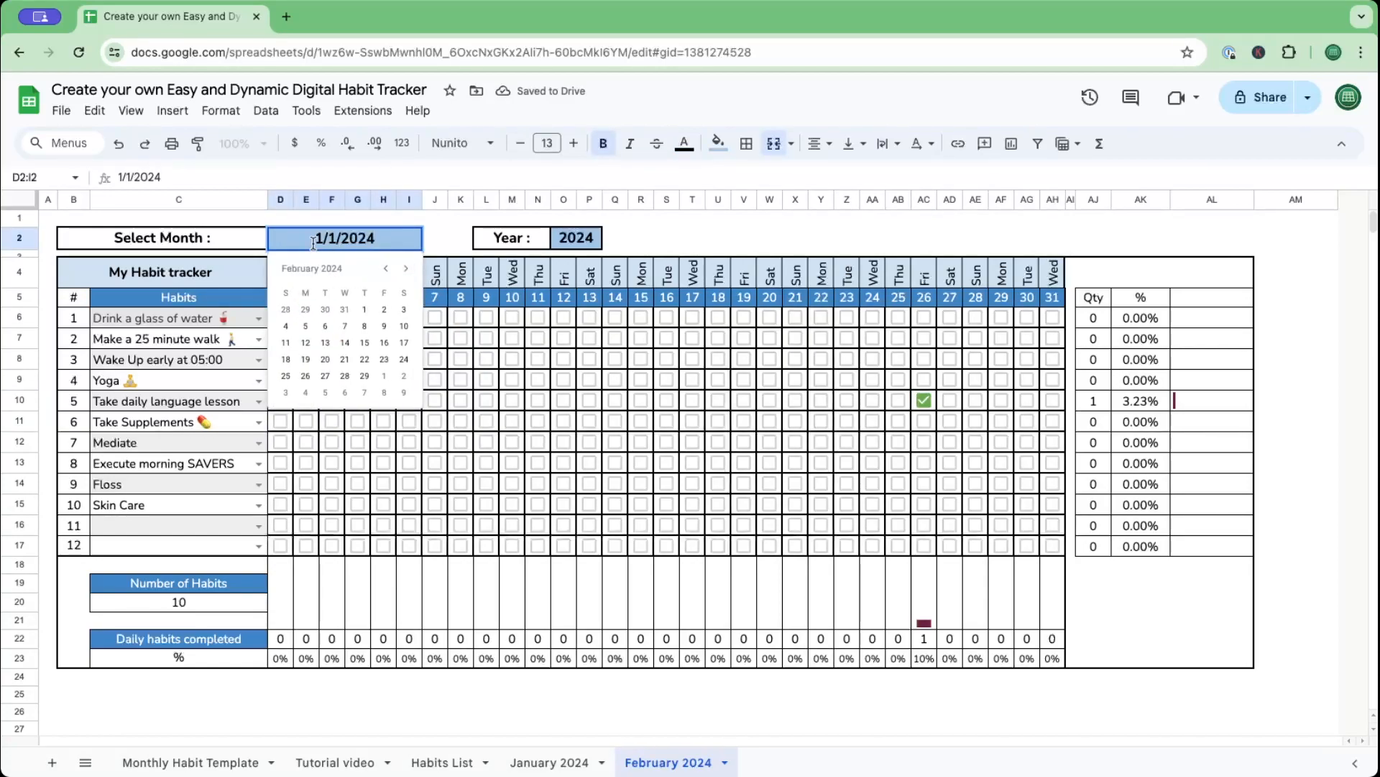